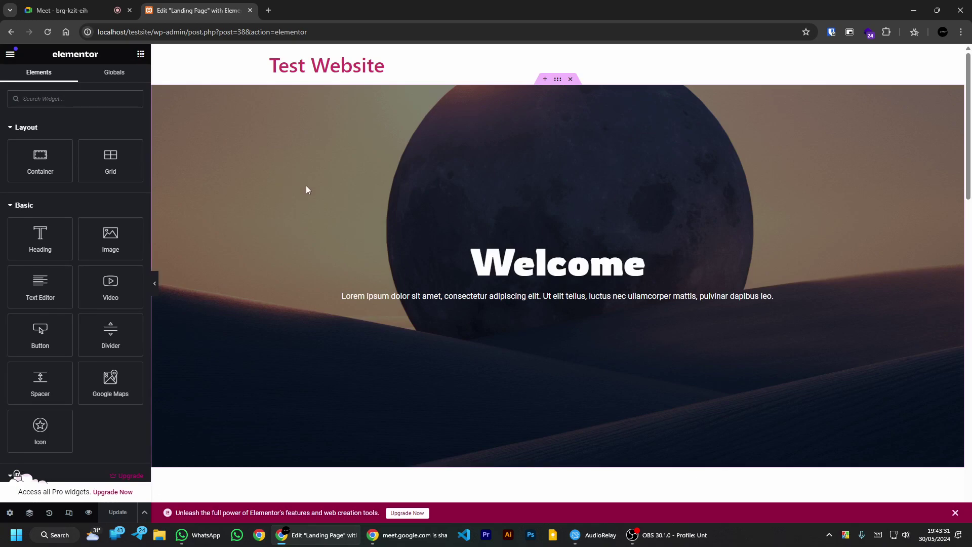
Step: Add a single-column flexbox container with vertical direction at the end of the landing page
scroll(584, 192, "down", 10)
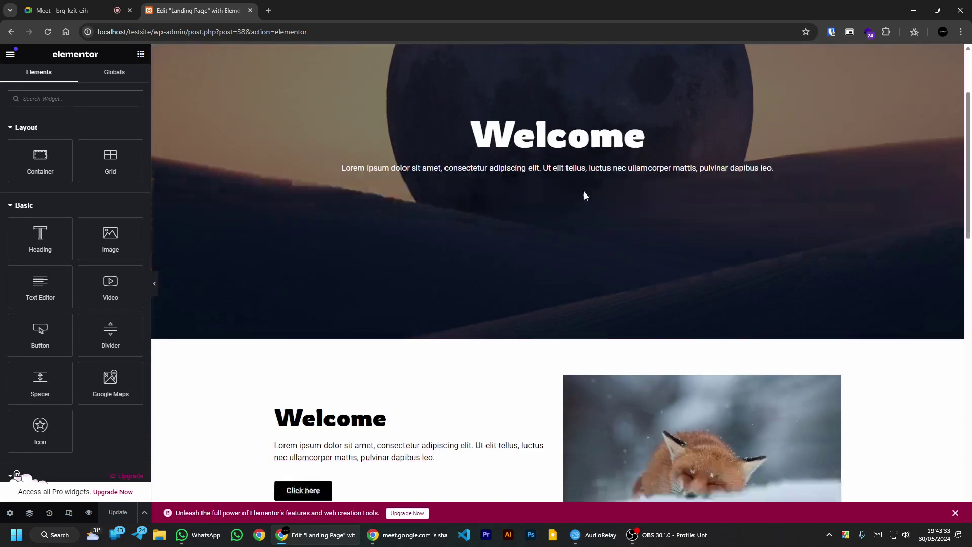
scroll(585, 196, "down", 1)
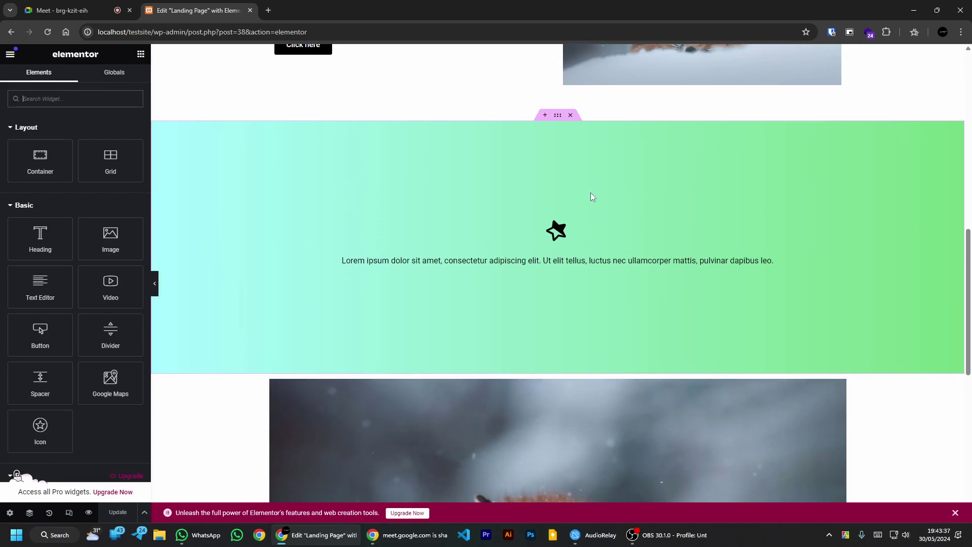
left_click(558, 116)
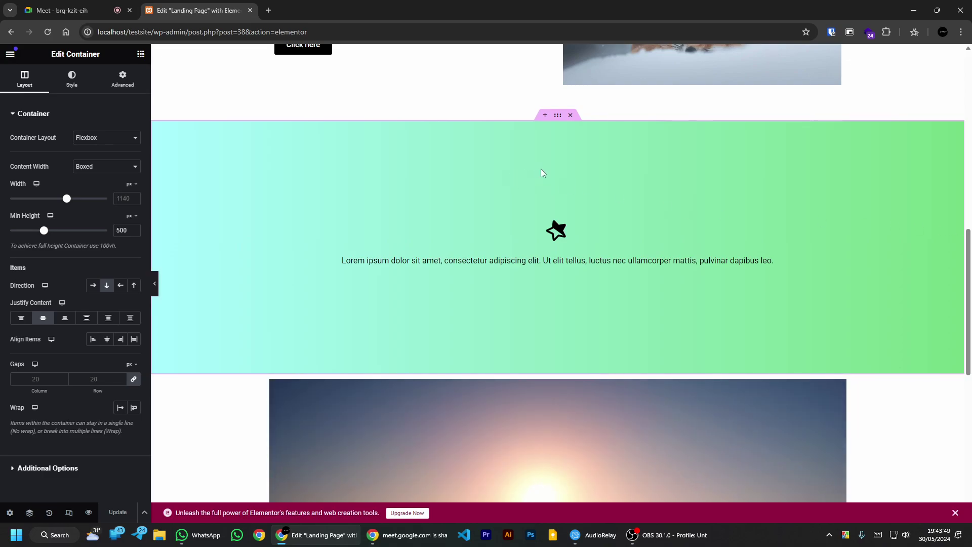
scroll(544, 170, "down", 9)
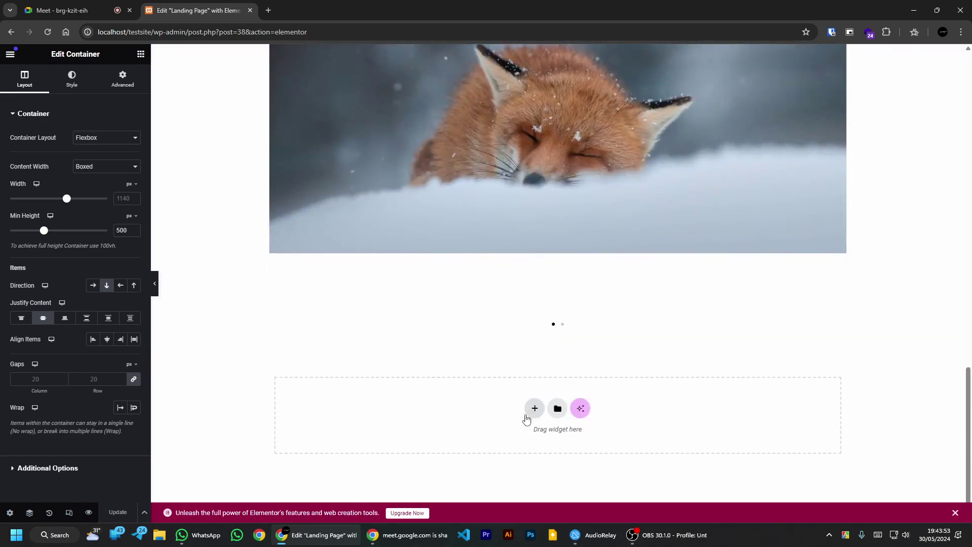
left_click(535, 408)
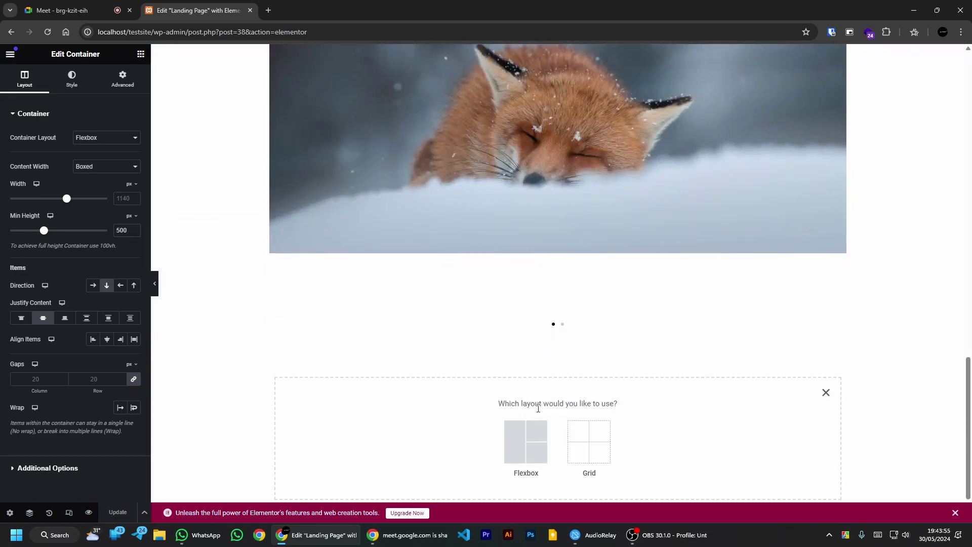
left_click(527, 442)
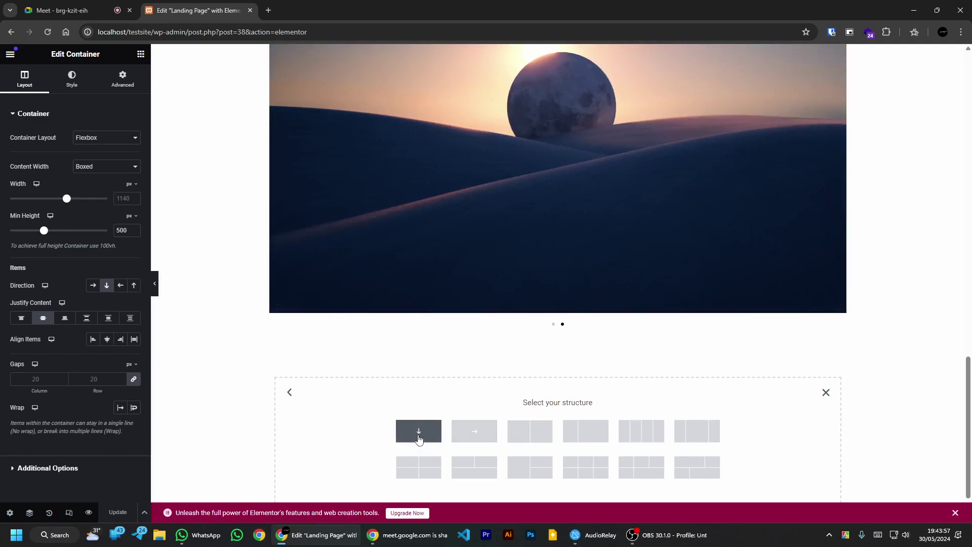
left_click(419, 432)
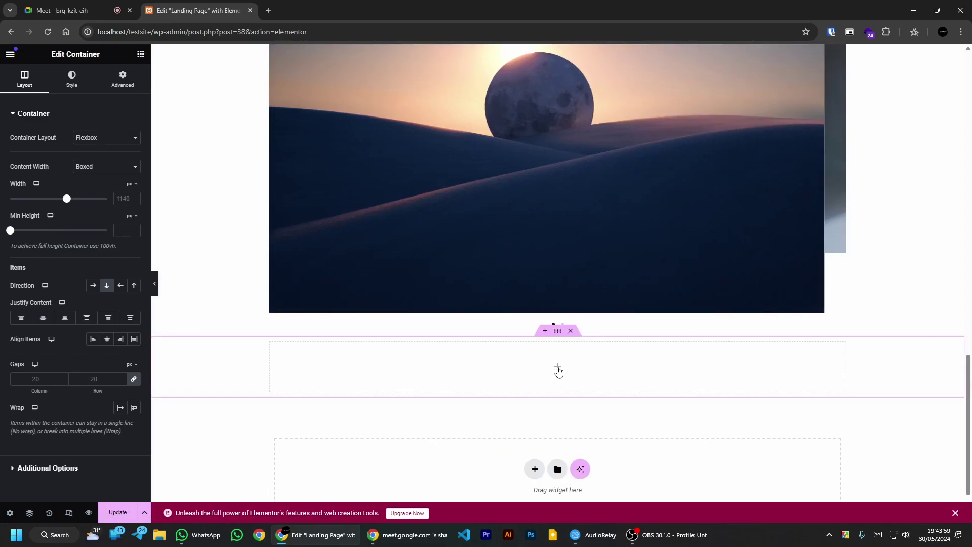
Step: Find the Icon widget with the search "ico" and place it in the new empty container
left_click(140, 55)
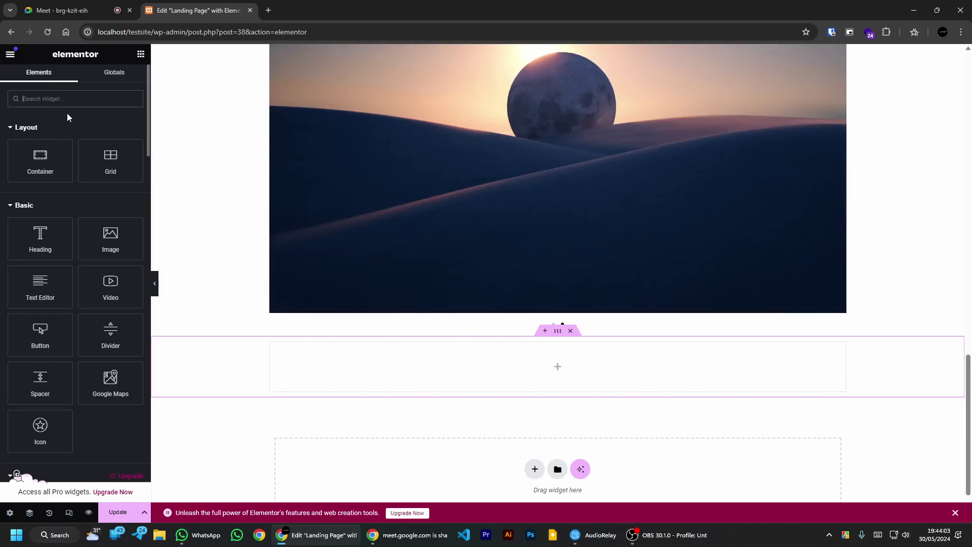
type("ico")
left_click_drag(45, 136, 587, 385)
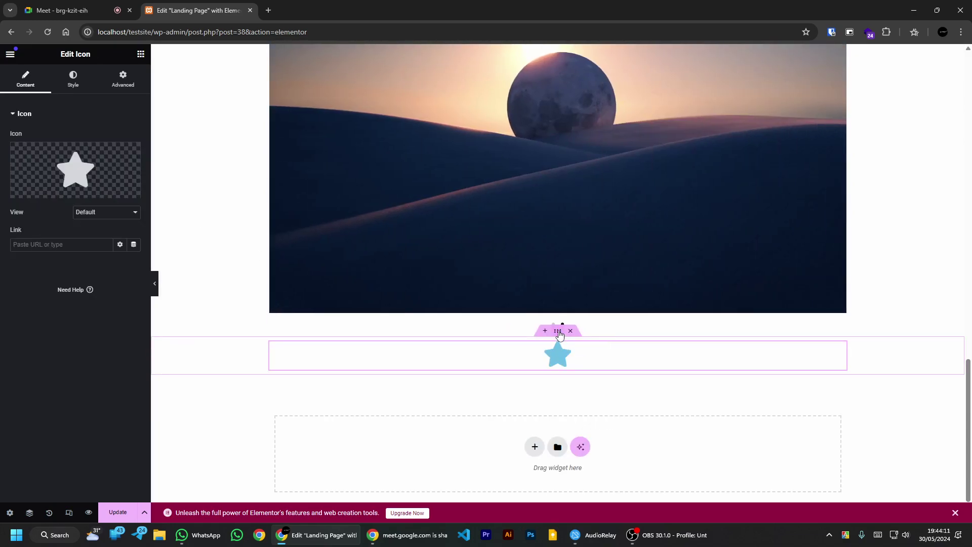
Step: Give the container holding the star icon a classic background in pale yellow
left_click(558, 331)
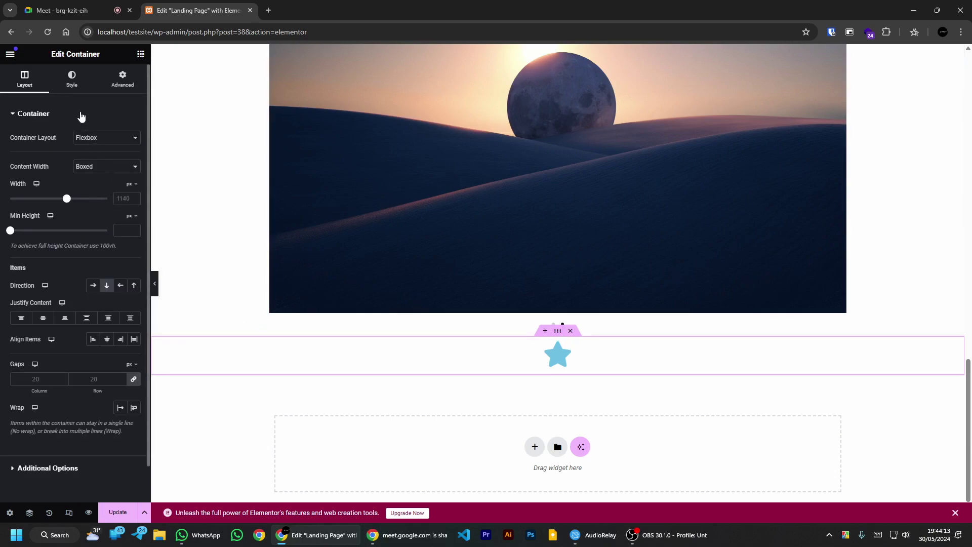
left_click(72, 81)
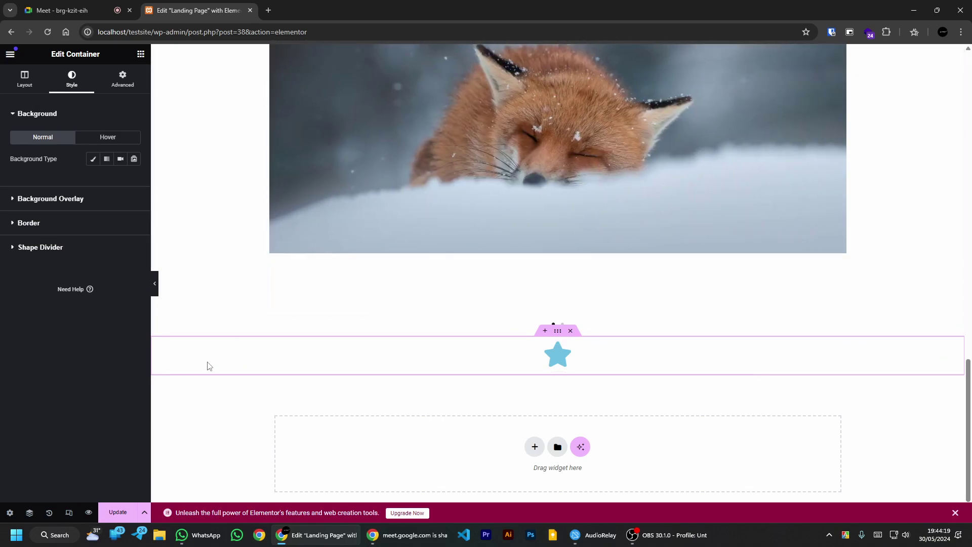
left_click(92, 160)
left_click(133, 181)
mouse_move(122, 227)
left_mouse_down()
mouse_move(169, 219)
mouse_move(166, 228)
mouse_move(133, 219)
mouse_move(132, 238)
mouse_move(91, 283)
mouse_move(112, 216)
left_mouse_up()
left_click(96, 304)
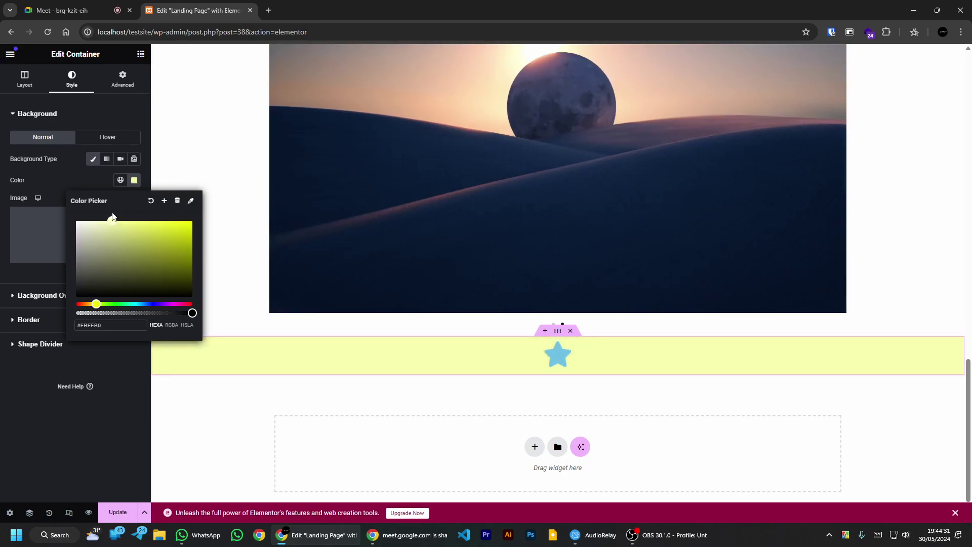
left_click(3, 433)
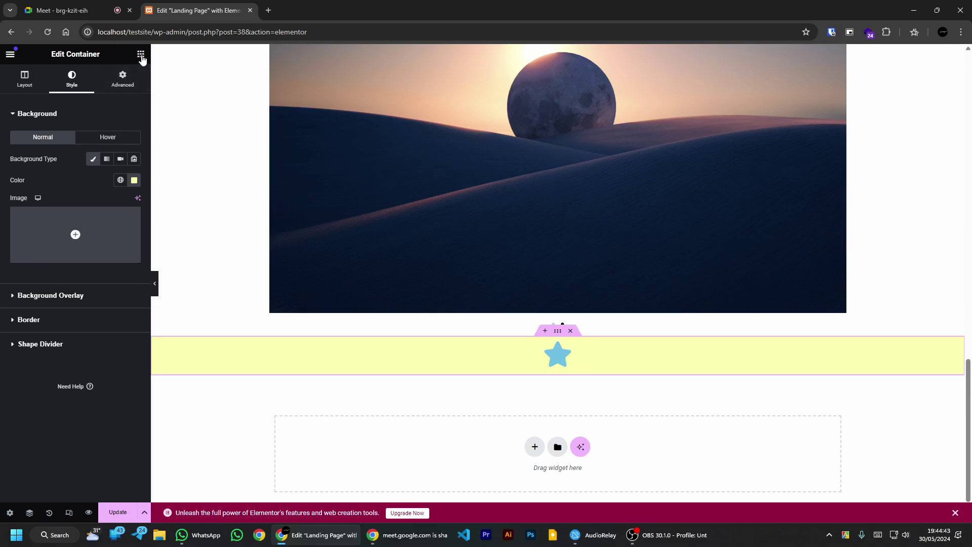
left_click(141, 55)
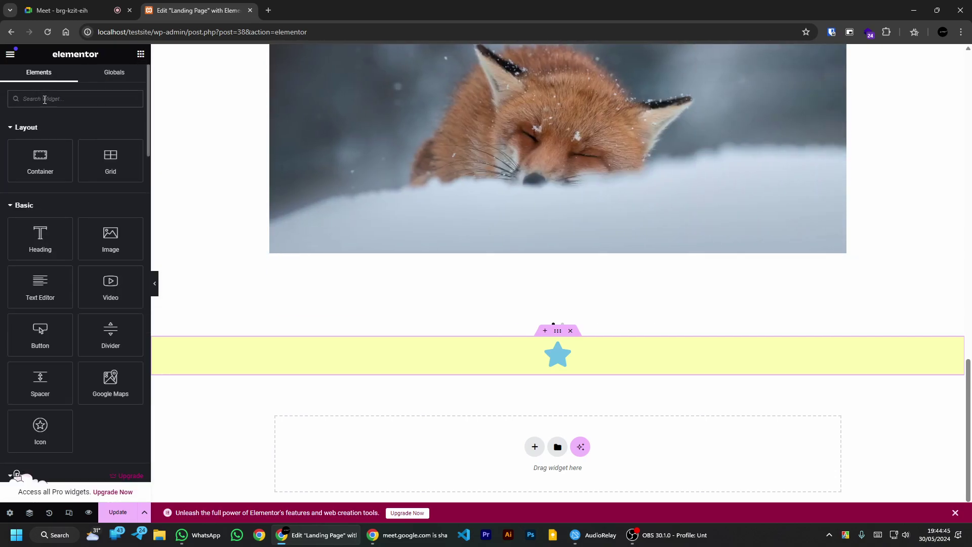
type("image")
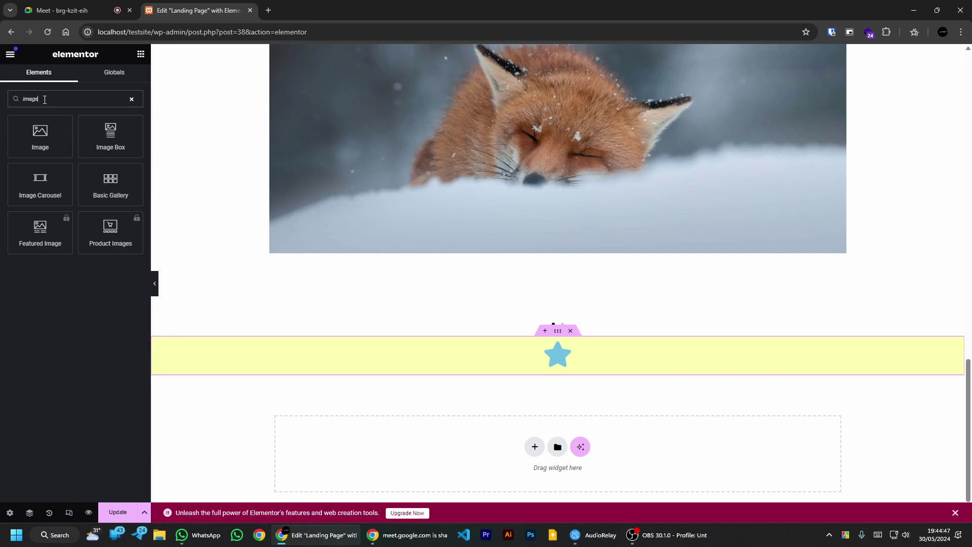
left_click_drag(40, 136, 569, 374)
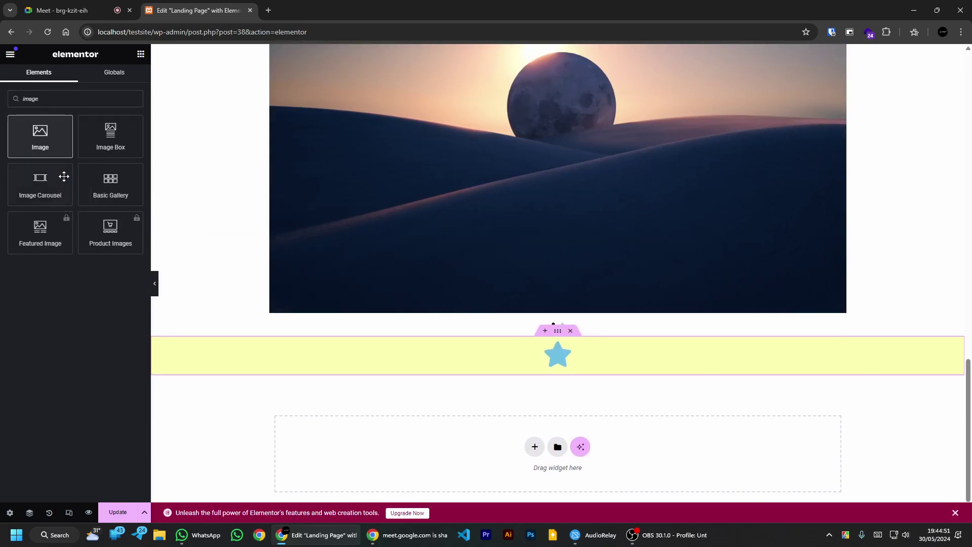
Step: Place a Text Editor widget below the star icon in the yellow container
double_click(51, 100)
type("para")
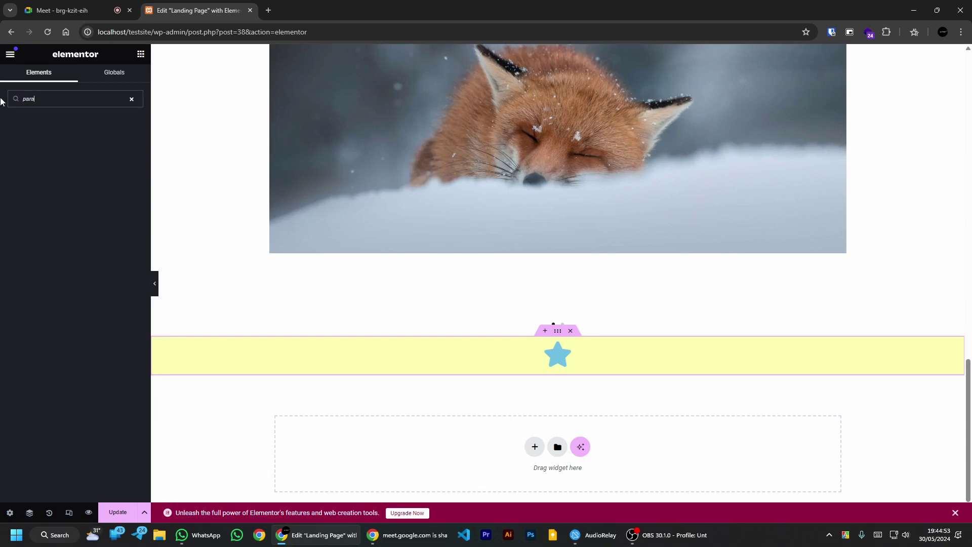
type("gr")
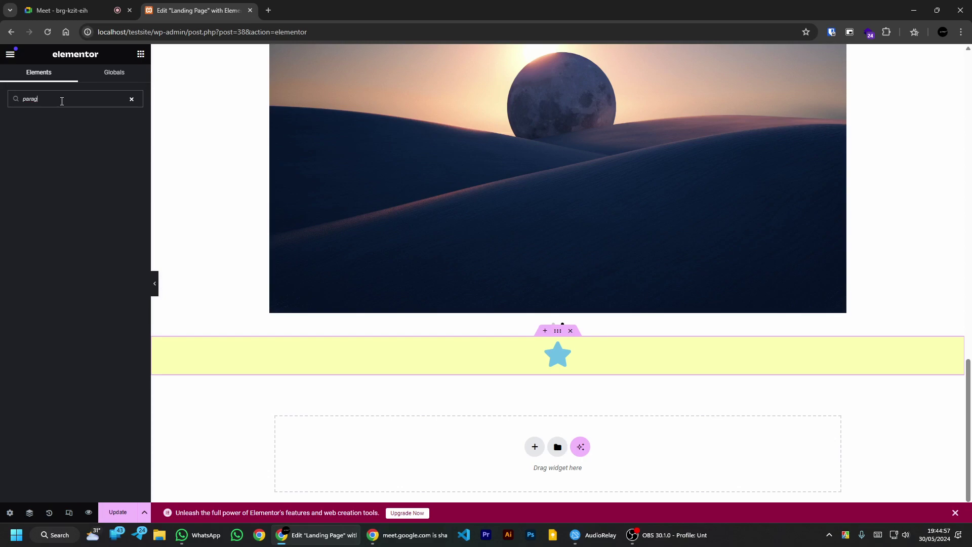
key("BackSpace")
key("BackSpace")
key("BackSpace")
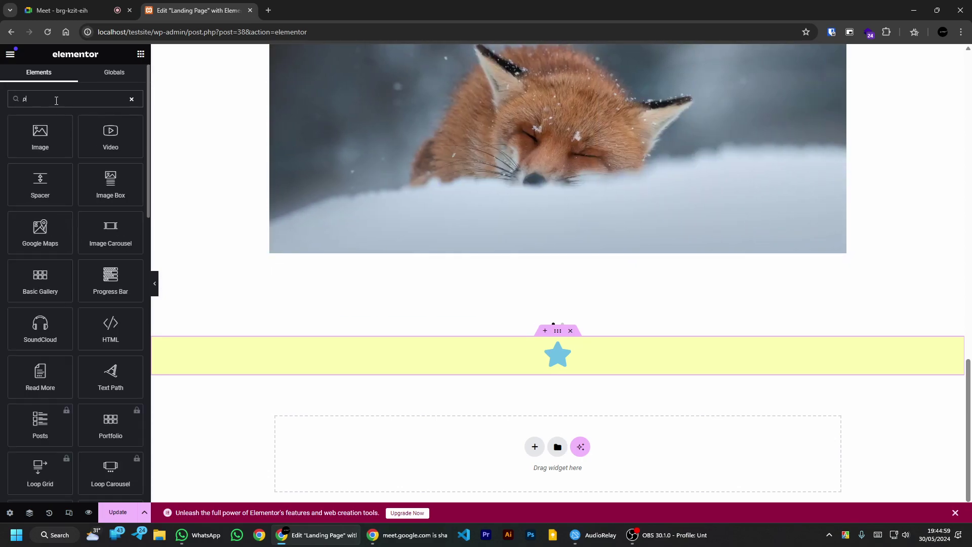
left_click_drag(40, 283, 572, 367)
Step: Fill the new text widget with repeated copies of its Lorem ipsum paragraph to make a long text block
triple_click(480, 389)
key("ctrl+c")
key("ctrl+v")
key("ctrl+v")
key("ctrl+v")
key("ctrl+v")
key("ctrl+v")
key("ctrl+v")
key("ctrl+v")
key("ctrl+v")
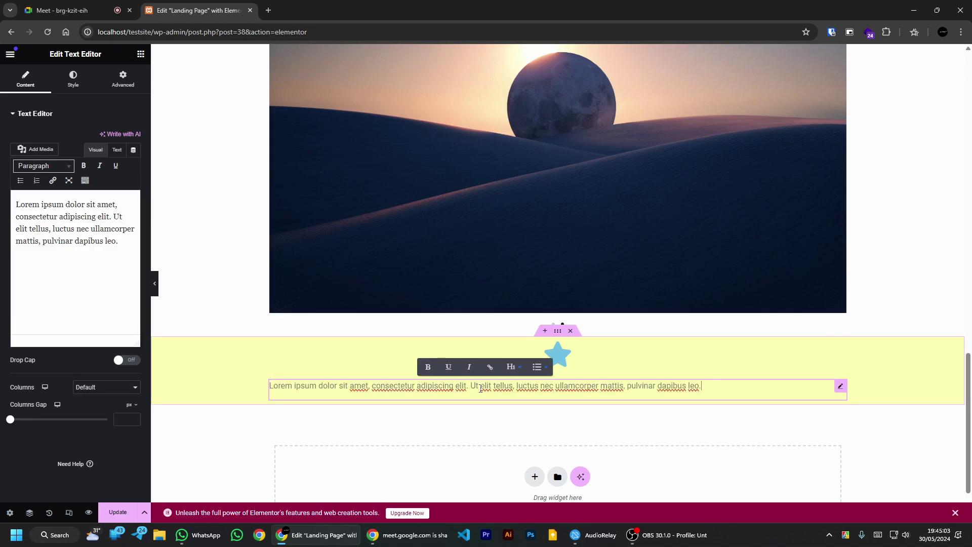
Step: Try a boxed content width of 957 px on the yellow container, and undo that width change
scroll(816, 373, "down", 3)
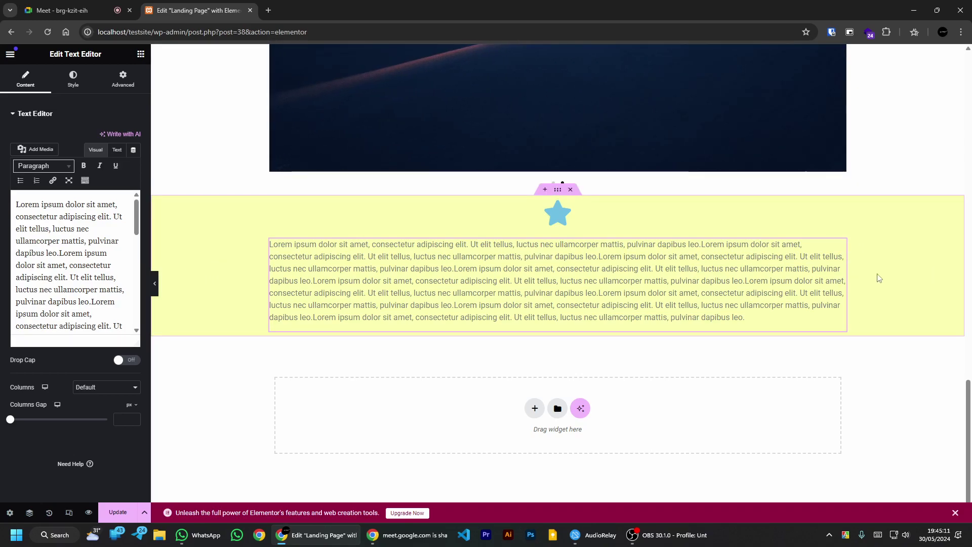
left_click(558, 191)
left_click(25, 79)
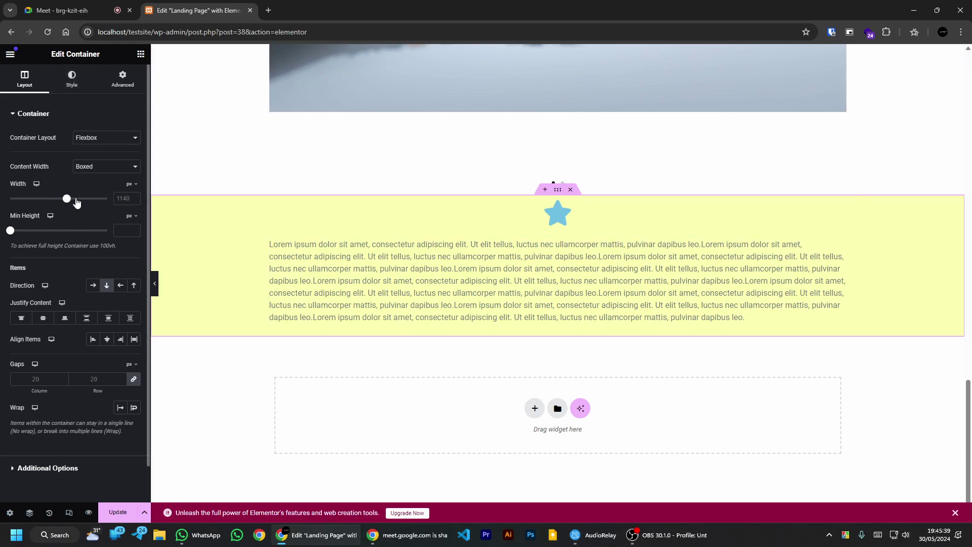
mouse_move(66, 198)
left_mouse_down()
mouse_move(26, 199)
mouse_move(52, 201)
left_mouse_up()
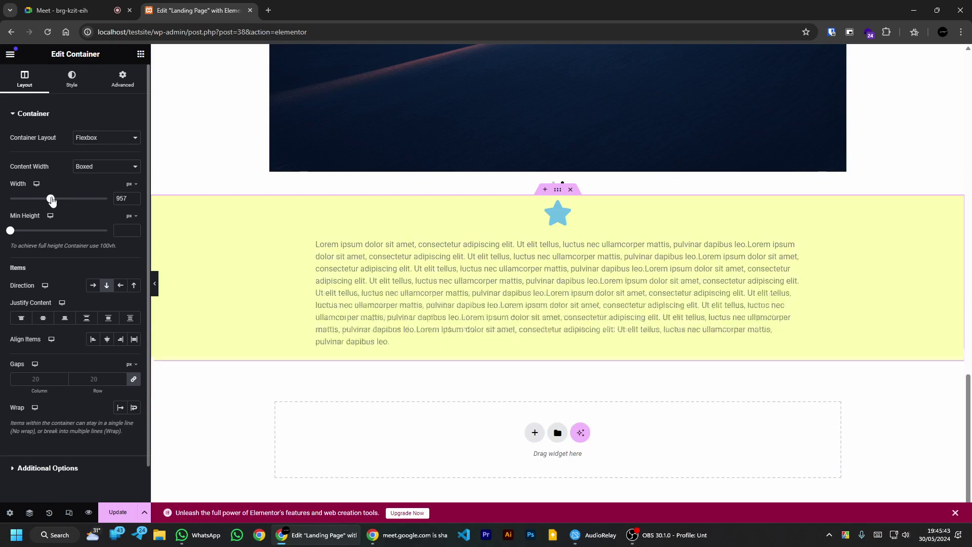
key("ctrl+z")
Step: Set the yellow container's content width to Full Width
left_click(98, 167)
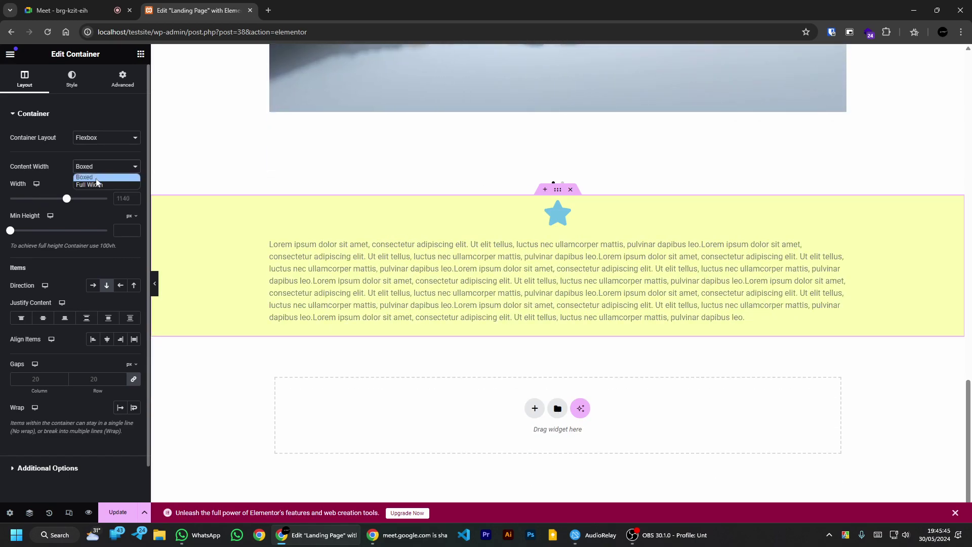
left_click(93, 184)
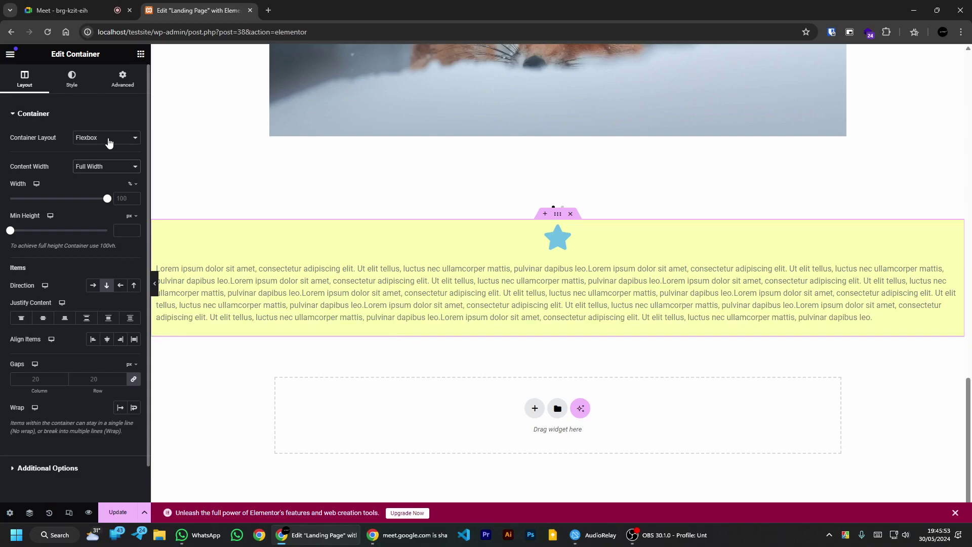
left_click(109, 142)
left_click(109, 143)
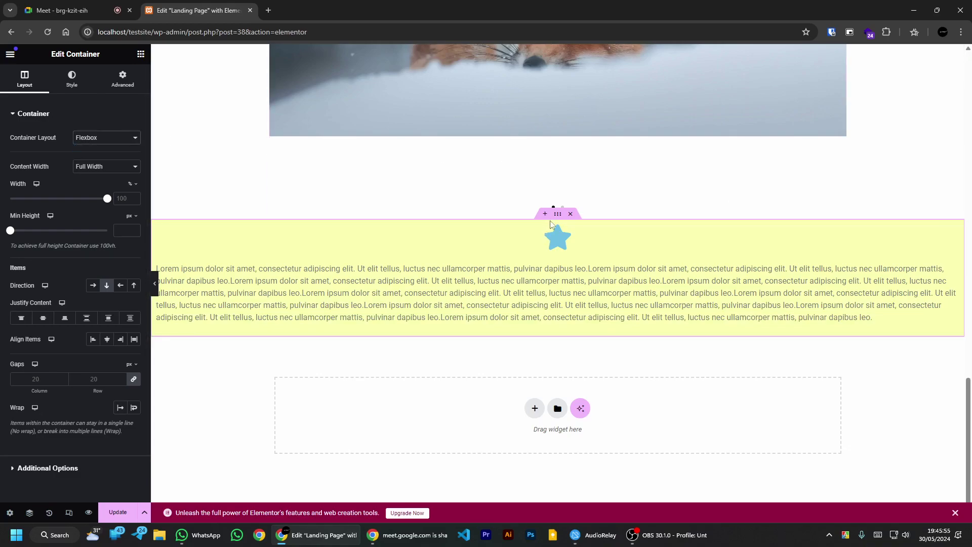
left_click(72, 80)
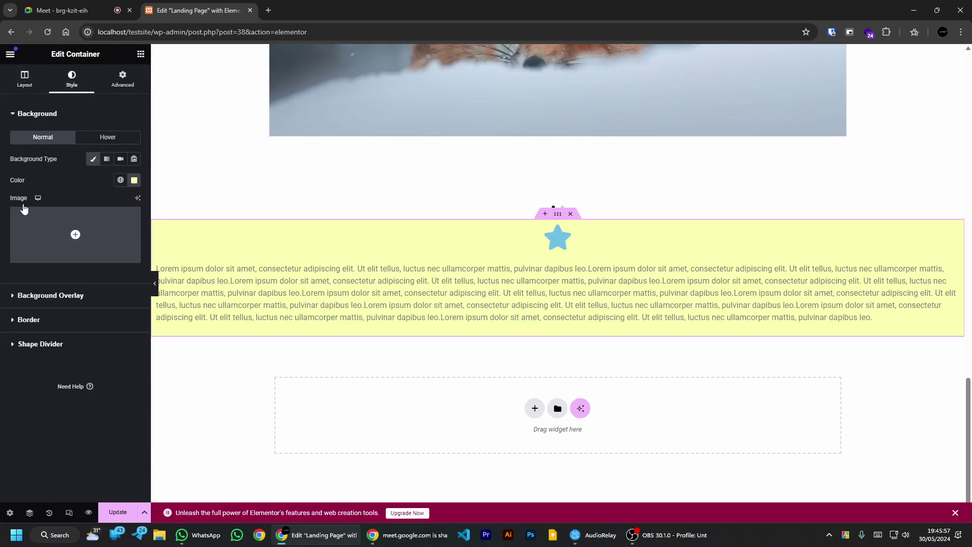
left_click(32, 81)
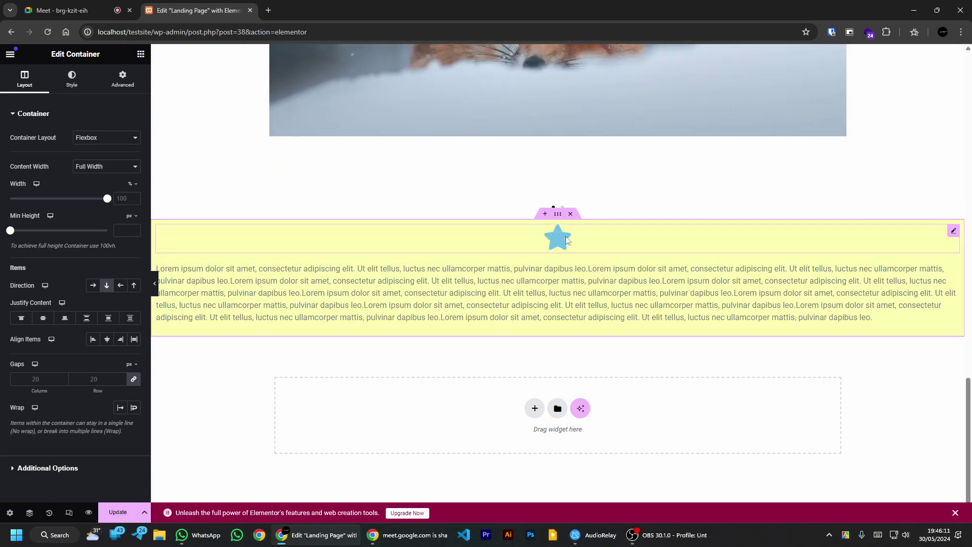
Step: Add a flexbox container with two equal columns below the yellow container
left_click(536, 409)
left_click(526, 413)
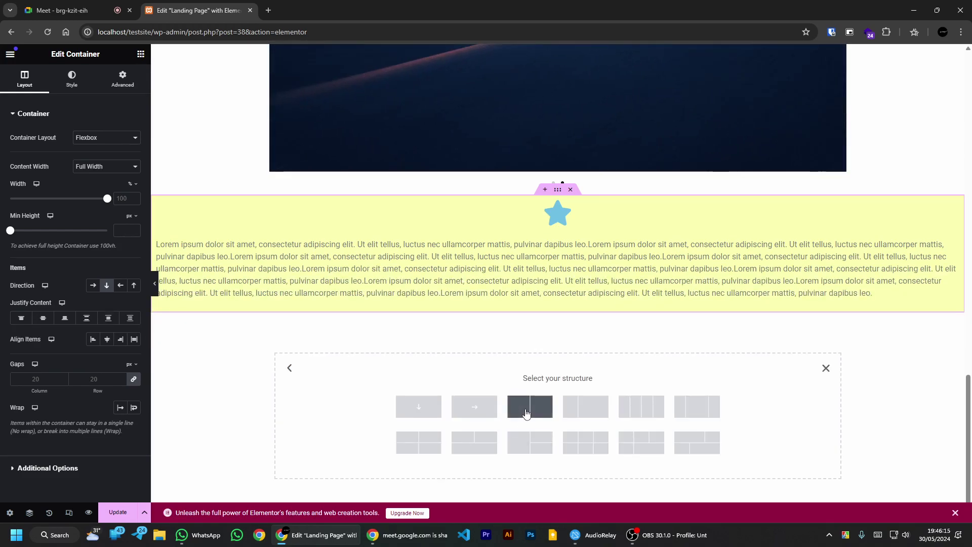
left_click(525, 413)
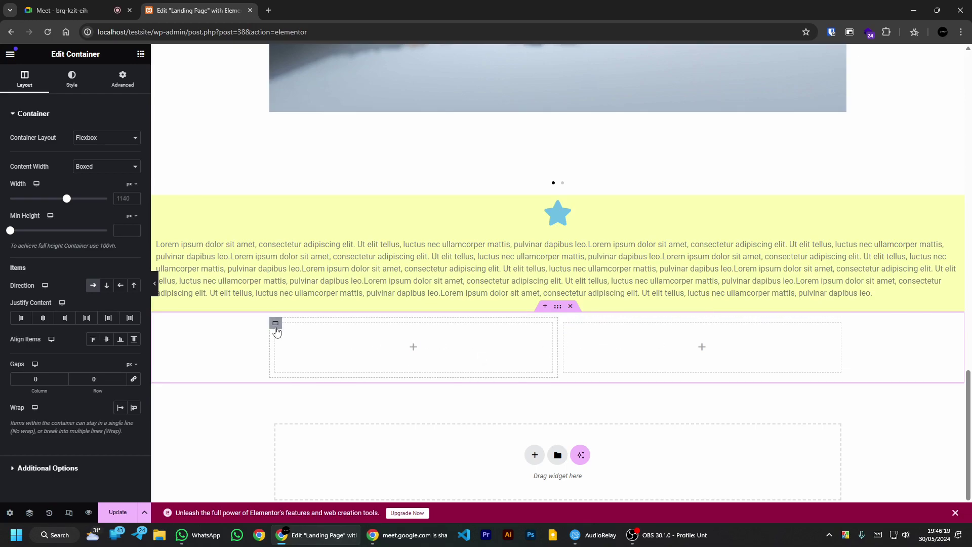
Step: Give the left column of the new container a classic background in red, #FF4F4F
left_click(71, 79)
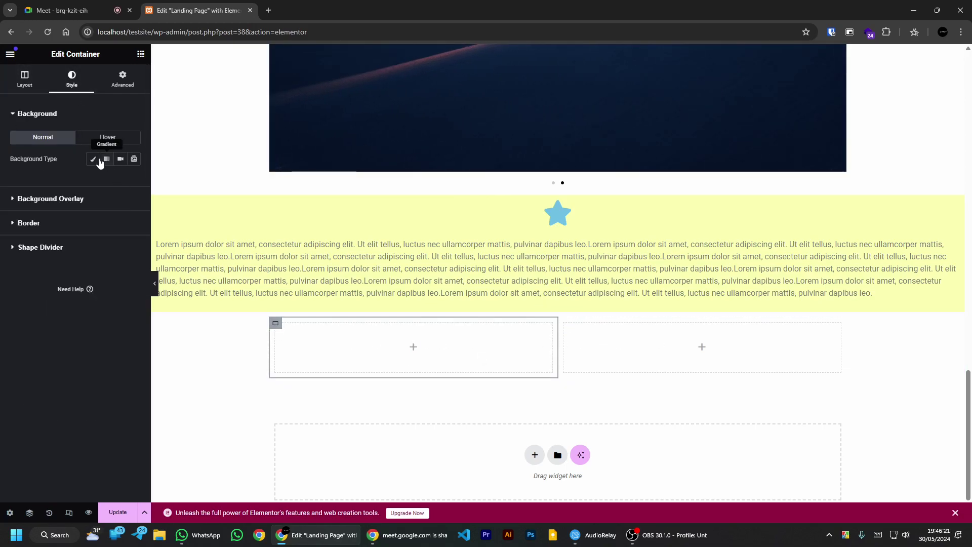
left_click(93, 159)
left_click(134, 180)
left_click(155, 224)
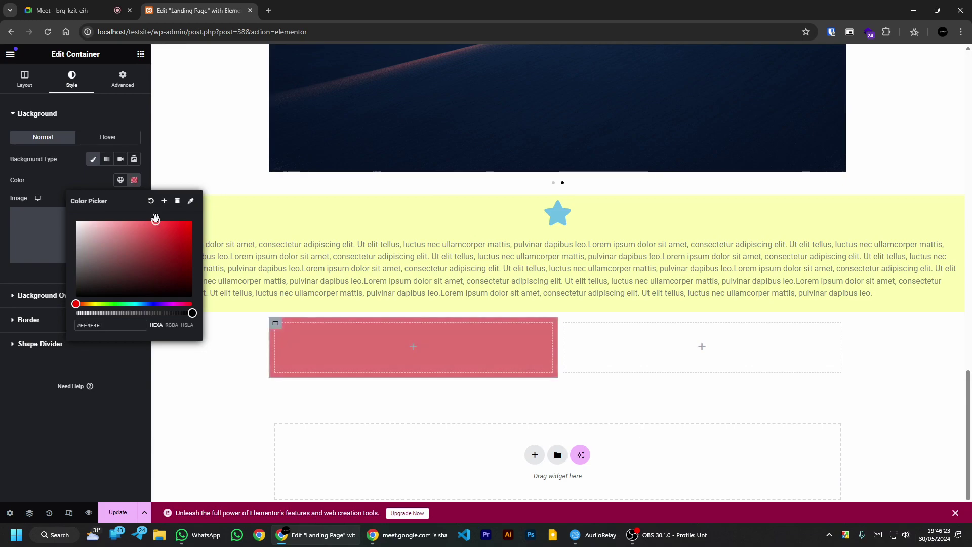
Step: Give the right column a classic dark red background and move that column inside the left red column
left_click(564, 322)
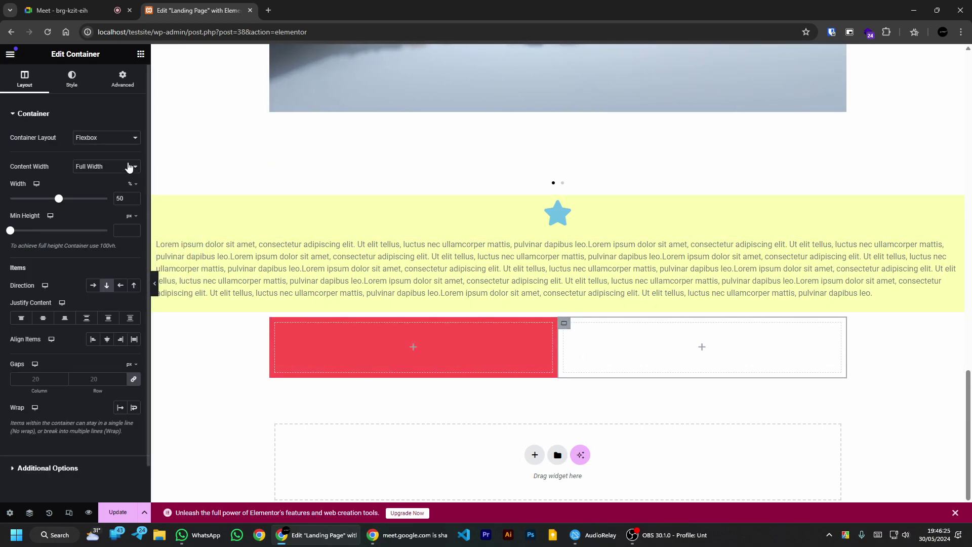
left_click(71, 83)
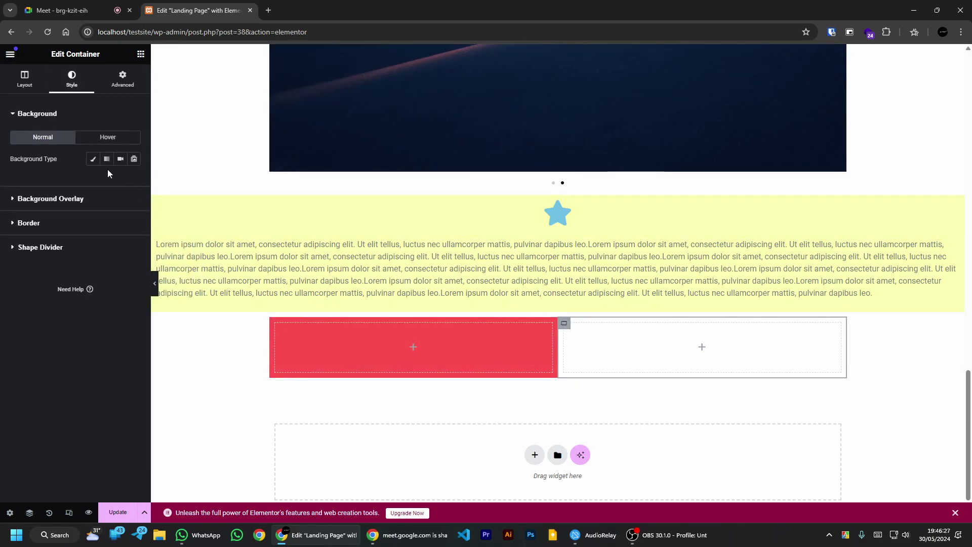
left_click(94, 161)
left_click(135, 179)
left_click_drag(152, 238, 168, 265)
left_click_drag(564, 323, 504, 357)
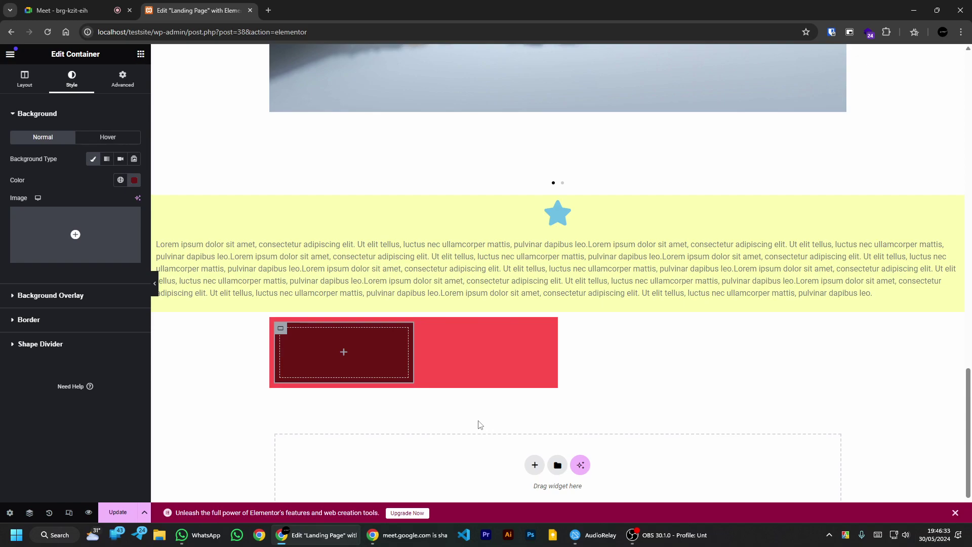
Step: Undo moving the dark red column into the red one, and resize both columns so the red one is narrower
key("ctrl+z")
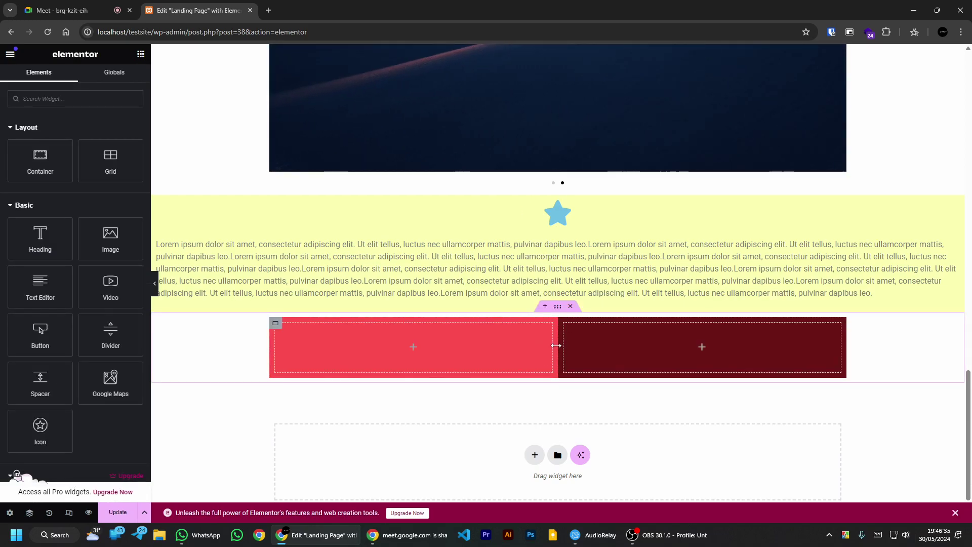
left_click_drag(557, 345, 476, 347)
left_click_drag(711, 345, 904, 360)
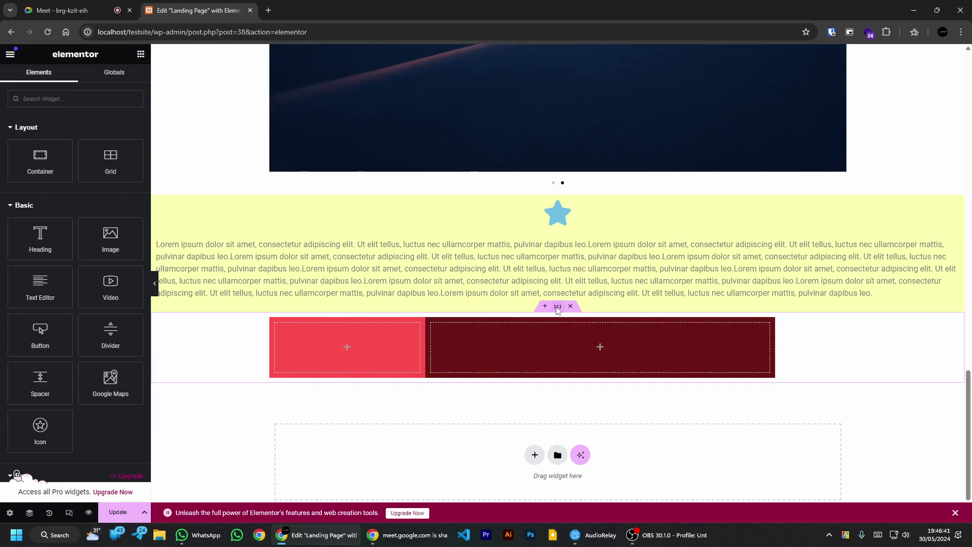
Step: Set the content width of the two-column container to Full Width
left_click(557, 307)
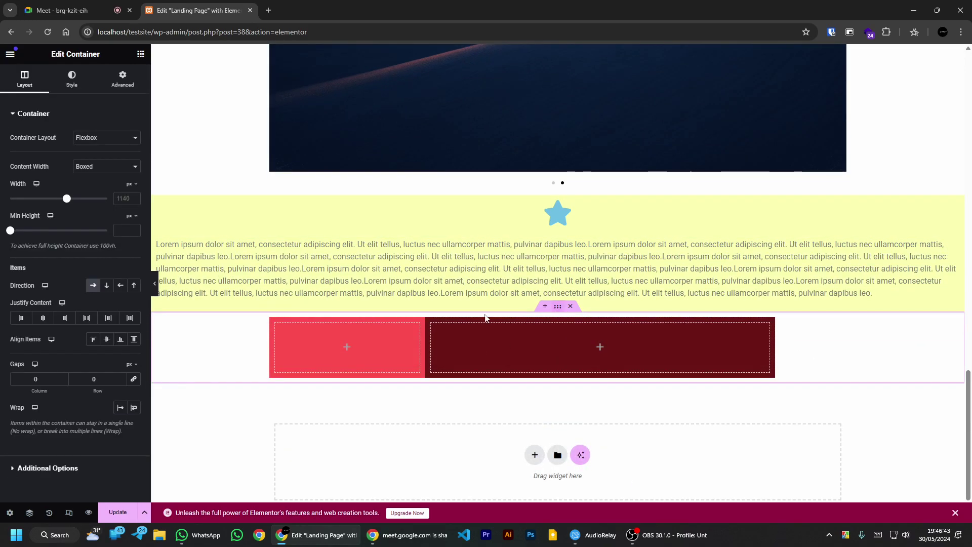
left_click(93, 172)
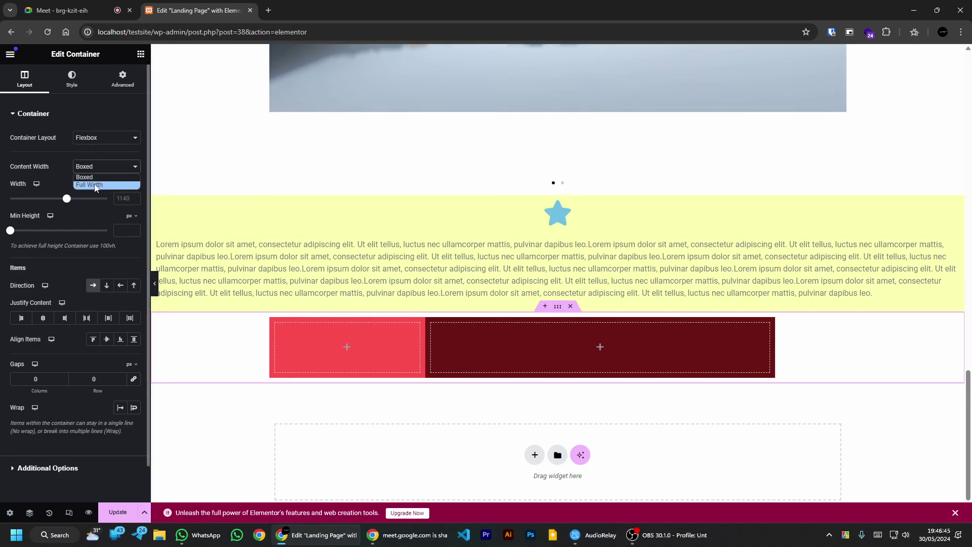
left_click(95, 184)
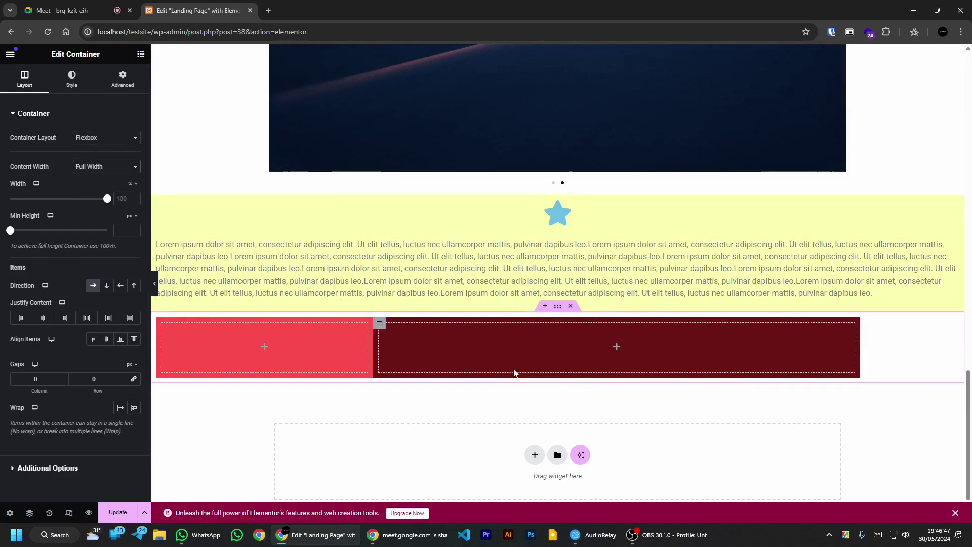
Step: Resize the red and dark red columns to span the full-width container, keeping the dark red one wider
left_click_drag(373, 347, 534, 352)
left_click_drag(533, 349, 455, 349)
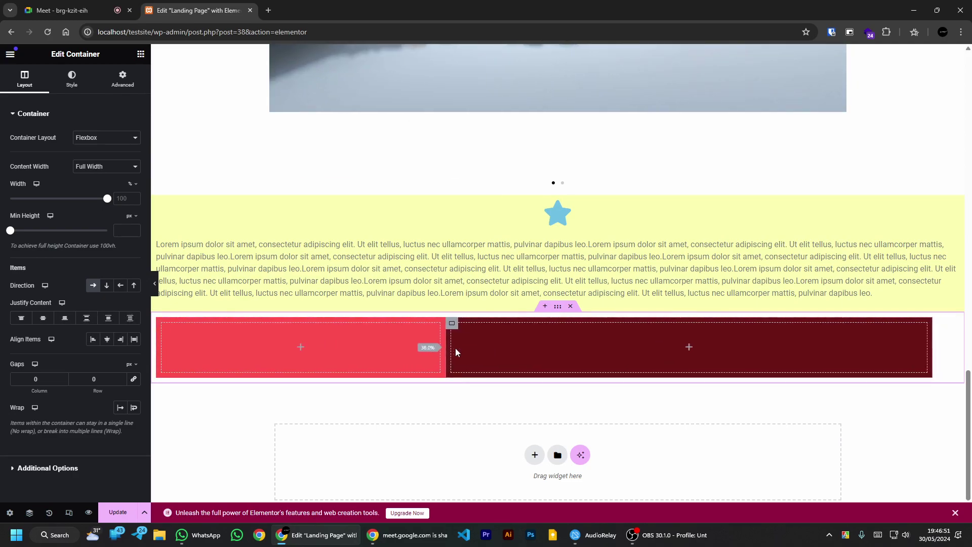
left_click_drag(931, 345, 904, 344)
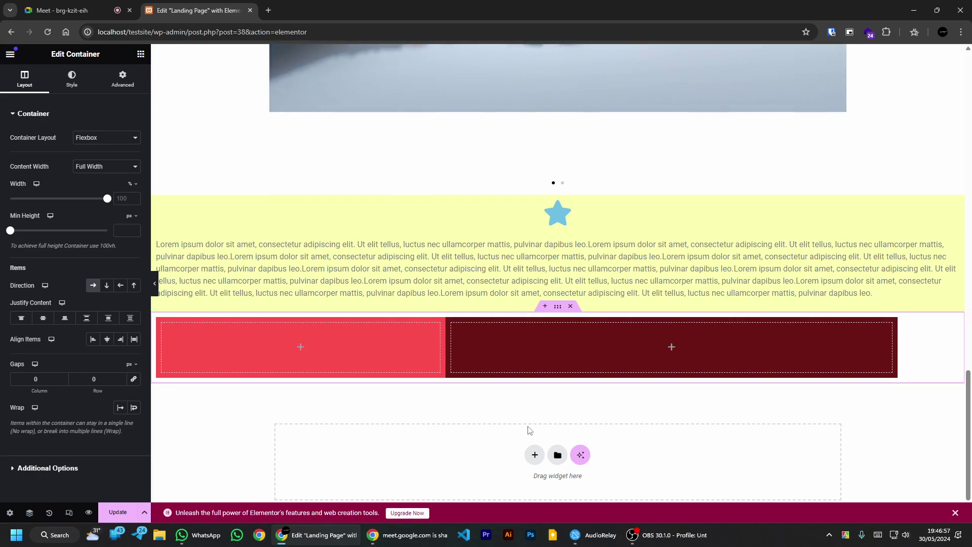
left_click_drag(447, 347, 518, 351)
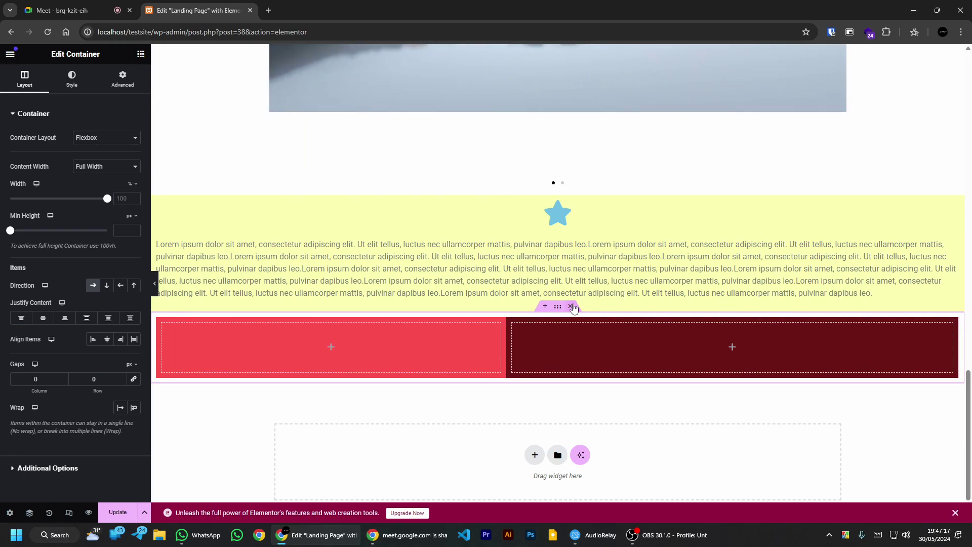
Step: Give the two-column container a classic background in light orange, #FCB17B
left_click(74, 79)
left_click(92, 158)
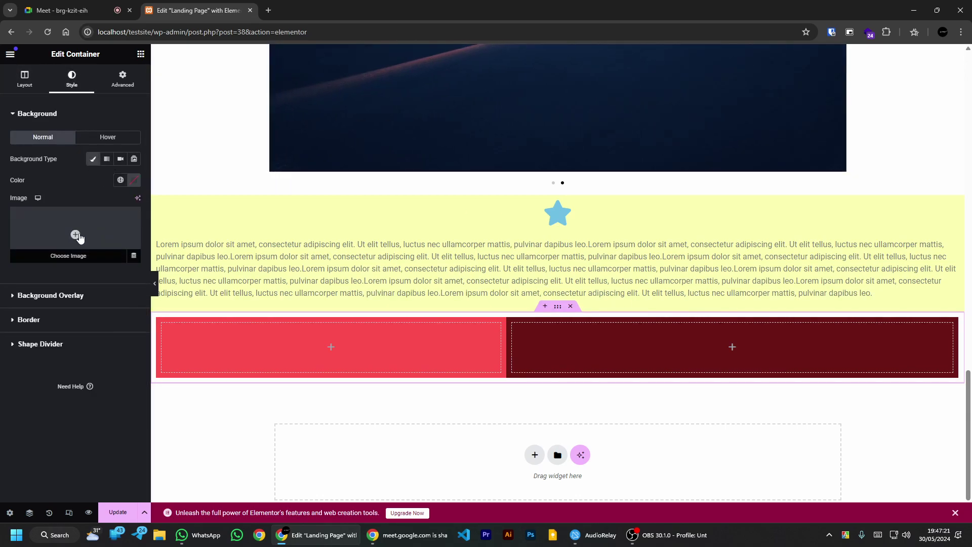
left_click(135, 180)
mouse_move(121, 235)
left_mouse_down()
mouse_move(126, 228)
mouse_move(89, 219)
mouse_move(135, 213)
mouse_move(113, 220)
mouse_move(117, 273)
mouse_move(136, 221)
left_mouse_up()
left_click_drag(81, 303, 85, 303)
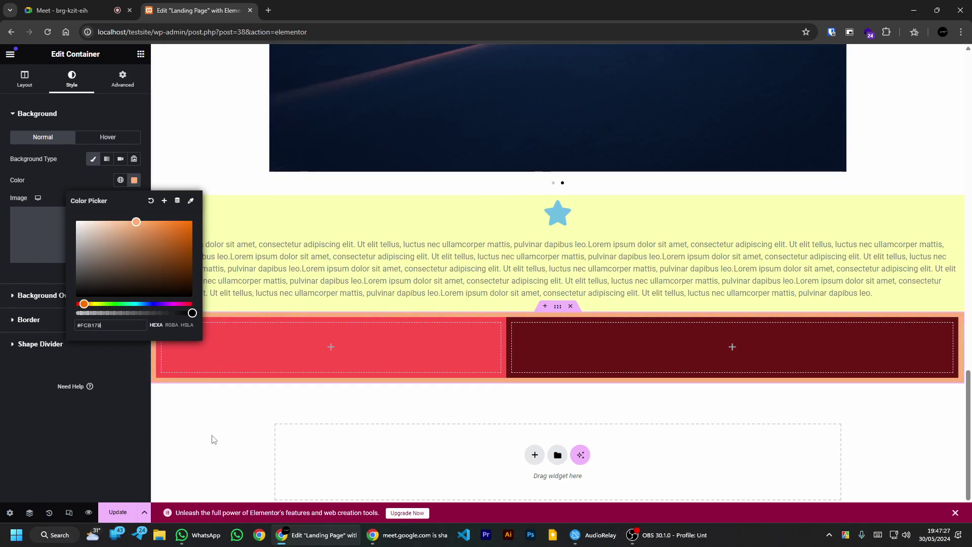
left_click(225, 430)
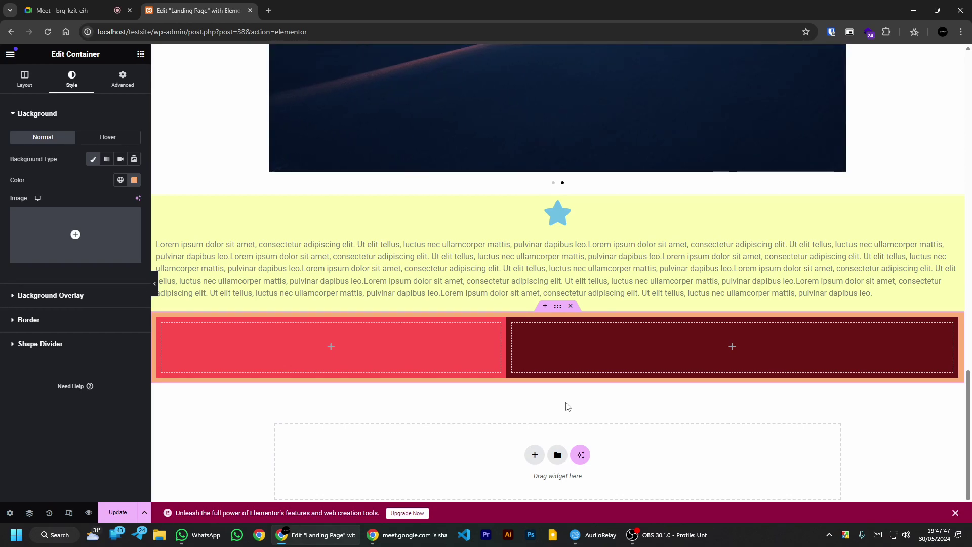
Step: Delete the two-column container below the yellow container
left_click(570, 306)
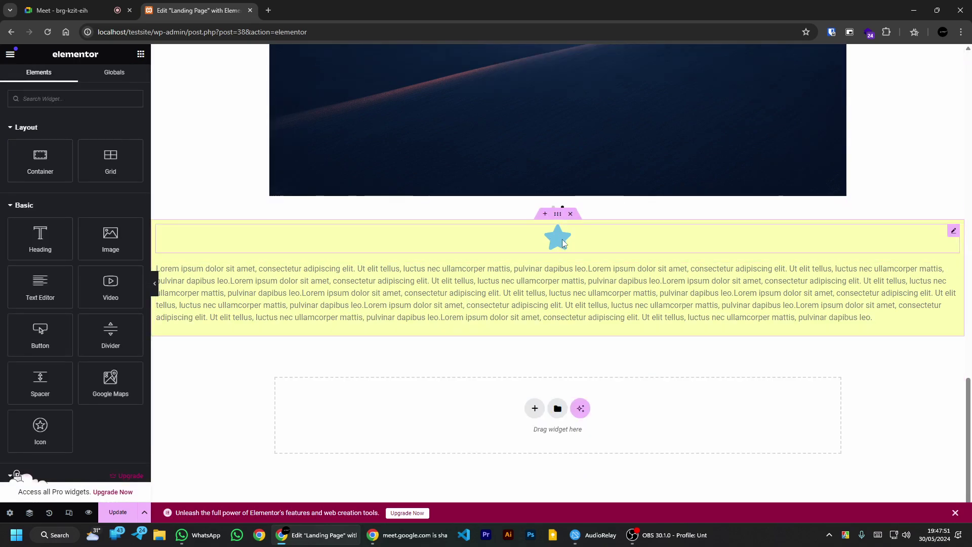
Step: Open apple.com in a new browser tab and look through the layout of its home page
left_click(268, 10)
type("apple")
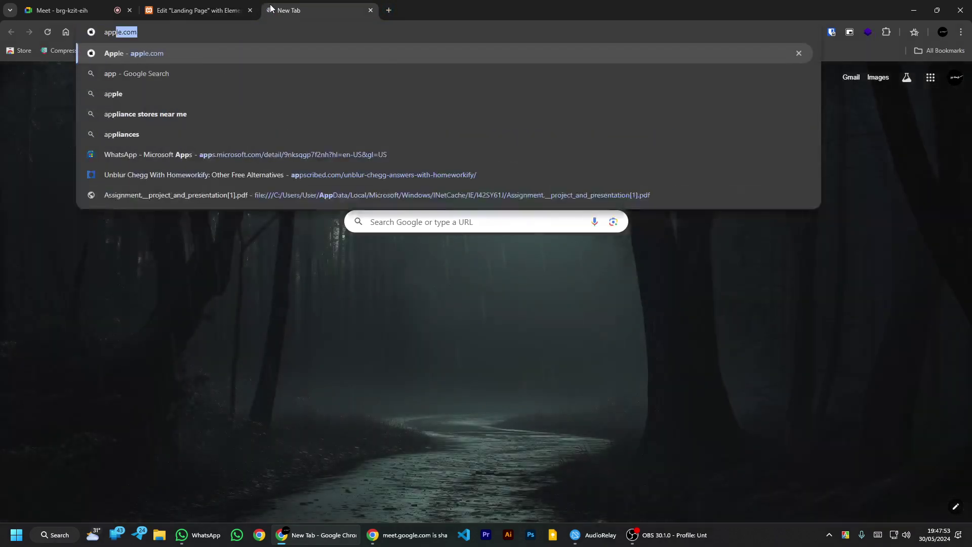
key("BackSpace")
key("BackSpace")
type("le")
key("Return")
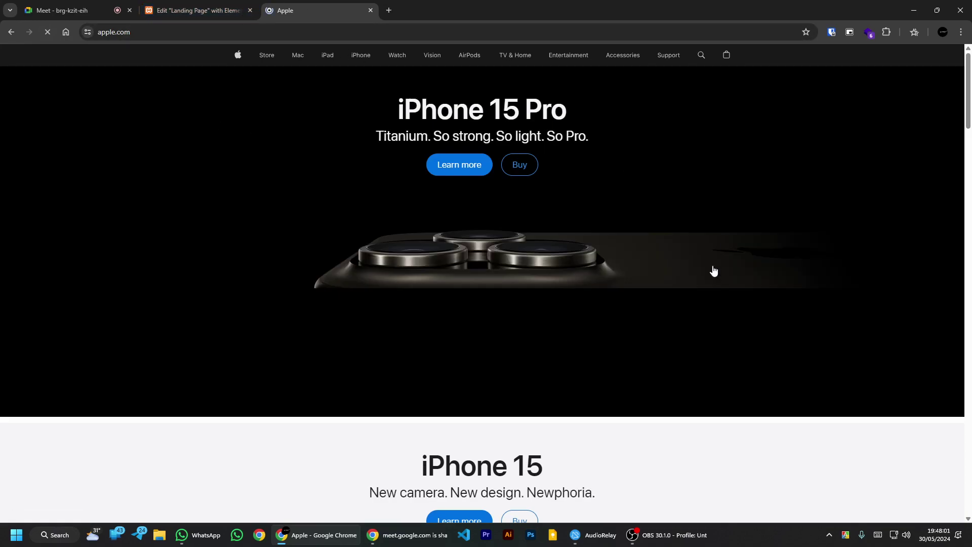
scroll(481, 303, "down", 15)
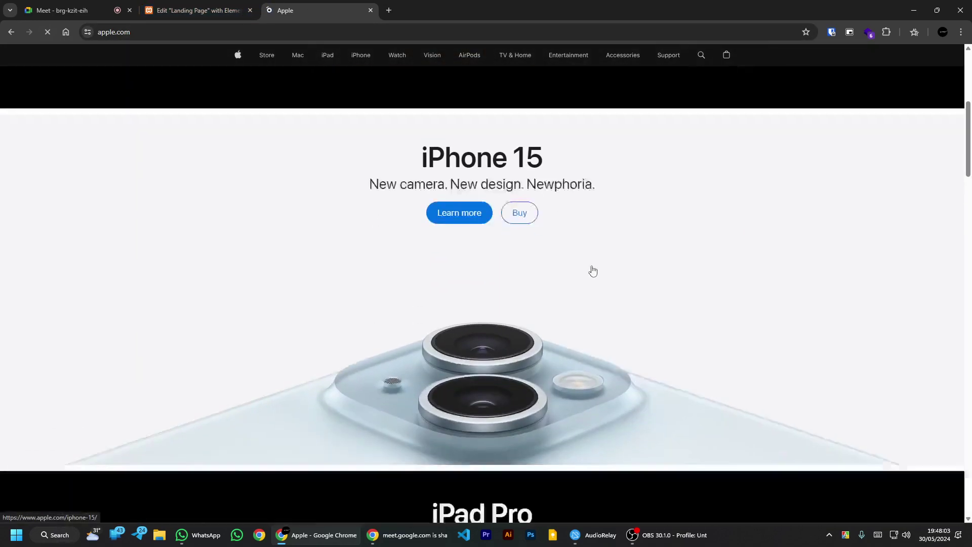
scroll(559, 182, "down", 15)
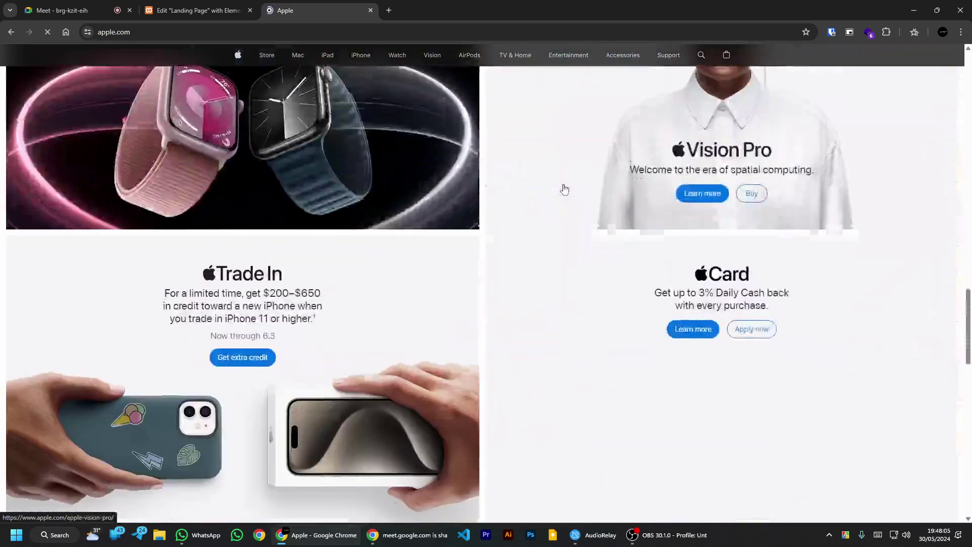
scroll(595, 204, "up", 20)
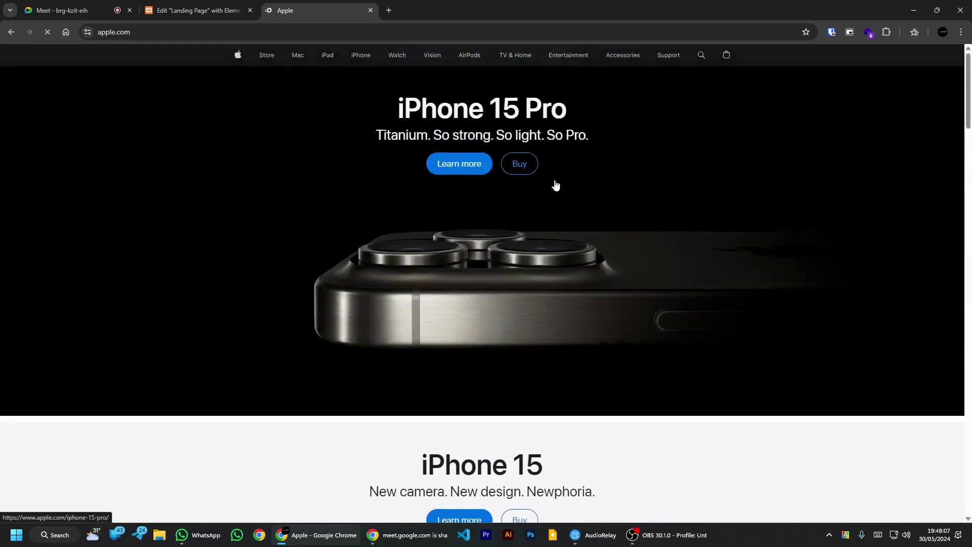
right_click(582, 282)
right_click(458, 303)
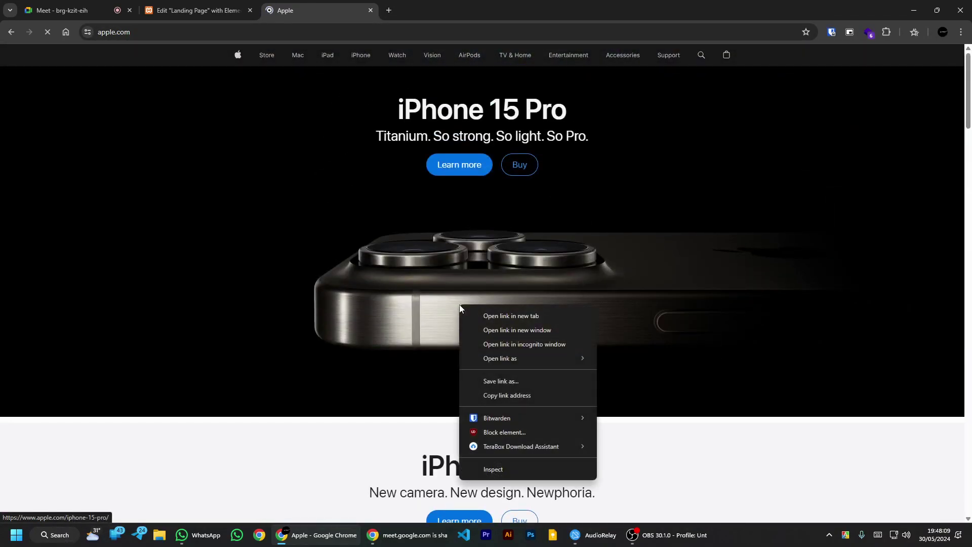
Step: Return to the Landing Page in Elementor and save its changes
left_click(210, 4)
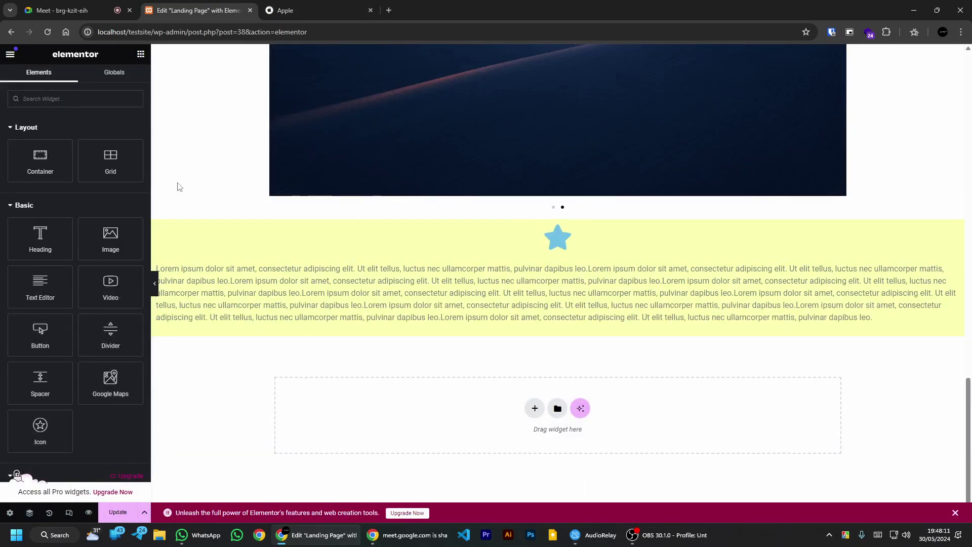
left_click(121, 512)
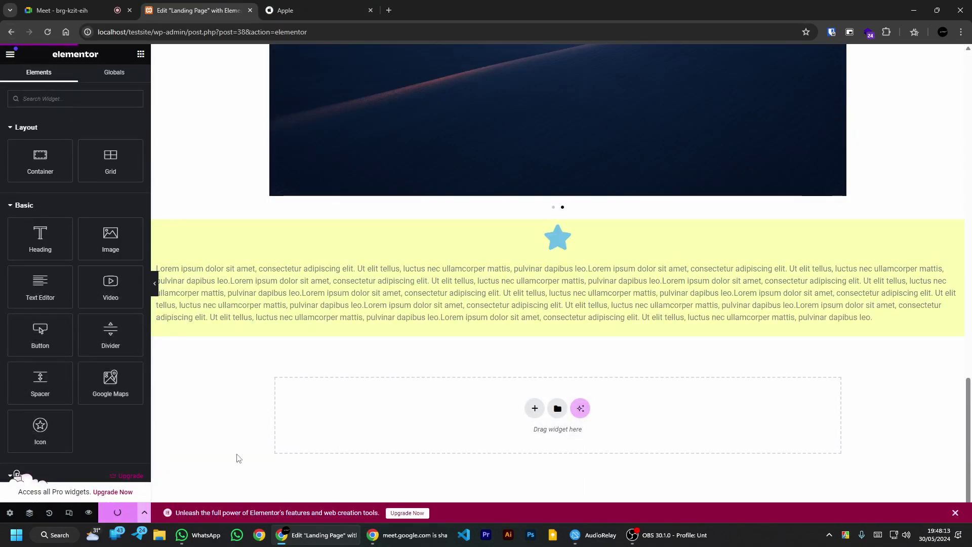
scroll(243, 400, "up", 15)
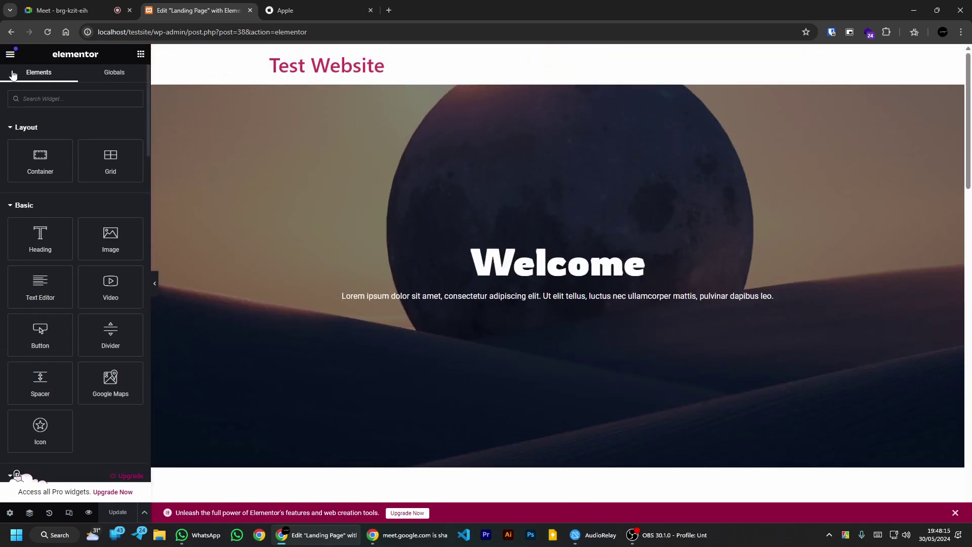
Step: Exit the Elementor editor with WP Dashboard chosen as the exit destination
left_click(10, 56)
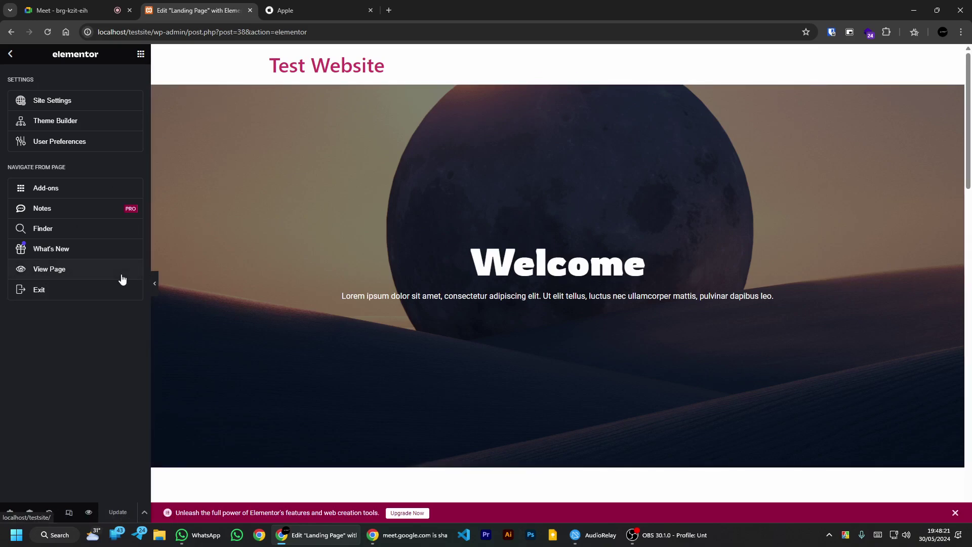
left_click(34, 294)
left_click(420, 302)
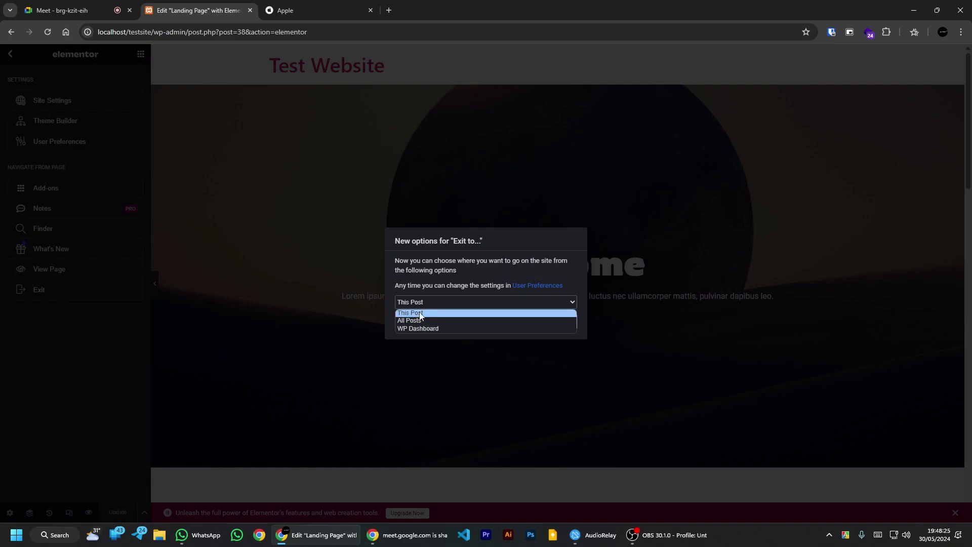
left_click(419, 329)
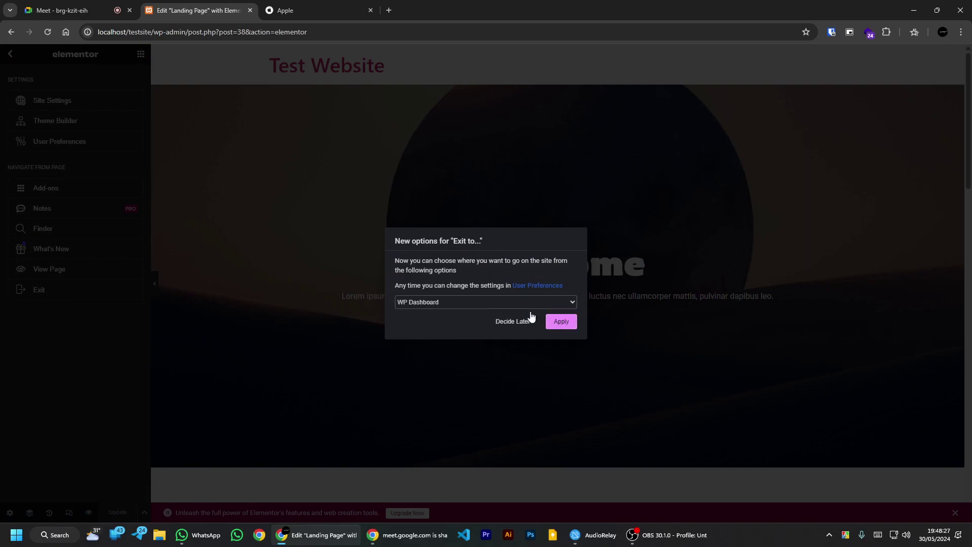
left_click(409, 303)
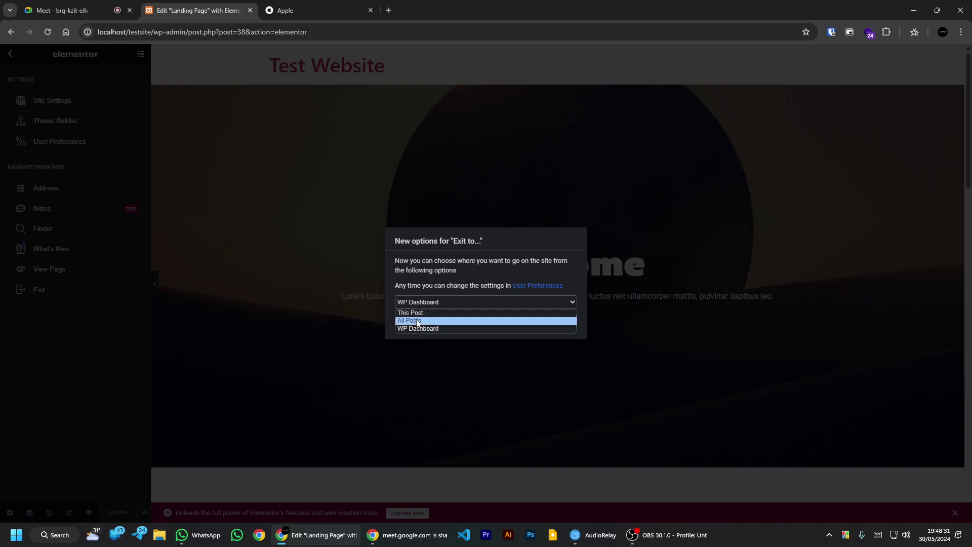
left_click(422, 289)
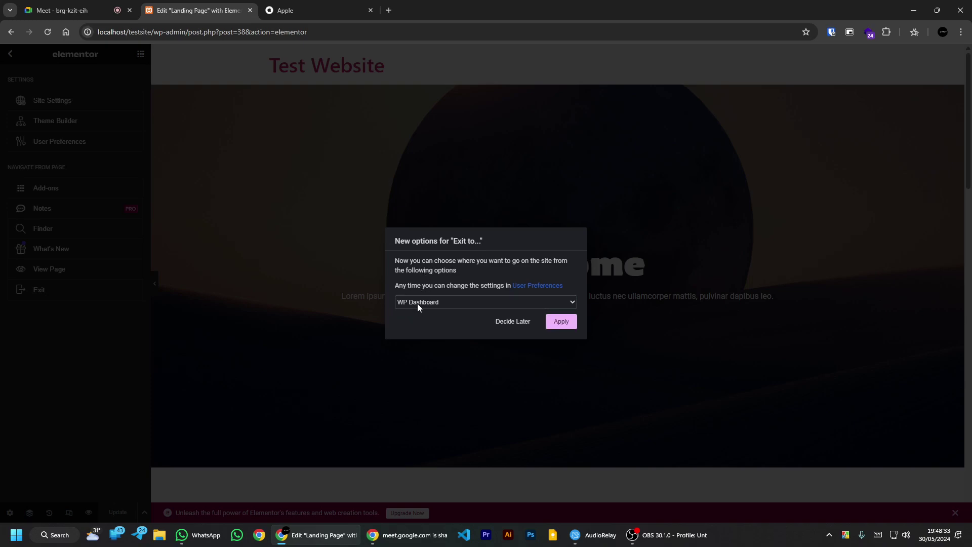
left_click(427, 303)
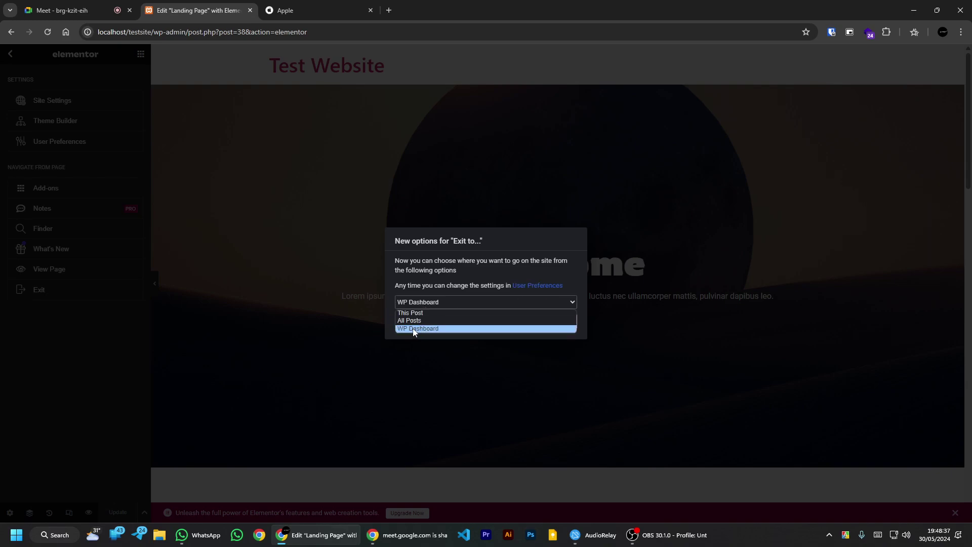
left_click(463, 328)
left_click(560, 320)
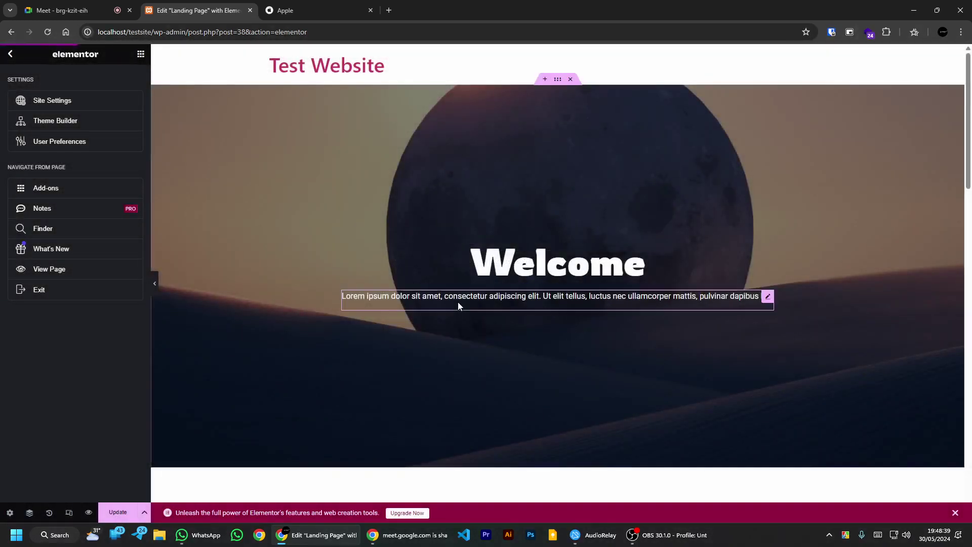
left_click(530, 97)
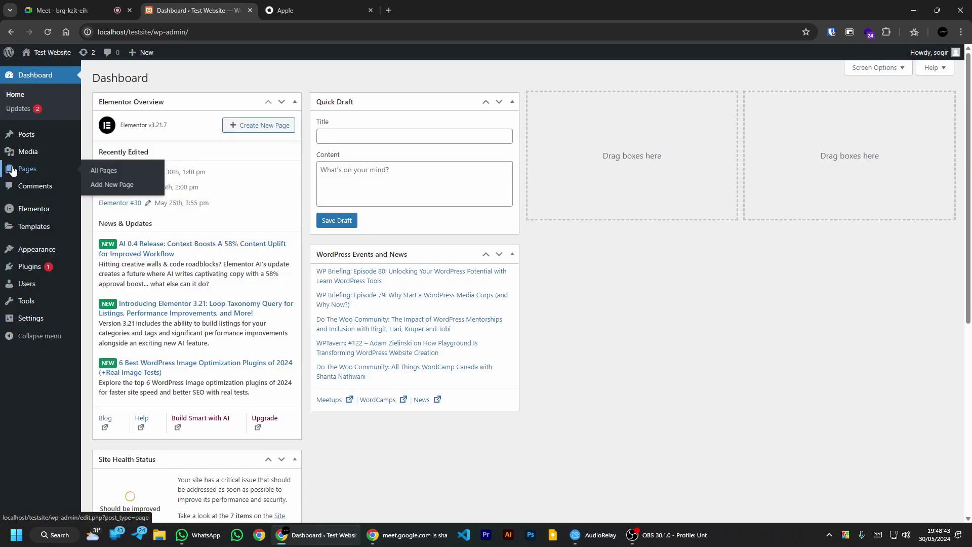
Step: Add a new WordPress page titled "Apple Clone"
left_click(23, 169)
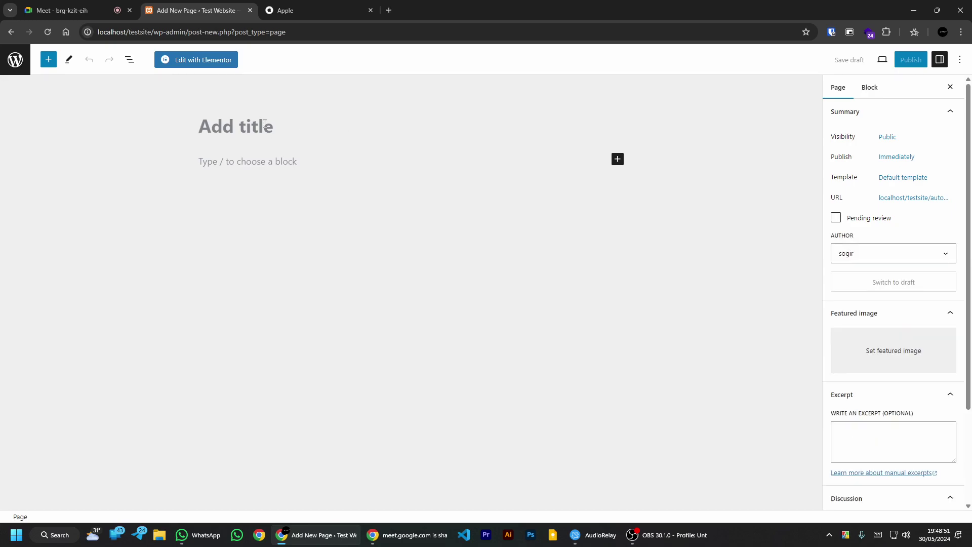
type("A")
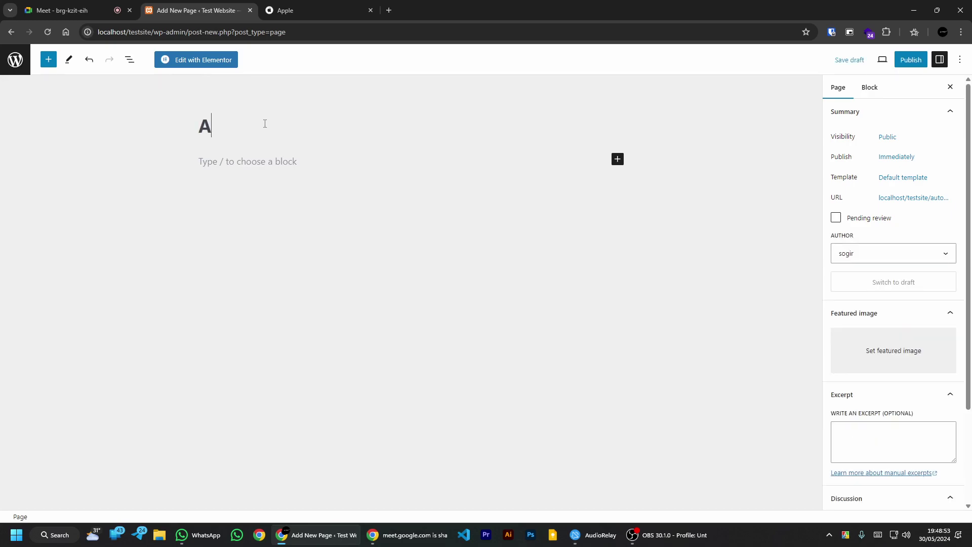
type("pple Clone")
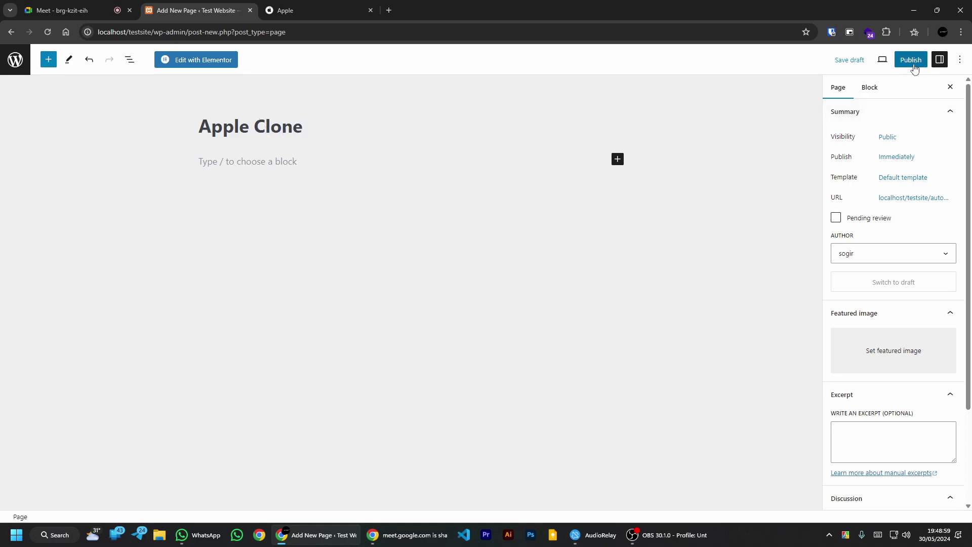
Step: Shorten the new page's permalink to "apple" and close the URL settings
left_click(913, 198)
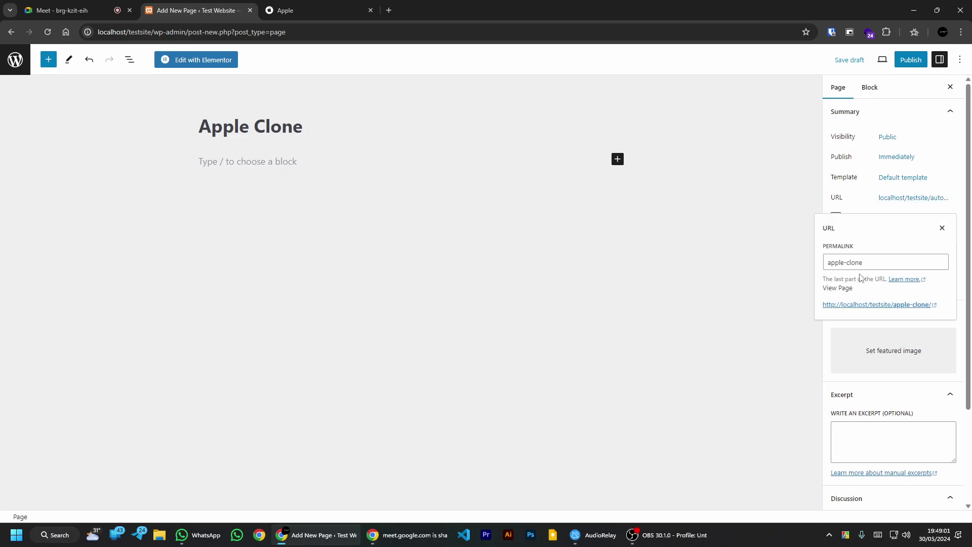
left_click_drag(845, 262, 879, 259)
key("BackSpace")
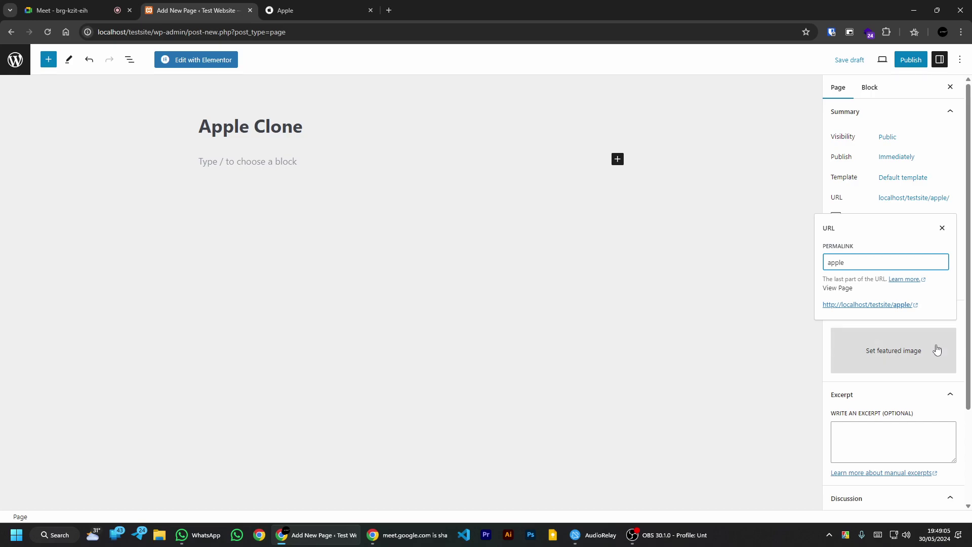
left_click(903, 400)
left_click(921, 400)
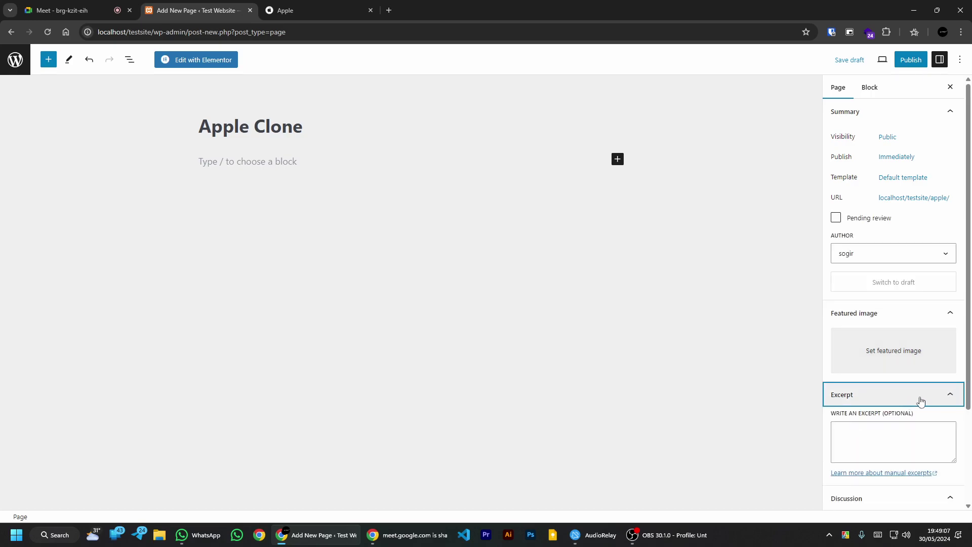
Step: Publish the Apple Clone page and open it for editing with Elementor
left_click(909, 60)
left_click(867, 58)
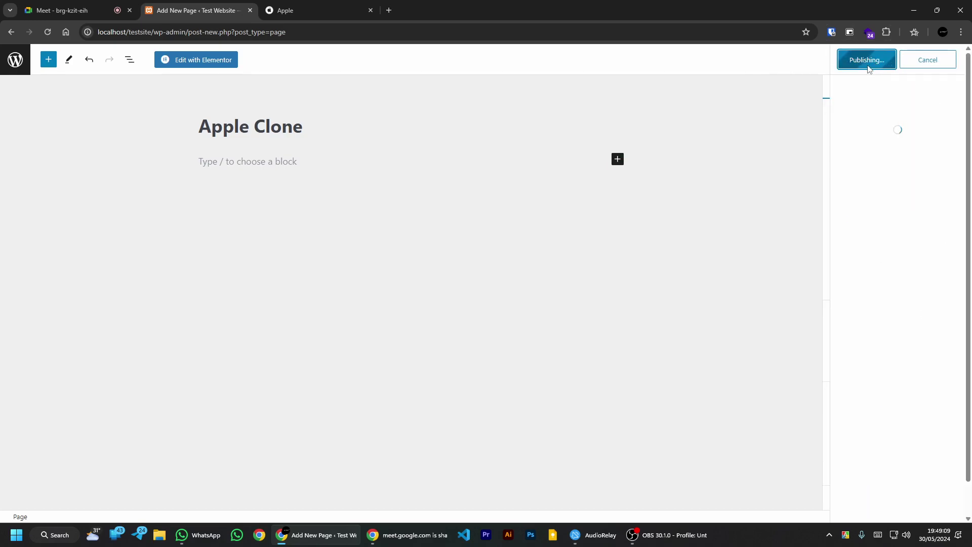
left_click(193, 63)
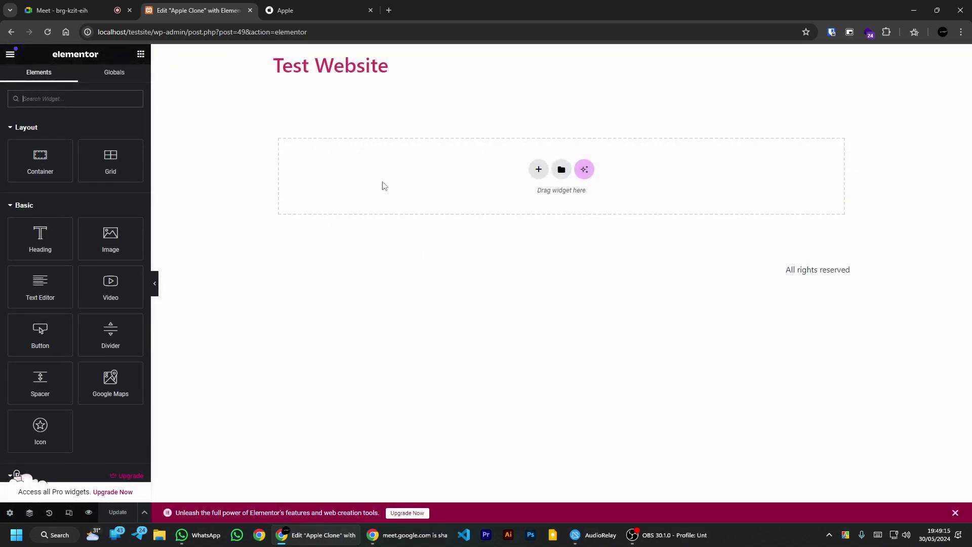
Step: Inspect the apple.com homepage with the developer tools, narrowing their pane and reducing its zoom for readability
left_click(336, 6)
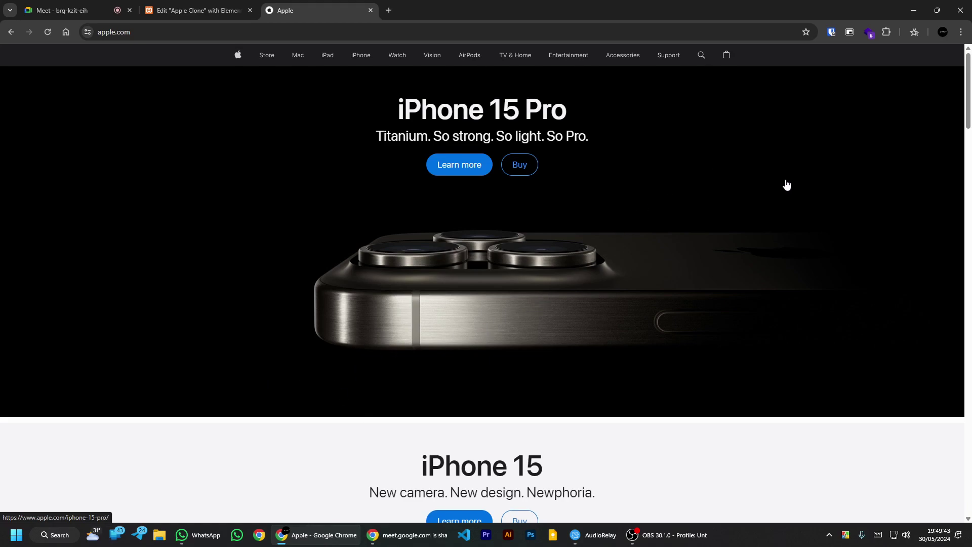
right_click(761, 127)
left_click(801, 292)
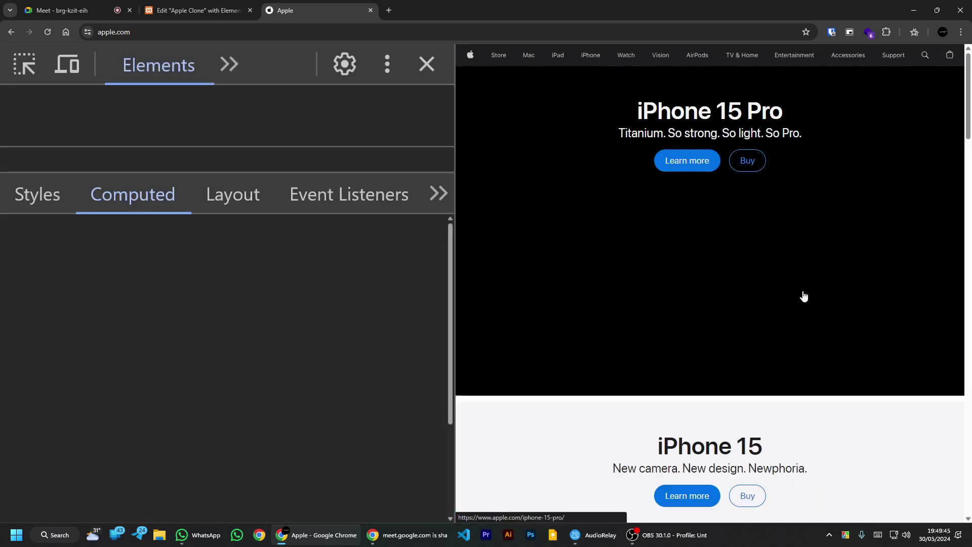
left_click_drag(457, 173, 337, 197)
key("ctrl+minus")
key("ctrl+minus")
key("ctrl+minus")
key("ctrl+minus")
key("ctrl+minus")
key("ctrl+minus")
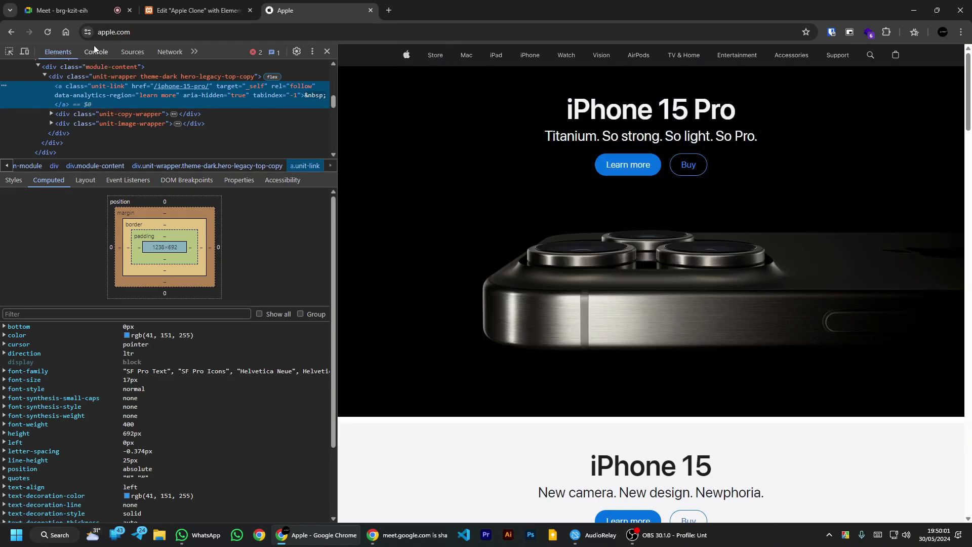
Step: Expand the apple.com source files down to the ipad-pro folder in v/home/bn/images/heroes
left_click(126, 54)
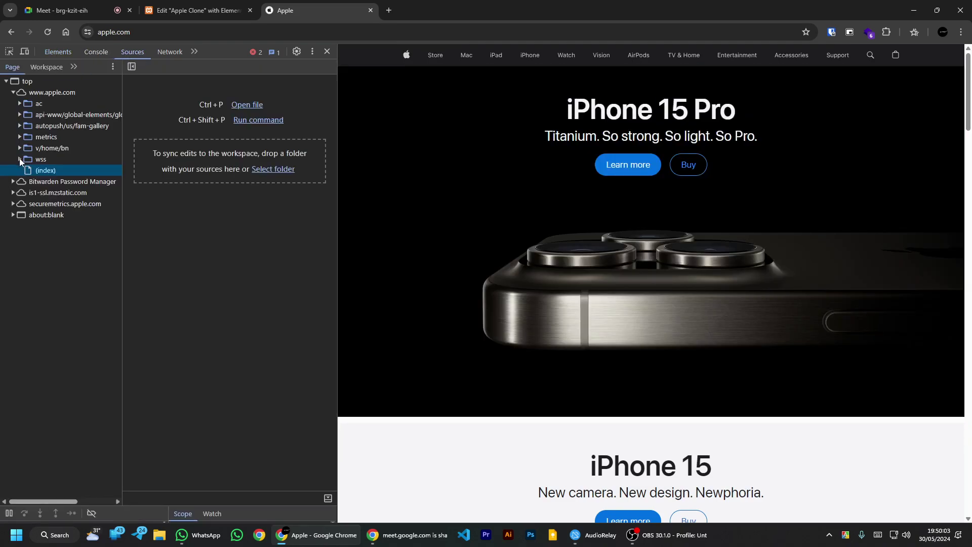
left_click(19, 159)
left_click(19, 147)
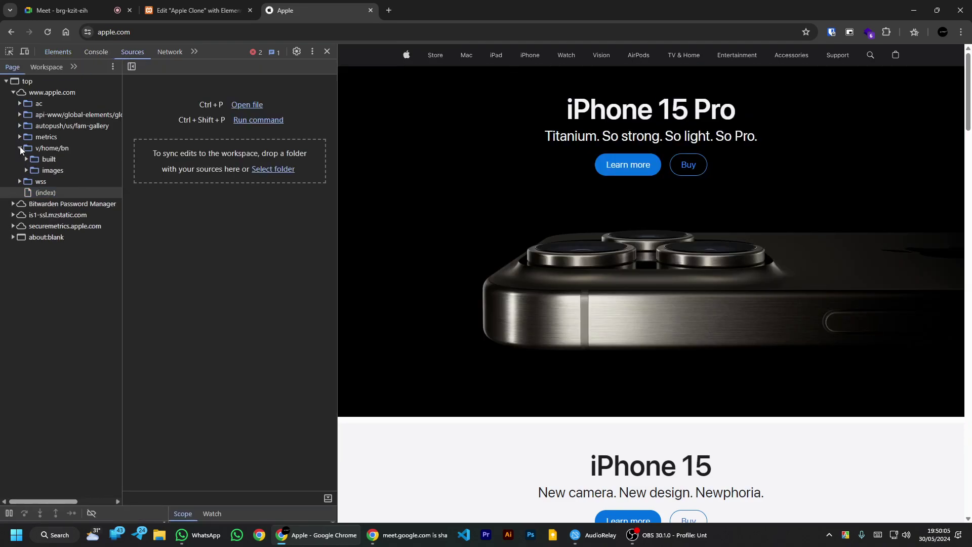
left_click(26, 170)
left_click(33, 182)
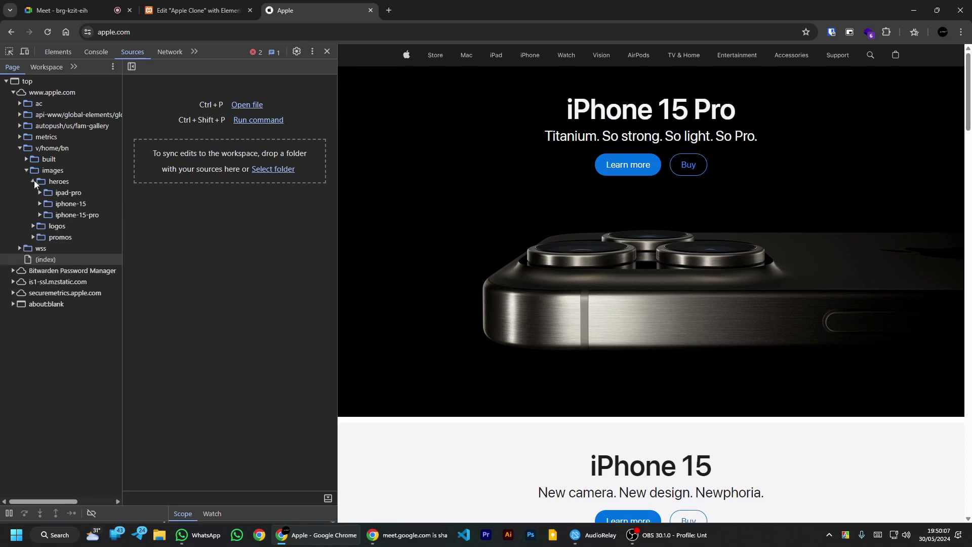
left_click(39, 193)
Step: Preview the hero images in the ipad-pro, iphone-15 and iphone-15-pro source folders
left_click(62, 203)
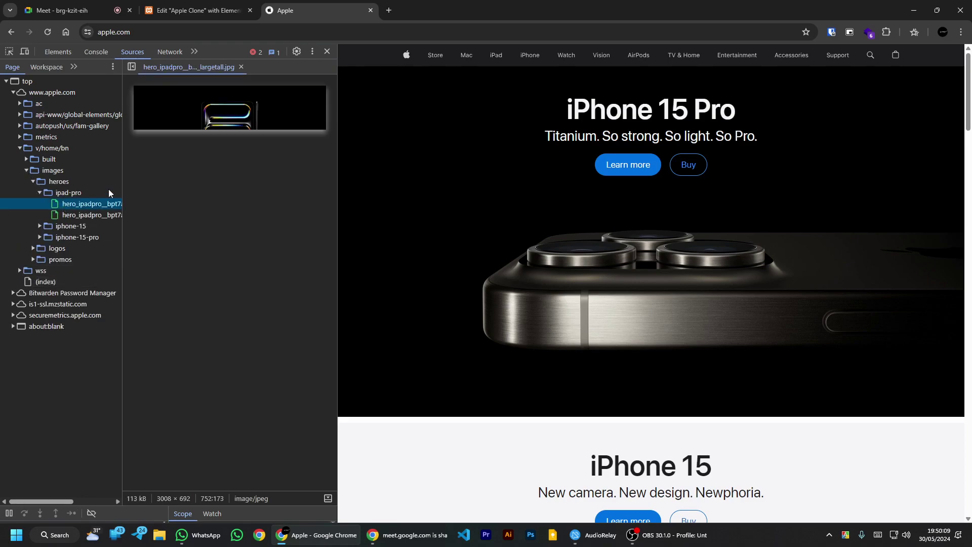
left_click(90, 215)
left_click(40, 227)
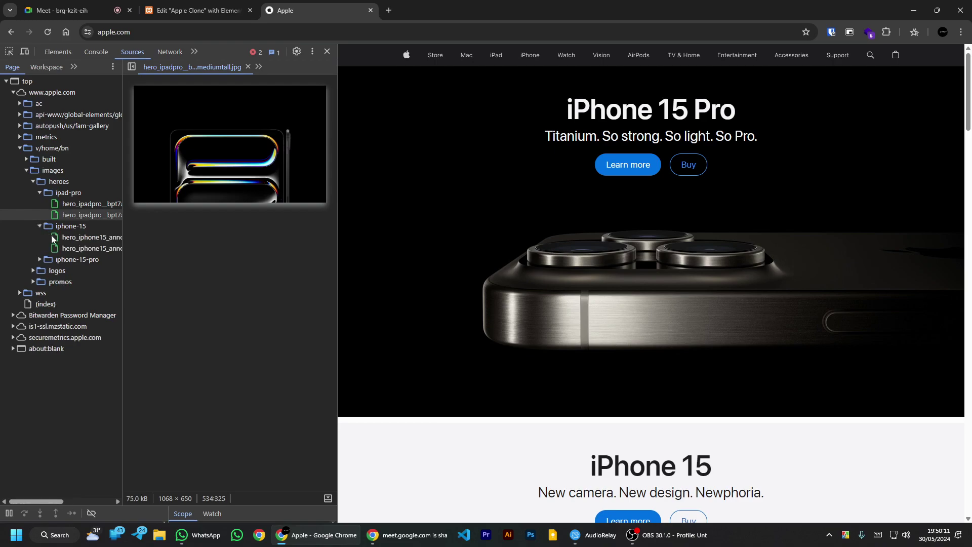
left_click(75, 238)
left_click(75, 249)
left_click(39, 259)
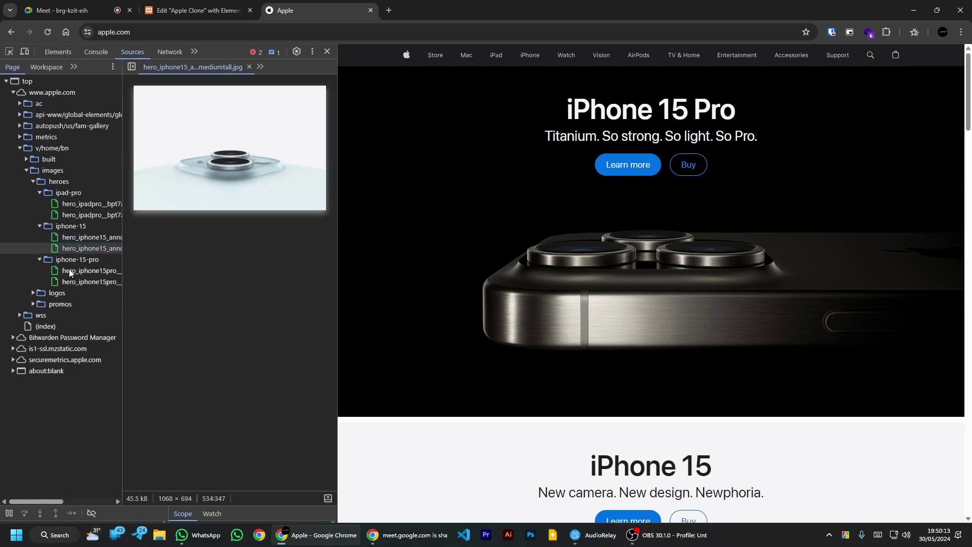
left_click(87, 271)
left_click(88, 280)
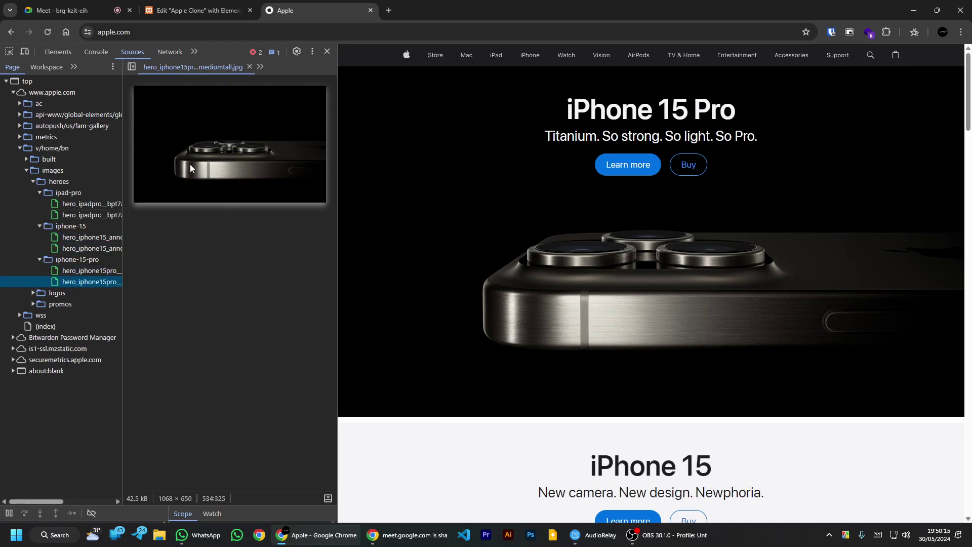
Step: Open the largetall iPhone 15 Pro hero image from the source files in a new browser tab
left_click(92, 272)
right_click(237, 114)
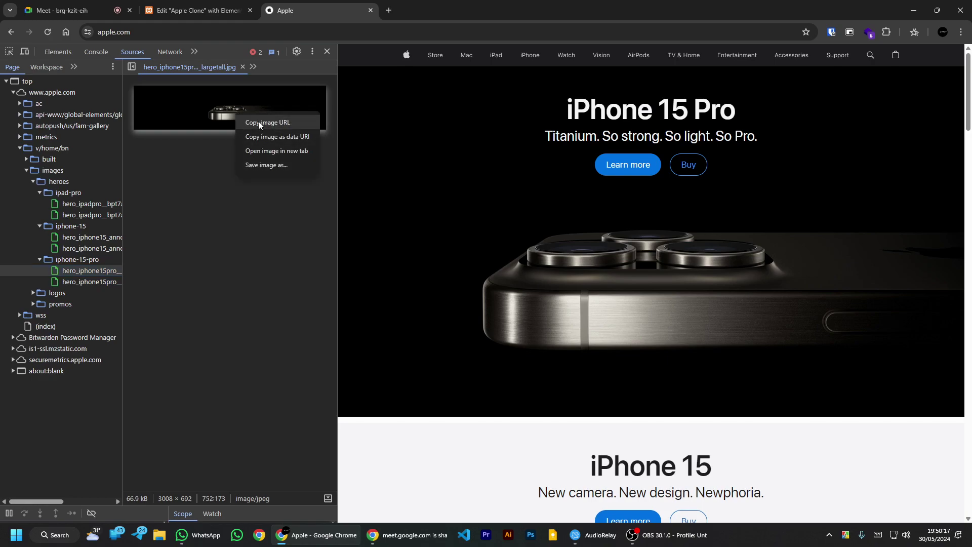
left_click(263, 156)
Step: Save the iPhone 15 Pro hero image into a new Downloads folder named "appleimages" and close the image's tab
right_click(462, 307)
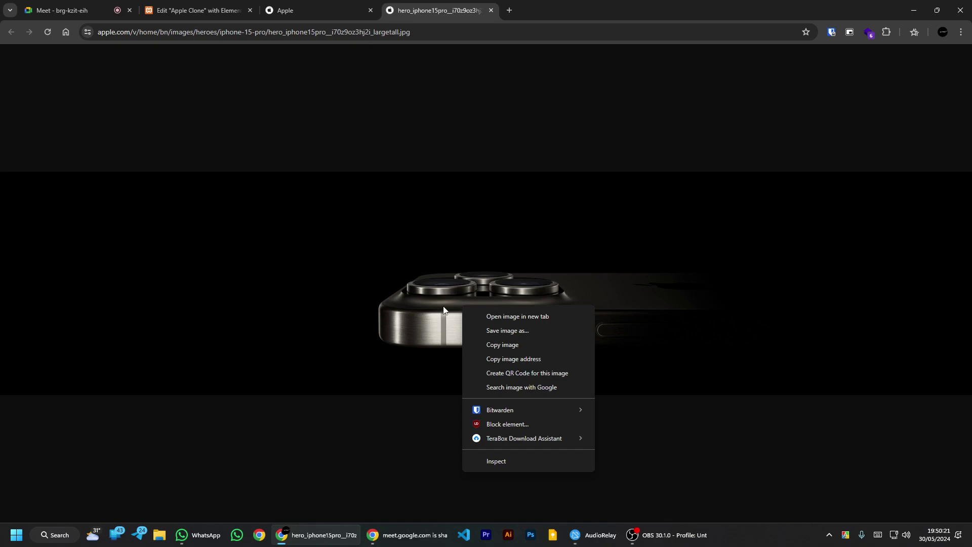
left_click(506, 332)
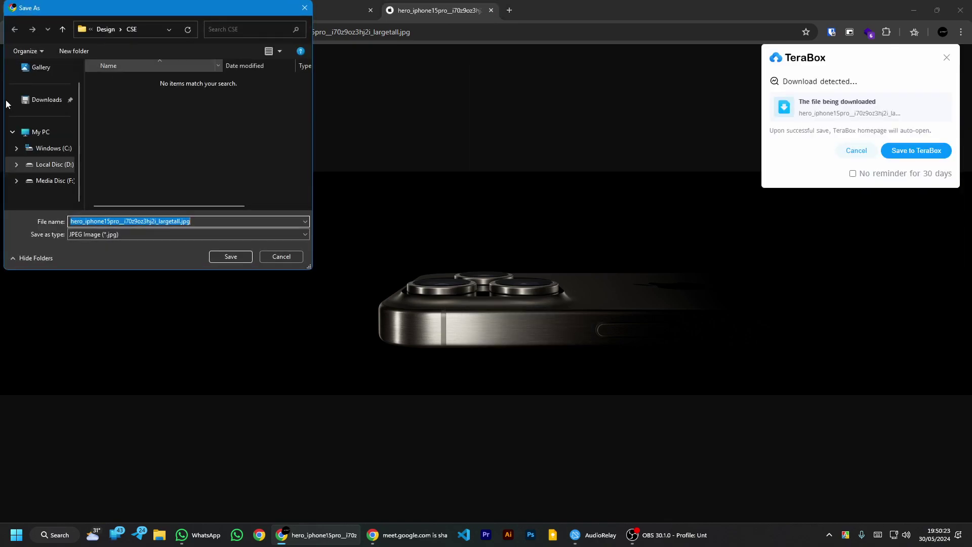
left_click(52, 101)
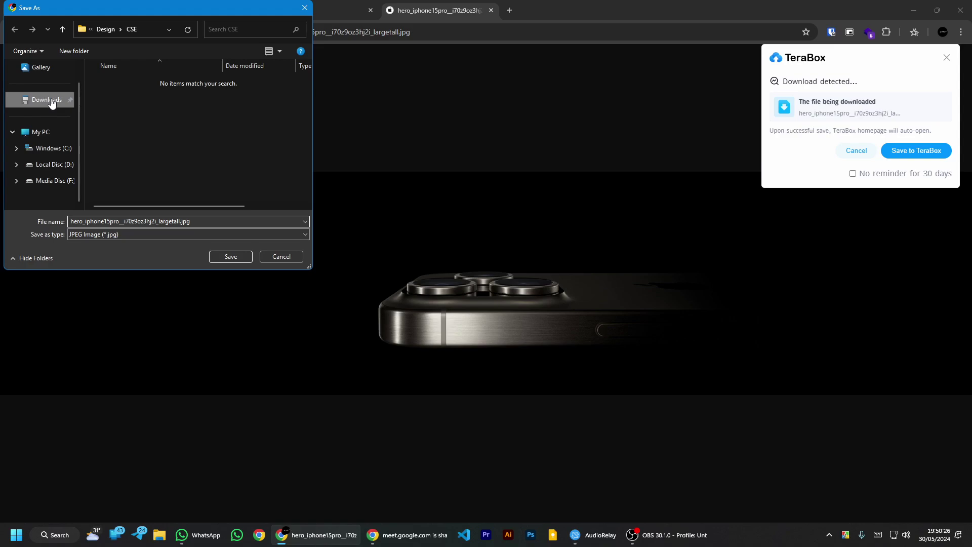
left_click(74, 50)
type("a")
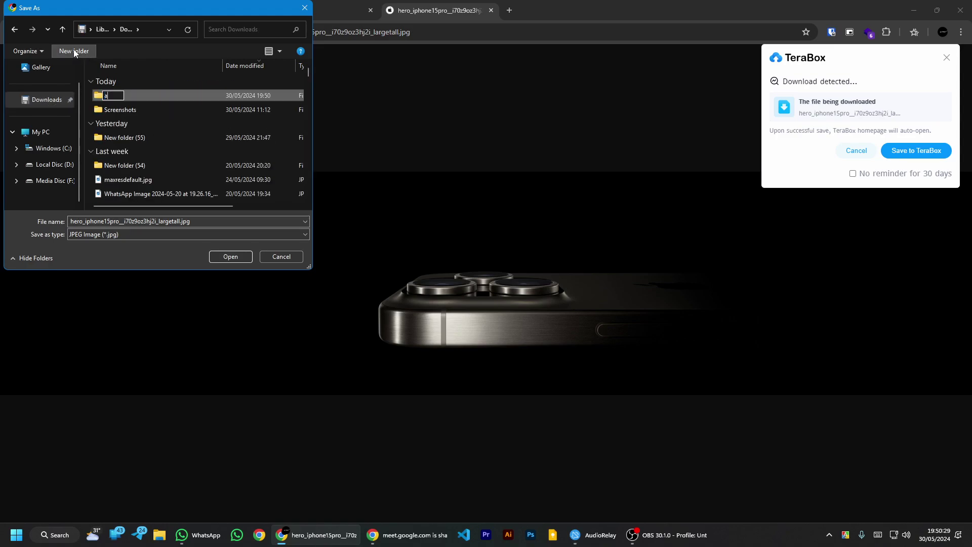
type("ppleimages")
key("Return")
key("Return")
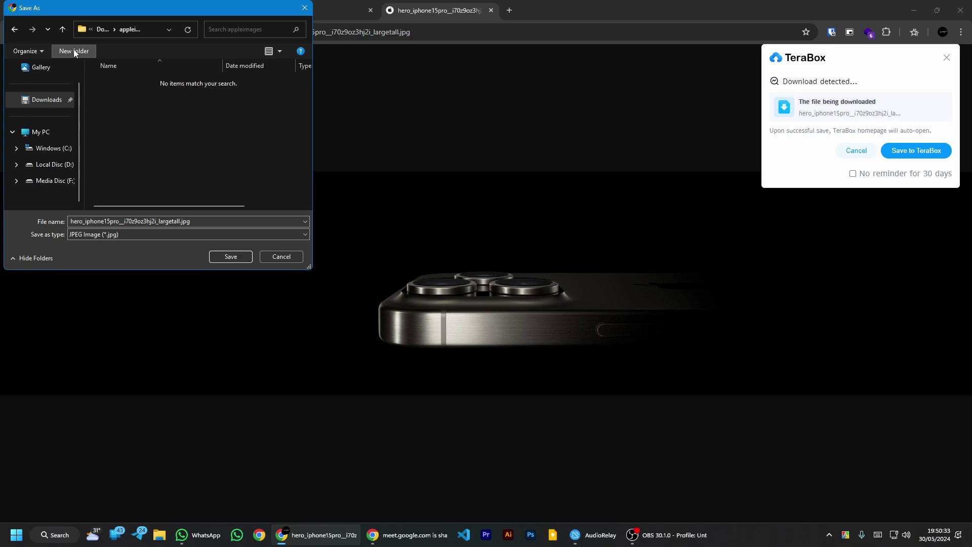
left_click(230, 256)
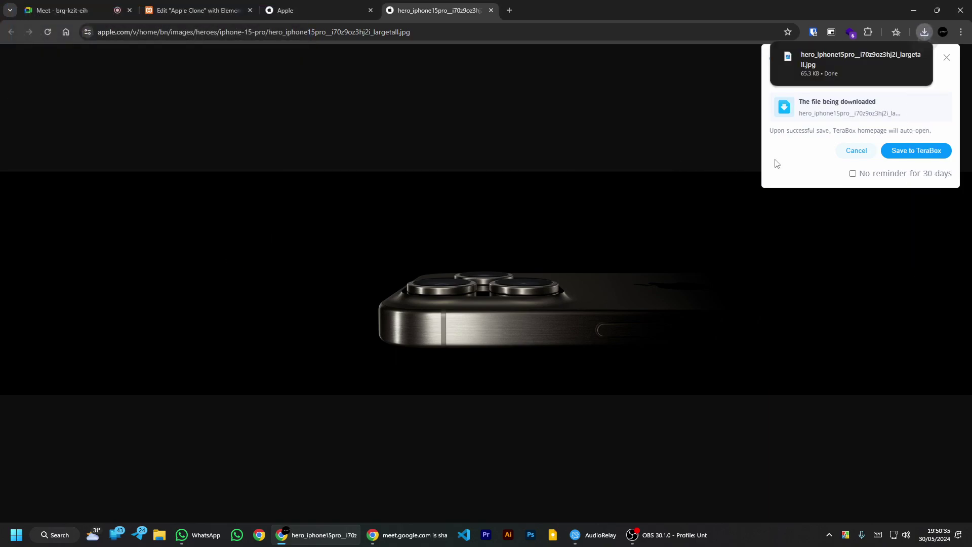
left_click(491, 10)
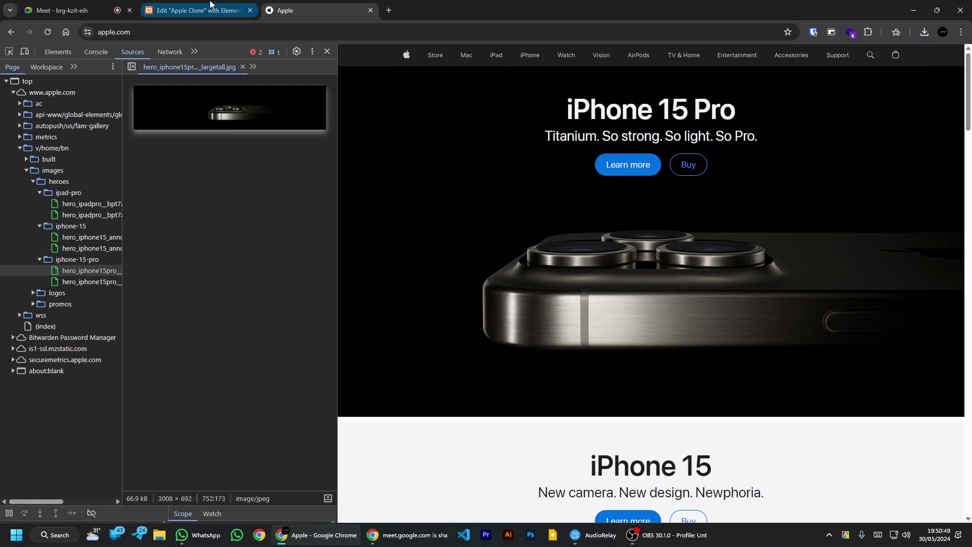
Step: Show the downloaded hero image in its folder and move the File Explorer window aside
left_click(925, 35)
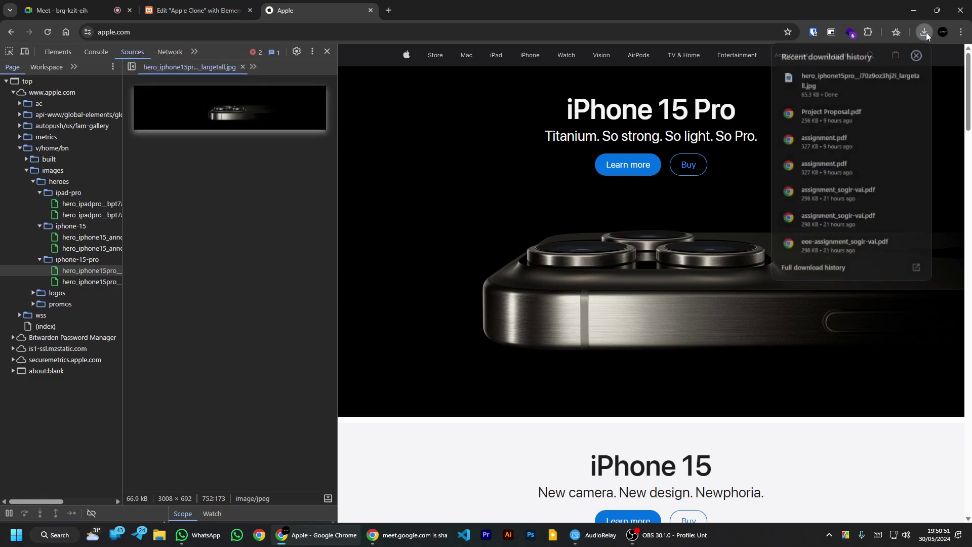
left_click(897, 75)
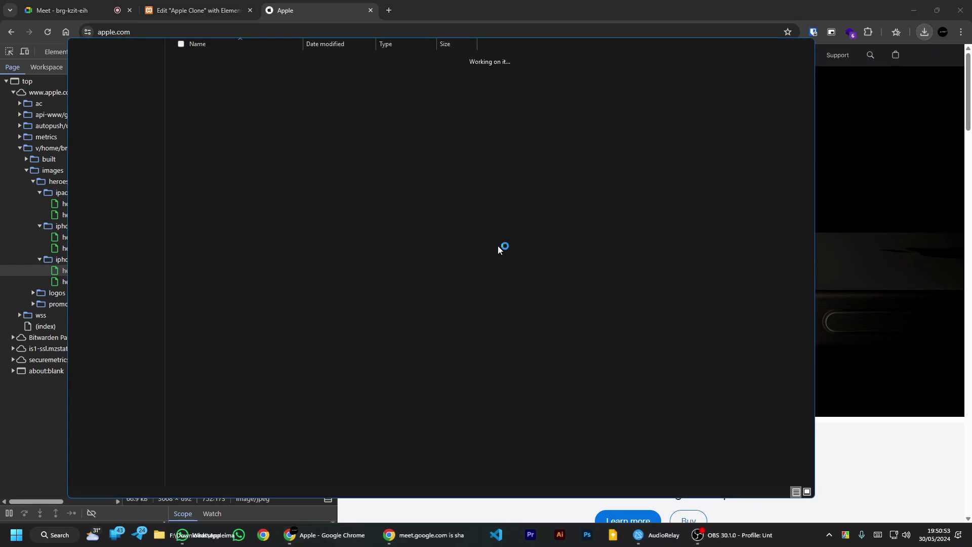
left_click_drag(268, 50, 384, 55)
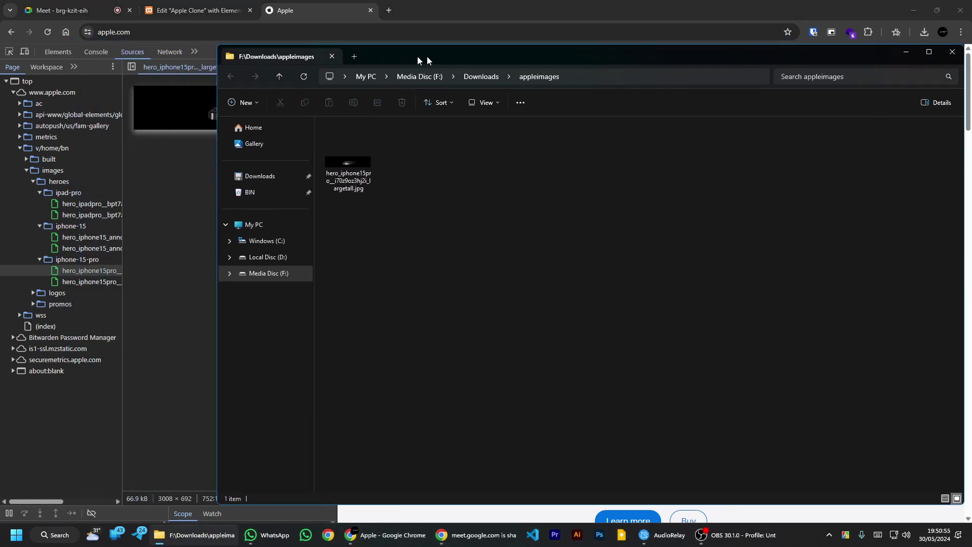
Step: Return to the browser and close the developer tools on the apple.com page
left_click(223, 3)
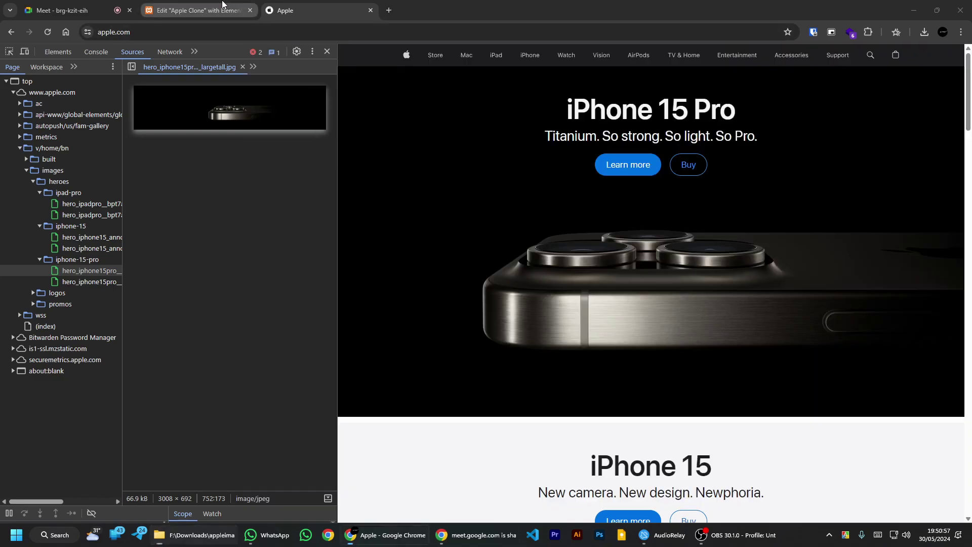
left_click(222, 6)
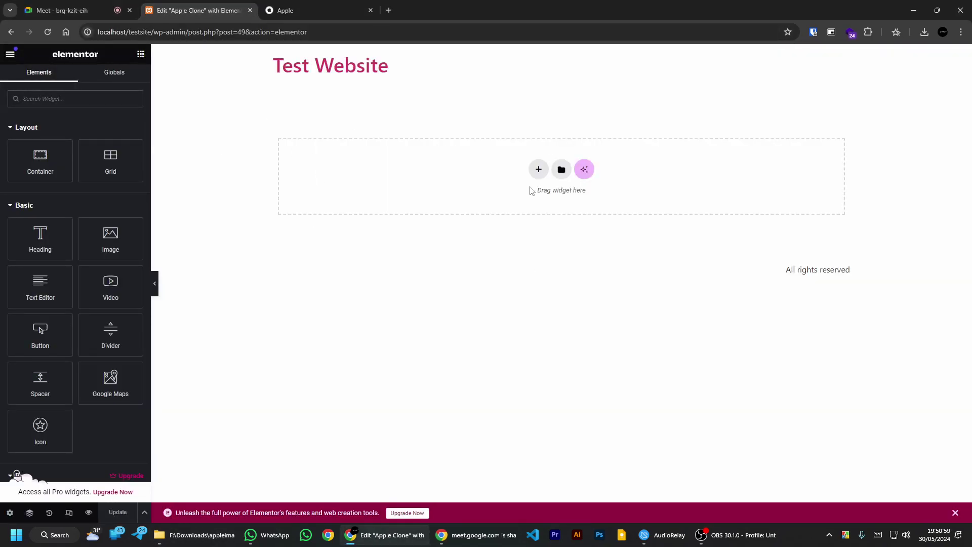
left_click(314, 10)
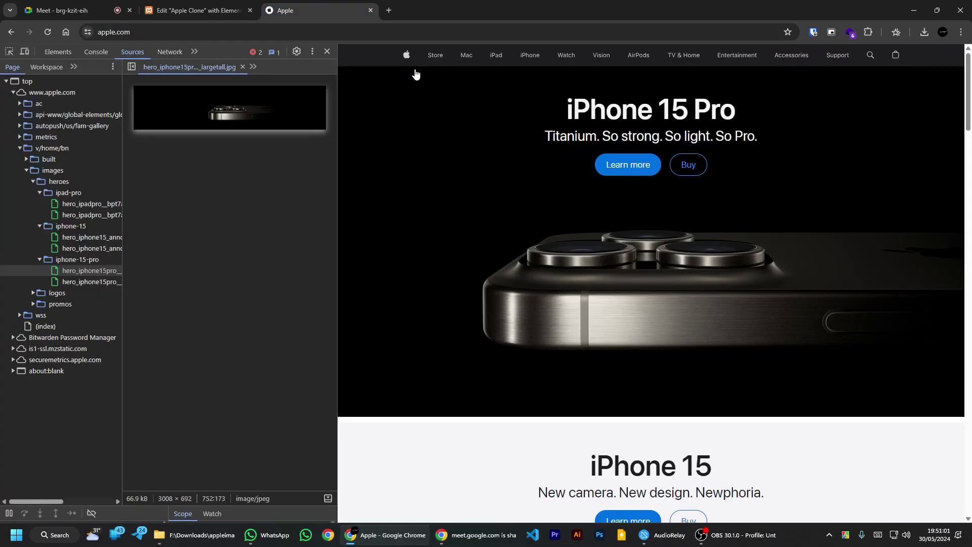
left_click(326, 53)
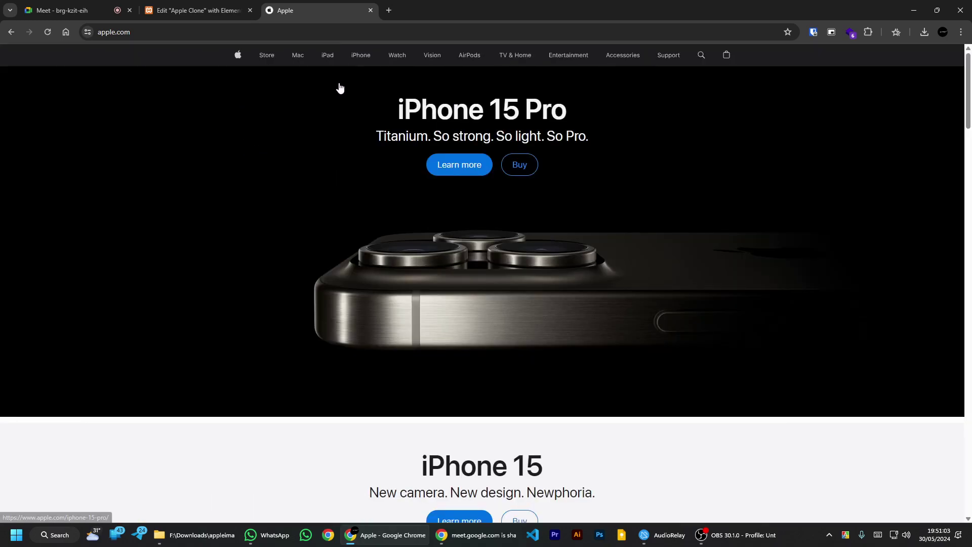
Step: Add a single-column flexbox container to the Apple Clone page in the Elementor editor
left_click(236, 6)
left_click(538, 169)
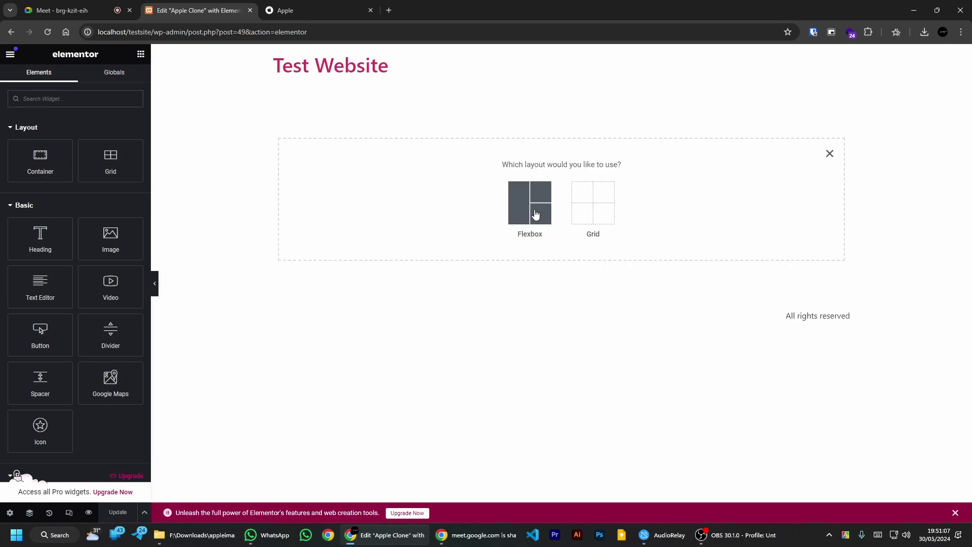
left_click(531, 213)
left_click(429, 194)
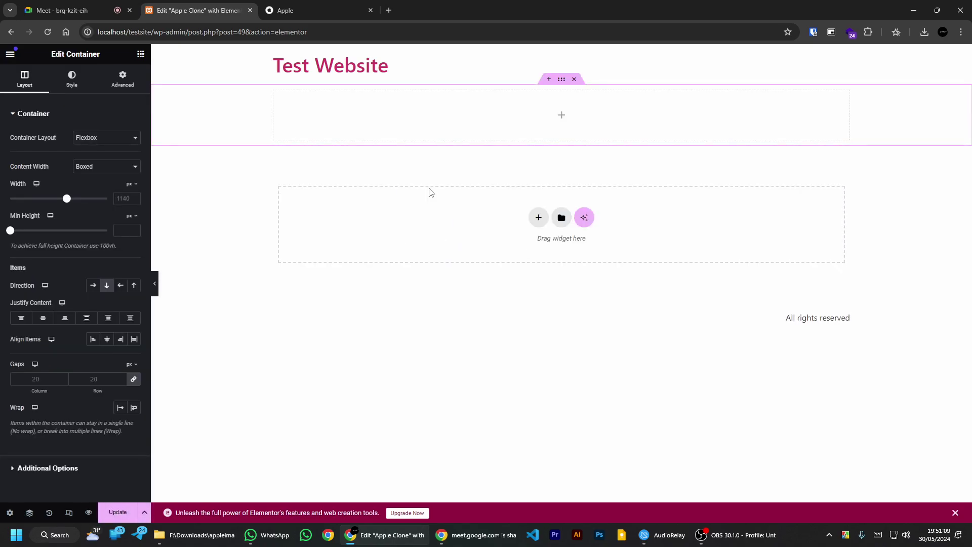
Step: Set the new container's background type to Classic
left_click(195, 534)
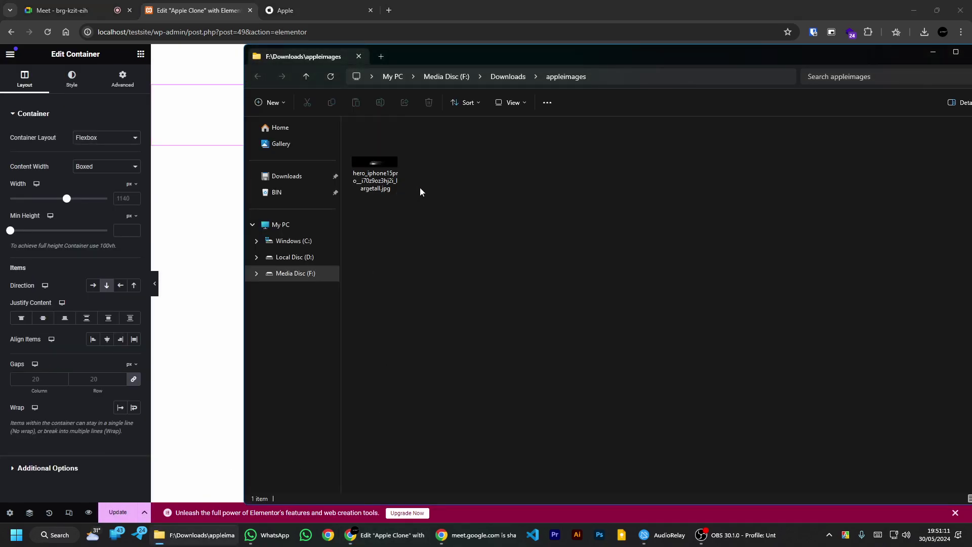
left_click(225, 193)
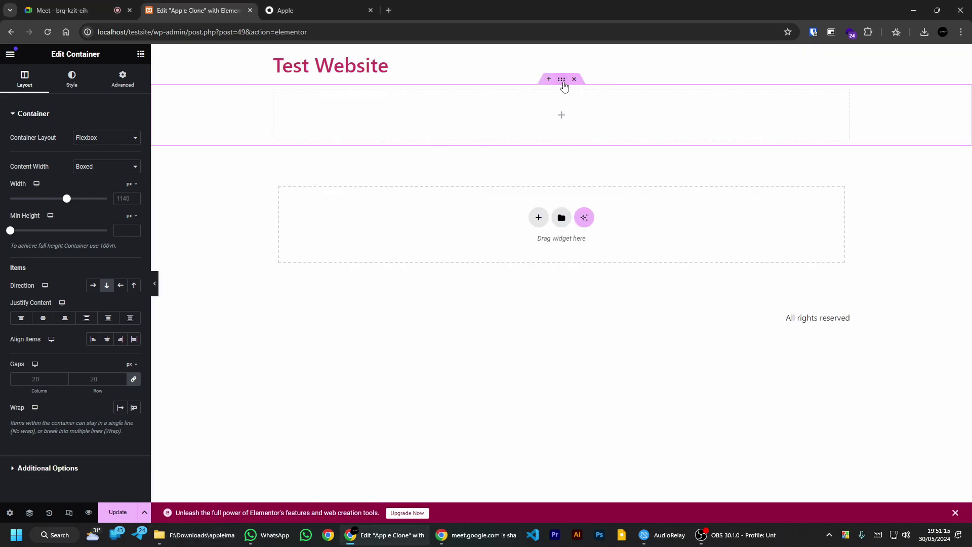
left_click(59, 82)
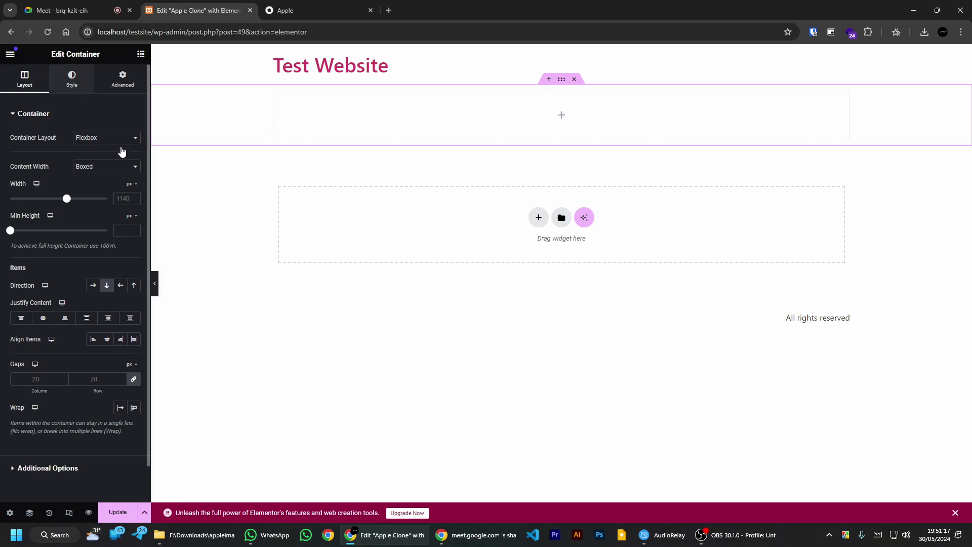
left_click(93, 159)
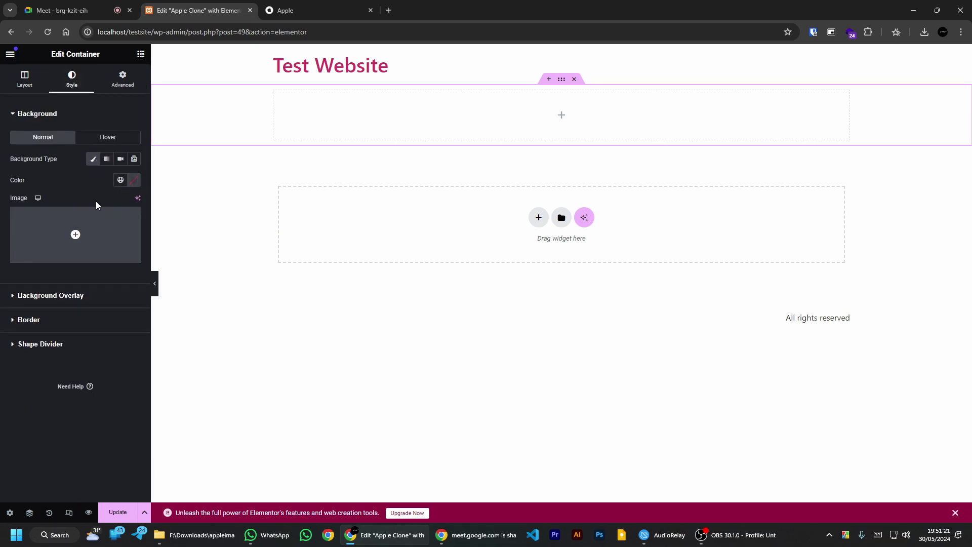
Step: Upload the downloaded iPhone 15 Pro hero image to the media library and insert it as the container's background image
left_click(75, 236)
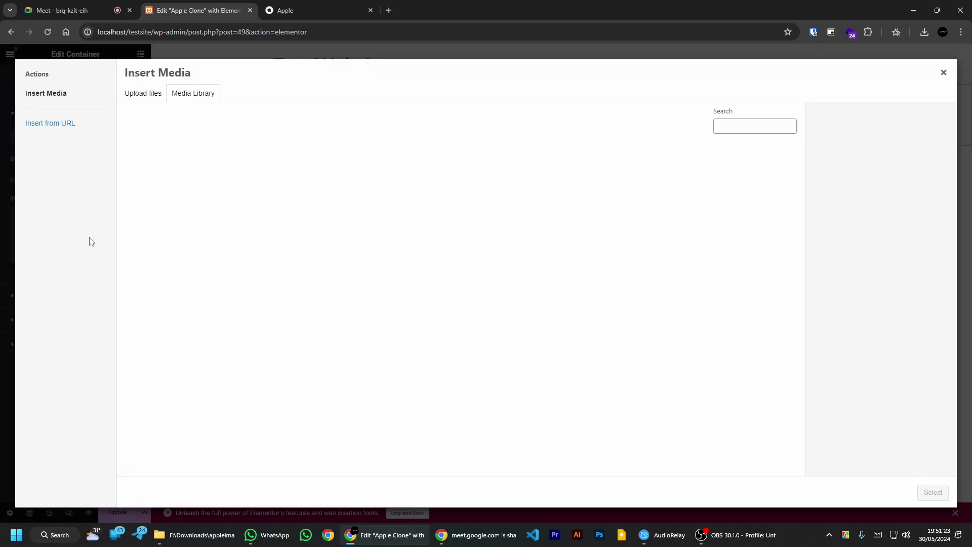
left_click(136, 99)
left_click(198, 535)
left_click_drag(375, 161, 174, 297)
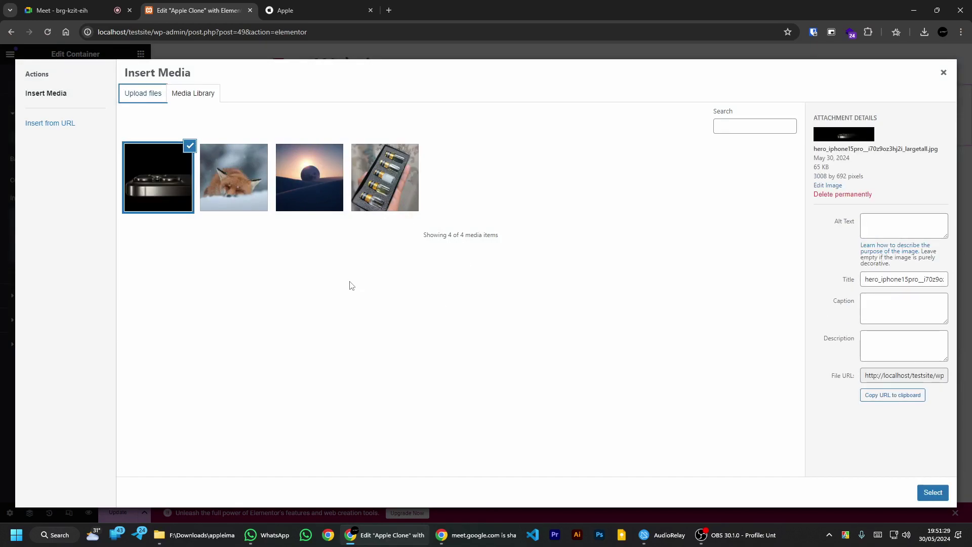
left_click(932, 492)
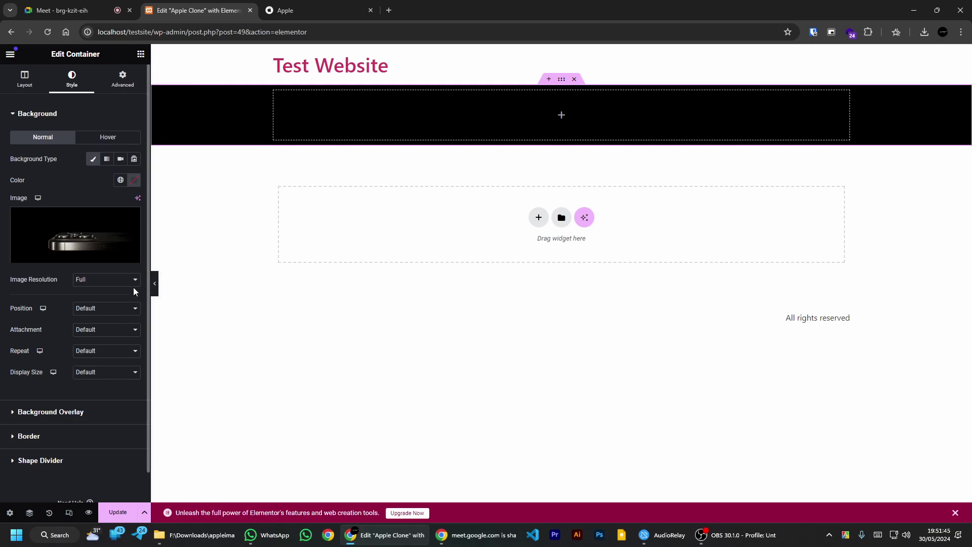
Step: Compare with the apple.com hero and set the background image position to Center Center
left_click(300, 9)
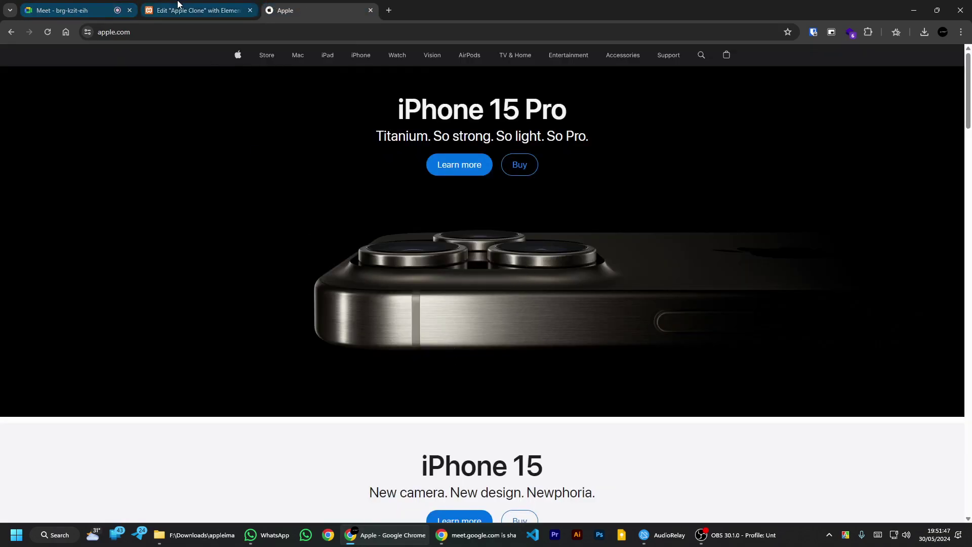
left_click(197, 10)
left_click(101, 312)
left_click(93, 328)
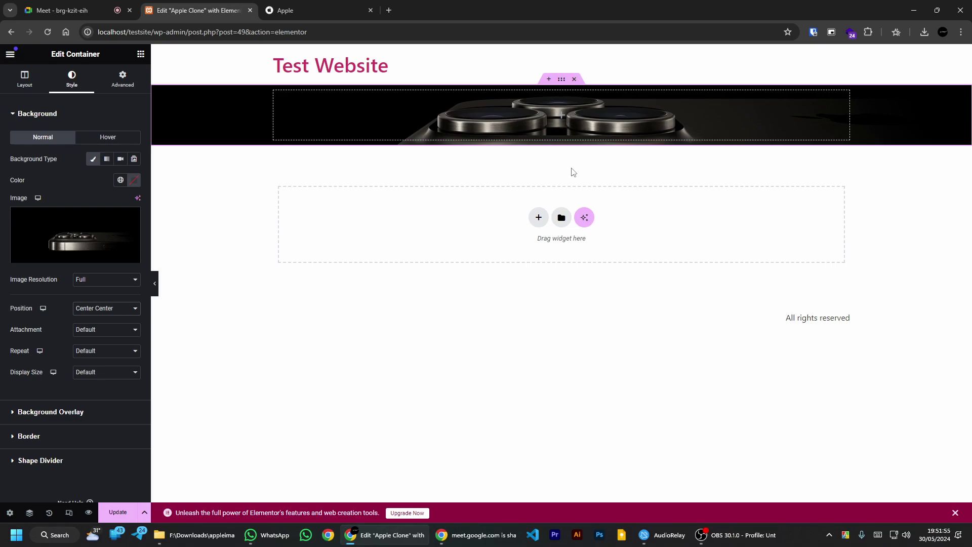
Step: Inspect the iPhone 15 Pro hero on apple.com to read its height, and return to the Elementor editor
left_click(310, 9)
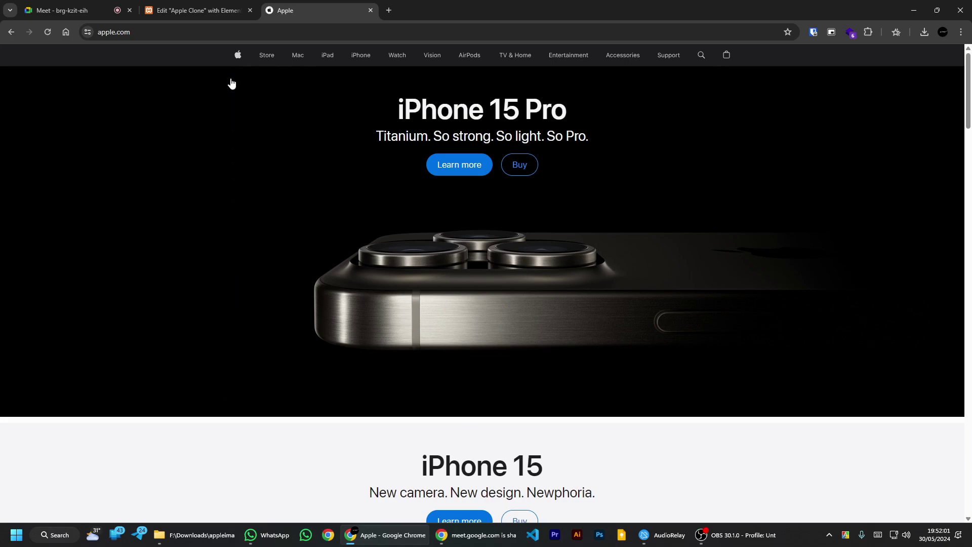
left_click(869, 34)
left_click(870, 32)
right_click(699, 213)
left_click(729, 381)
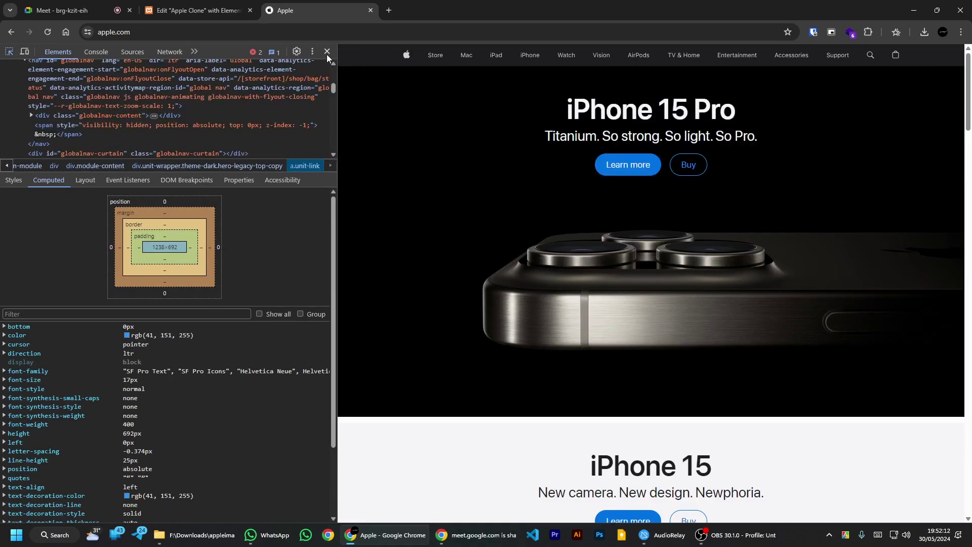
left_click(327, 51)
left_click(198, 10)
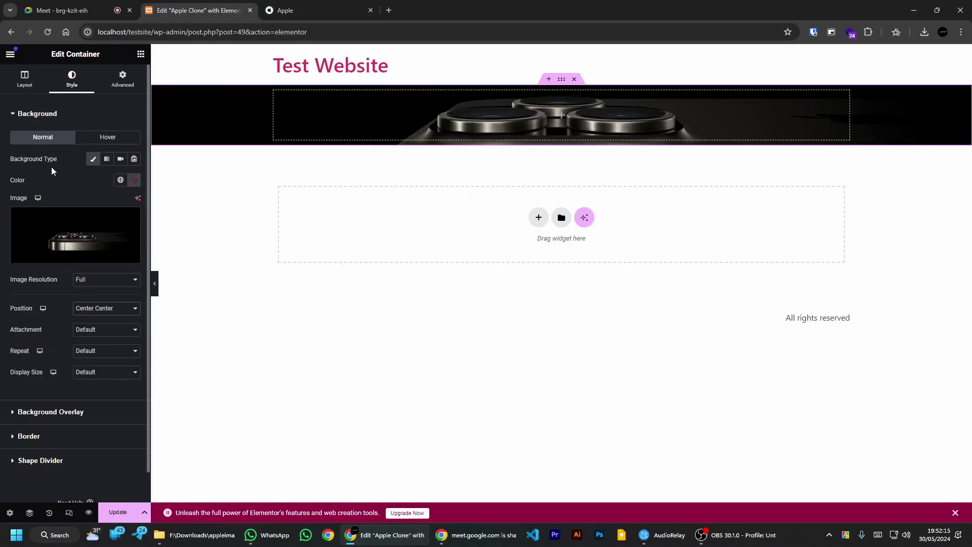
Step: Set the hero container's minimum height to 700 px
left_click(46, 412)
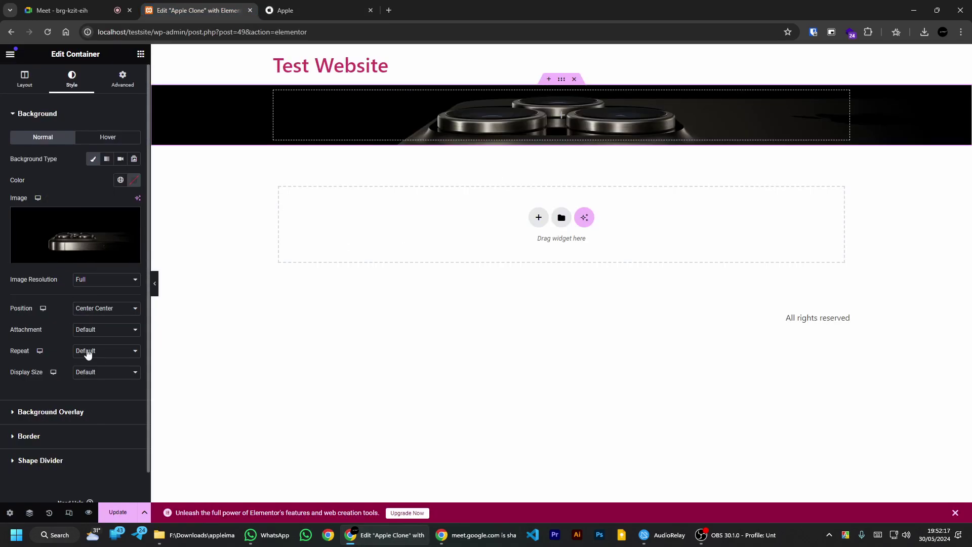
left_click(25, 79)
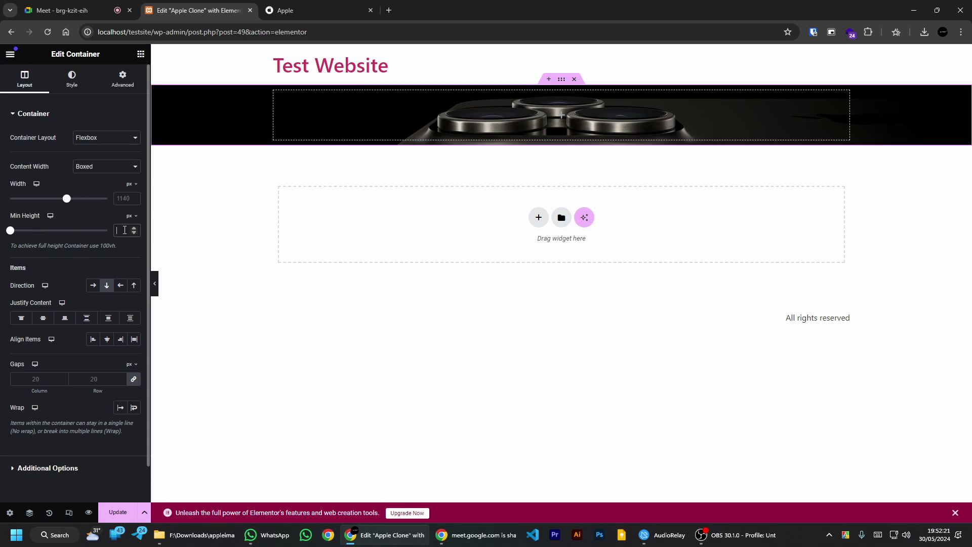
type("7000")
key("BackSpace")
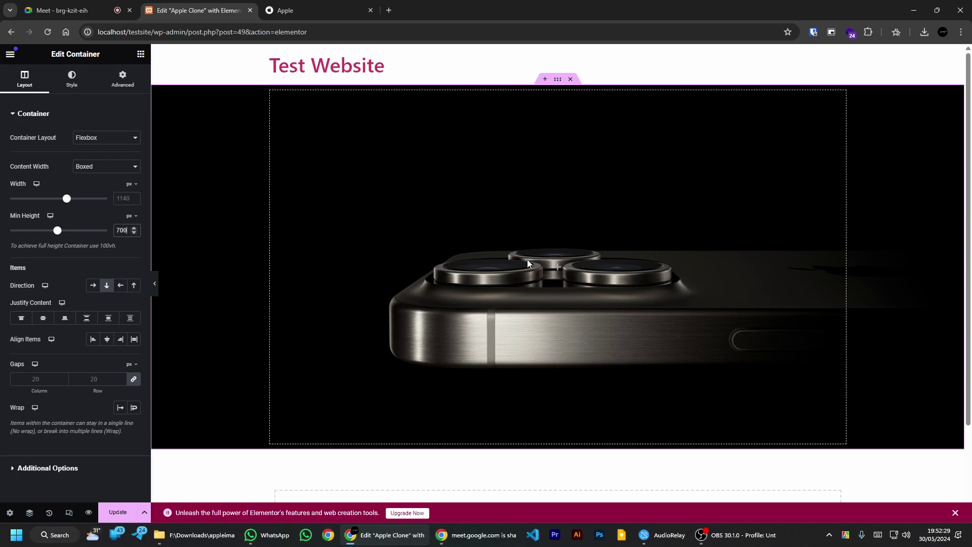
Step: Check the hero text on apple.com and add a Heading widget inside the hero container
left_click(304, 10)
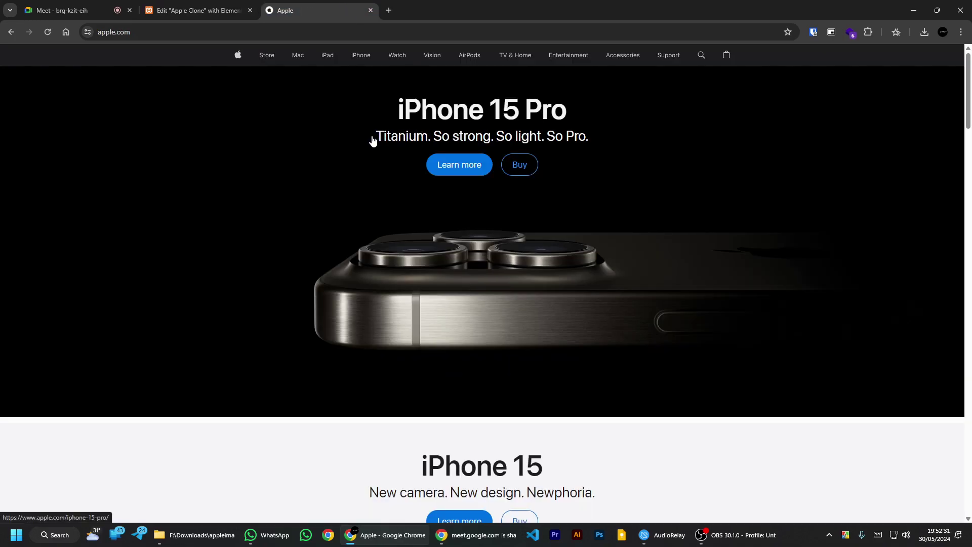
left_click(233, 4)
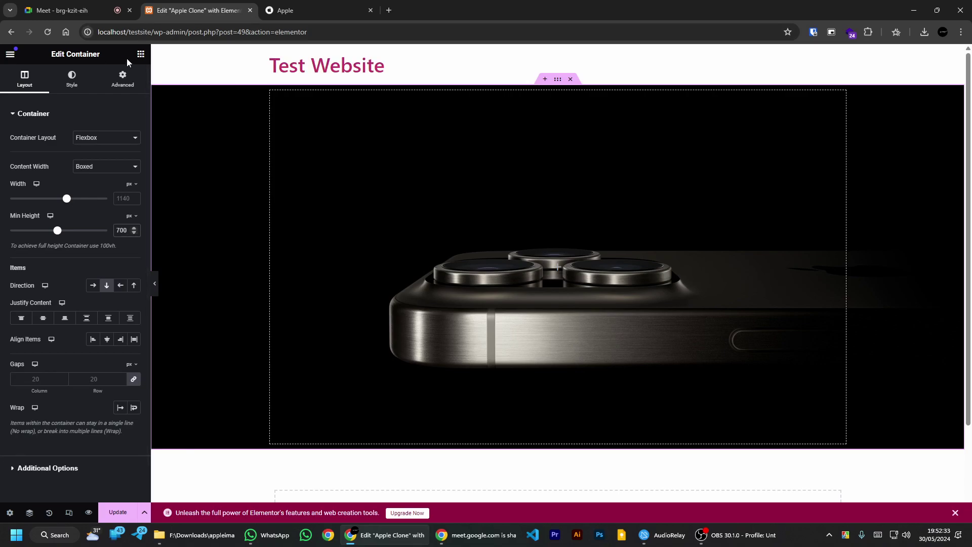
key("Escape")
type("Headn")
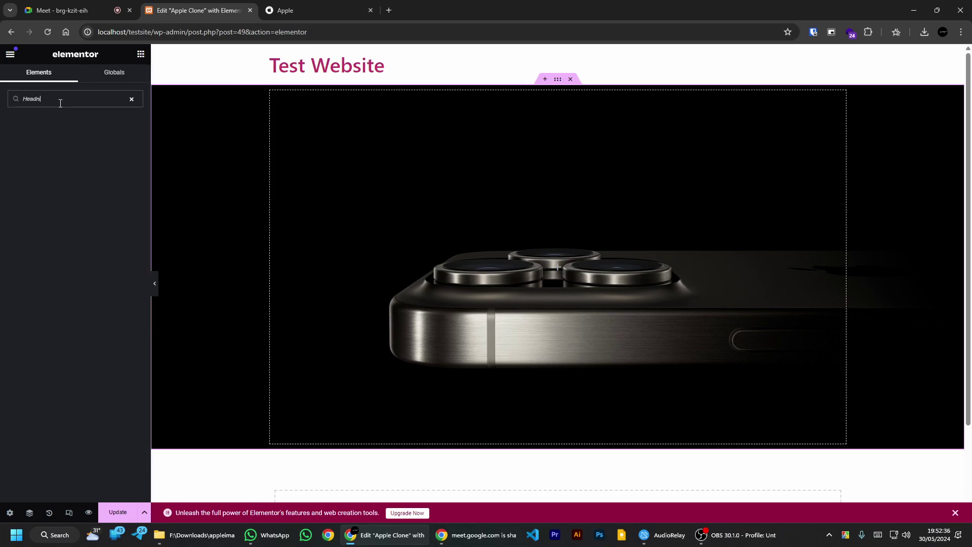
key("BackSpace")
left_click_drag(39, 134, 607, 262)
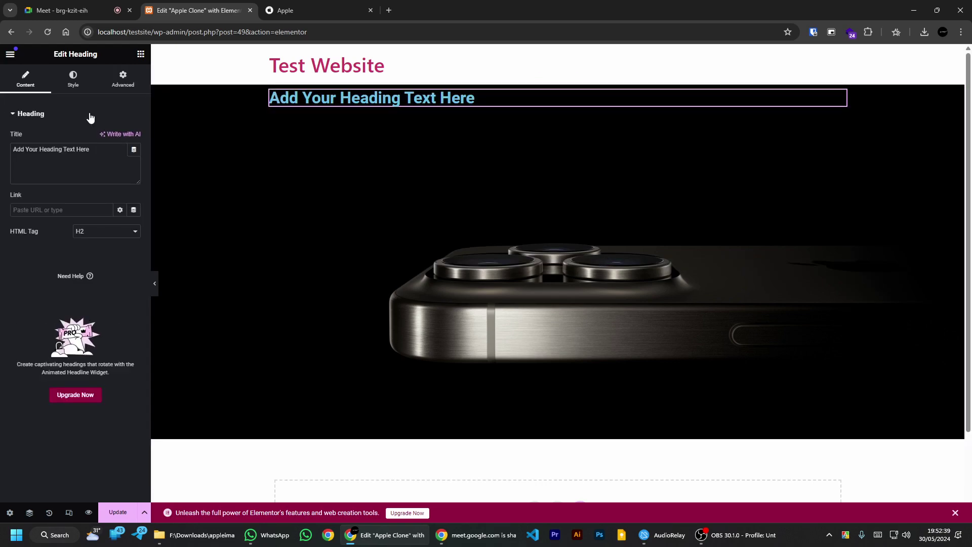
Step: Set the heading's text color to white and its alignment to center
left_click(74, 81)
left_click(134, 158)
left_click_drag(102, 207, 65, 190)
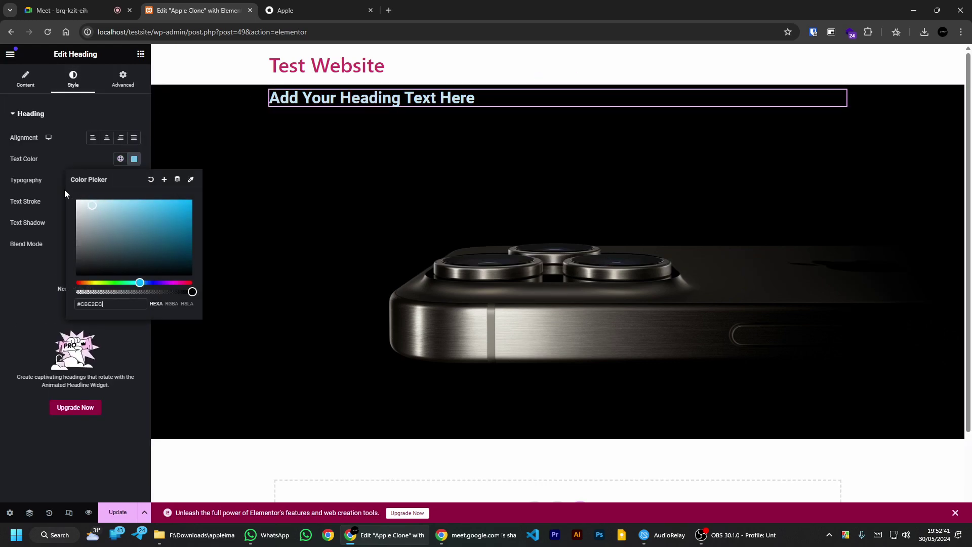
left_click(106, 137)
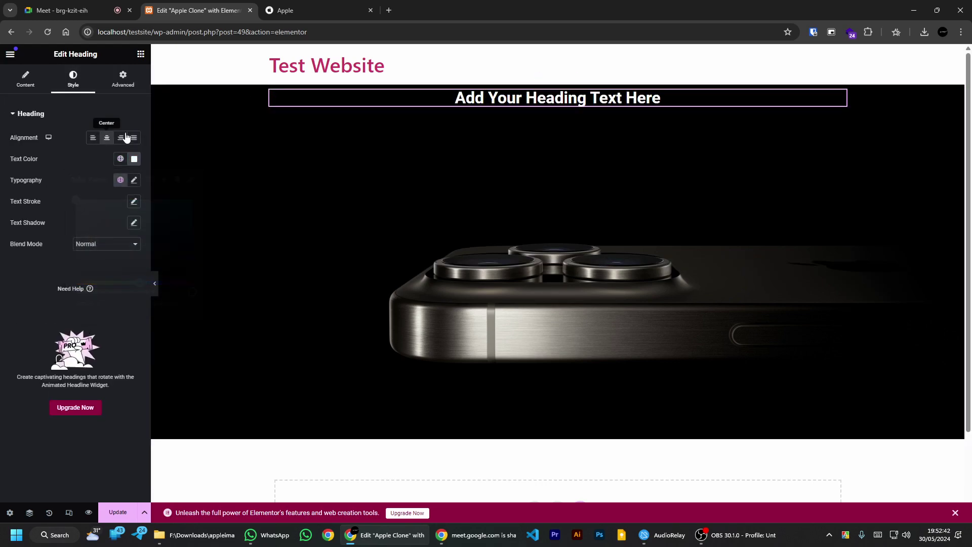
Step: Open the heading's font family choices and check apple.com and the installed browser extensions for a way to identify the headline font
left_click(134, 179)
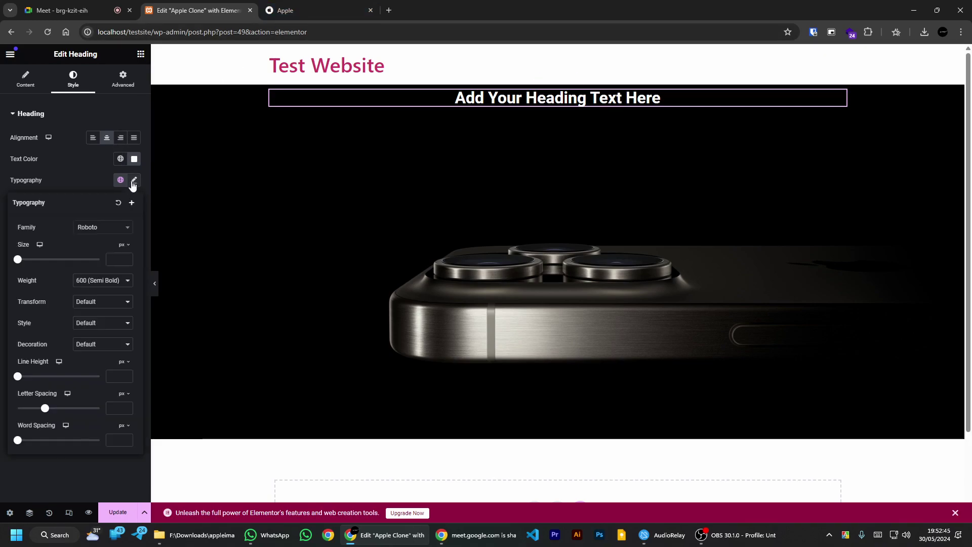
left_click(103, 280)
left_click(310, 5)
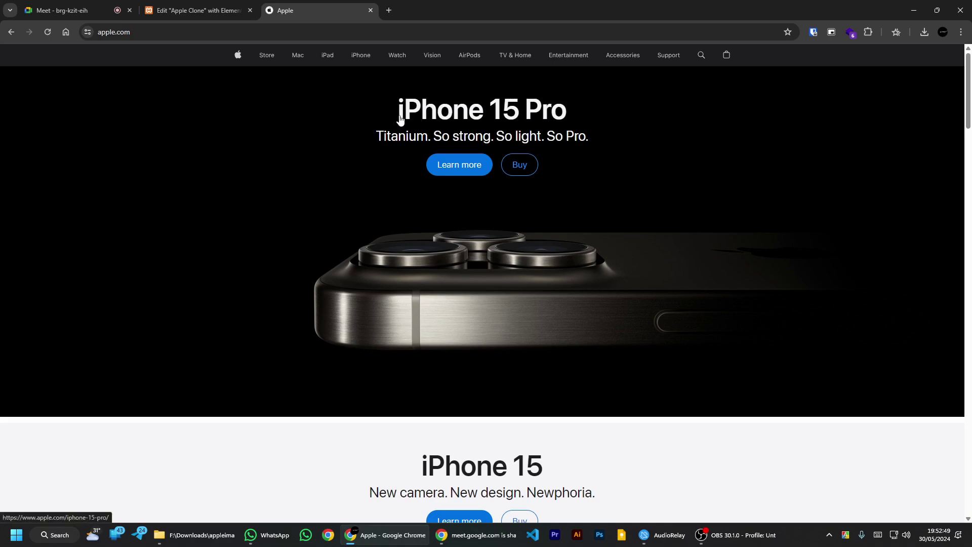
left_click(869, 33)
scroll(769, 174, "down", 2)
scroll(770, 174, "up", 3)
left_click(243, 161)
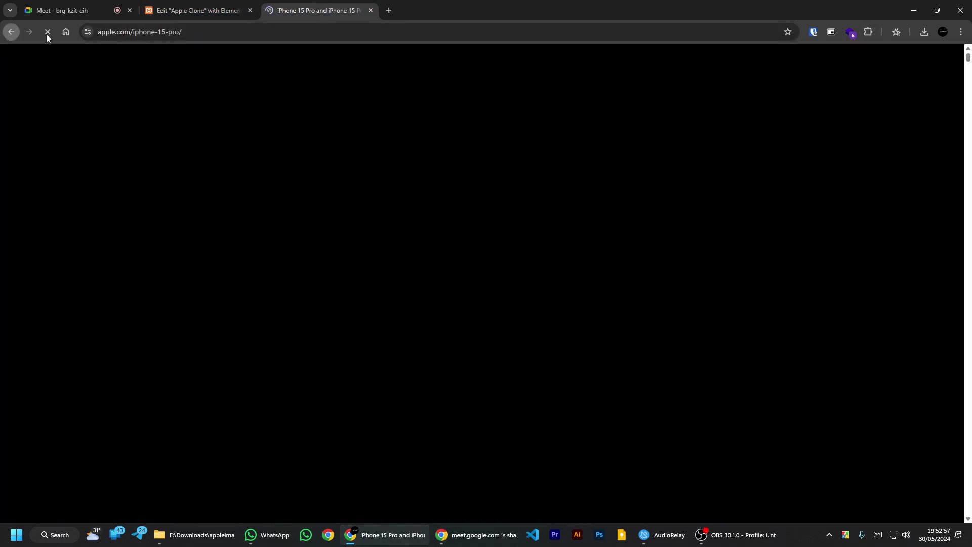
left_click(20, 33)
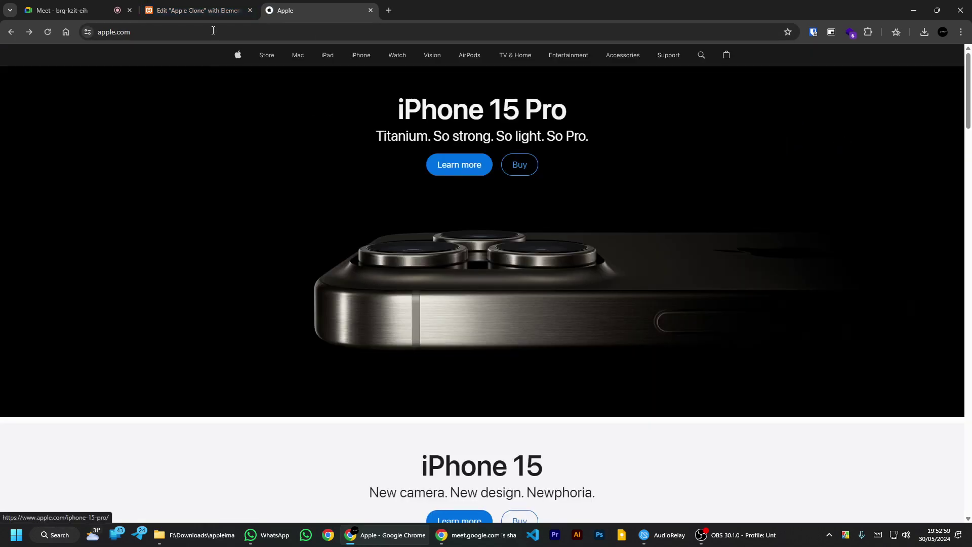
left_click(198, 10)
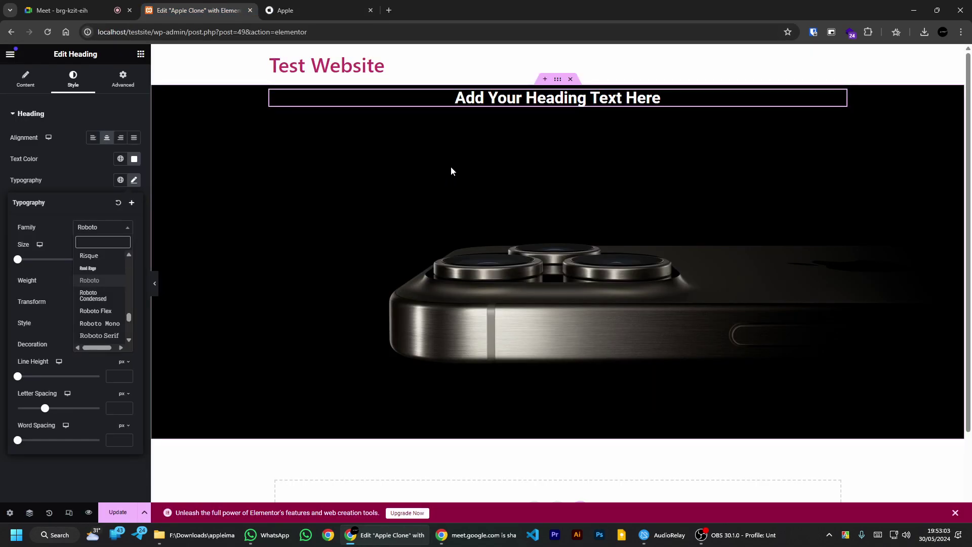
left_click(327, 7)
left_click(207, 5)
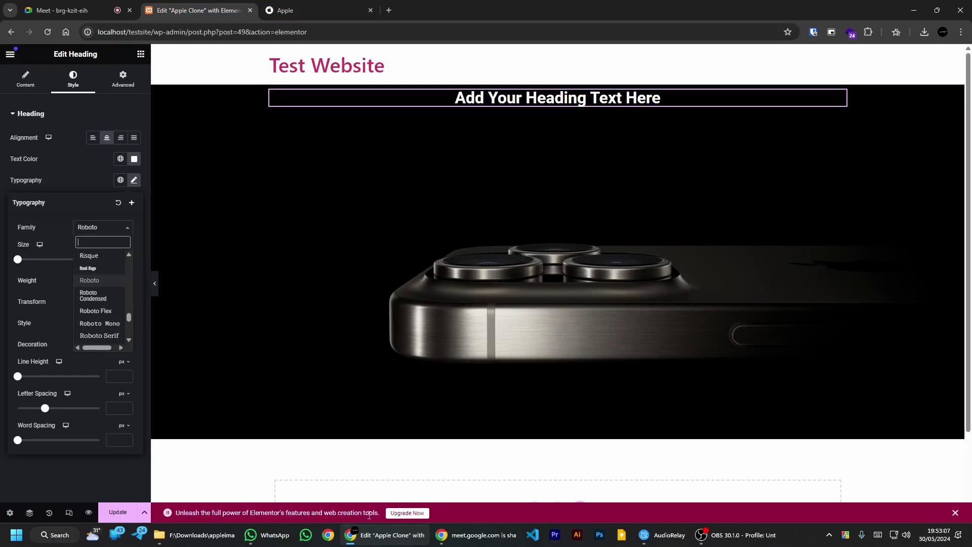
Step: Show the WhatFont extension in a Chrome window of another profile and close that window
left_click(328, 536)
left_click(350, 243)
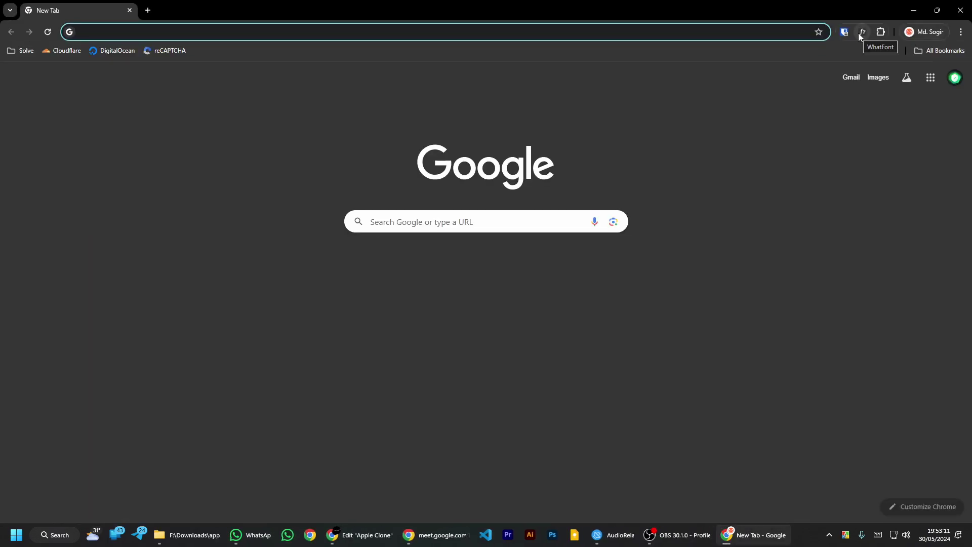
left_click(960, 10)
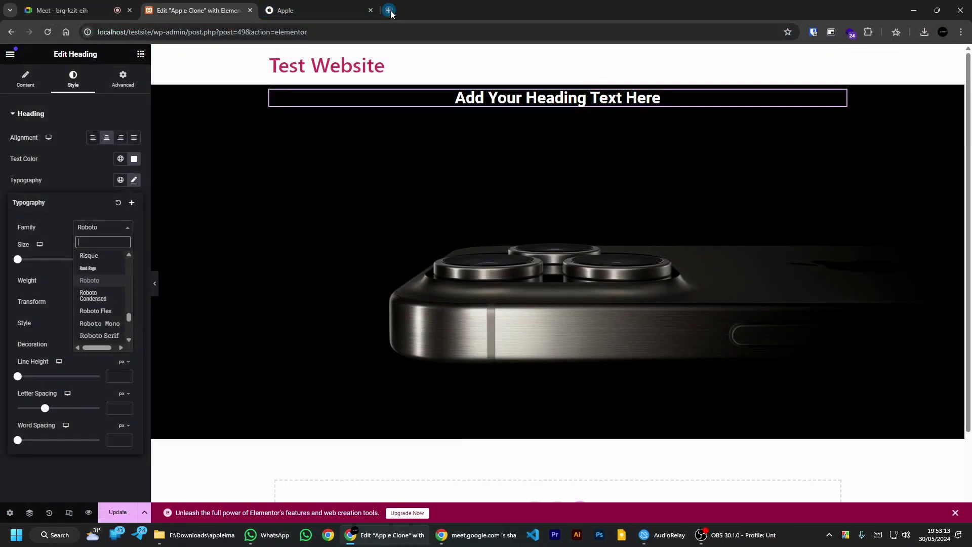
Step: Open the Chrome Web Store in a new tab and search it for "whatfont"
left_click(390, 10)
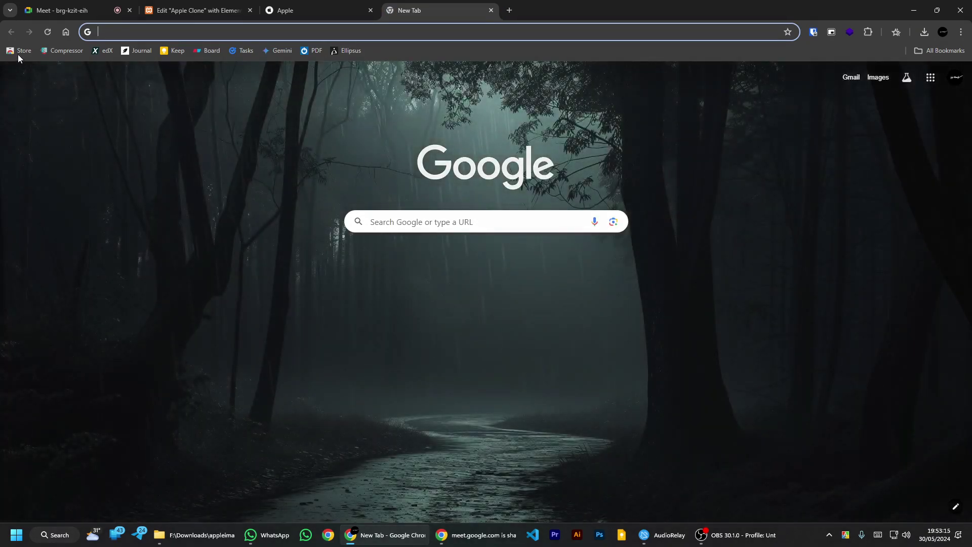
left_click(19, 50)
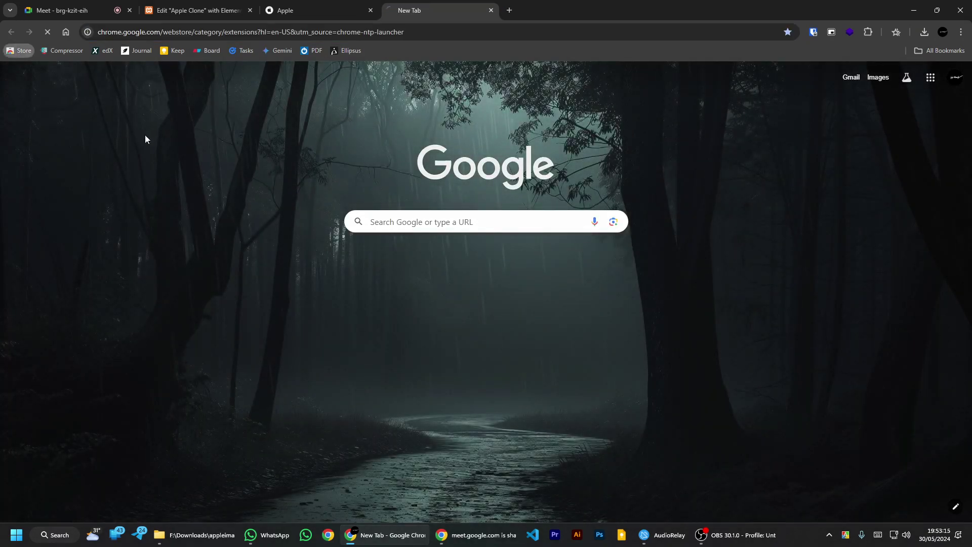
left_click(197, 11)
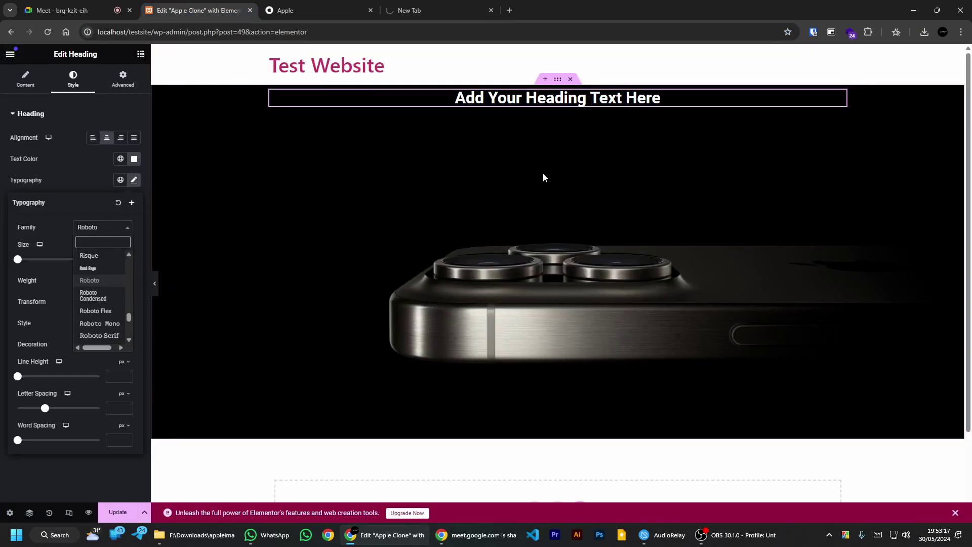
left_click(414, 4)
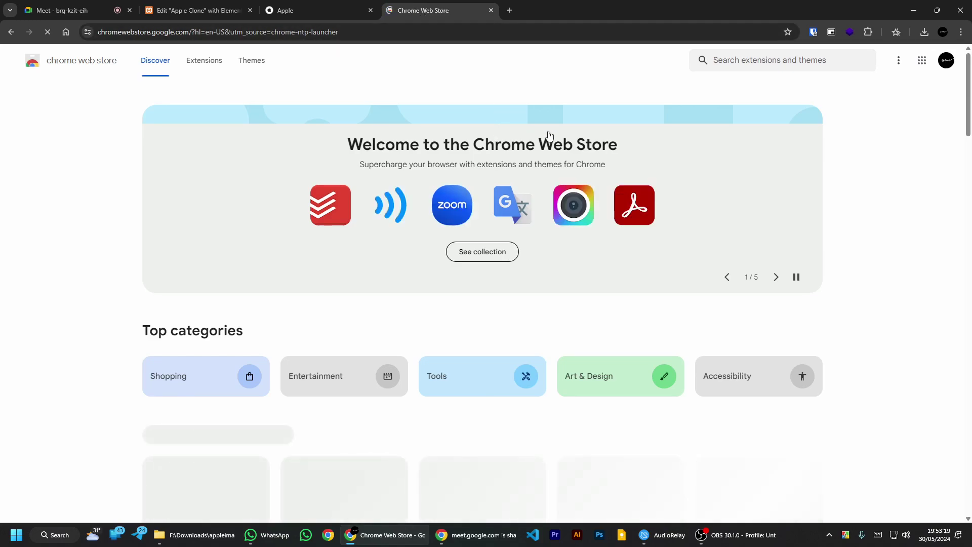
left_click(767, 59)
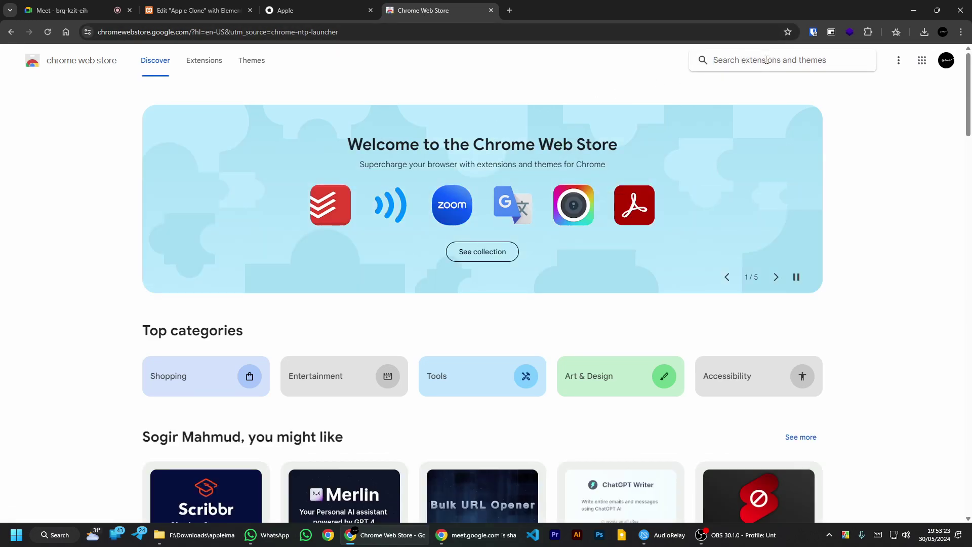
type("whatfont")
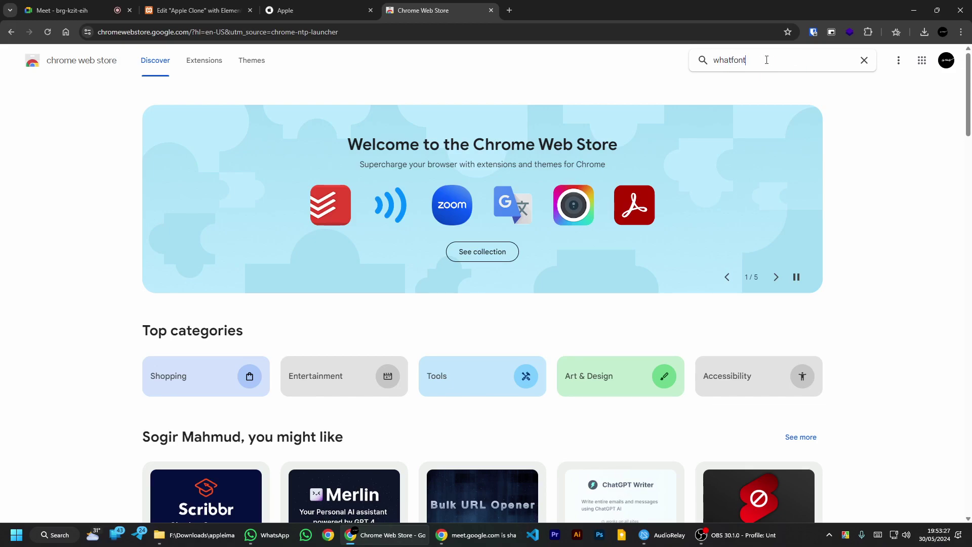
key("Return")
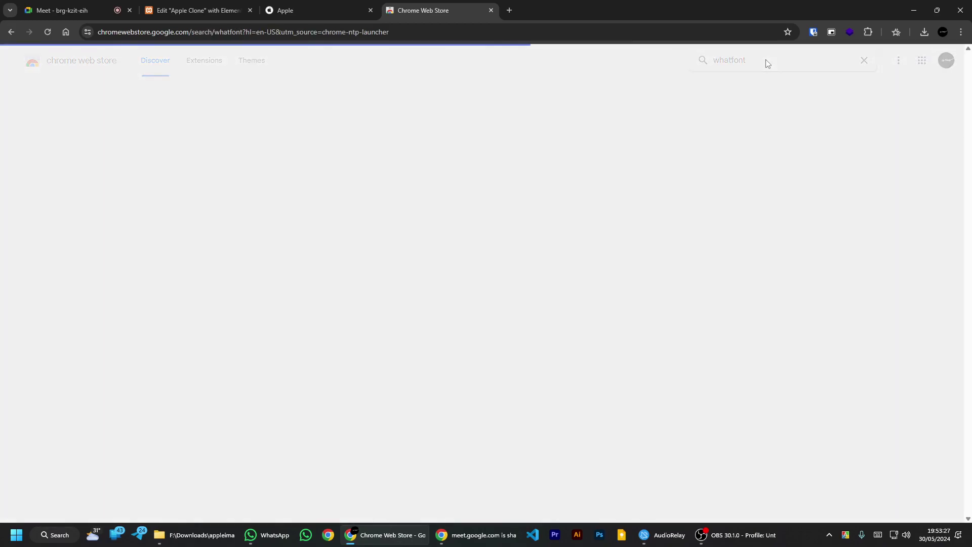
Step: Add the "What font - font finder" extension to Chrome from its store page
left_click(503, 119)
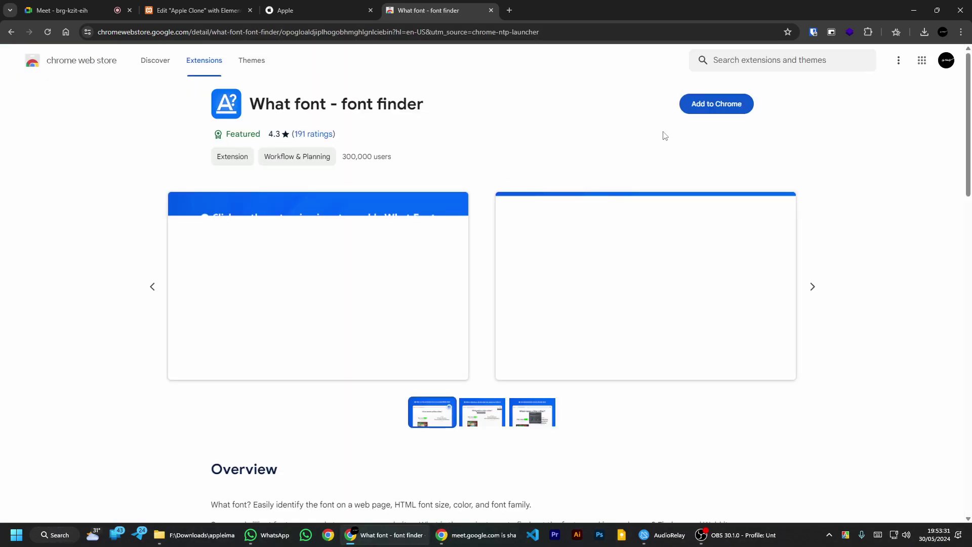
left_click(707, 109)
left_click(530, 127)
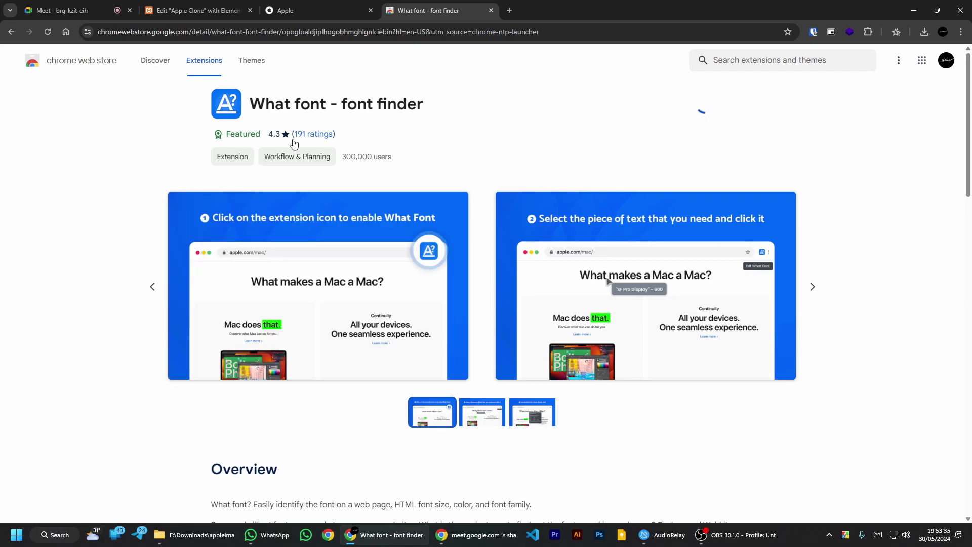
Step: Return to the whatfont search results in the Chrome Web Store and pin the What font - font finder extension to the toolbar
left_click(11, 32)
scroll(497, 269, "down", 8)
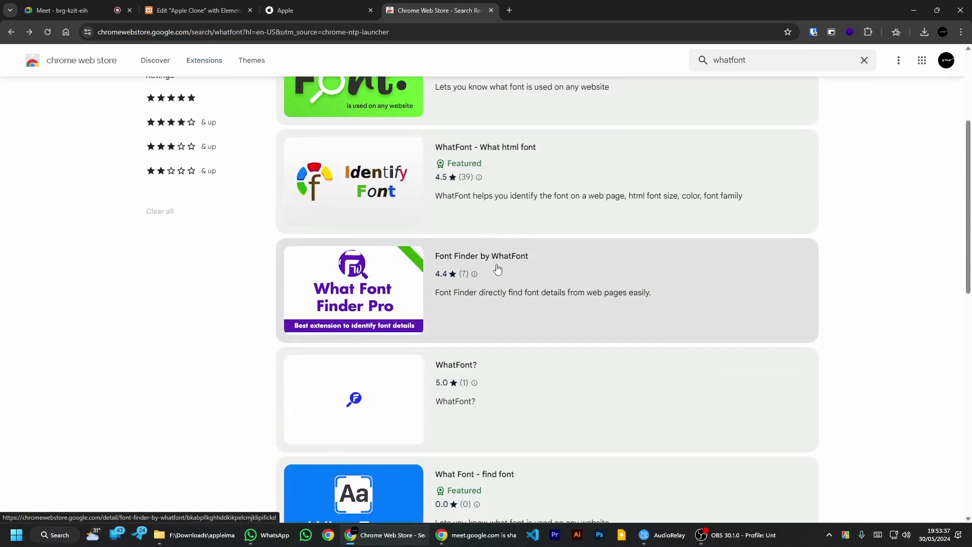
scroll(675, 164, "up", 8)
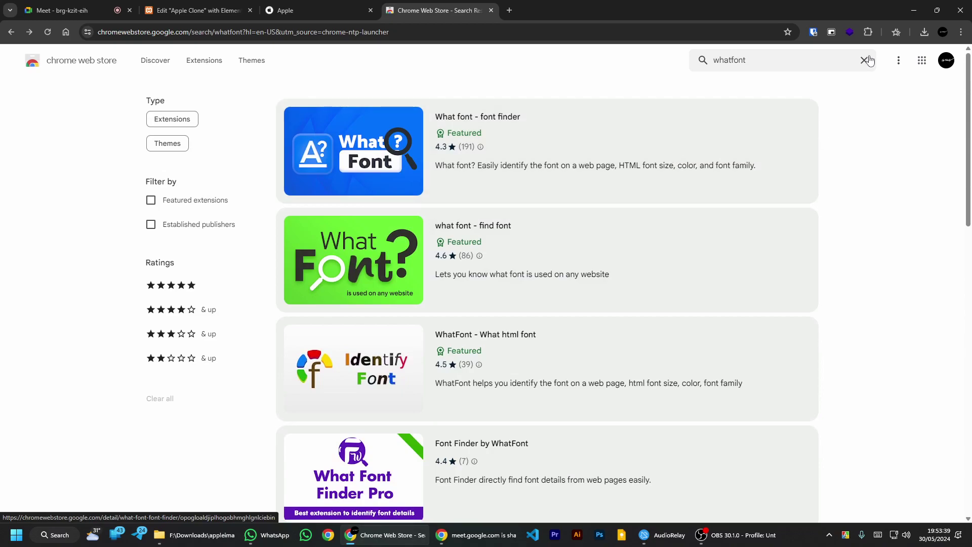
key("ctrl+shift+Tab")
left_click(449, 5)
left_click(869, 30)
scroll(790, 218, "down", 2)
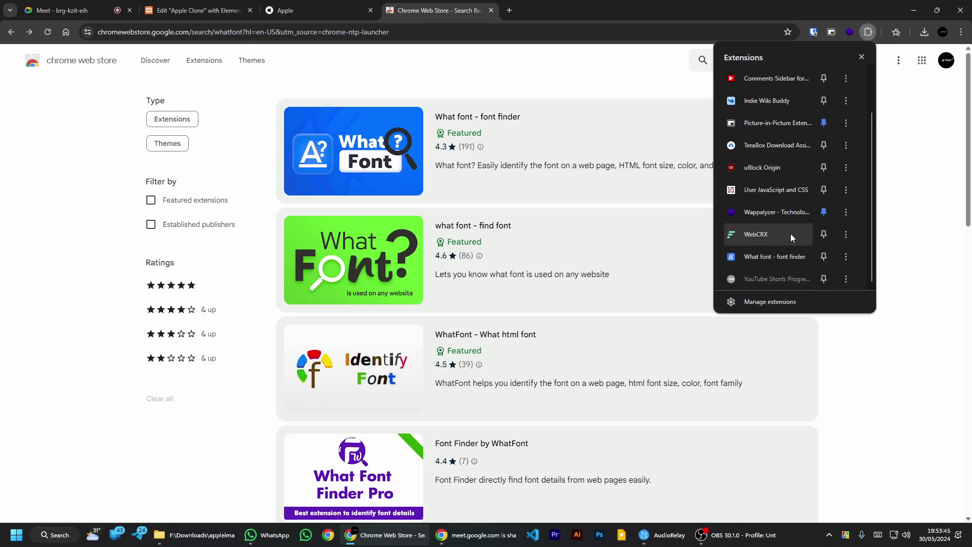
left_click(824, 256)
Step: Run the What font extension on the apple.com homepage to identify the font of the iPhone 15 Pro headline
key("ctrl+shift+Tab")
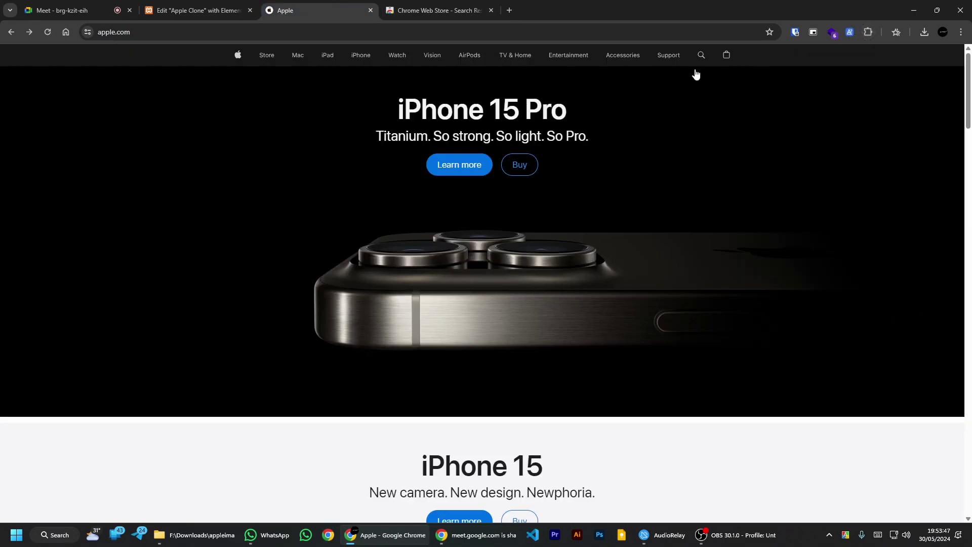
left_click(433, 117)
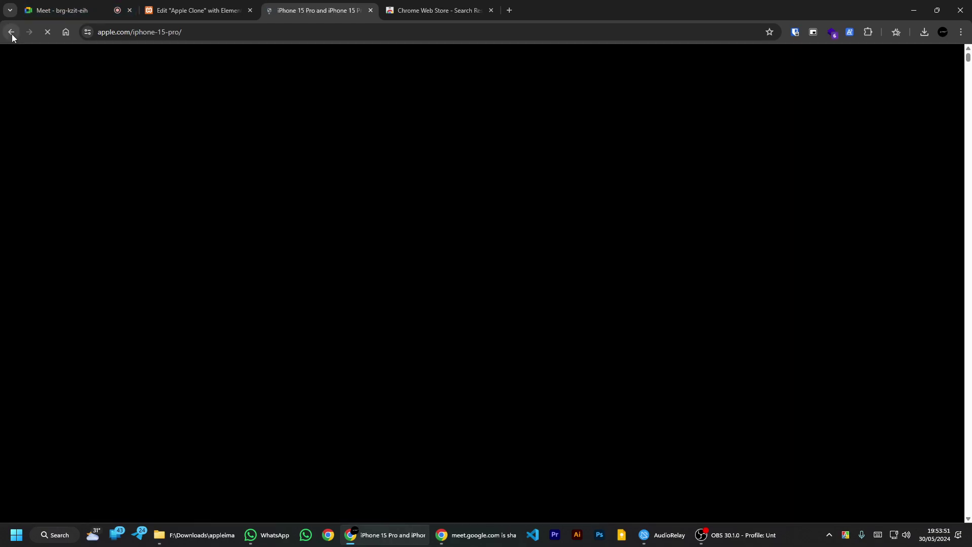
left_click(11, 33)
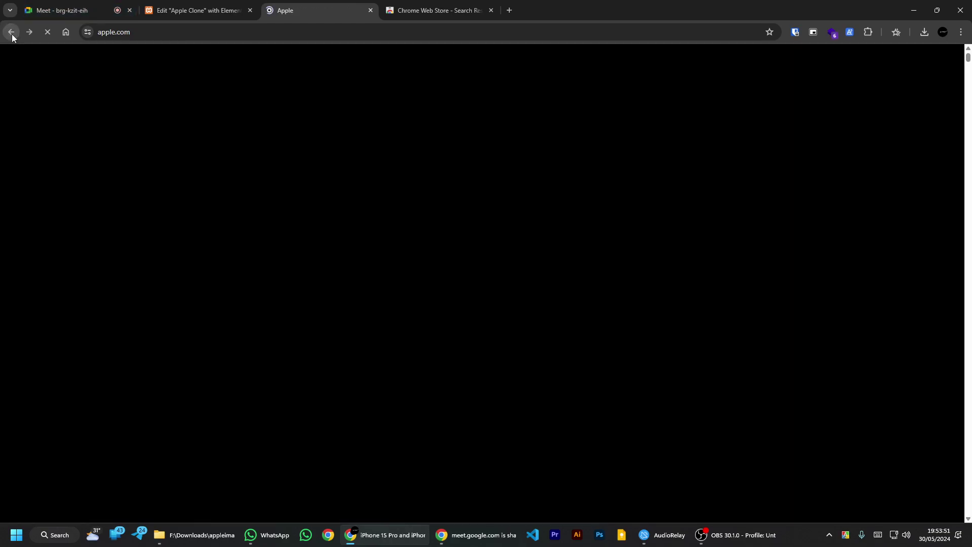
left_click(852, 34)
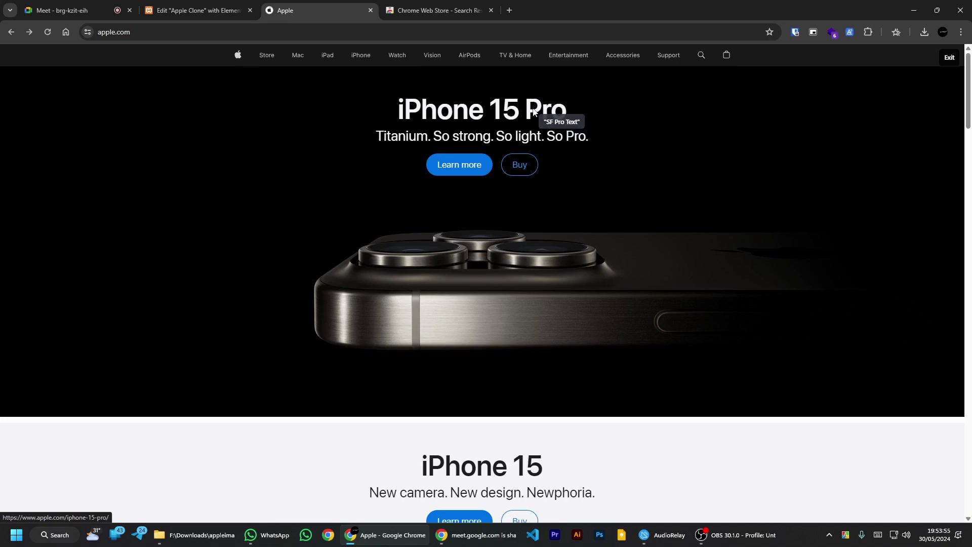
Step: Search the heading's font family choices in the Elementor page for Apple's font with "sfp" and "pro"
left_click(197, 10)
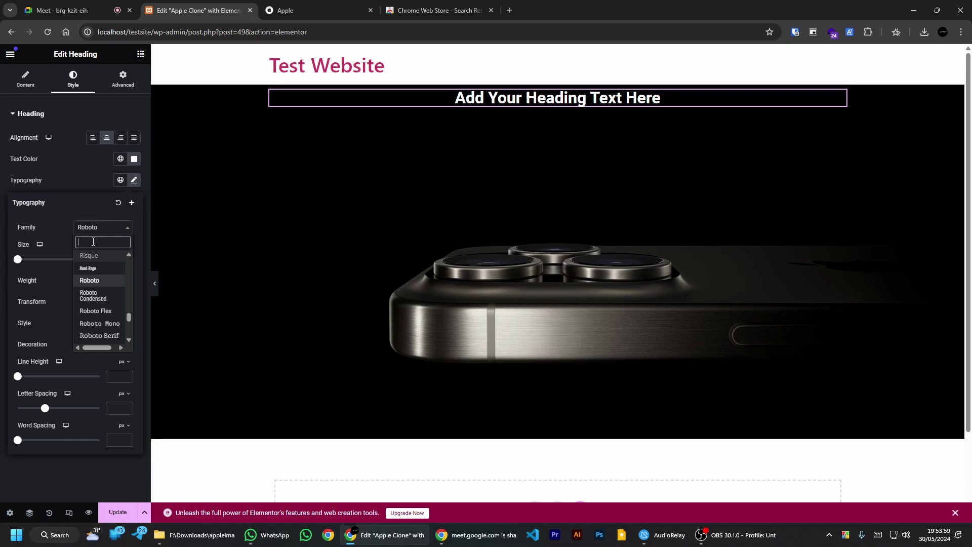
type("sfp")
key("BackSpace")
key("BackSpace")
key("BackSpace")
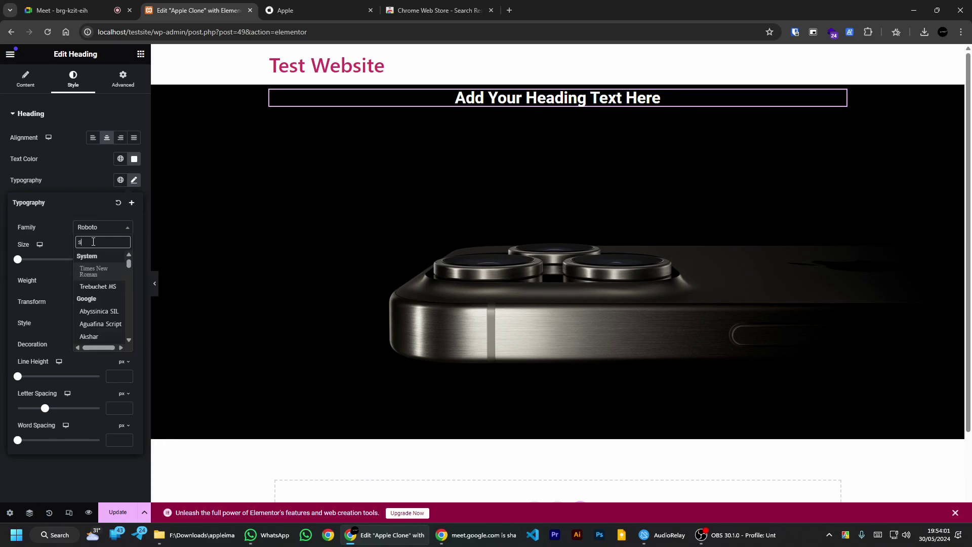
type("pro")
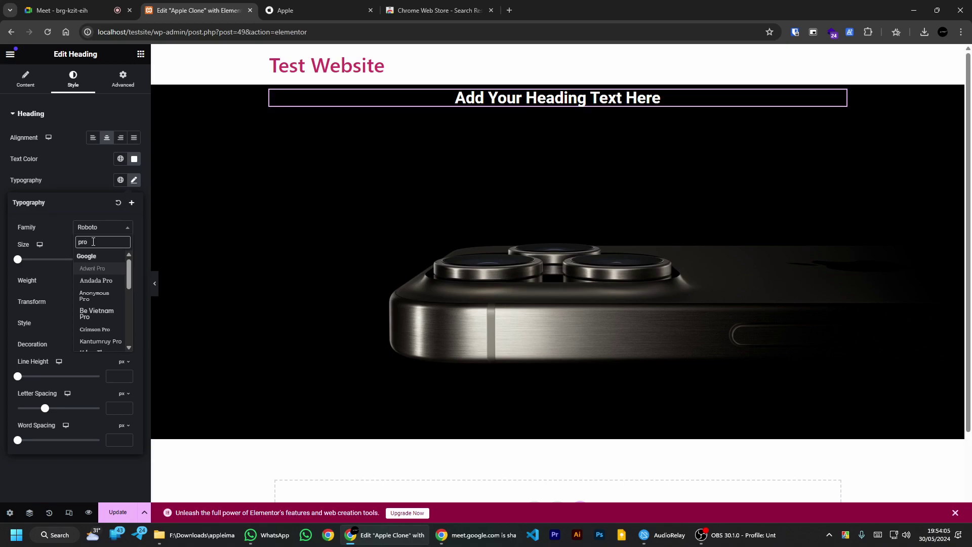
key("BackSpace")
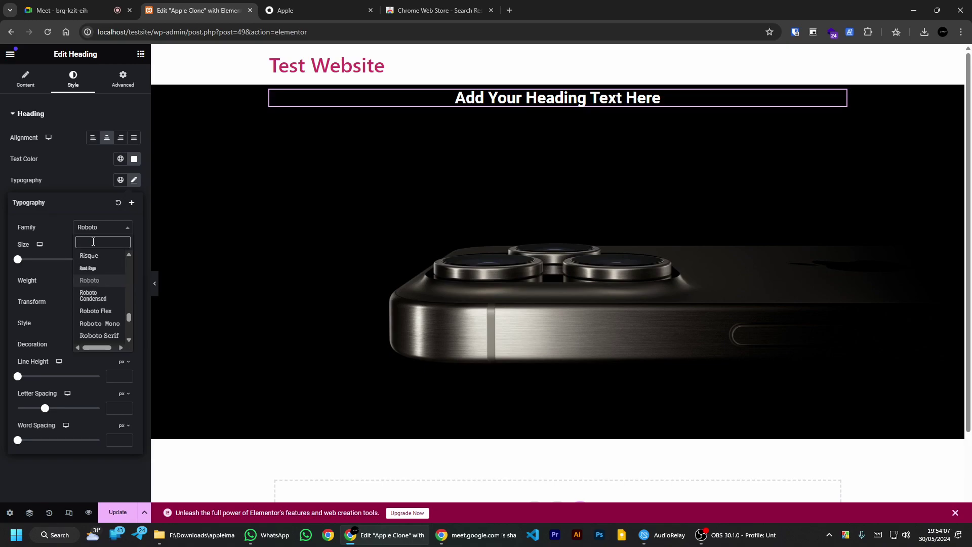
Step: Set the heading's font family to Montserrat and close its typography settings
type("monts")
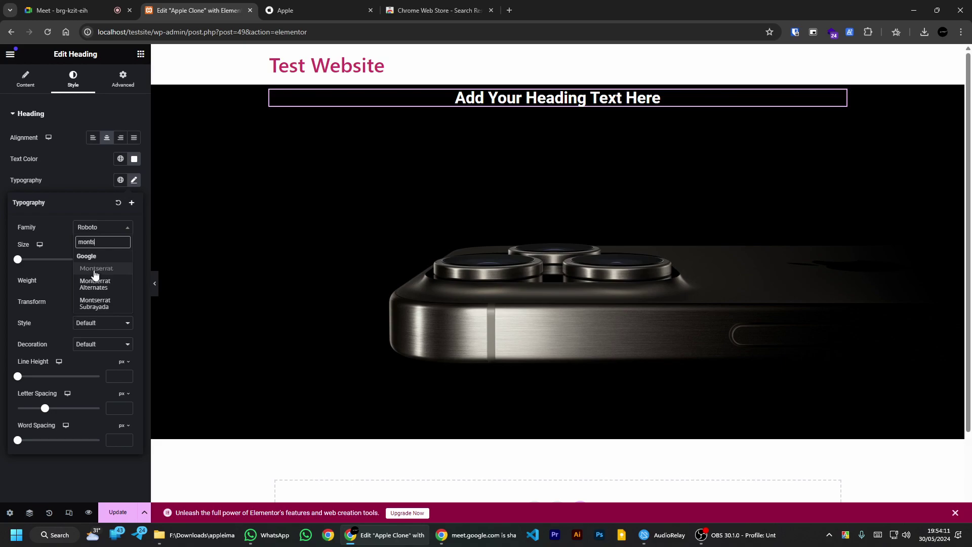
left_click(96, 269)
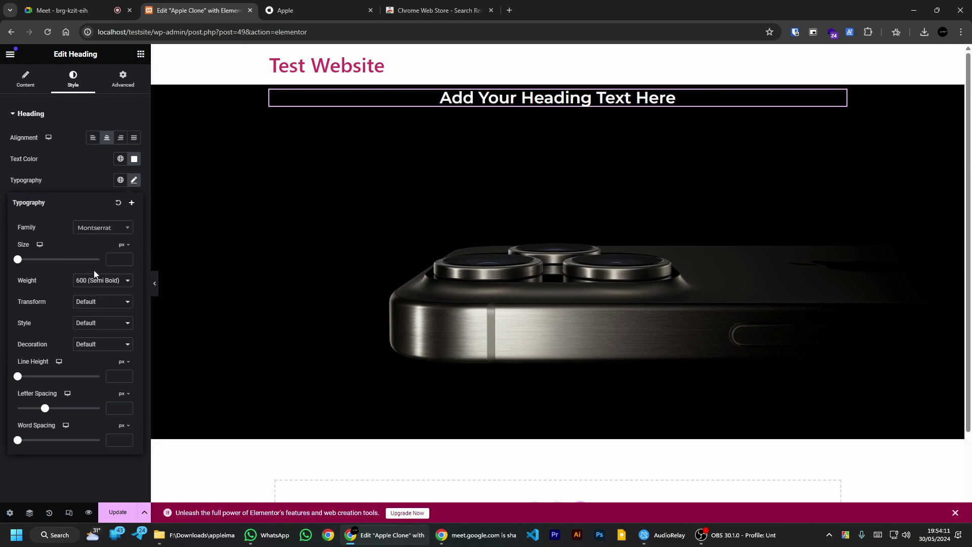
left_click(44, 113)
Step: Capture the headline text area on apple.com and replace the heading's title with "iPhone 15 Pro"
left_click(25, 78)
left_click(336, 6)
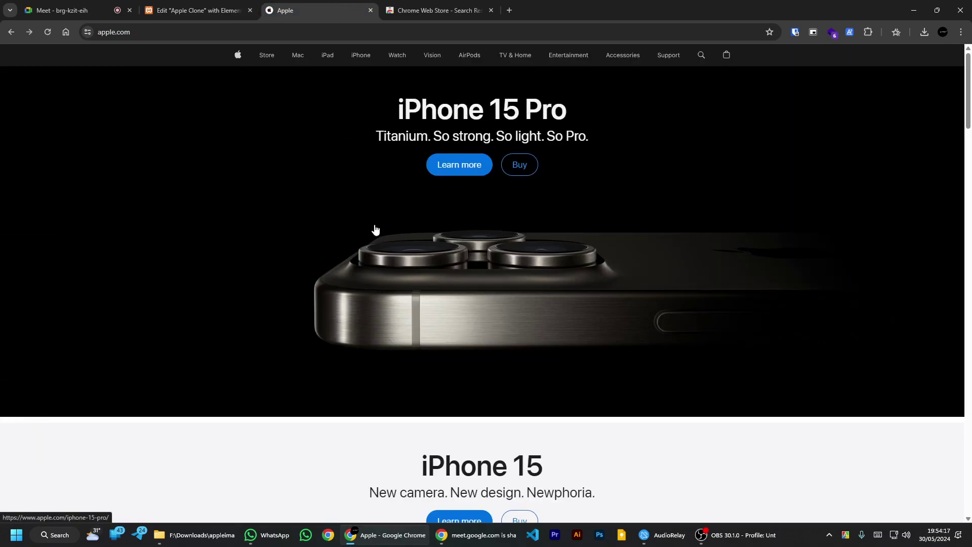
key("super+shift+s")
left_click_drag(383, 86, 584, 138)
key("ctrl+Page_Up")
key("ctrl+a")
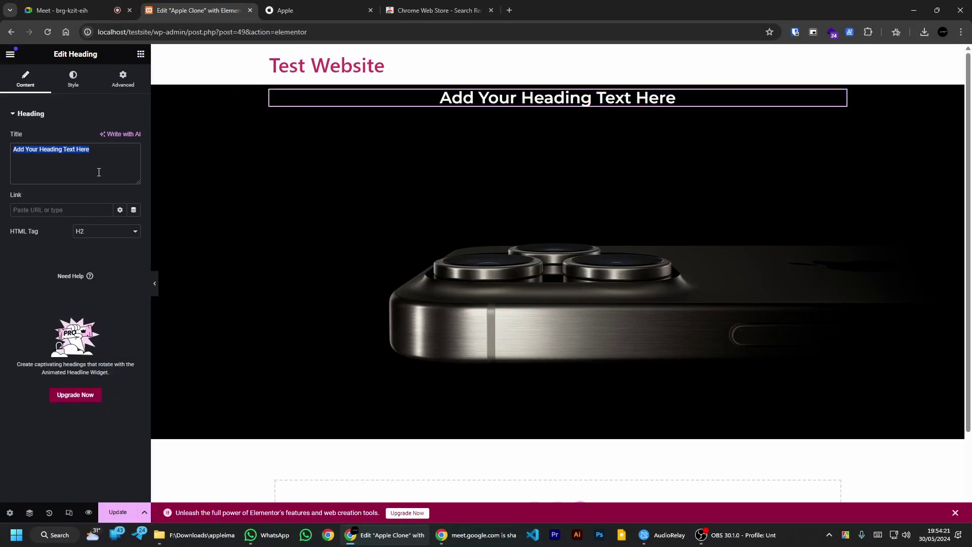
type("iPhone 15 Pro")
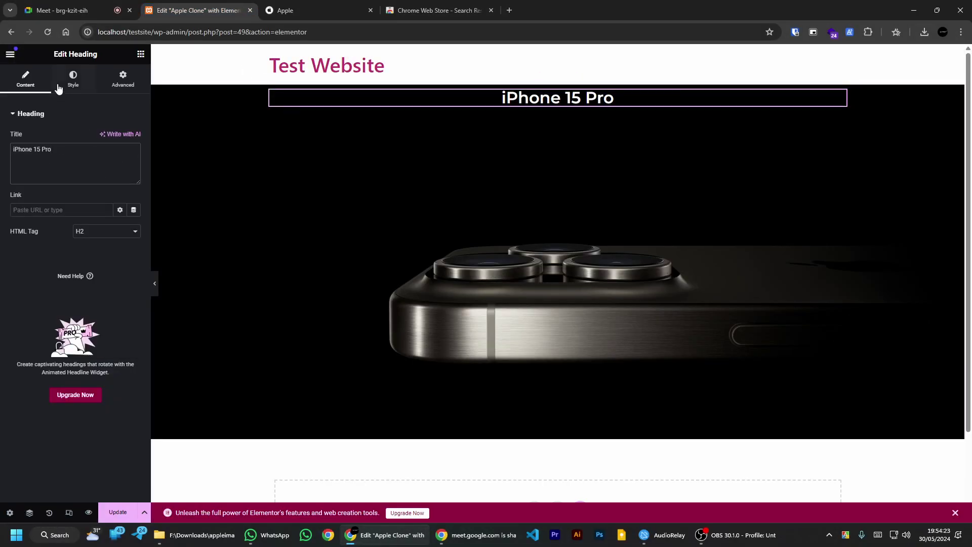
Step: Change the iPhone 15 Pro heading's HTML tag to H1
left_click(73, 78)
left_click(25, 78)
left_click(107, 231)
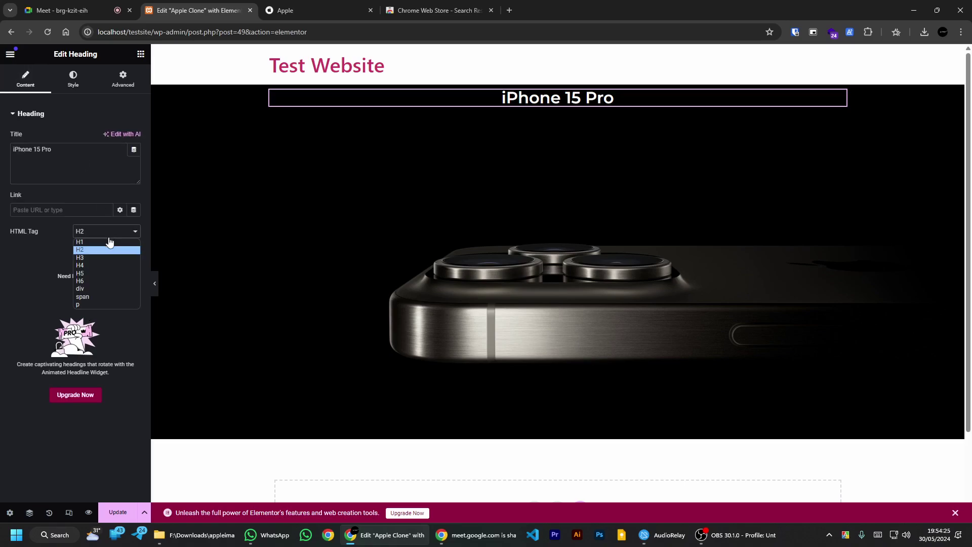
left_click(102, 245)
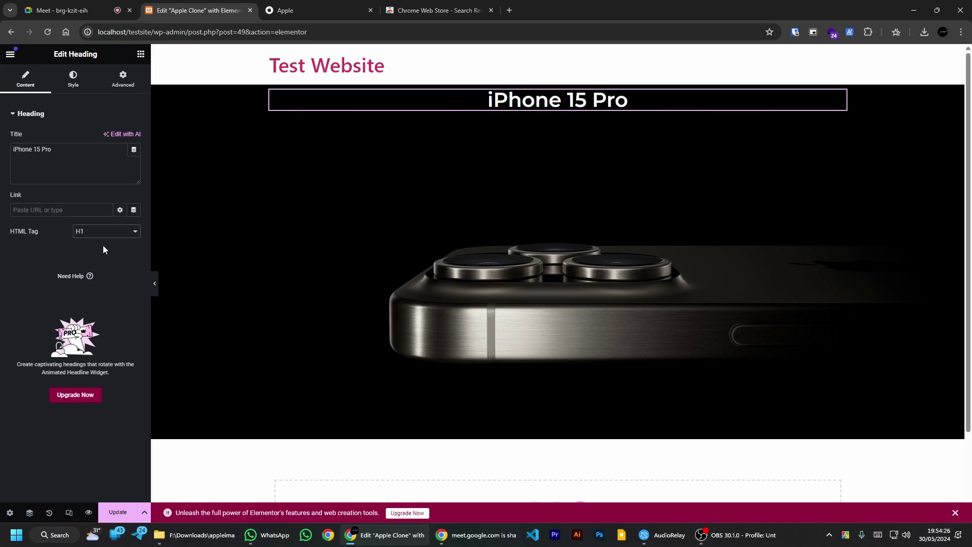
Step: Show the PowerToys app in the Start menu and review the iPhone 15 Pro headline on apple.com
left_click(72, 80)
left_click(43, 83)
left_click(67, 155)
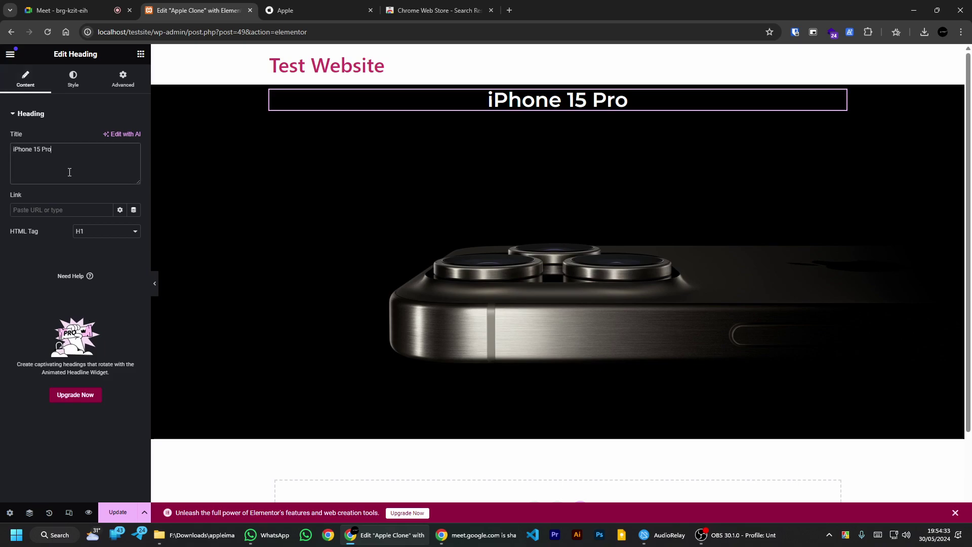
key("super")
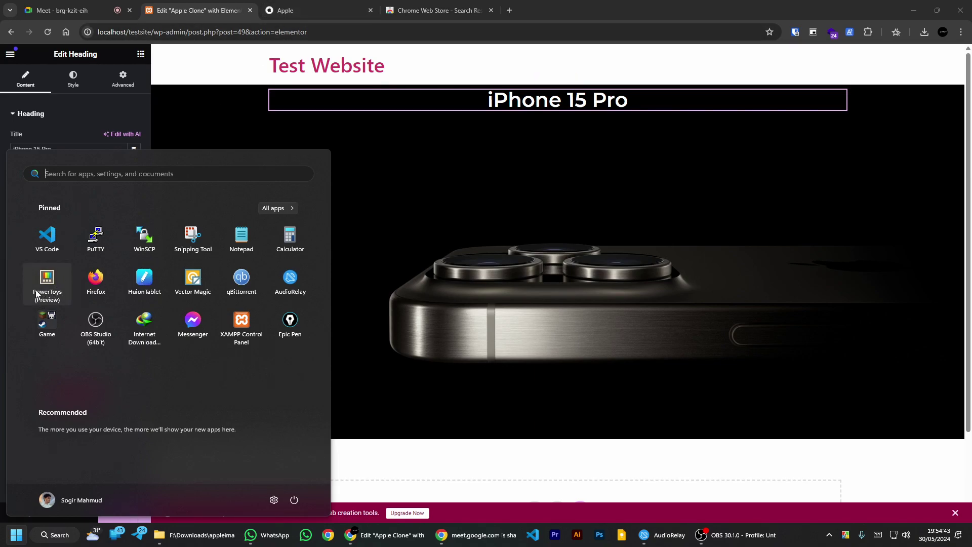
left_click(162, 86)
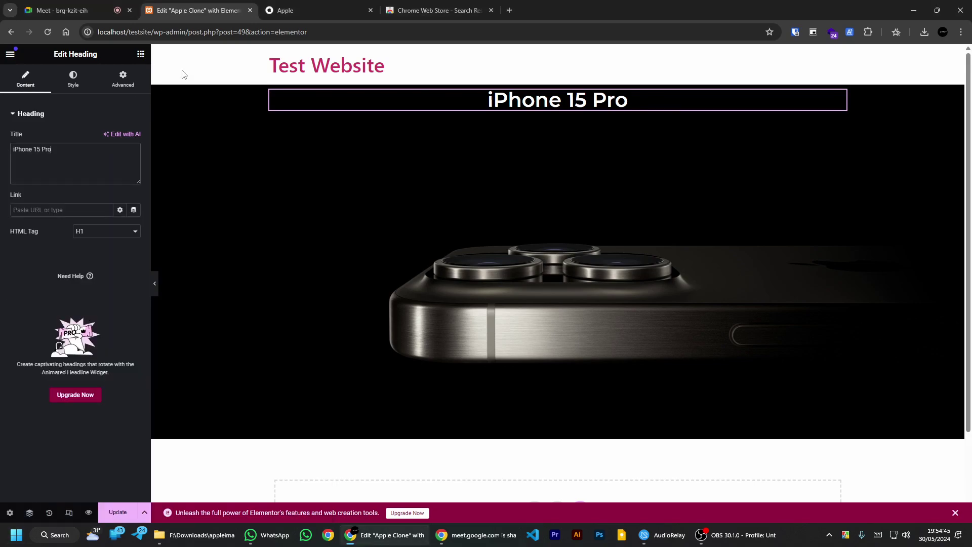
left_click(319, 10)
left_click_drag(405, 111, 404, 143)
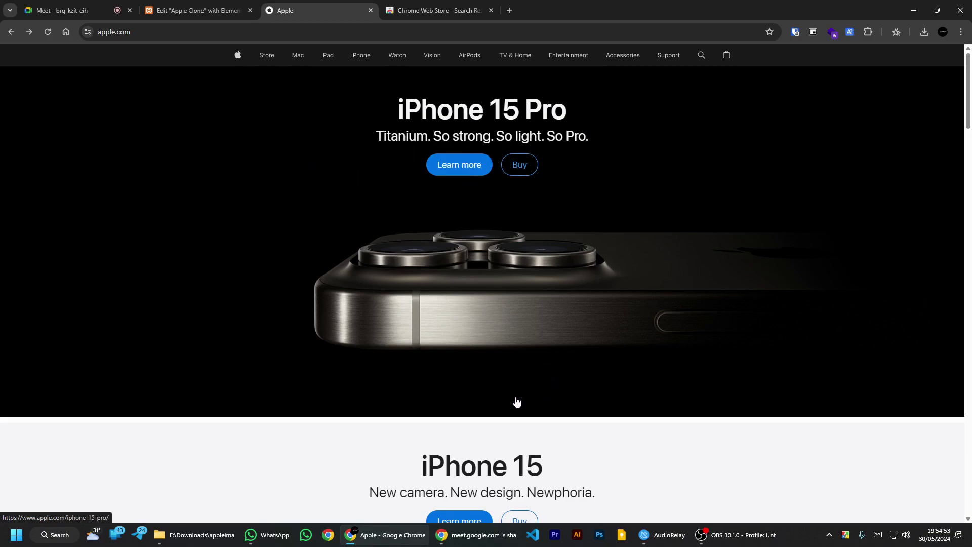
Step: Set the iPhone 15 Pro heading's font weight to 800 (Extra Bold) and its size to 51 px
left_click(197, 10)
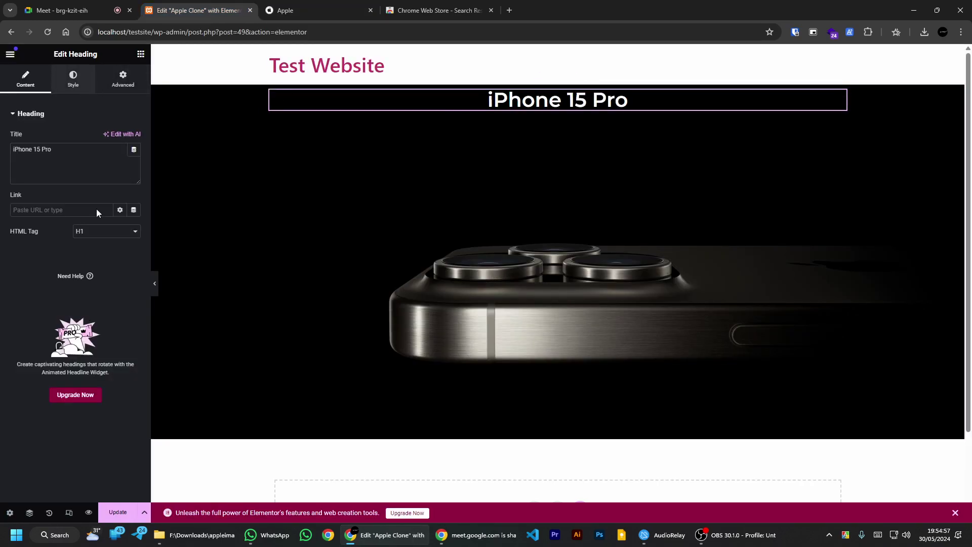
left_click(72, 80)
left_click(133, 180)
left_click(109, 286)
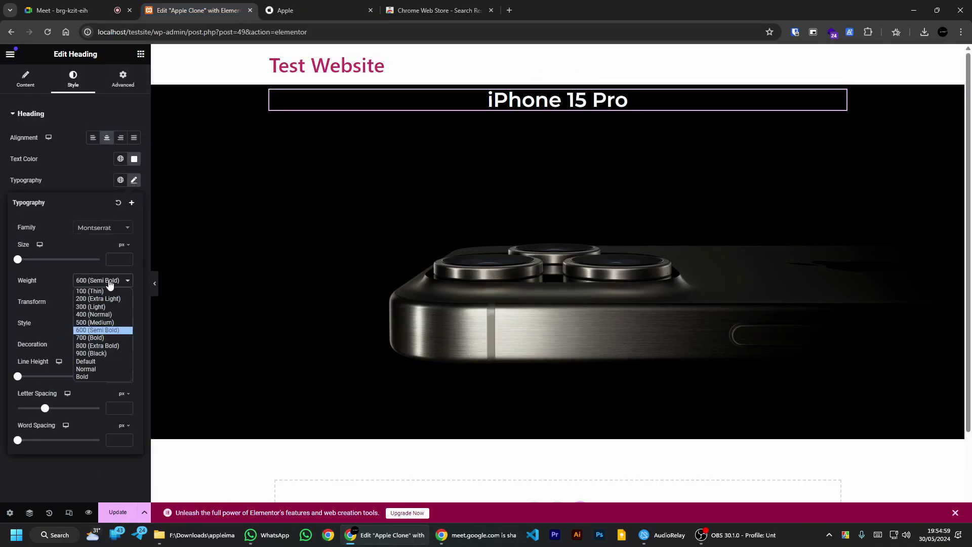
left_click(101, 344)
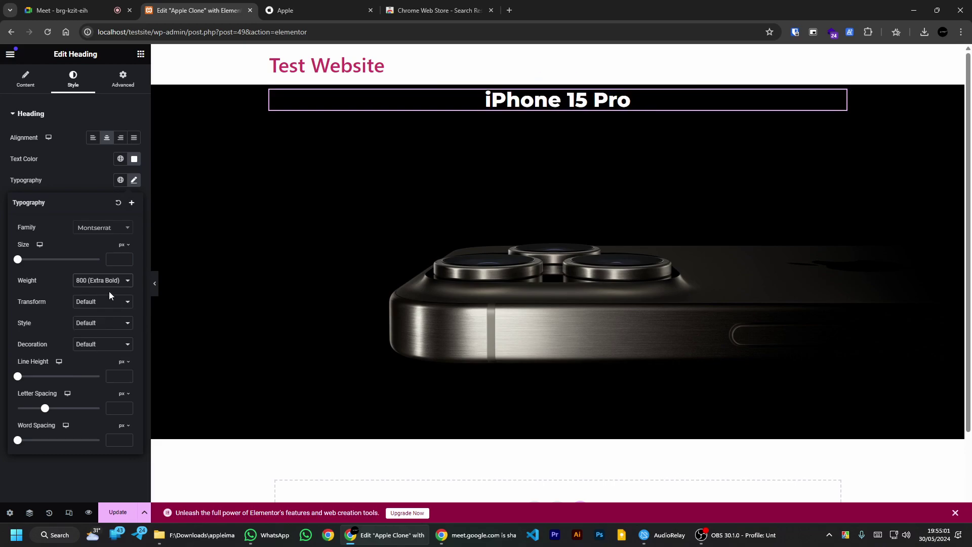
left_click_drag(22, 257, 40, 260)
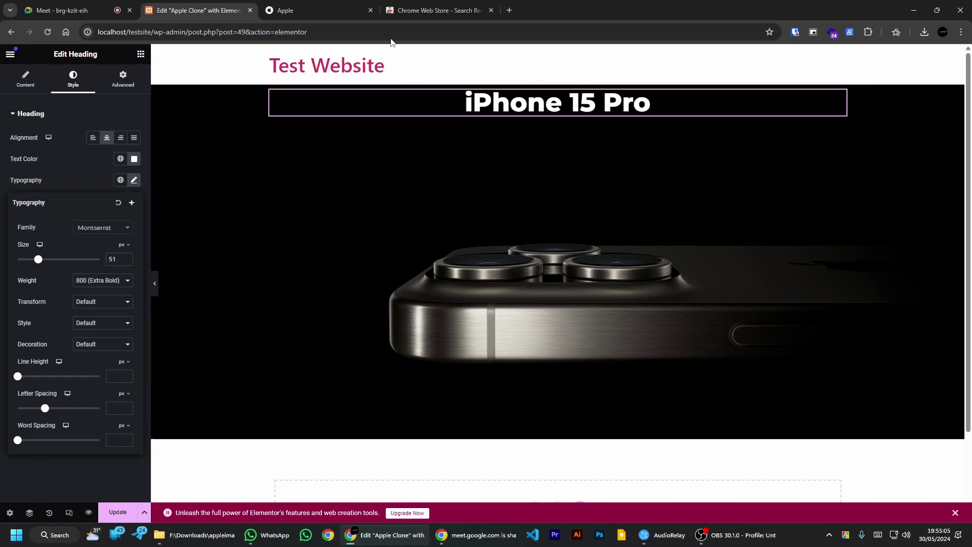
Step: Compare the heading's position with apple.com, unlink its margin values and try a top margin of 60 px
left_click(354, 10)
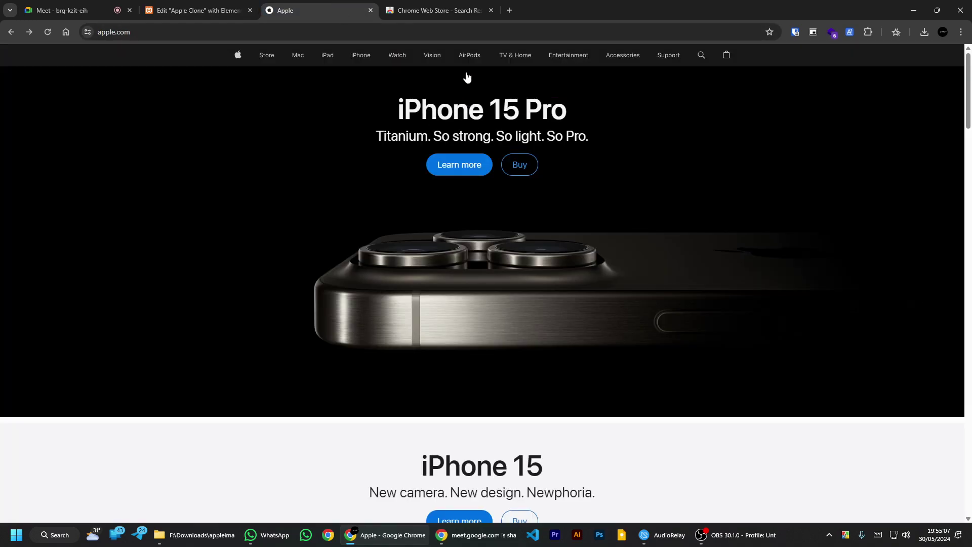
left_click(198, 10)
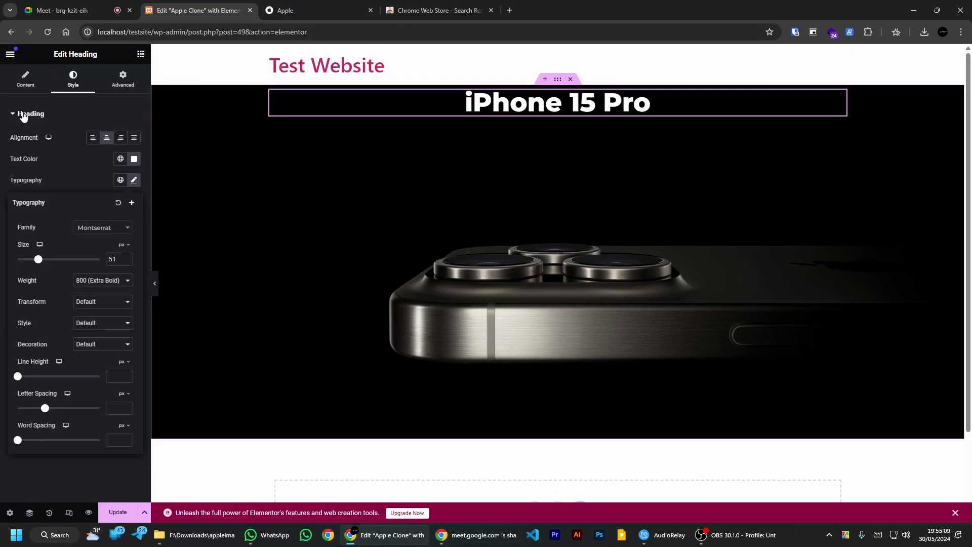
left_click(123, 80)
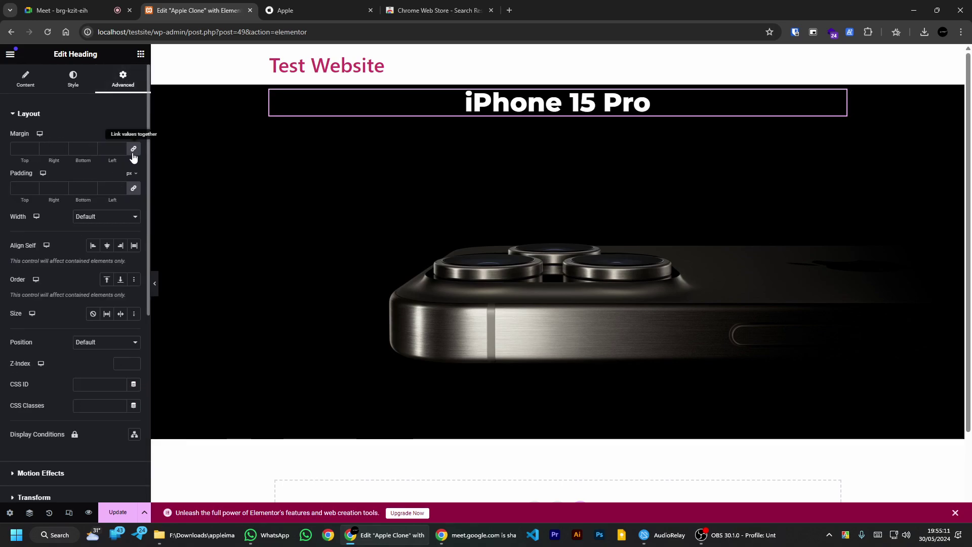
left_click(24, 150)
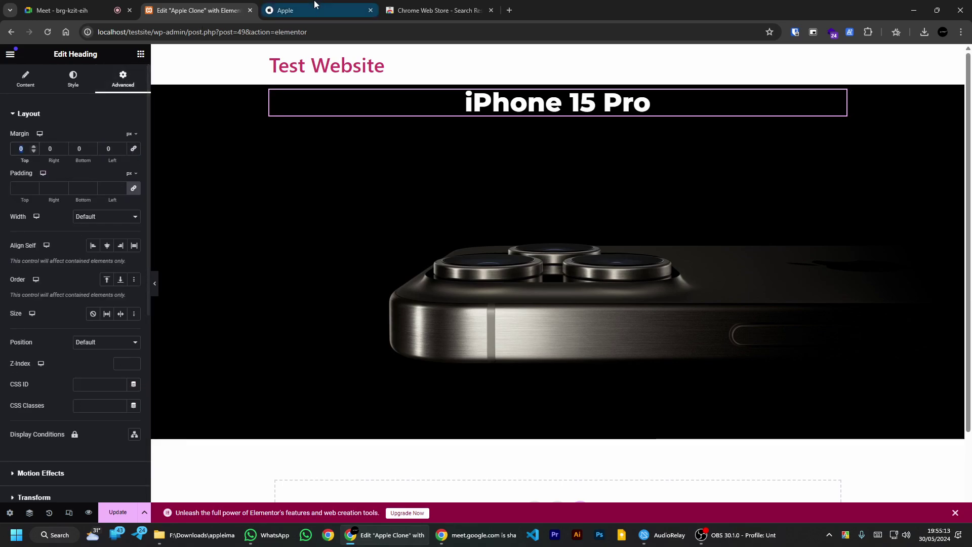
left_click(304, 10)
left_click(197, 11)
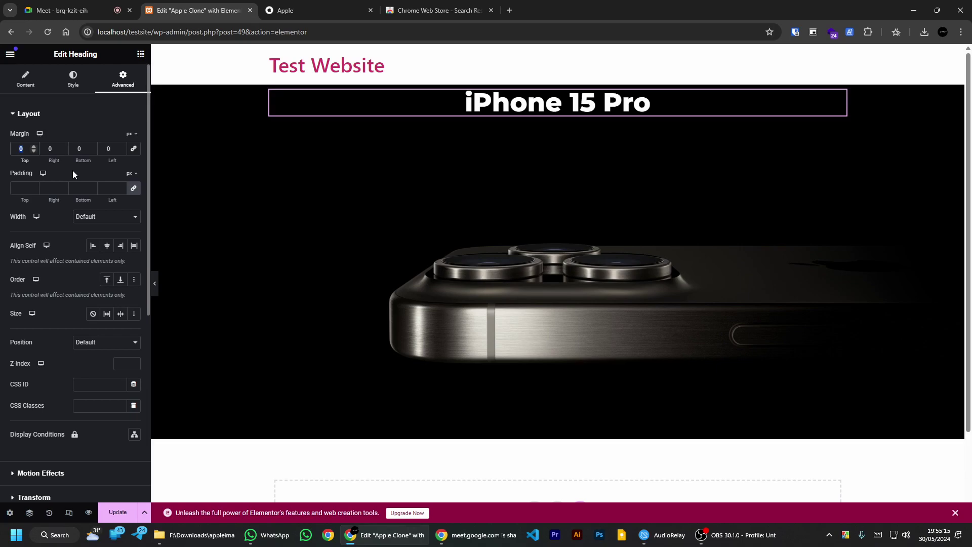
type("60")
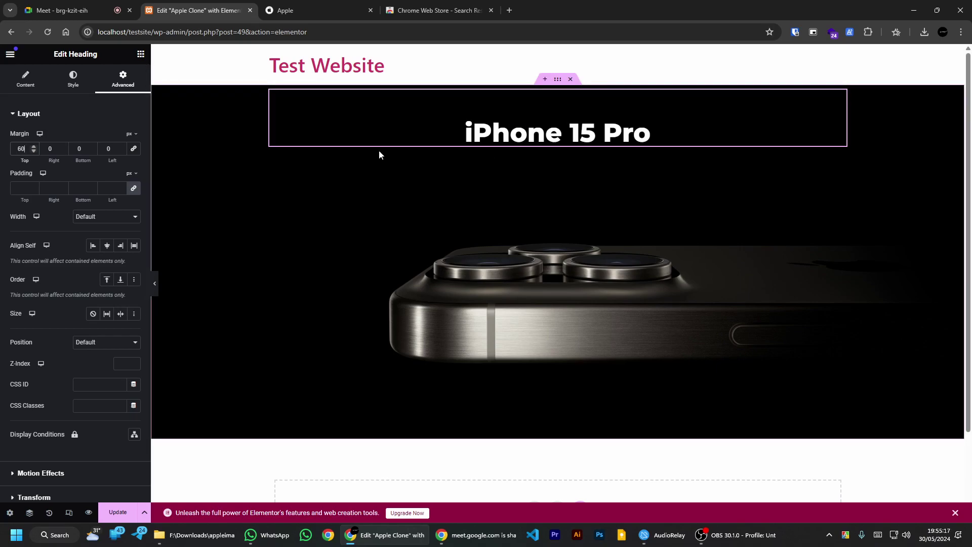
Step: Compare the heading's spacing with apple.com again and reset its top margin to 0
left_click(304, 10)
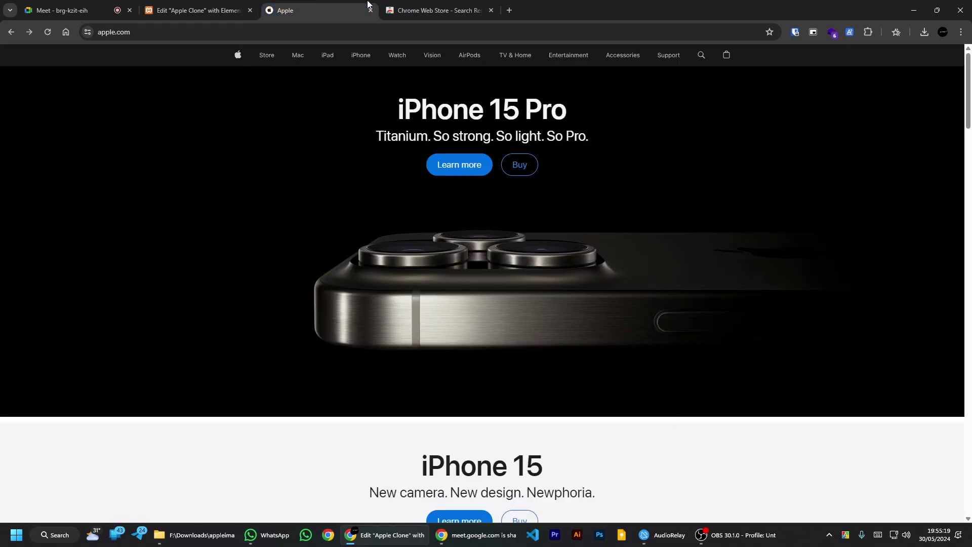
left_click(197, 11)
key("ctrl+Tab")
key("ctrl+shift+Tab")
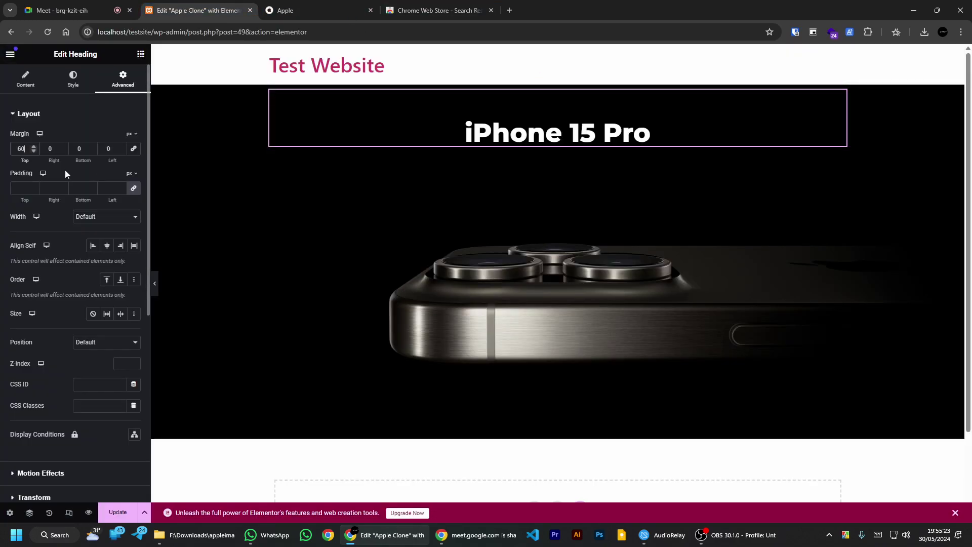
key("BackSpace")
type("0")
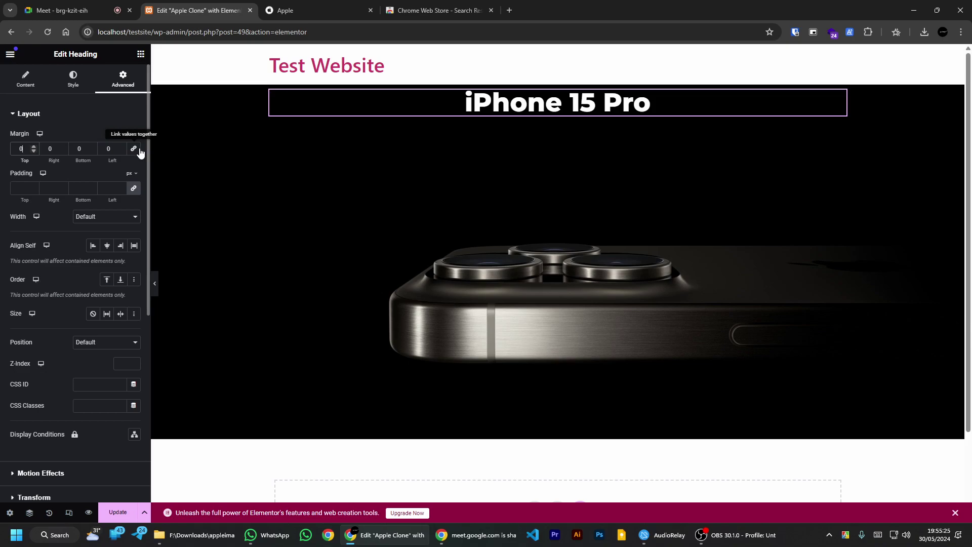
Step: Find the Spacer widget and add it above the iPhone 15 Pro heading in the hero section
left_click(141, 54)
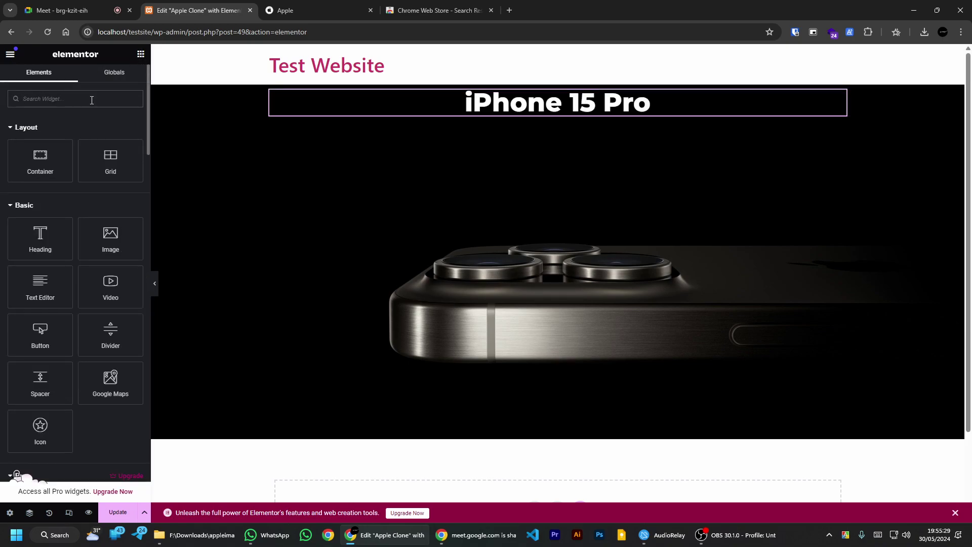
type("spa")
left_click_drag(70, 137, 523, 100)
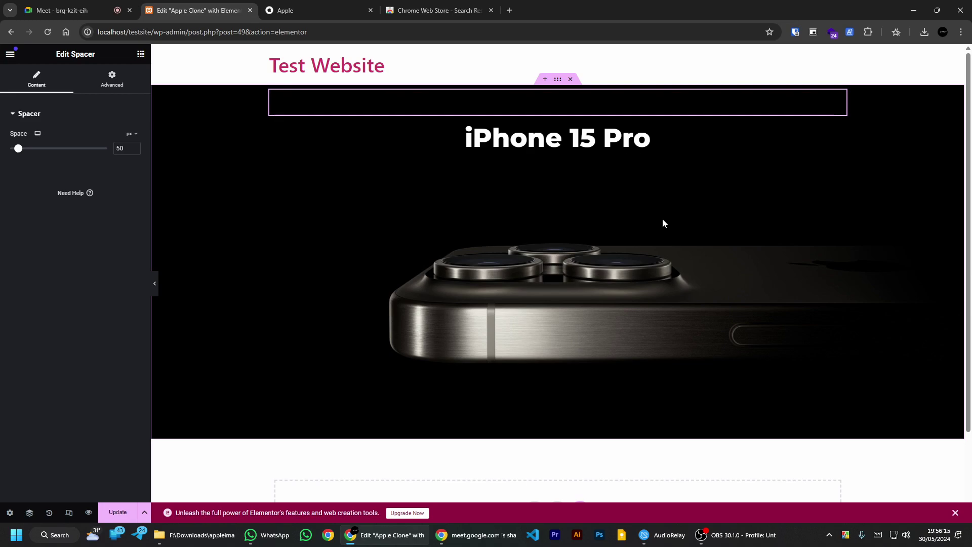
Step: Capture the tagline "Titanium. So strong. So light. So Pro." from the apple.com hero with the on-screen text extractor
left_click(332, 10)
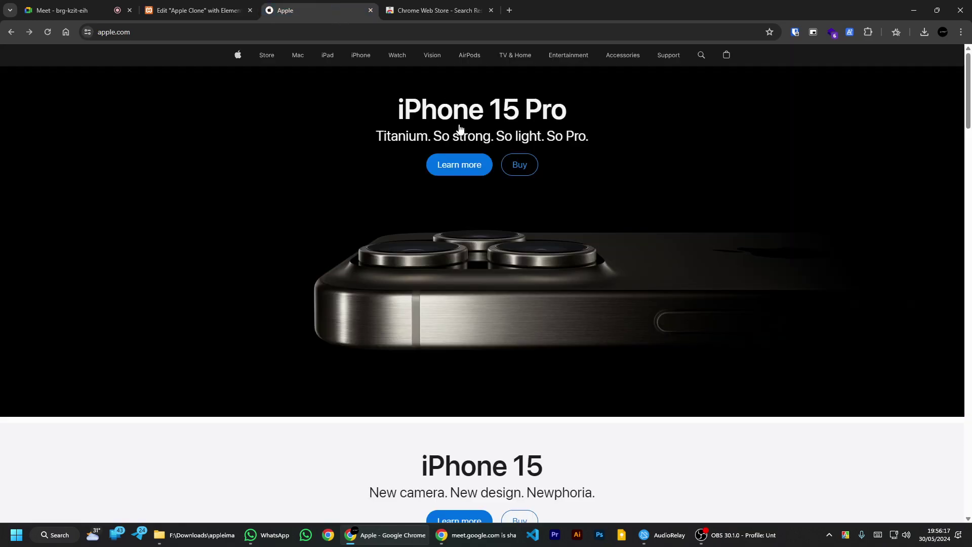
key("super+shift+t")
left_click_drag(599, 146, 361, 128)
left_click(198, 10)
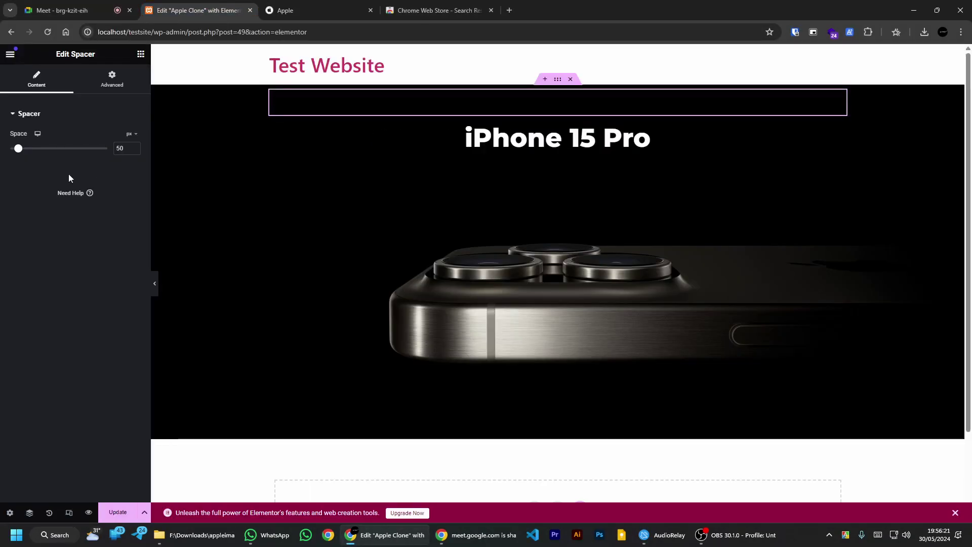
Step: Add a Text Editor widget below the iPhone 15 Pro heading containing "Titanium. So strong. So light. So Pro."
left_click(141, 54)
type("tes")
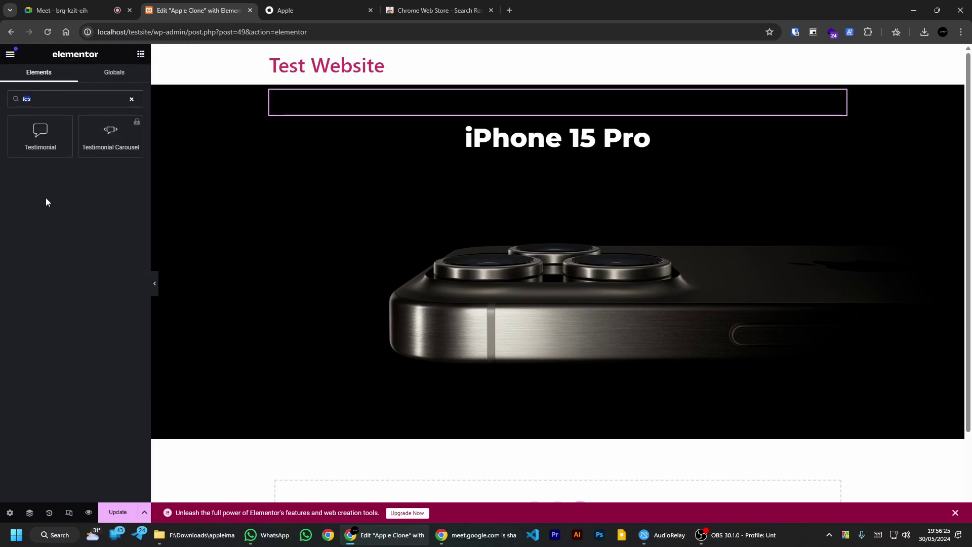
key("BackSpace")
left_click_drag(38, 281, 504, 145)
left_click(83, 214)
key("ctrl+a")
type("Titanium. So strong. So light. So Pro.")
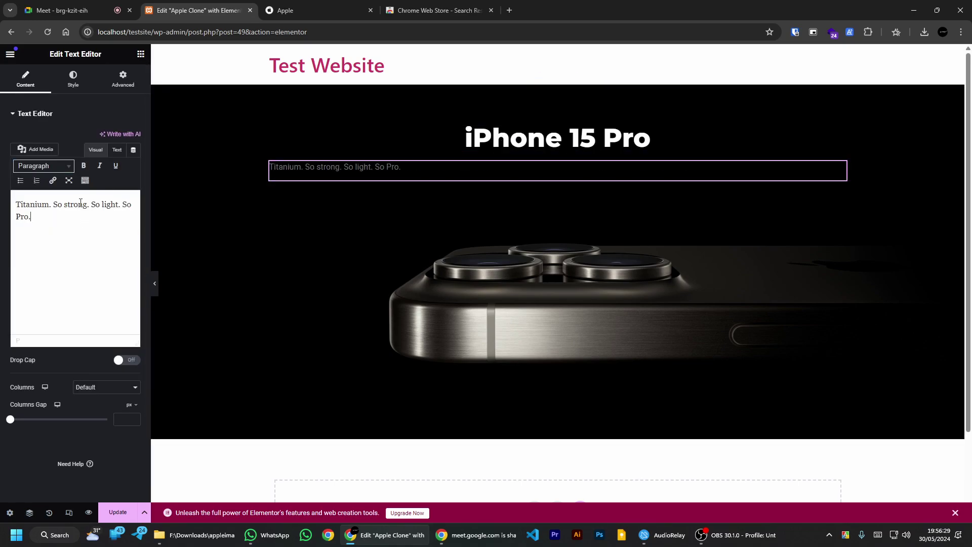
Step: Center the tagline text, color it white (#FFFFFF) and look over its font family options
left_click(71, 87)
left_click(107, 137)
left_click(134, 158)
type("#FFFFFF")
left_click(1, 181)
left_click(134, 180)
left_click(108, 228)
left_click(109, 228)
left_click(1, 252)
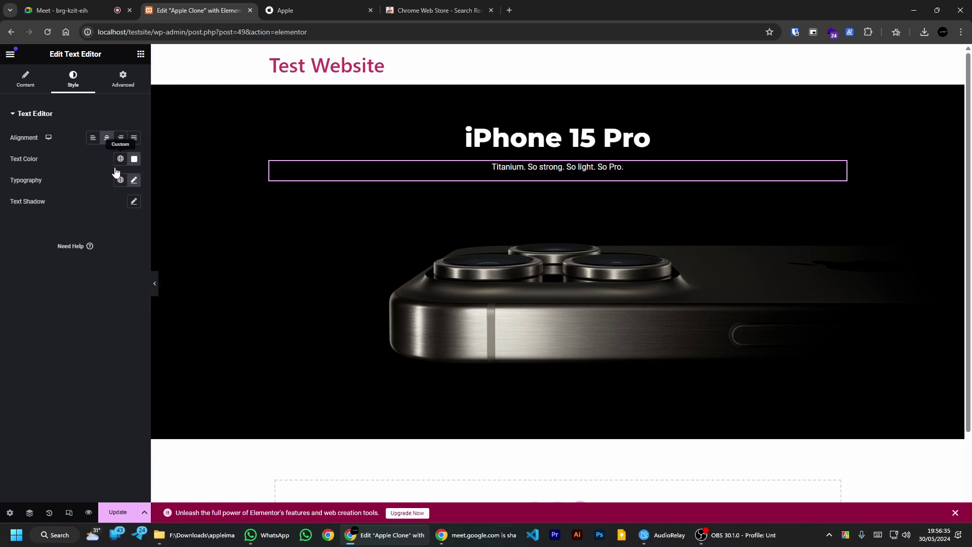
Step: Set the tagline's font size to 29 px and compare it with the apple.com hero
left_click(131, 181)
left_click_drag(19, 262, 31, 265)
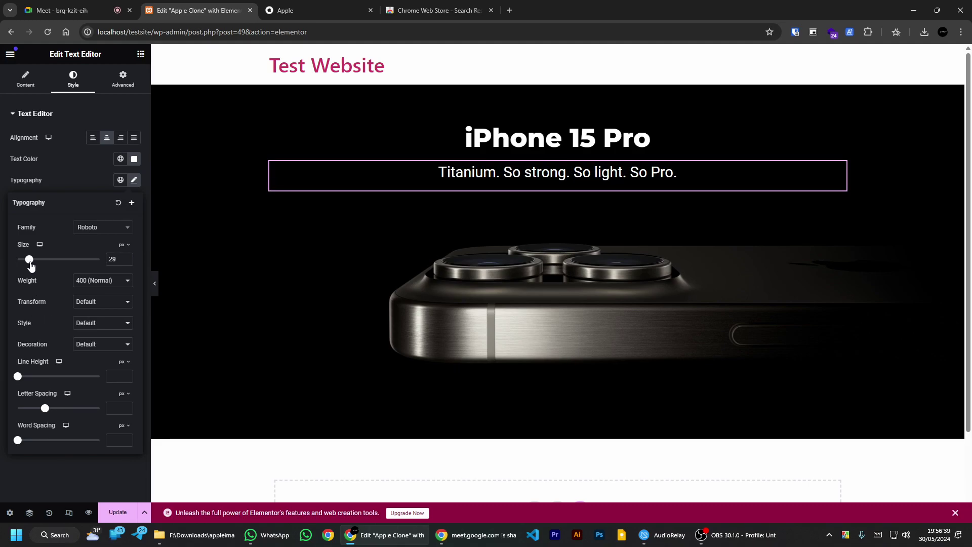
left_click(2, 265)
left_click(314, 10)
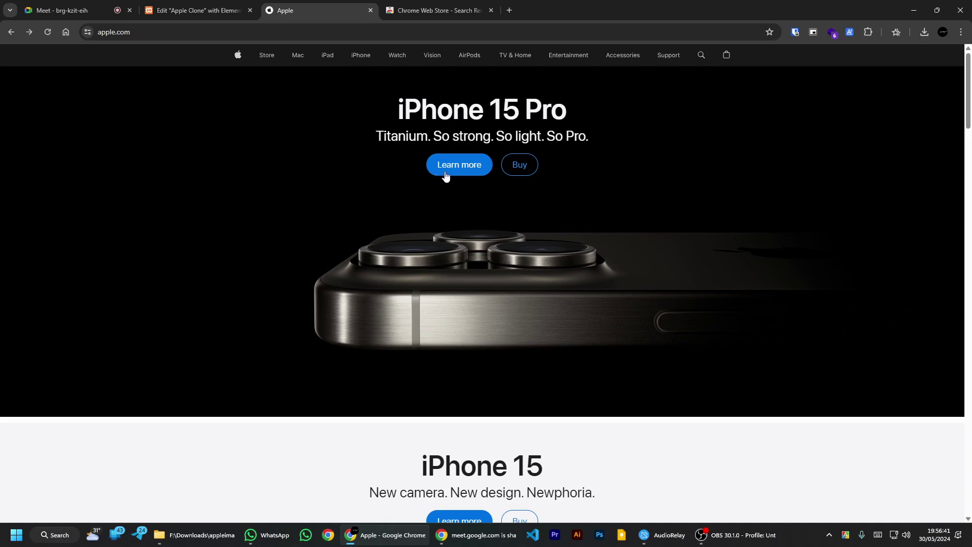
left_click(218, 8)
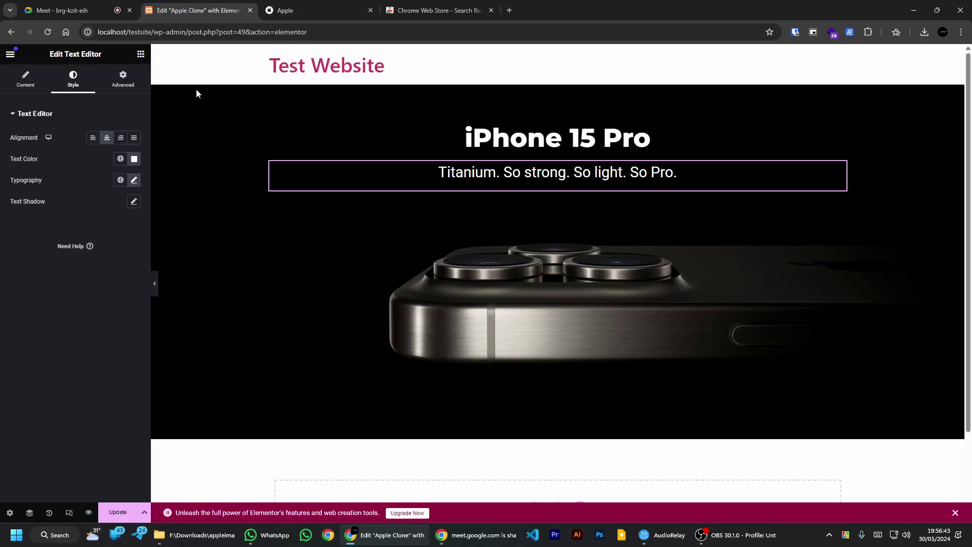
Step: Check the Learn more and Buy buttons on apple.com and add a Button widget below the tagline
left_click(141, 54)
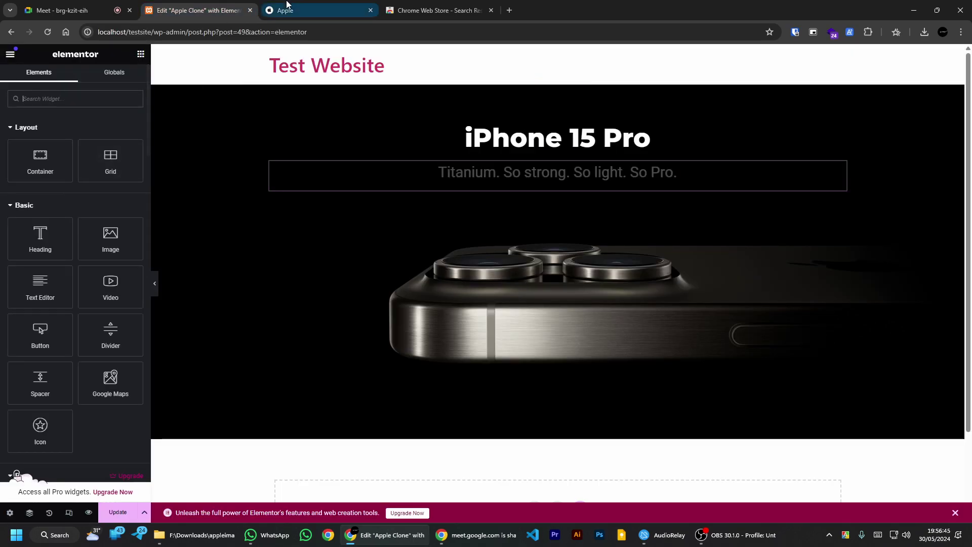
left_click(287, 6)
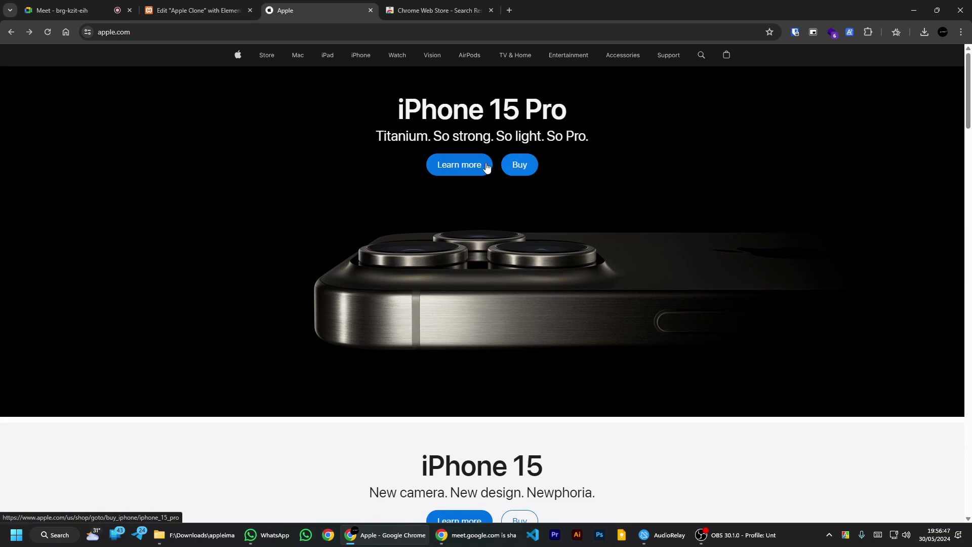
key("ctrl+shift+Tab")
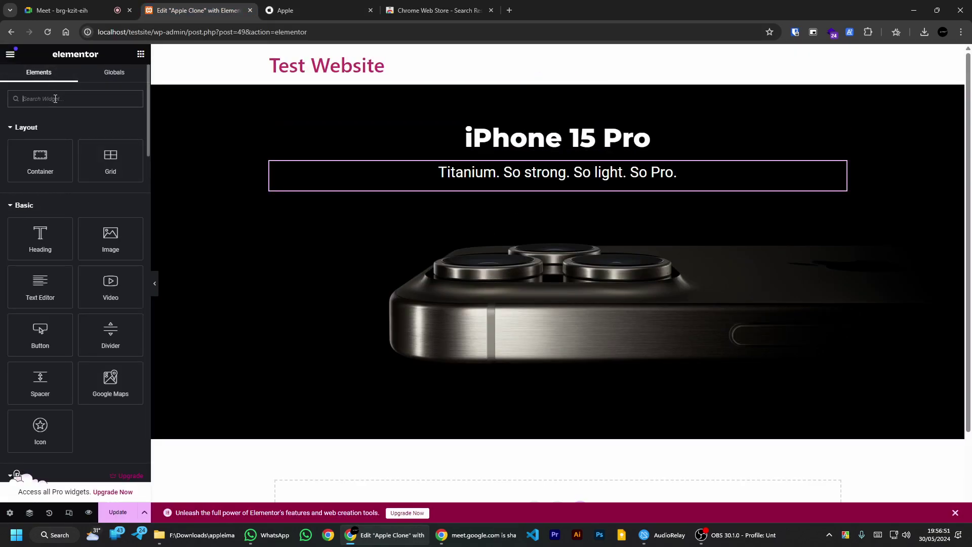
type("but")
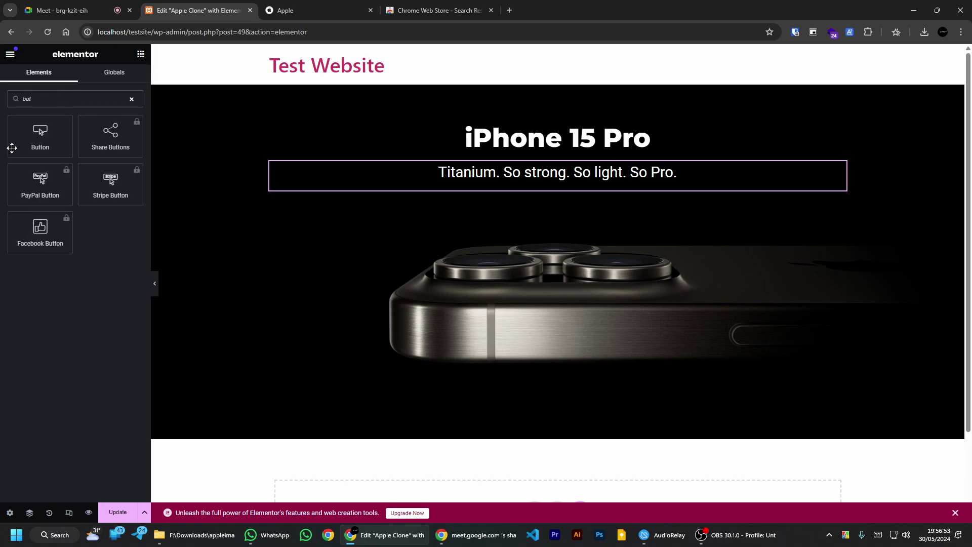
left_click_drag(36, 133, 545, 194)
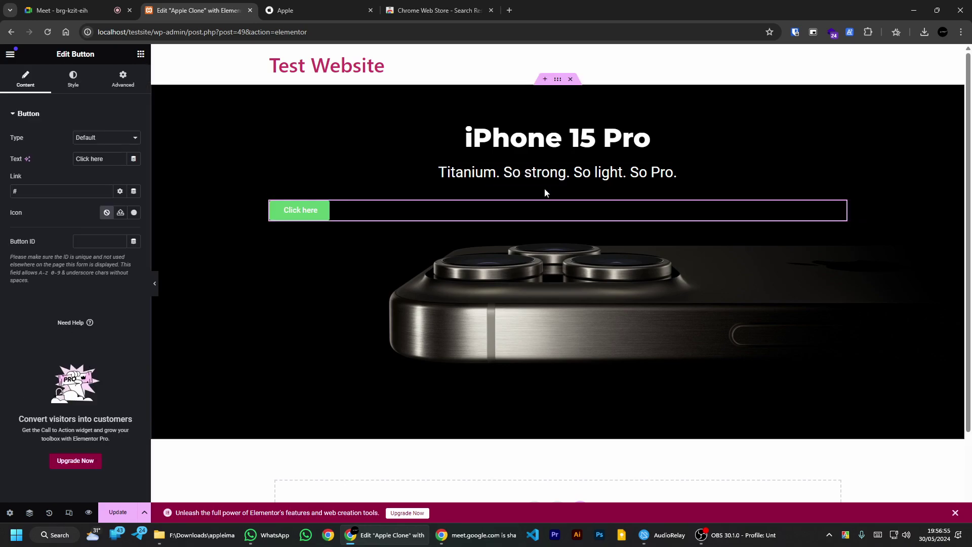
Step: Add a second Button widget below the first and look through the first button's style and content settings
left_click(141, 54)
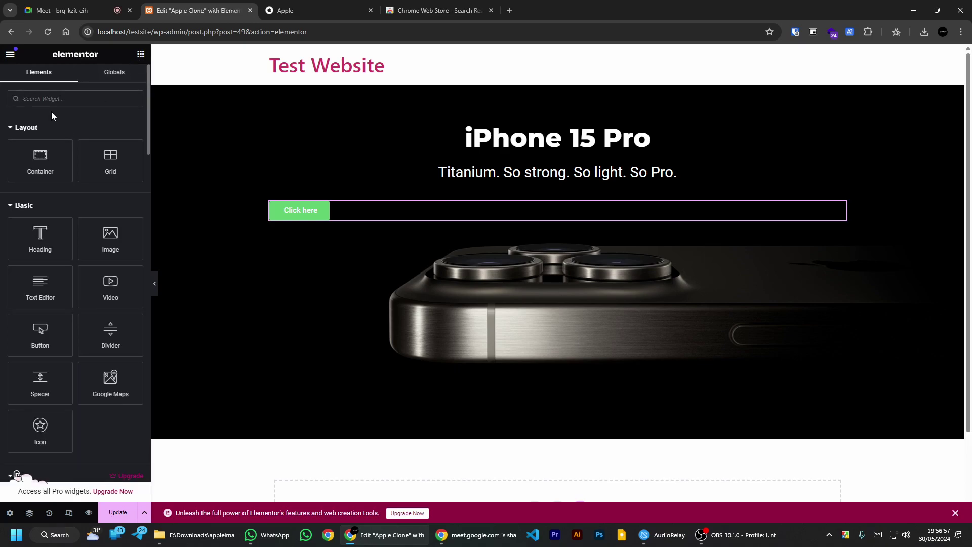
scroll(50, 111, "down", 3)
type("butt")
left_click_drag(43, 135, 538, 225)
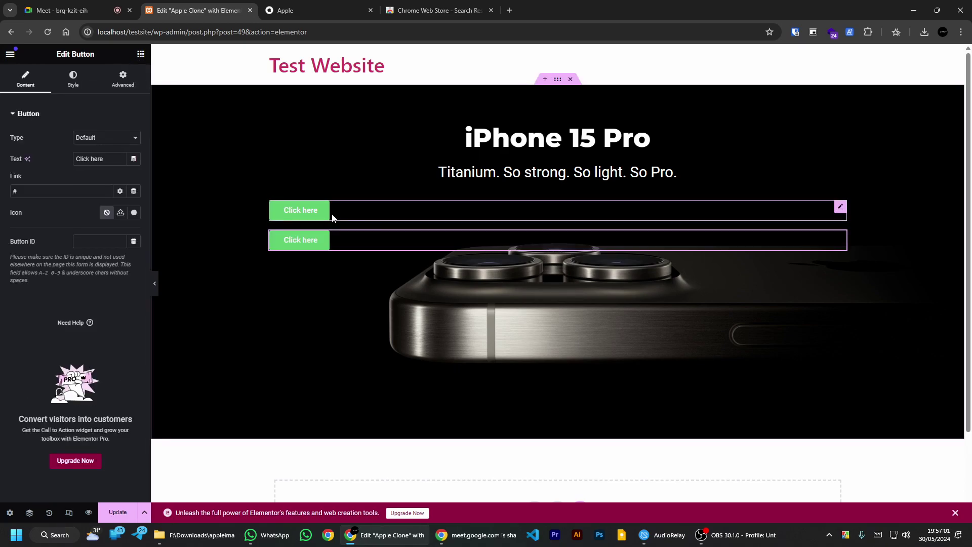
left_click(840, 208)
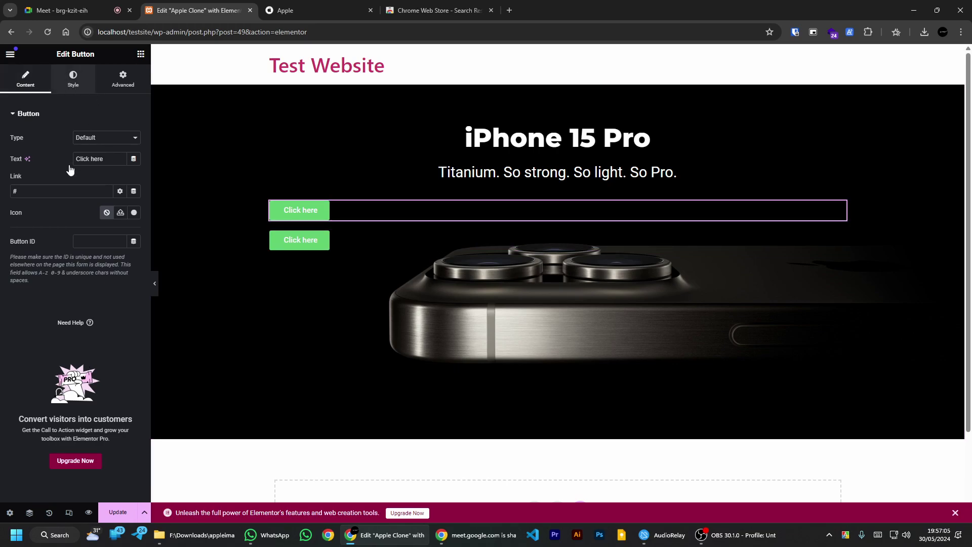
left_click(73, 80)
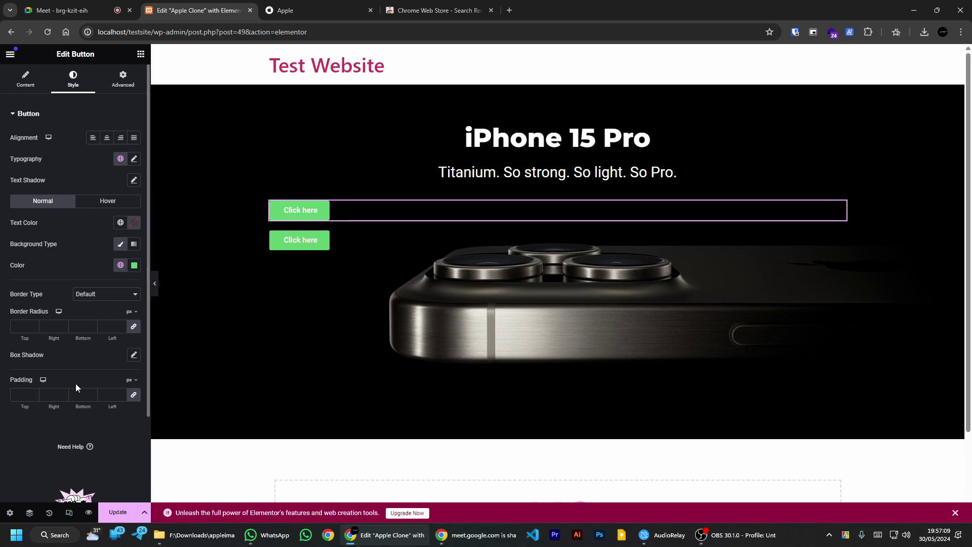
left_click(25, 79)
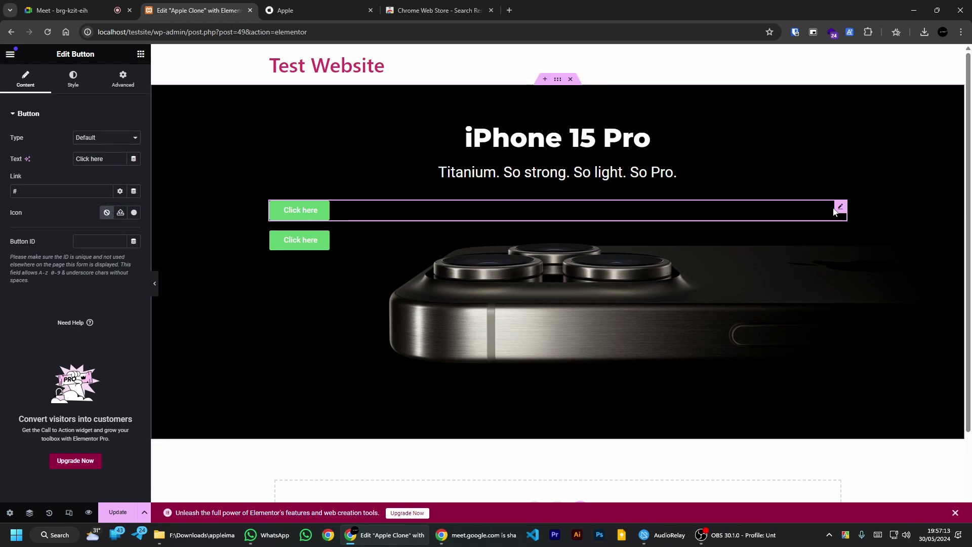
Step: Delete both Click here buttons below the tagline
right_click(839, 210)
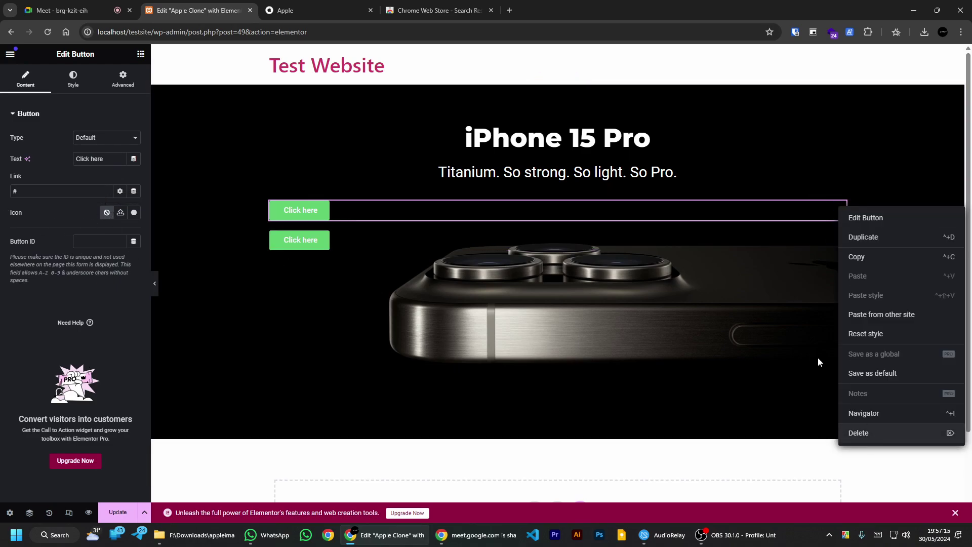
left_click(858, 433)
right_click(840, 208)
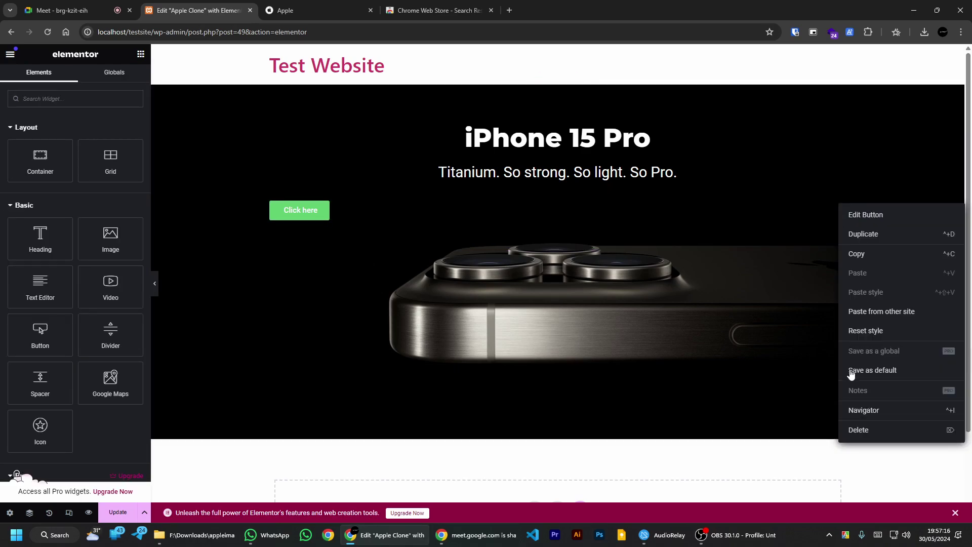
left_click(403, 276)
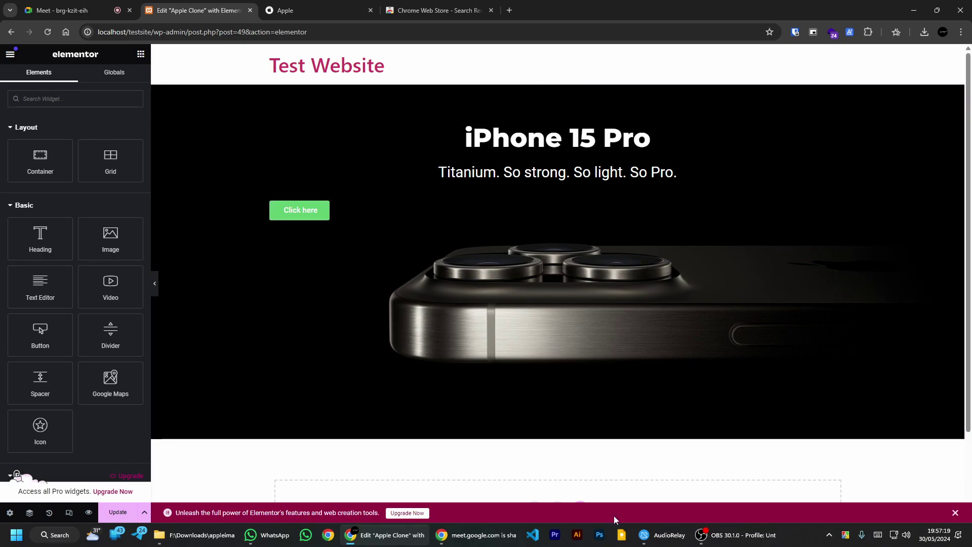
left_click(599, 535)
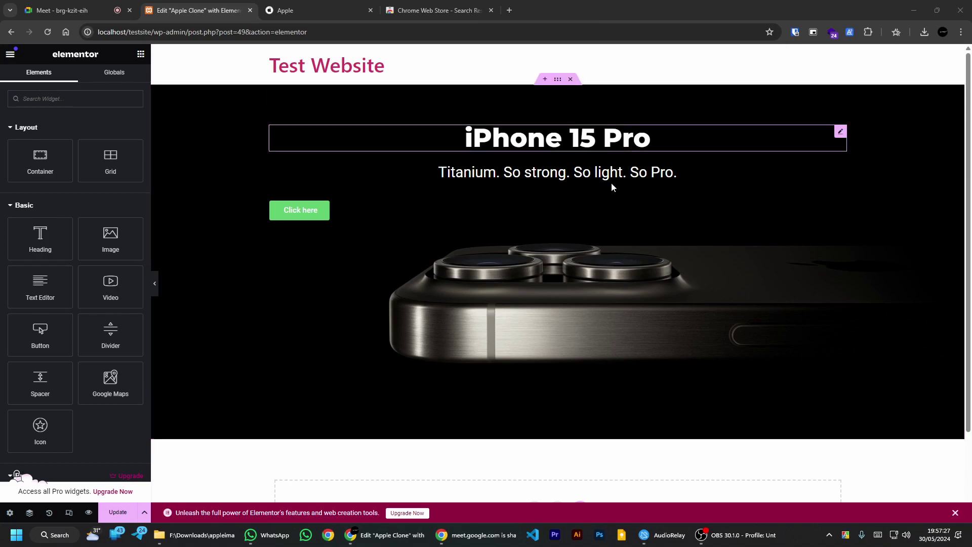
right_click(841, 210)
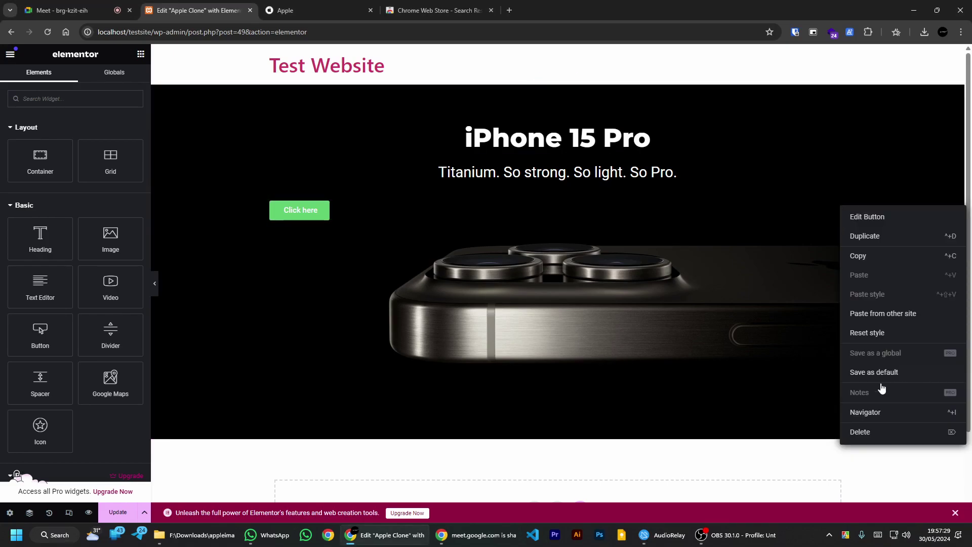
left_click(877, 436)
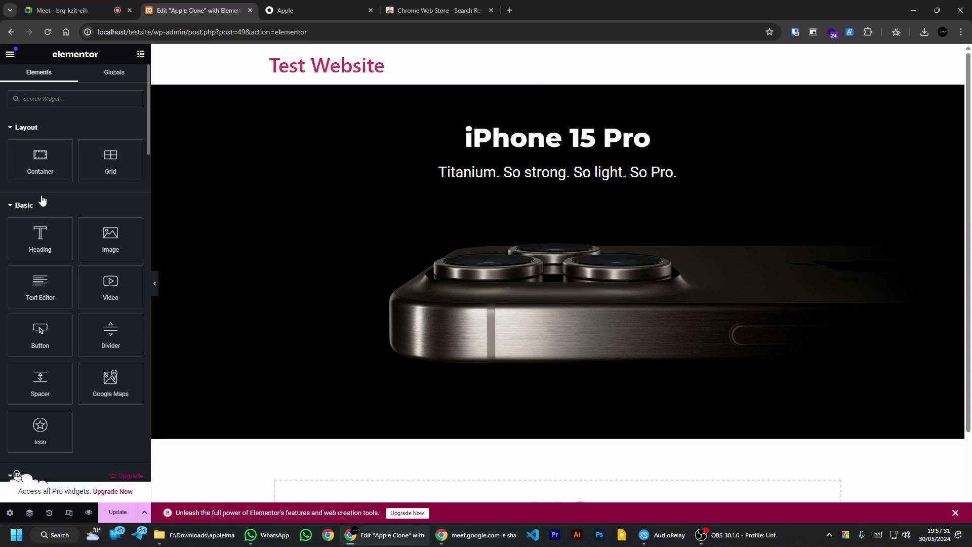
Step: Add a Container below the tagline and set its boxed content width to 50%
left_click_drag(46, 162, 553, 186)
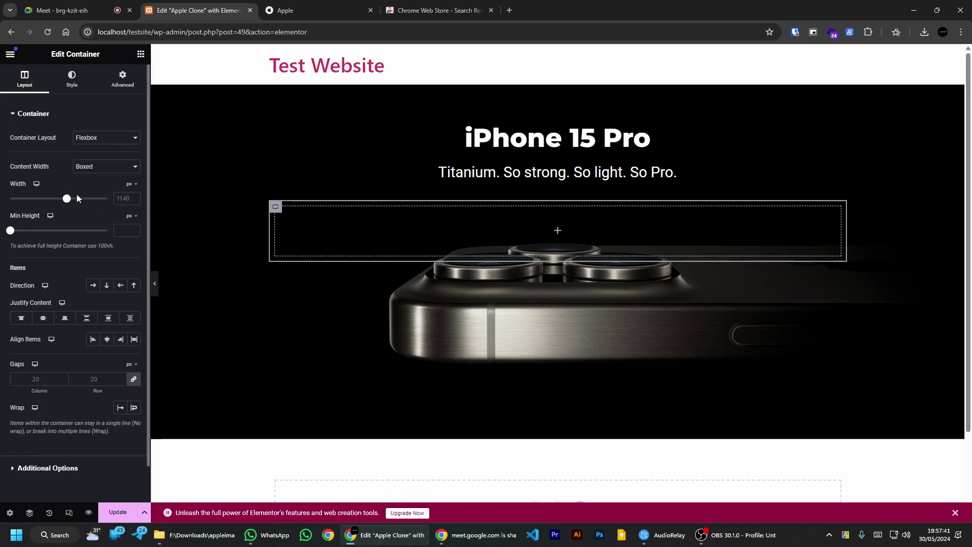
left_click(129, 199)
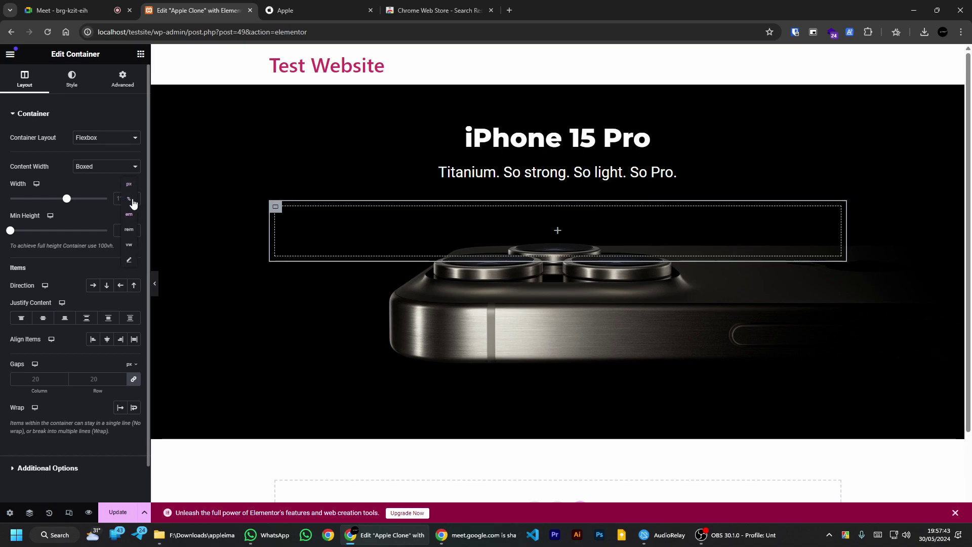
double_click(126, 198)
type("50")
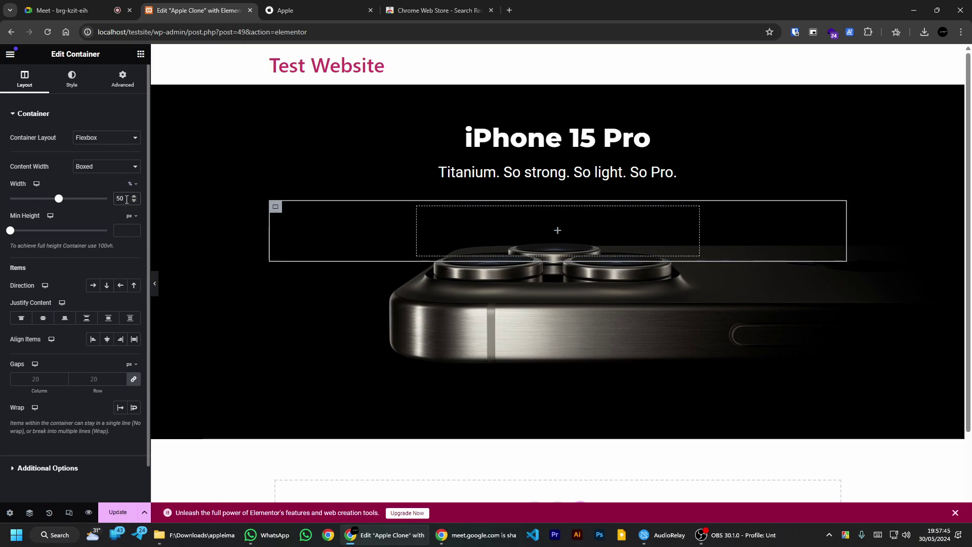
Step: Duplicate the container below the tagline
right_click(277, 207)
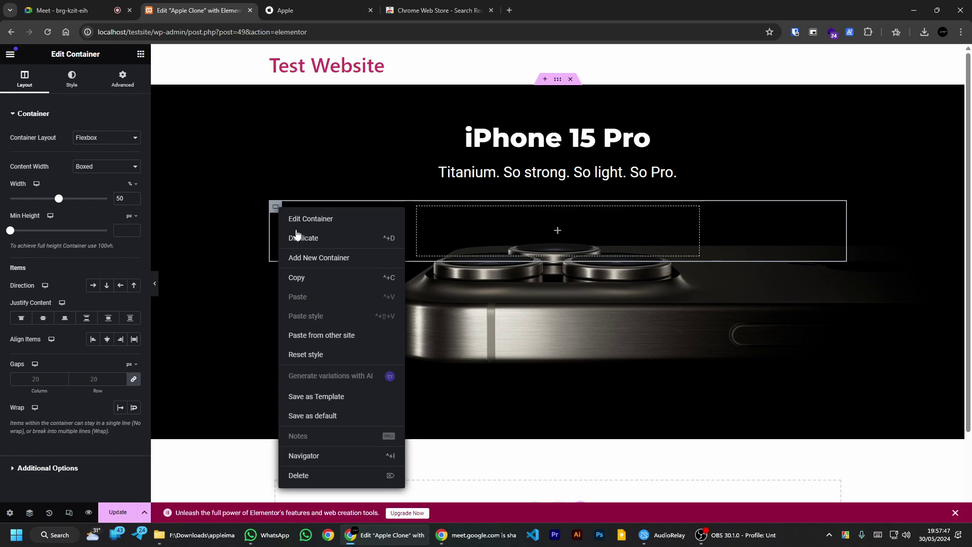
left_click(299, 238)
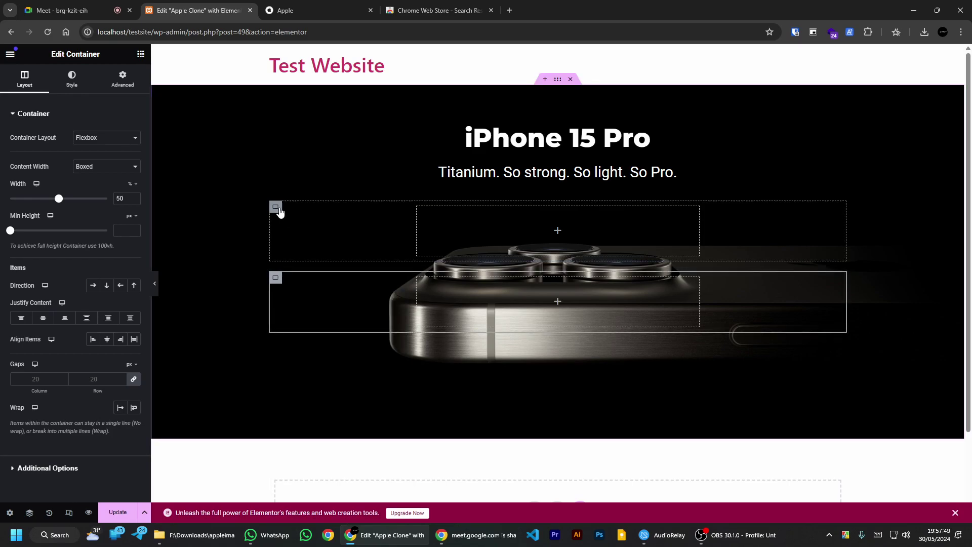
Step: Switch the upper container's layout to Grid and delete the duplicate container below it
left_click(111, 140)
left_click(95, 155)
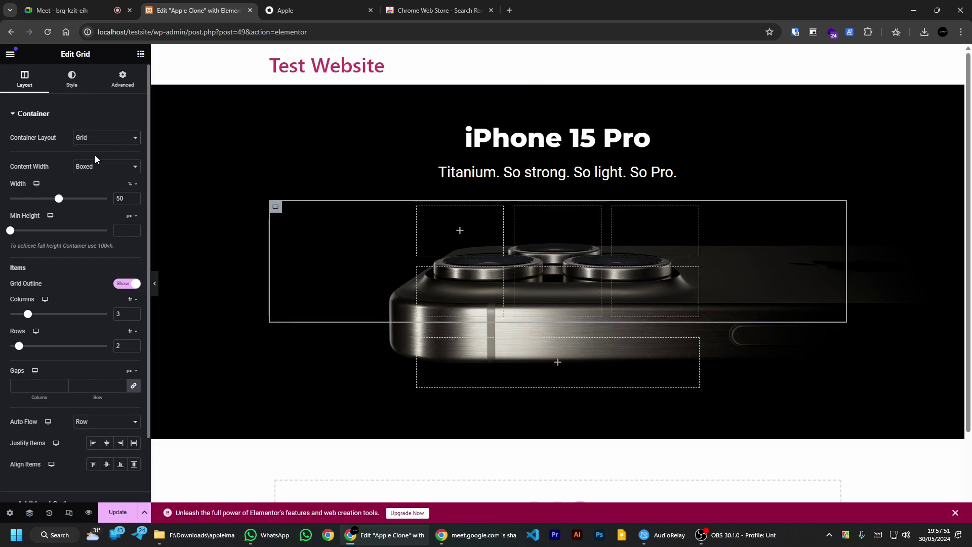
right_click(561, 347)
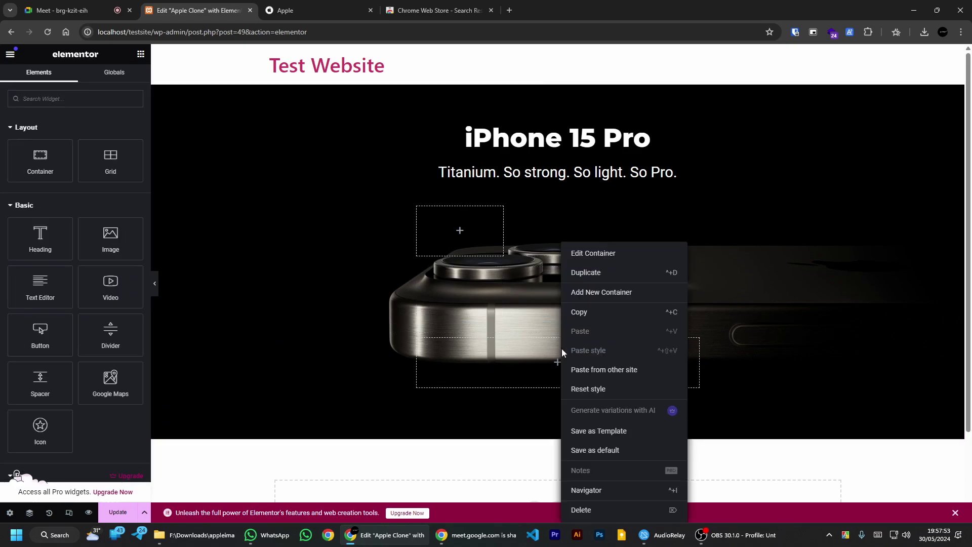
left_click(587, 505)
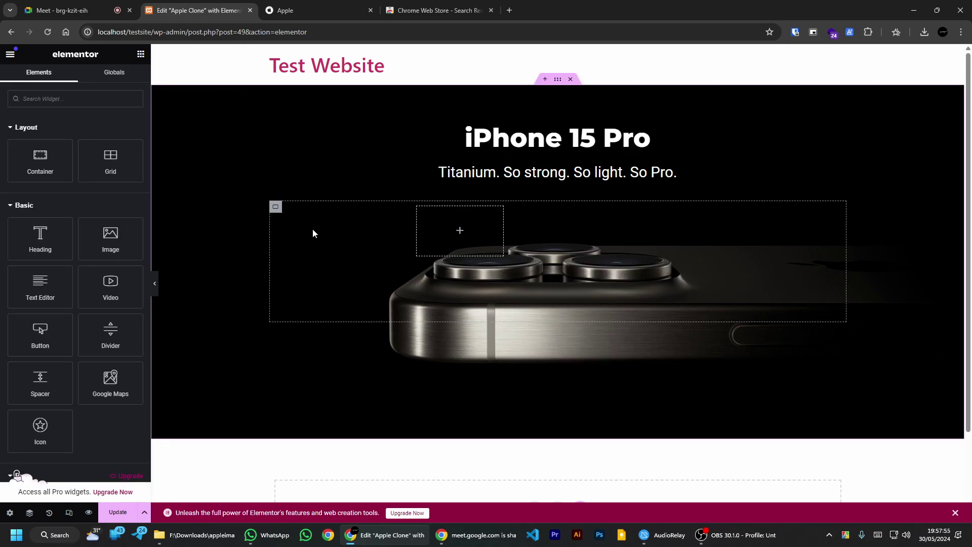
Step: Clear the grid's 50% boxed content width and switch its unit to px
left_click(275, 208)
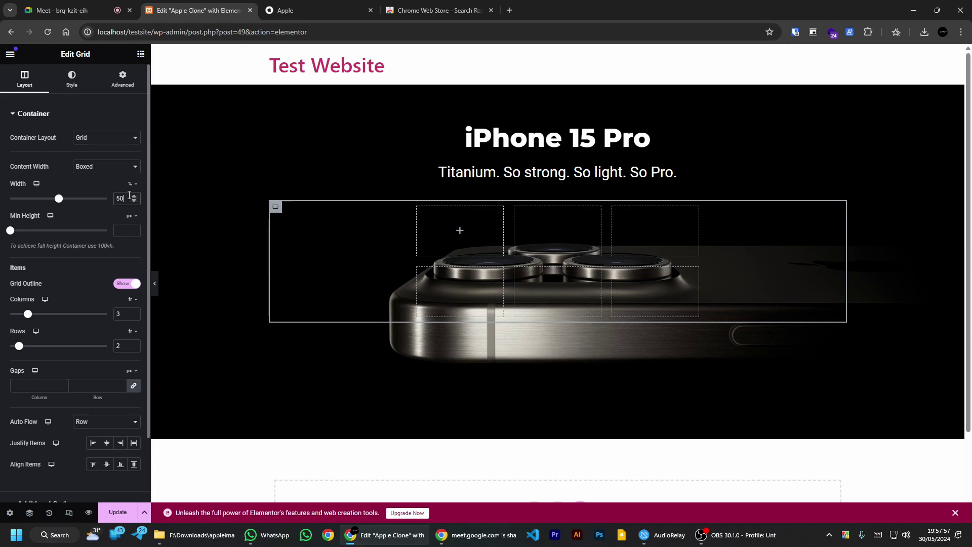
key("BackSpace")
key("BackSpace")
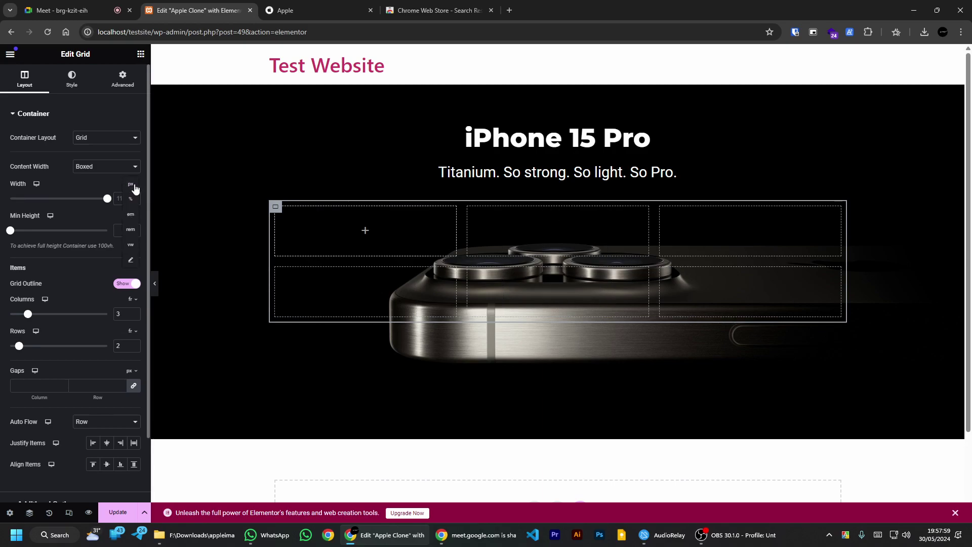
left_click(131, 185)
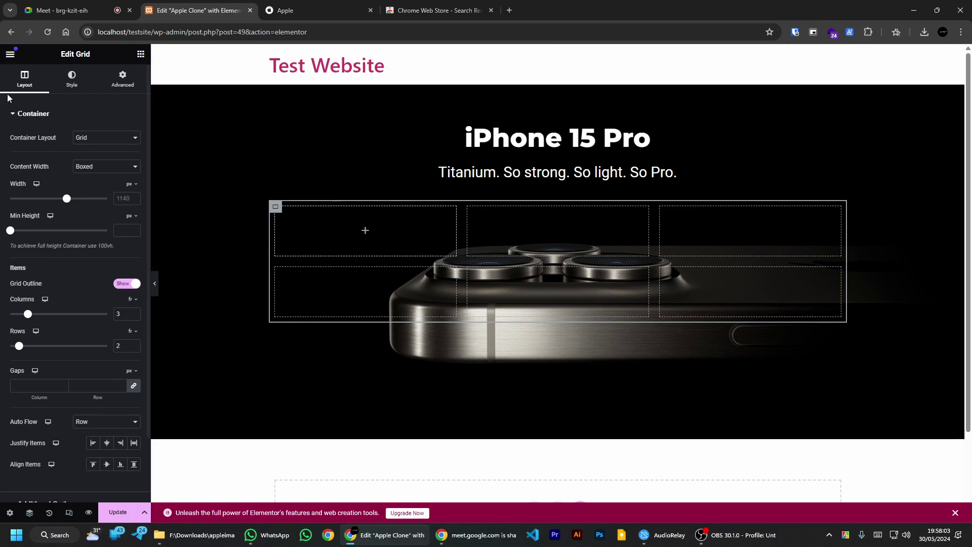
Step: Add a Button widget to each of the first two cells of the grid below the tagline
left_click(141, 54)
left_click_drag(40, 331, 374, 227)
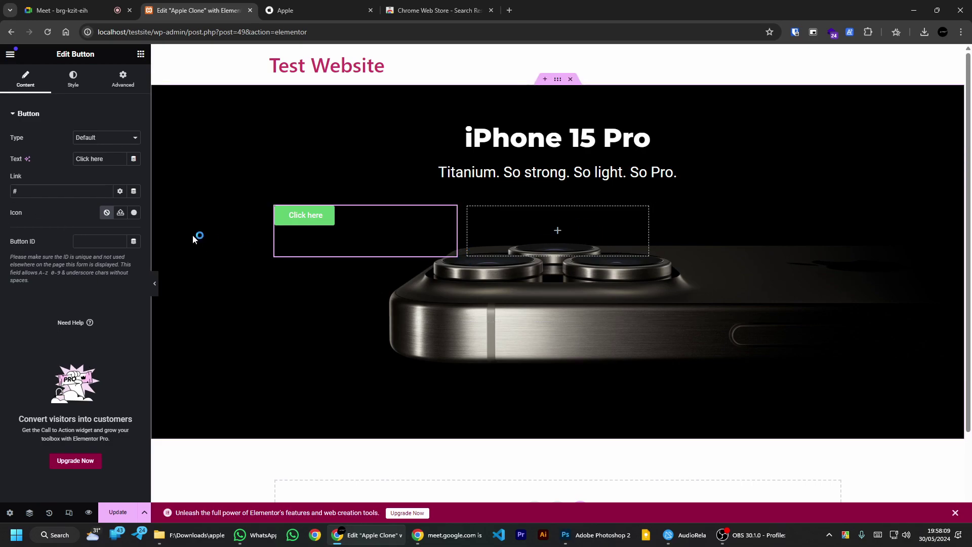
left_click(140, 55)
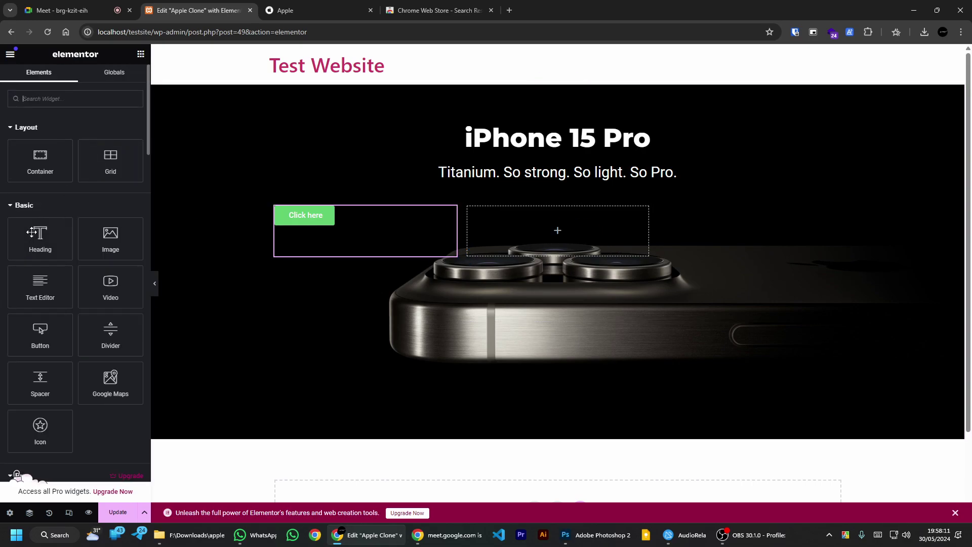
left_click_drag(40, 331, 557, 227)
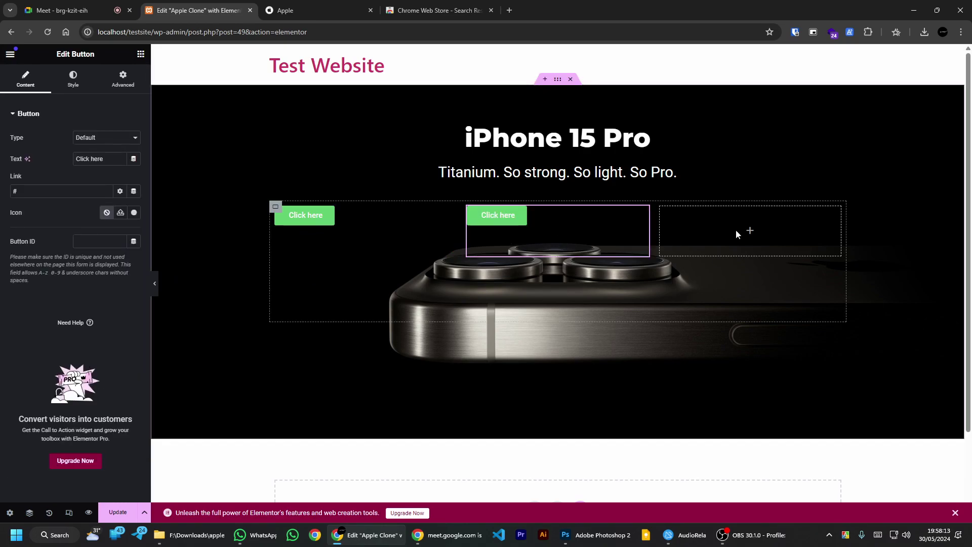
Step: Reduce the grid holding the two Click here buttons to 2 columns and 1 row
left_click(276, 207)
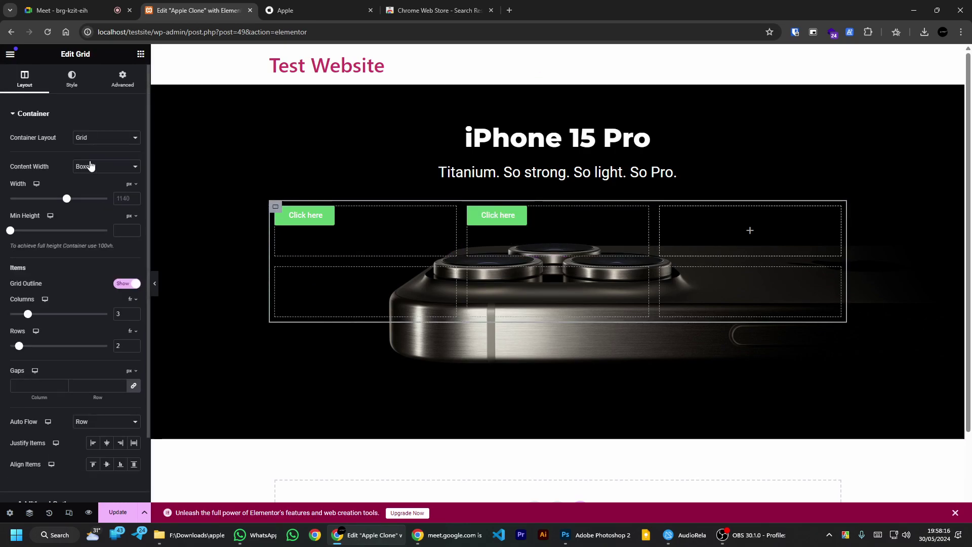
left_click(134, 317)
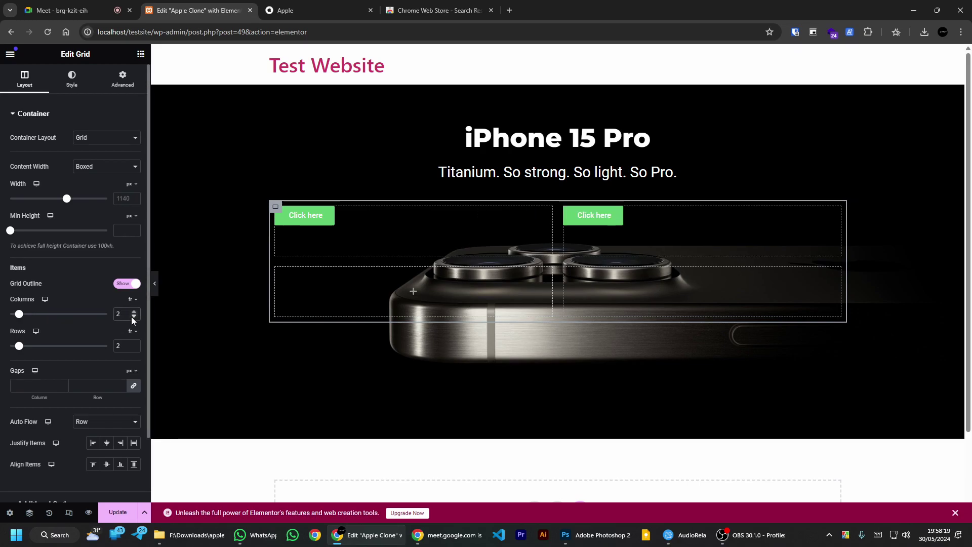
left_click(134, 348)
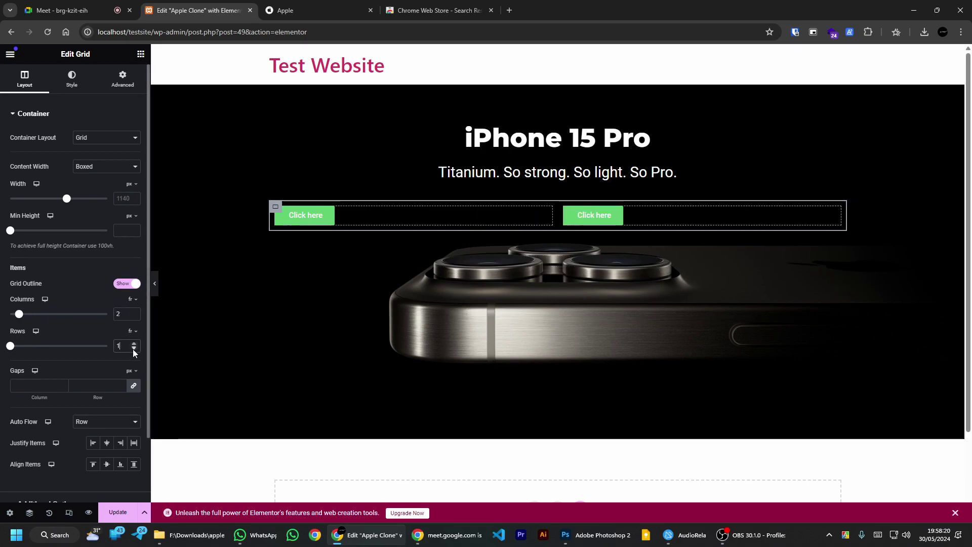
Step: Delete the grid with its two buttons and add a new Grid below the tagline
right_click(276, 207)
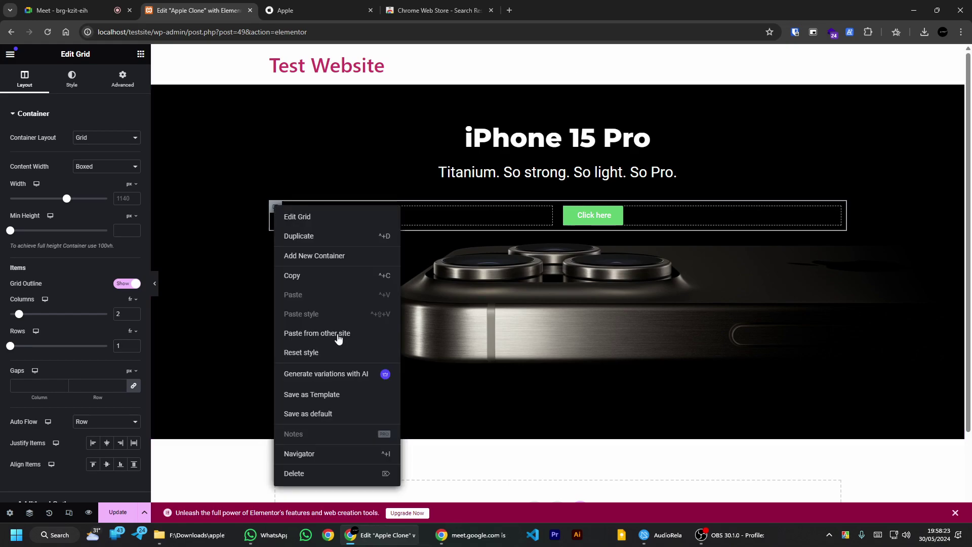
left_click(340, 473)
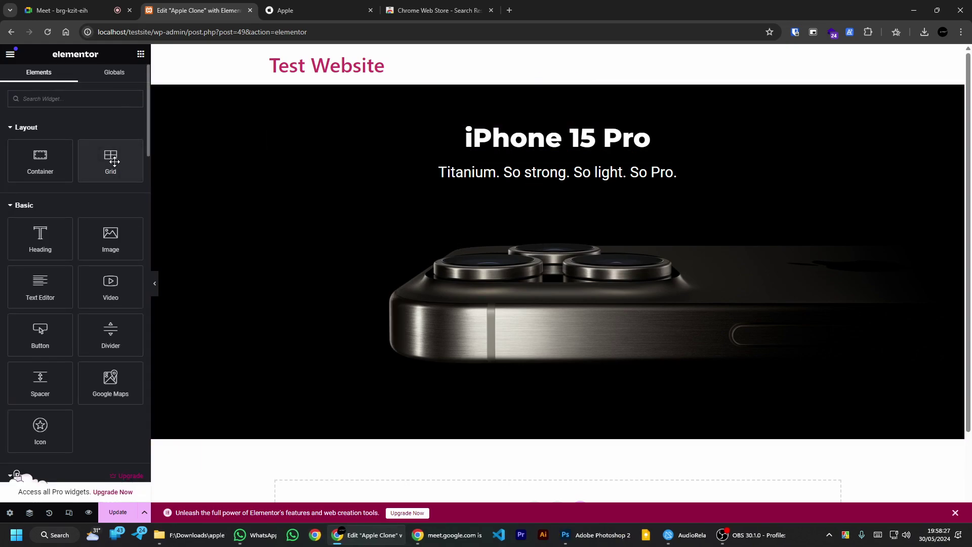
left_click_drag(106, 158, 466, 189)
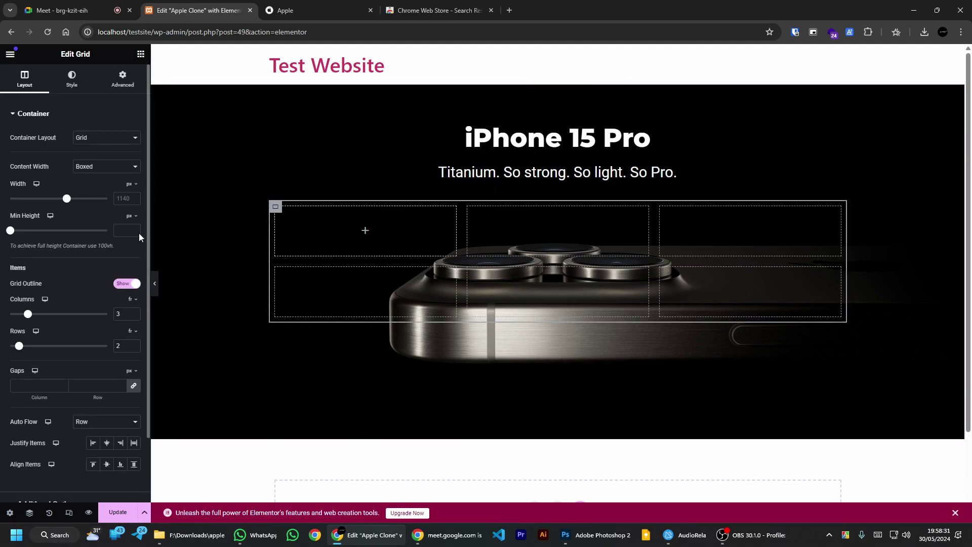
Step: Check the button row on apple.com and set the new empty grid to 2 columns and 1 row
left_click(358, 6)
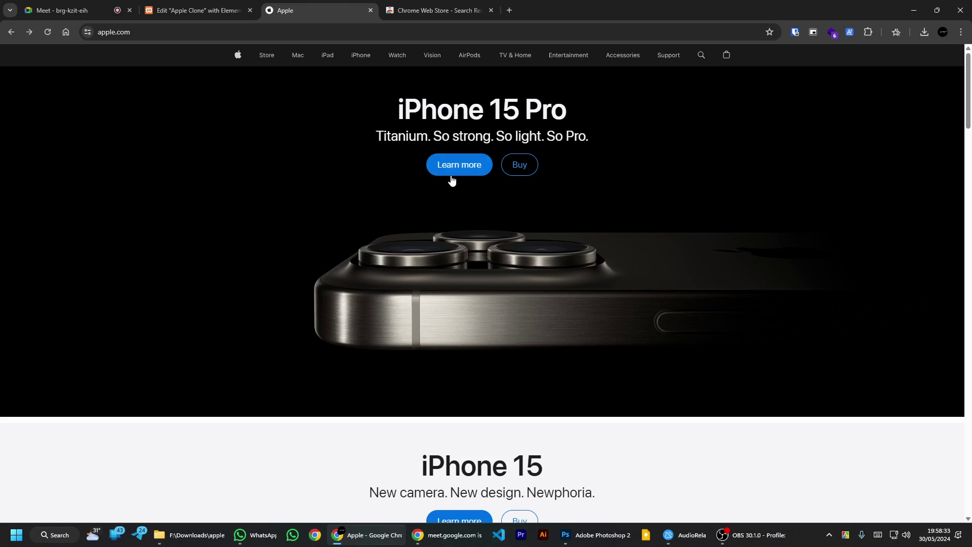
left_click(216, 8)
left_click(135, 318)
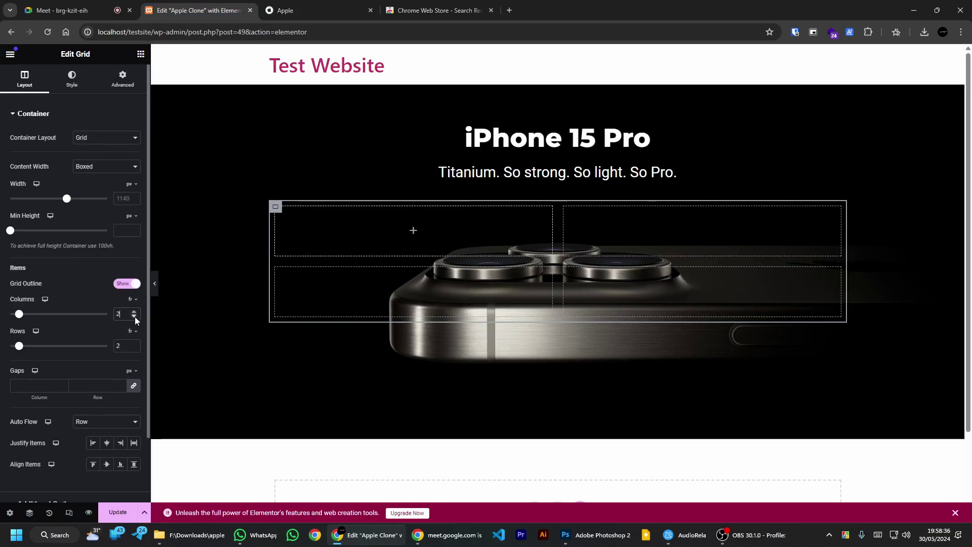
left_click(135, 349)
Step: Add a Button widget to the new grid's first cell
left_click(140, 54)
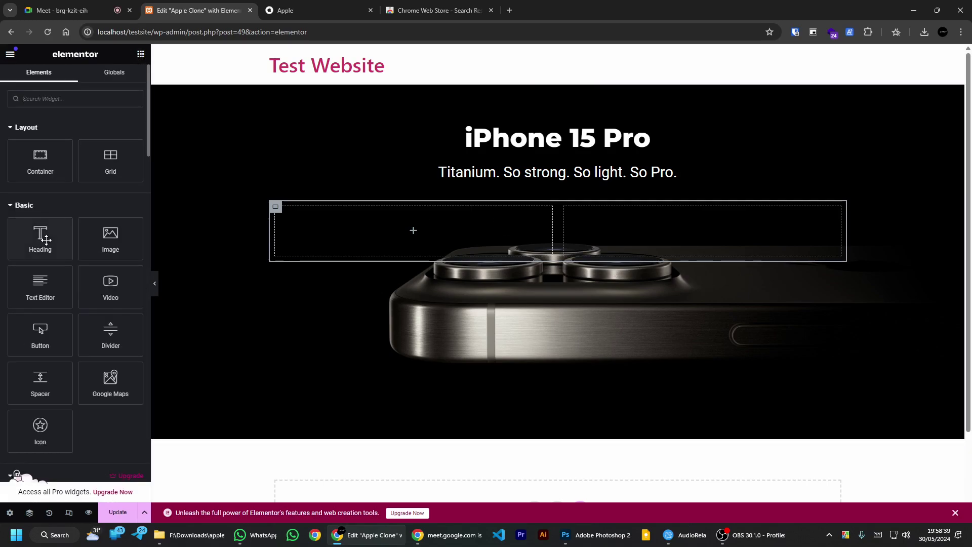
left_click_drag(42, 332, 344, 220)
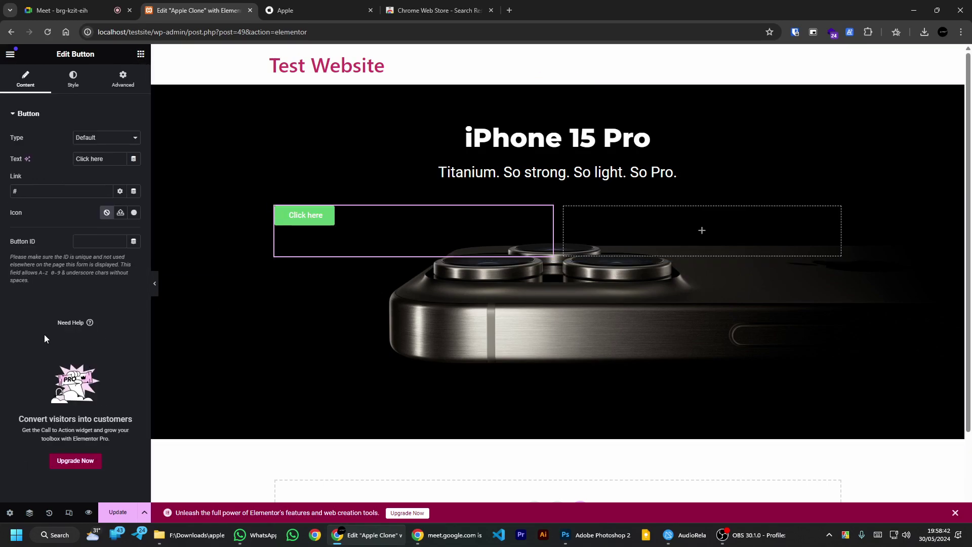
left_click(140, 54)
left_click(548, 215)
Step: Switch to the apple.com page and sample the Learn more button's blue, 0077ec, with the system color picker
left_click(353, 4)
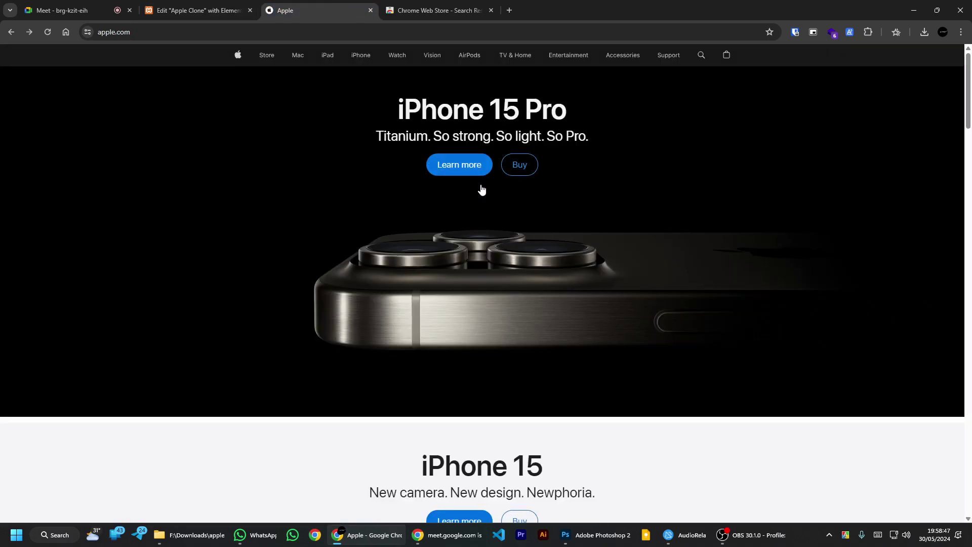
key("super+shift+c")
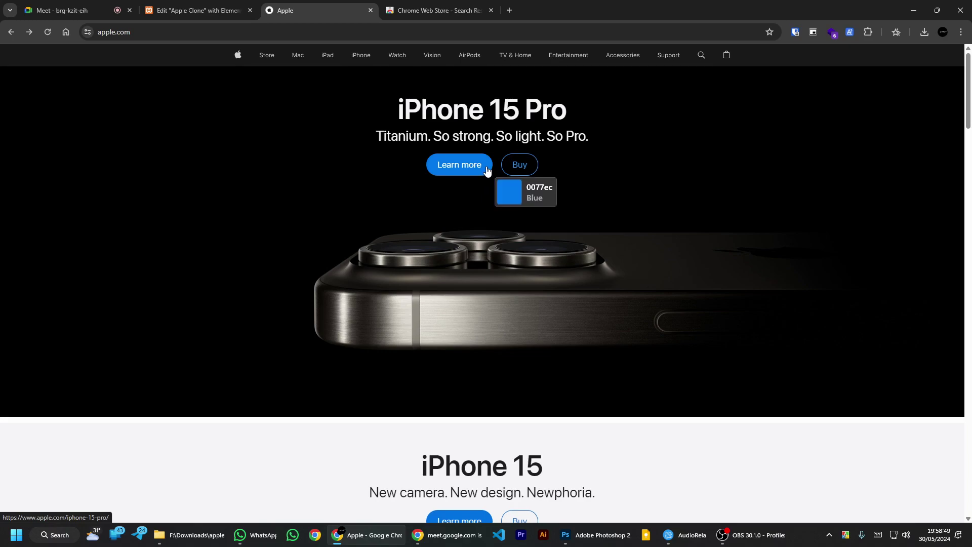
left_click(487, 170)
left_click(585, 173)
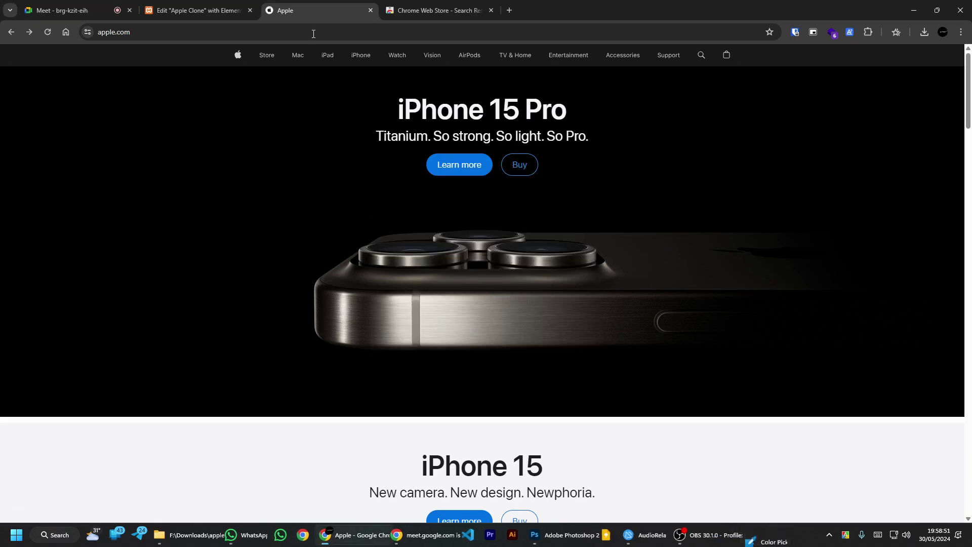
Step: Back in the Elementor editor, set the Click here button's normal background color to 0077ec
left_click(197, 10)
left_click(76, 86)
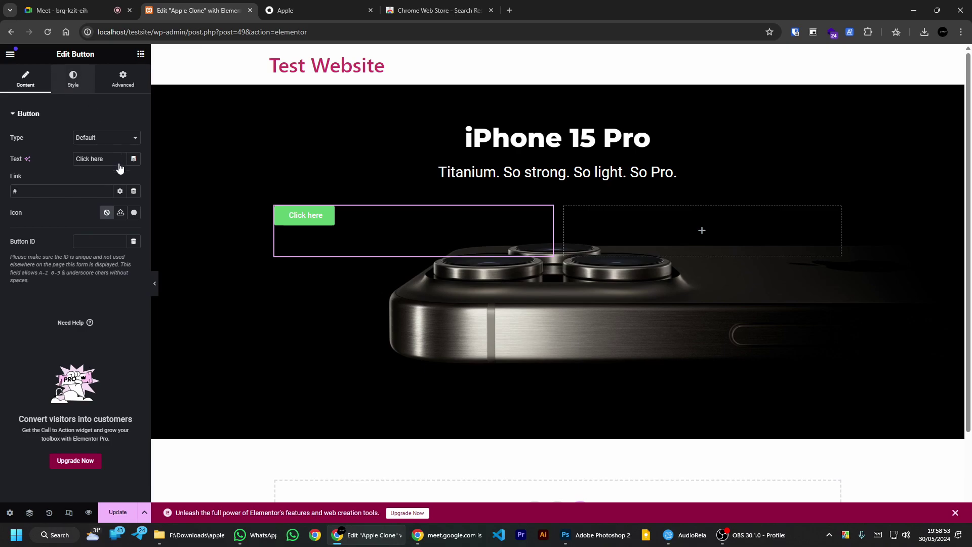
left_click(134, 267)
key("ctrl+v")
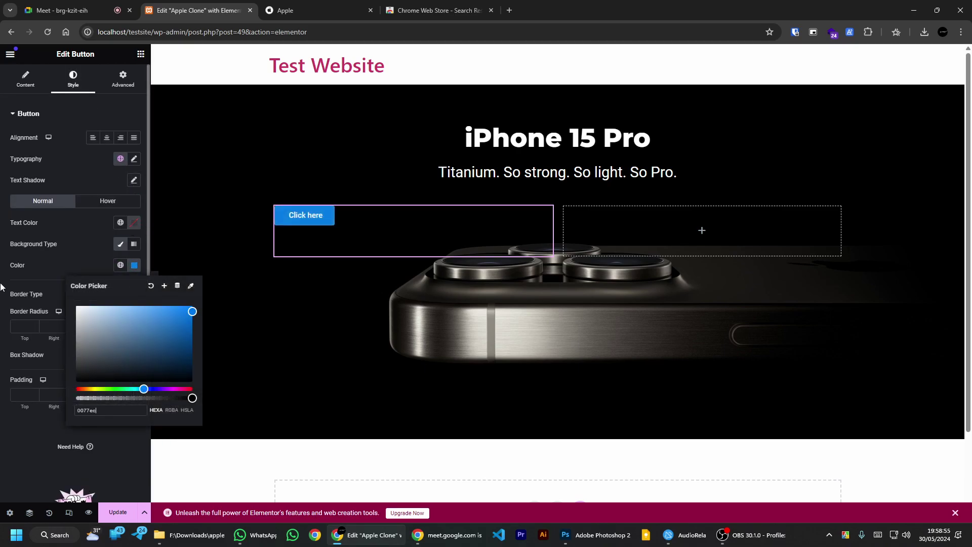
left_click(134, 266)
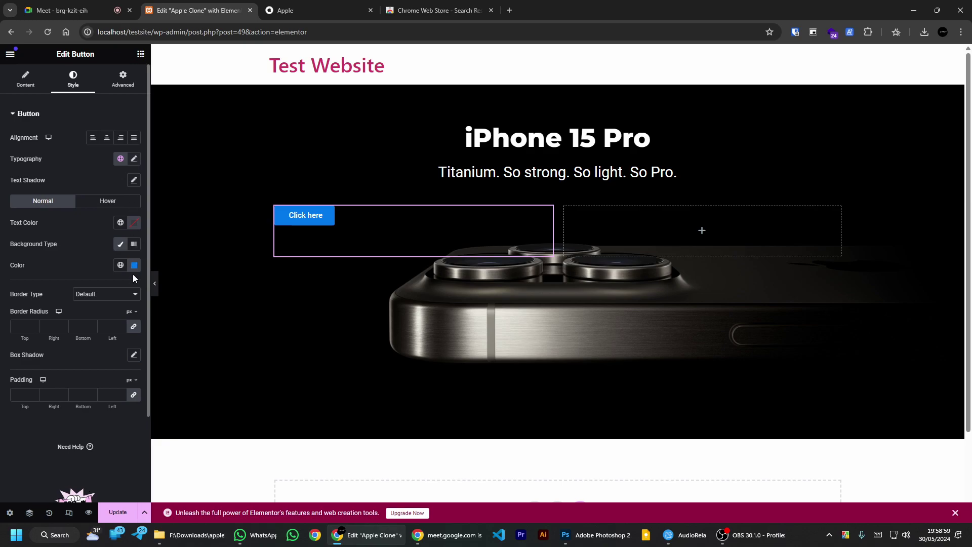
Step: Set the Click here button's typography weight to 400 (Normal)
left_click(134, 159)
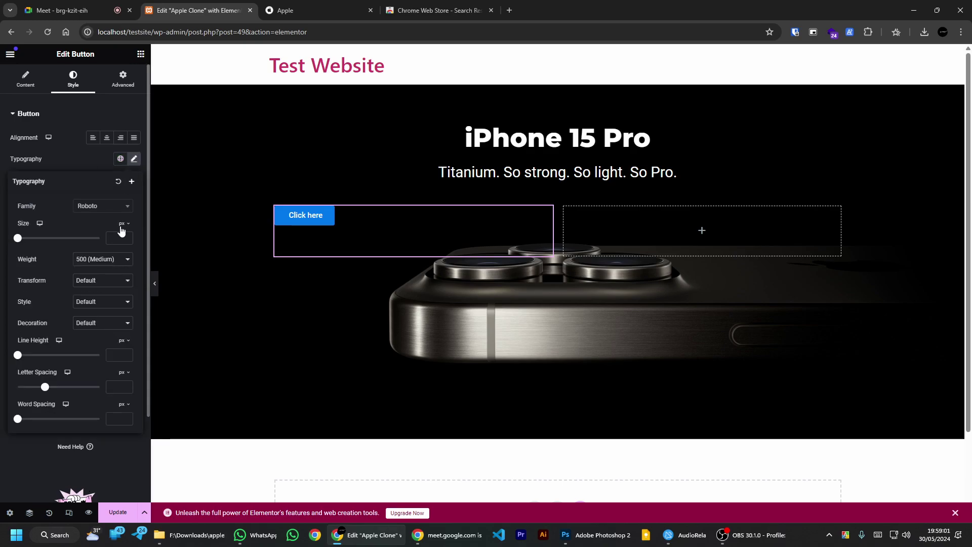
left_click(112, 259)
left_click(96, 294)
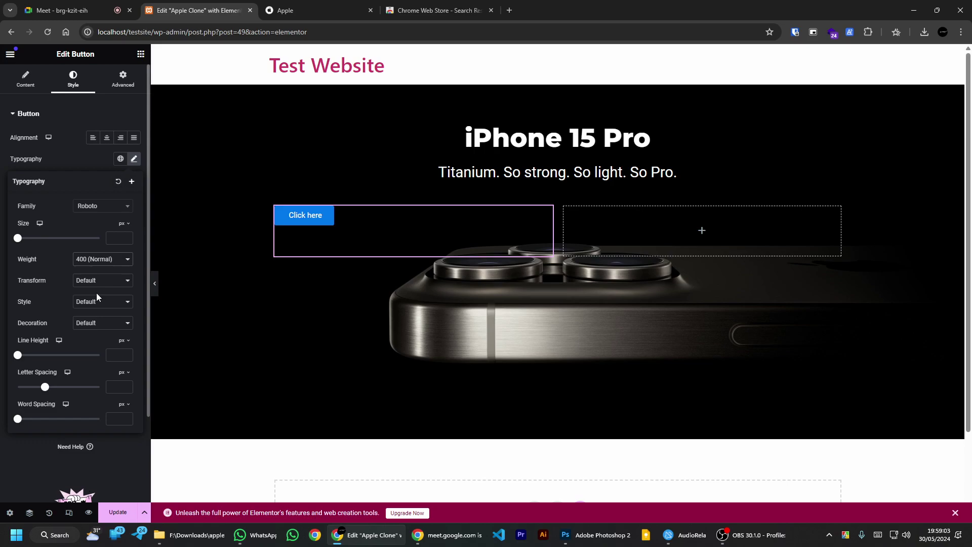
left_click(1, 242)
Step: Set the Click here button's border radius to 50 px on all corners
left_click(32, 327)
type("1")
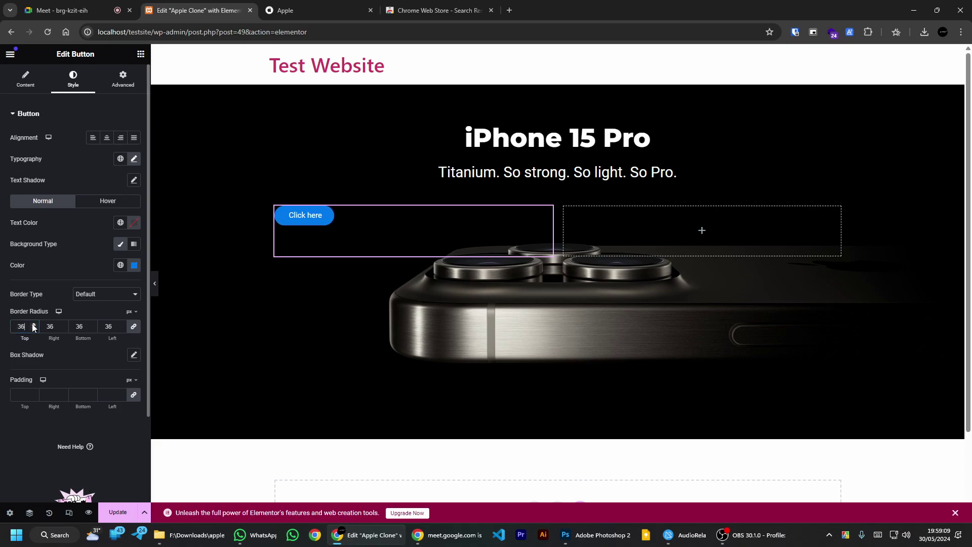
key("BackSpace")
key("BackSpace")
type("50")
Step: Check the apple.com button's hover effect and give the Click here button a lighter blue hover background, #2492FF
left_click(304, 10)
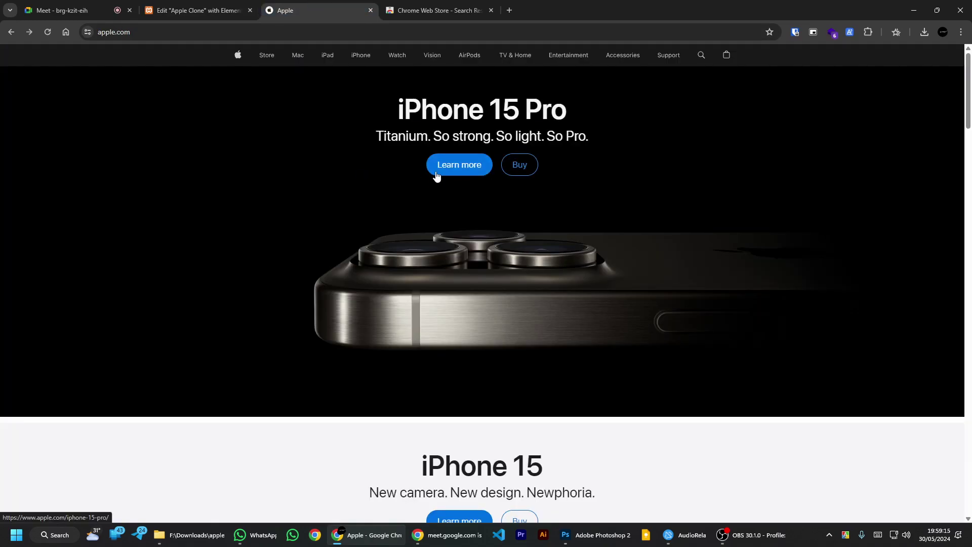
left_click(197, 10)
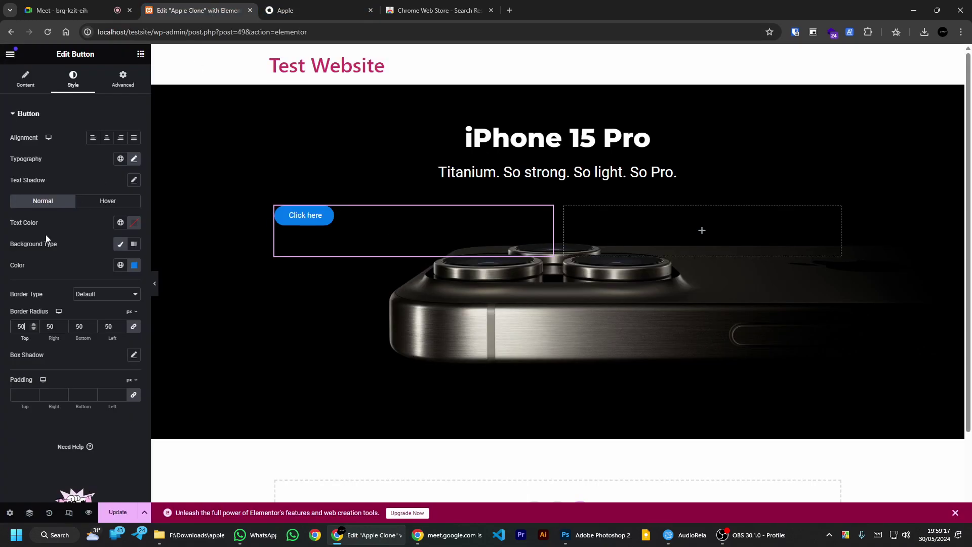
left_click(108, 200)
left_click(133, 266)
key("ctrl+v")
left_click_drag(178, 308, 176, 306)
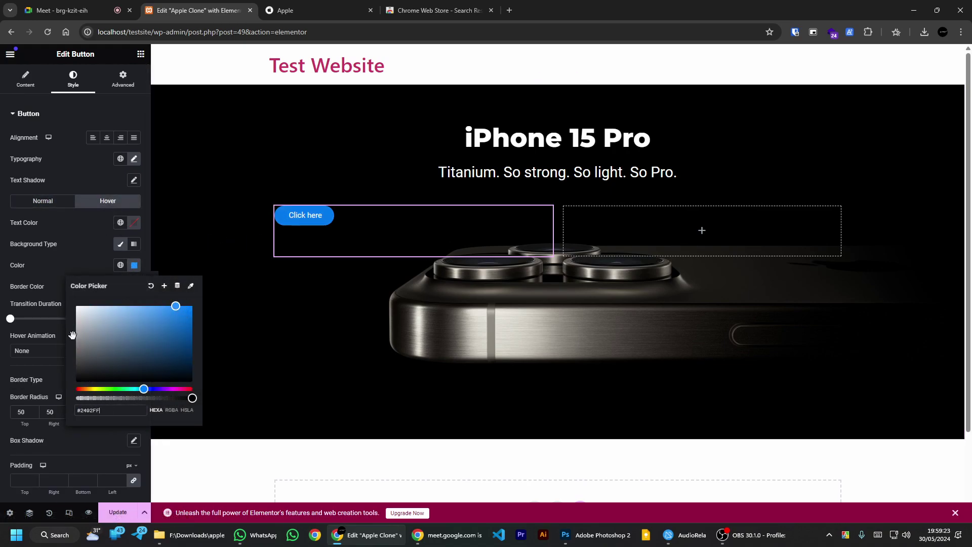
left_click(218, 207)
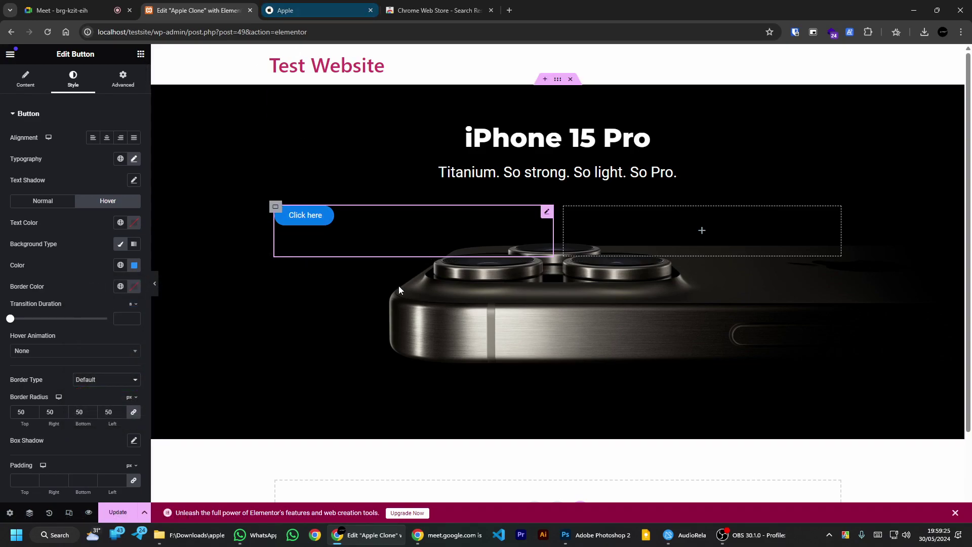
Step: Check the label on apple.com and change the Click here button's text to "Learn More"
left_click(306, 10)
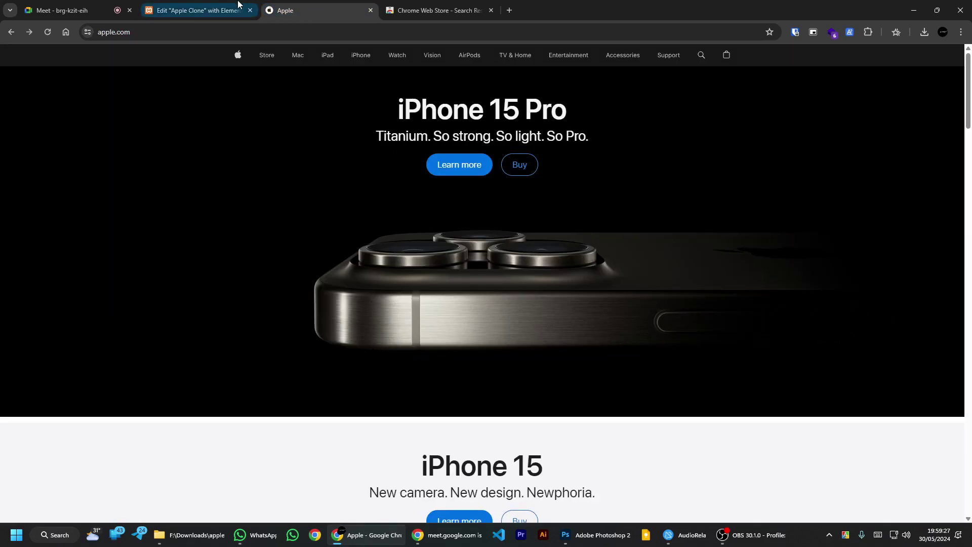
left_click(197, 10)
left_click(26, 82)
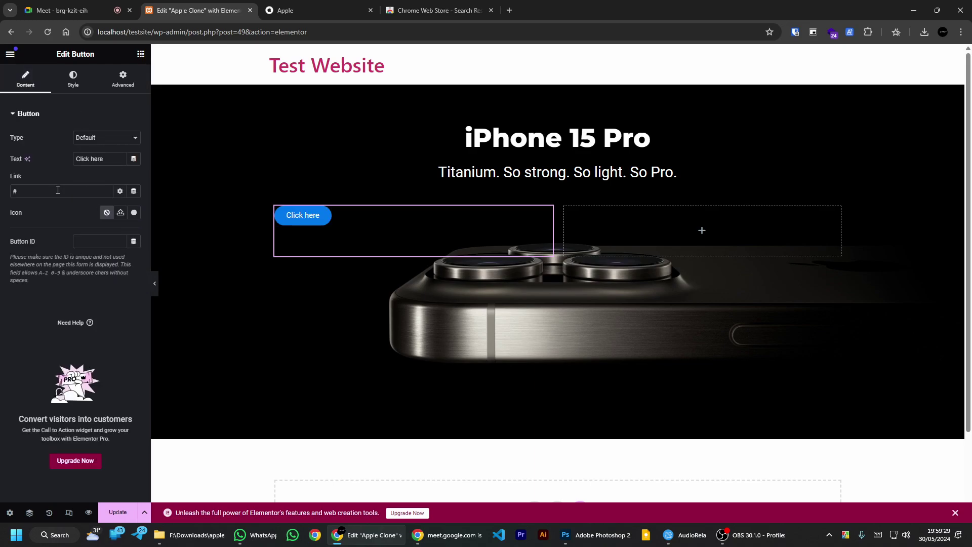
type("learn orel")
key("BackSpace")
type("Learn More")
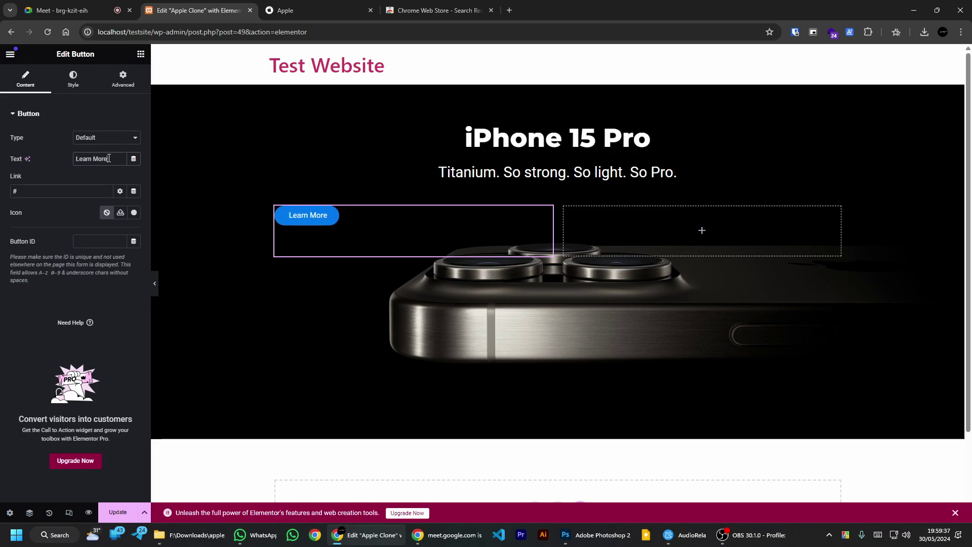
Step: Check the button placement on apple.com and align the Learn More button to the right of its column
left_click(303, 10)
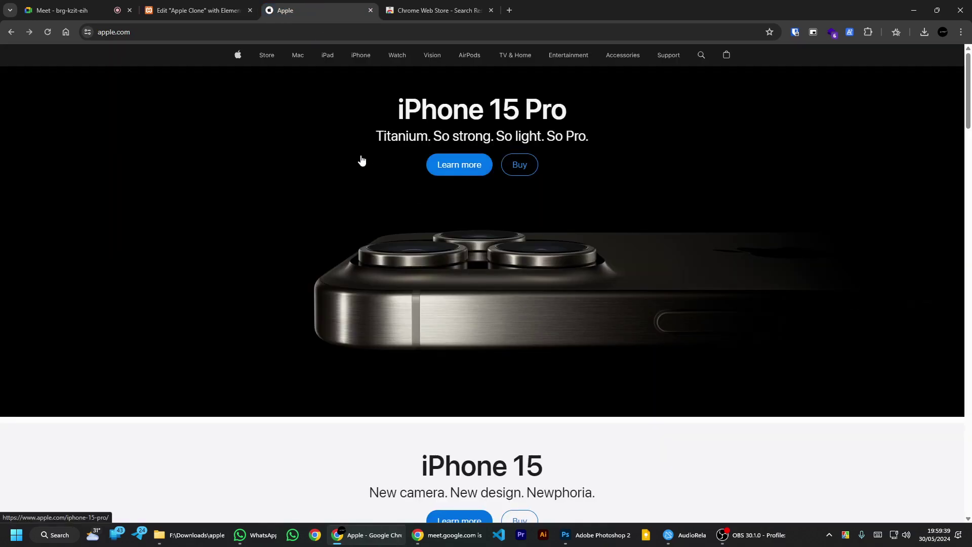
left_click(196, 7)
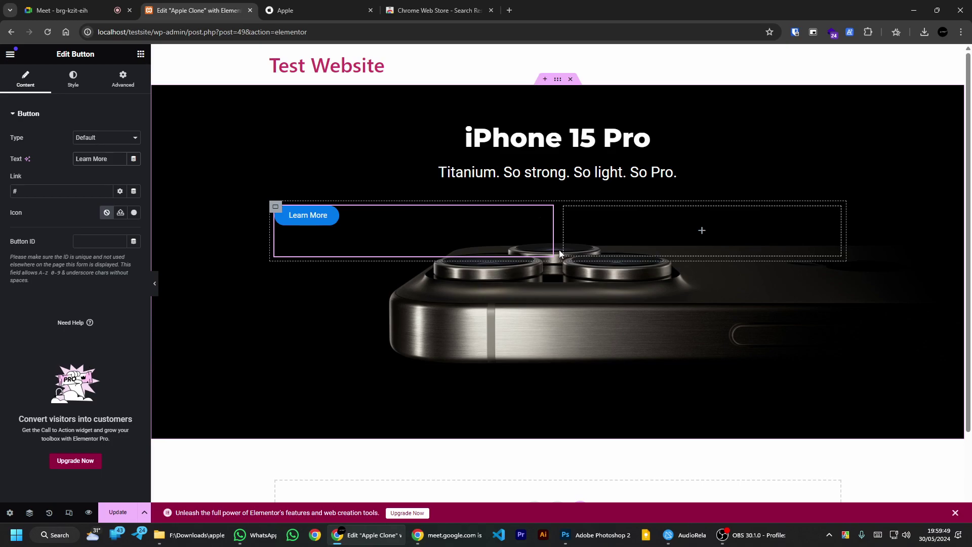
left_click(73, 80)
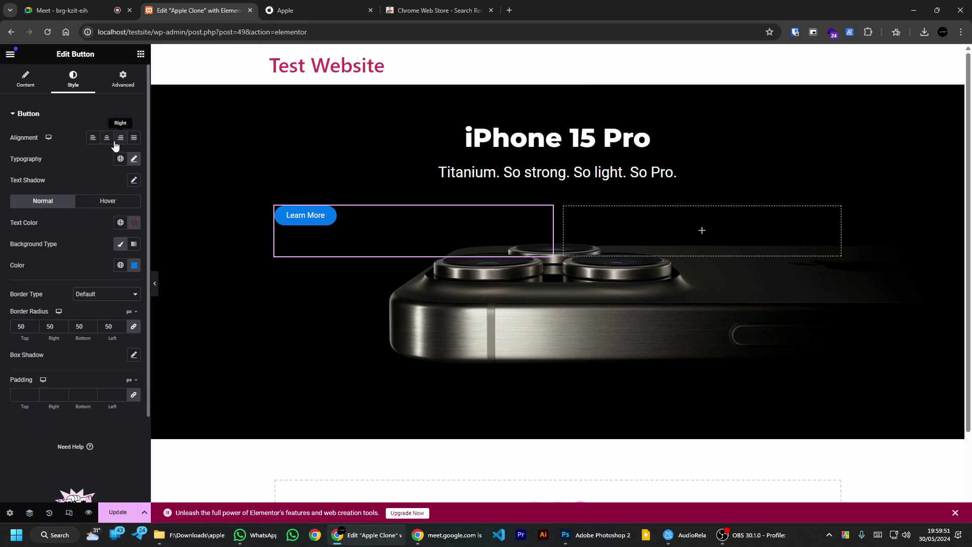
left_click(121, 141)
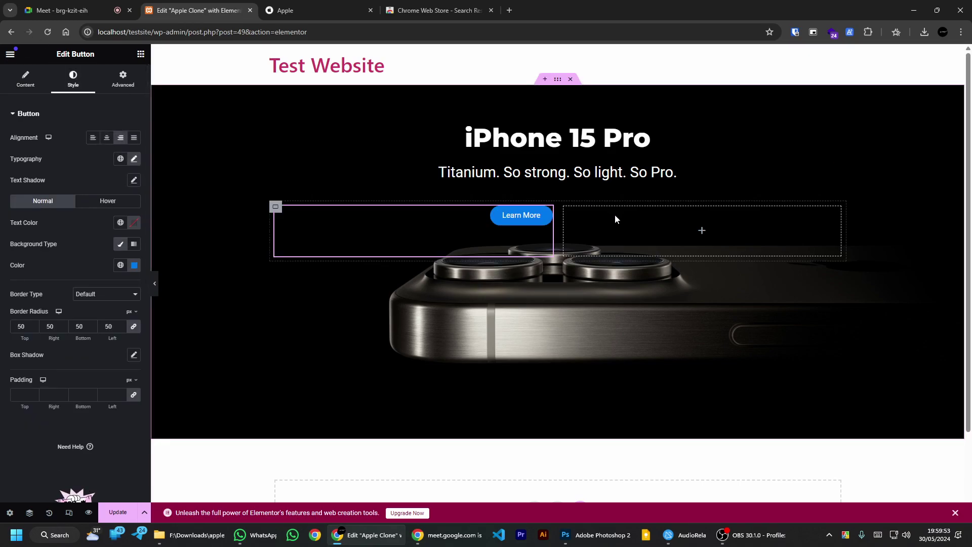
Step: Copy the Learn More button into the empty second column and align the copy to the left
right_click(518, 219)
left_click(541, 250)
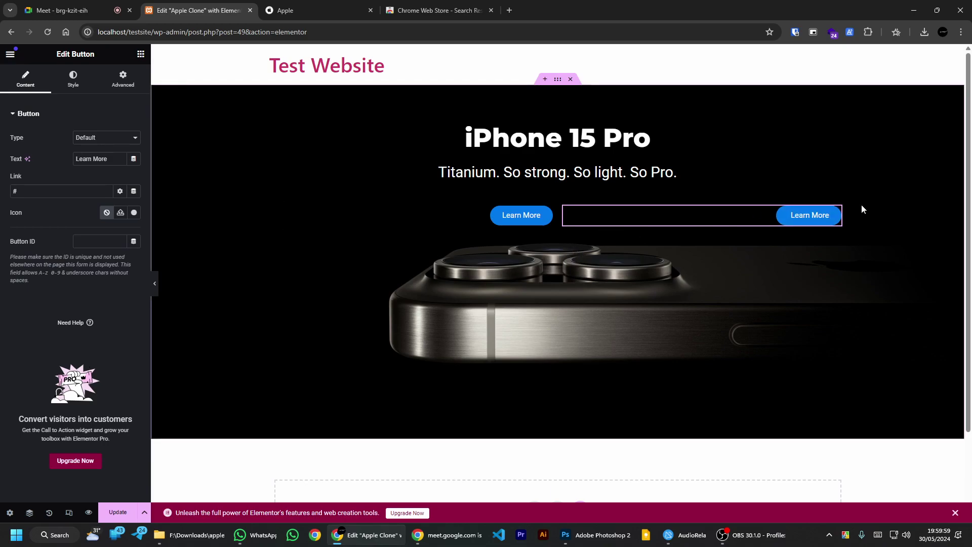
left_click(73, 77)
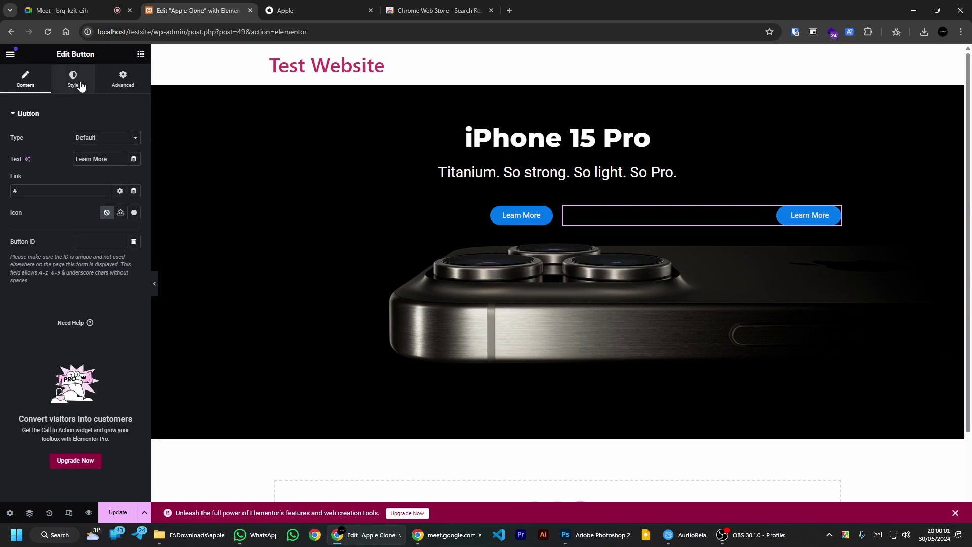
left_click(91, 138)
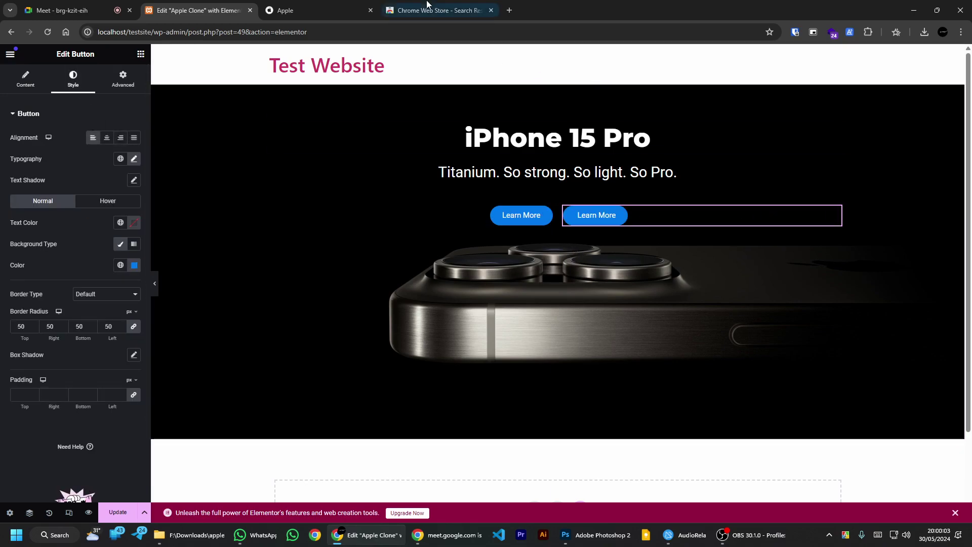
Step: Check the Buy button on apple.com and give the copied button a solid 2 px border in the matching blue
left_click(319, 10)
left_click(198, 10)
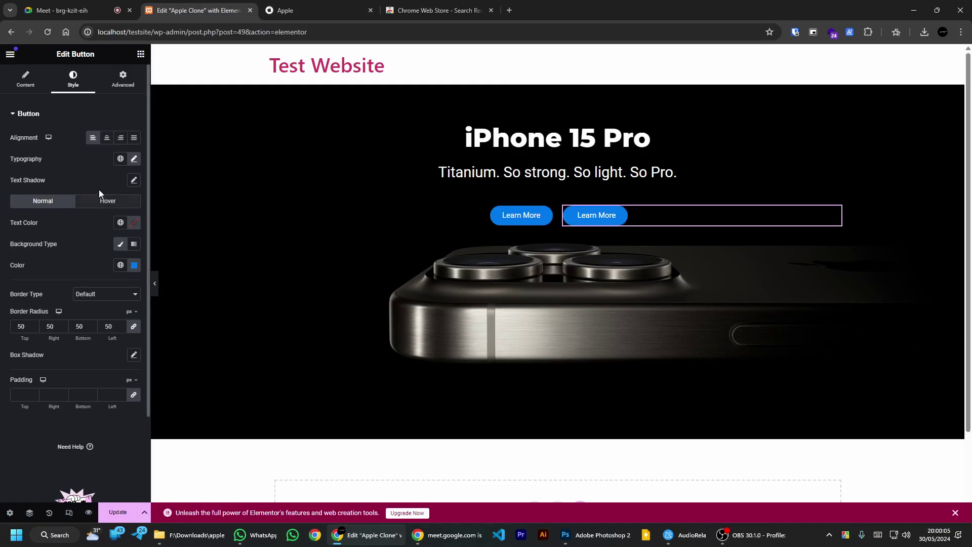
left_click(94, 297)
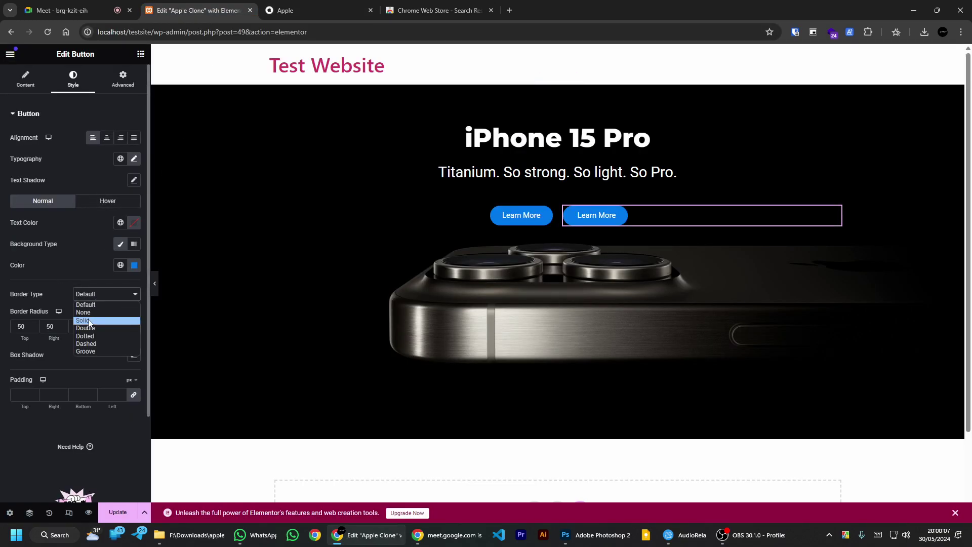
left_click(89, 320)
left_click(30, 326)
type("2")
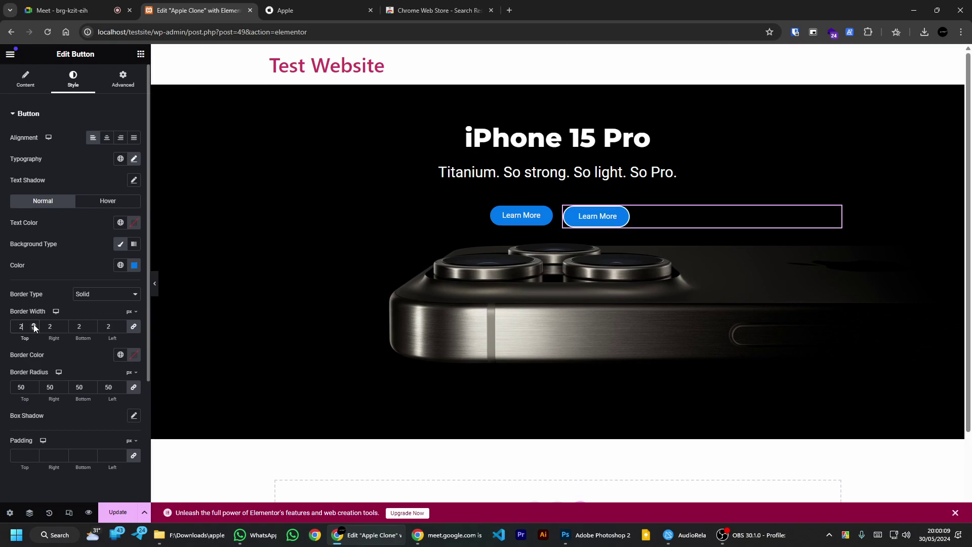
left_click(133, 355)
left_click(144, 474)
Step: Compare with apple.com's Buy button and set the copied button's text colour to the same blue
left_click(348, 6)
left_click(228, 8)
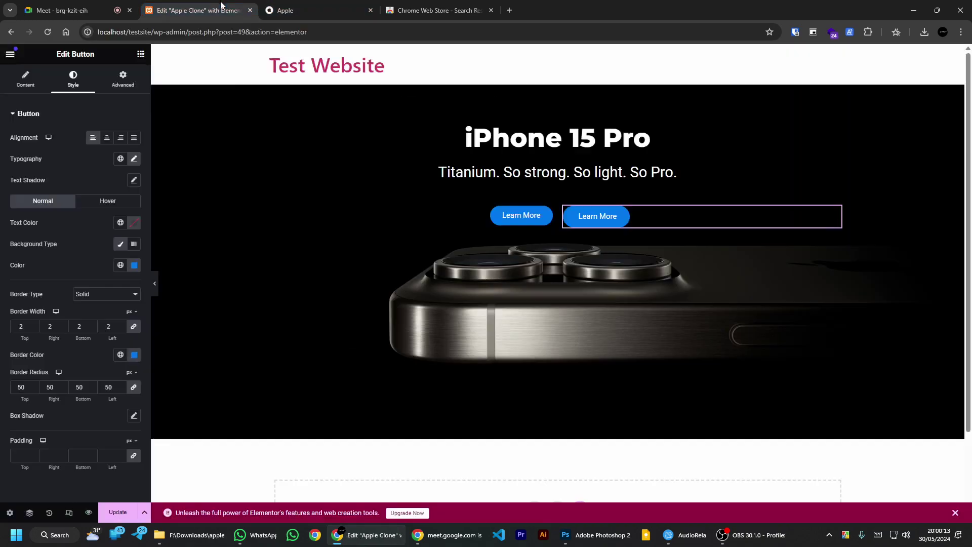
left_click(134, 222)
left_click_drag(76, 345, 145, 345)
left_click(133, 222)
Step: Clear the copied button's blue background and make its background colour fully transparent
left_click(135, 266)
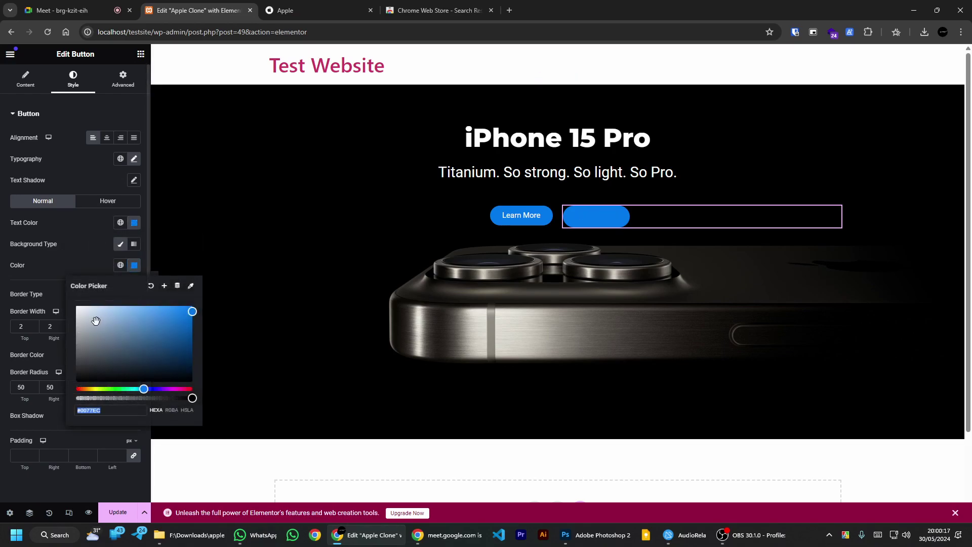
left_click(150, 286)
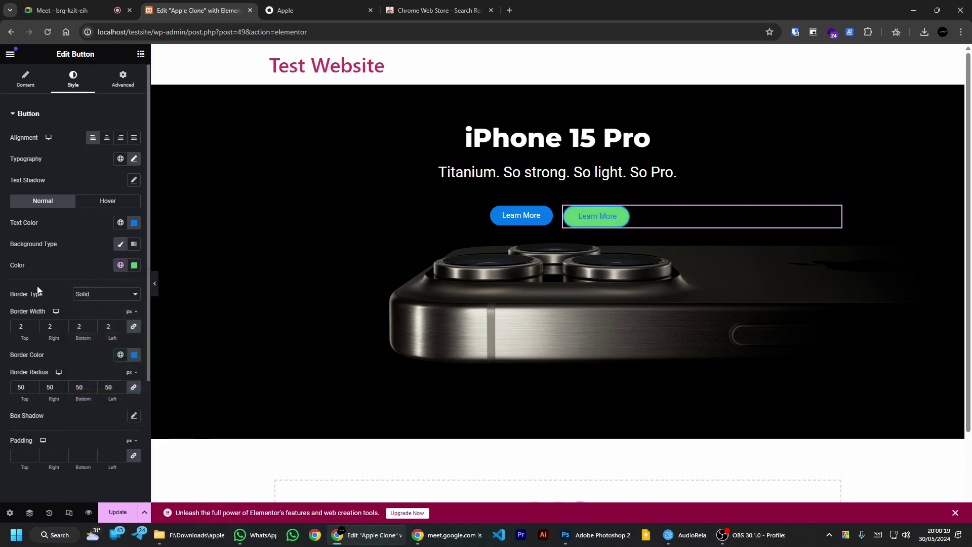
left_click(135, 265)
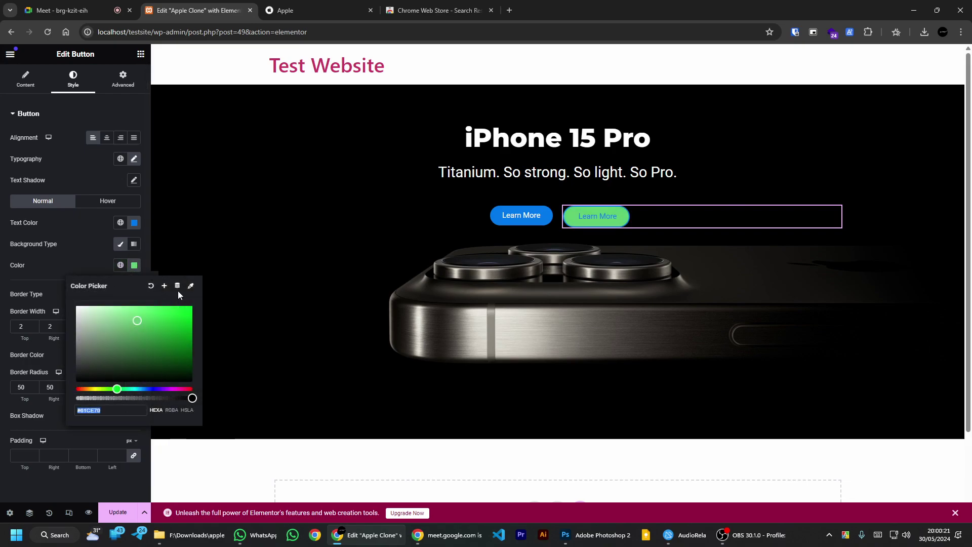
left_click_drag(92, 400, 71, 401)
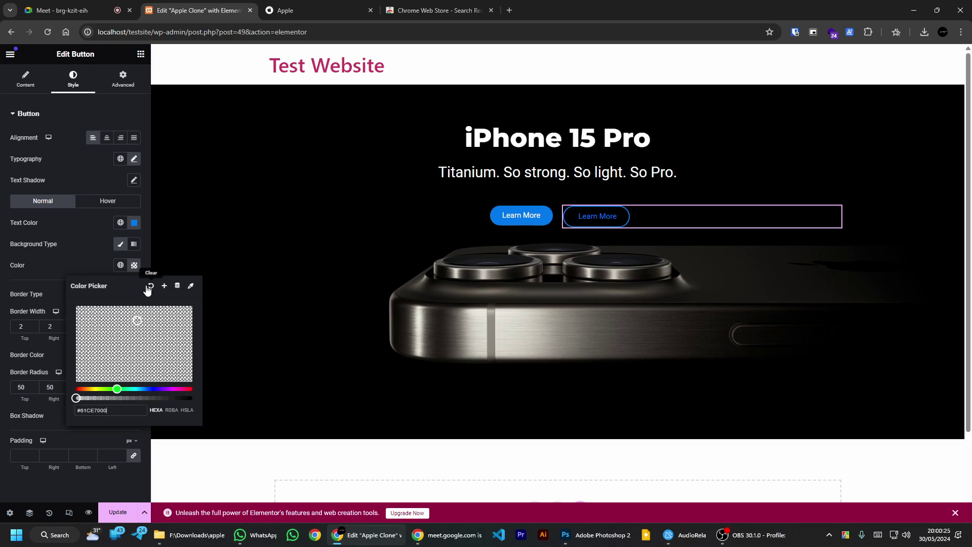
left_click(1, 304)
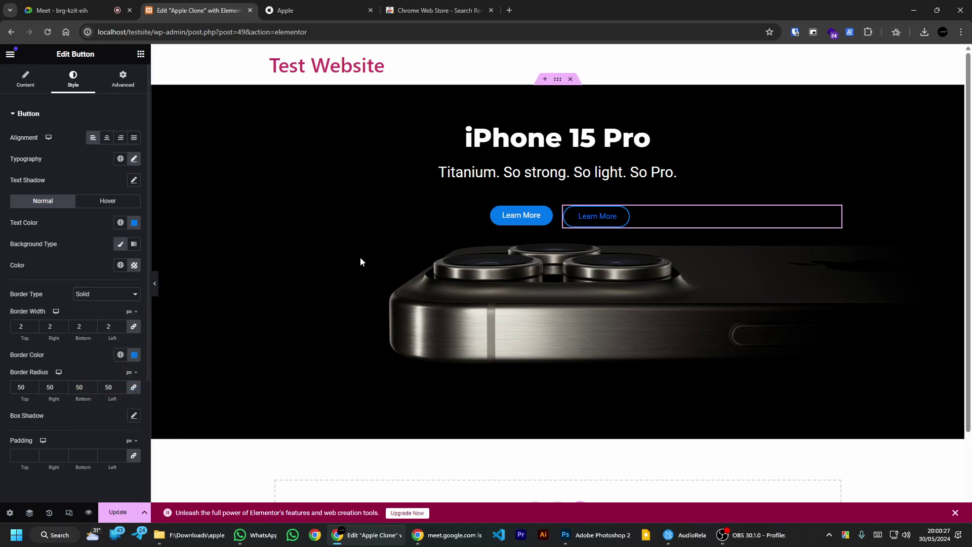
Step: Set the outlined button's hover text colour to white and adjust its hover background to the matching blue
left_click(107, 200)
left_click(134, 223)
left_click_drag(102, 282, 73, 261)
left_click(1, 254)
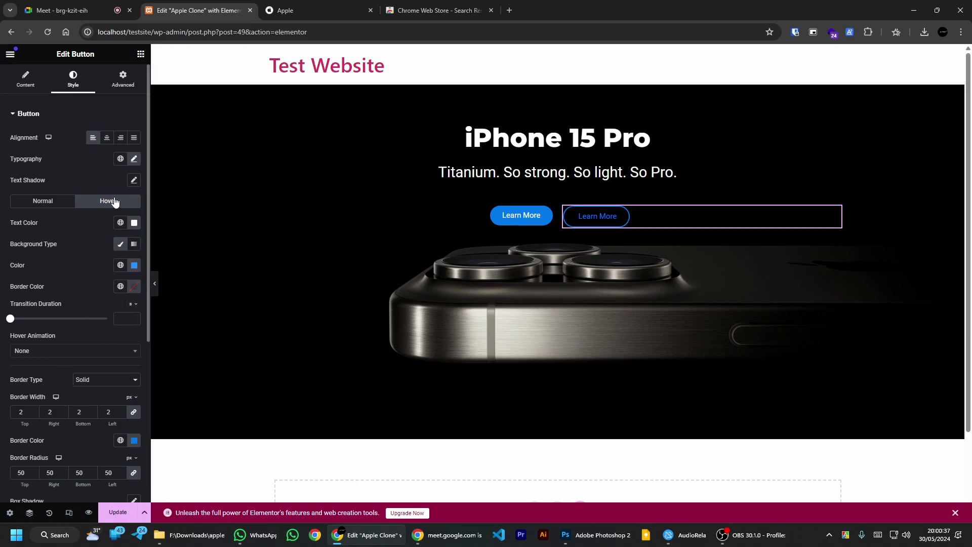
left_click(134, 265)
left_click(660, 208)
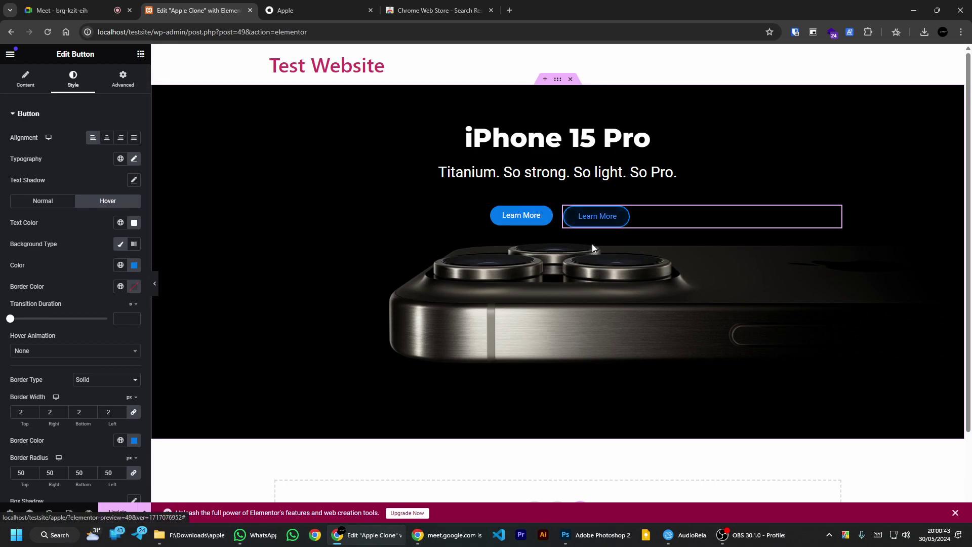
left_click(56, 202)
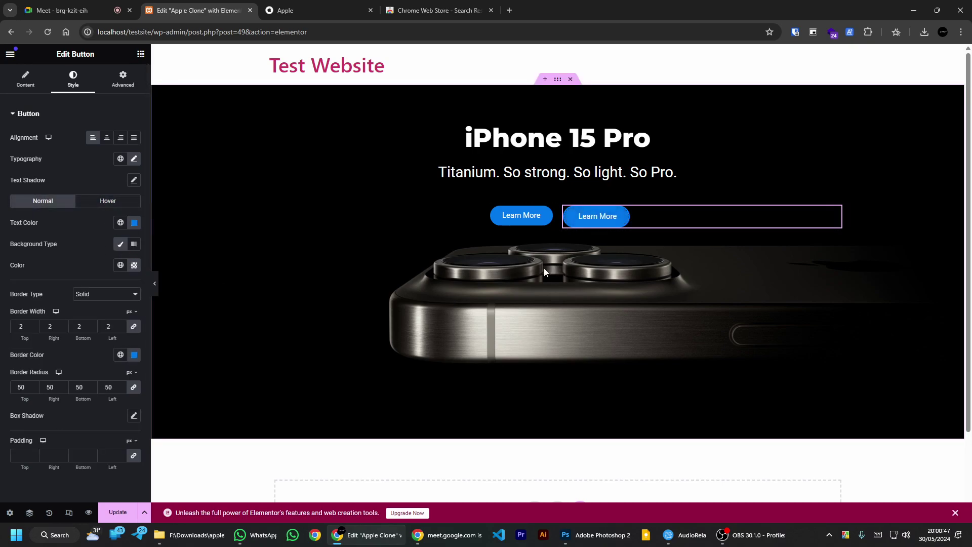
Step: Change the outlined button's text to "Buy"
left_click(16, 76)
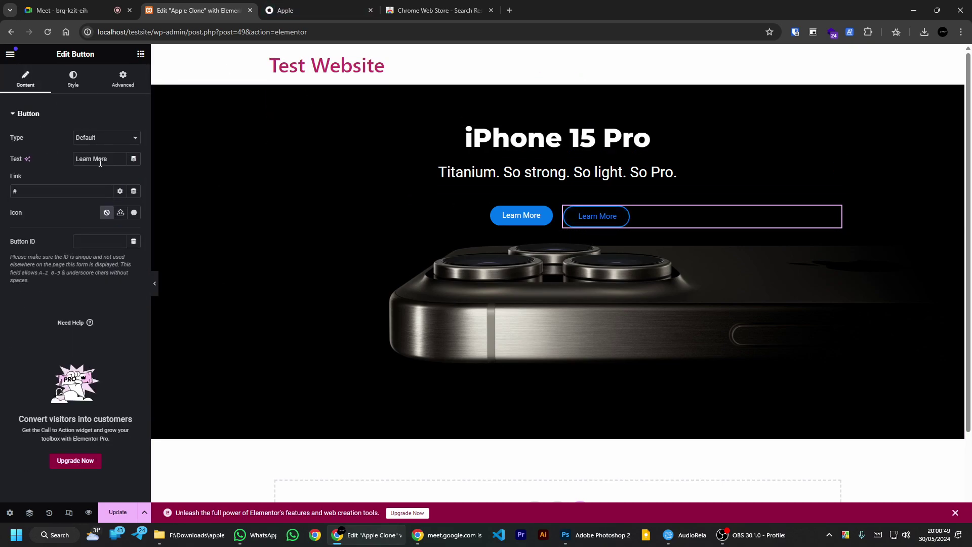
key("ctrl+a")
type("Bu")
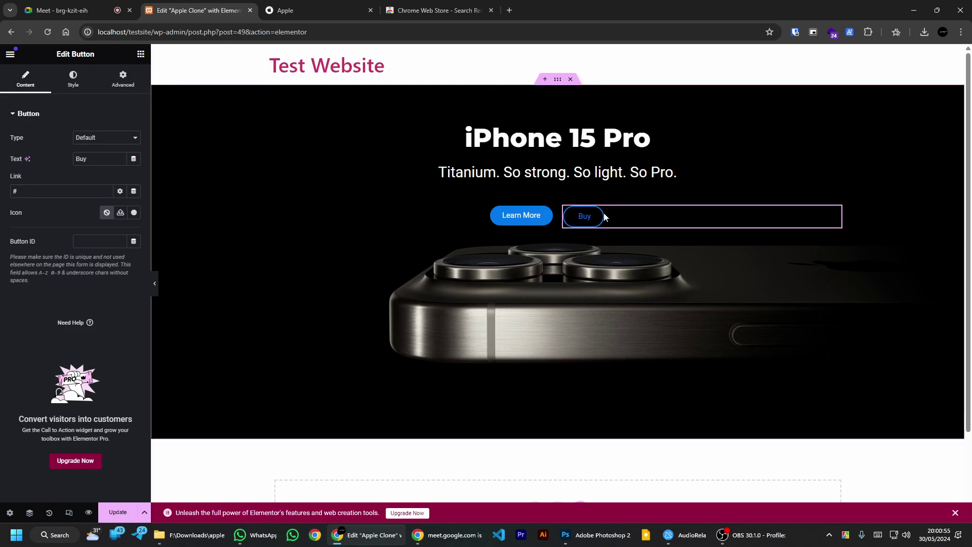
Step: Try line heights of 0, 100, 20 and 25 px on the tagline text and clear the value again
left_click(840, 168)
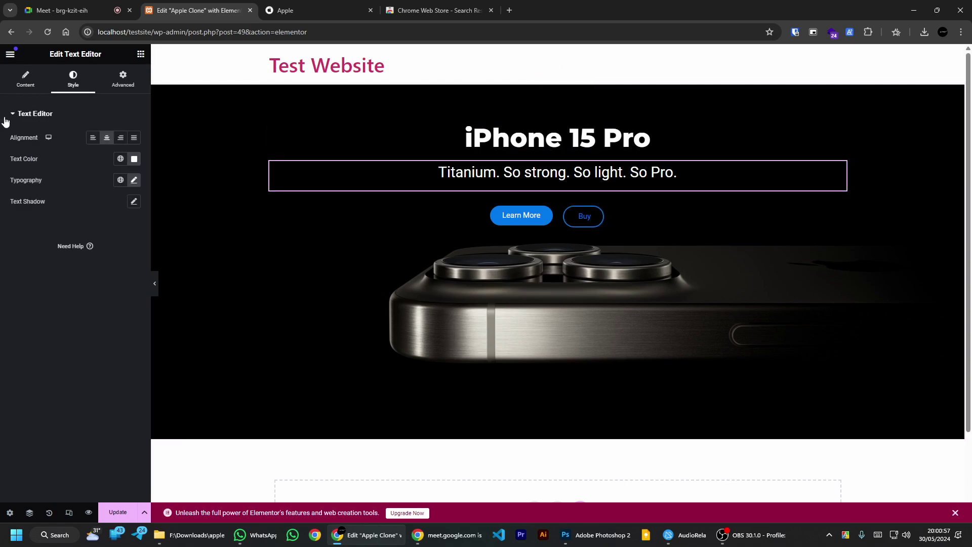
left_click(134, 180)
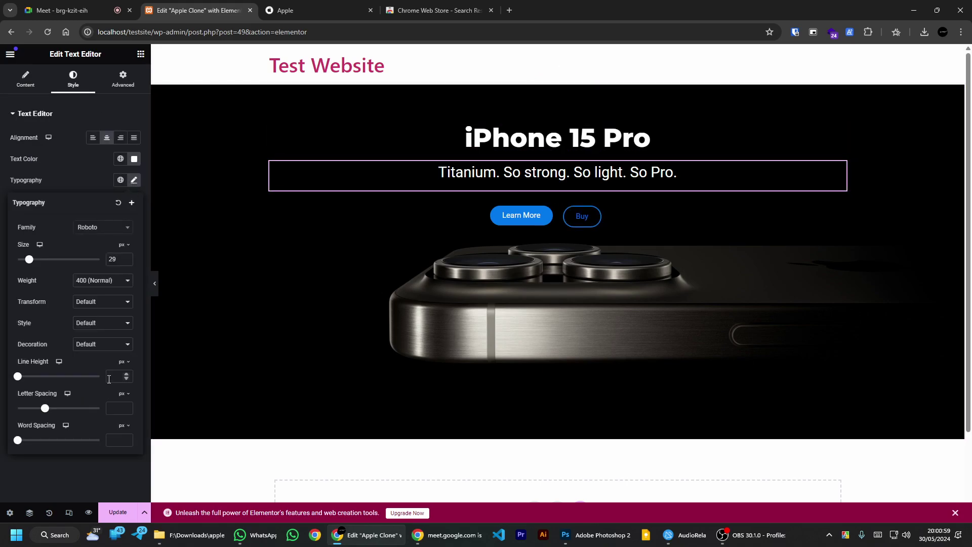
type("0")
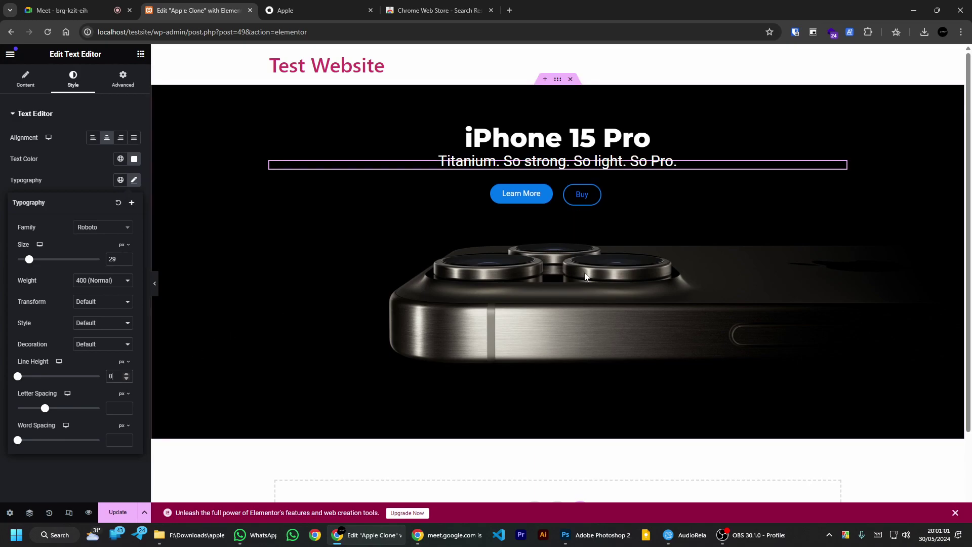
key("BackSpace")
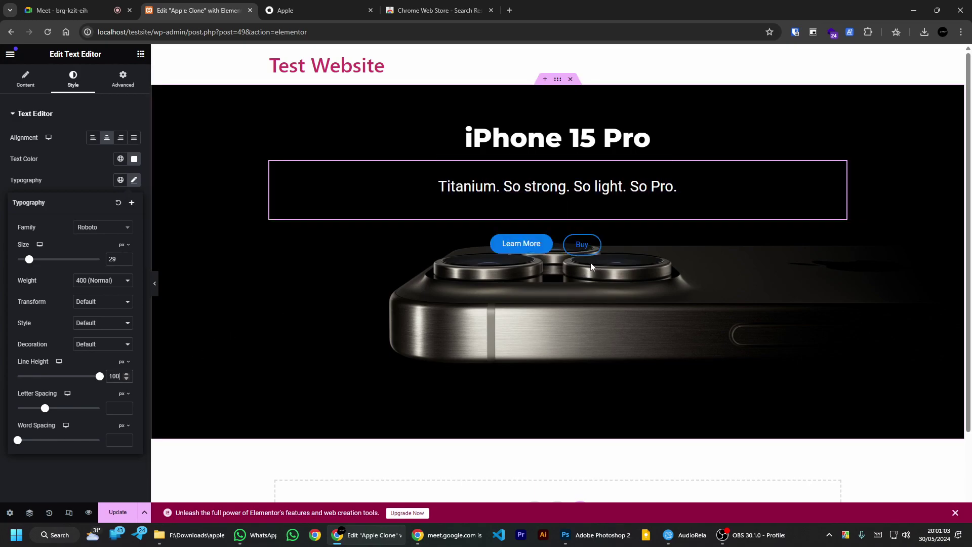
type("10")
key("BackSpace")
key("BackSpace")
type("20")
key("BackSpace")
type("5")
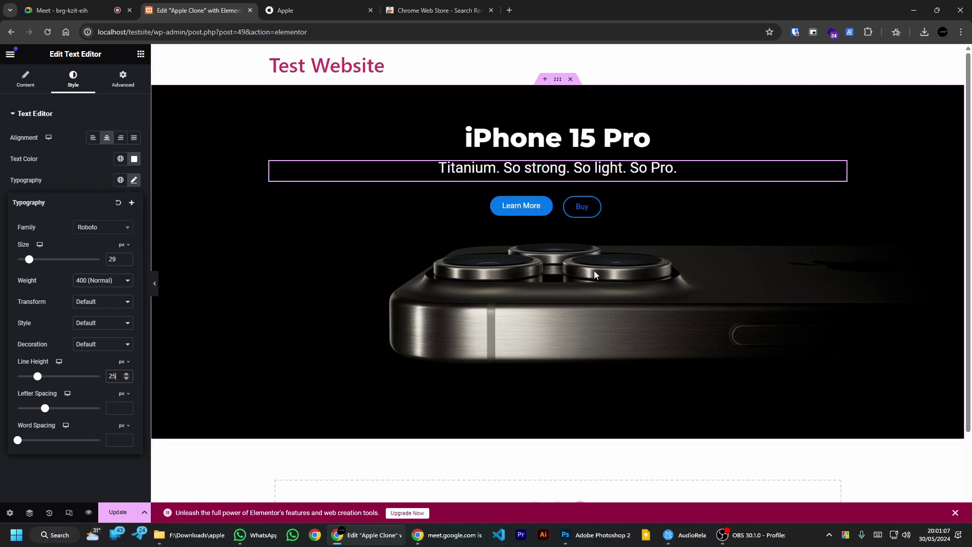
key("BackSpace")
key("BackSpace")
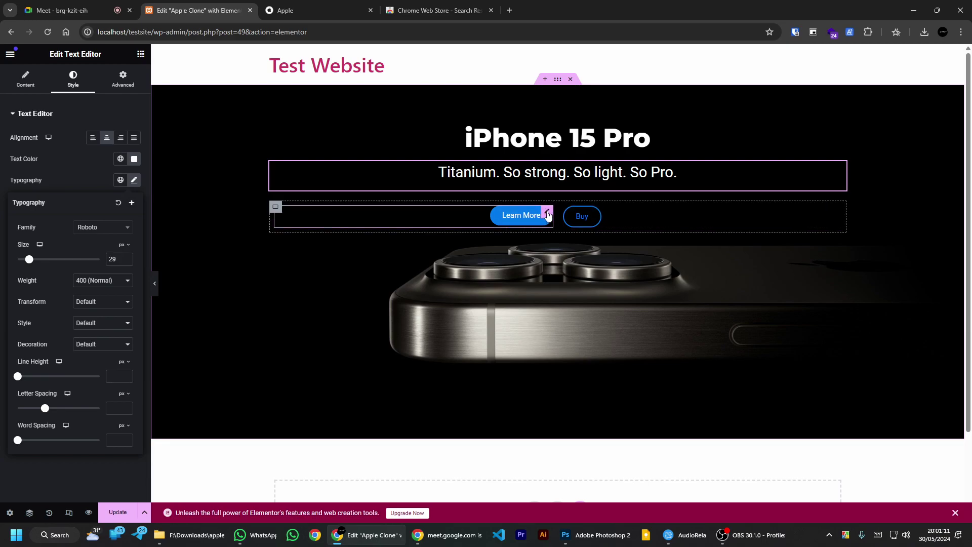
Step: Set the Learn More button's border type to None
left_click(547, 213)
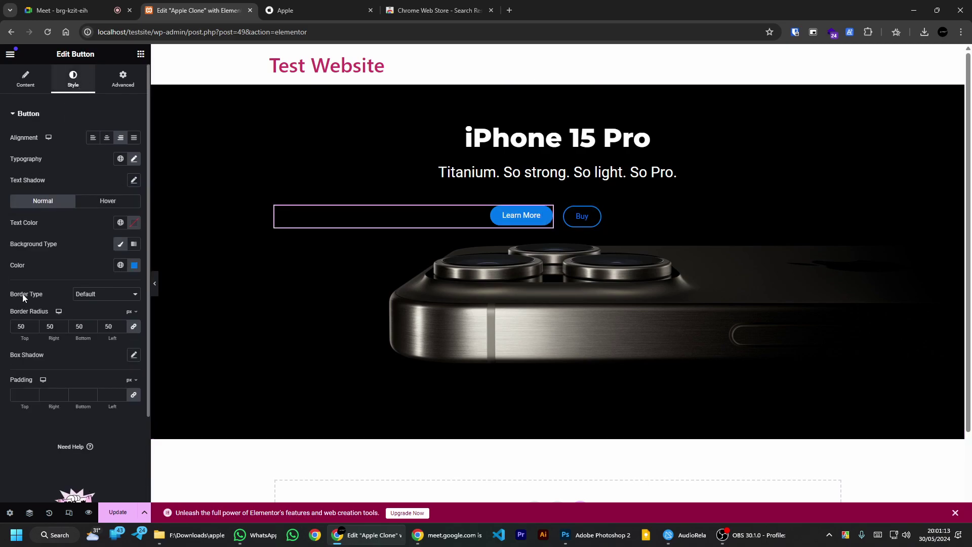
left_click(83, 293)
left_click(93, 311)
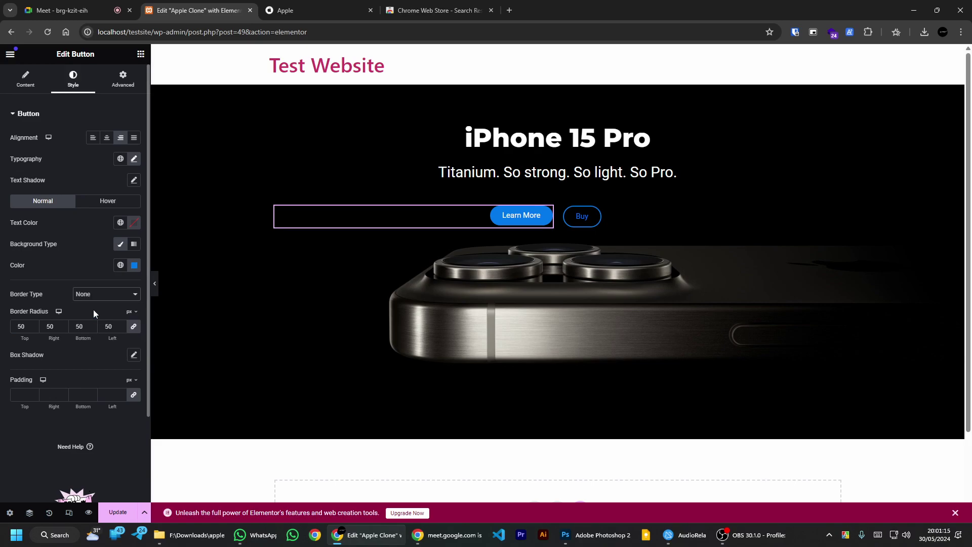
Step: Try the Solid and Default border types on the Learn More button and return it to None
left_click(105, 295)
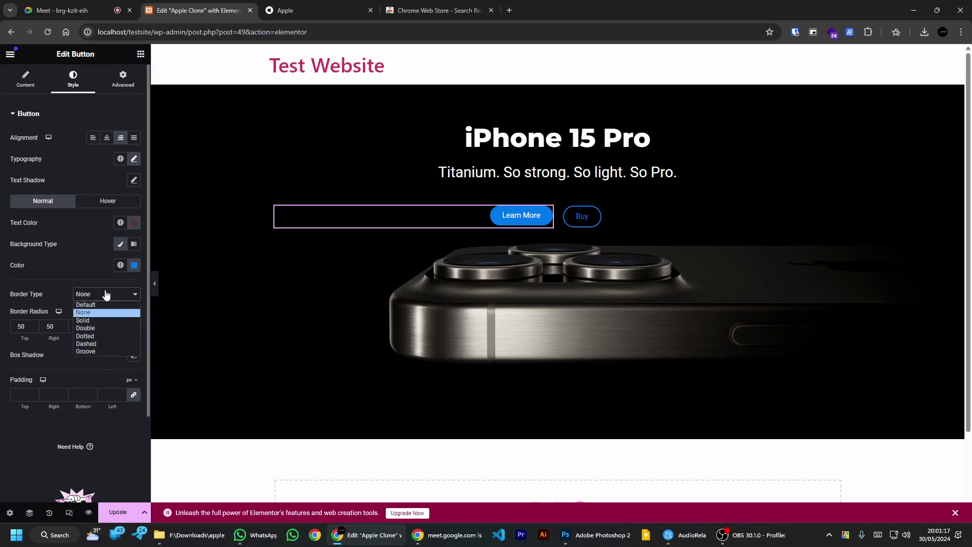
left_click(105, 294)
left_click(101, 296)
left_click(86, 321)
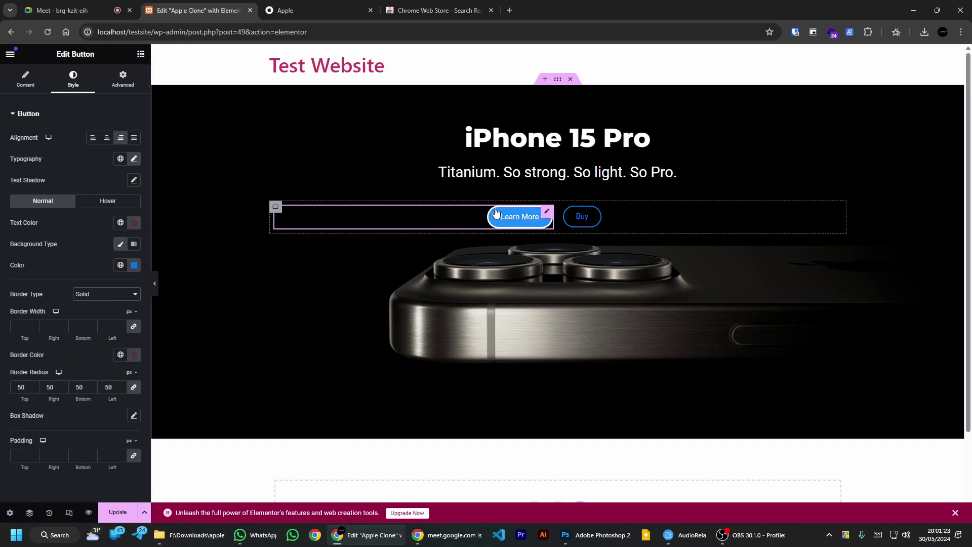
left_click(134, 297)
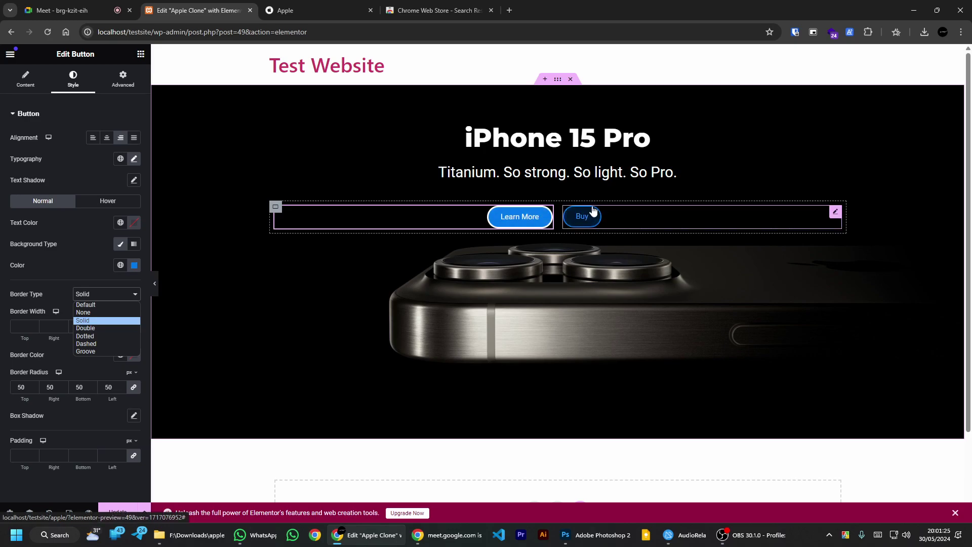
left_click(91, 305)
left_click(92, 296)
left_click(90, 309)
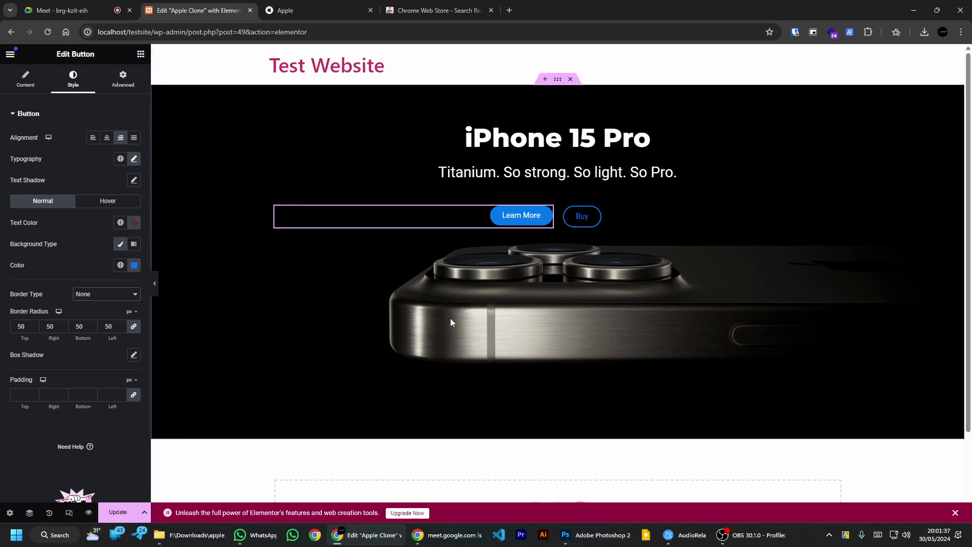
Step: Search Google for "radius" in a new browser tab
left_click(509, 10)
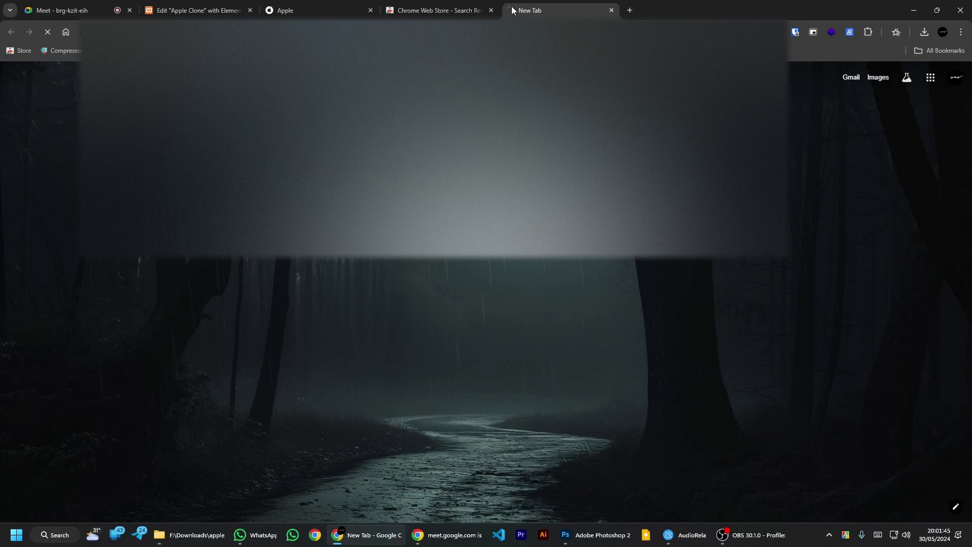
key("Return")
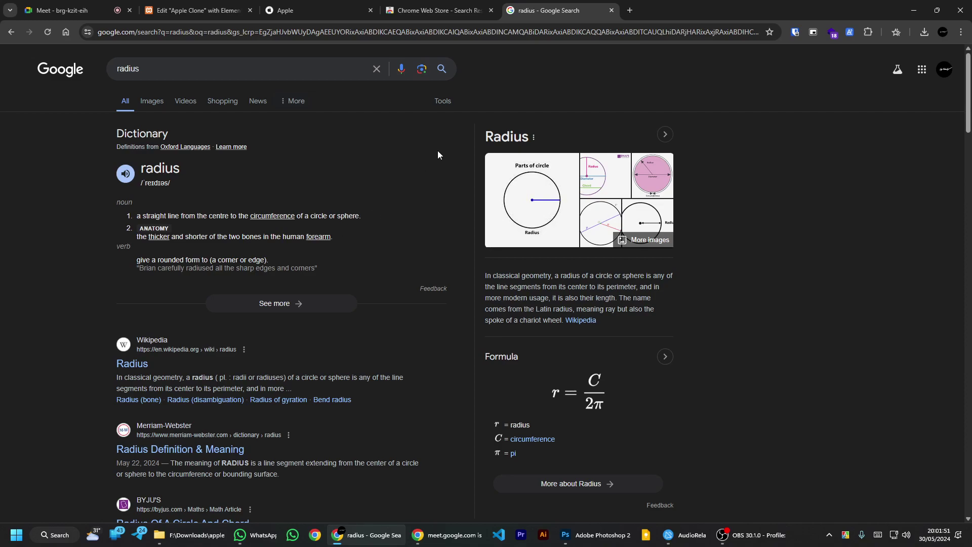
Step: Close the radius search tab and try border radii of 13, 3 and 0 px on the Learn More button
left_click(612, 10)
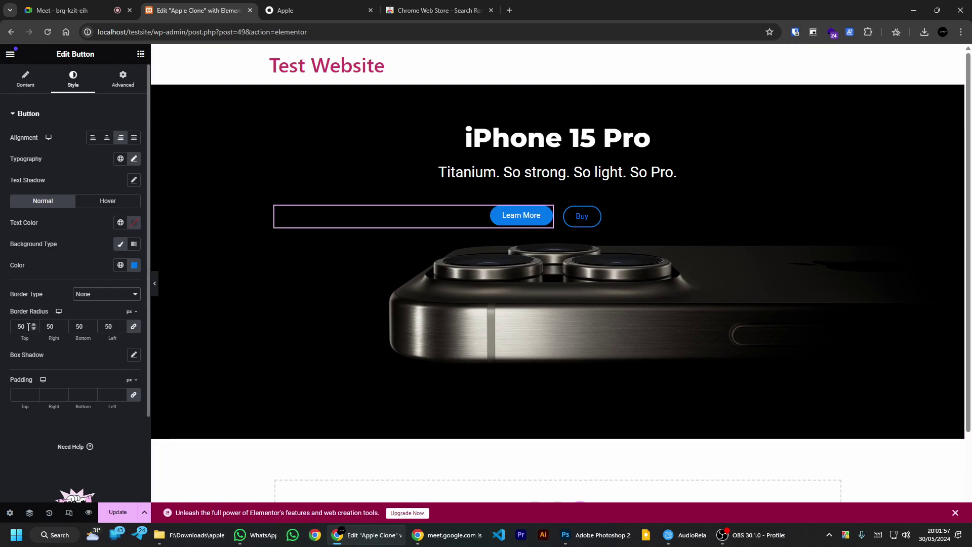
key("BackSpace")
key("BackSpace")
type("13")
key("BackSpace")
key("BackSpace")
type("3")
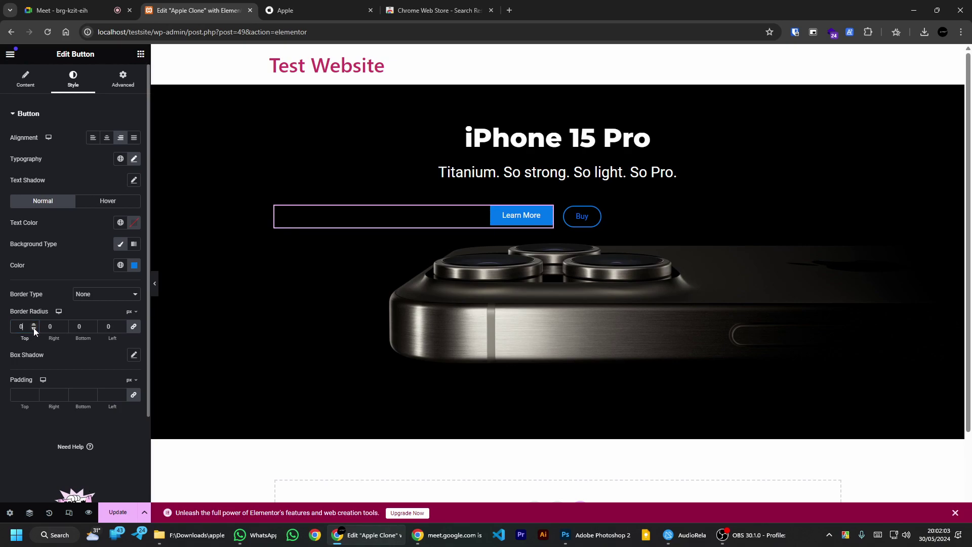
Step: Raise the Learn More button's linked border radius gradually through 5 and 27 to 35 px
key("ctrl+plus")
key("ctrl+plus")
key("ctrl+plus")
key("ctrl+plus")
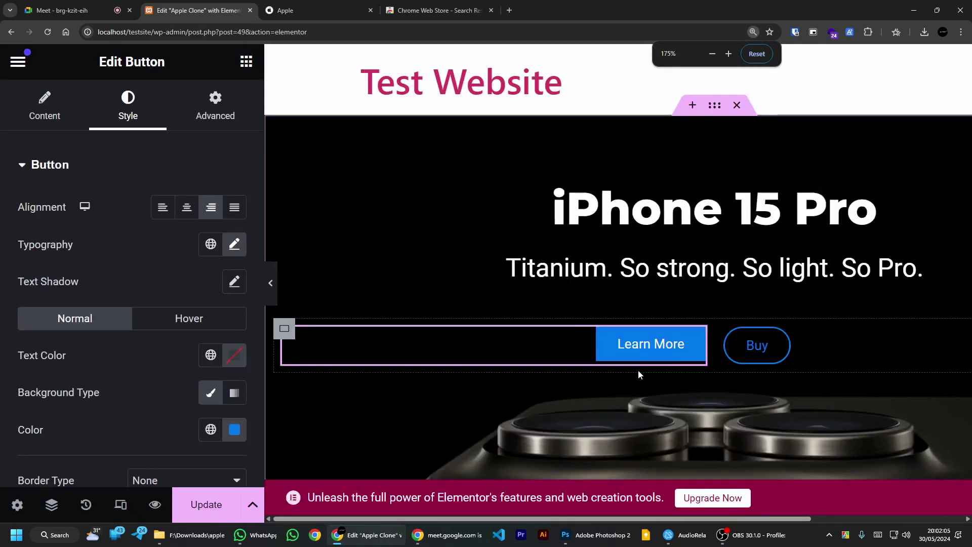
scroll(151, 287, "down", 4)
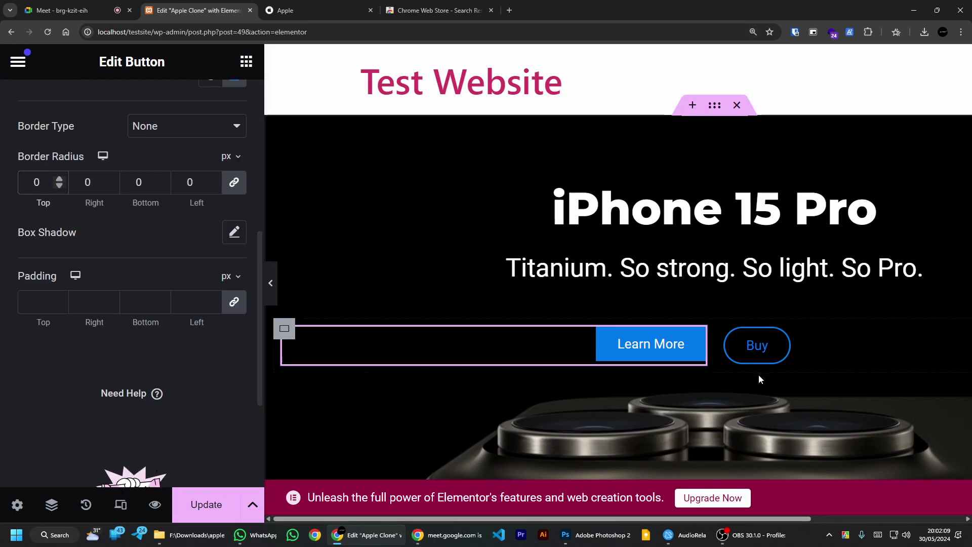
left_click(60, 179)
left_click(61, 178)
left_click(61, 179)
left_click(60, 179)
scroll(61, 178, "up", 13)
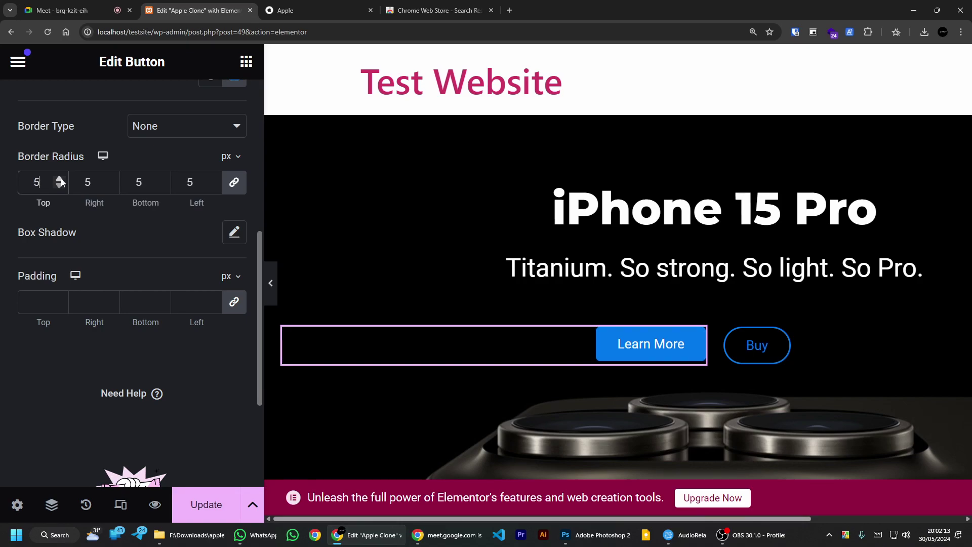
scroll(61, 178, "up", 14)
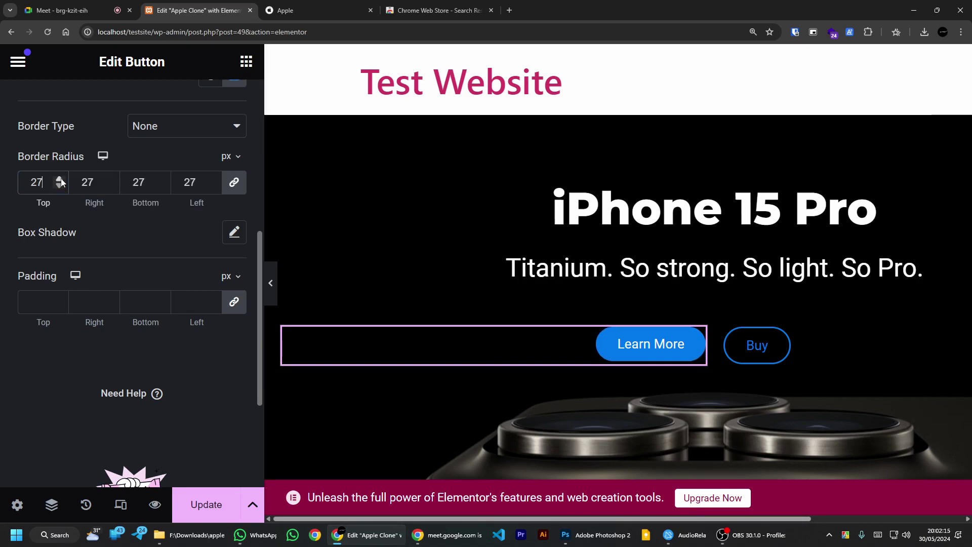
scroll(61, 181, "up", 2)
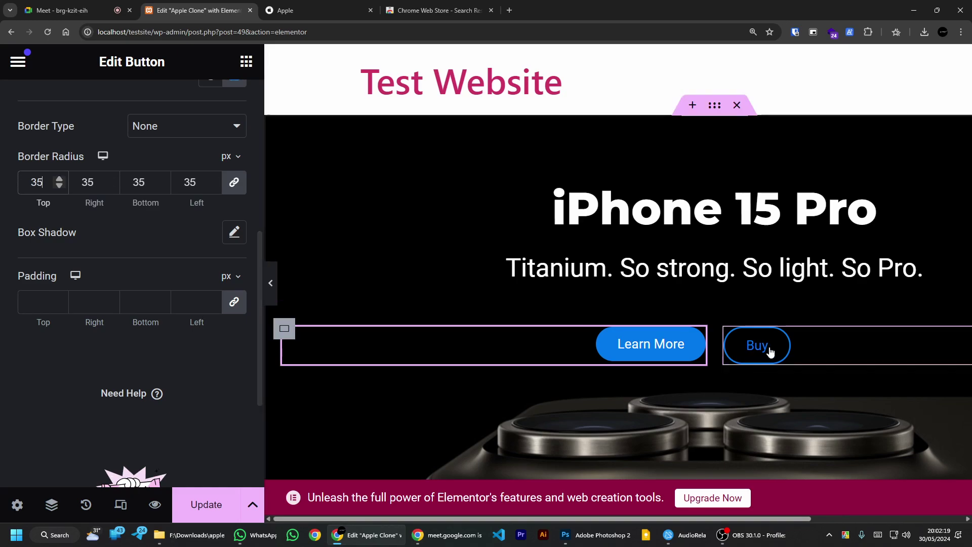
Step: Set the Learn More button's border radius to 50 px on all four corners
key("ctrl+minus")
key("ctrl+minus")
key("ctrl+minus")
key("ctrl+minus")
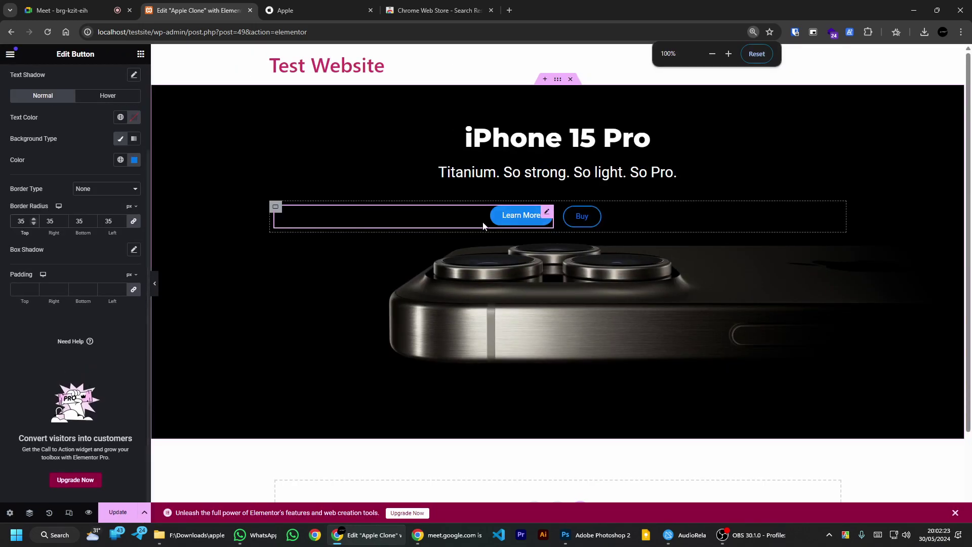
double_click(23, 221)
key("BackSpace")
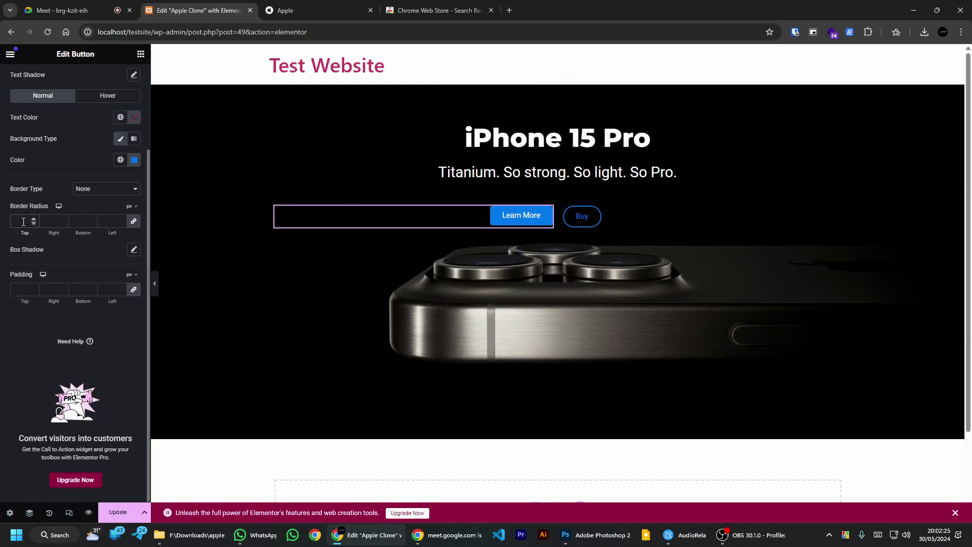
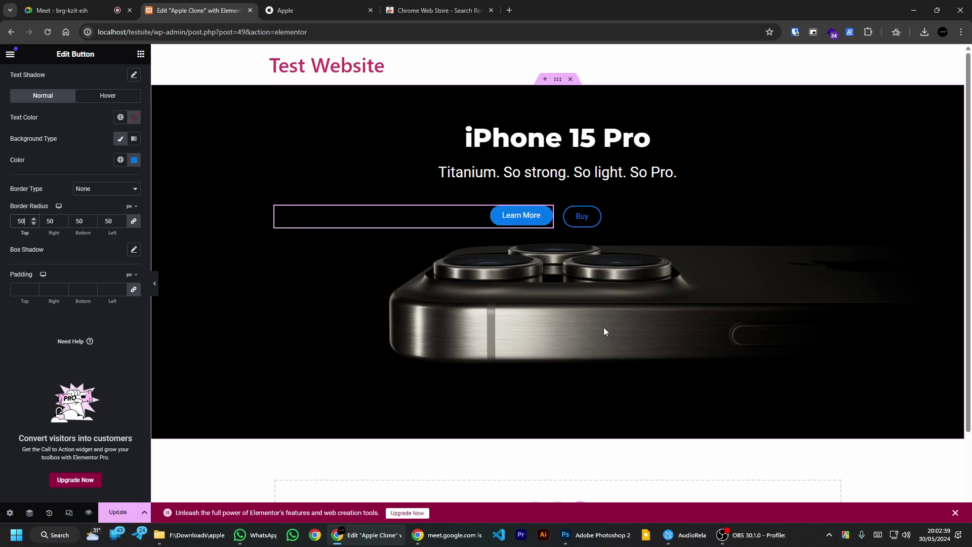
Step: Dismiss the Elementor upgrade banner and open the unit options for the Learn More button's border radius
left_click(954, 512)
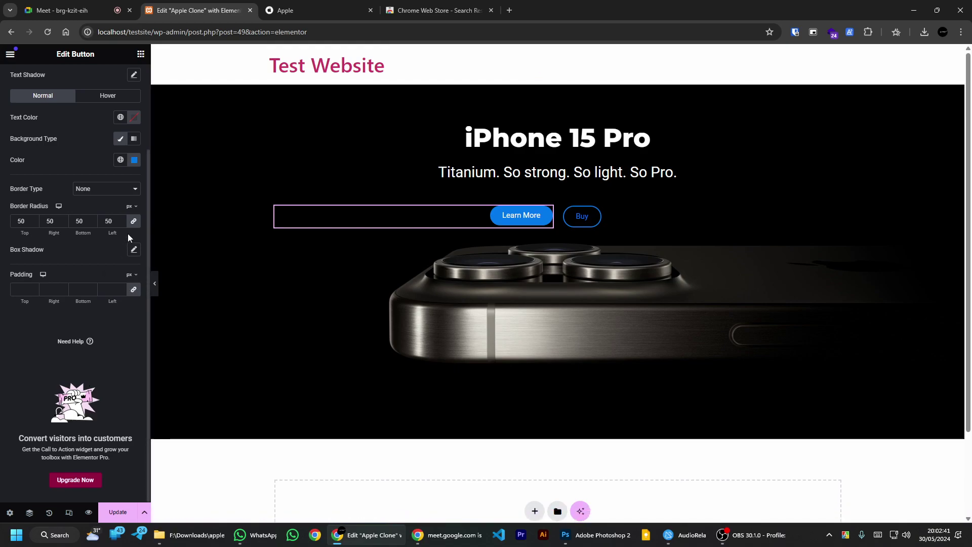
left_click(133, 206)
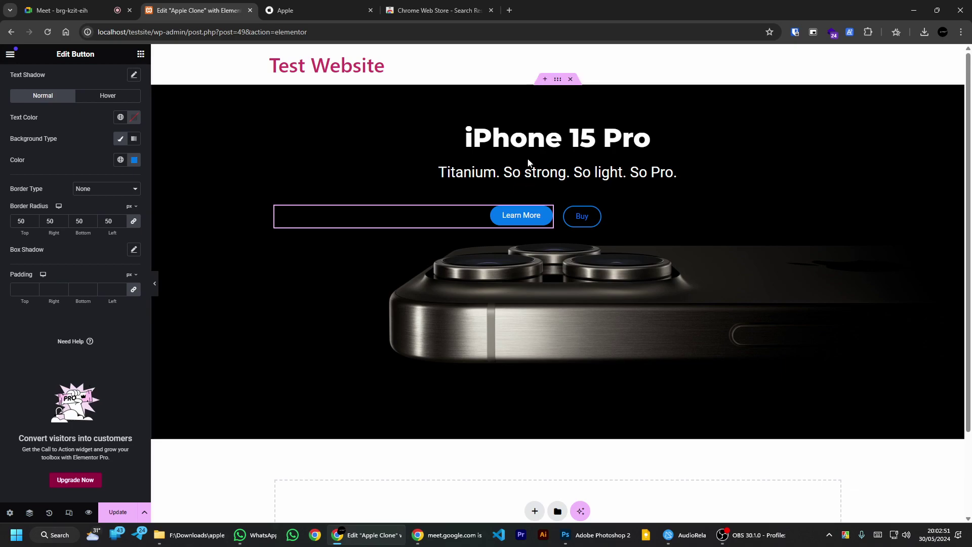
Step: Check the iPhone 15 section on the Apple page, and duplicate the iPhone 15 Pro hero container in the Elementor page
left_click(305, 9)
scroll(413, 120, "down", 7)
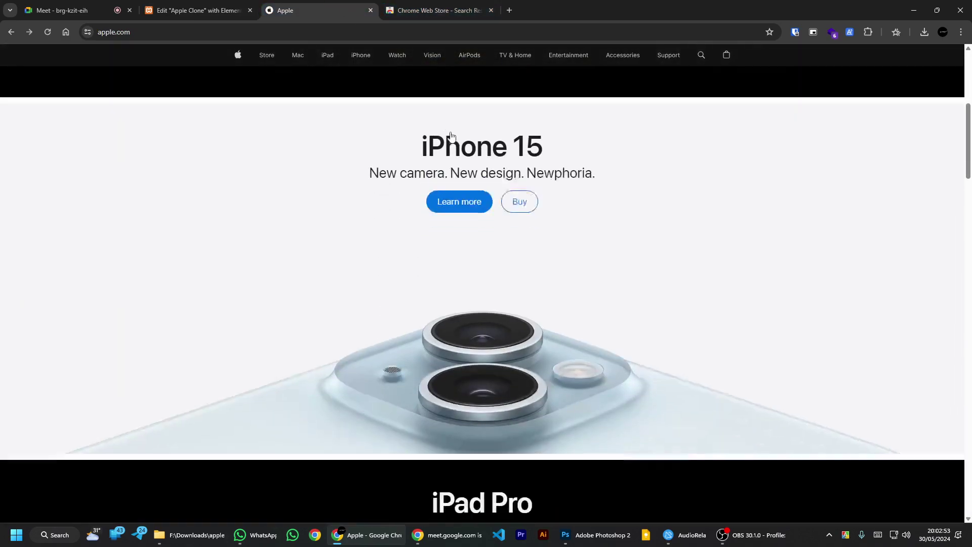
left_click(198, 10)
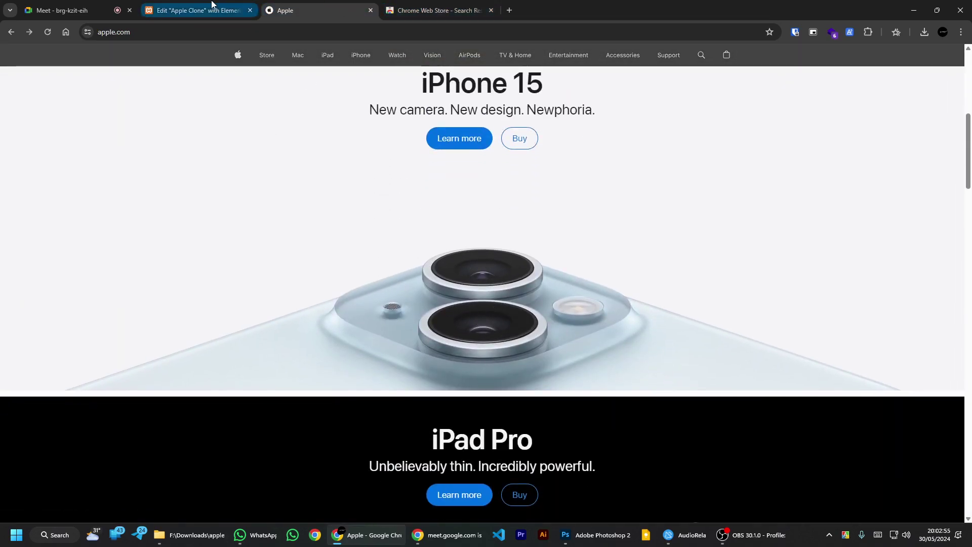
right_click(569, 109)
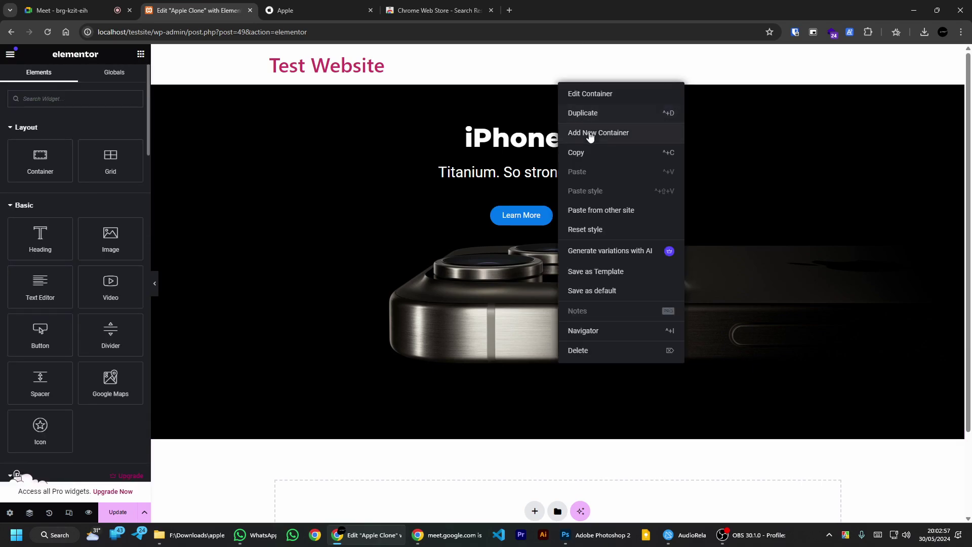
left_click(587, 112)
Step: Switch to the Apple page, inspect its iPhone 15 section and show the page's source files in the developer tools
left_click(304, 10)
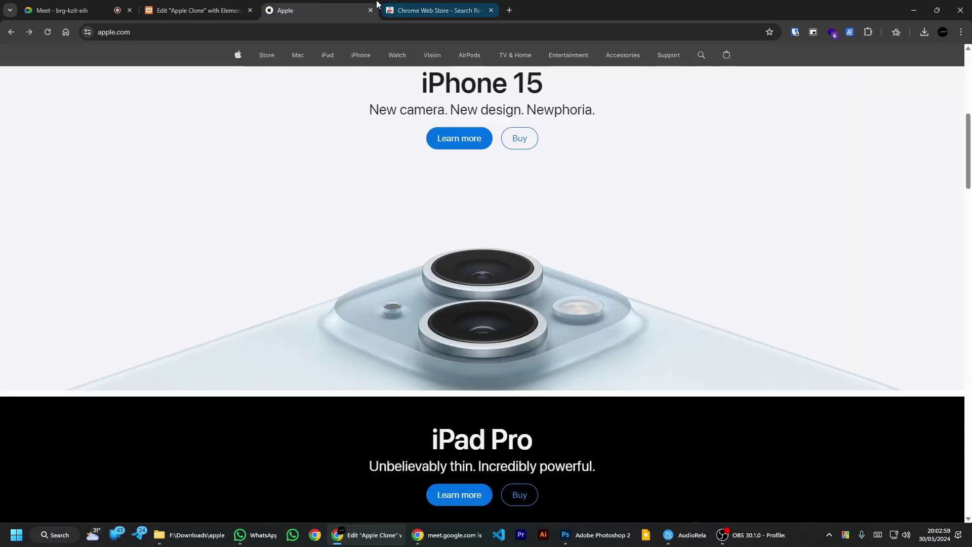
right_click(573, 161)
left_click(615, 321)
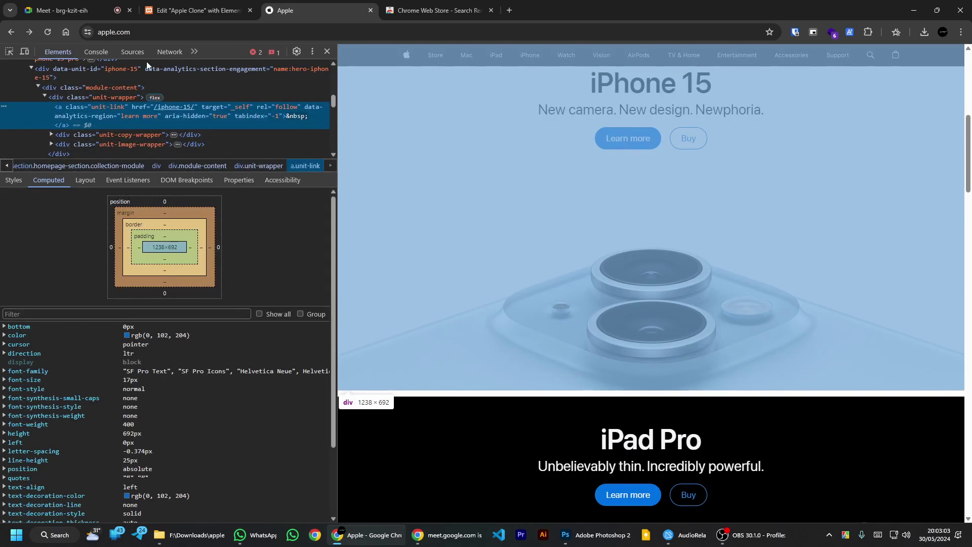
left_click(133, 52)
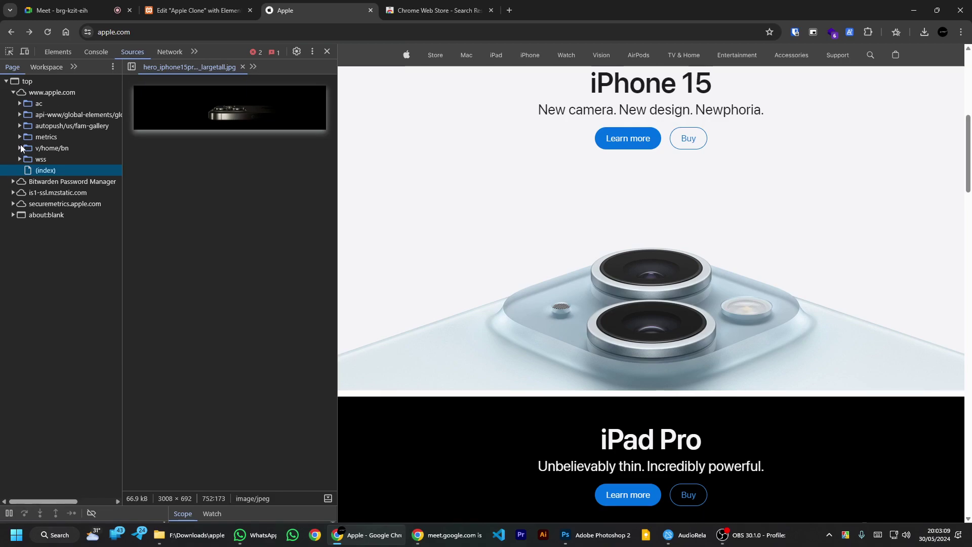
Step: Expand v/home/bn, images and the heroes folder in the source tree to find the hero images
left_click(20, 147)
left_click(26, 171)
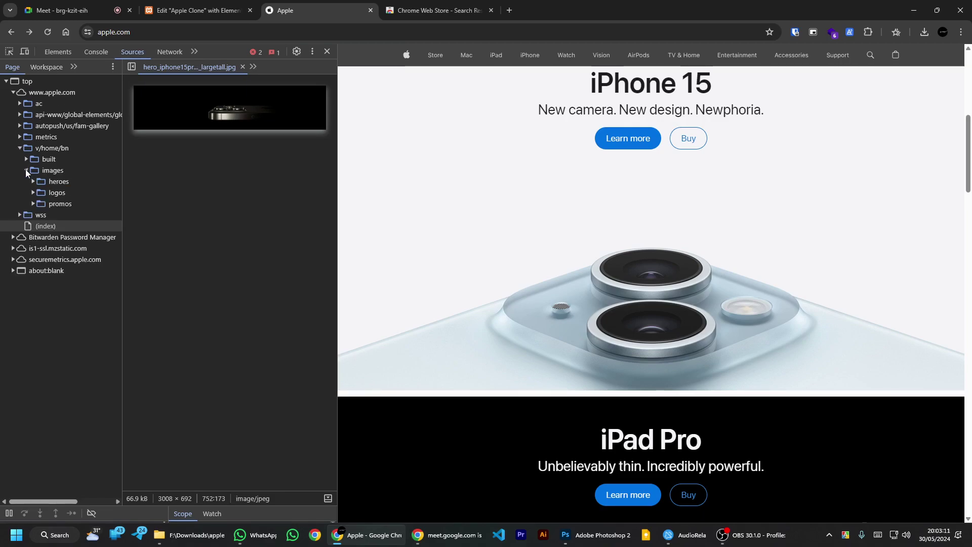
left_click(32, 201)
left_click(32, 202)
left_click(31, 192)
left_click(33, 181)
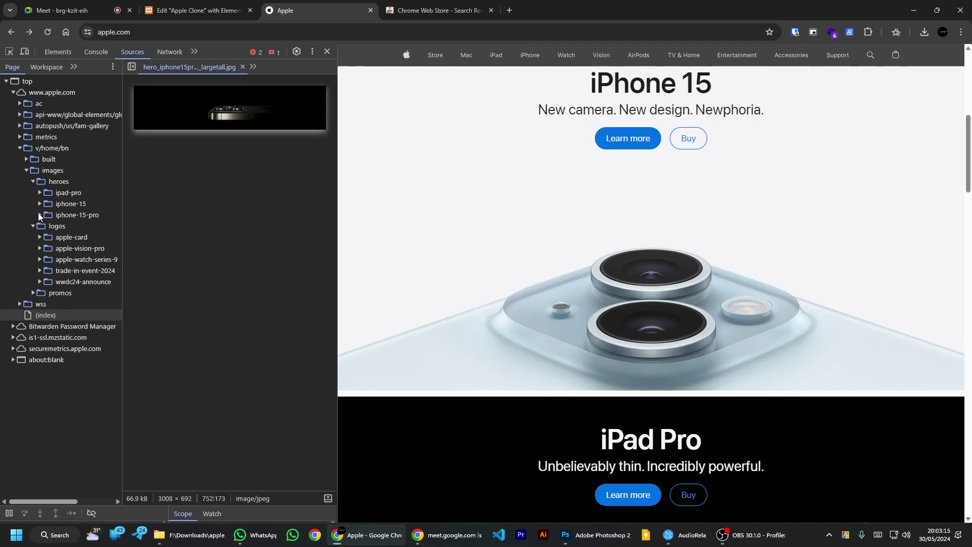
Step: Save the hero_iphone15_announce image from the iphone-15 source folder to disk
left_click(39, 215)
left_click(39, 203)
left_click(72, 214)
right_click(240, 109)
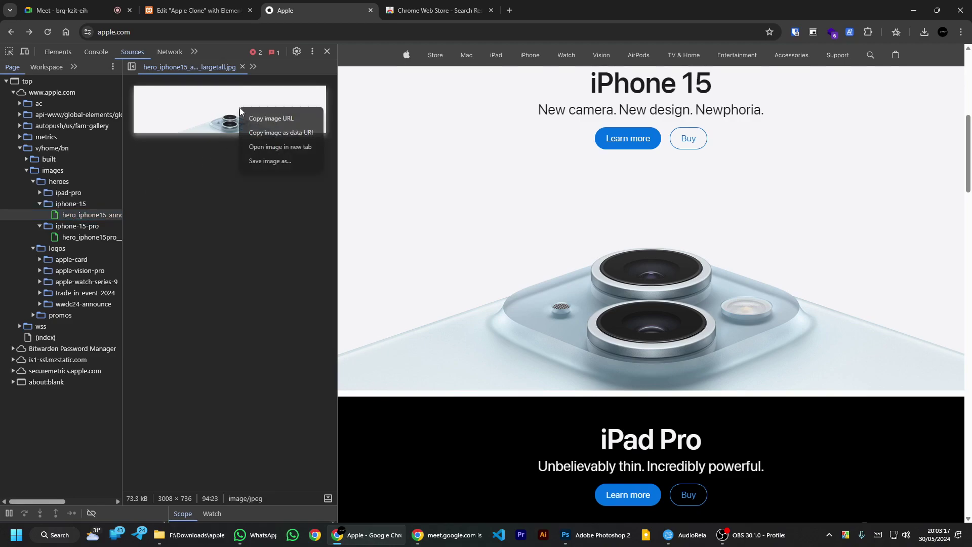
left_click(269, 161)
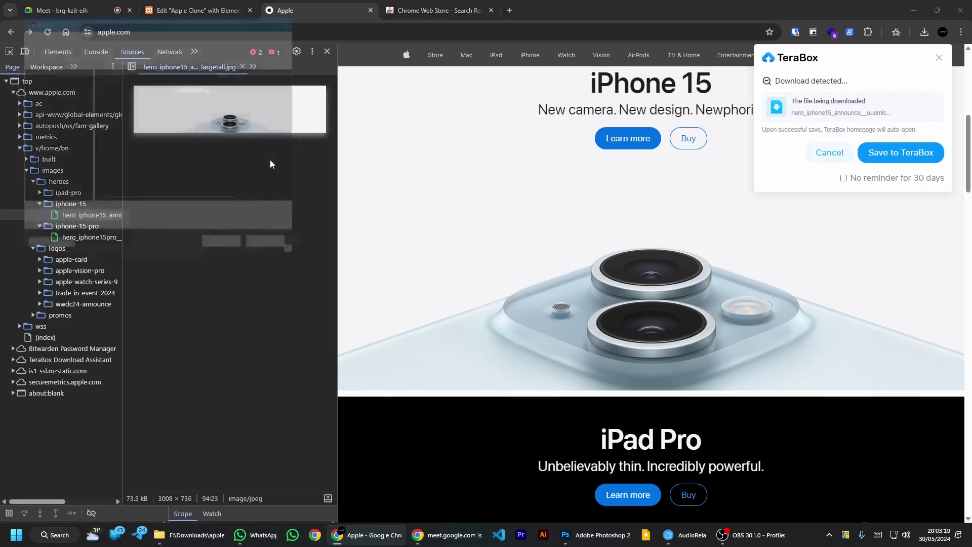
left_click(230, 257)
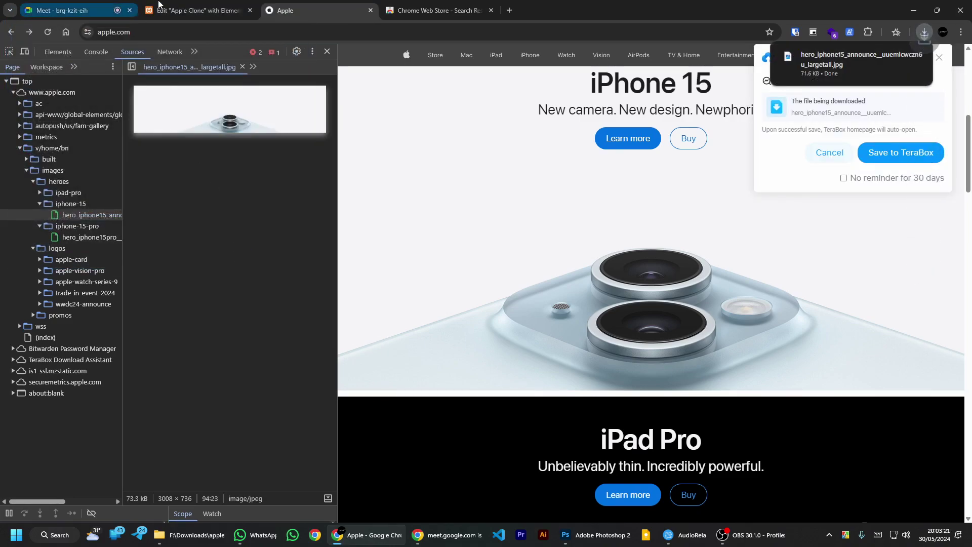
Step: Upload the downloaded hero_iphone15_announce image and use it as the duplicated container's background in Elementor
left_click(141, 6)
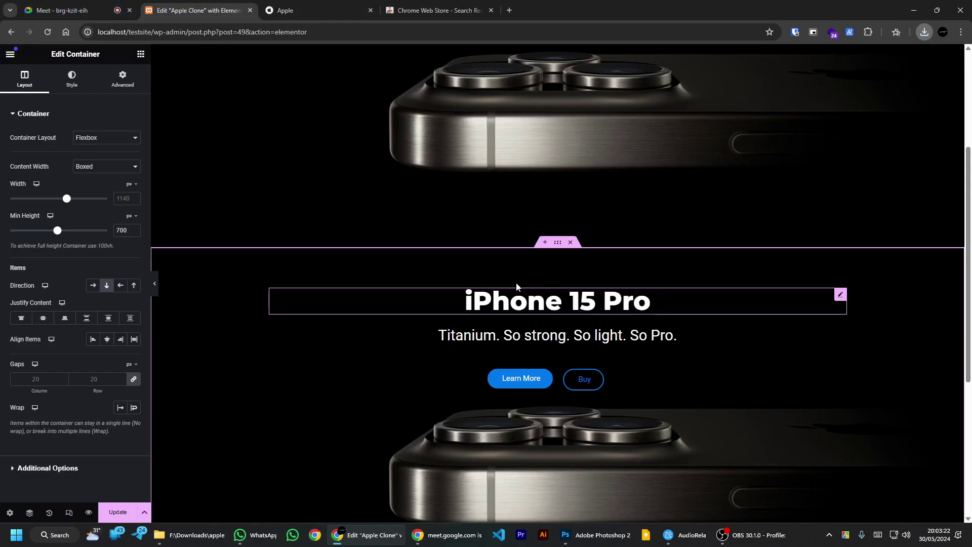
left_click(72, 79)
left_click(83, 238)
left_click(139, 95)
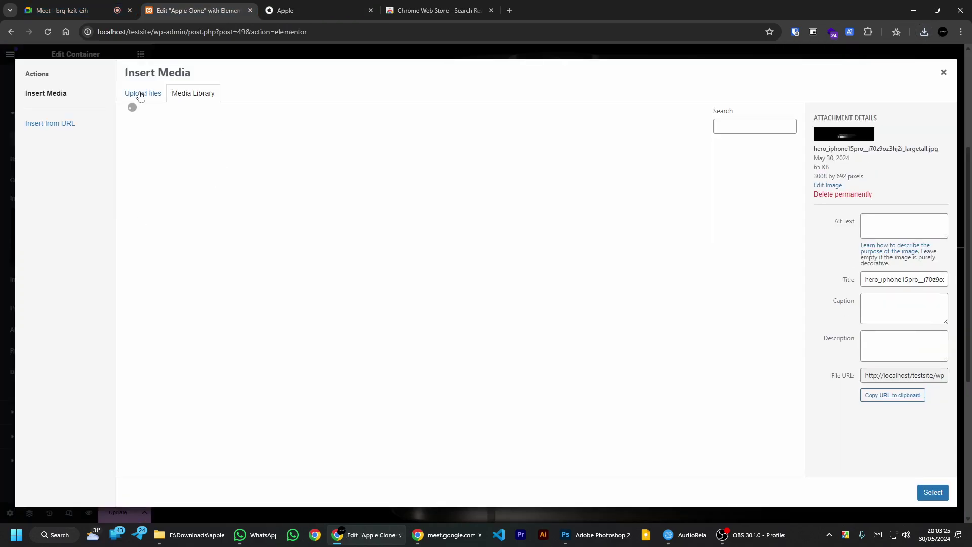
left_click(190, 535)
left_click_drag(314, 284, 175, 266)
left_click(933, 493)
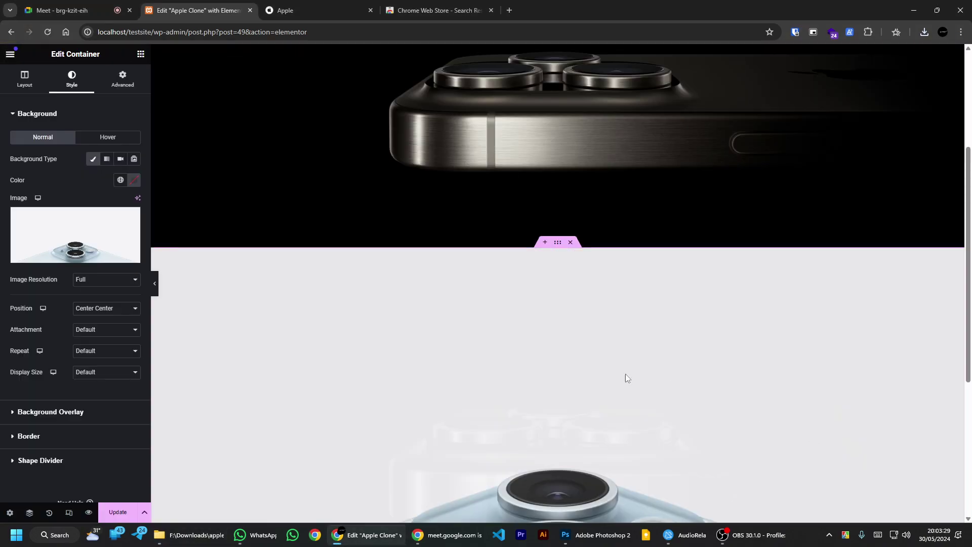
Step: Change the text color of the "iPhone 15 Pro" heading in the light container from white to near-black, checking the Apple page
scroll(604, 276, "down", 5)
scroll(582, 229, "up", 1)
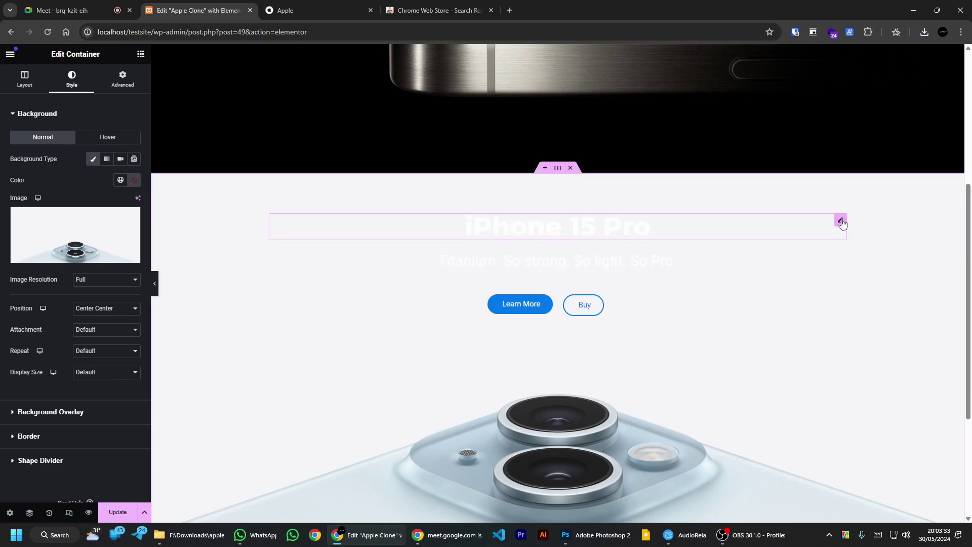
left_click(841, 222)
left_click(72, 79)
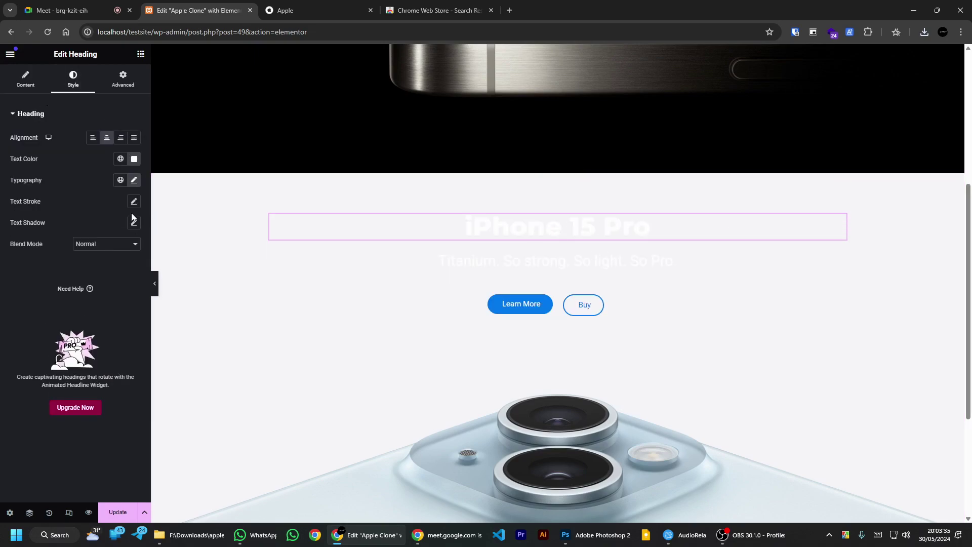
left_click(135, 160)
left_click(303, 10)
left_click(197, 10)
left_click_drag(96, 207, 21, 268)
left_click(22, 268)
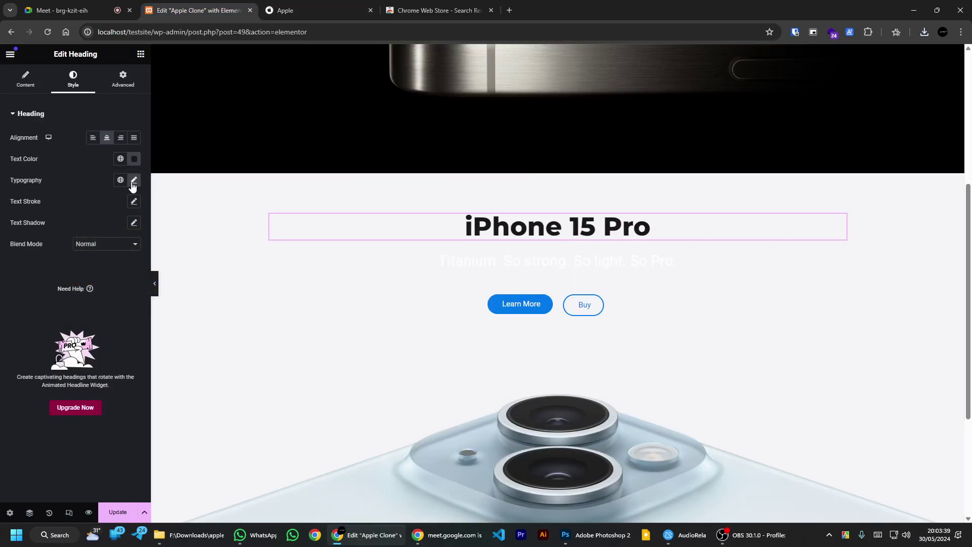
Step: Set the text color of the "Titanium. So strong. So light. So Pro." line in the light container to near-black #161616
left_click(640, 262)
left_click(73, 79)
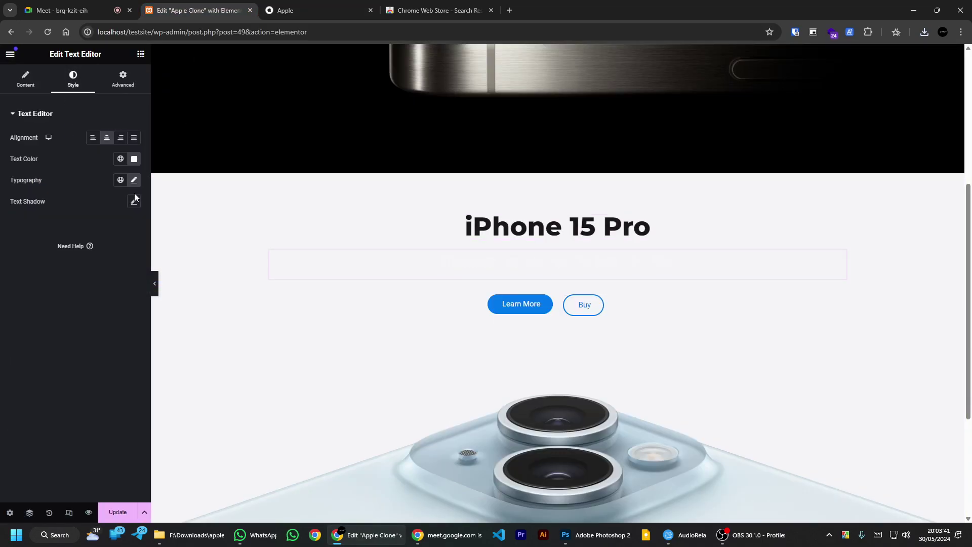
left_click(134, 180)
left_click(135, 159)
left_click_drag(81, 263, 53, 273)
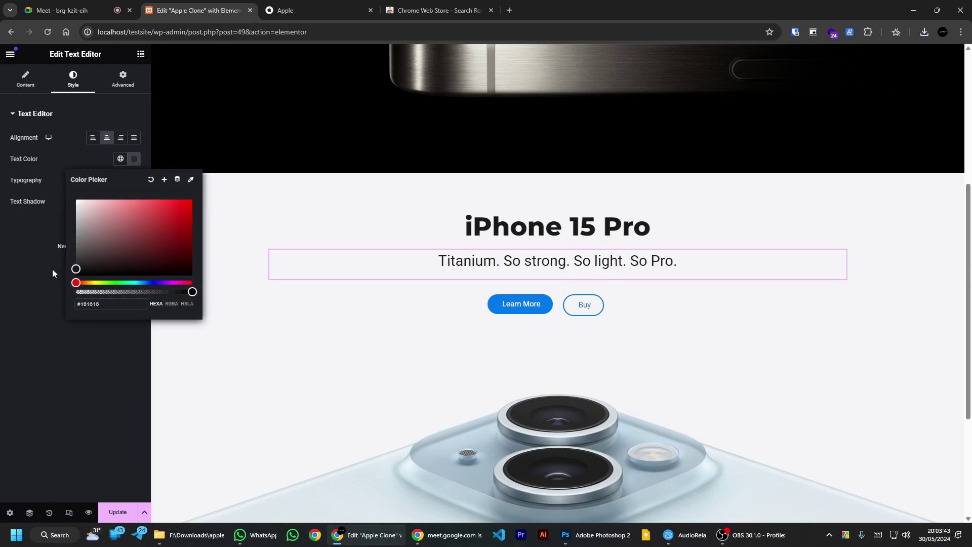
left_click(48, 267)
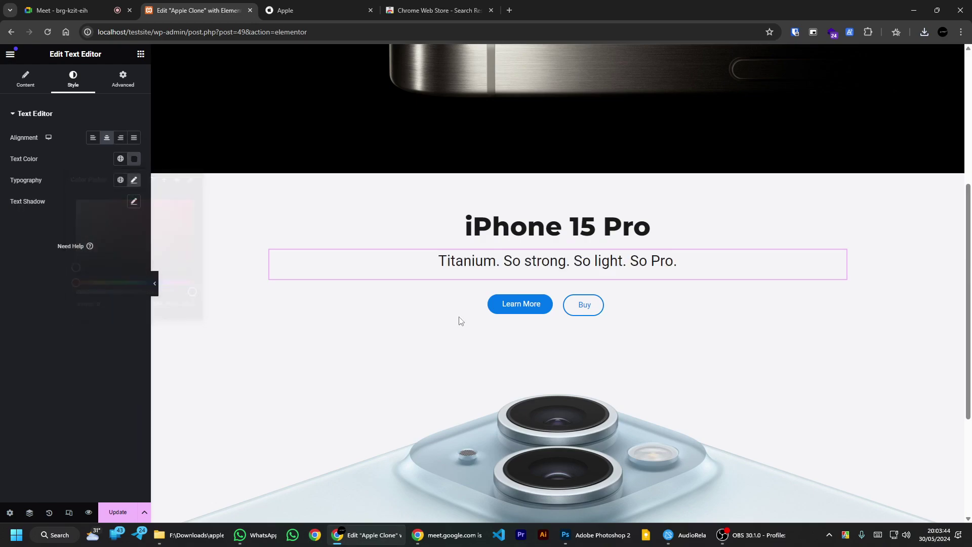
Step: Compare the built hero sections with the Apple page and examine its iPad Pro section
left_click(350, 6)
left_click(185, 15)
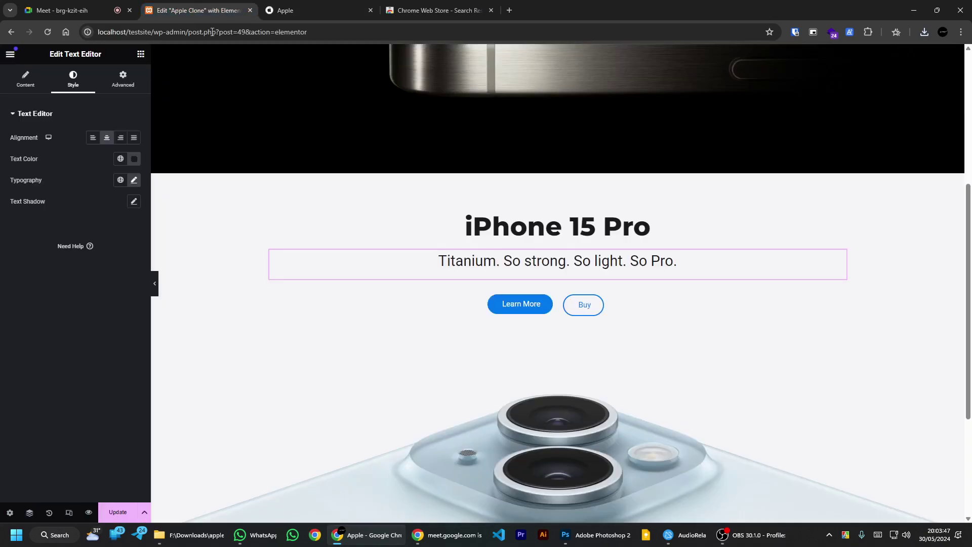
scroll(599, 199, "down", 4)
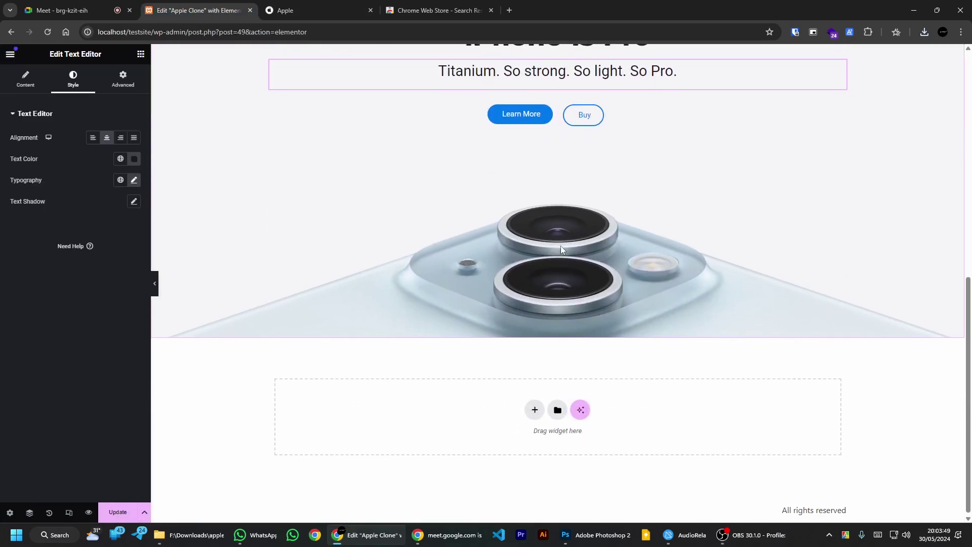
scroll(561, 252, "up", 9)
scroll(469, 223, "down", 9)
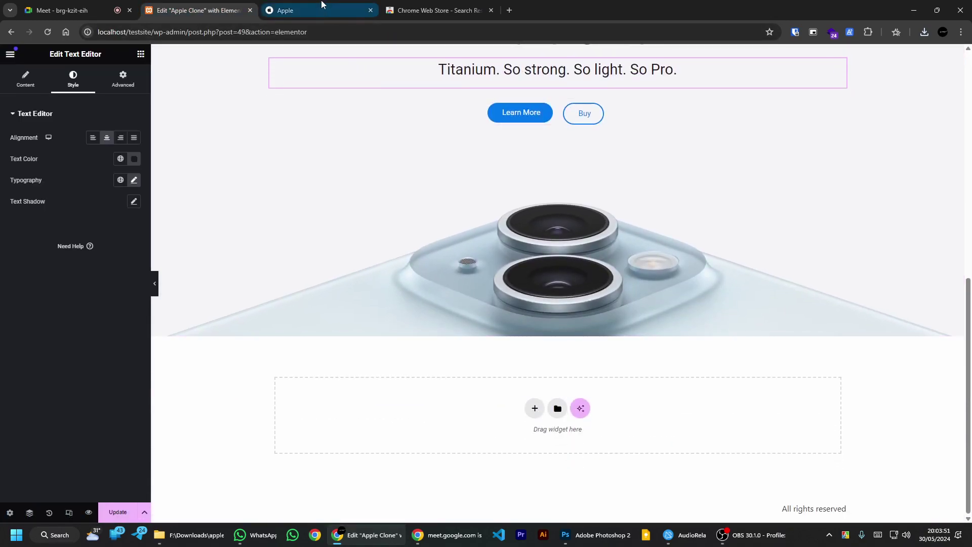
left_click(323, 6)
scroll(552, 224, "down", 6)
scroll(552, 224, "up", 4)
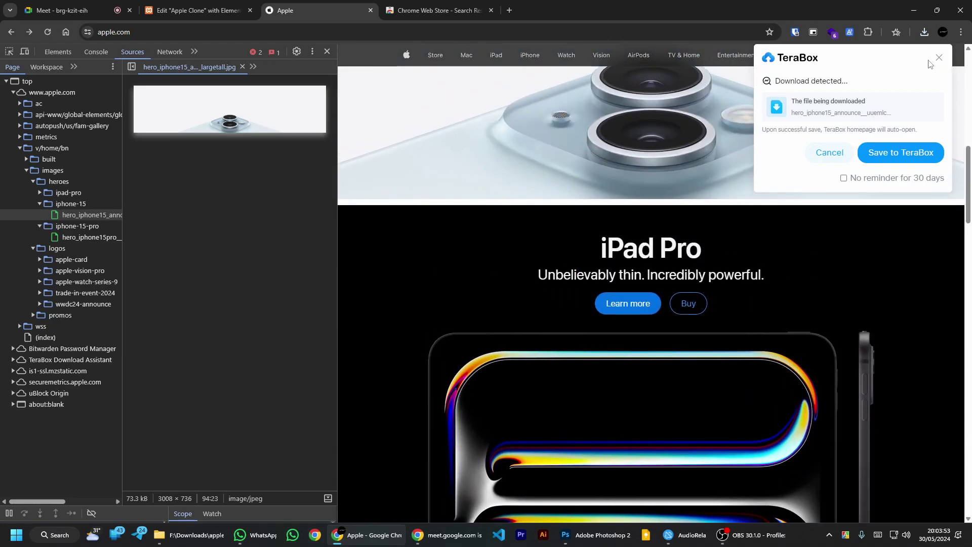
left_click(939, 58)
scroll(607, 253, "down", 4)
left_click(175, 6)
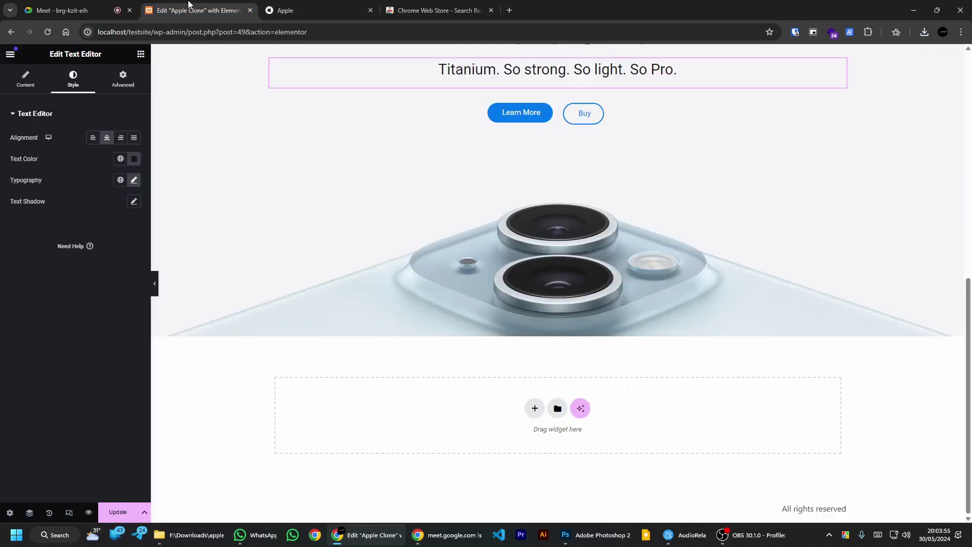
Step: Duplicate the black iPhone 15 Pro container and move the copy below the light iPhone 15 container
scroll(529, 171, "up", 12)
right_click(558, 81)
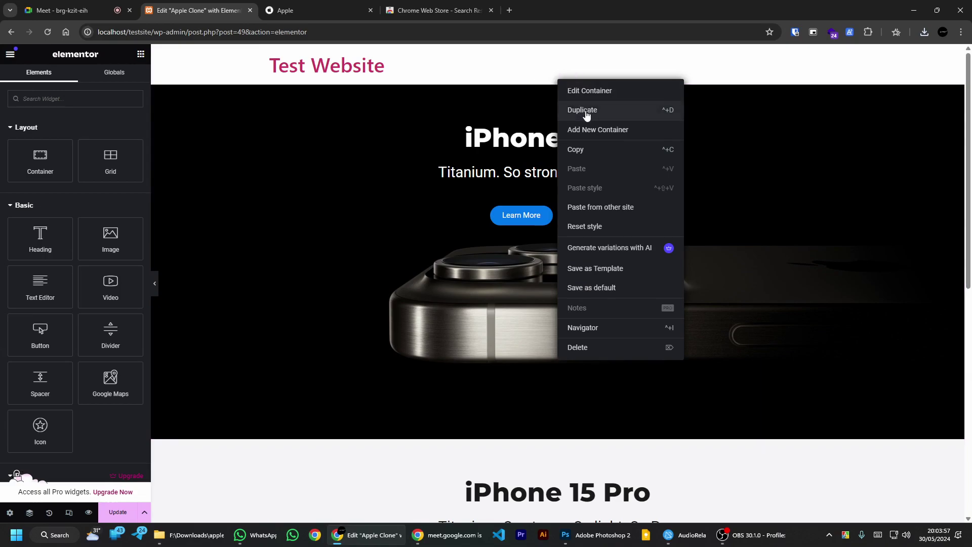
key("ctrl+d")
left_click_drag(554, 241, 562, 218)
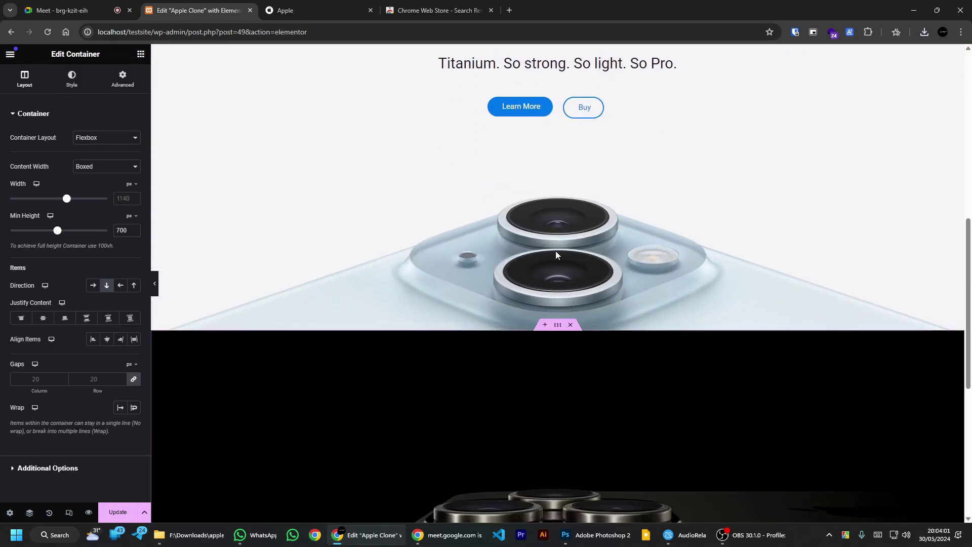
scroll(551, 281, "down", 4)
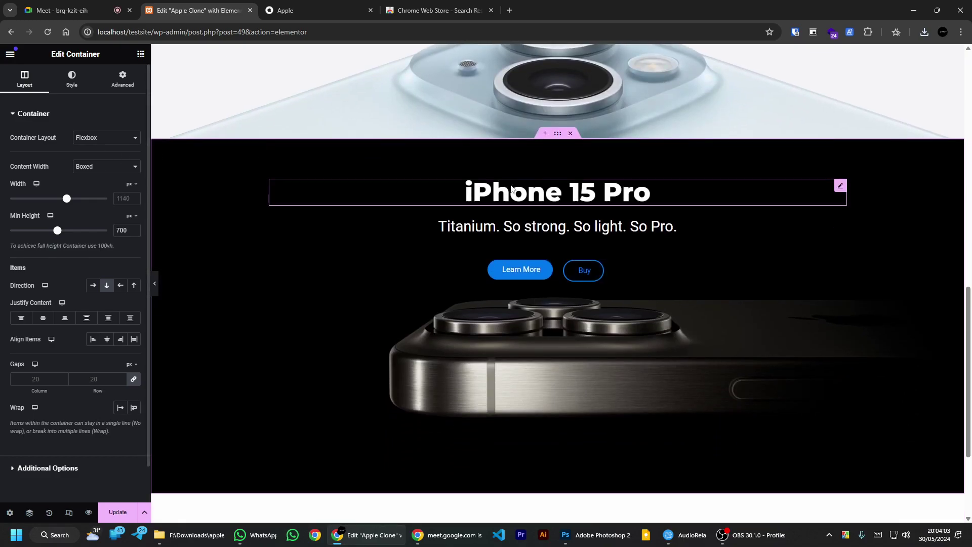
Step: On the Apple page, save the hero_ipadpro image from the ipad-pro source folder to disk
left_click(332, 5)
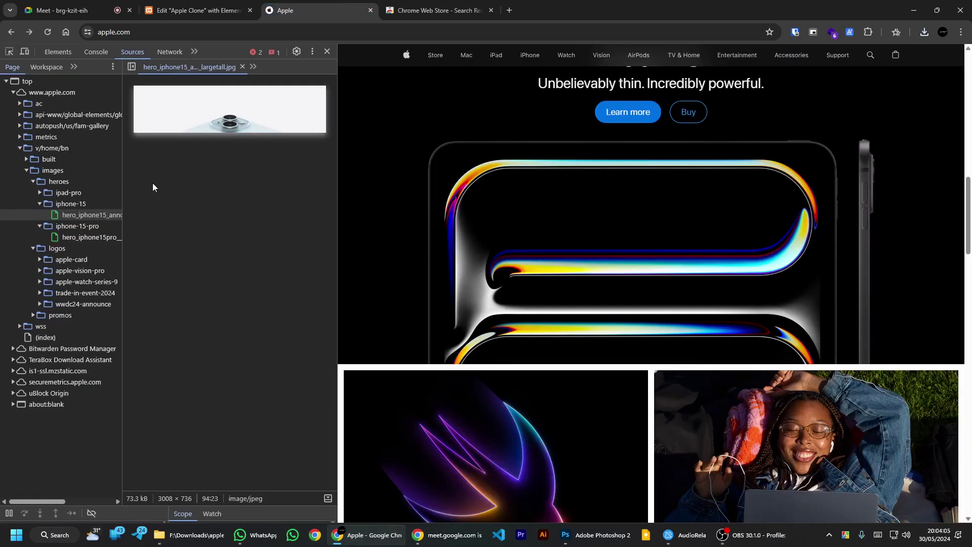
left_click(40, 192)
left_click(87, 207)
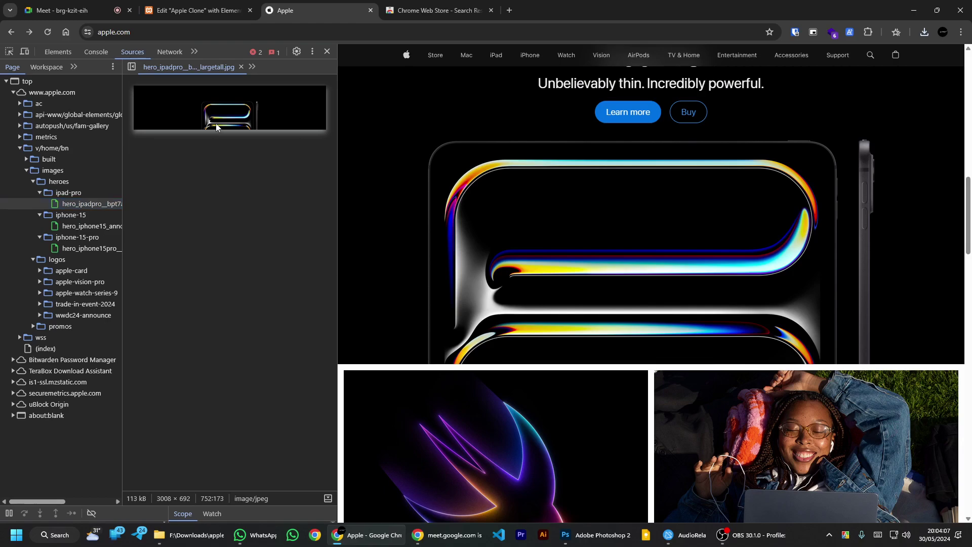
right_click(216, 122)
left_click(260, 172)
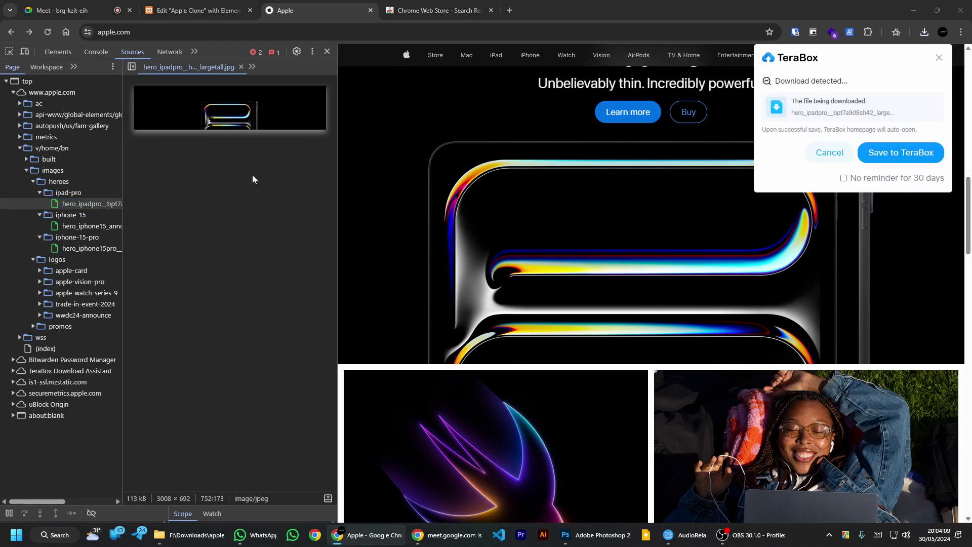
left_click(229, 256)
Step: Upload the downloaded hero_ipadpro image and use it as the background of the third container in Elementor
left_click(211, 4)
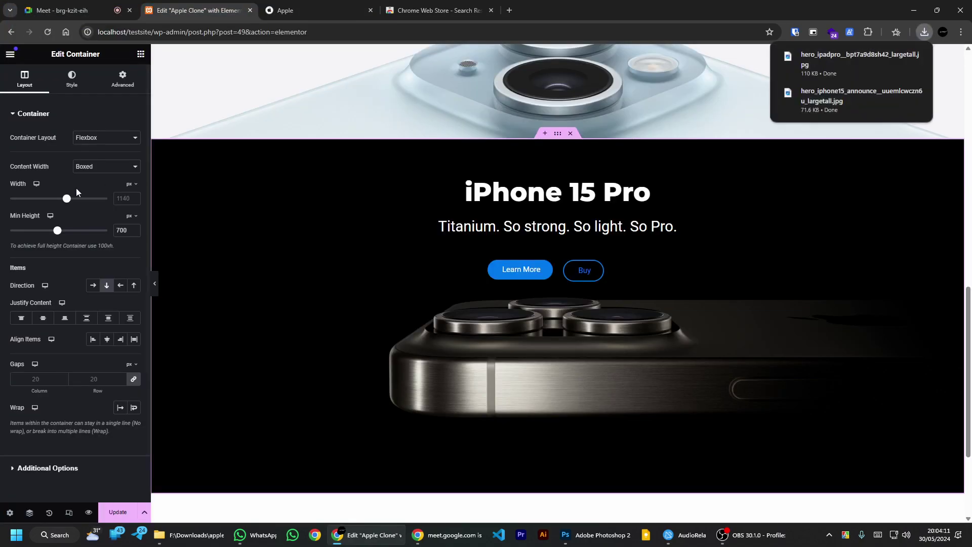
left_click(71, 80)
left_click(71, 249)
left_click(153, 96)
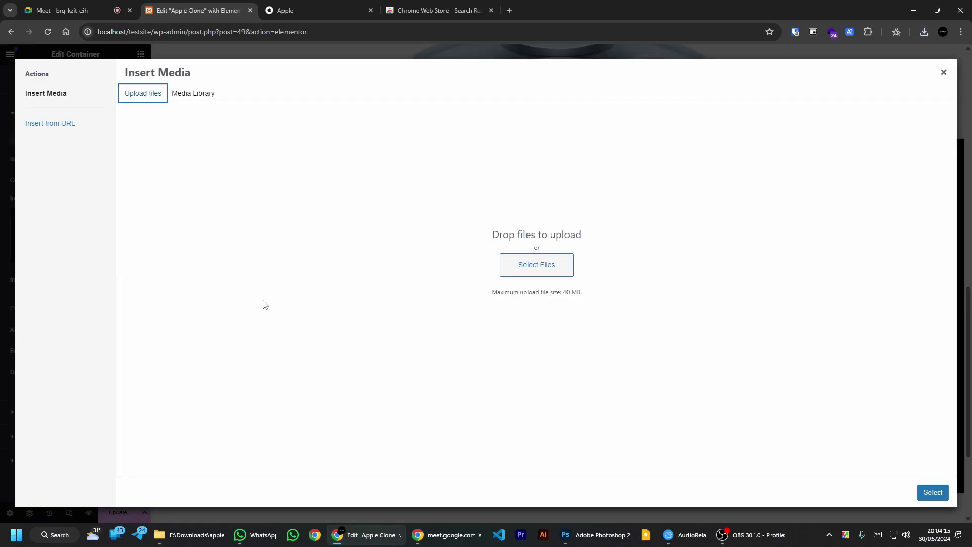
left_click(192, 534)
left_click_drag(489, 172, 690, 317)
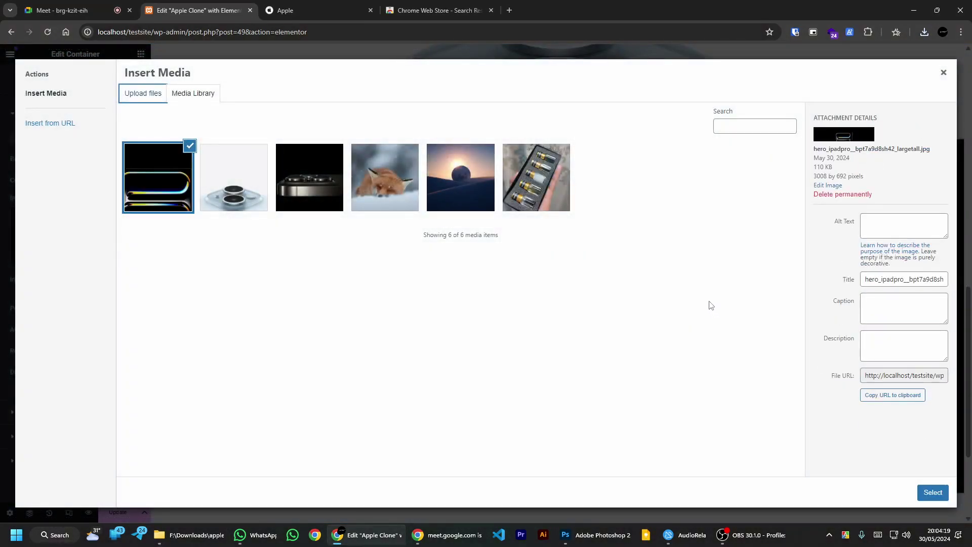
left_click(933, 492)
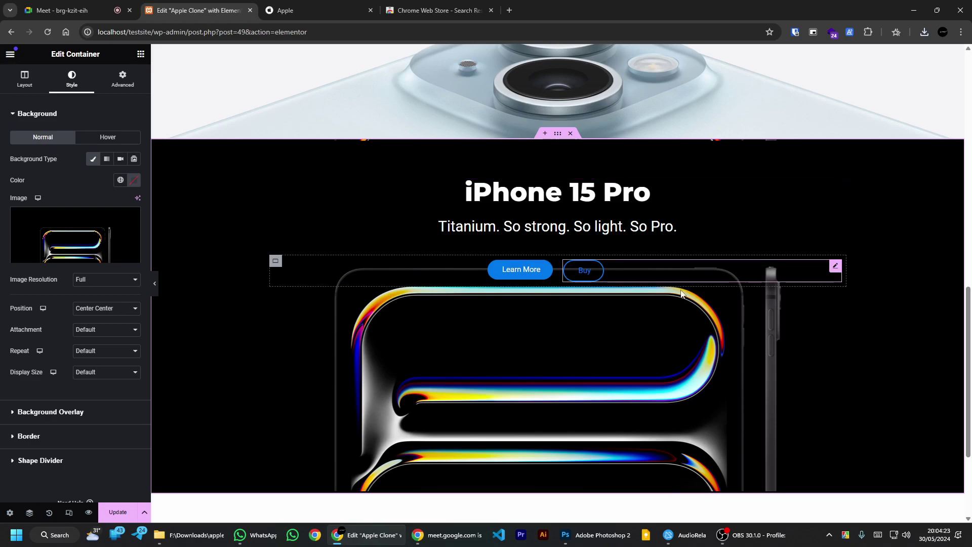
Step: Compare the three hero containers built in Elementor with the matching sections of the Apple page
left_click(305, 5)
scroll(557, 162, "down", 4)
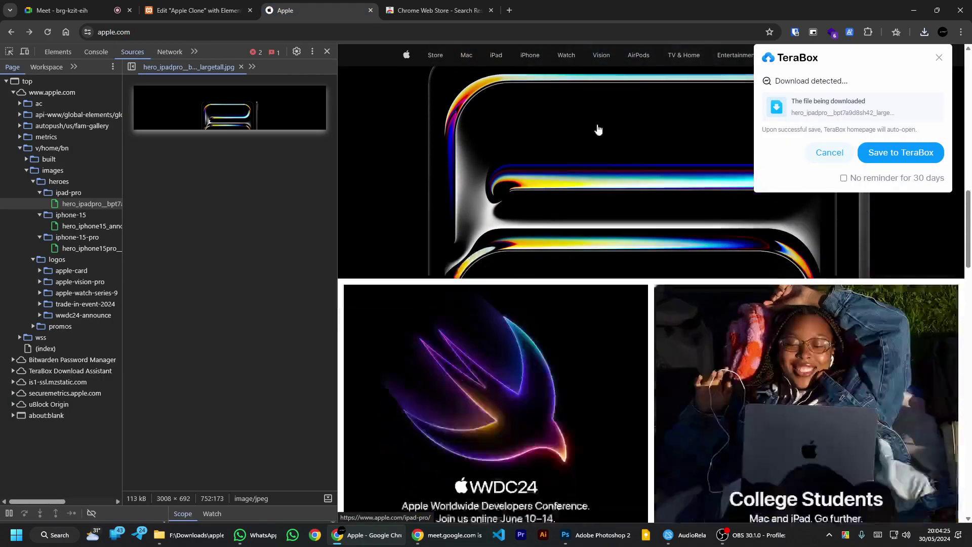
left_click(199, 7)
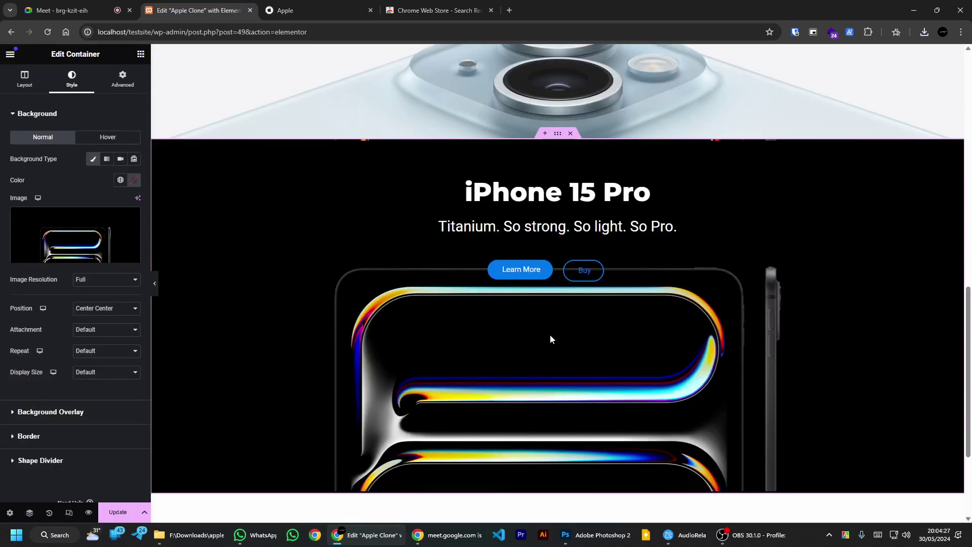
scroll(613, 329, "up", 3)
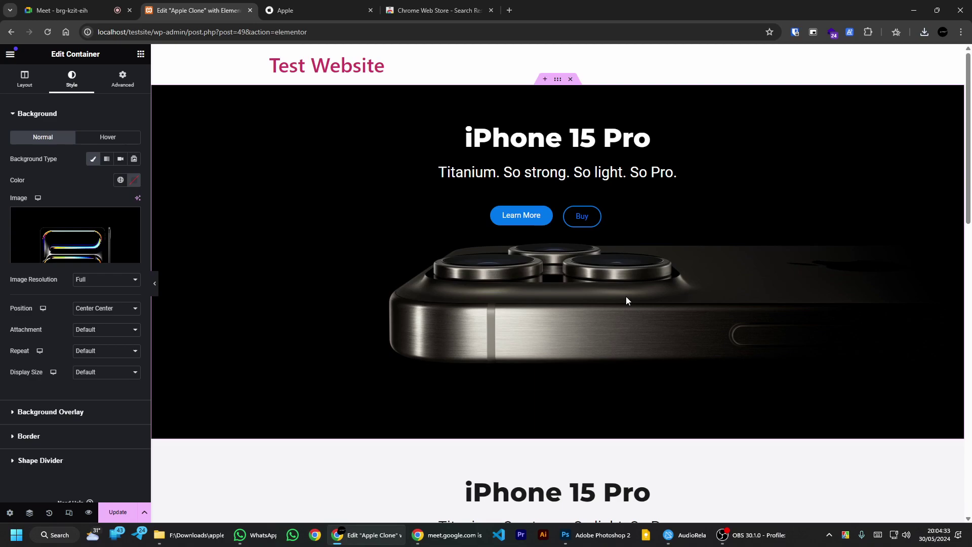
scroll(596, 285, "down", 3)
scroll(598, 282, "down", 1)
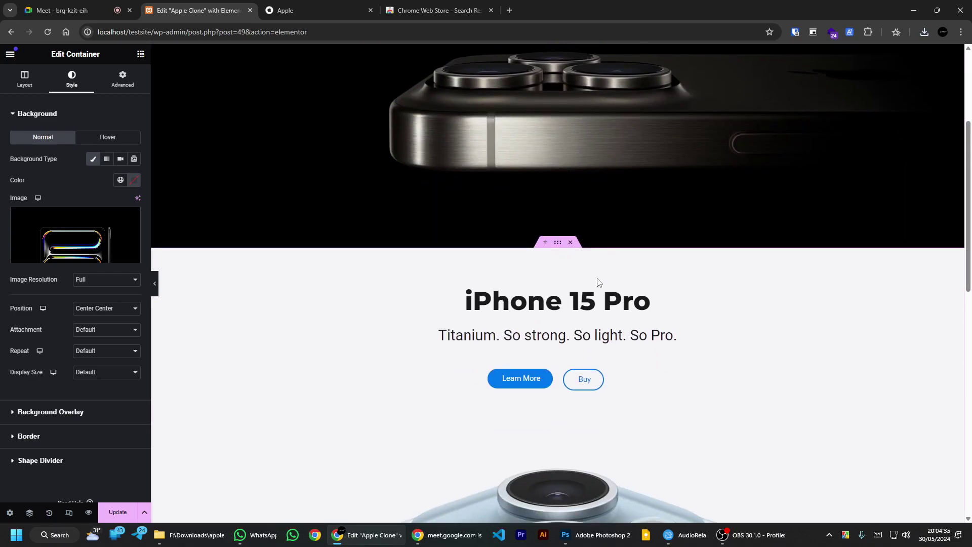
left_click(327, 9)
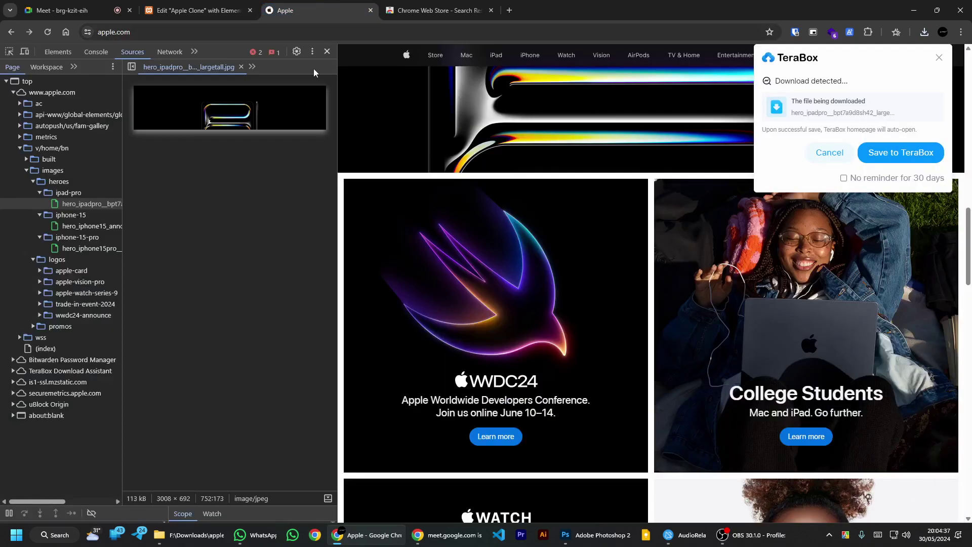
Step: Close the developer tools on the Apple page and dismiss the TeraBox download prompt
right_click(226, 116)
left_click(204, 211)
left_click(326, 51)
left_click(940, 59)
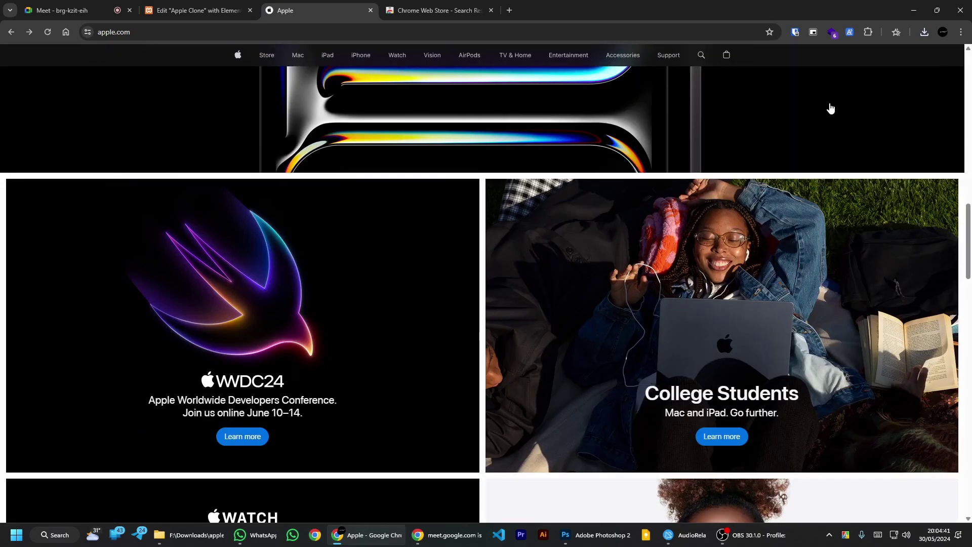
Step: Inspect the Apple page's sources and expand the heroes and promos image folders under v/home/bn
right_click(271, 179)
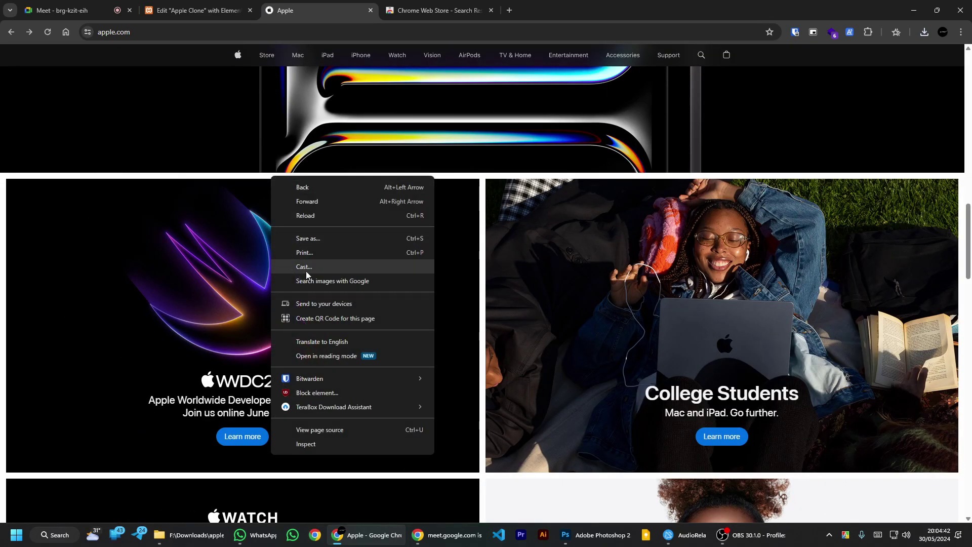
left_click(305, 443)
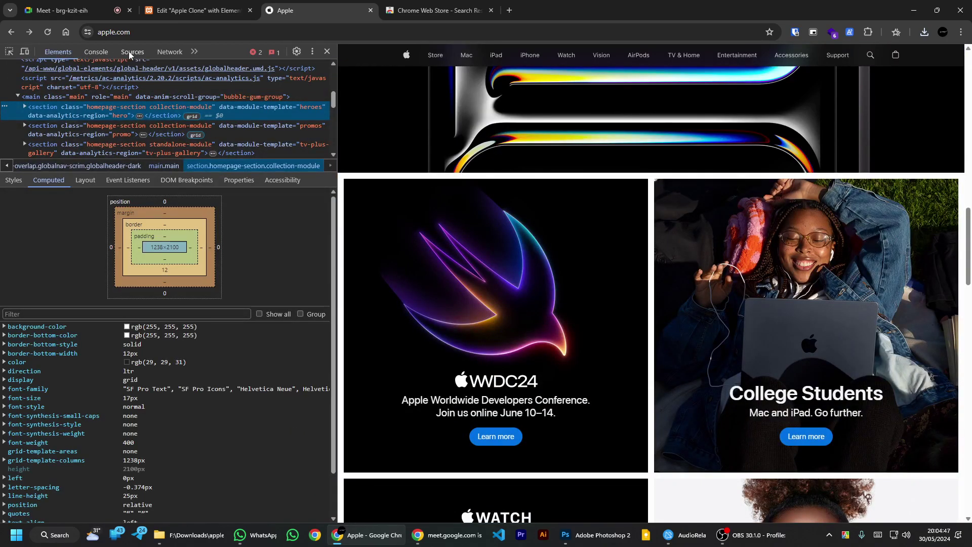
left_click(133, 52)
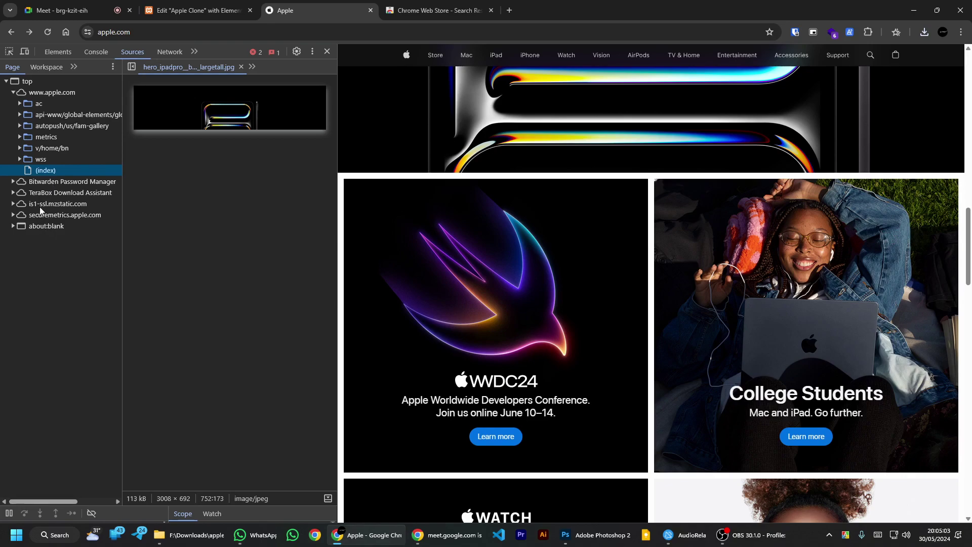
left_click(20, 148)
left_click(27, 170)
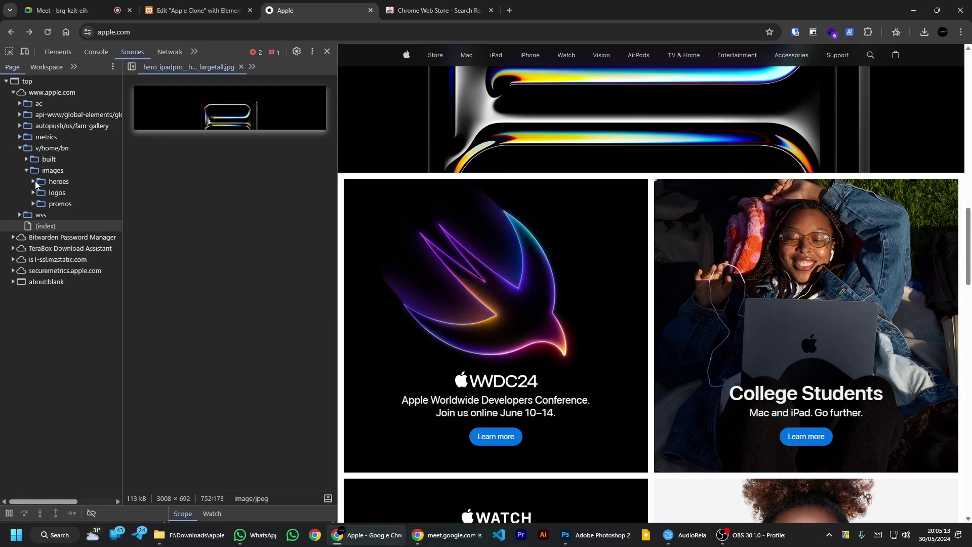
left_click(33, 182)
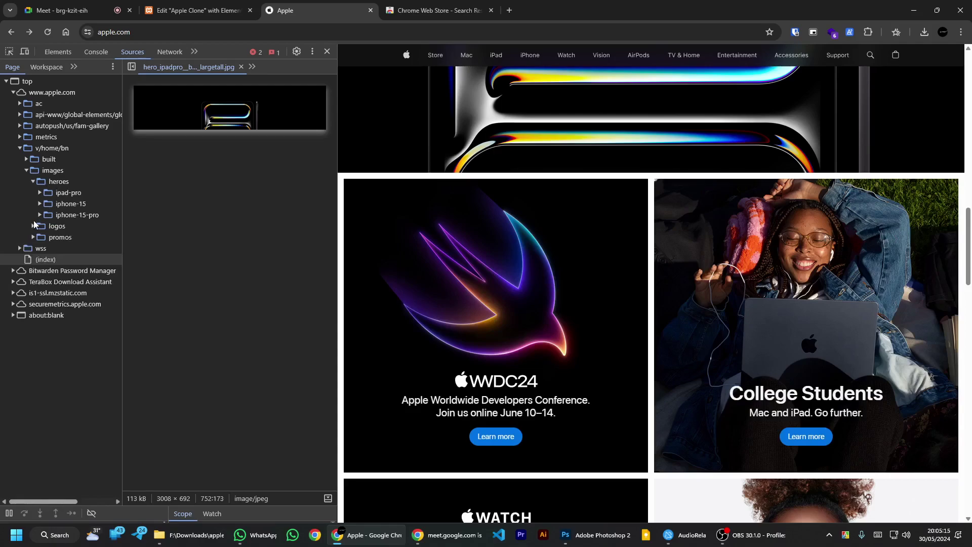
left_click(34, 238)
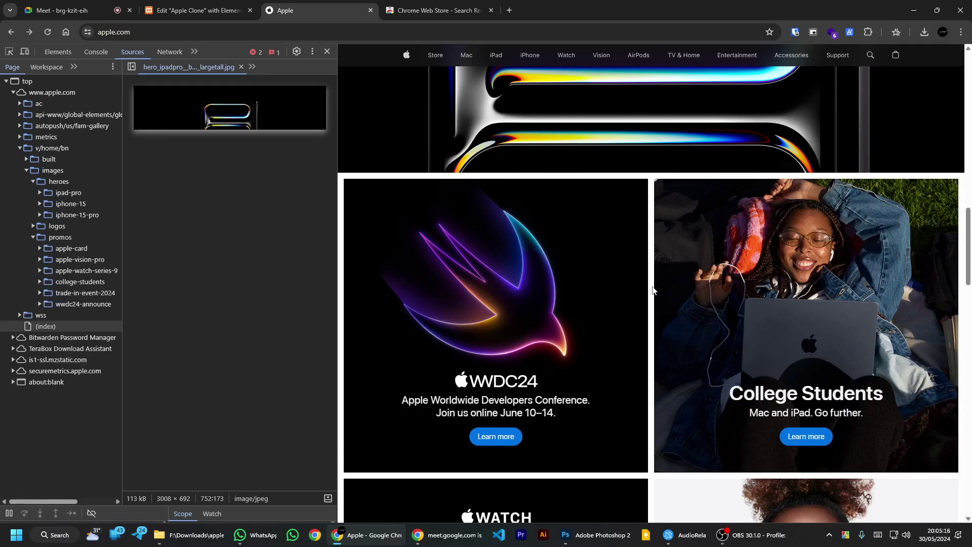
Step: Preview the images in the apple-card and apple-vision-pro promo folders and compare them with the page's promo tiles
left_click(40, 248)
left_click(81, 261)
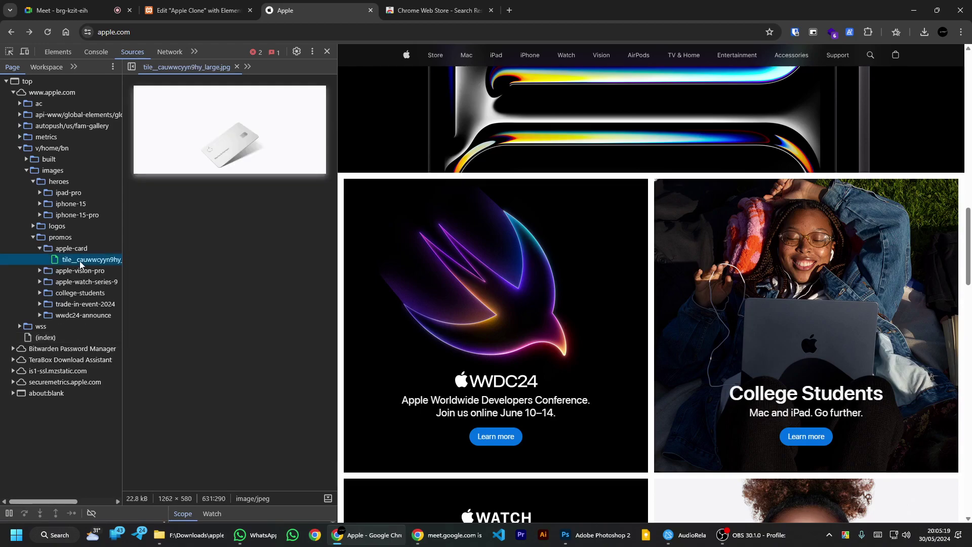
left_click(40, 271)
left_click(75, 283)
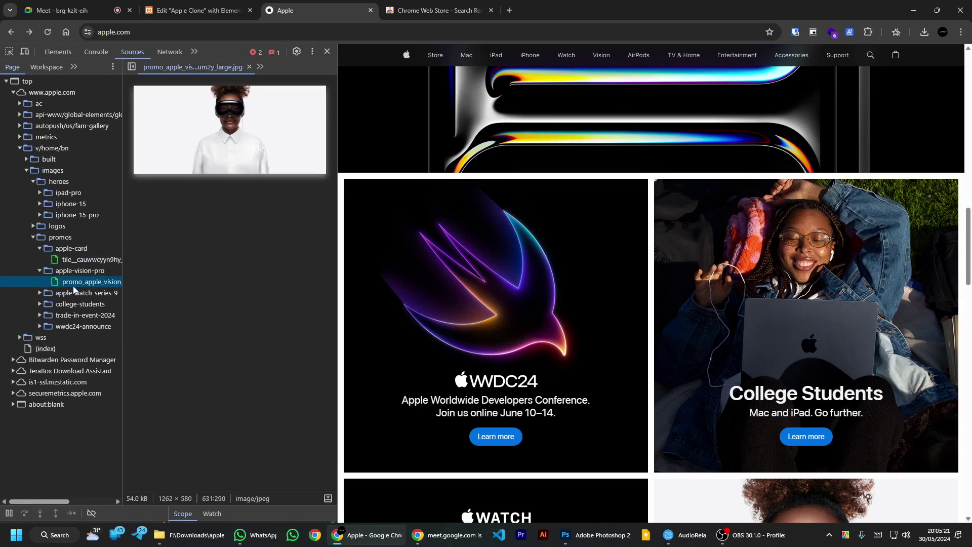
scroll(617, 284, "down", 6)
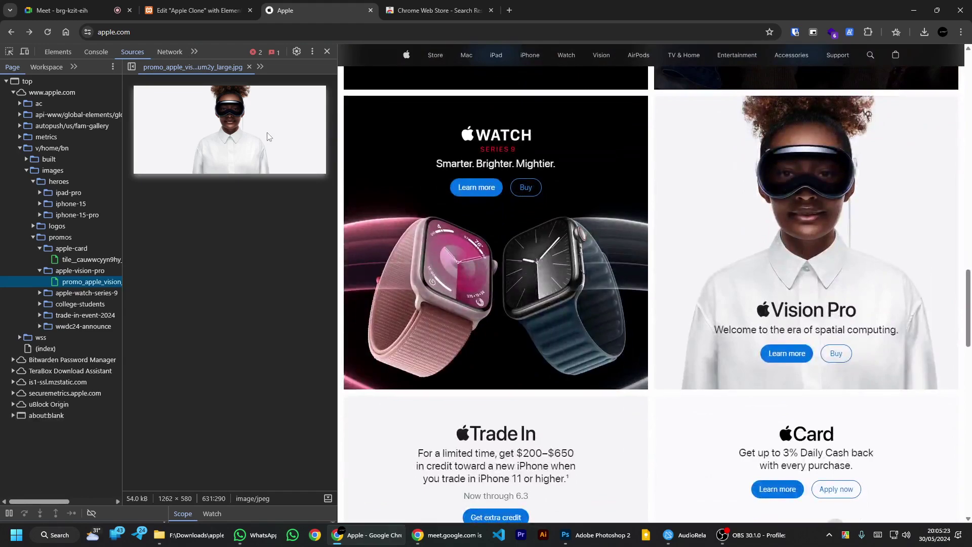
scroll(556, 202, "up", 6)
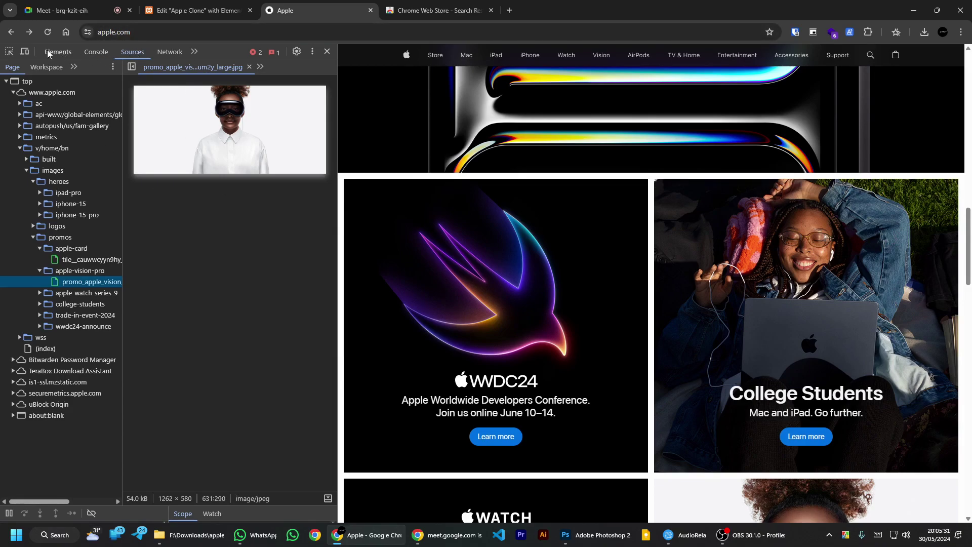
Step: Switch to Elementor and review the finished hero containers down to the empty area below them
left_click(202, 10)
scroll(456, 190, "down", 12)
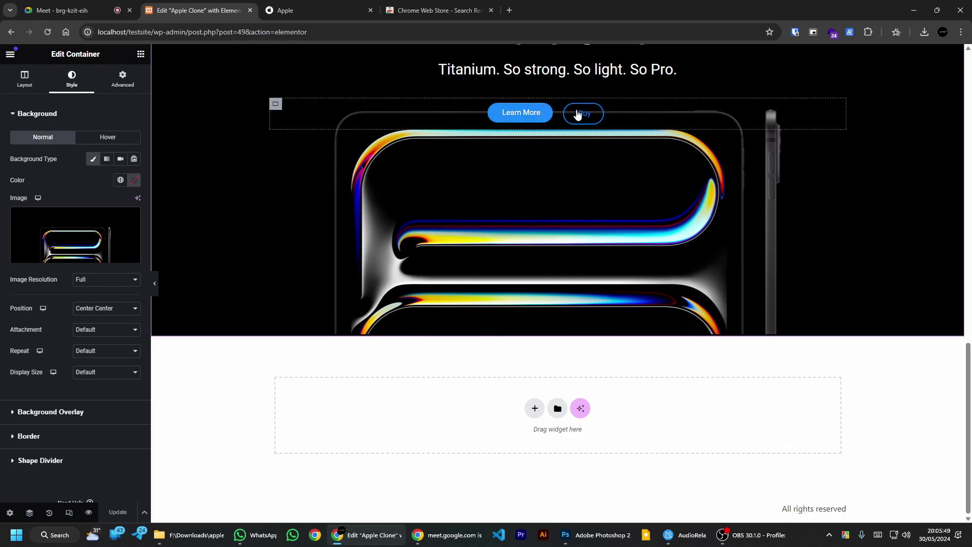
scroll(428, 167, "up", 5)
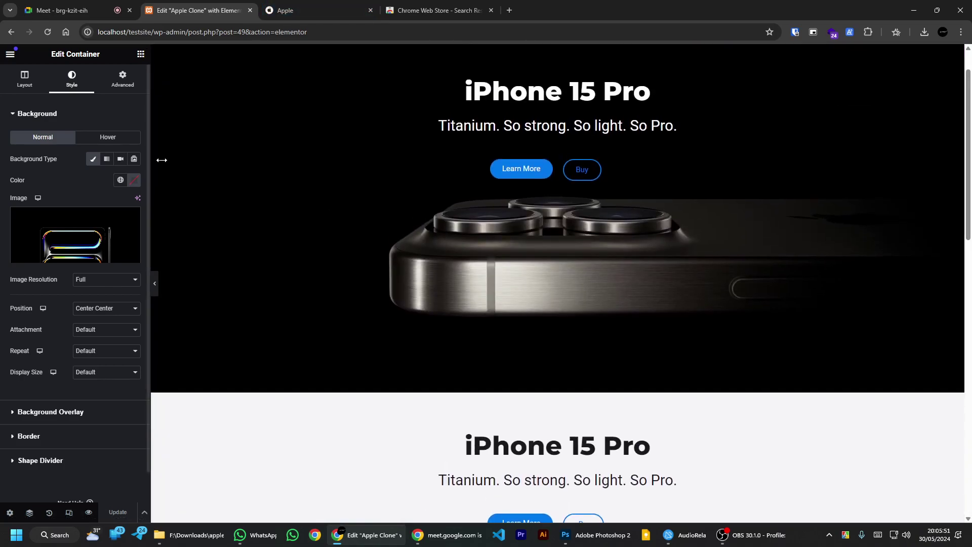
scroll(336, 156, "down", 5)
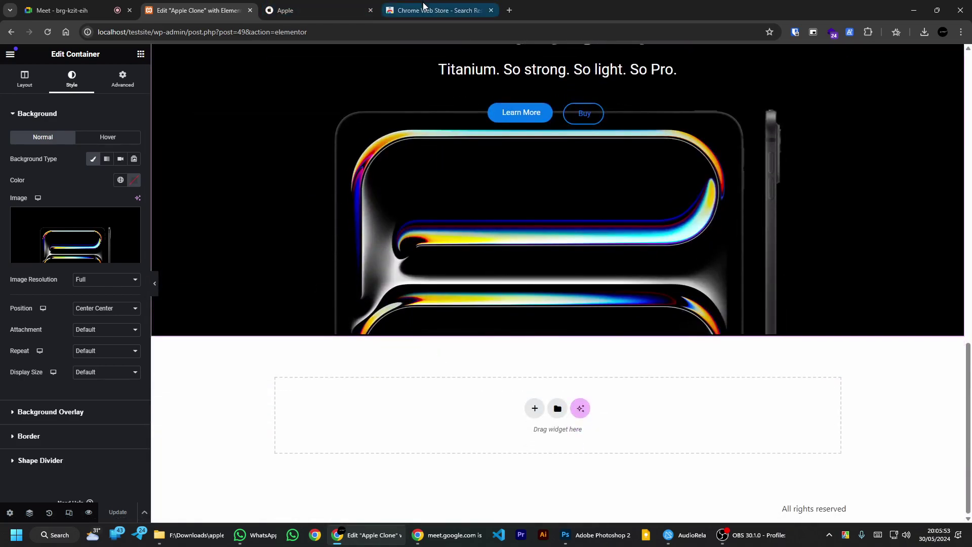
Step: Narrow the developer tools pane on the Apple page and view the hero and promo sections at the wider size
left_click(304, 10)
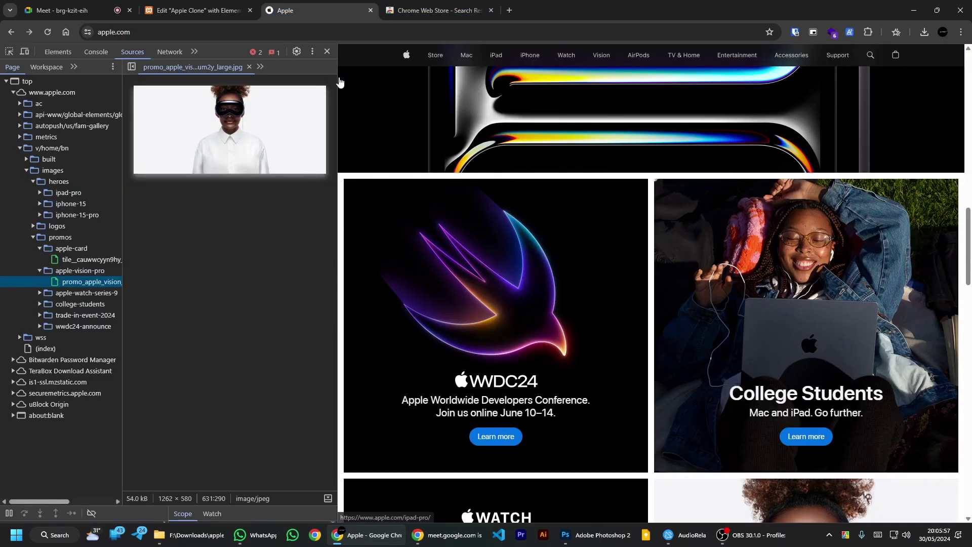
left_click_drag(337, 84, 144, 84)
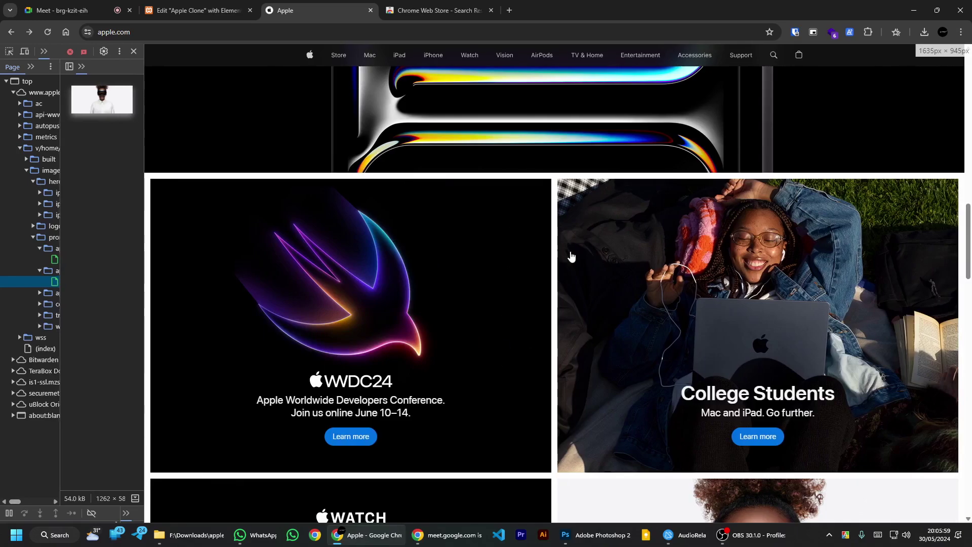
scroll(559, 245, "up", 5)
scroll(562, 243, "down", 5)
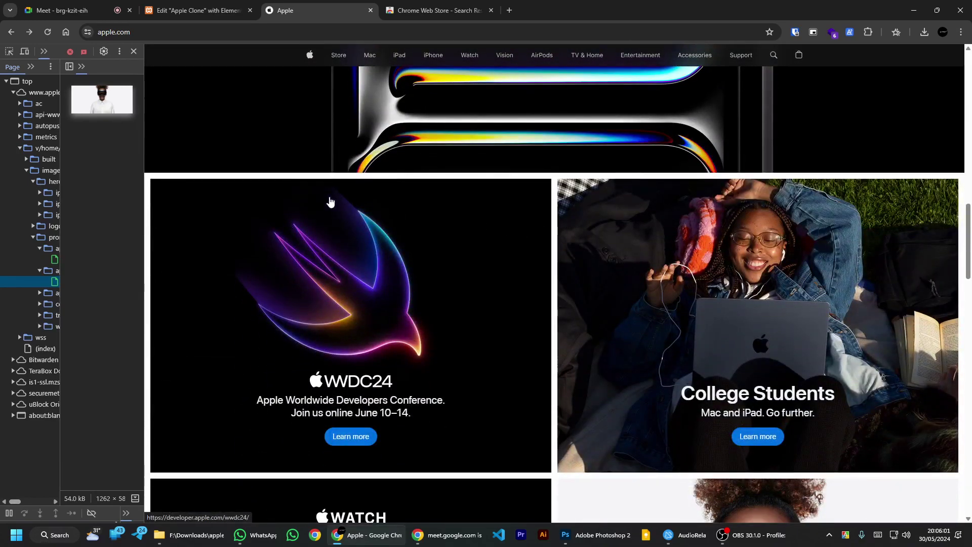
Step: Compare the lower part of the Elementor page with the WWDC24 and College Students tiles on the Apple page
left_click(194, 10)
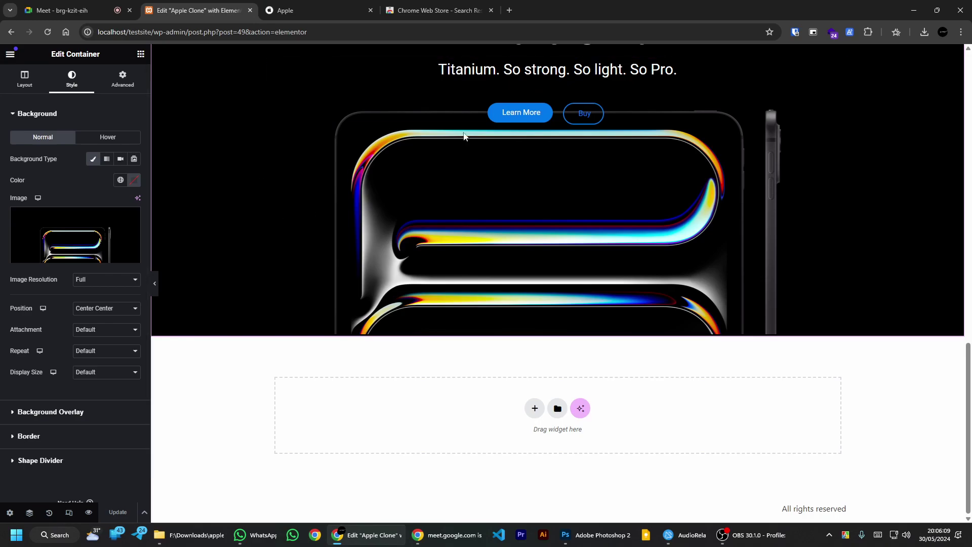
scroll(199, 378, "up", 3)
scroll(199, 441, "down", 3)
left_click(319, 10)
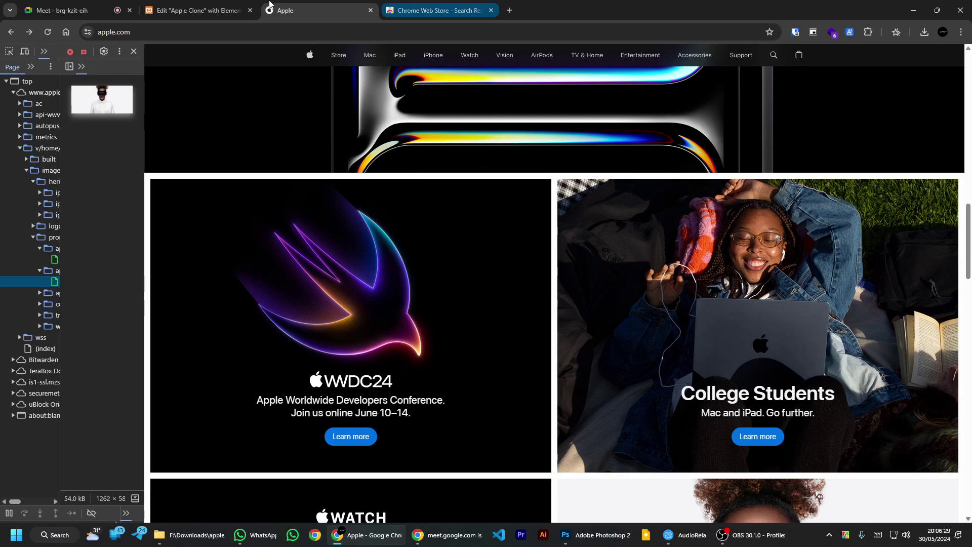
left_click(233, 10)
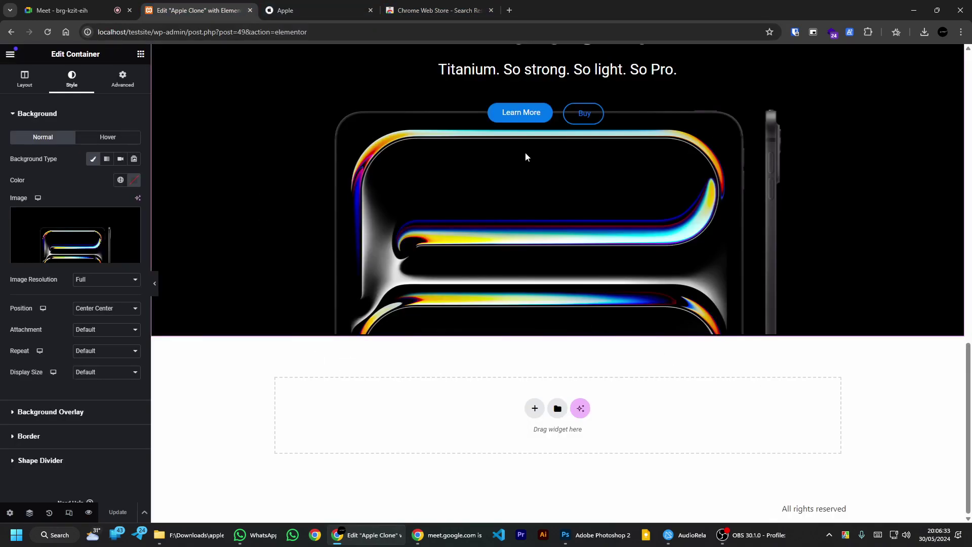
Step: Examine the Apple page's two-column promo grid and the sections above and below it
left_click(309, 10)
scroll(556, 168, "up", 8)
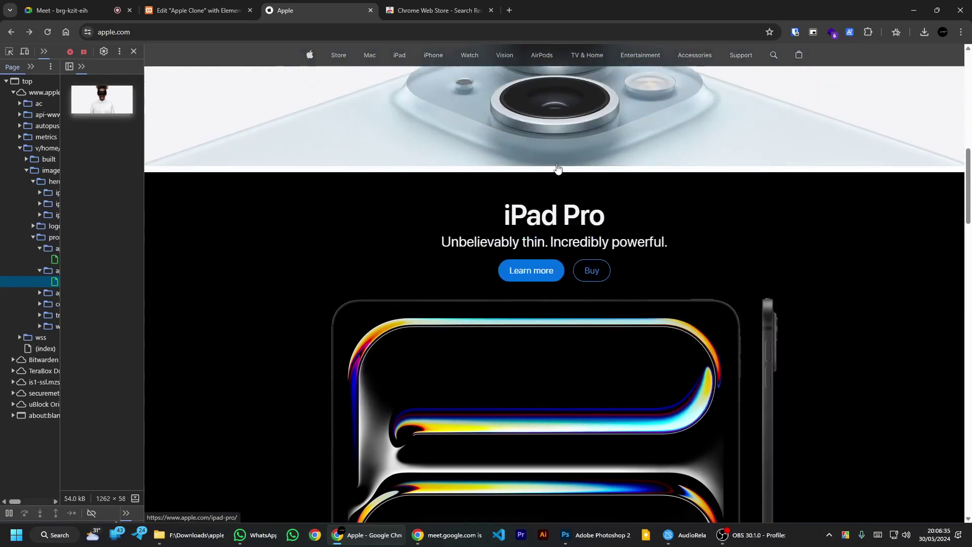
scroll(557, 168, "up", 8)
scroll(557, 168, "down", 11)
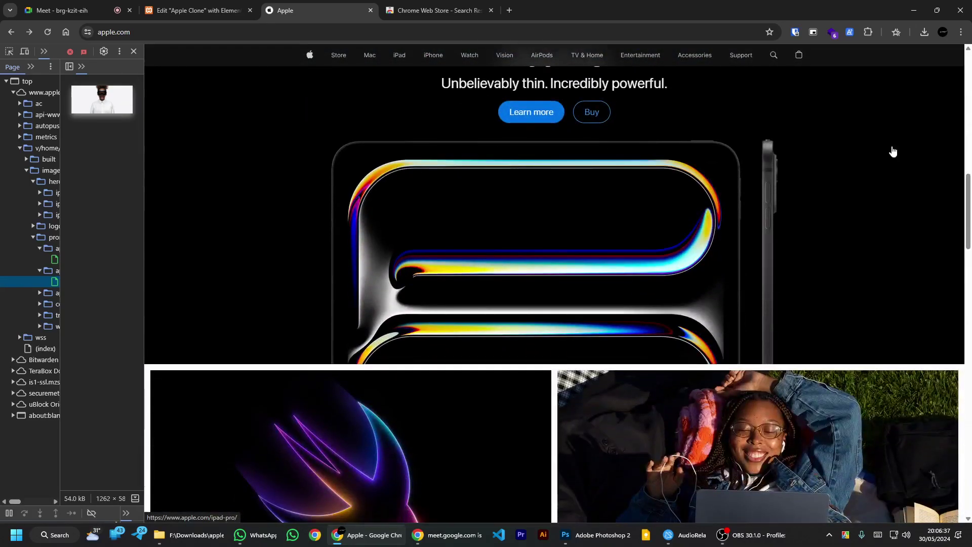
scroll(937, 178, "down", 5)
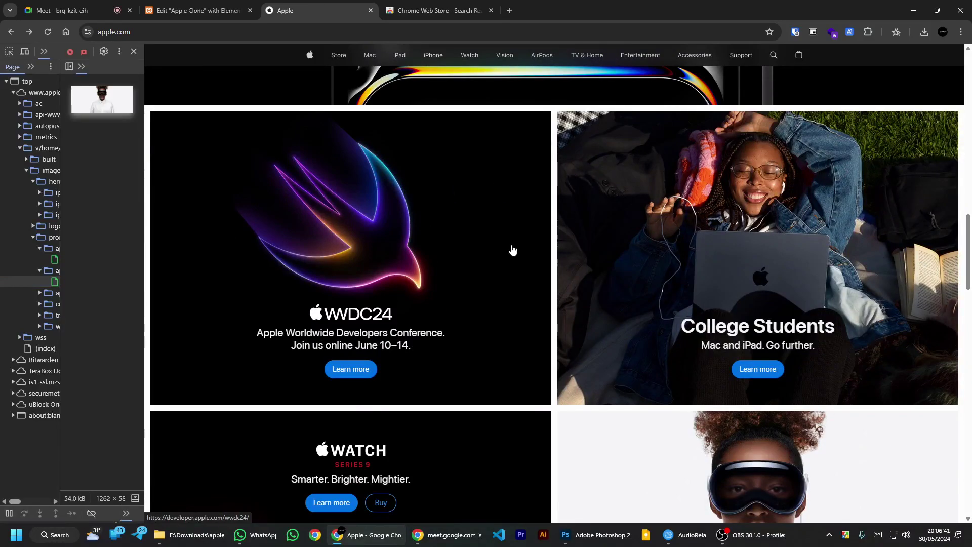
scroll(577, 167, "down", 7)
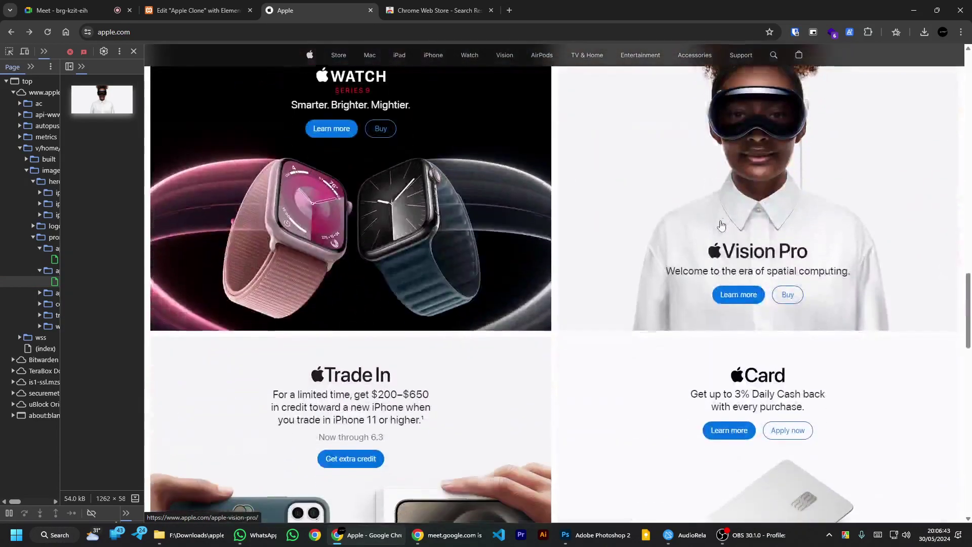
scroll(723, 225, "down", 10)
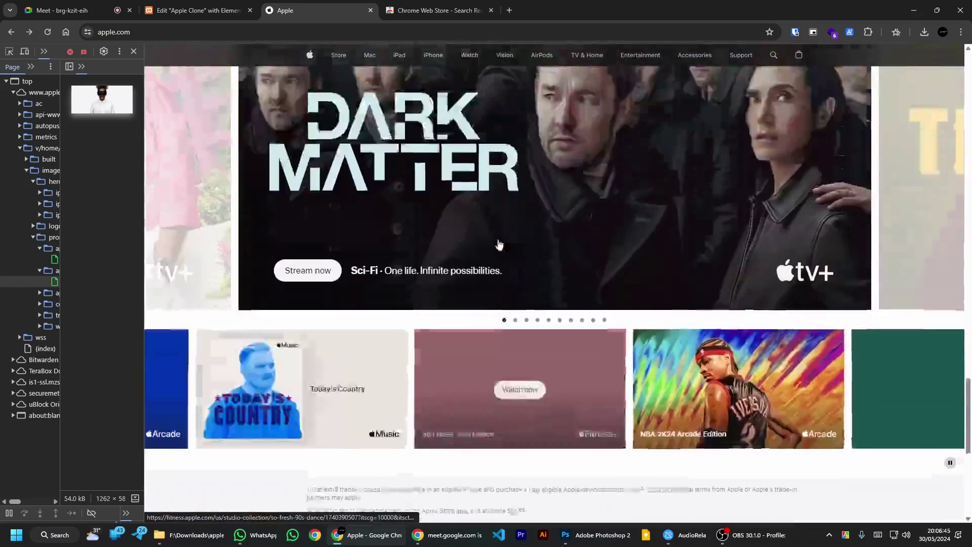
scroll(499, 244, "up", 15)
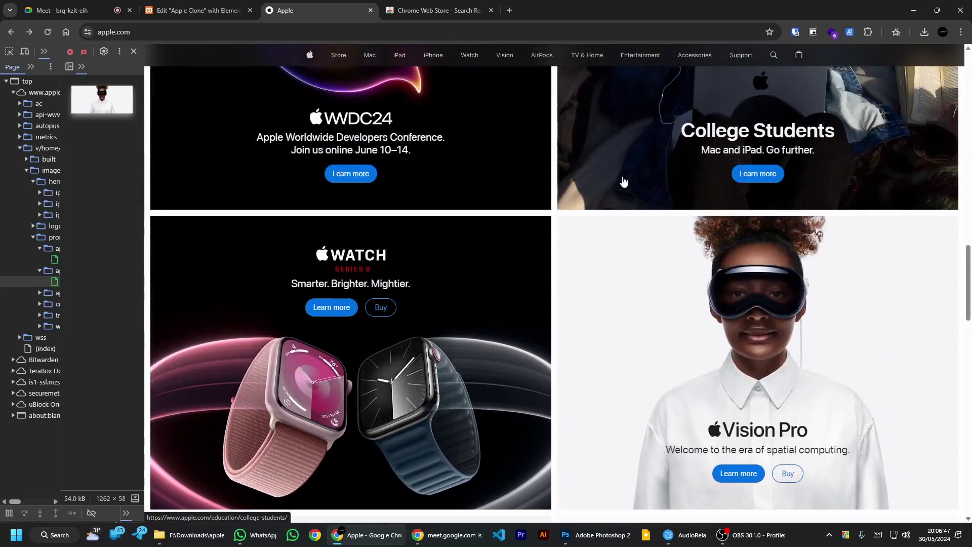
scroll(682, 157, "down", 9)
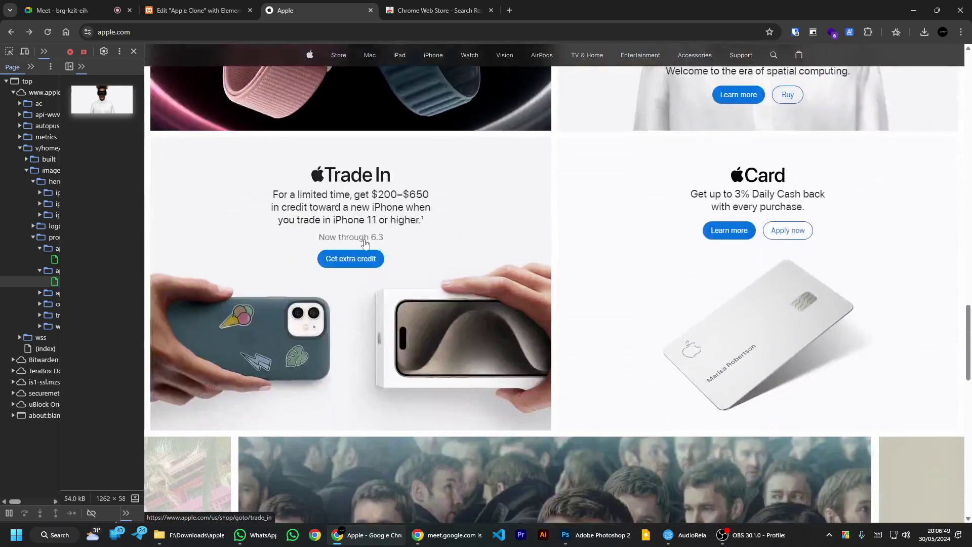
scroll(444, 159, "up", 13)
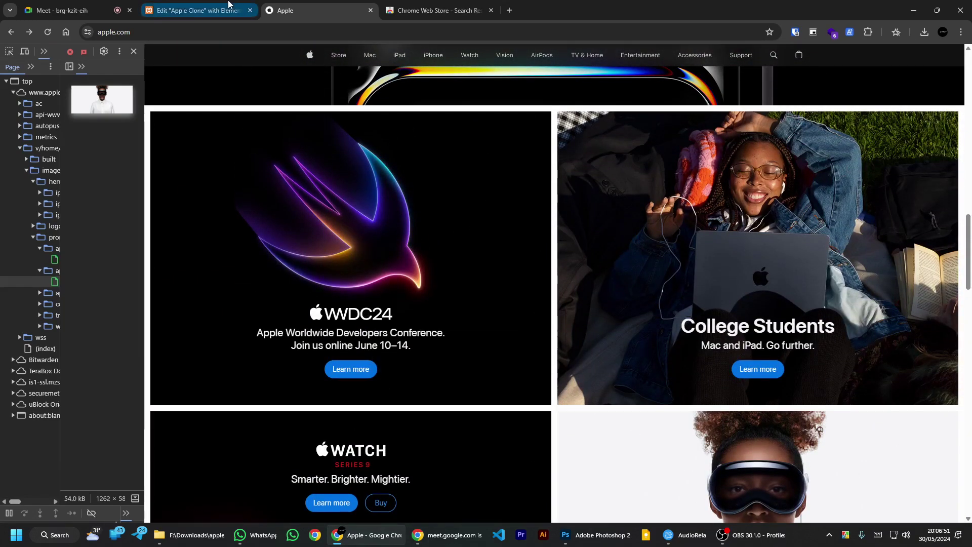
Step: Switch to Elementor and add a grid container with two columns and two rows below the third hero container
left_click(199, 10)
left_click(535, 408)
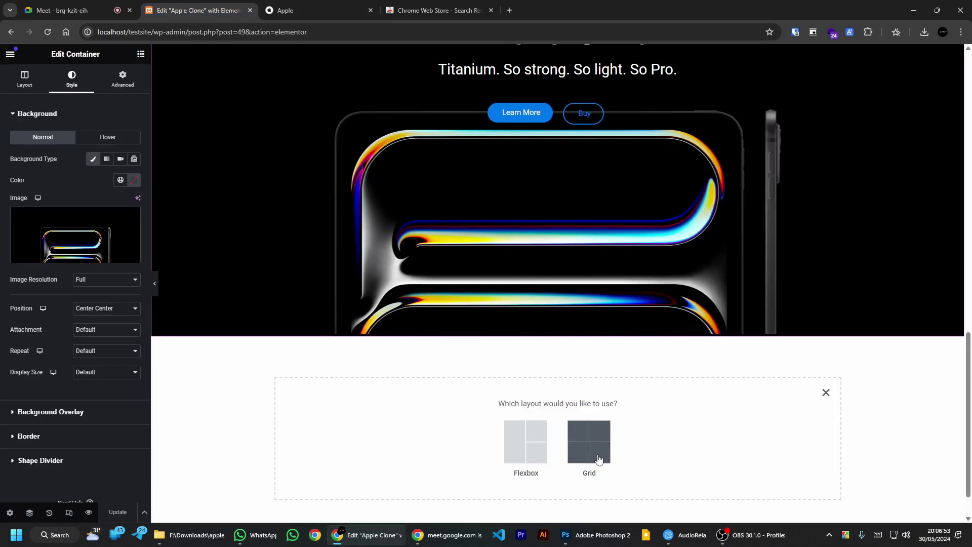
left_click(587, 439)
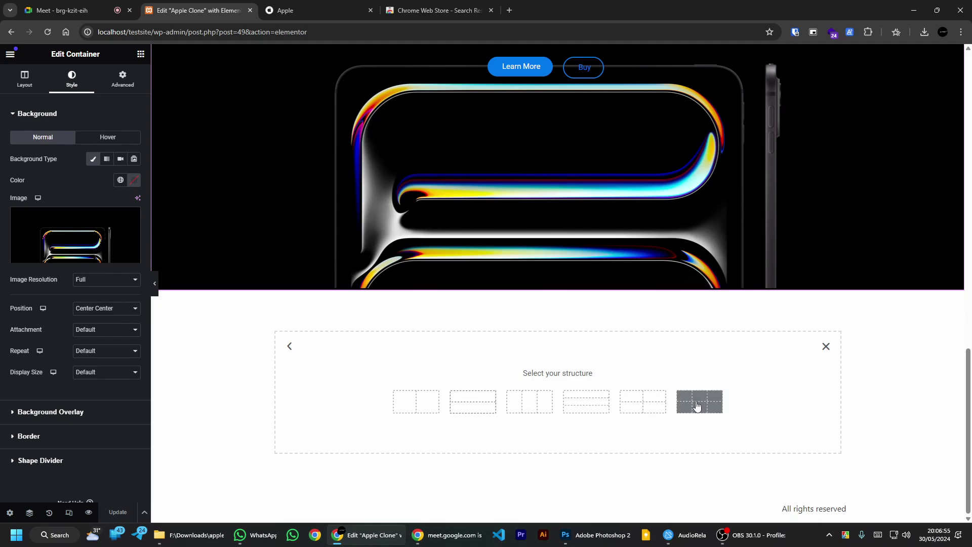
left_click(641, 405)
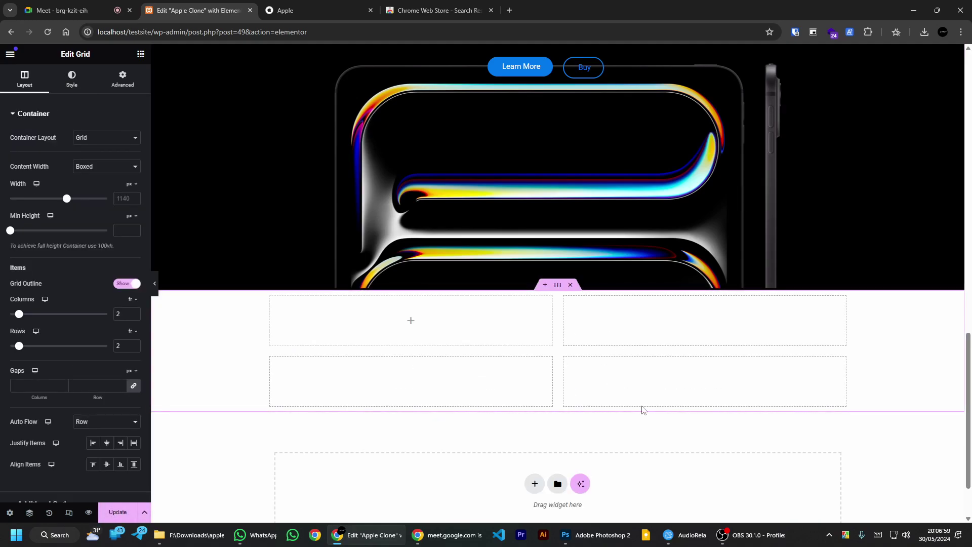
scroll(356, 267, "down", 2)
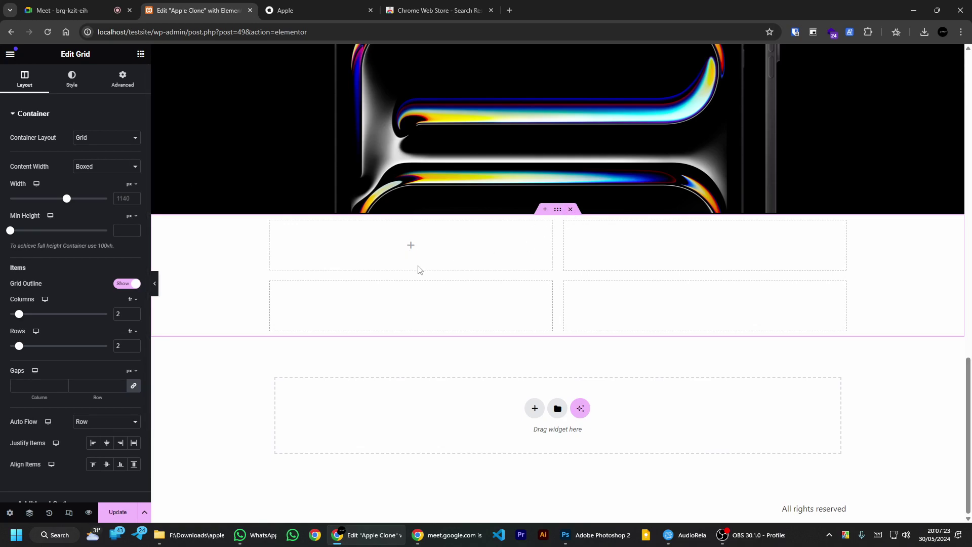
Step: Place a container in the grid's first cell, give it a Classic background and open its background image chooser
left_click(140, 54)
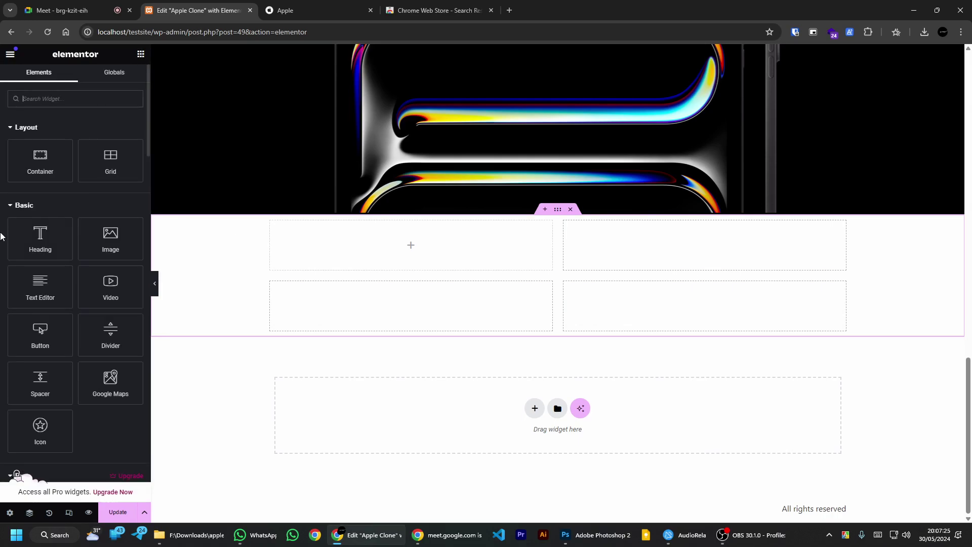
left_click_drag(38, 161, 410, 249)
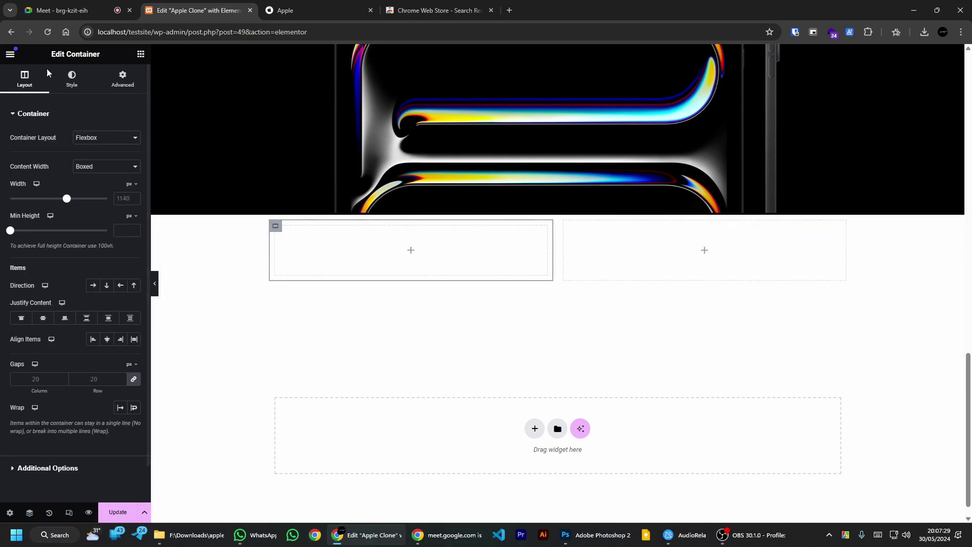
left_click(71, 80)
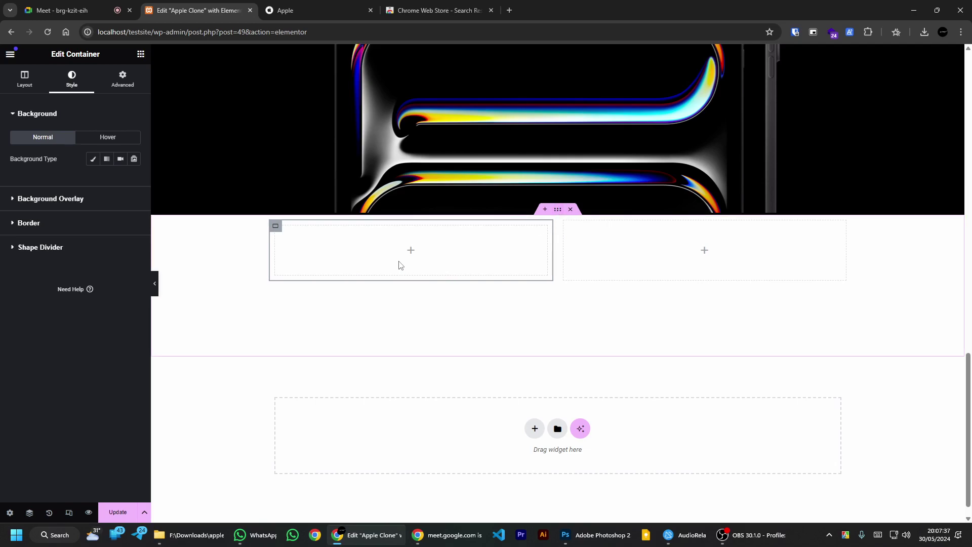
left_click(92, 160)
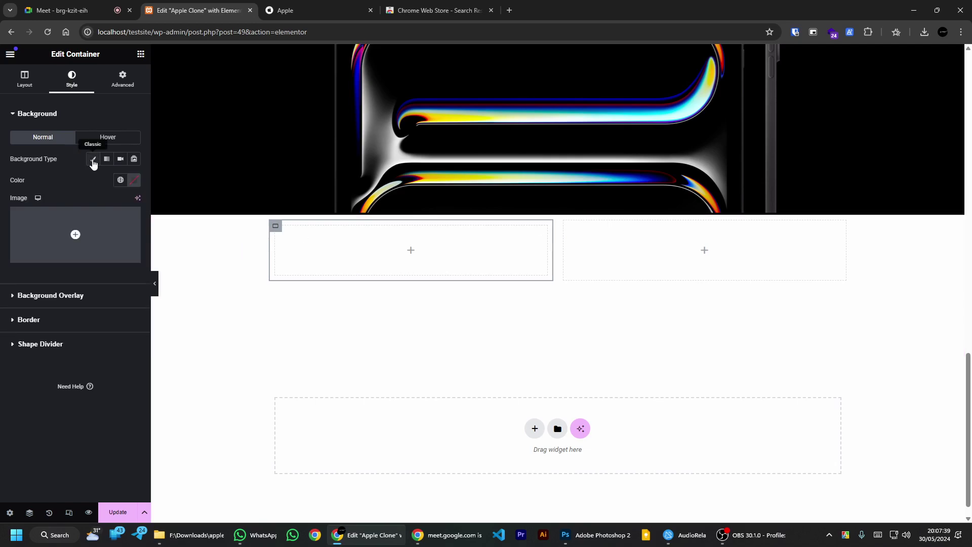
left_click(76, 232)
Step: Save the WWDC24 promo image from the Apple page's source files, found in the promos folder, to disk
key("ctrl+Tab")
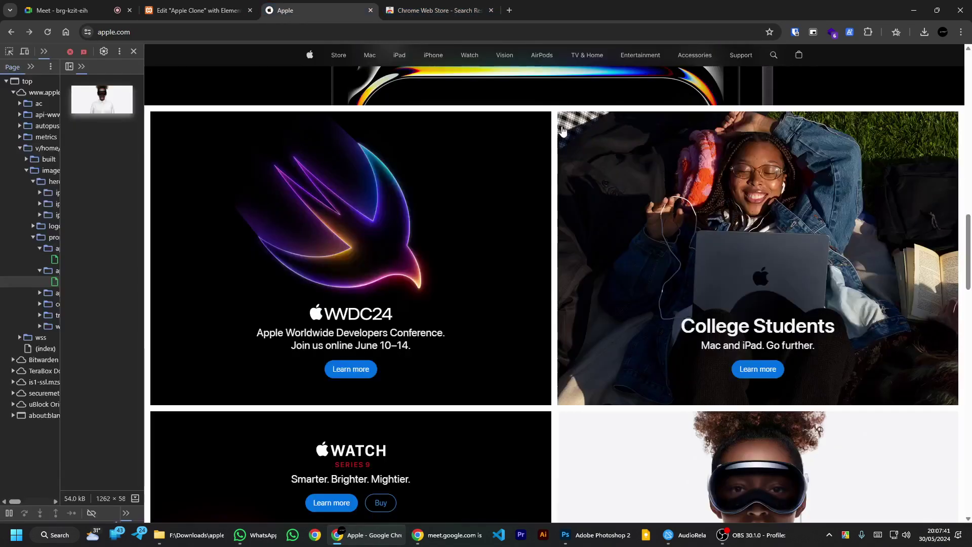
left_click(65, 283)
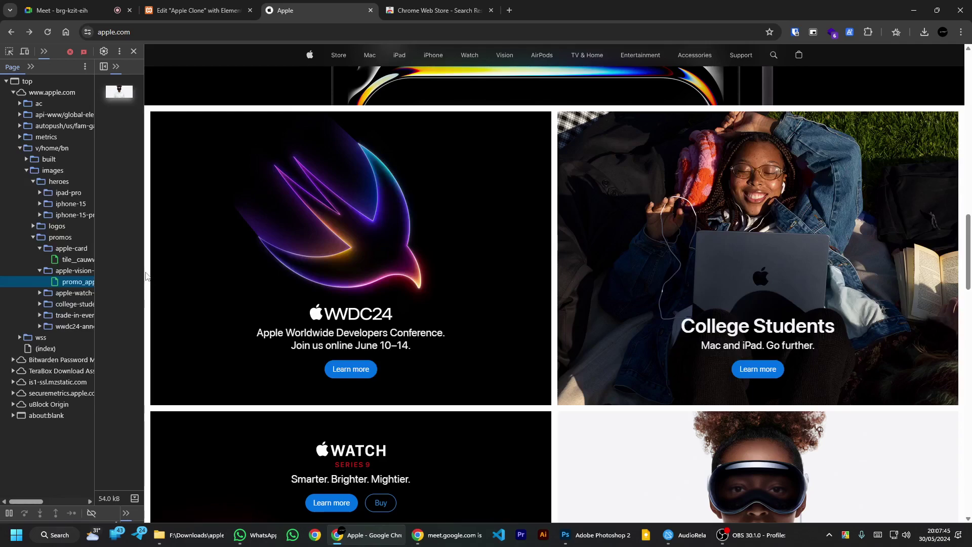
left_click_drag(144, 271, 190, 277)
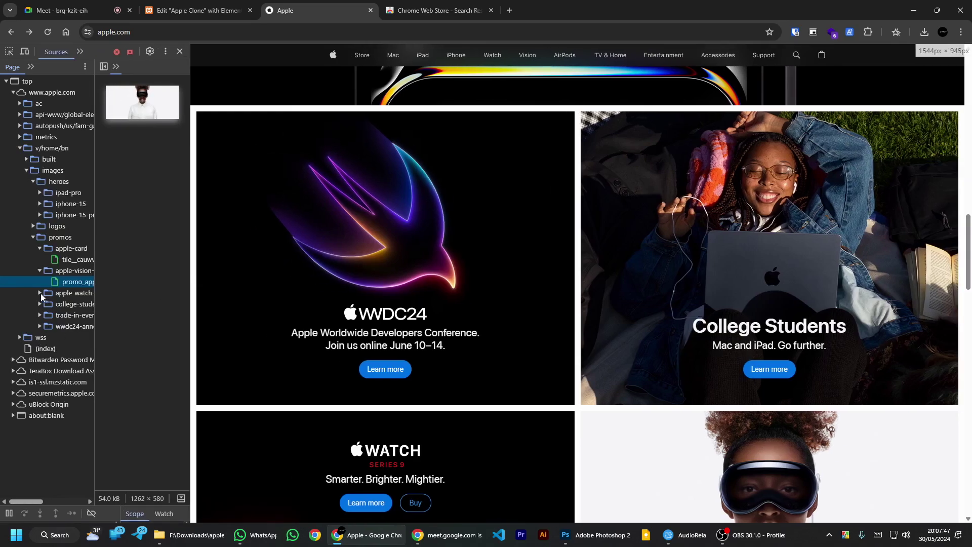
left_click(40, 293)
left_click(41, 338)
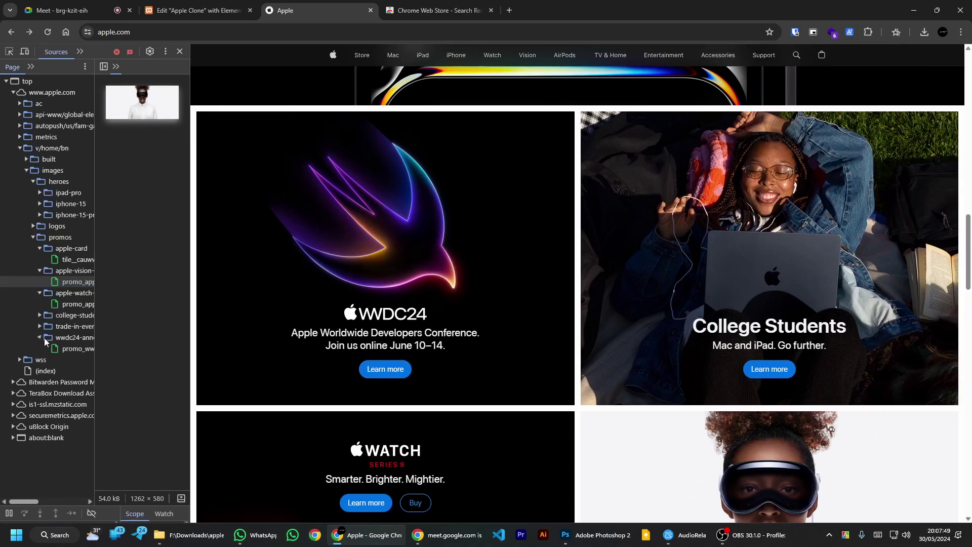
left_click(64, 348)
right_click(142, 101)
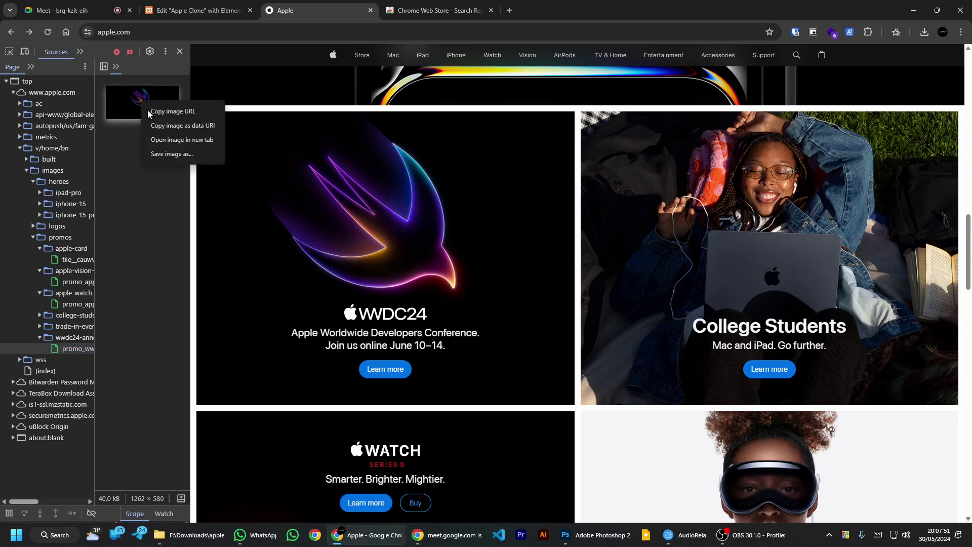
left_click(171, 151)
left_click(232, 256)
Step: Upload the WWDC24 promo image in Elementor as the first tile's background and set its position to Center Center
left_click(188, 6)
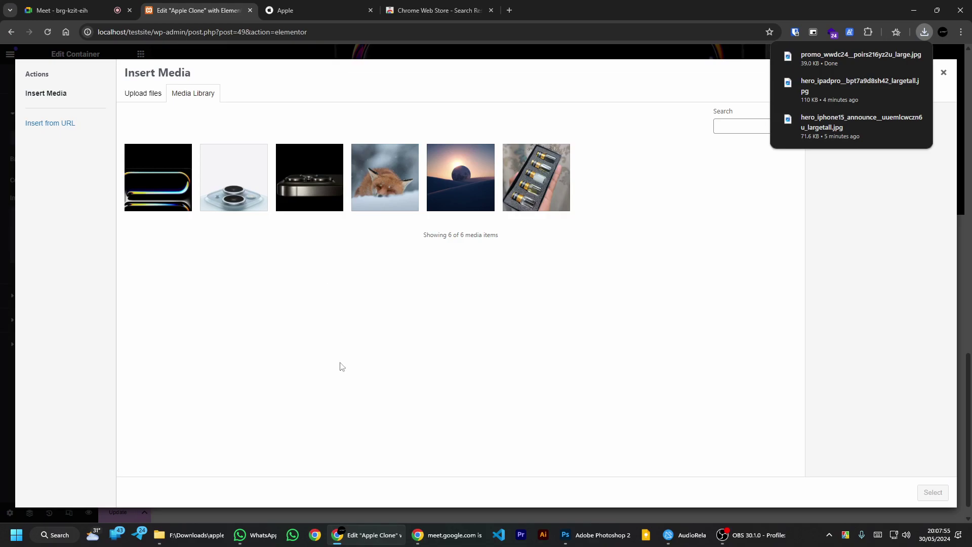
left_click(208, 543)
left_click_drag(498, 168, 559, 353)
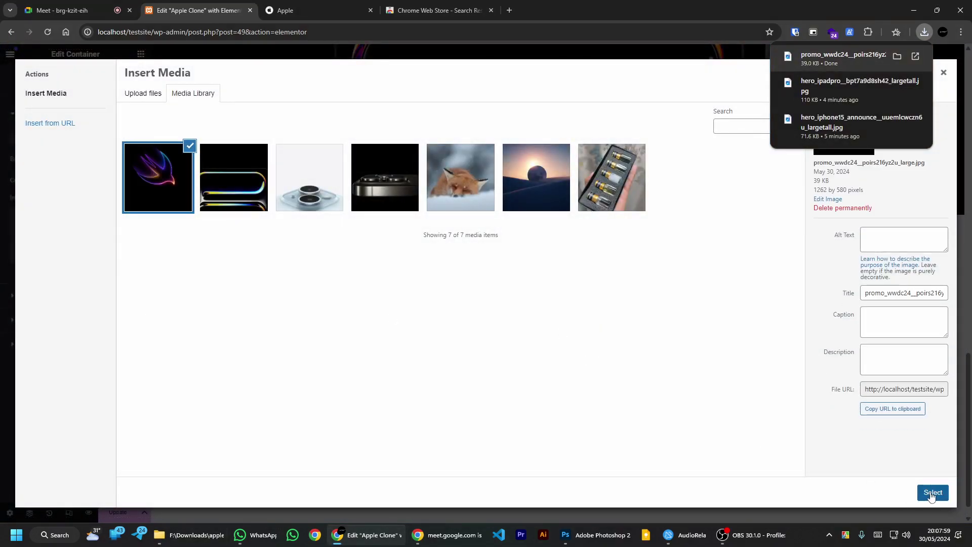
left_click(935, 491)
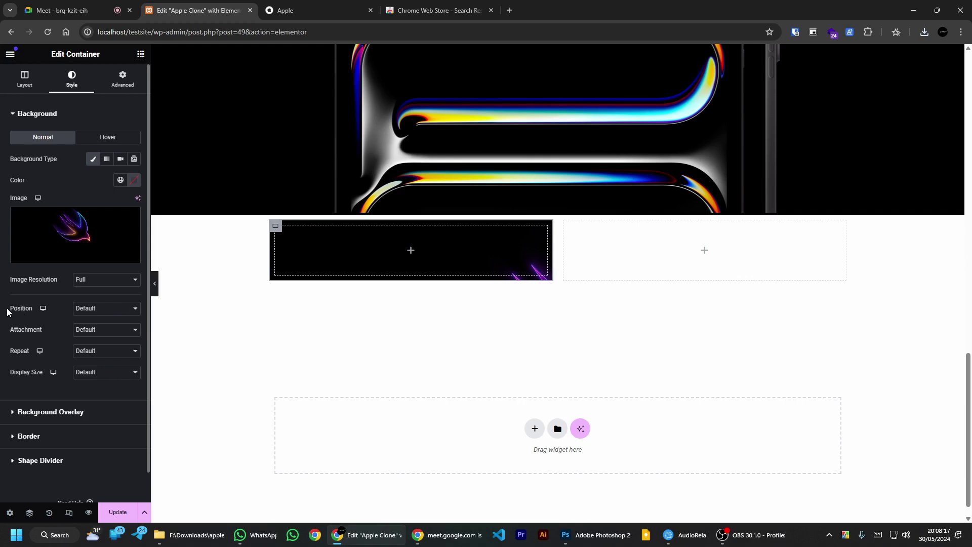
left_click(107, 310)
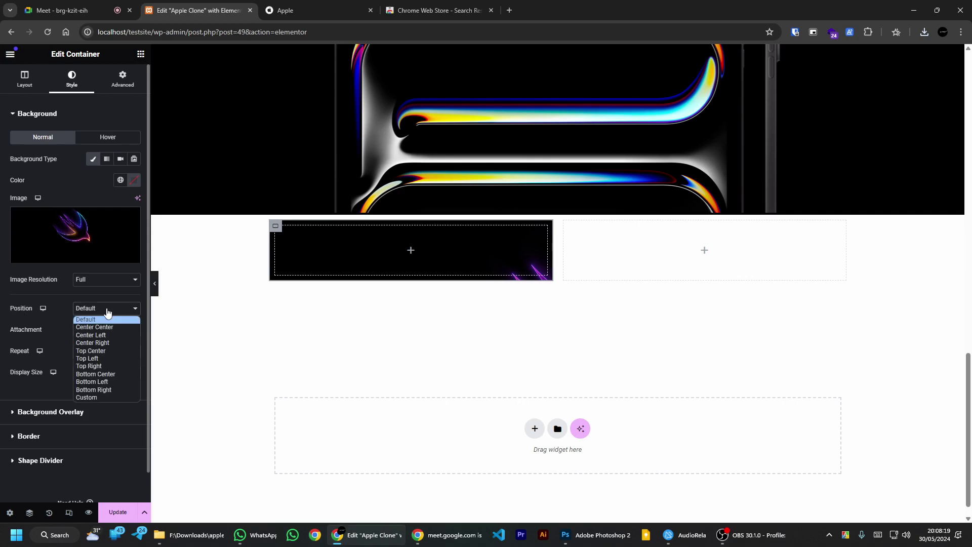
left_click(98, 328)
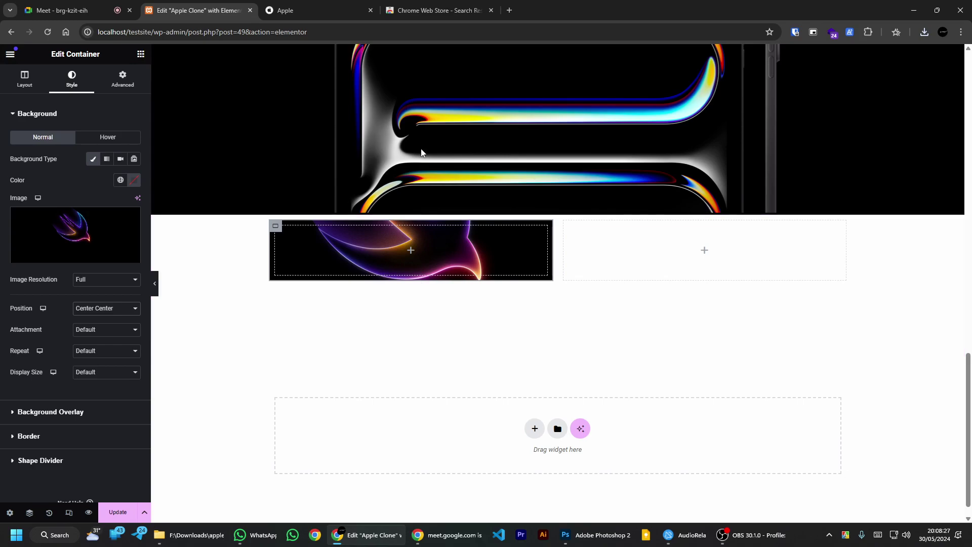
Step: Check the WWDC24 tile on the Apple page and set the Elementor tile's minimum height to 500 px
left_click(421, 9)
left_click(355, 10)
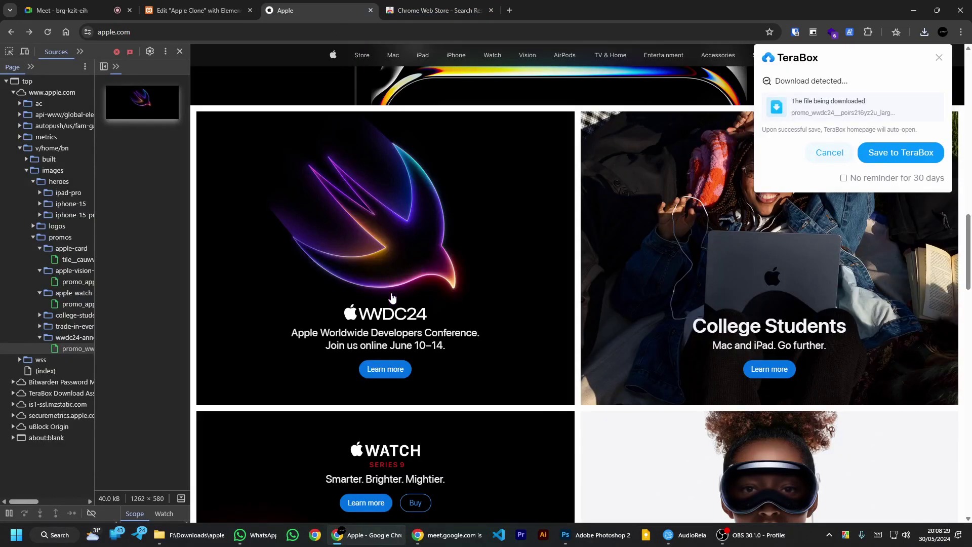
left_click(198, 10)
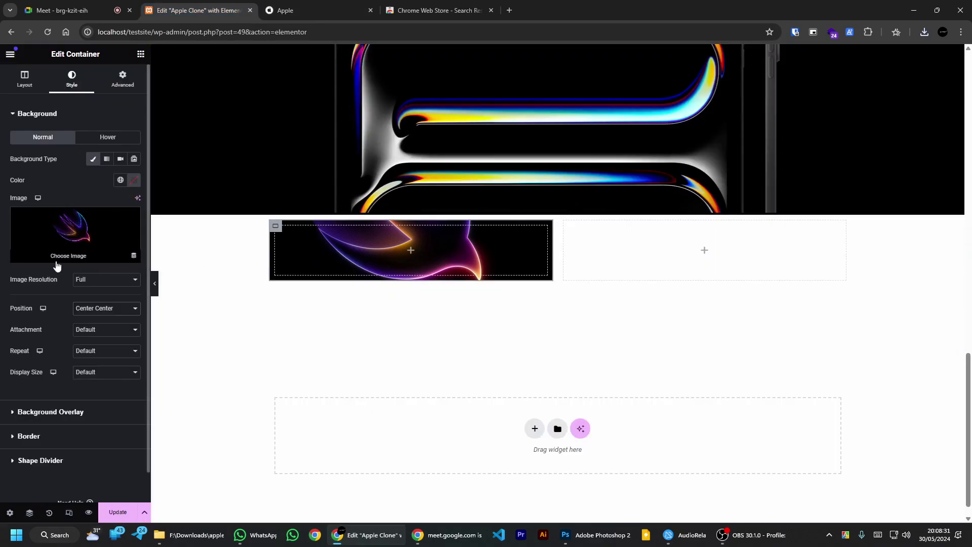
left_click(24, 79)
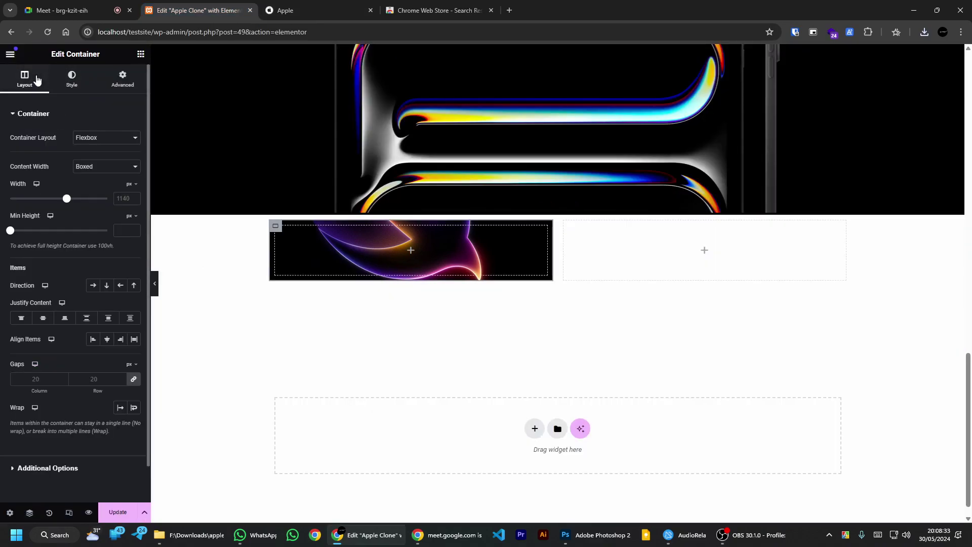
left_click(124, 229)
type("500")
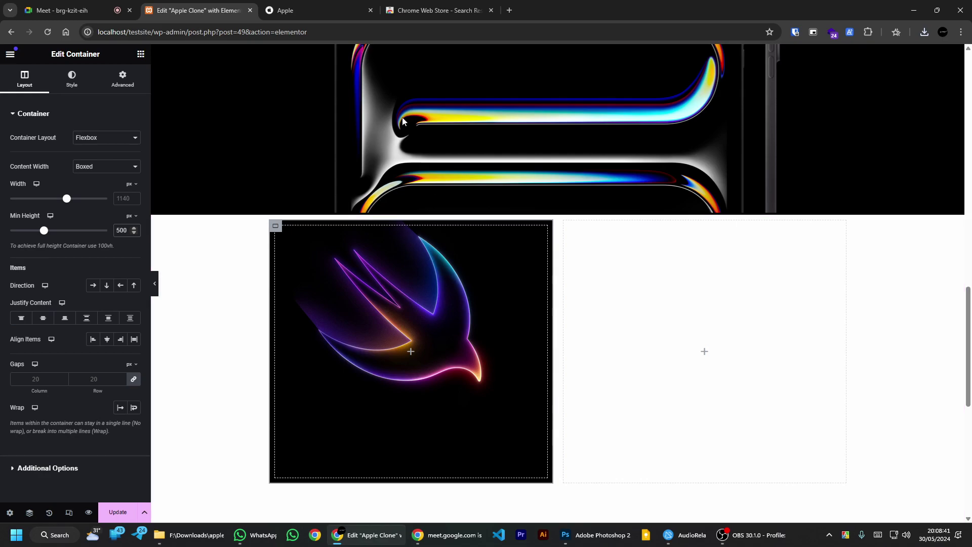
Step: Duplicate the WWDC24 tile container so the copy fills the grid's second cell
key("ctrl+Tab")
left_click(155, 4)
scroll(584, 168, "down", 4)
scroll(585, 168, "up", 4)
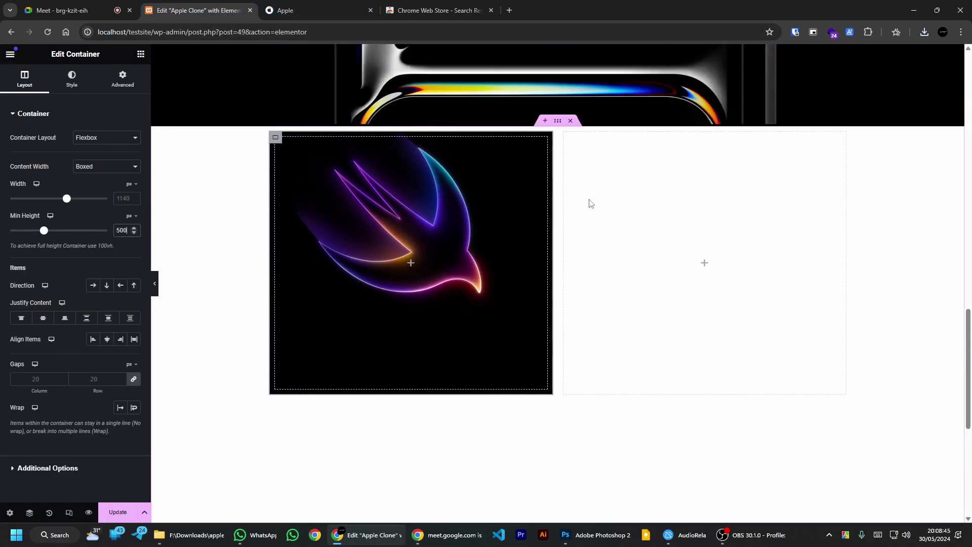
scroll(703, 299, "down", 4)
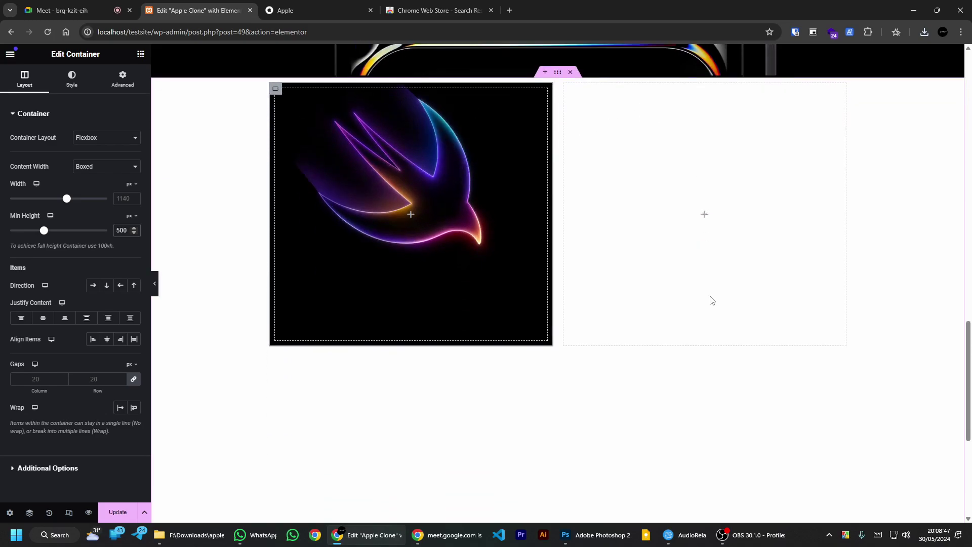
scroll(783, 226, "up", 5)
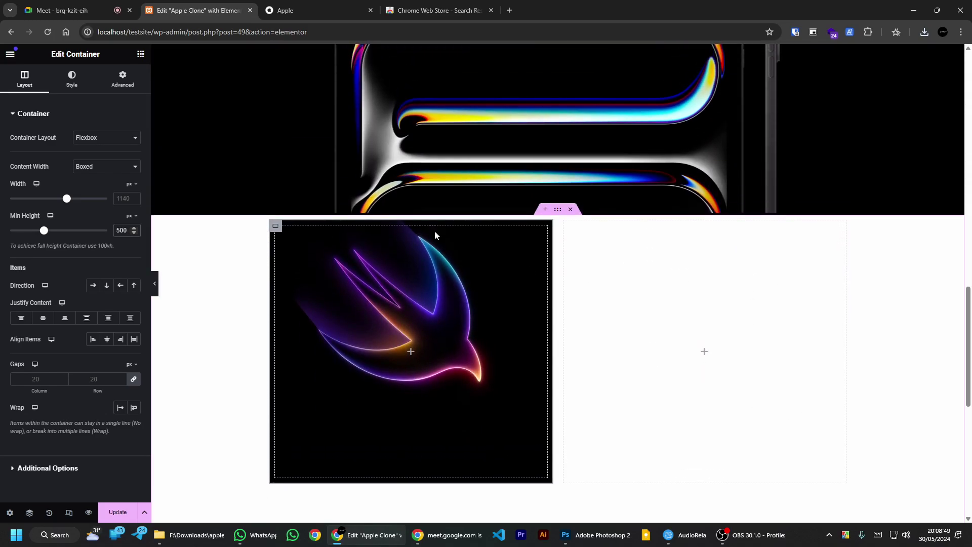
right_click(275, 227)
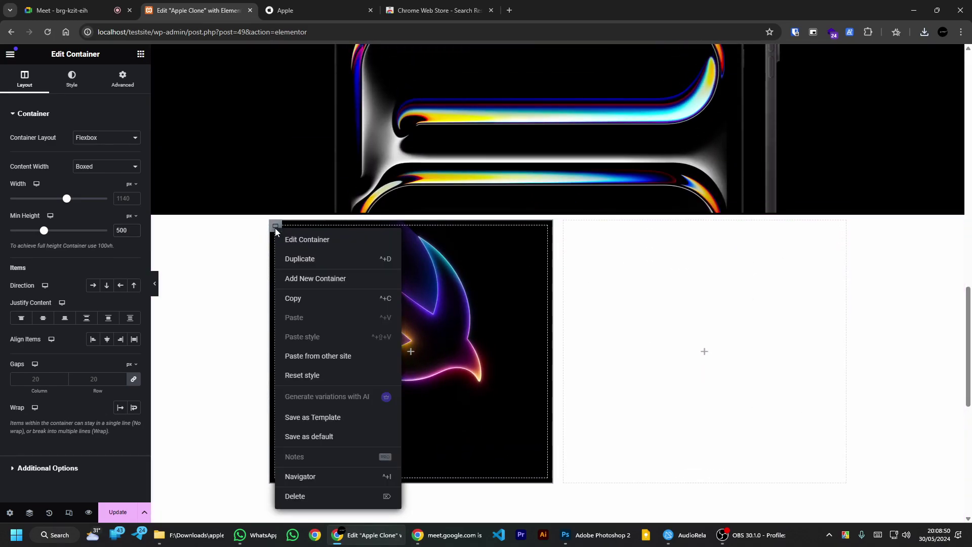
left_click(309, 259)
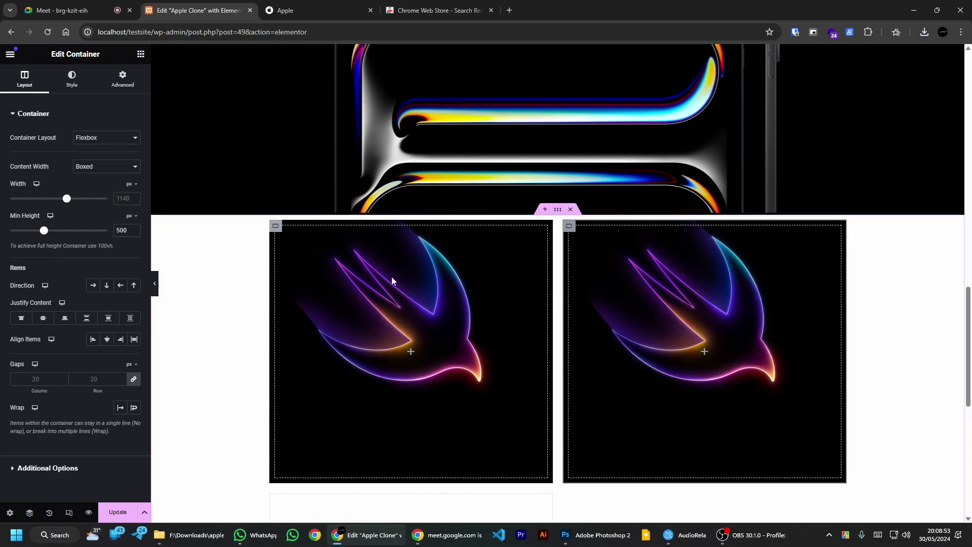
Step: Save the College Students promo image from the Apple page's promos source folder to disk
left_click(309, 5)
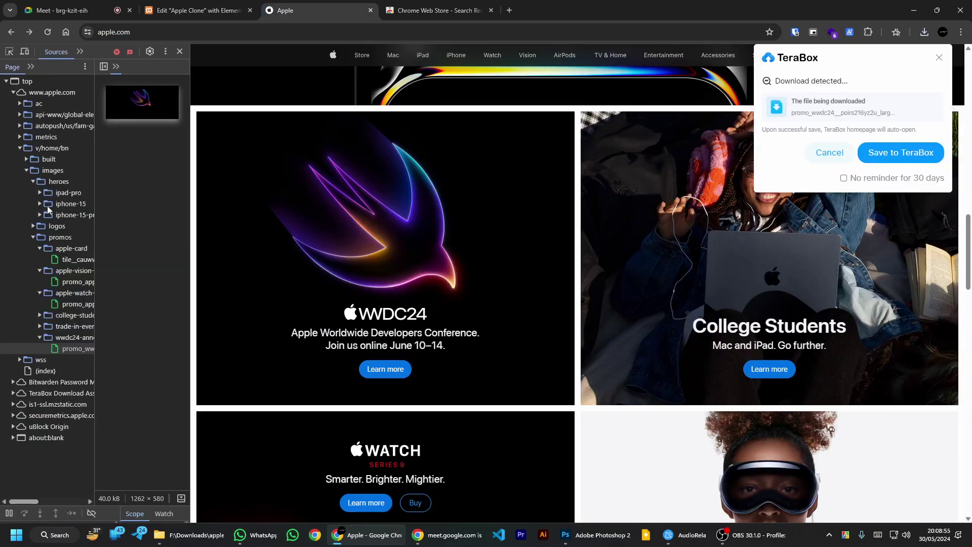
left_click(39, 326)
left_click(76, 337)
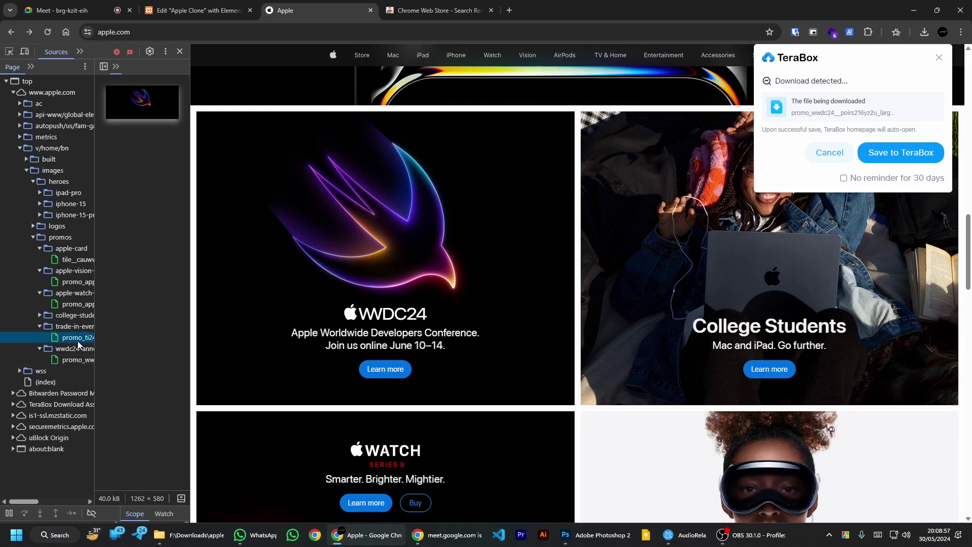
left_click(40, 315)
left_click(76, 326)
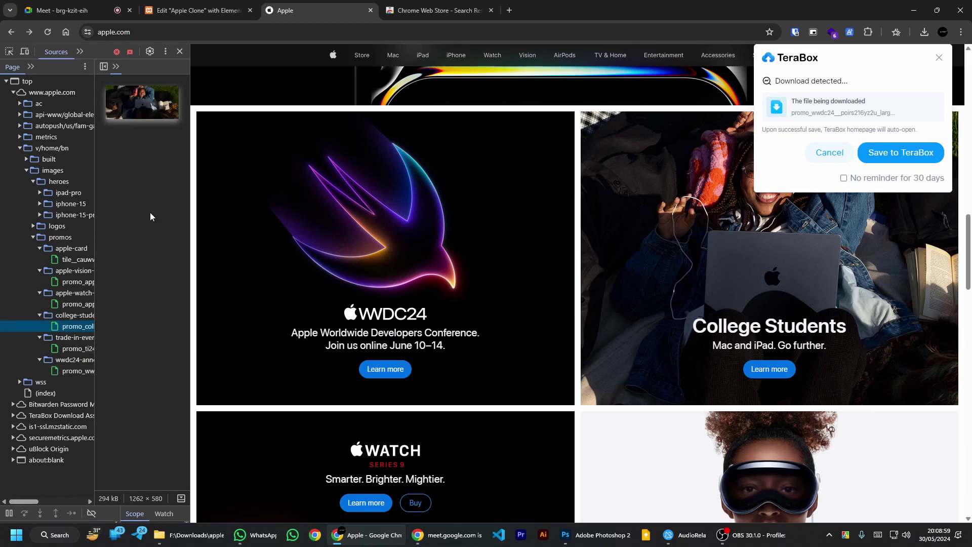
right_click(131, 110)
left_click(165, 158)
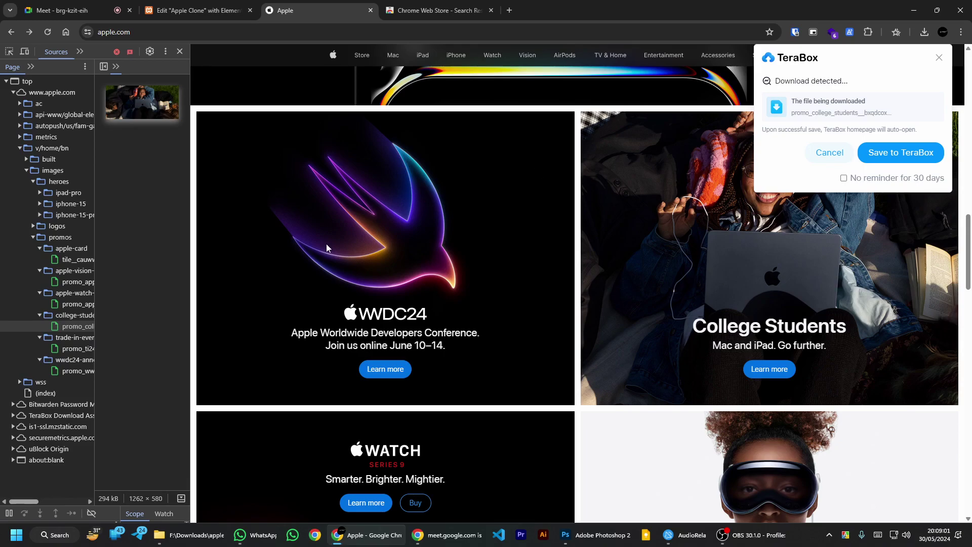
left_click(231, 257)
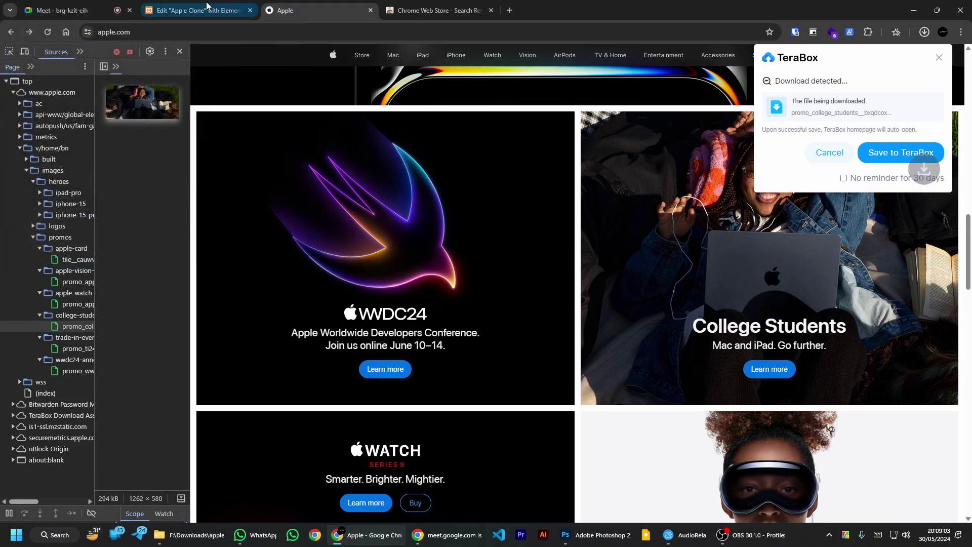
Step: Upload the College Students promo image in Elementor and make it the second tile's background
left_click(197, 11)
left_click(75, 234)
key("alt+Tab")
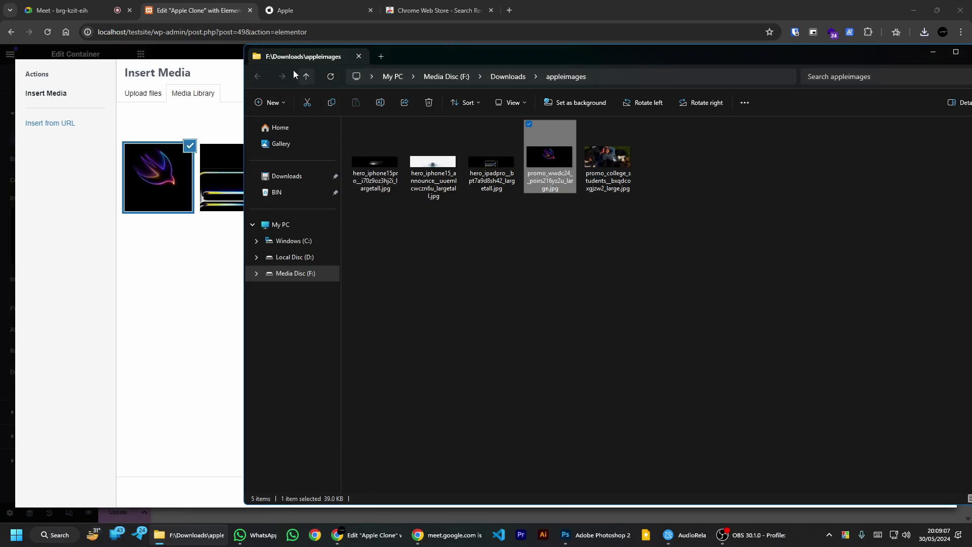
left_click_drag(581, 171, 157, 309)
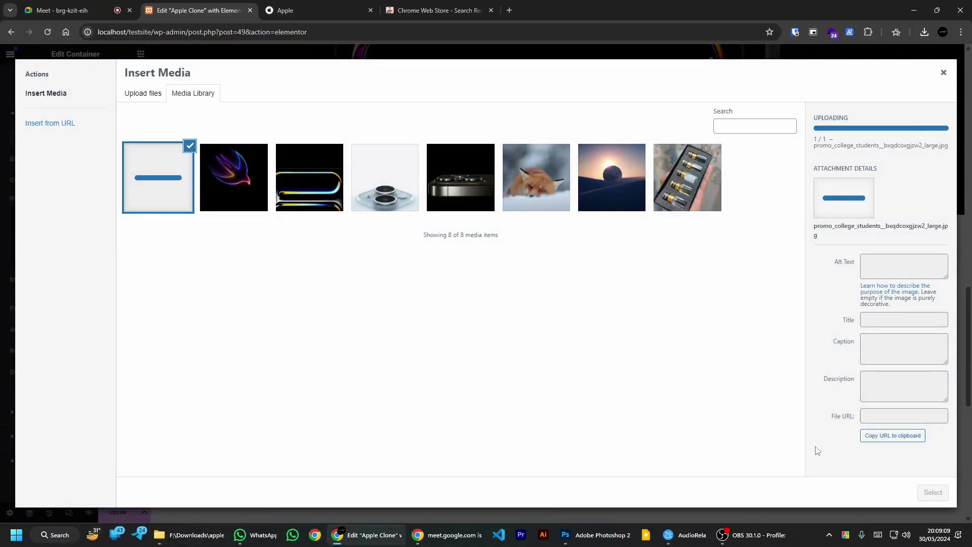
left_click(933, 492)
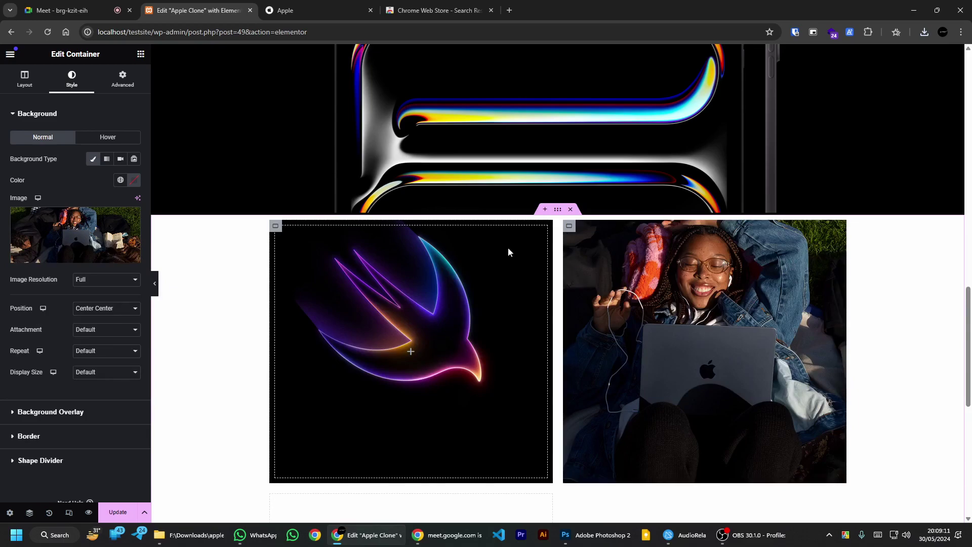
Step: Duplicate the WWDC24 tile container and reorder the tiles so the copy fills the grid's third cell
scroll(542, 251, "down", 5)
scroll(377, 182, "up", 5)
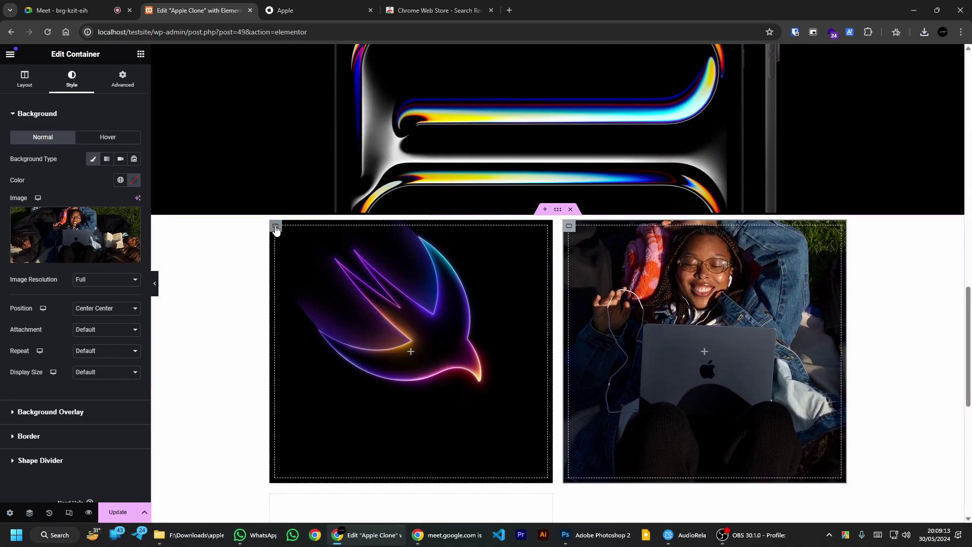
right_click(276, 229)
left_click(293, 255)
scroll(293, 255, "down", 3)
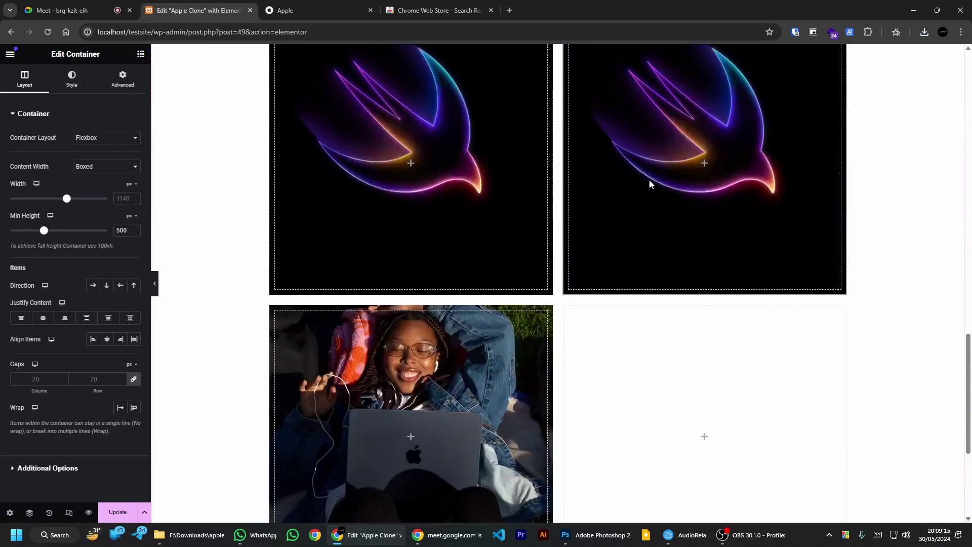
scroll(342, 312, "up", 3)
left_click_drag(574, 232, 634, 363)
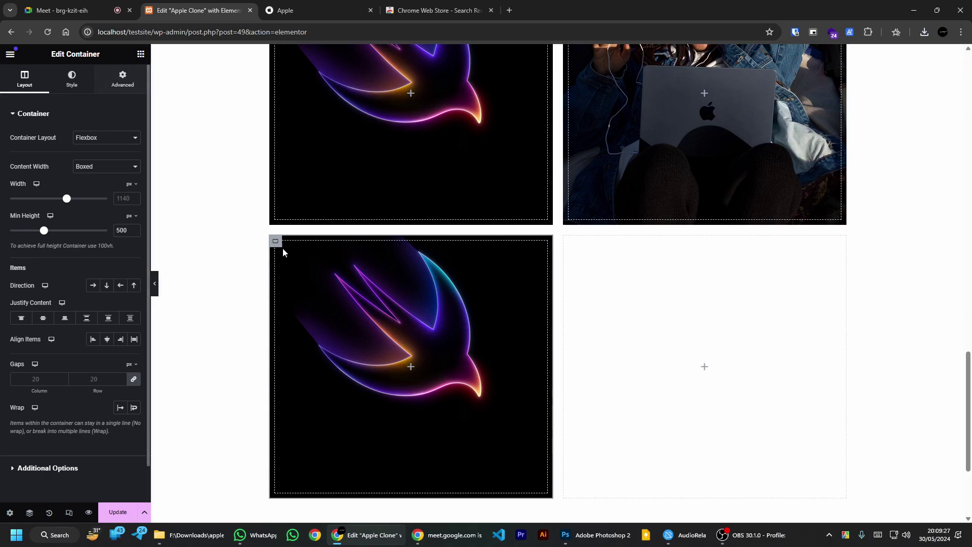
Step: Save the Apple Watch Series 9 promo image from the Apple page's promos source folder to disk
key("ctrl+Tab")
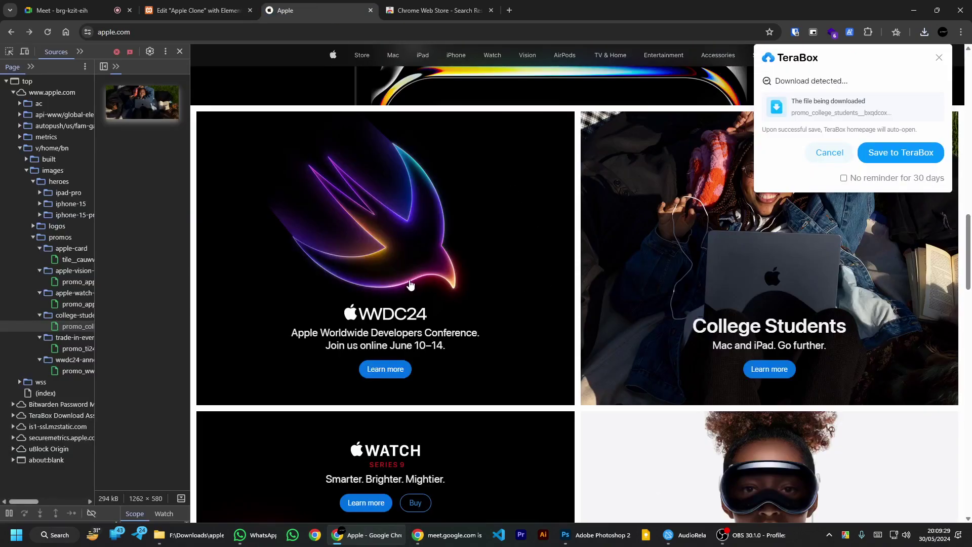
scroll(410, 286, "down", 6)
left_click(70, 306)
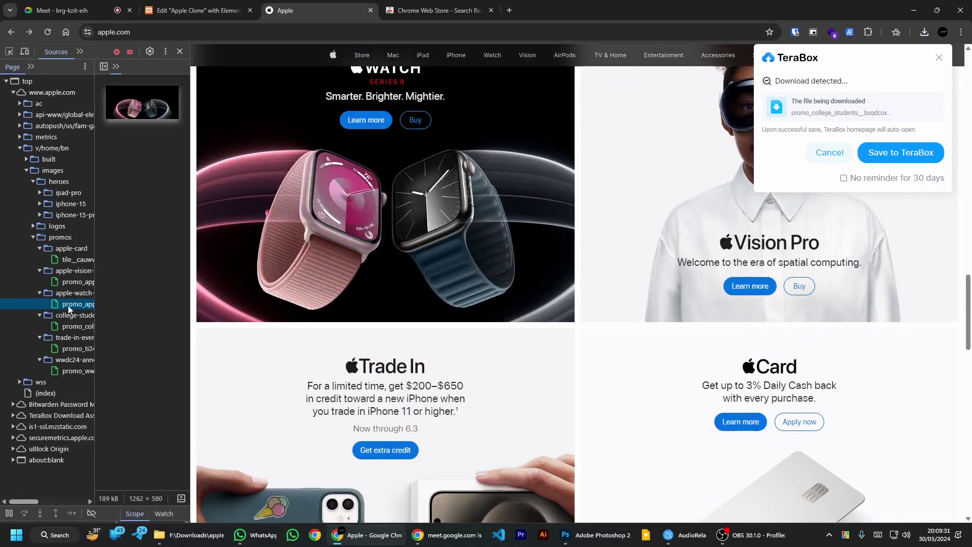
right_click(151, 97)
left_click(168, 146)
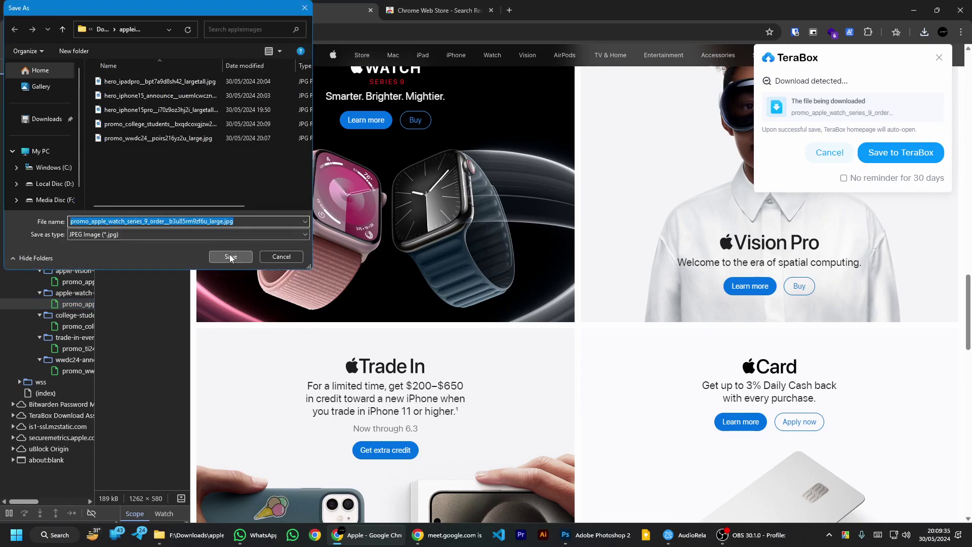
left_click(228, 256)
Step: Upload the Apple Watch Series 9 promo image in Elementor and make it the third tile's background
key("ctrl+shift+Tab")
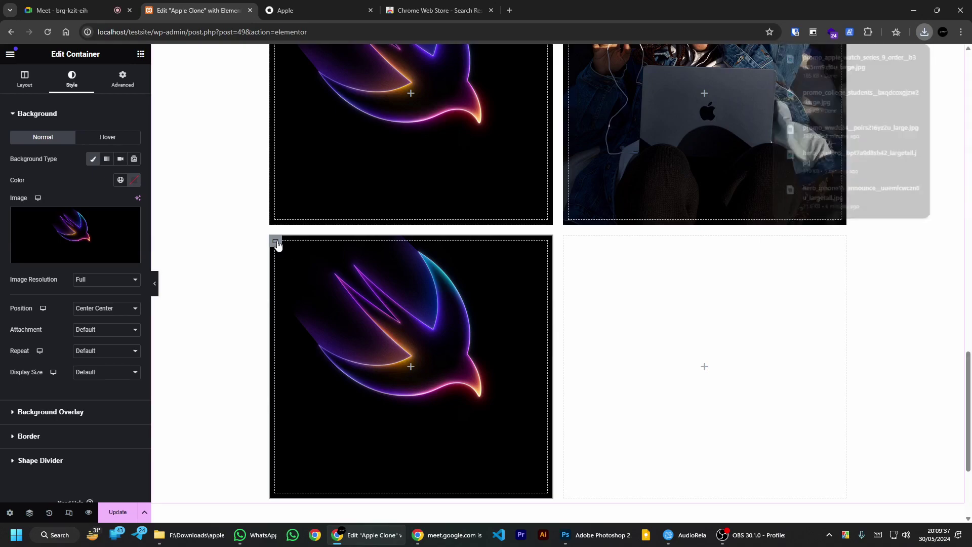
left_click(75, 234)
left_click(144, 94)
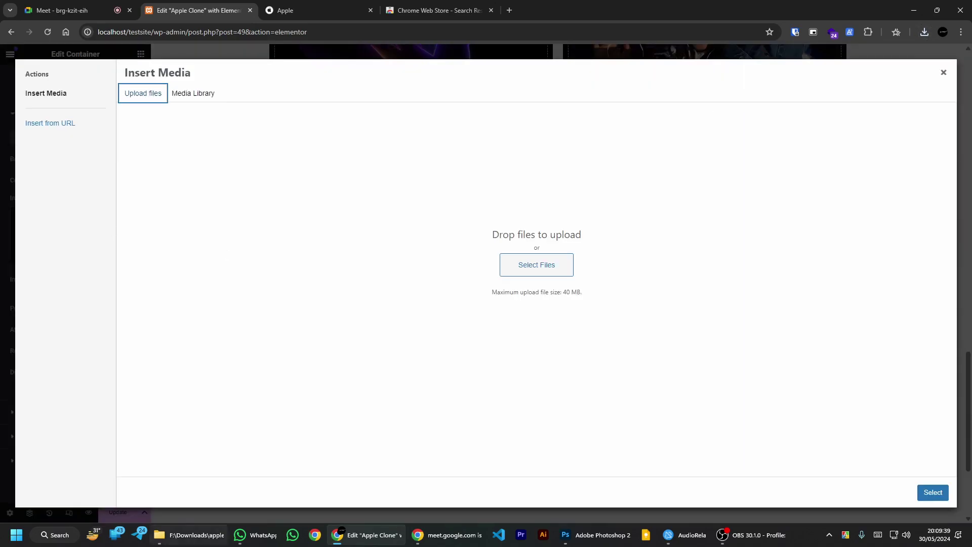
left_click(189, 534)
left_click_drag(668, 168, 207, 253)
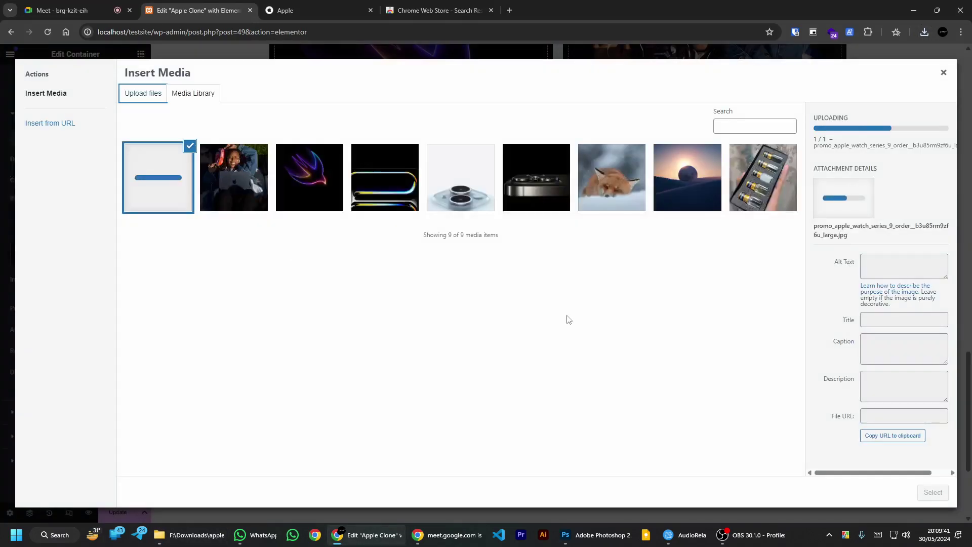
left_click(933, 492)
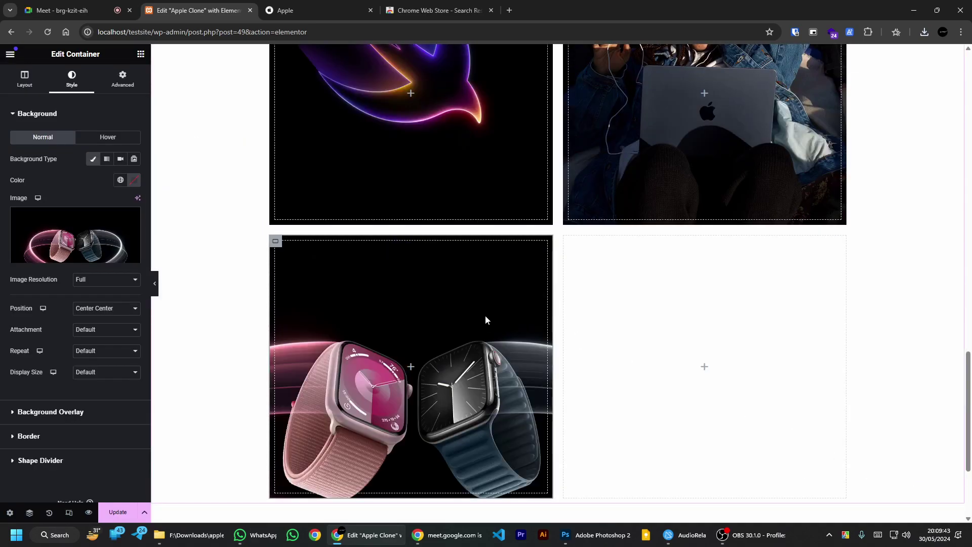
Step: Check the promo tiles on the Apple page and duplicate the Apple Watch tile in Elementor to fill the fourth cell
key("ctrl+Tab")
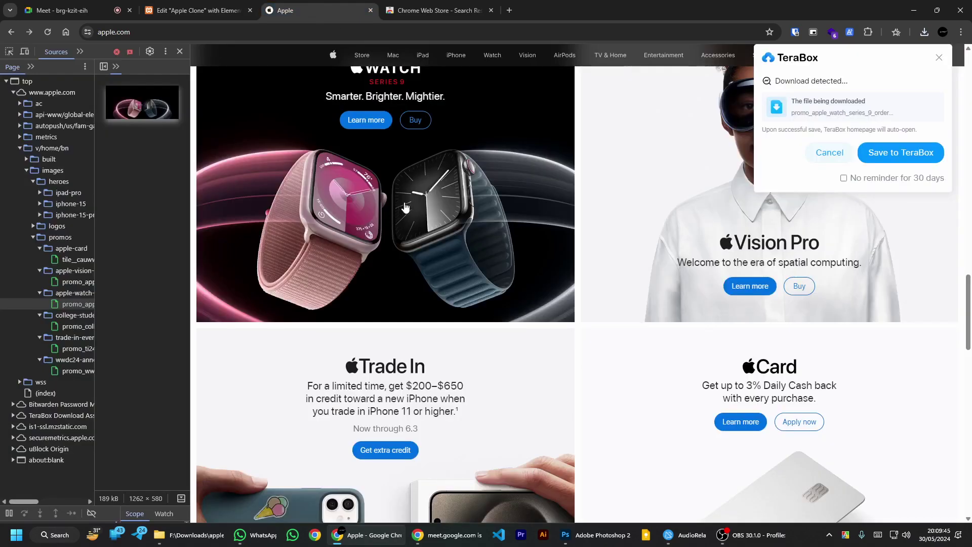
scroll(462, 211, "up", 3)
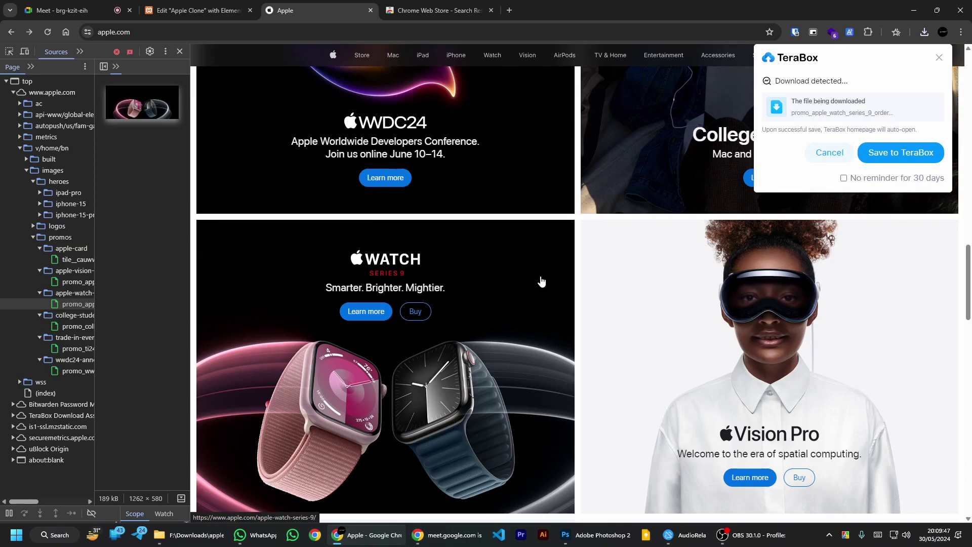
scroll(564, 300, "up", 3)
scroll(582, 298, "down", 7)
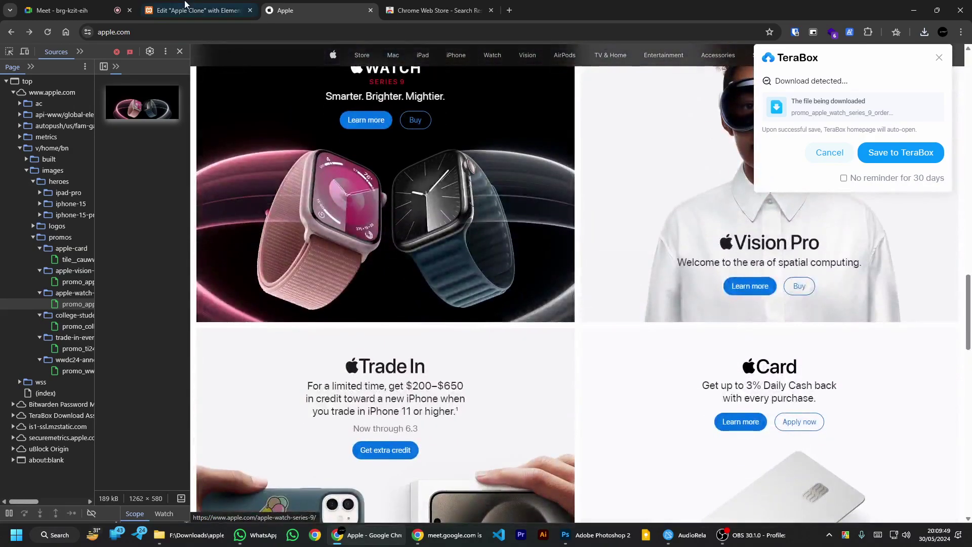
left_click(228, 10)
right_click(278, 244)
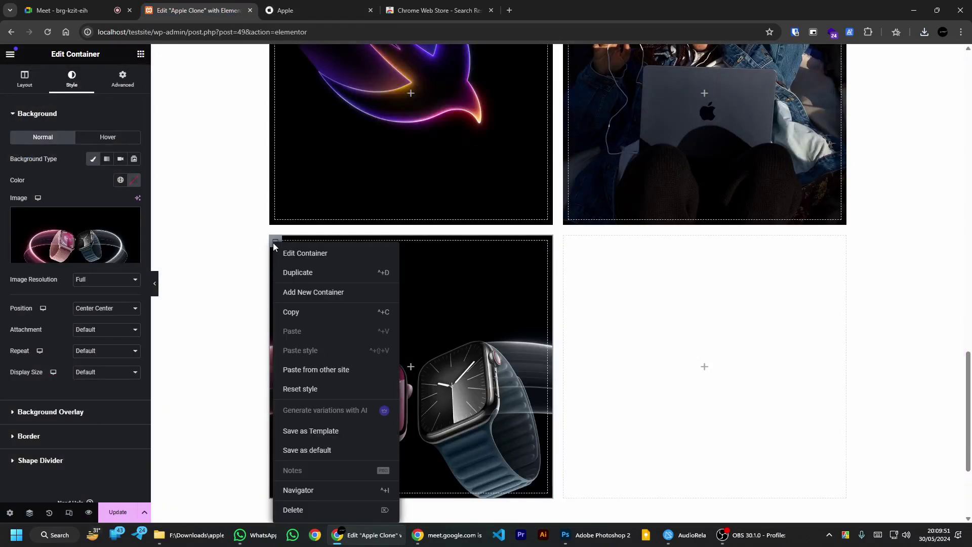
left_click(294, 277)
Step: Find the Apple Vision Pro promo image among the Apple page's promo sources and save it to disk
left_click(319, 5)
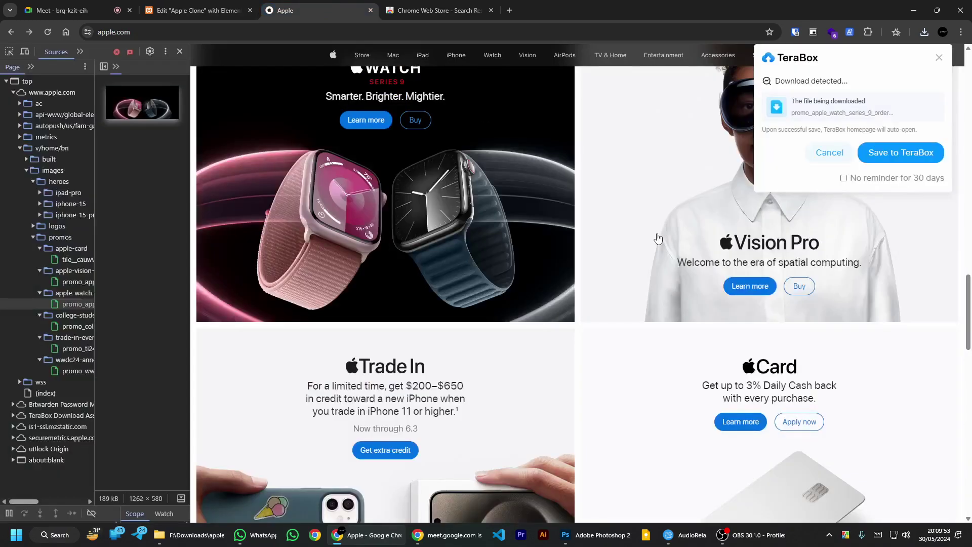
scroll(605, 245, "up", 3)
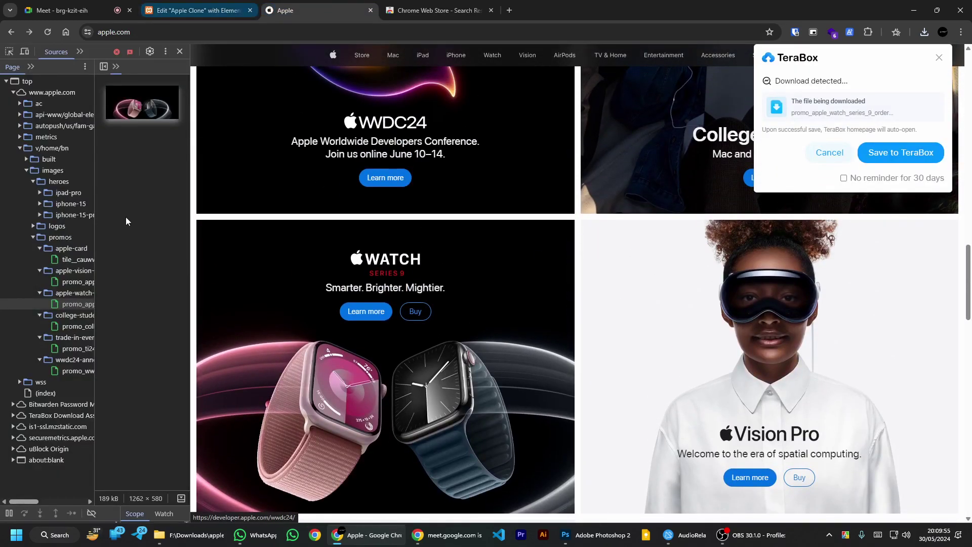
left_click(74, 371)
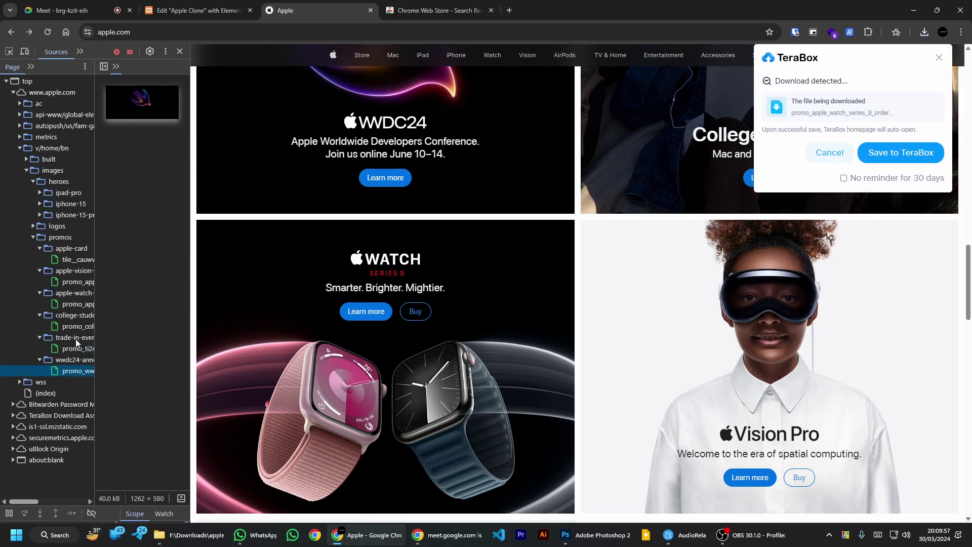
left_click(73, 305)
left_click(78, 281)
left_click(77, 259)
left_click(74, 272)
left_click(76, 282)
right_click(134, 112)
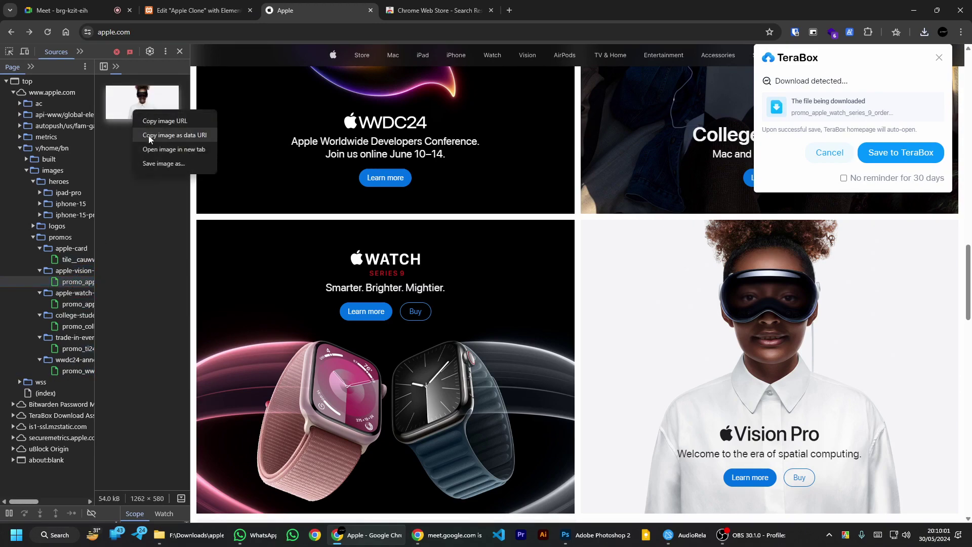
left_click(157, 164)
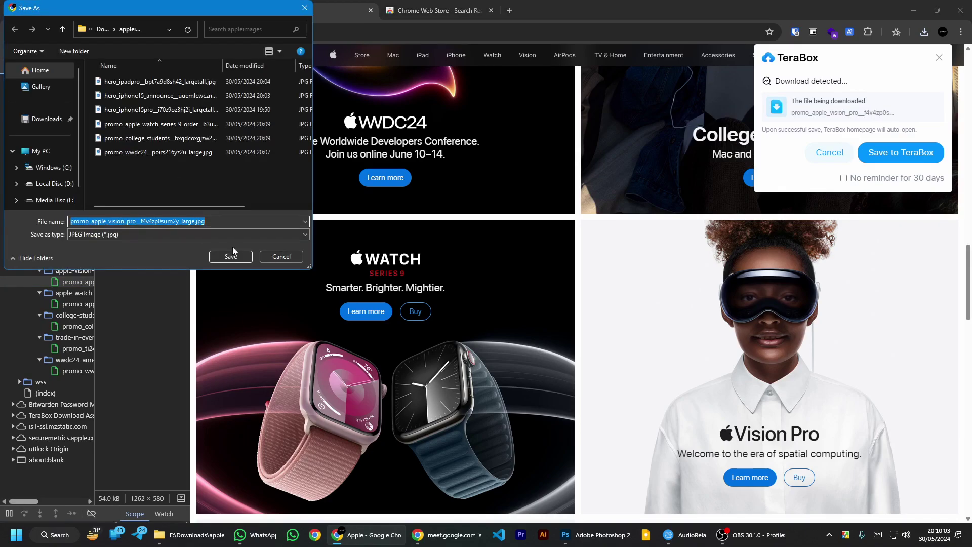
left_click(228, 257)
Step: Upload the Vision Pro promo image in Elementor and make it the fourth tile's background
left_click(198, 10)
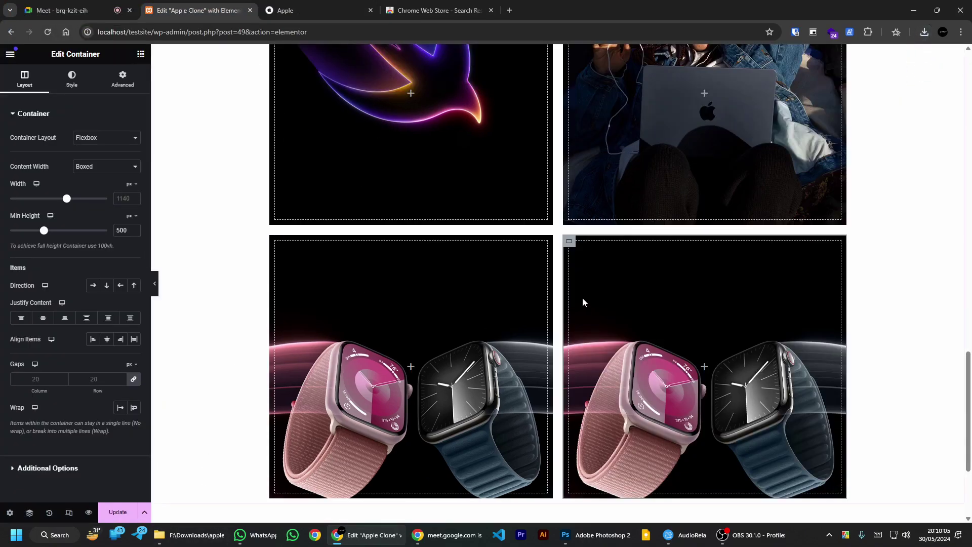
left_click(71, 79)
left_click(52, 226)
left_click(190, 535)
left_click_drag(740, 155, 221, 326)
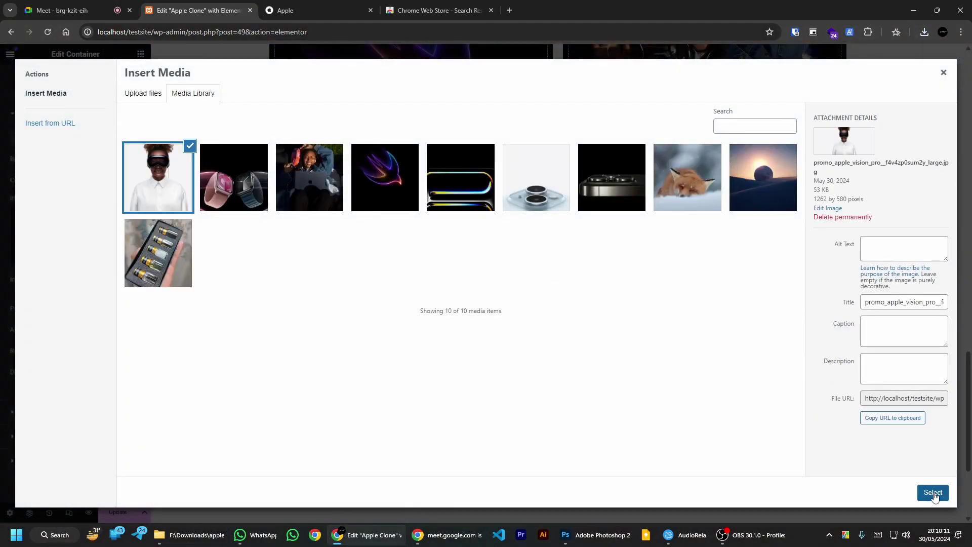
left_click(932, 492)
scroll(642, 242, "up", 2)
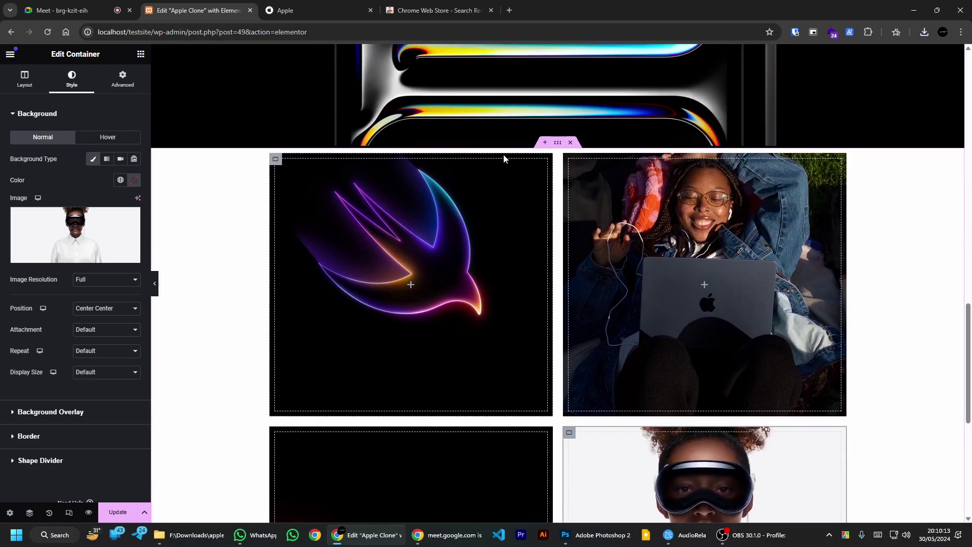
Step: Set the promo grid's content width to Full Width and compare the tiles with the Apple page
left_click(299, 10)
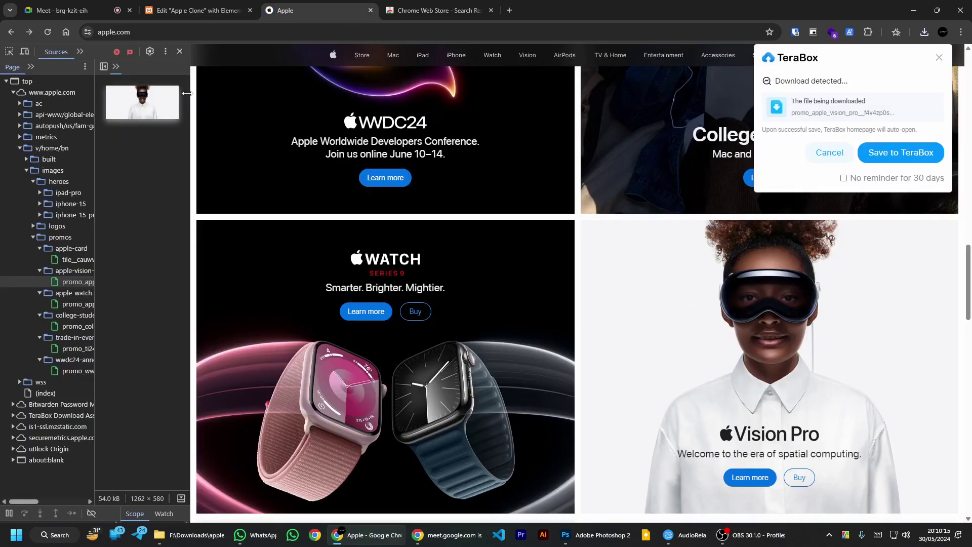
left_click(939, 58)
left_click(197, 10)
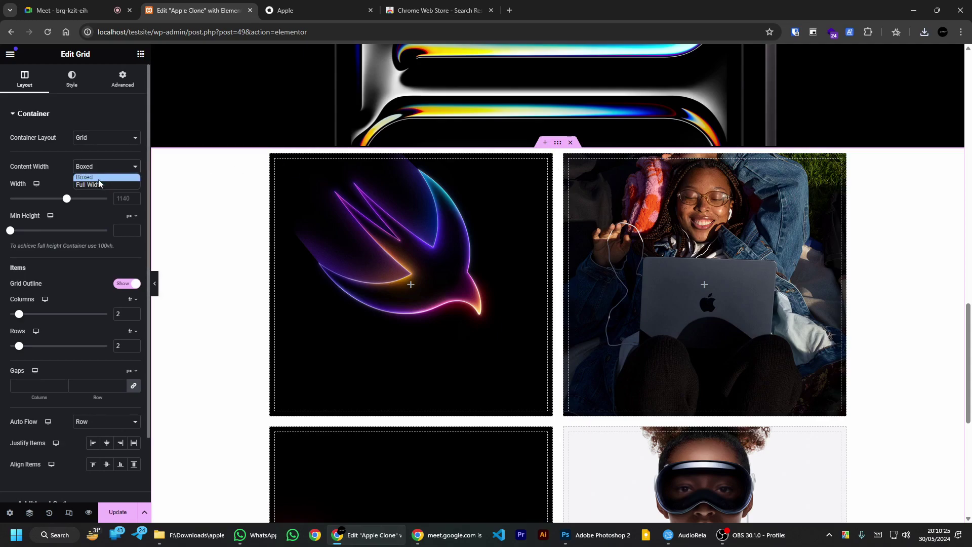
left_click(98, 188)
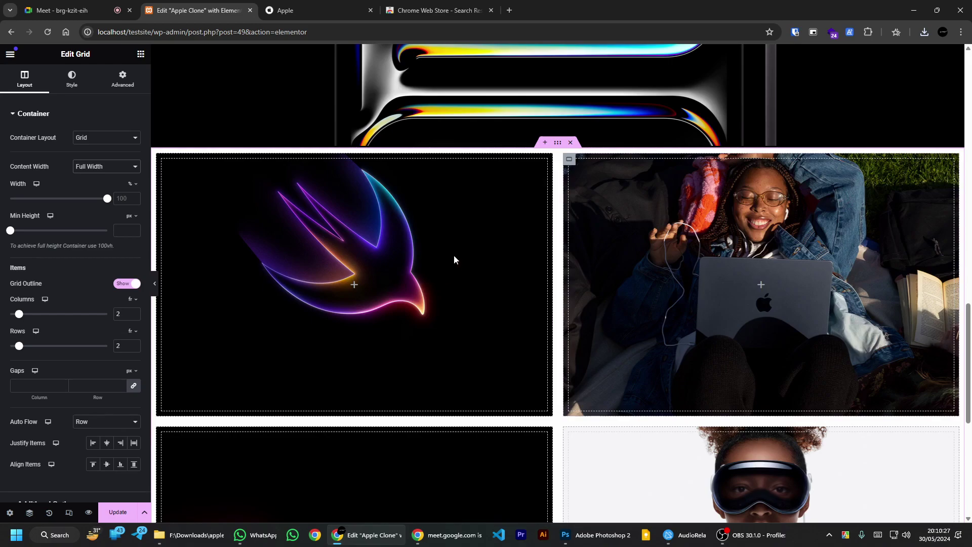
scroll(385, 286, "down", 4)
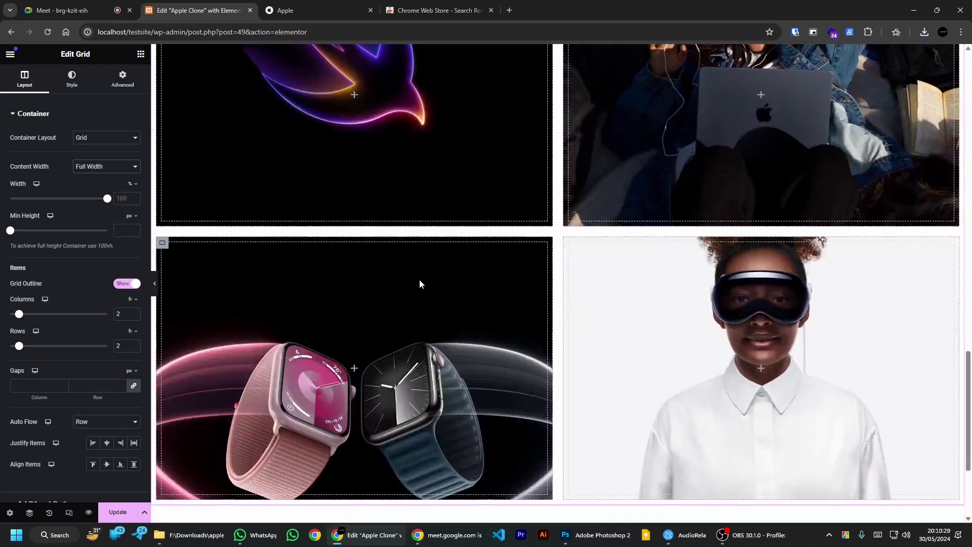
scroll(420, 279, "up", 8)
left_click(333, 4)
scroll(455, 208, "up", 2)
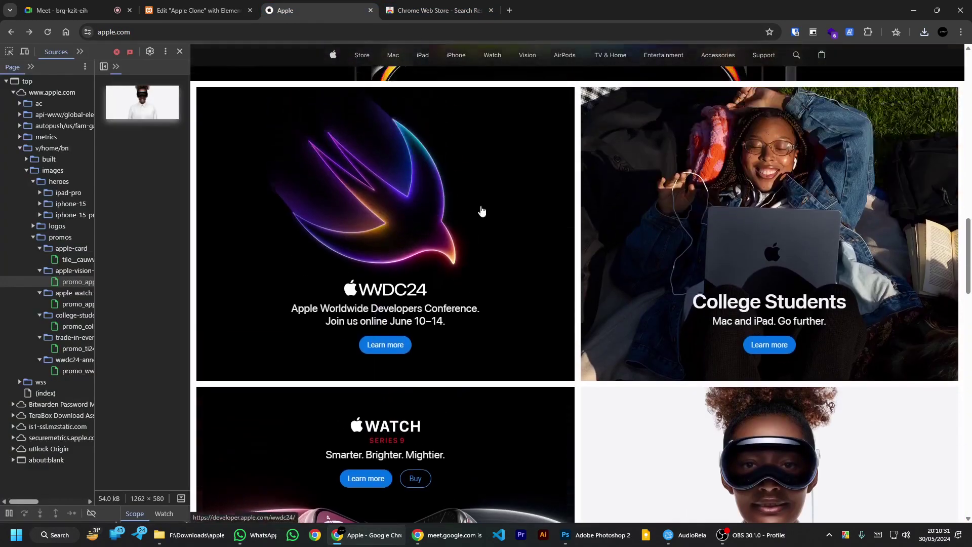
Step: Duplicate the spacer above the iPhone 15 Pro heading and move the copy into the WWDC24 tile
left_click(197, 10)
scroll(526, 152, "up", 4)
scroll(556, 152, "down", 4)
scroll(598, 205, "up", 4)
right_click(598, 205)
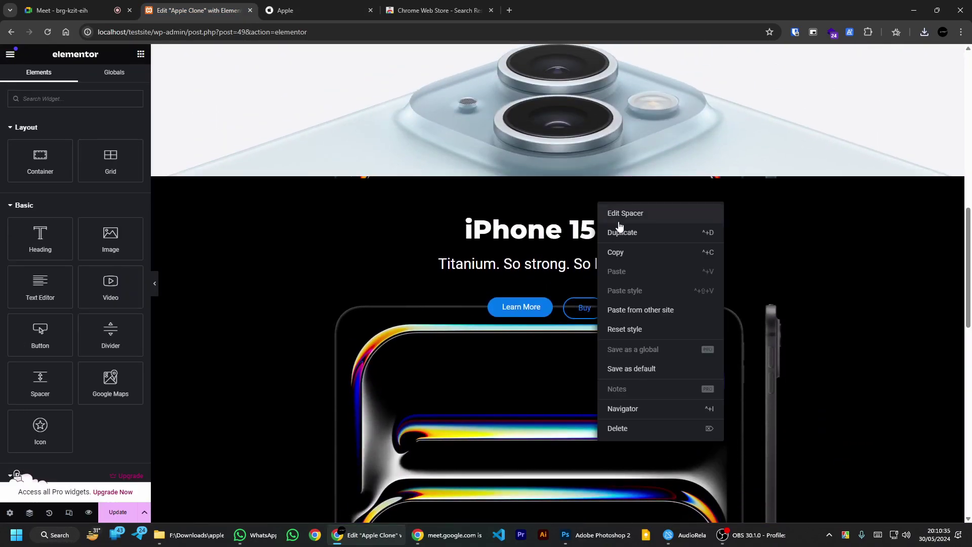
left_click(624, 237)
left_click_drag(838, 229, 345, 350)
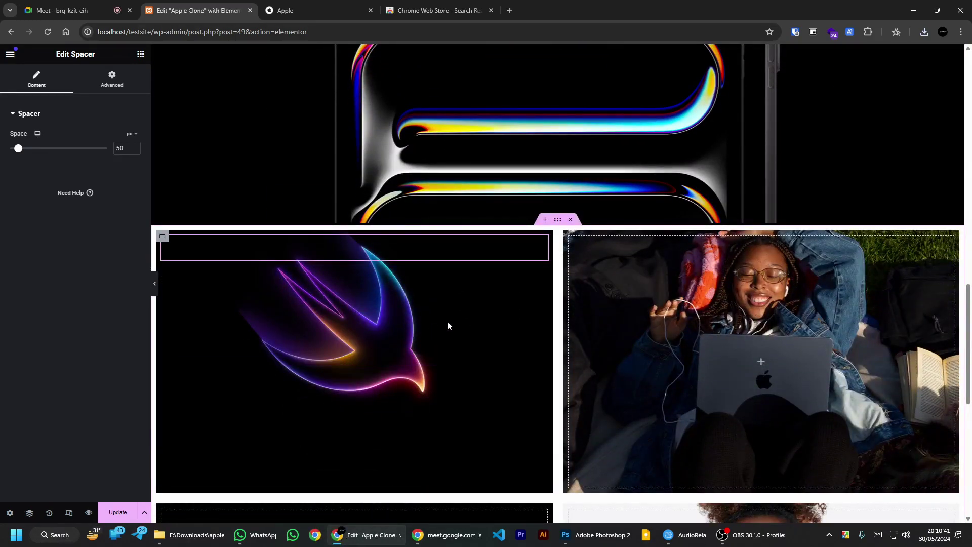
Step: Duplicate the iPhone 15 Pro heading in the third hero container
scroll(506, 304, "up", 10)
right_click(839, 306)
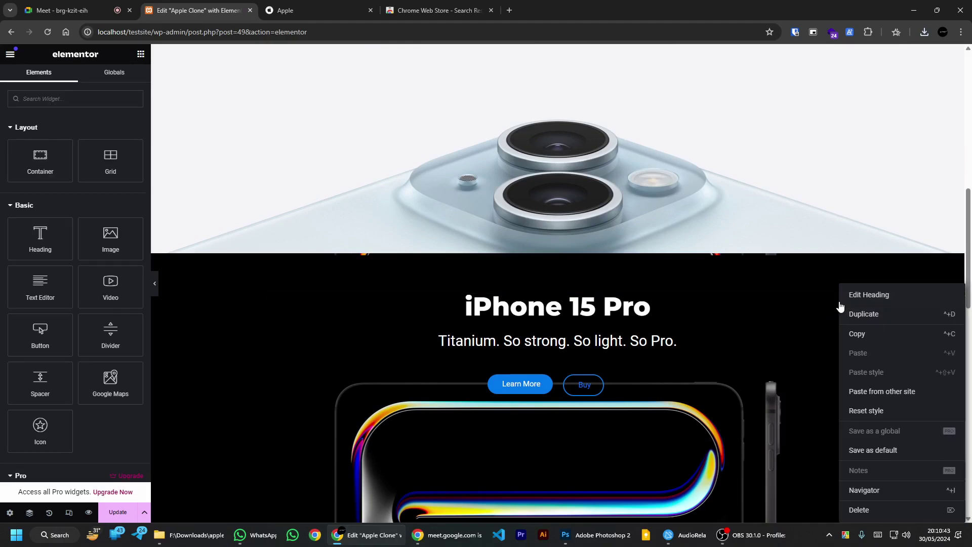
left_click(844, 315)
Step: Try to move the duplicated iPhone 15 Pro heading into the promo tiles, and undo the misplaced moves
left_click_drag(825, 341, 315, 466)
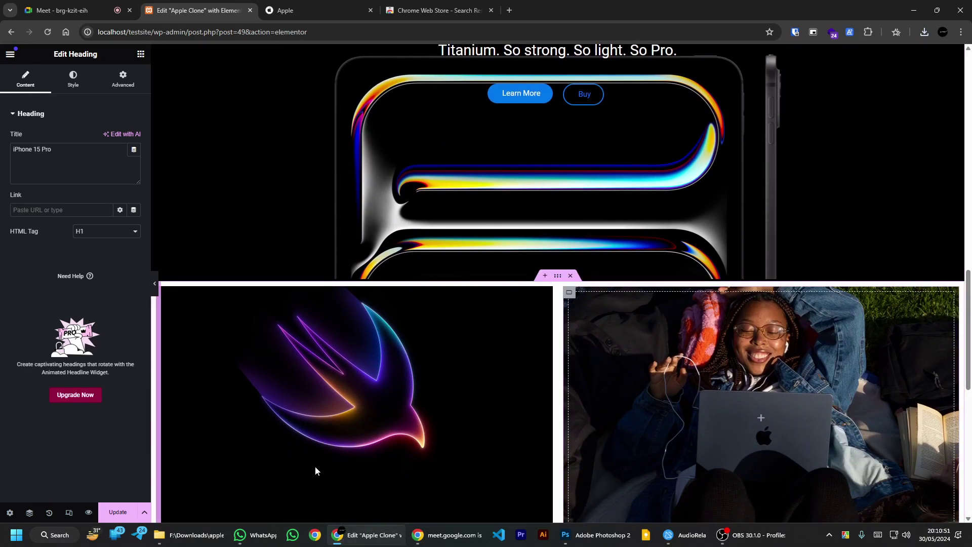
scroll(425, 390, "down", 5)
key("ctrl+z")
scroll(560, 233, "up", 4)
key("ctrl+minus")
key("ctrl+minus")
key("ctrl+minus")
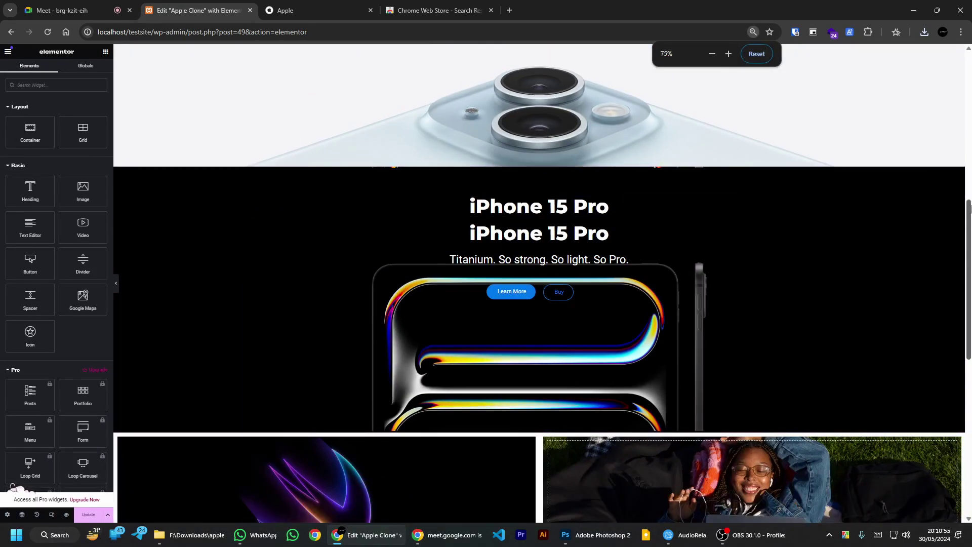
scroll(970, 208, "down", 4)
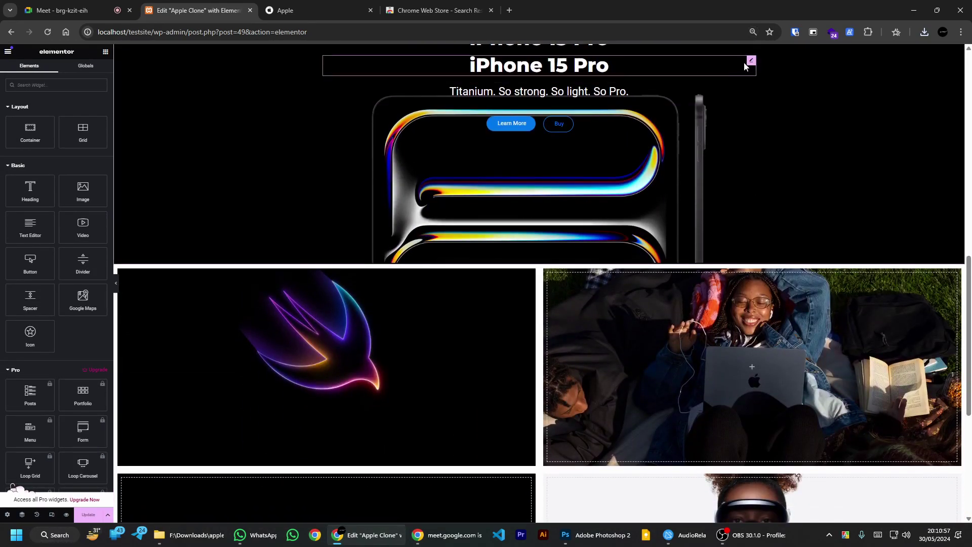
left_click_drag(539, 66, 698, 375)
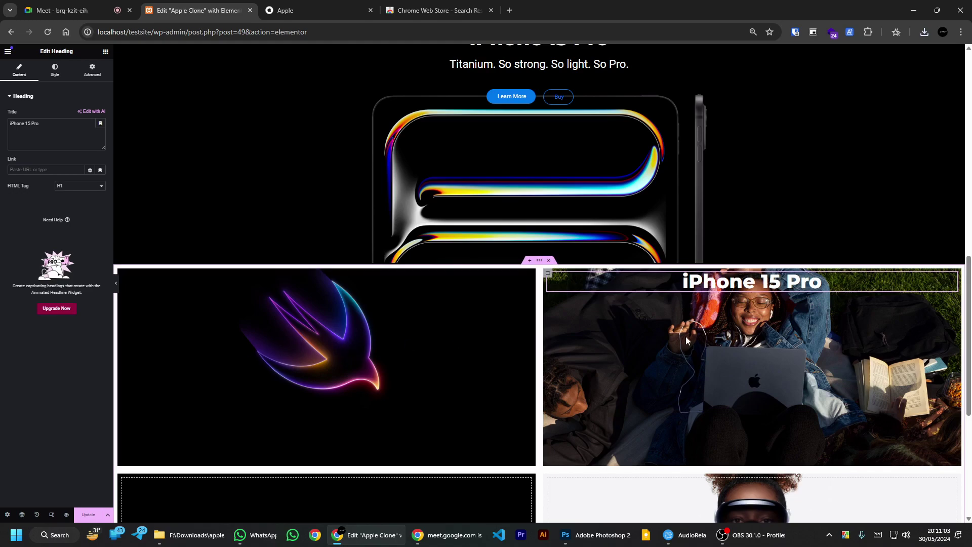
key("ctrl+z")
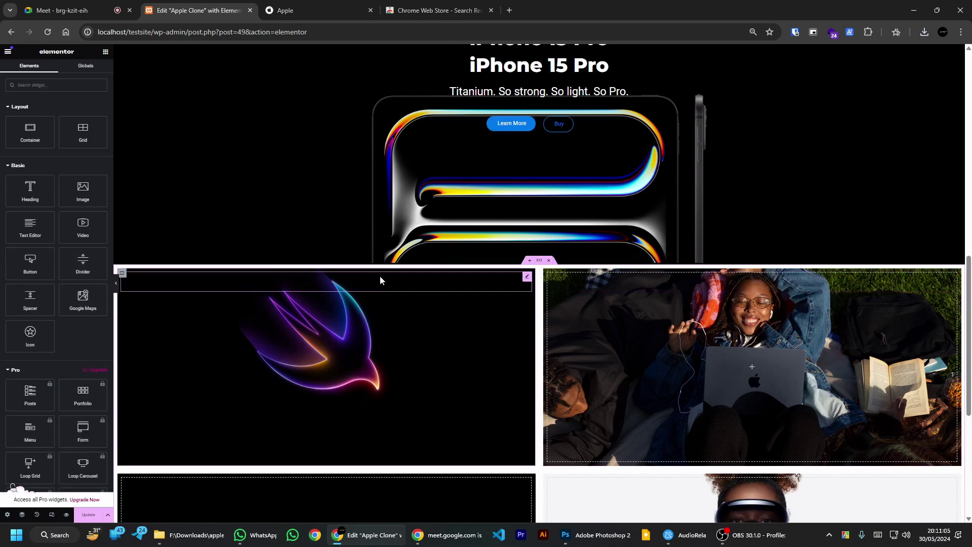
Step: Move the duplicated iPhone 15 Pro heading into the WWDC24 tile and place a copy of the hero's Titanium tagline beneath it
left_click_drag(596, 69, 323, 276)
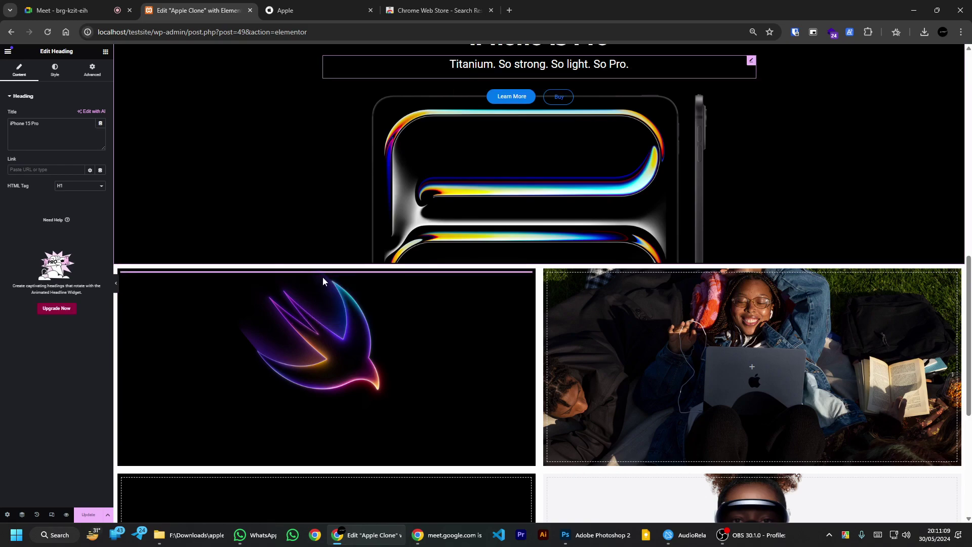
left_click_drag(527, 306, 520, 276)
right_click(706, 69)
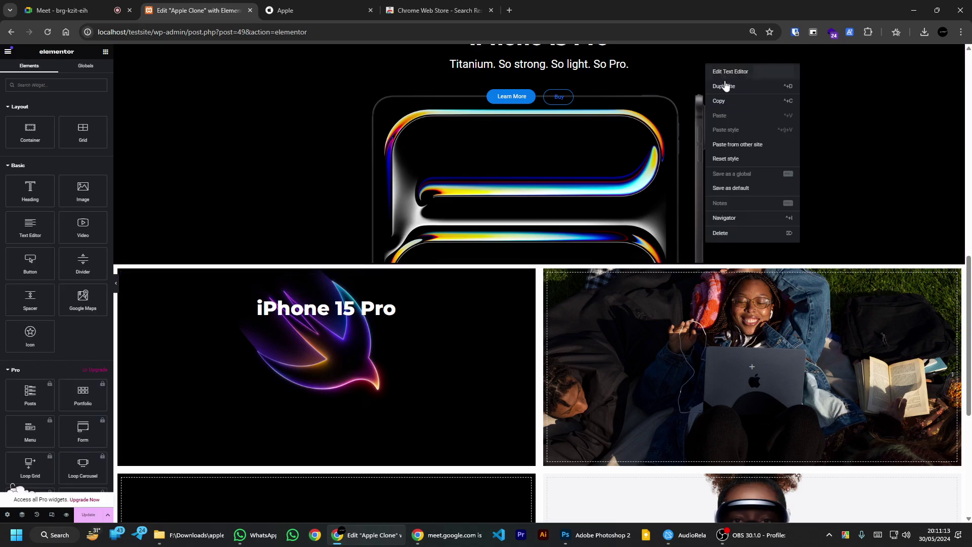
left_click(727, 87)
left_click_drag(752, 92, 281, 333)
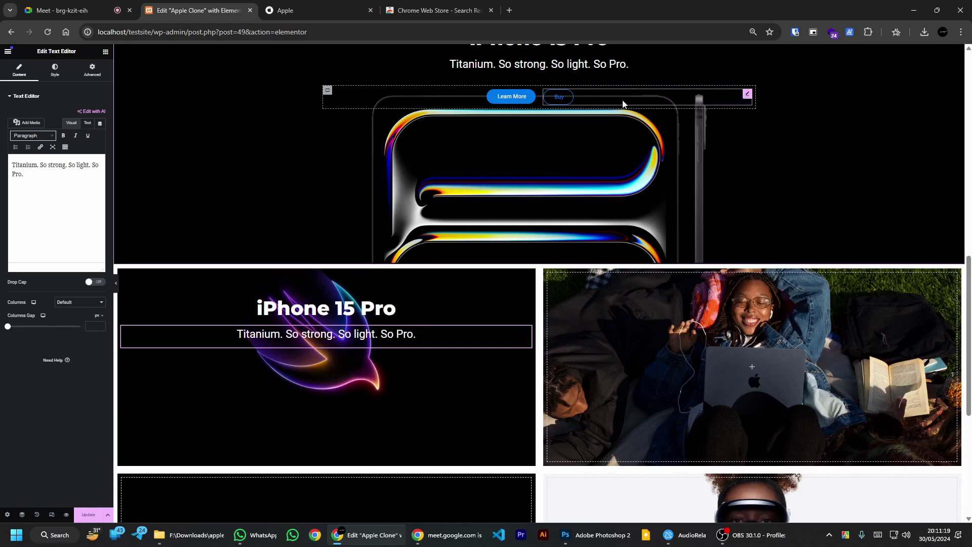
right_click(327, 91)
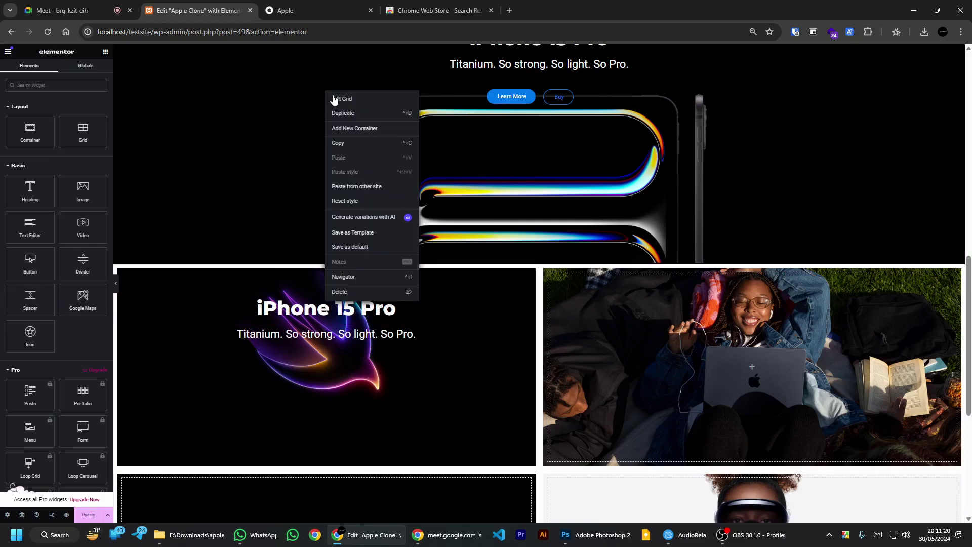
left_click(400, 11)
left_click(304, 10)
left_click(227, 10)
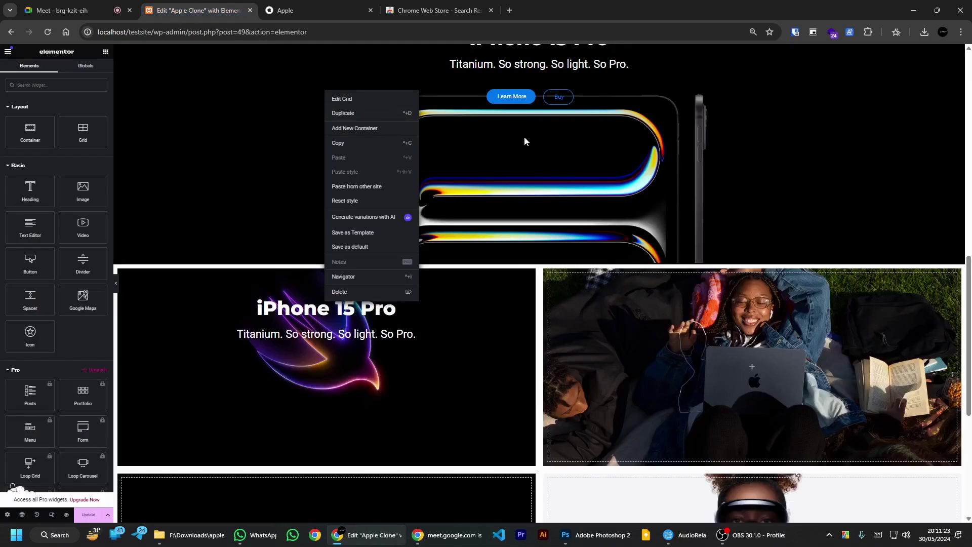
key("Escape")
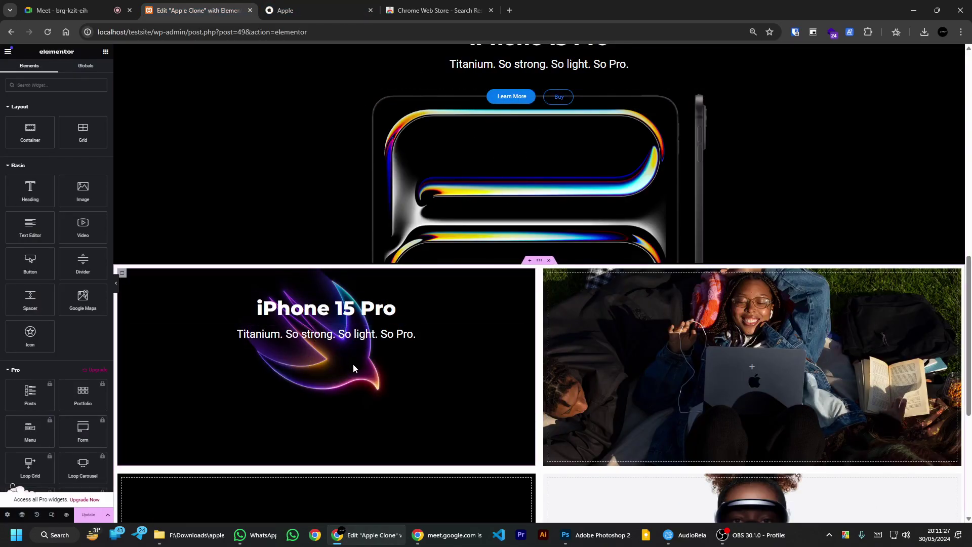
Step: Duplicate the hero's Learn More button, move the copy below the tagline in the WWDC24 tile, and center-align it
right_click(530, 98)
left_click(549, 119)
left_click_drag(738, 101, 332, 354)
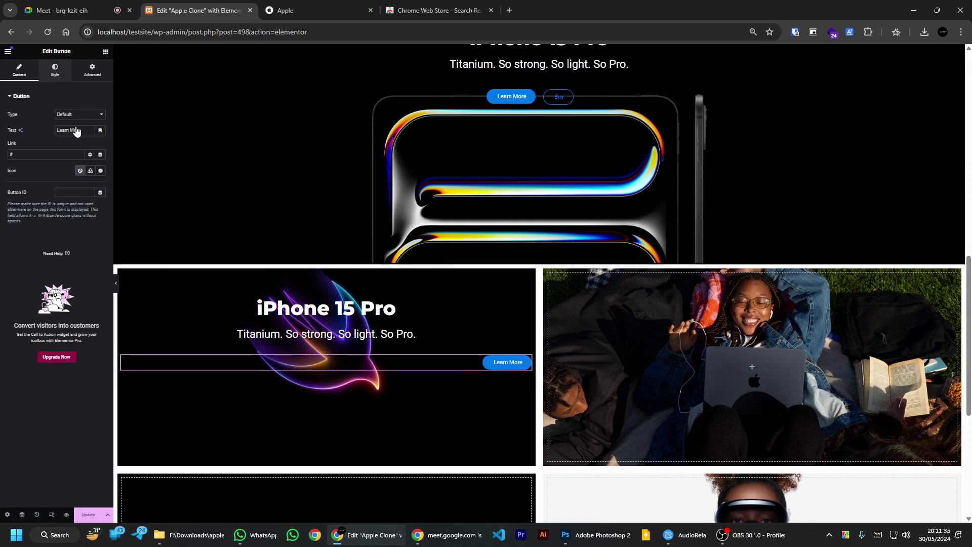
left_click(54, 71)
left_click(79, 115)
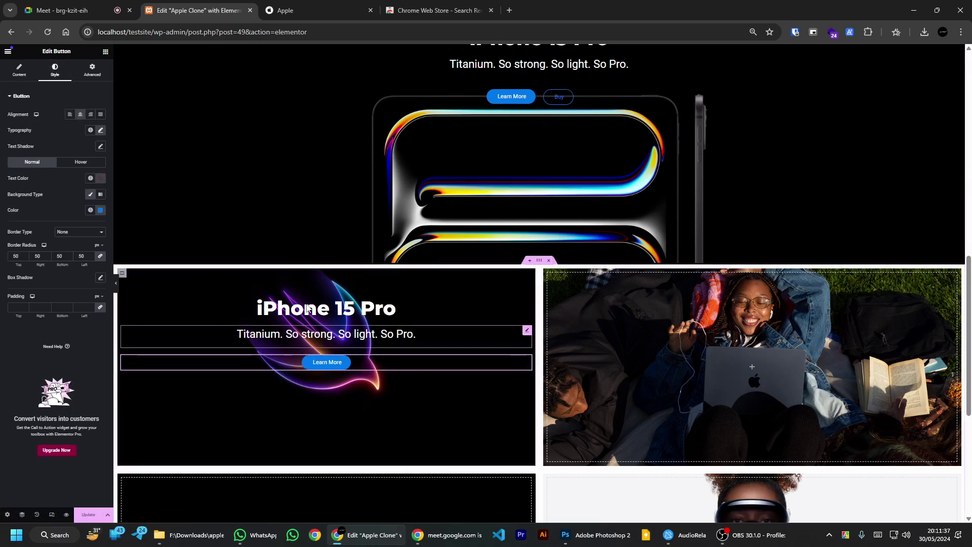
Step: Check the WWDC24 tile on the Apple page and delete the spacer above the heading in the Elementor tile
key("ctrl+Tab")
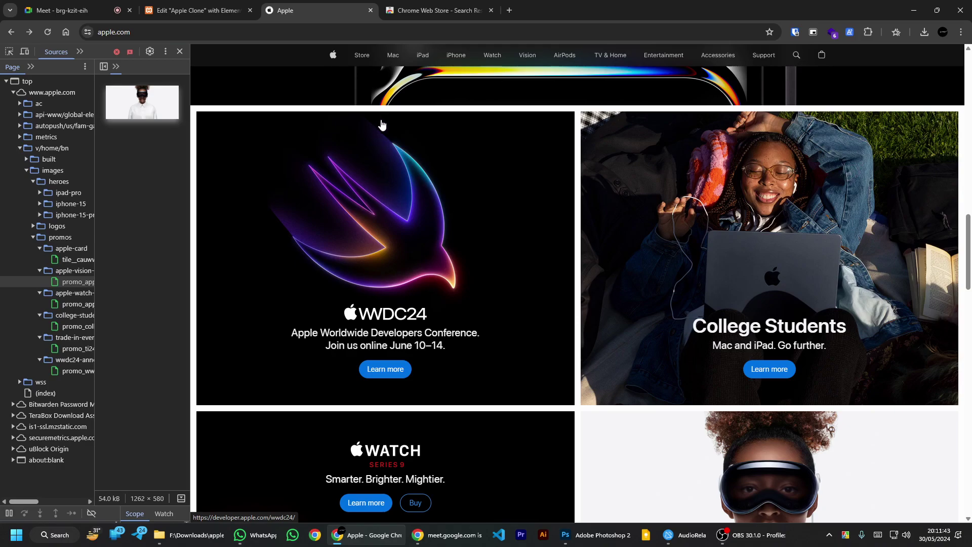
key("ctrl+shift+Tab")
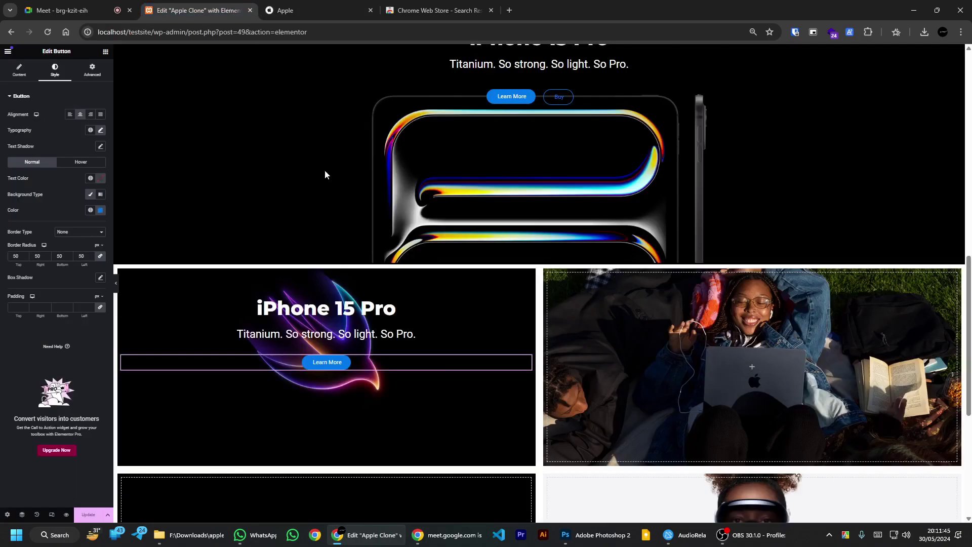
right_click(527, 278)
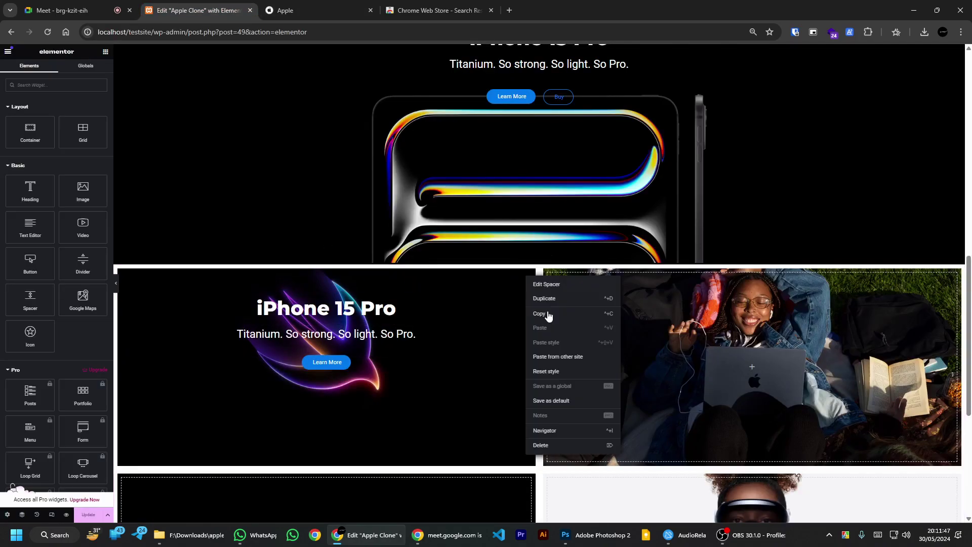
left_click(545, 284)
left_click_drag(527, 277, 342, 375)
Step: Set the WWDC24 tile container's Justify Content to End
left_click(122, 274)
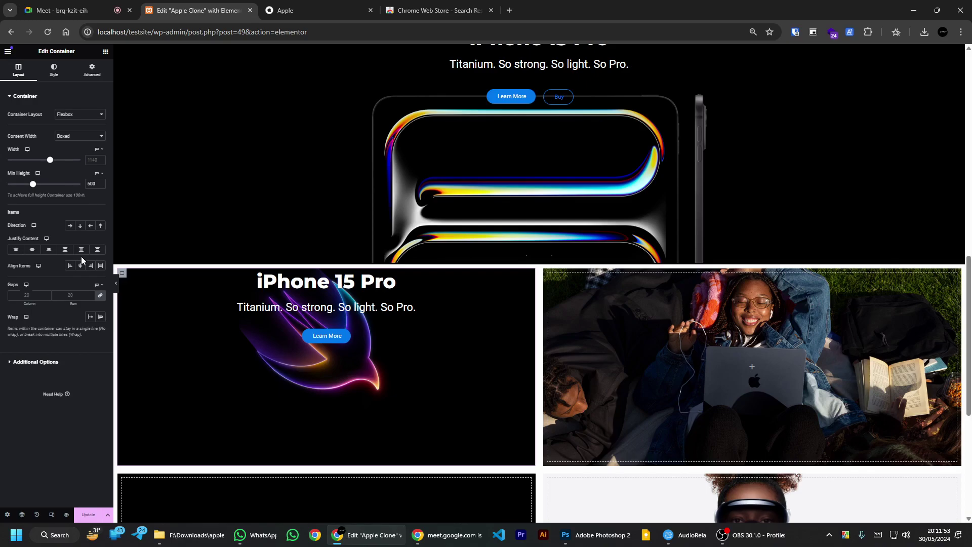
key("ctrl+plus")
key("ctrl+plus")
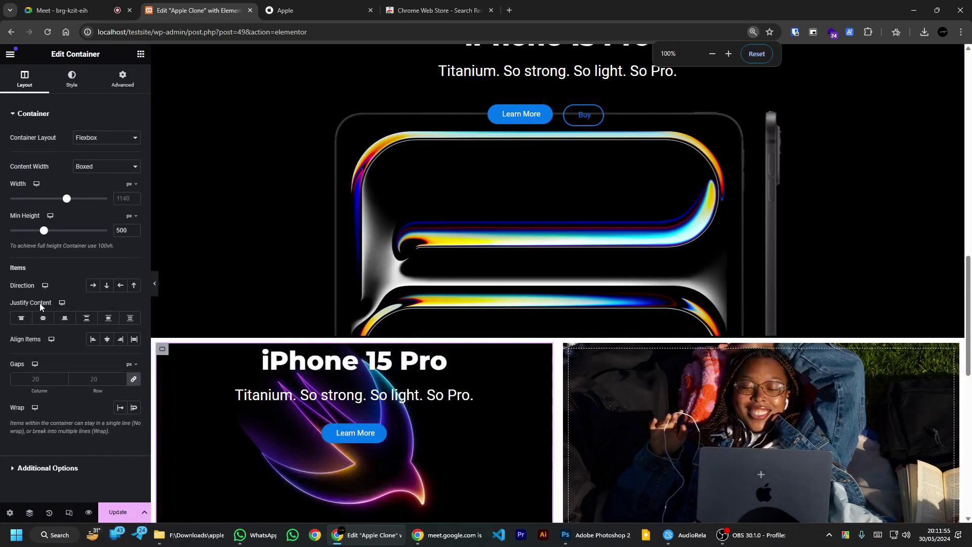
left_click(64, 318)
scroll(354, 354, "down", 4)
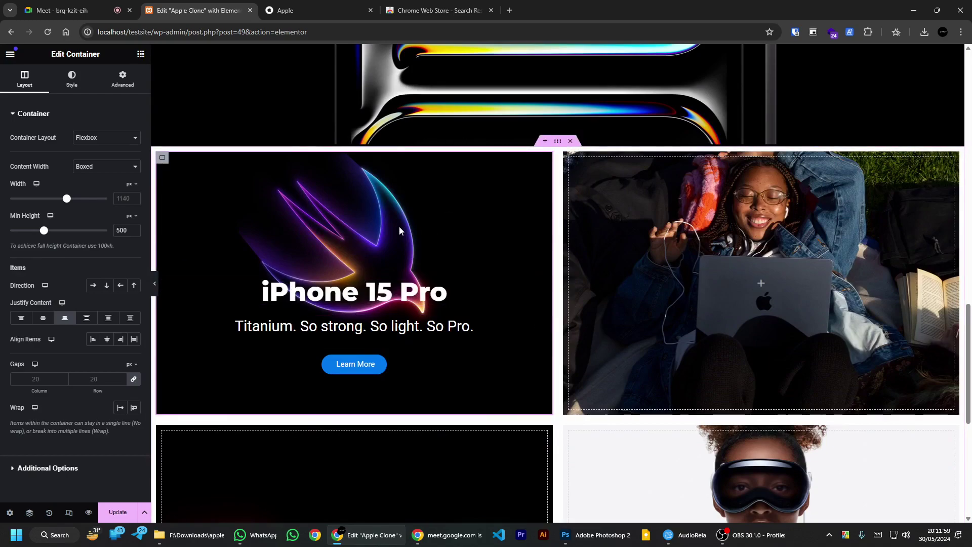
Step: Compare the tile with the Apple page and set the WWDC24 container's minimum height to 600 px
left_click(308, 10)
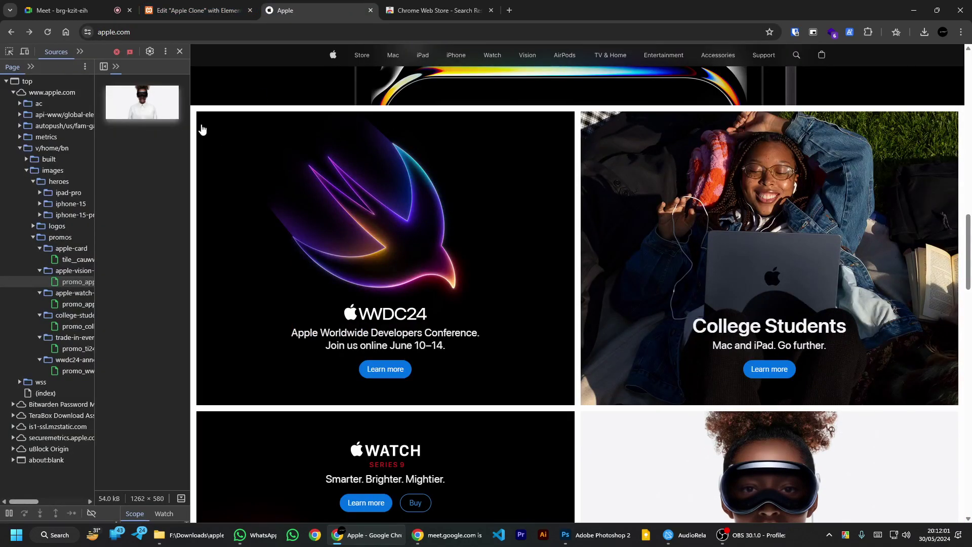
left_click(198, 11)
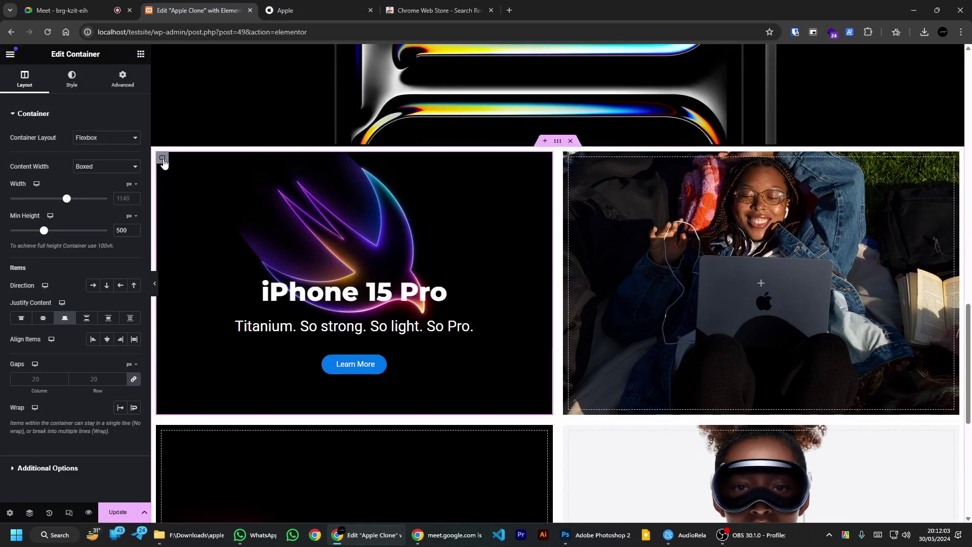
double_click(120, 230)
type("600")
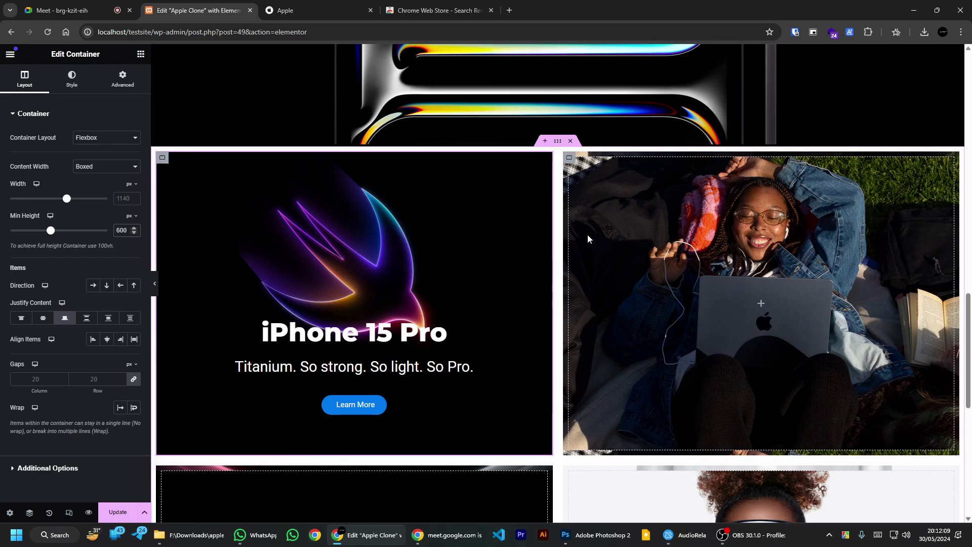
Step: Delete the College Students, Apple Watch and Vision Pro tiles from the promo grid
left_click(568, 158)
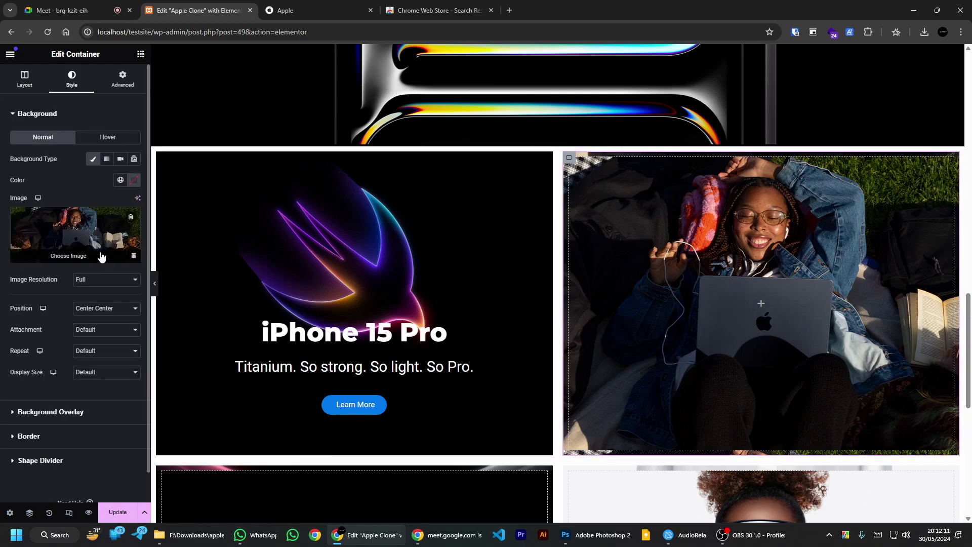
left_click(25, 80)
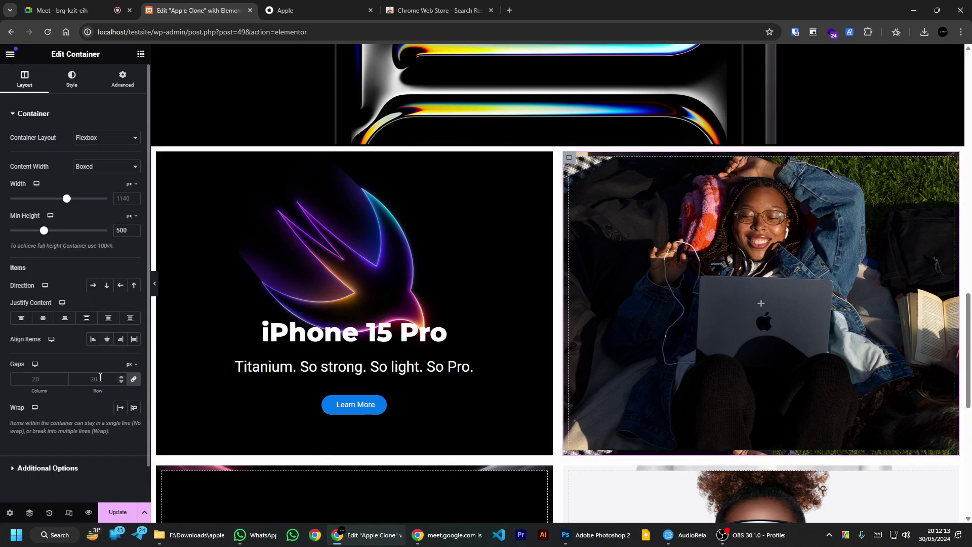
right_click(571, 160)
left_click(600, 424)
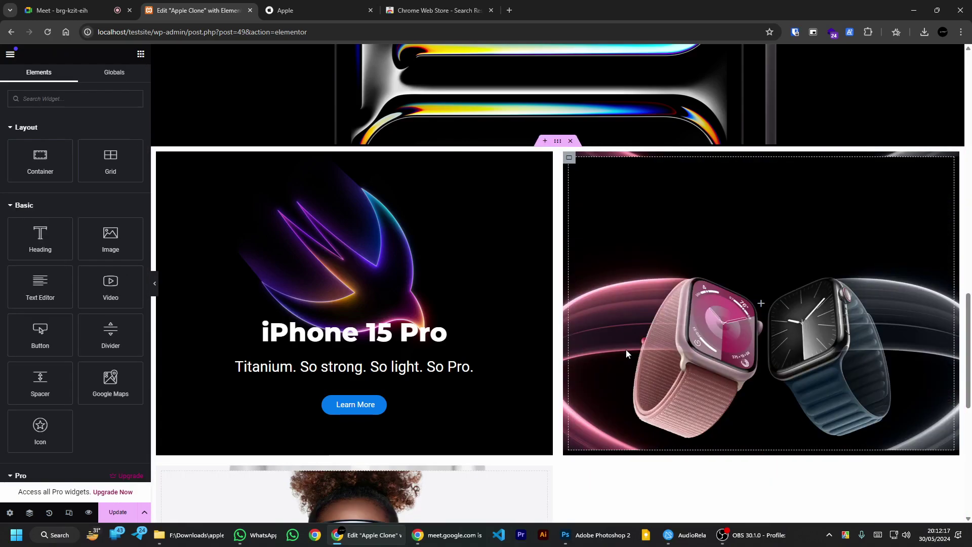
right_click(570, 161)
left_click(598, 431)
right_click(570, 161)
left_click(599, 427)
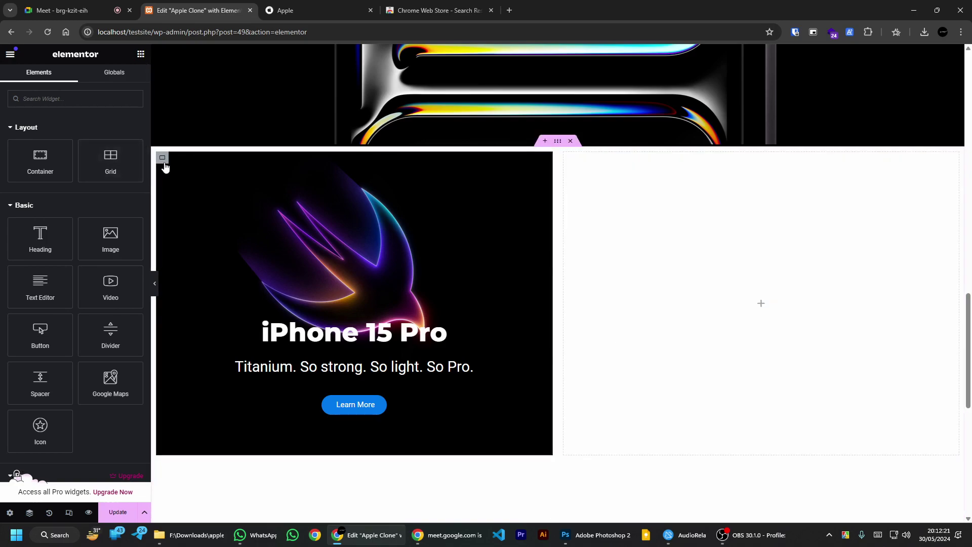
Step: Duplicate the finished WWDC24 tile three times to fill the two-by-two promo grid
right_click(163, 161)
left_click(202, 191)
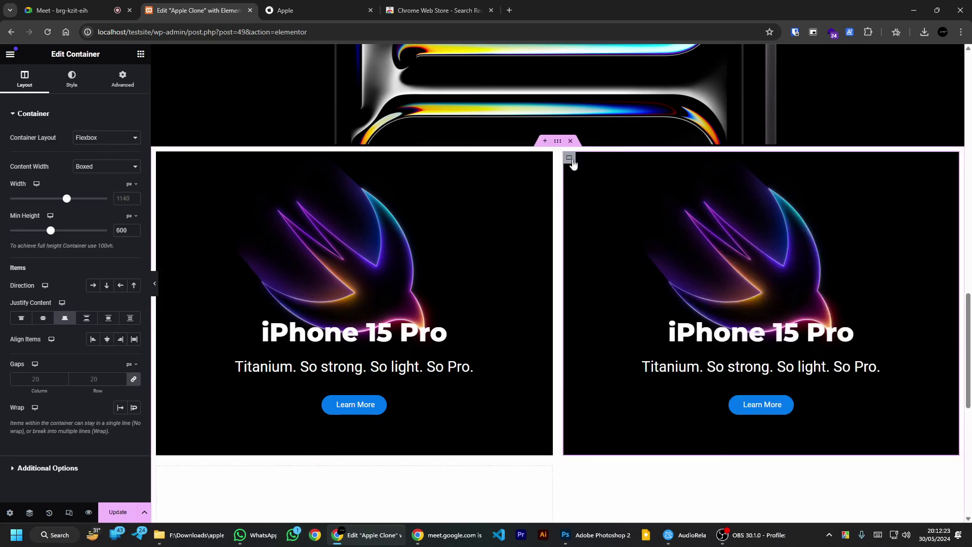
right_click(570, 159)
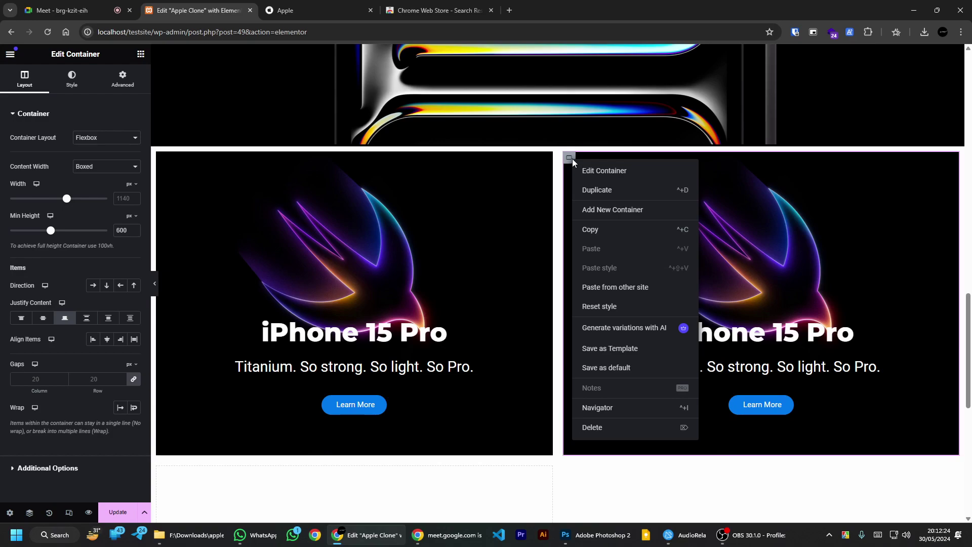
left_click(599, 191)
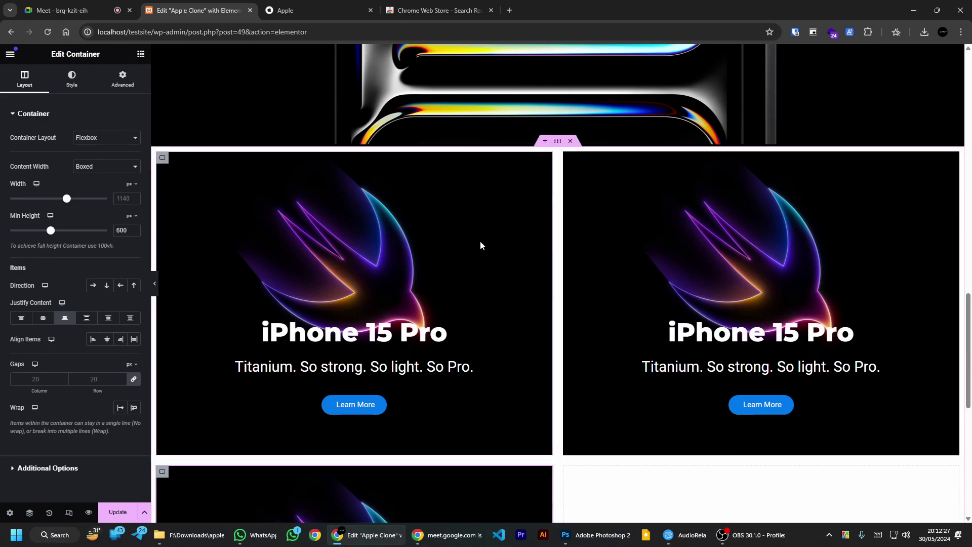
scroll(481, 247, "down", 4)
right_click(163, 282)
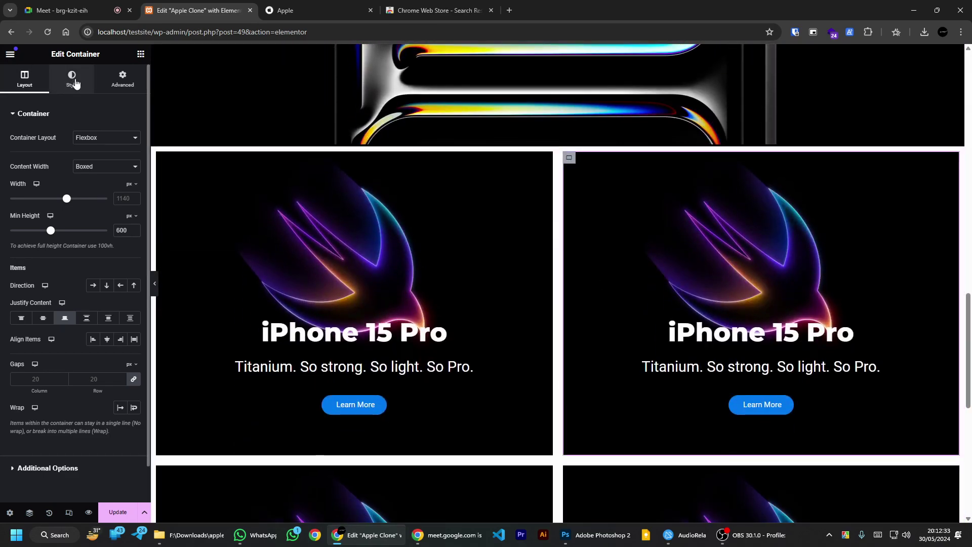
Step: Replace the background image of the second tile in the first row with the promo_college_students image from the media library
left_click(71, 79)
left_click(75, 261)
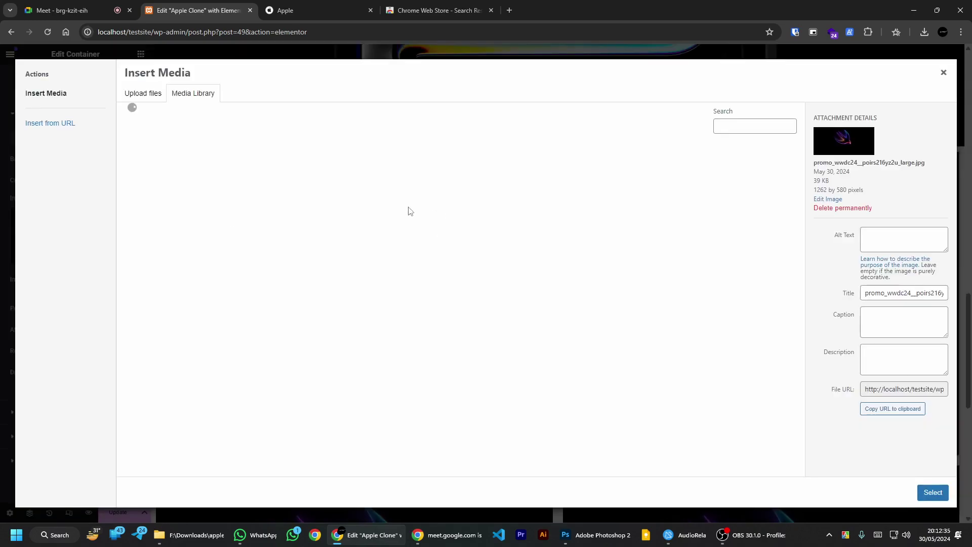
left_click(329, 186)
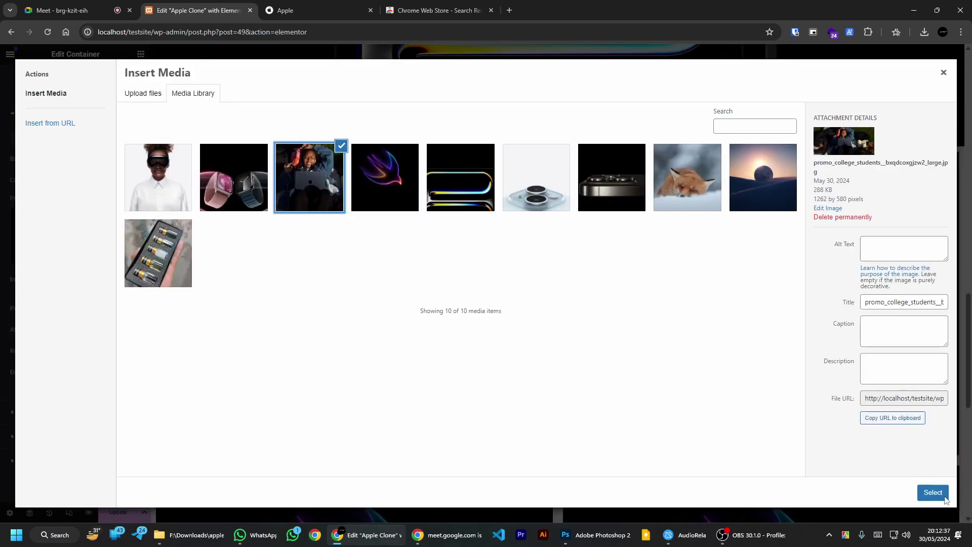
left_click(934, 495)
Step: Replace the background image of the first tile in the second row with the promo_apple_watch_series_9 image
scroll(537, 268, "down", 3)
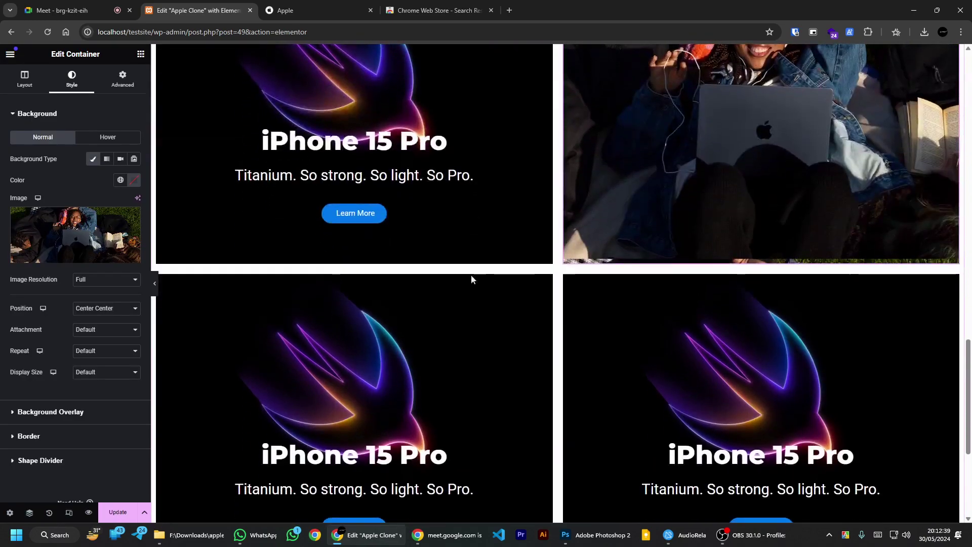
left_click(182, 281)
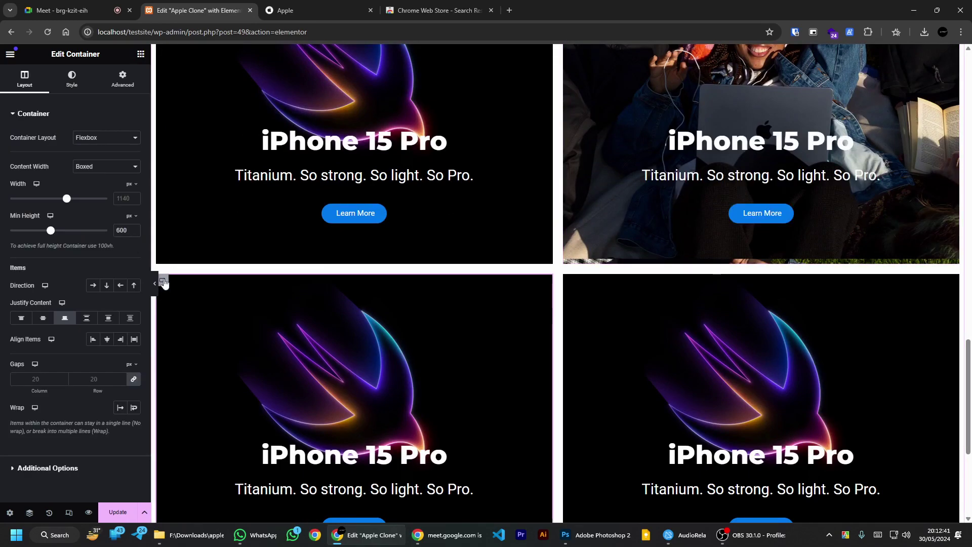
left_click(72, 78)
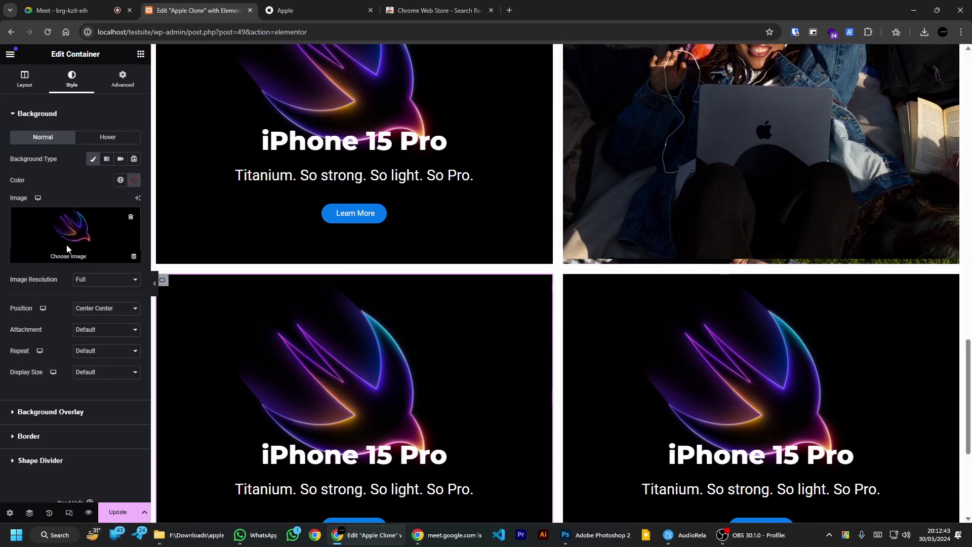
left_click(66, 248)
left_click(237, 191)
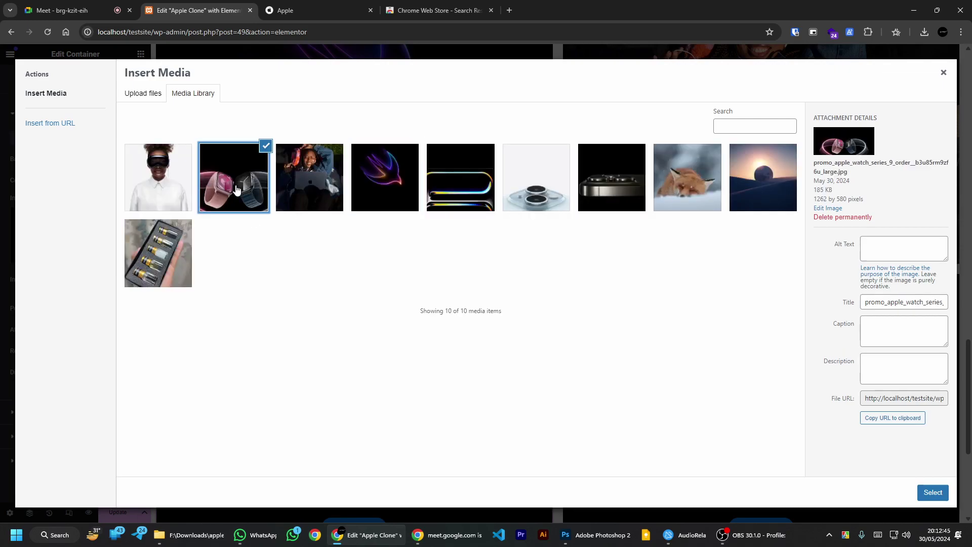
left_click(933, 492)
Step: Replace the background image of the second tile in the second row with the promo_apple_vision_pro image from the media library
scroll(704, 354, "down", 4)
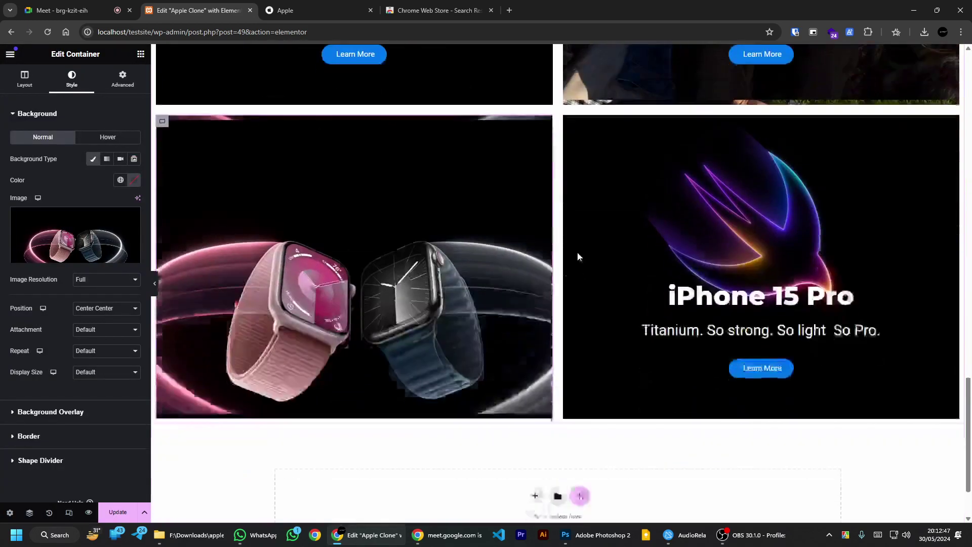
scroll(582, 136, "up", 3)
left_click(572, 224)
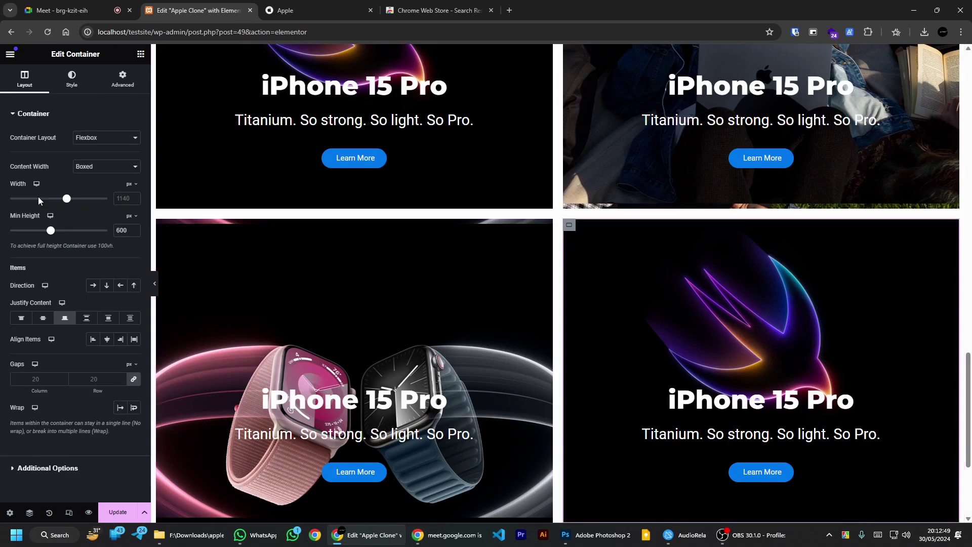
left_click(71, 76)
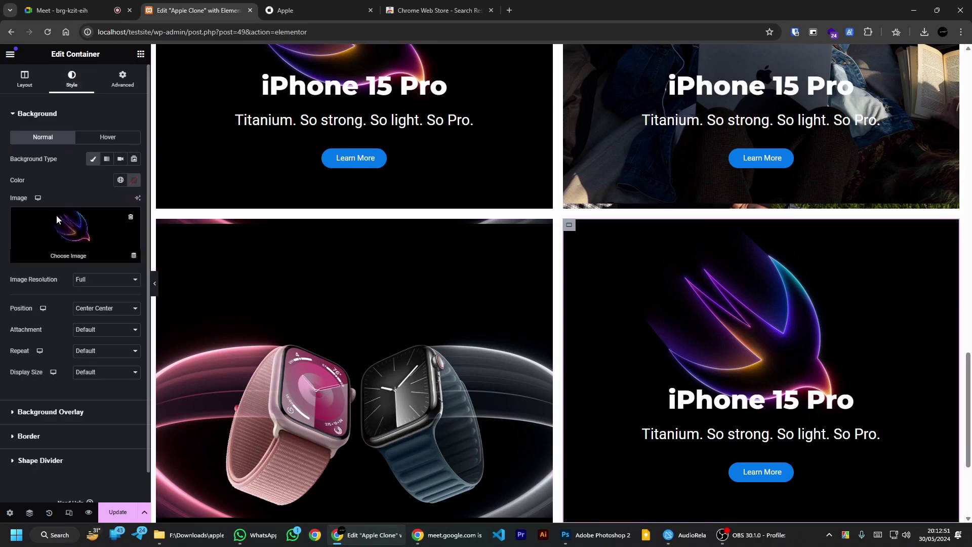
left_click(59, 219)
left_click(177, 170)
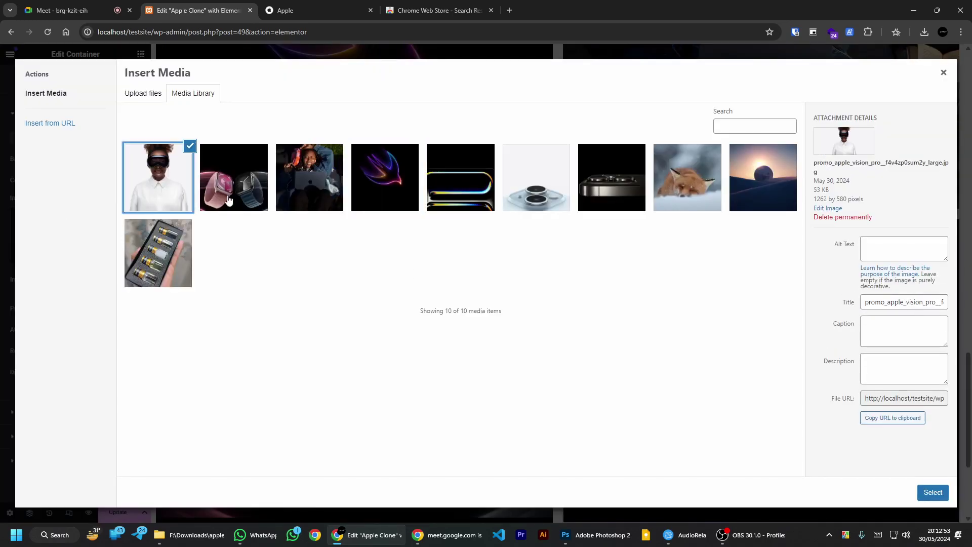
left_click(933, 492)
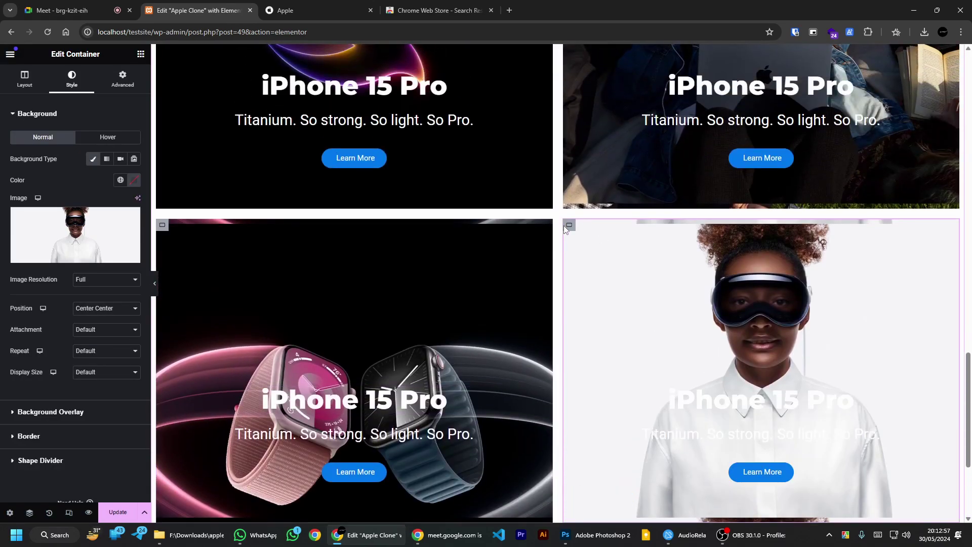
Step: Duplicate the Vision Pro tile twice to fill a third row of the promo grid
right_click(567, 226)
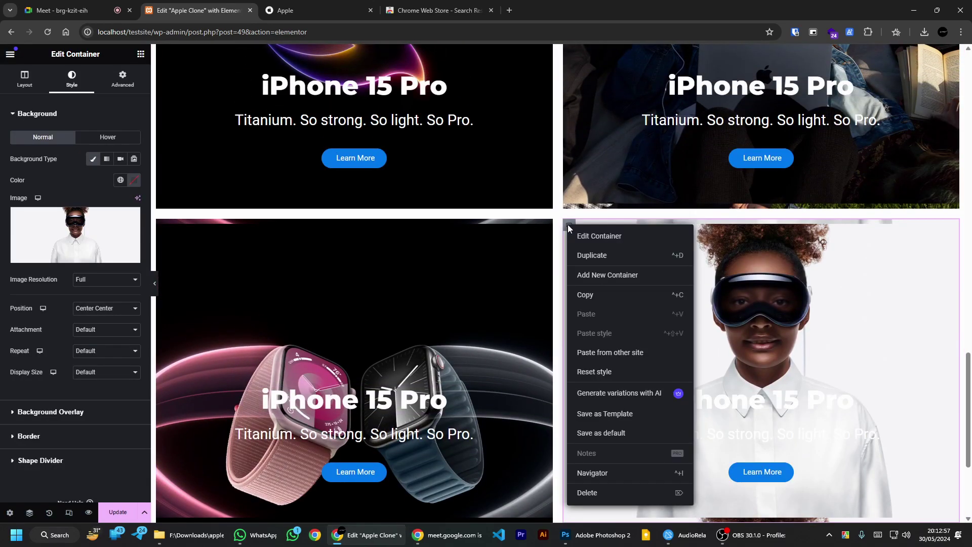
left_click(623, 258)
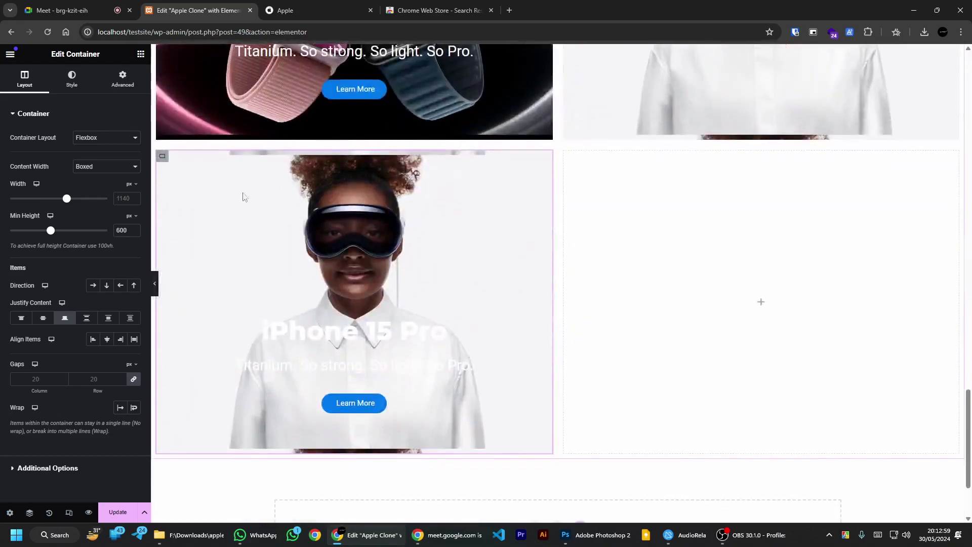
right_click(162, 160)
left_click(194, 188)
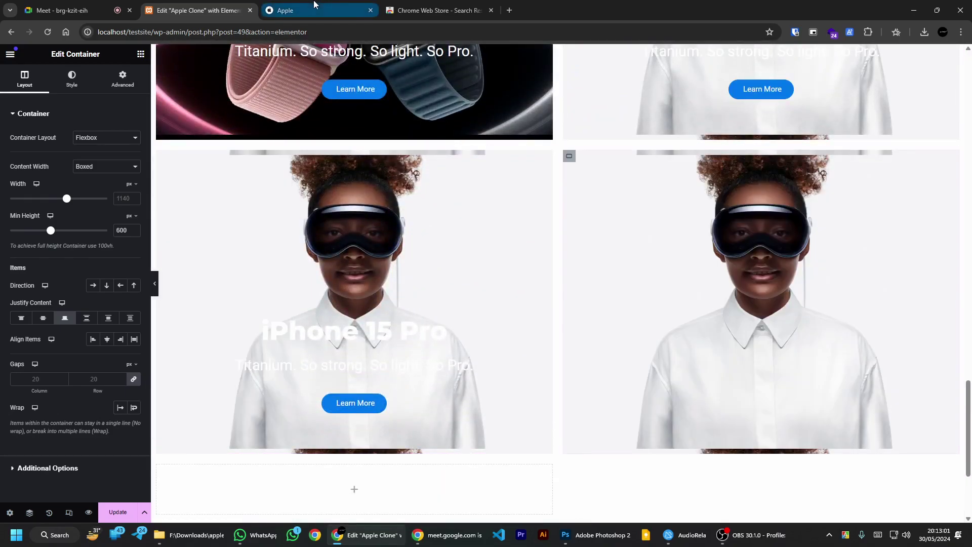
Step: Switch to the Apple page, find its Trade In and Card tiles, and close the Chrome Web Store tab
left_click(318, 10)
scroll(436, 299, "down", 8)
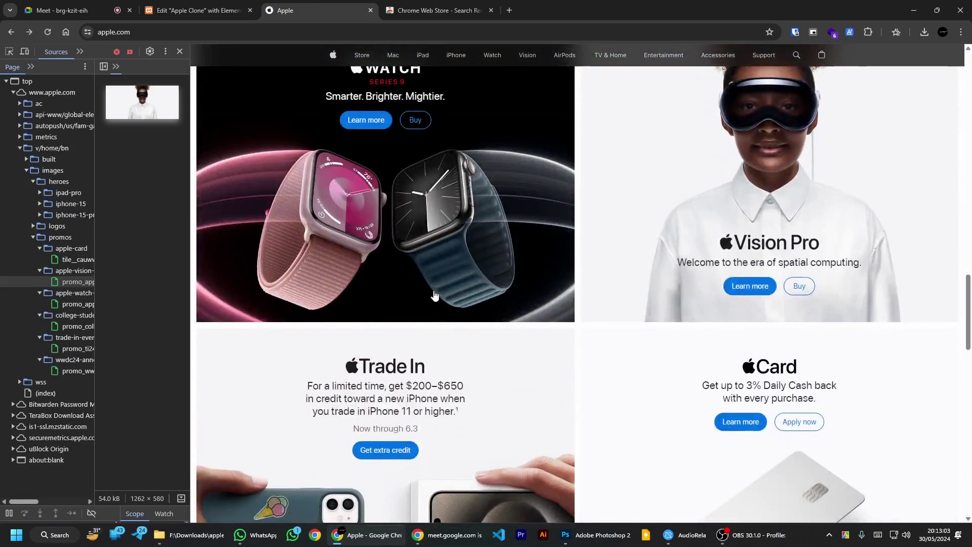
scroll(432, 293, "down", 4)
left_click(76, 10)
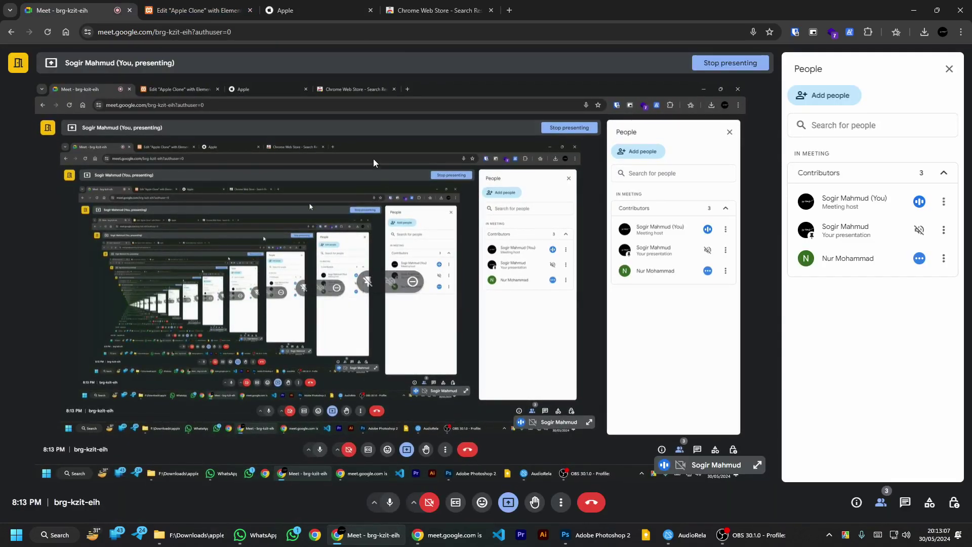
left_click(314, 10)
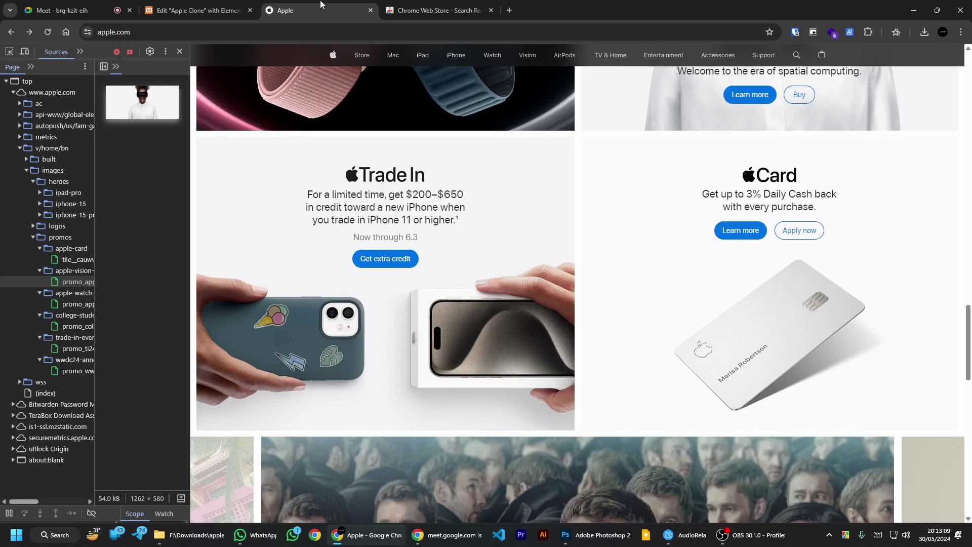
left_click(491, 10)
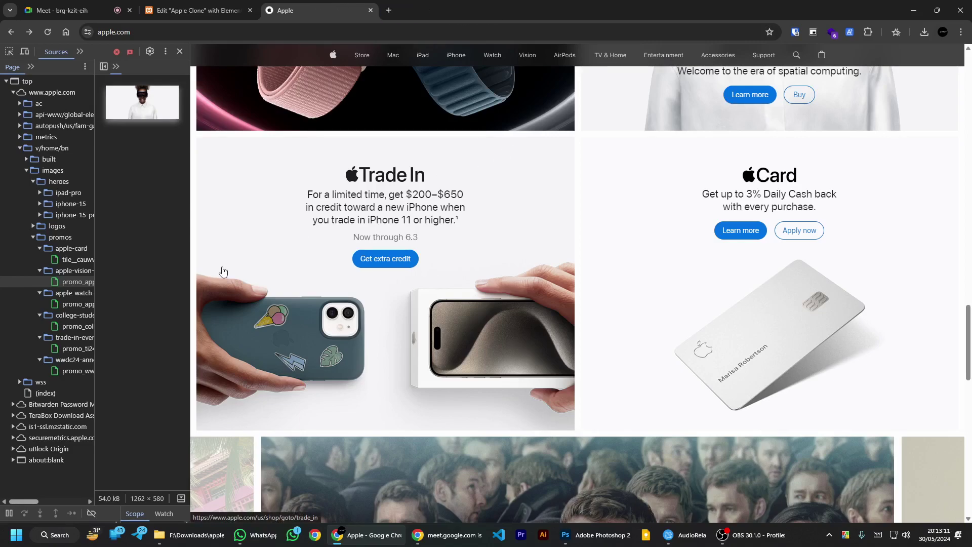
Step: Save the Trade In promo image promo_ti24 from the Apple page's sources into the appleimages folder
left_click(71, 304)
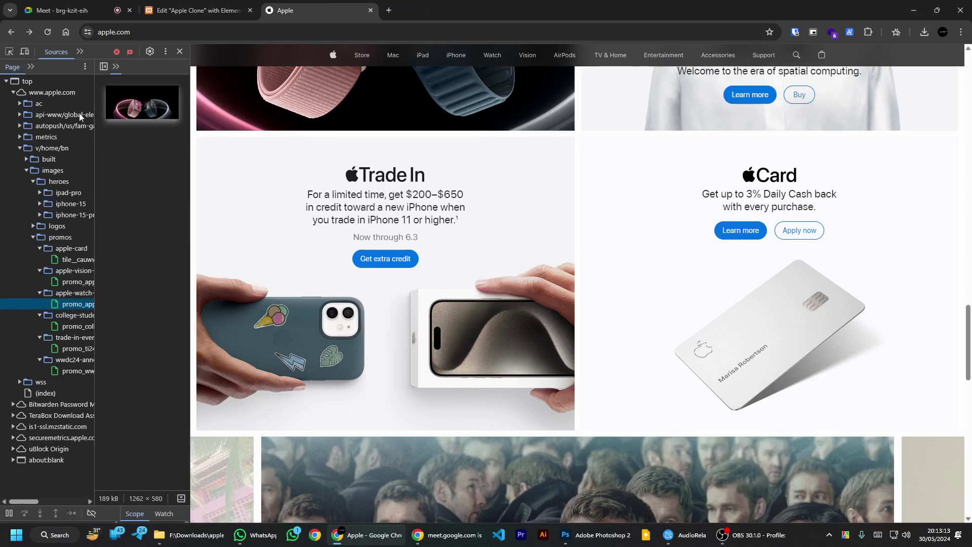
left_click(60, 10)
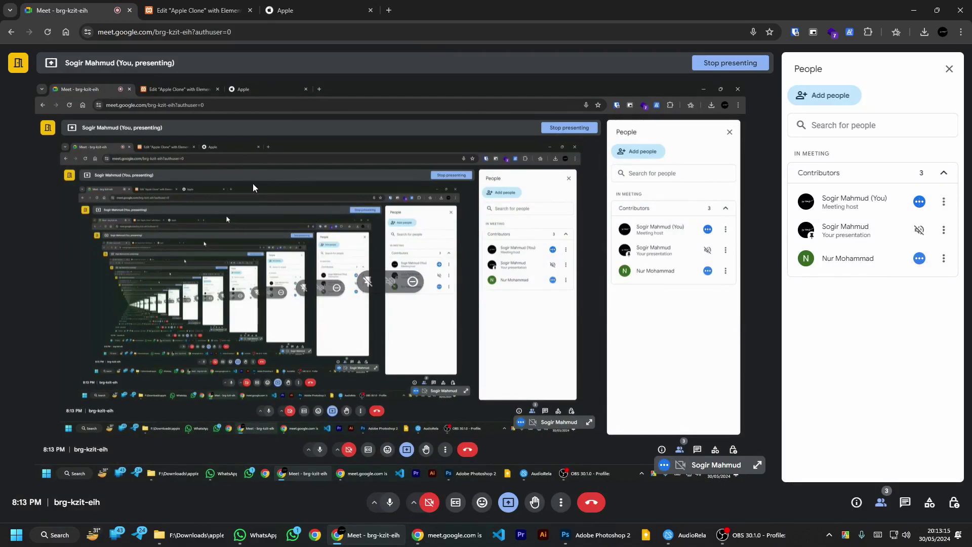
left_click(273, 7)
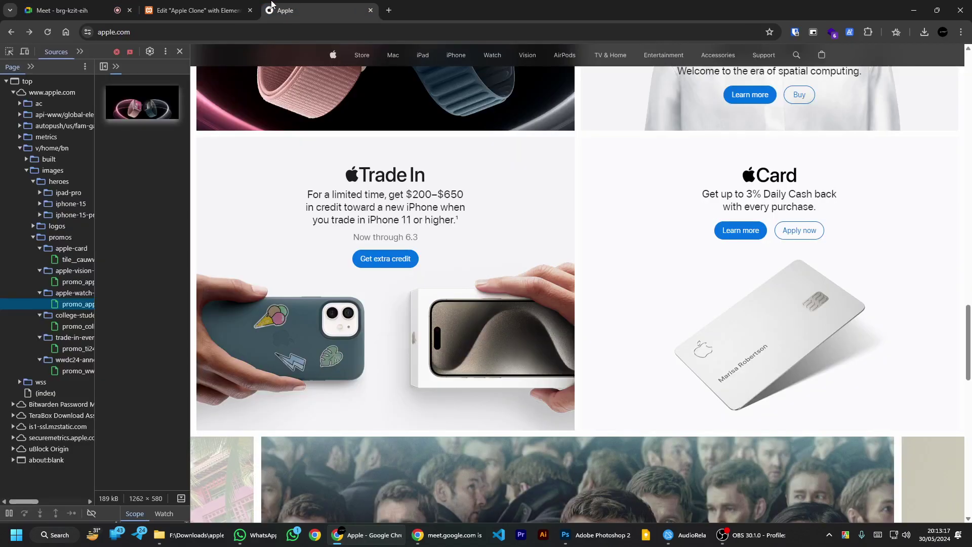
left_click(73, 371)
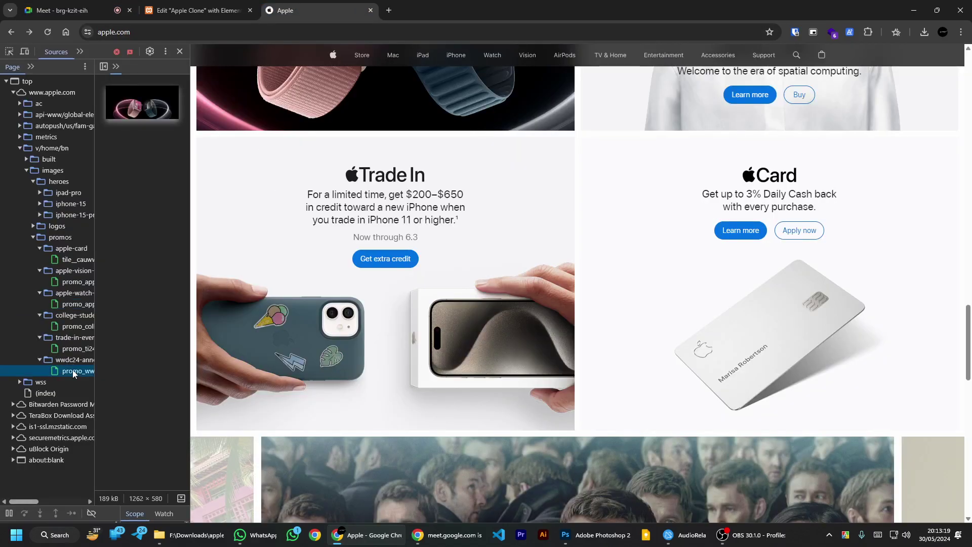
left_click(71, 350)
right_click(135, 117)
left_click(160, 163)
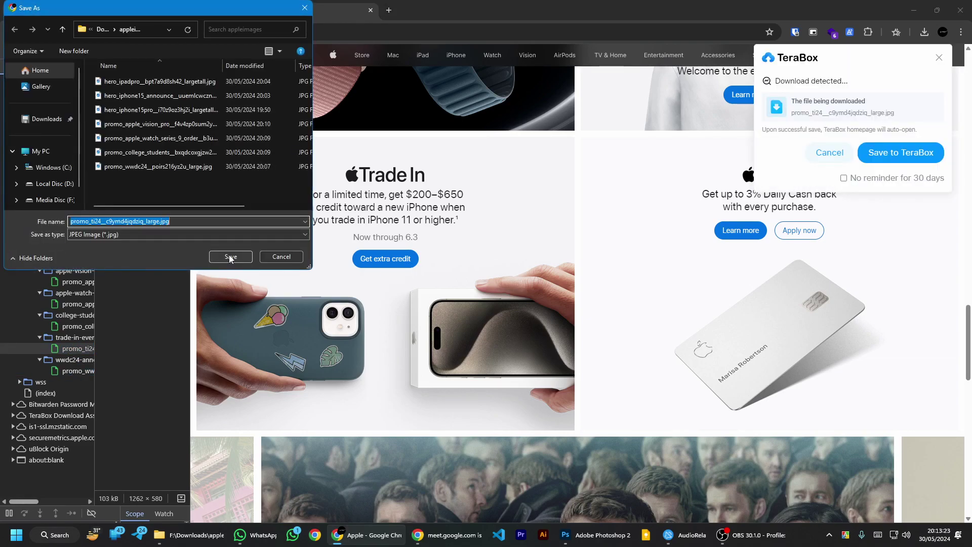
left_click(229, 256)
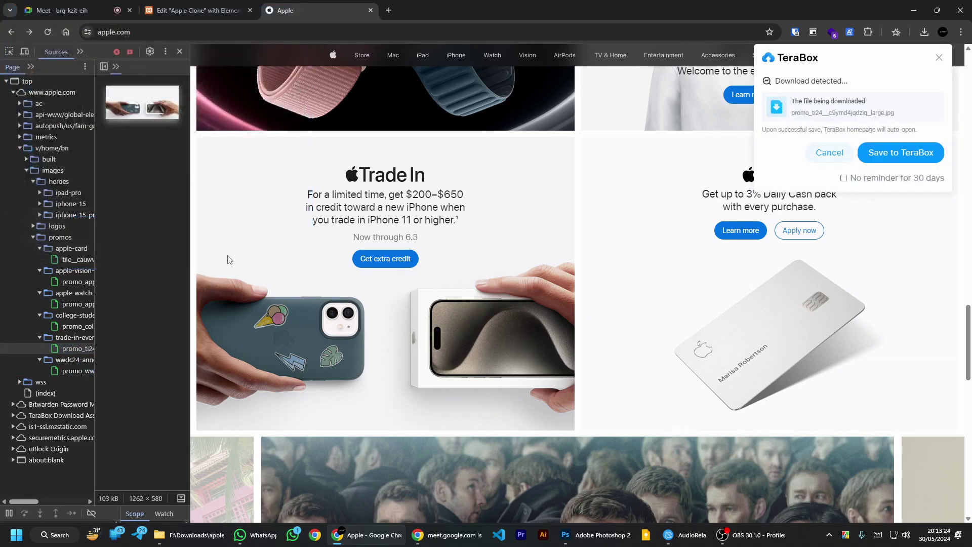
Step: Save the apple-card tile image tile__cauwwcyyn9hy_large.jpg from the page's sources
left_click(71, 327)
left_click(71, 305)
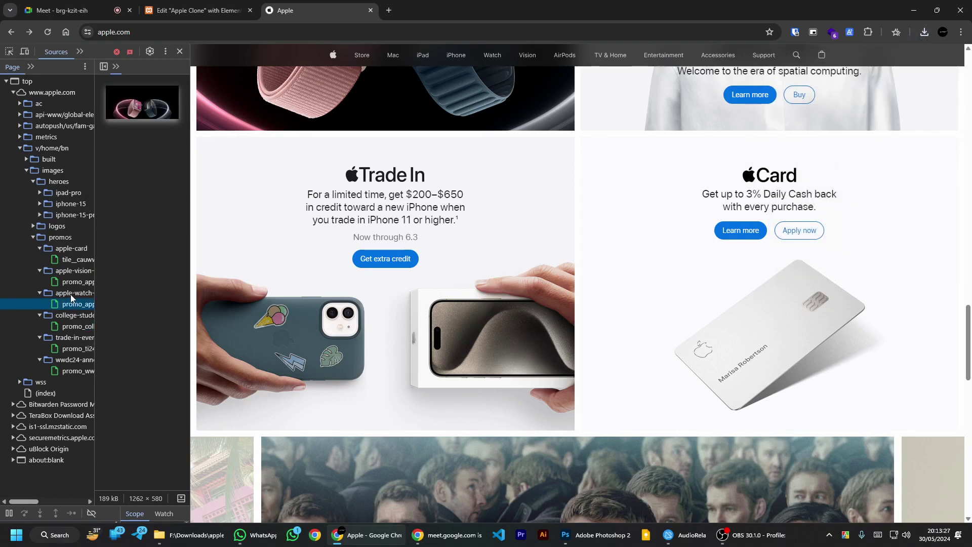
left_click(68, 284)
left_click(62, 260)
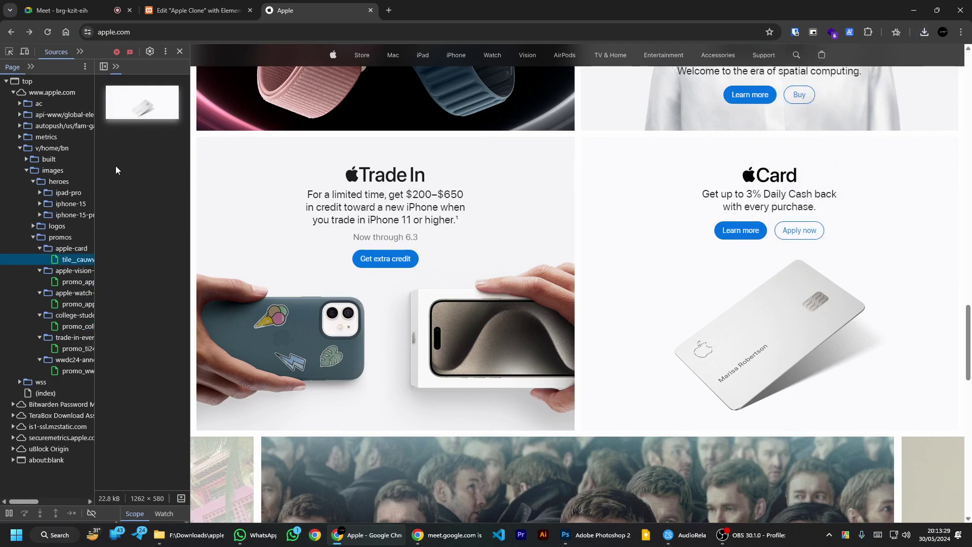
right_click(132, 105)
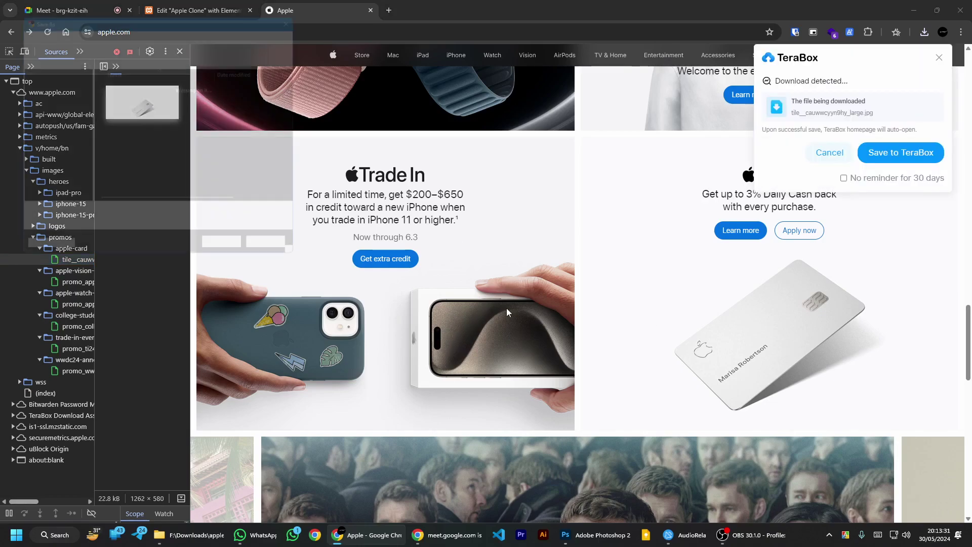
left_click(232, 258)
Step: Restart the Google Meet presentation with the entire screen shared, and dismiss the TeraBox download prompt on the Apple page
key("ctrl+1")
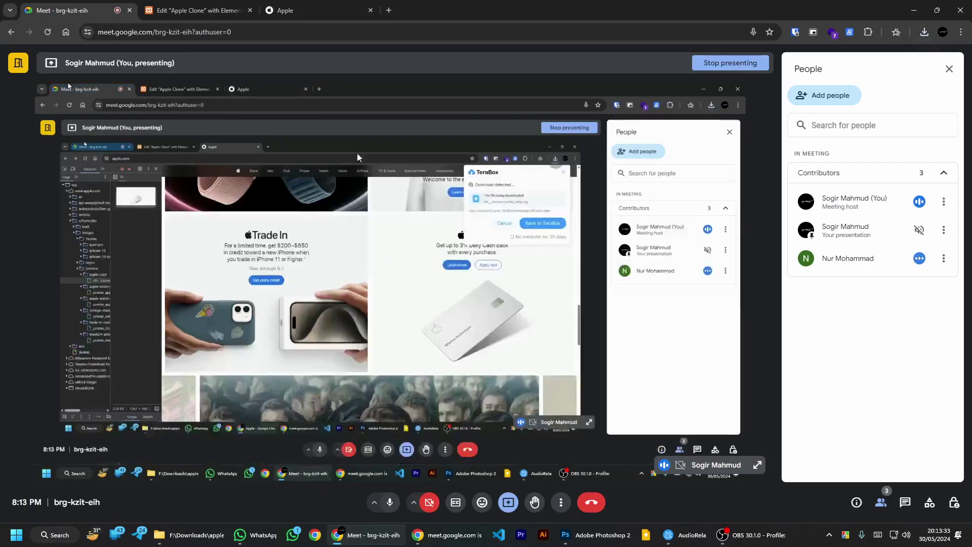
left_click(508, 501)
left_click(526, 471)
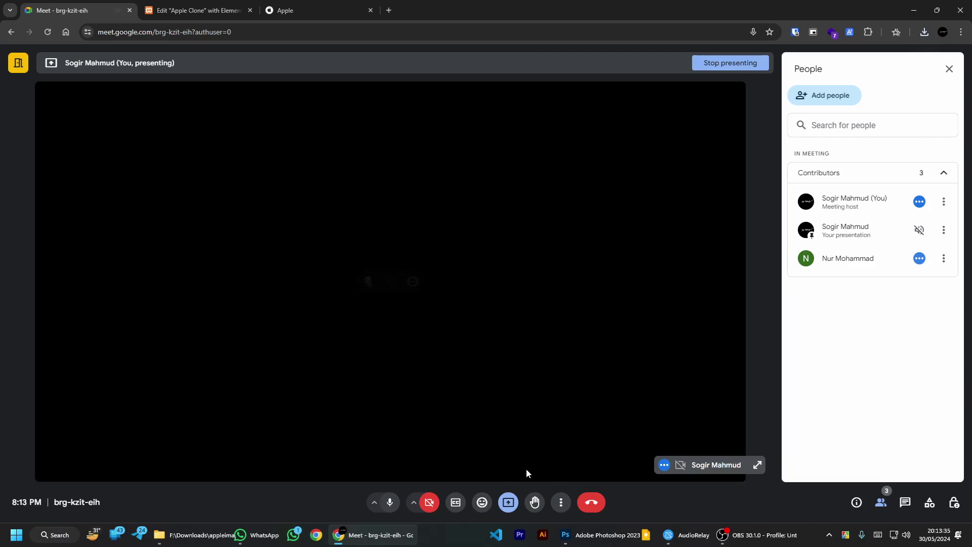
left_click(509, 502)
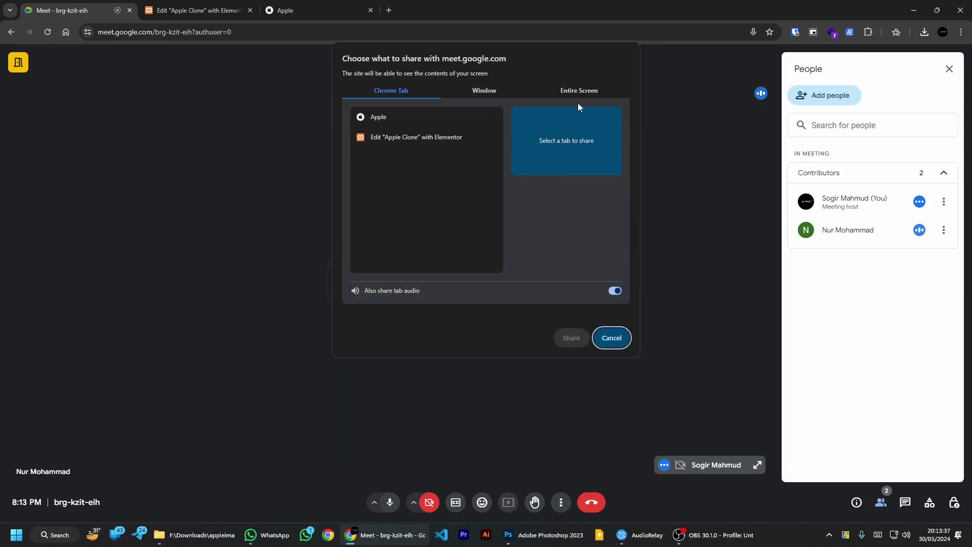
left_click(579, 86)
left_click(434, 163)
left_click(569, 342)
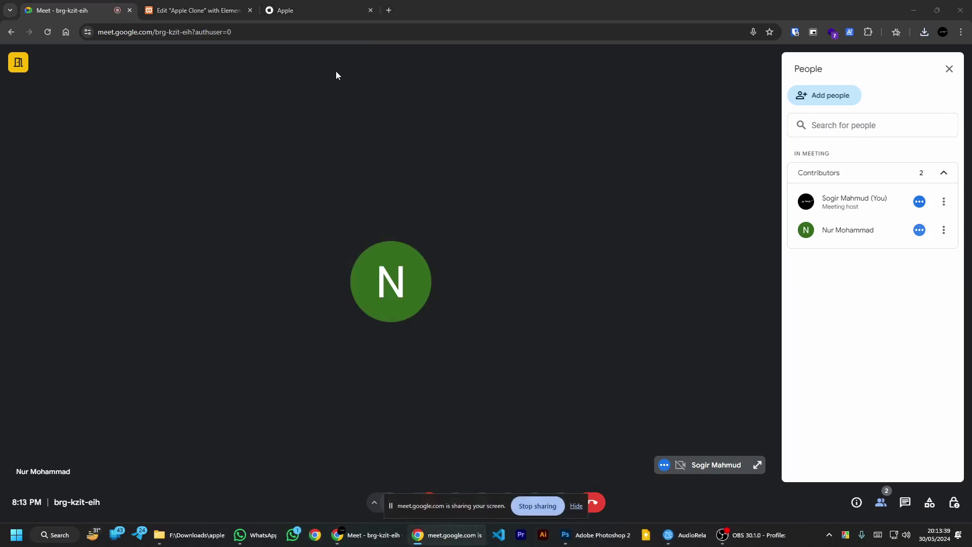
left_click(293, 6)
left_click(942, 58)
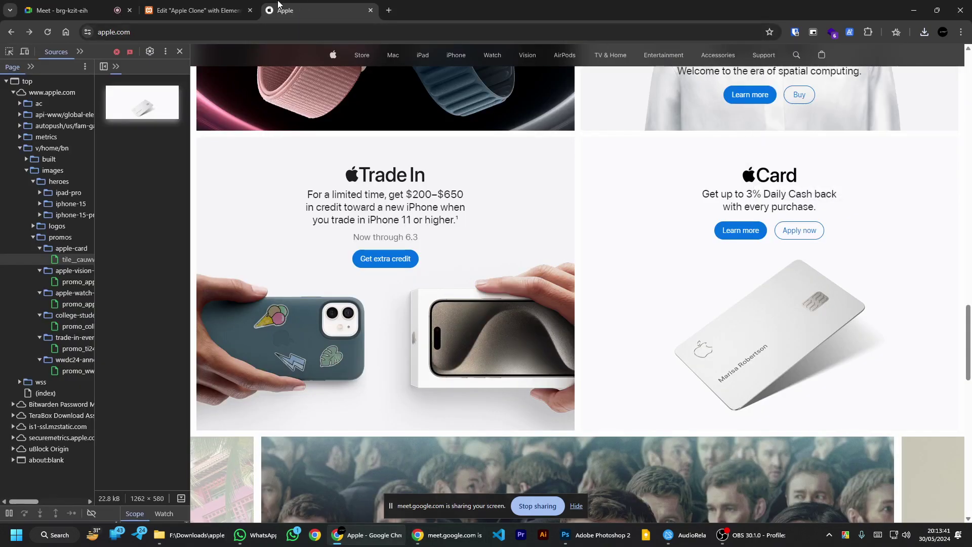
Step: In Elementor, upload the promo_ti24 image and set it as the background of the third row's first tile
left_click(197, 11)
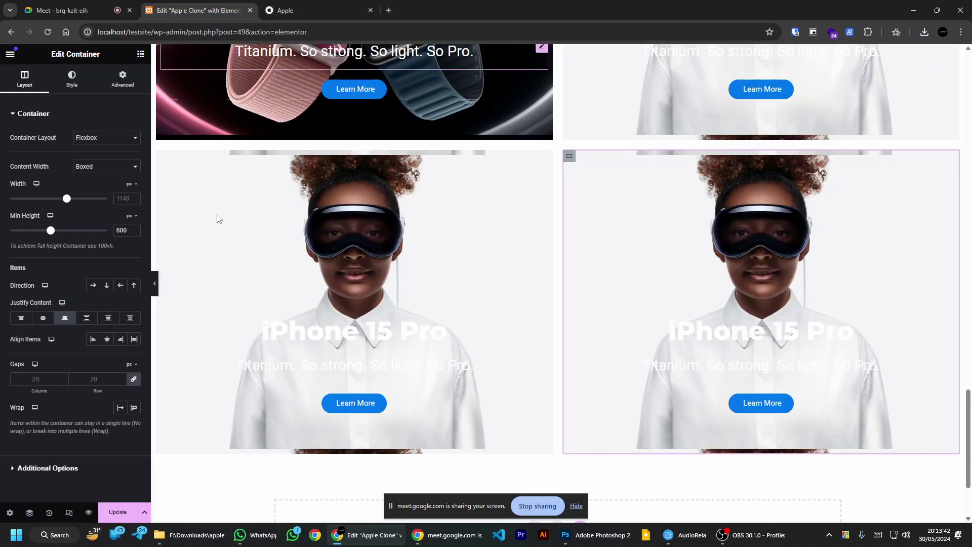
left_click(210, 169)
left_click(58, 85)
left_click(75, 233)
left_click(190, 535)
left_click_drag(782, 157, 203, 308)
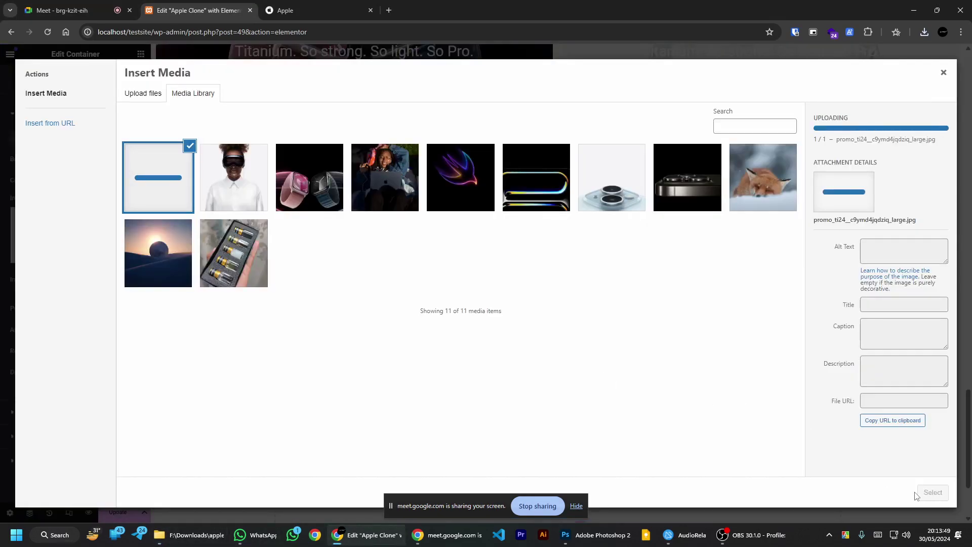
left_click(933, 493)
left_click(104, 6)
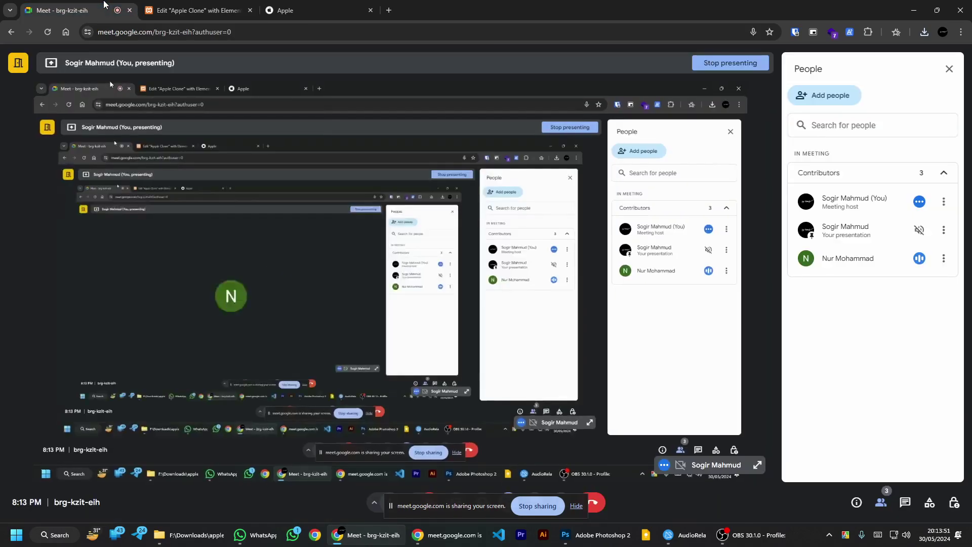
left_click(197, 10)
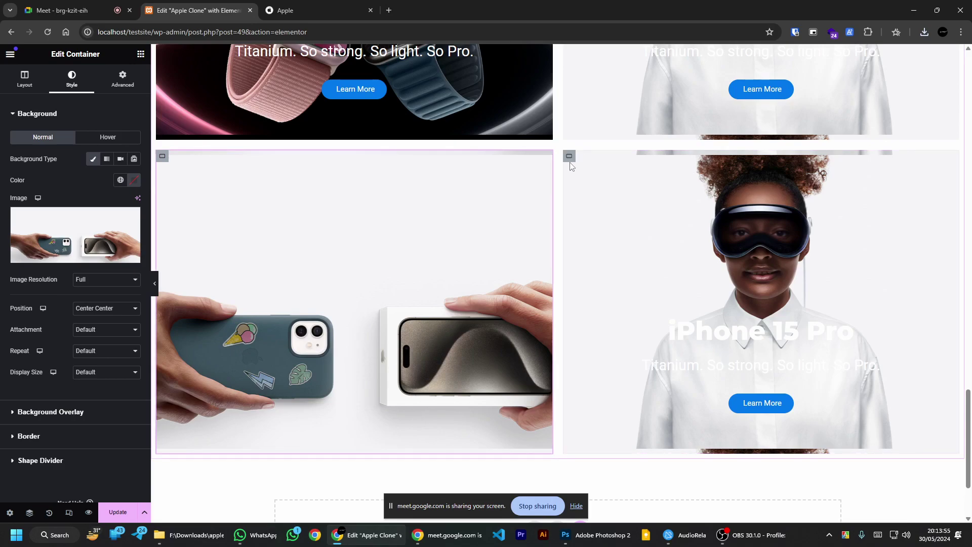
Step: Upload the saved Apple Card tile image and set it as the background of the third row's second tile
left_click(569, 156)
left_click(71, 79)
left_click(74, 236)
left_click(168, 168)
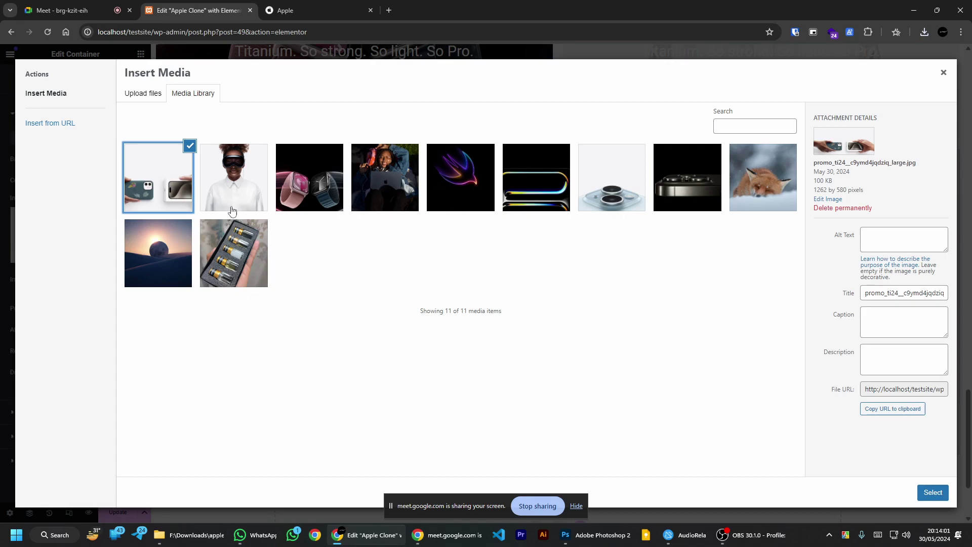
left_click(165, 535)
left_click_drag(842, 152, 668, 321)
left_click(933, 492)
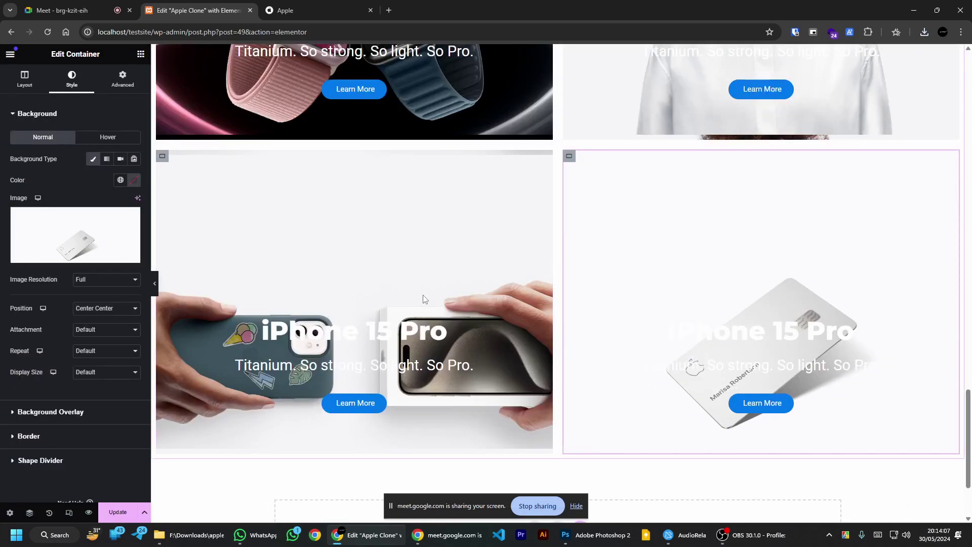
Step: Compare the rebuilt promo grid with the tiles and following section of Apple's homepage, then review the upper Elementor sections
scroll(494, 217, "up", 10)
scroll(418, 134, "down", 2)
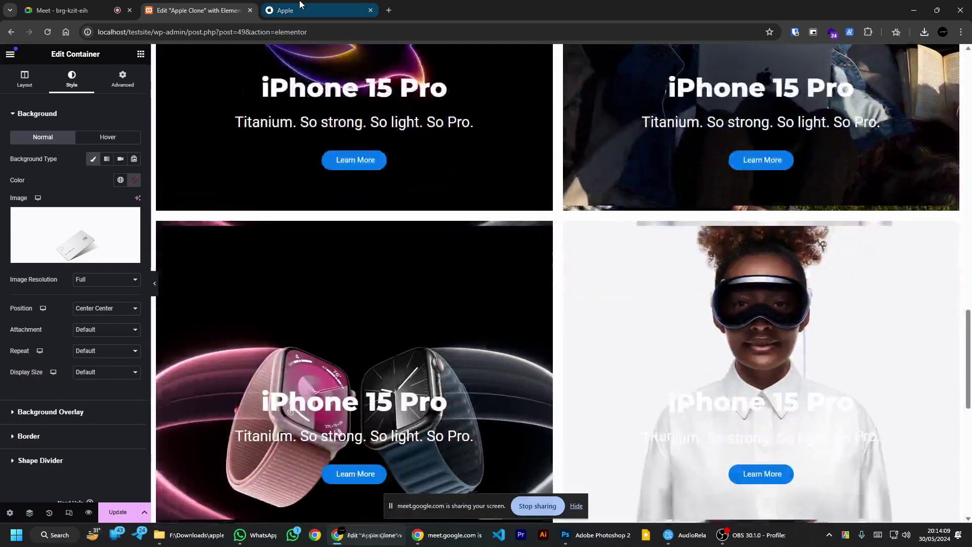
key("ctrl+Tab")
scroll(461, 189, "up", 6)
scroll(461, 188, "down", 6)
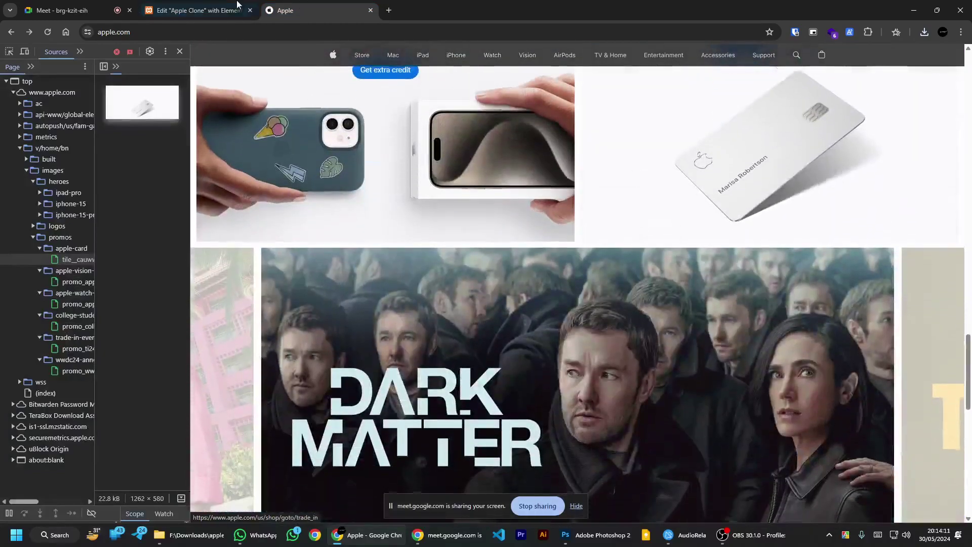
key("ctrl+shift+Tab")
scroll(595, 206, "up", 15)
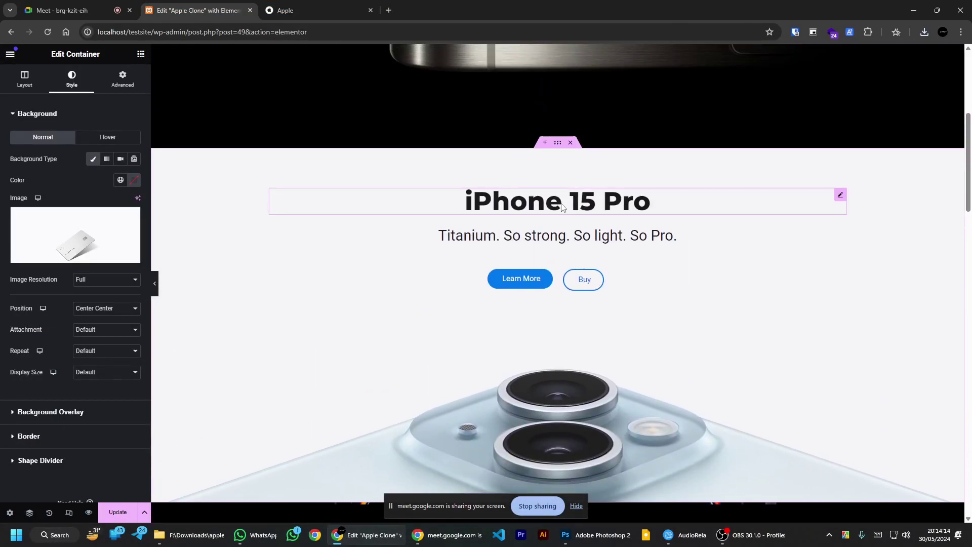
Step: Select the iPhone 15 Pro heading in the light hero section and save the page
right_click(562, 204)
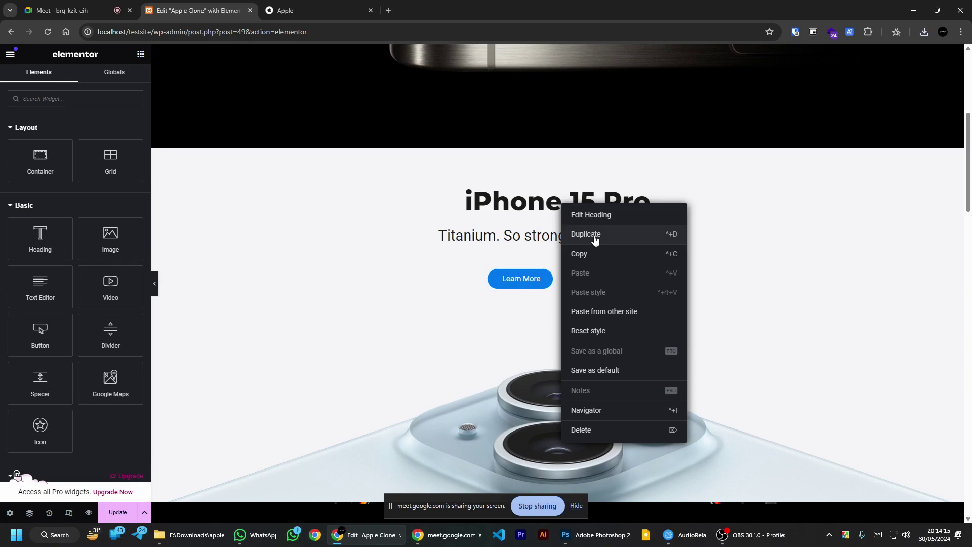
left_click(803, 208)
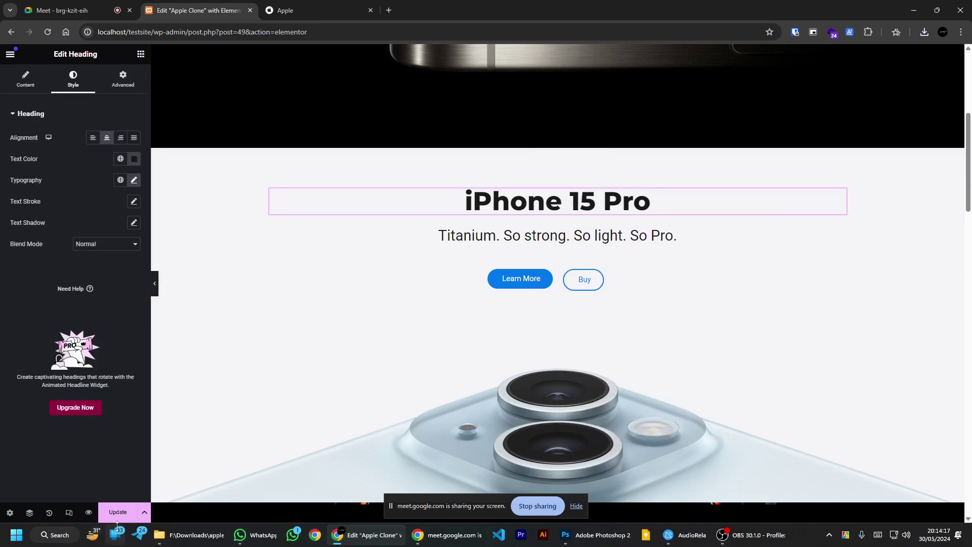
key("ctrl+s")
scroll(627, 229, "down", 5)
scroll(626, 228, "down", 12)
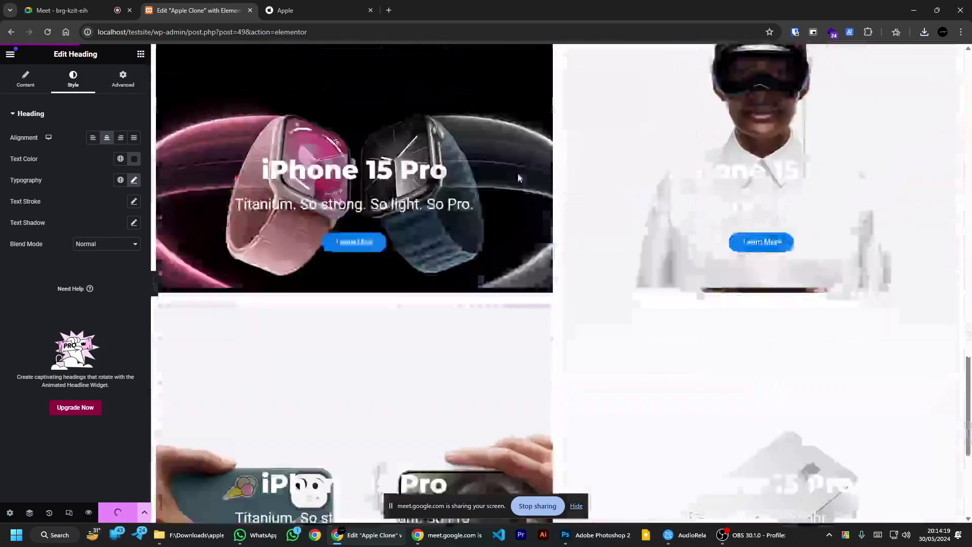
scroll(558, 187, "up", 5)
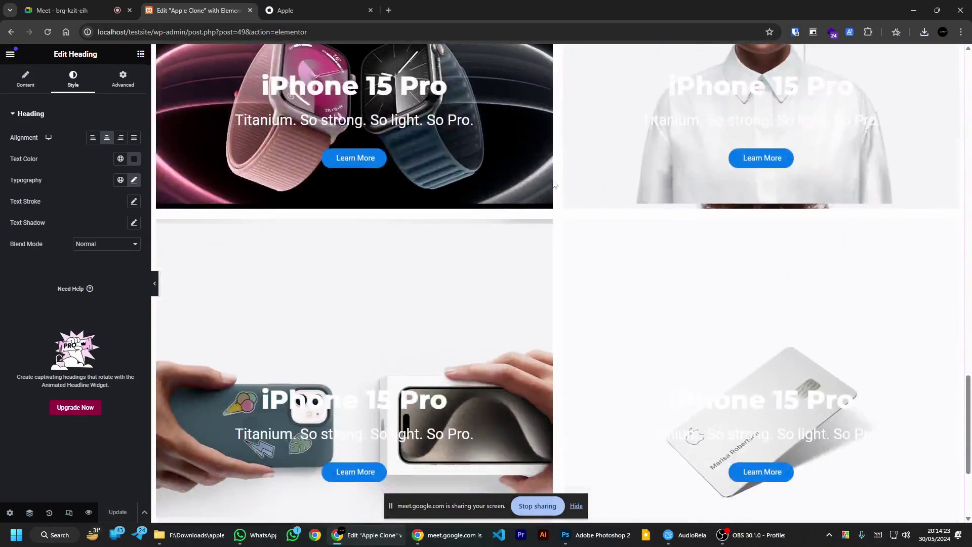
Step: Examine the carousel, media cards and footer below the promo grid on Apple's homepage, and hide the screen-sharing notice
left_click(298, 11)
scroll(536, 218, "up", 3)
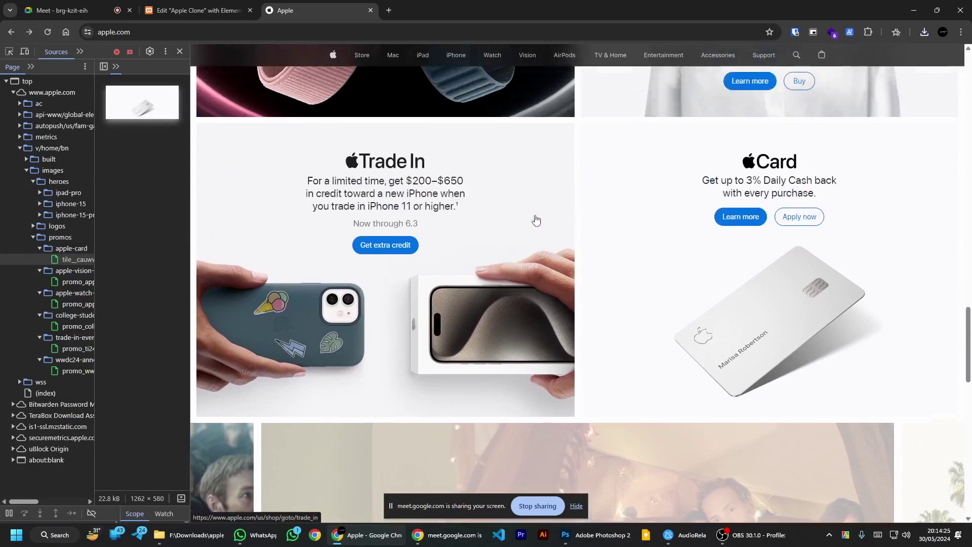
scroll(788, 211, "down", 7)
scroll(878, 203, "up", 2)
scroll(878, 204, "up", 2)
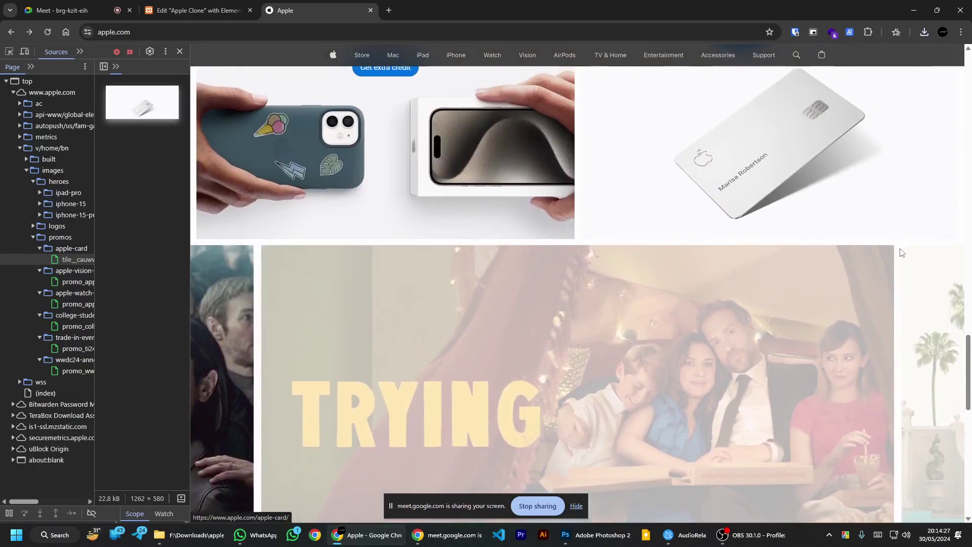
scroll(898, 251, "down", 4)
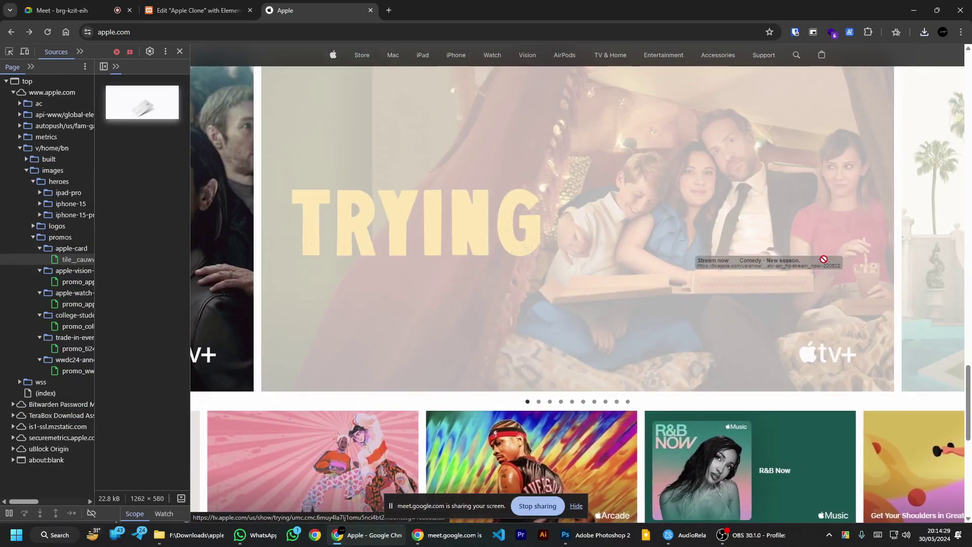
scroll(875, 280, "down", 4)
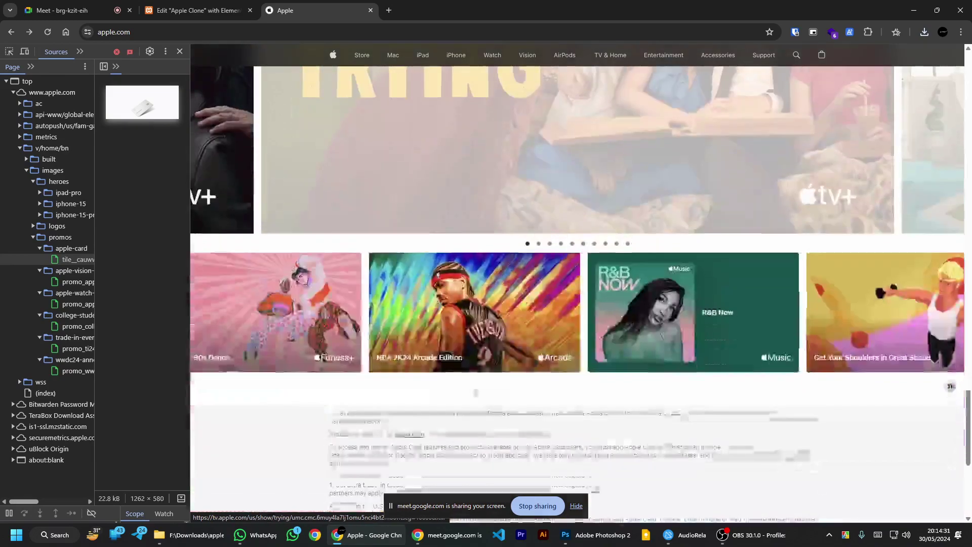
scroll(875, 409, "down", 4)
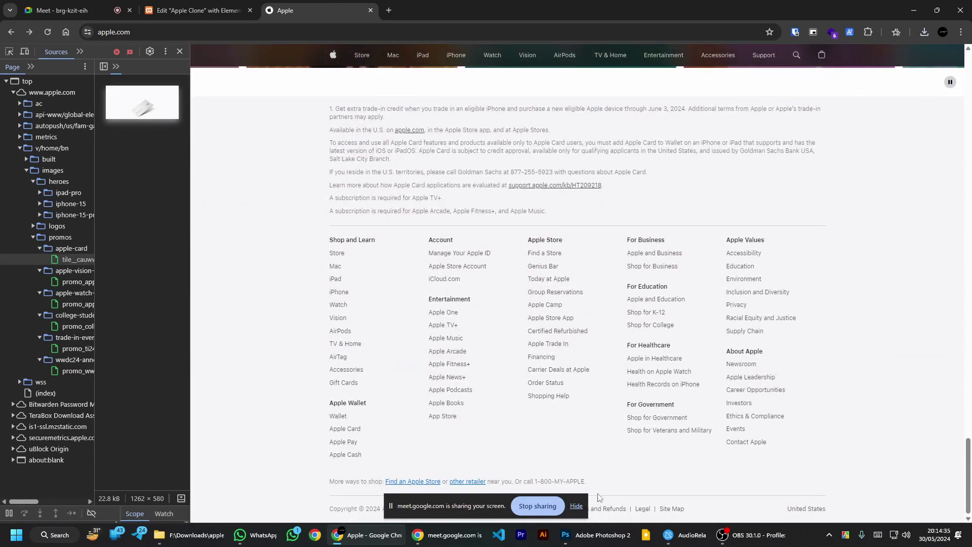
left_click(577, 506)
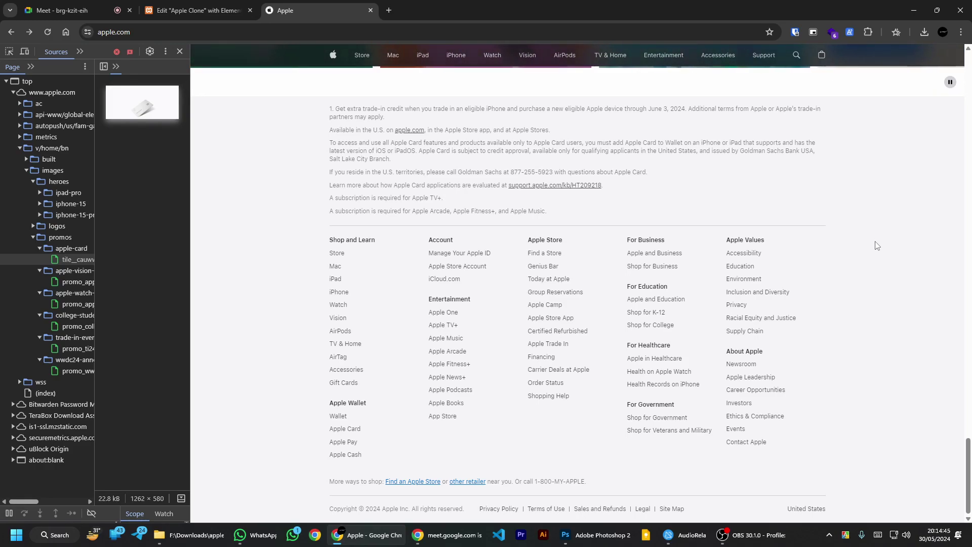
Step: Stop the Google Meet presentation, restart it with the entire screen shared, and hide the sharing notice
left_click(66, 10)
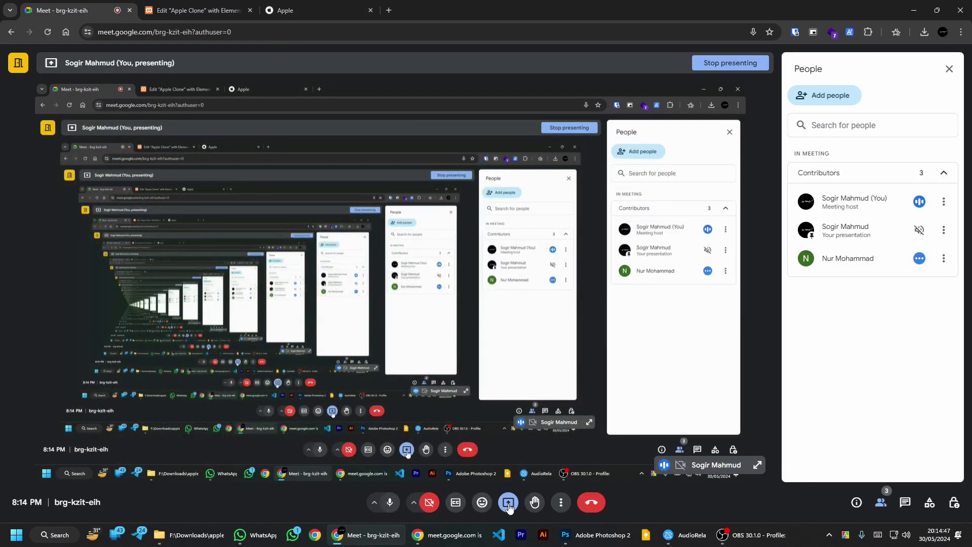
left_click(509, 503)
left_click(528, 467)
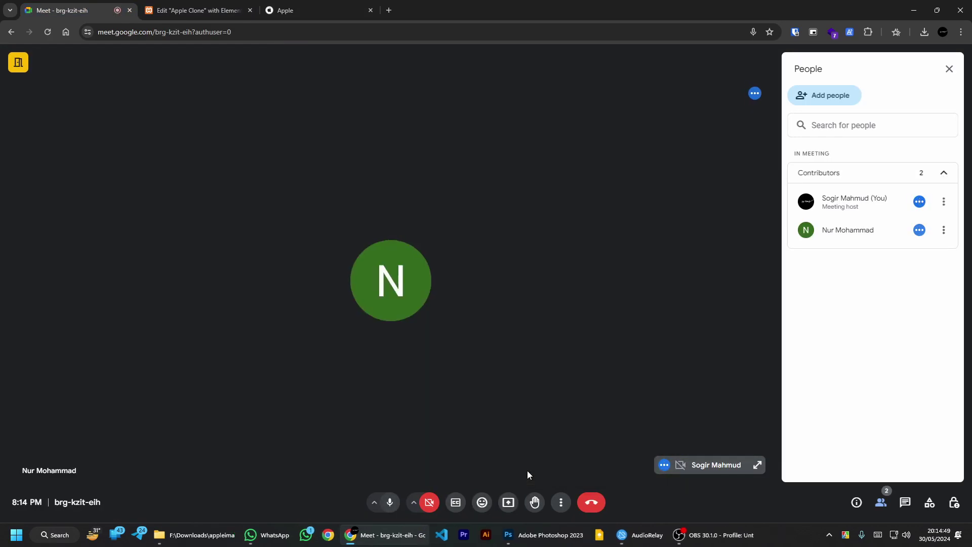
left_click(506, 502)
left_click(568, 91)
left_click(440, 172)
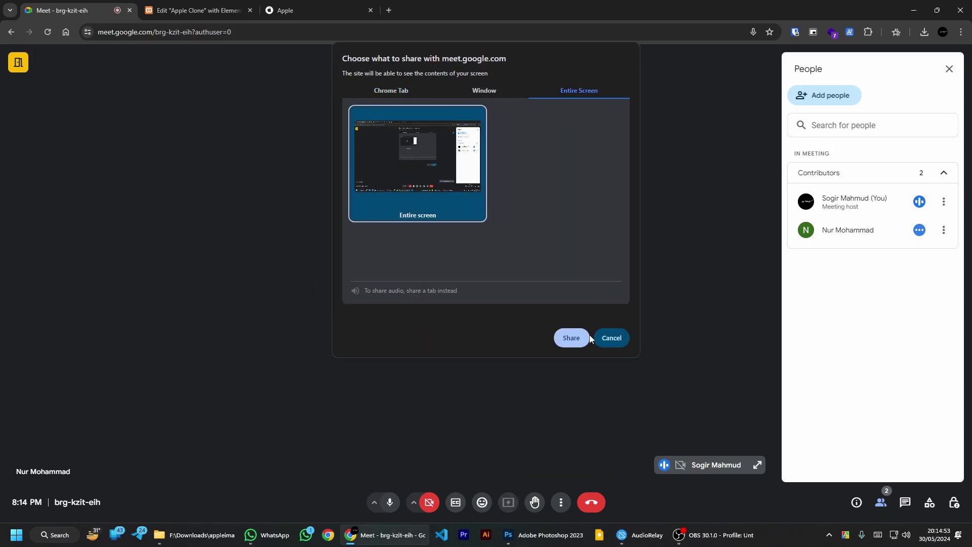
left_click(571, 338)
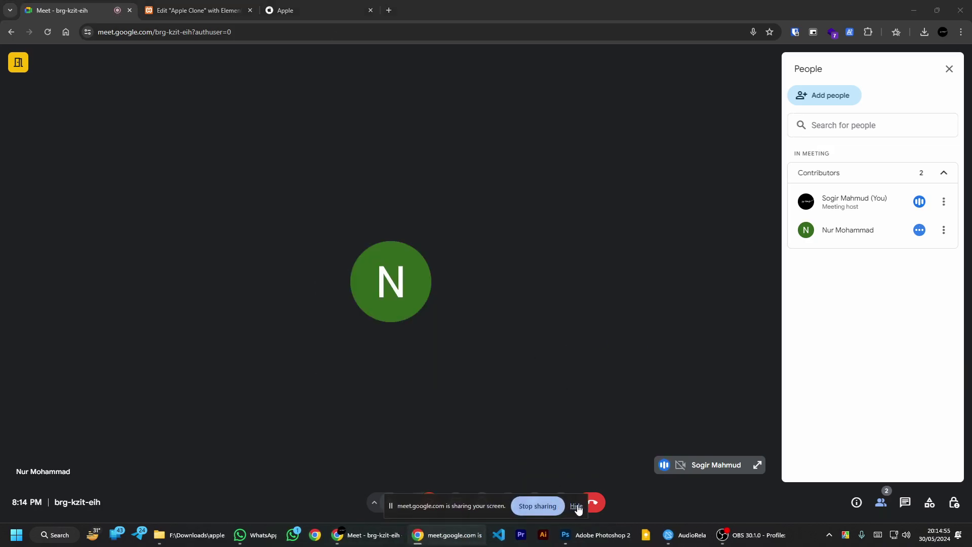
left_click(576, 506)
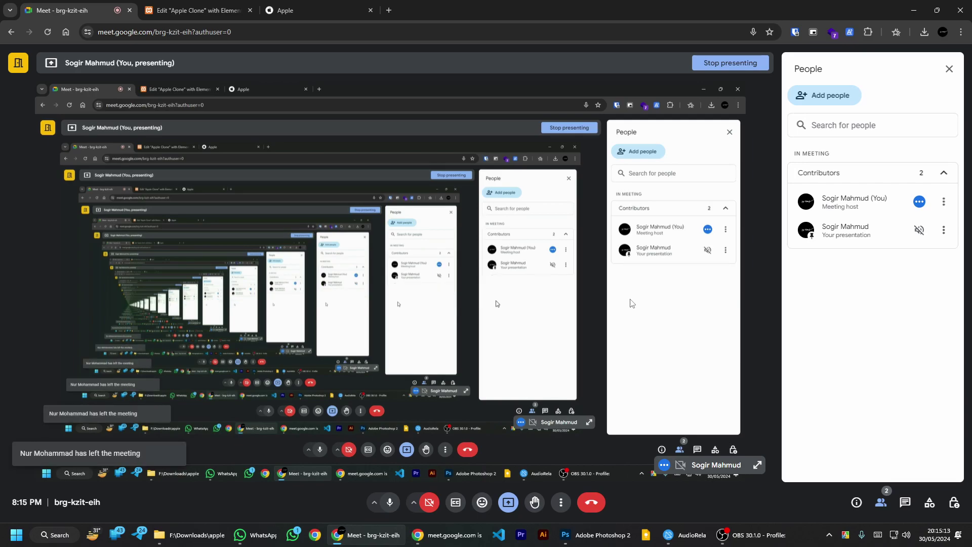
Step: Return to Elementor and open the background style settings of the first row's first promo tile
key("ctrl+Tab")
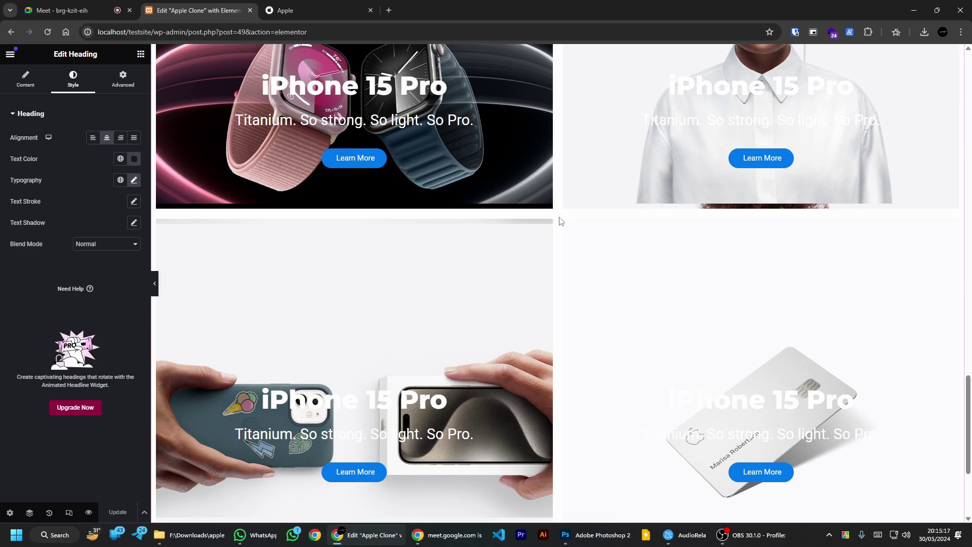
scroll(459, 236, "down", 2)
scroll(458, 232, "down", 2)
scroll(457, 204, "up", 4)
scroll(557, 217, "up", 10)
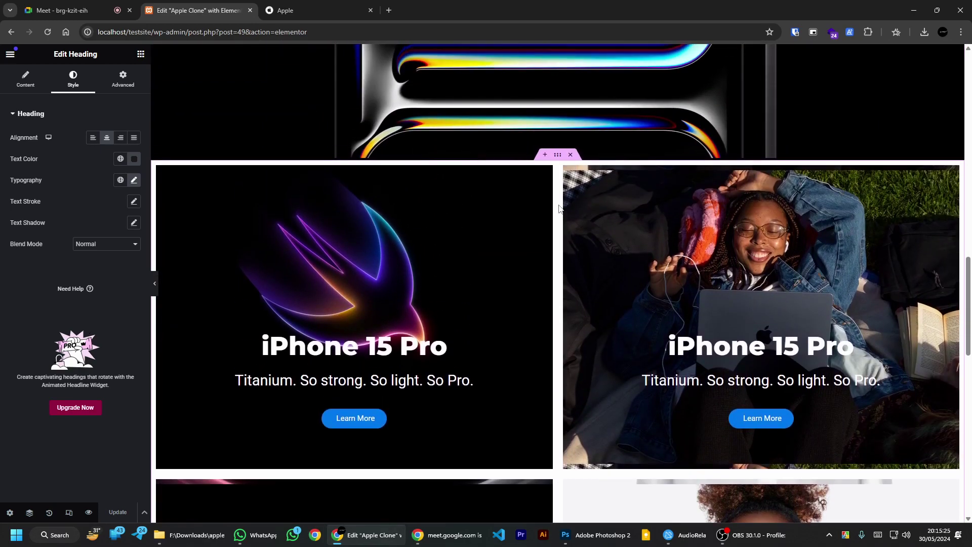
left_click(162, 173)
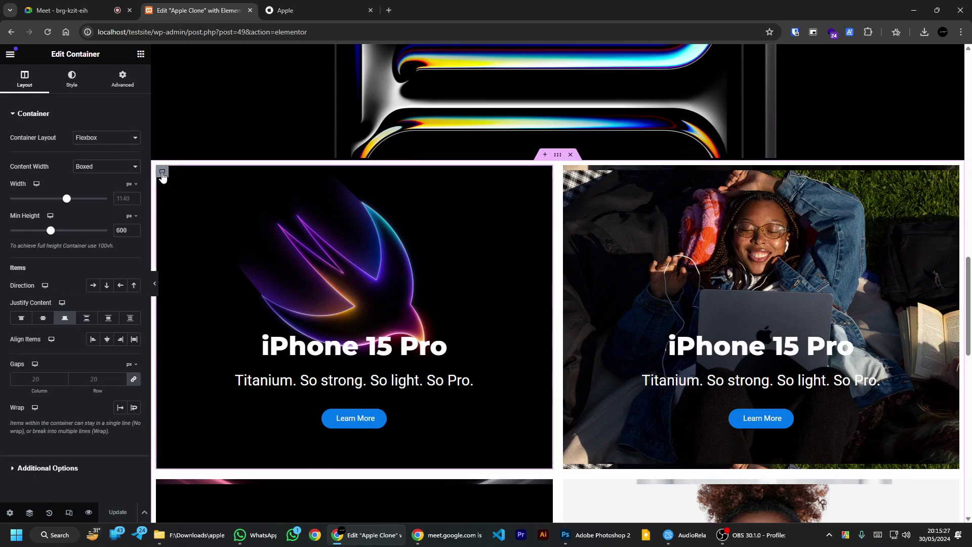
left_click(73, 81)
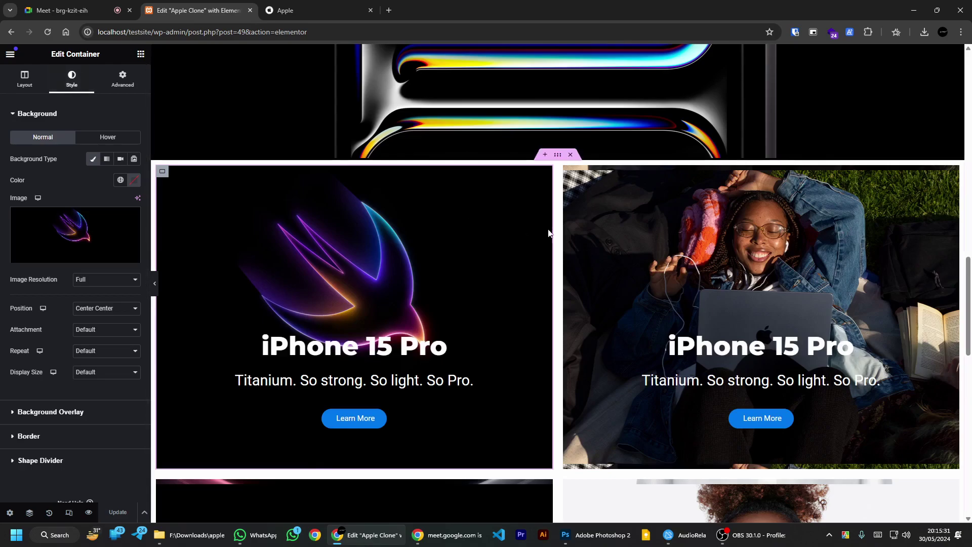
Step: Check the image resolution, attachment, repeat and display size options of the tile's background image
left_click(118, 282)
left_click(118, 282)
left_click(114, 331)
left_click(115, 332)
left_click(113, 353)
left_click(112, 356)
left_click(112, 354)
left_click(112, 356)
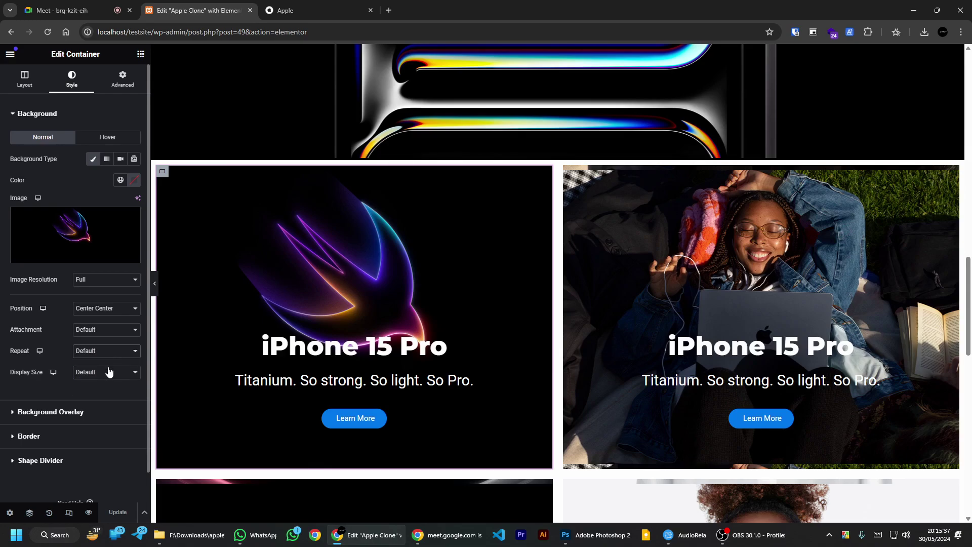
left_click(108, 373)
left_click(107, 373)
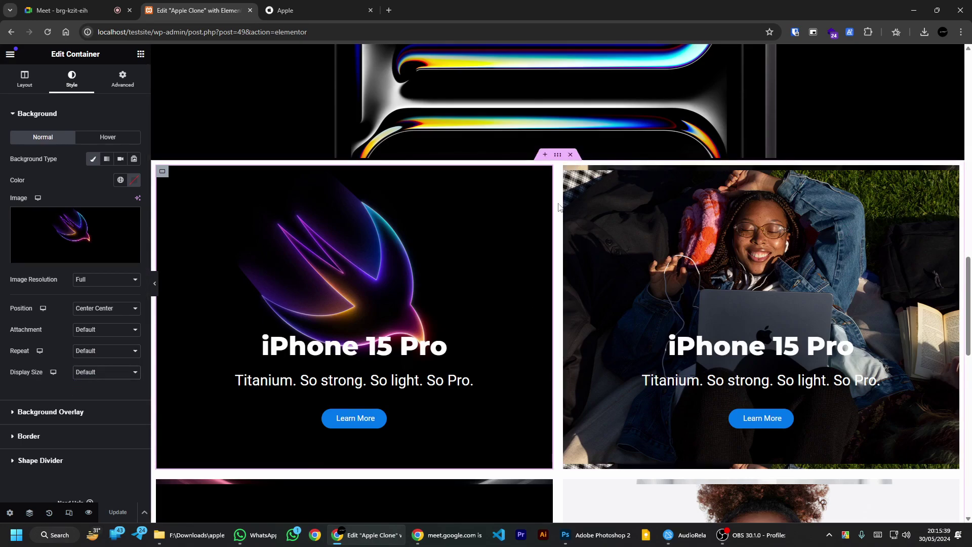
Step: Try the Cover display size on the first tile's background image and set it back to Default
scroll(130, 380, "down", 1)
left_click(122, 341)
left_click(104, 368)
left_click(121, 340)
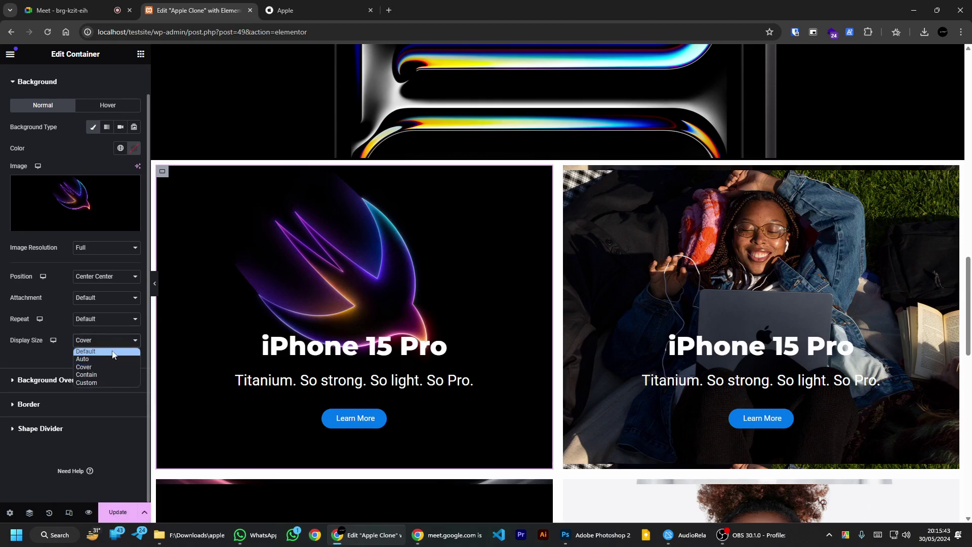
left_click(107, 351)
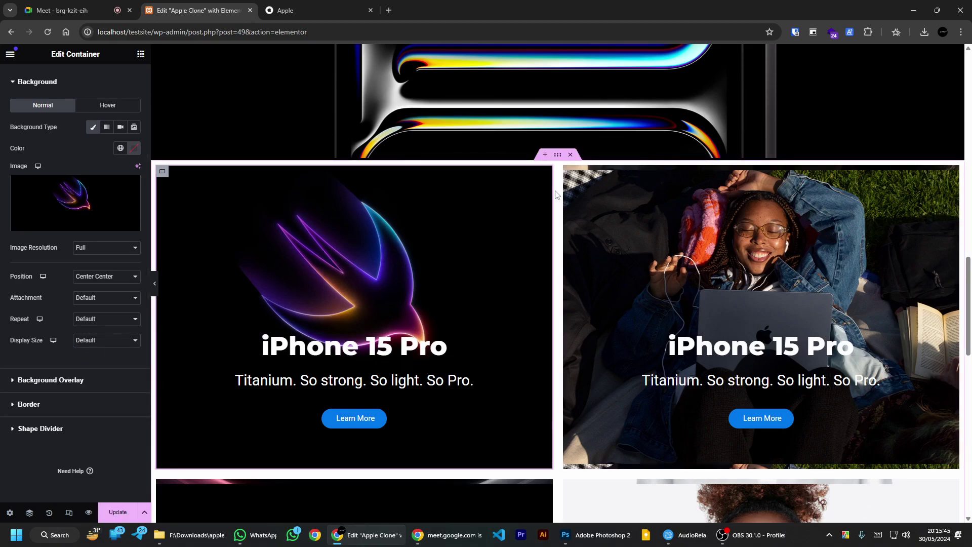
Step: Look over the second row of promo tiles and check the Google Meet participants before returning to Elementor
scroll(556, 194, "down", 7)
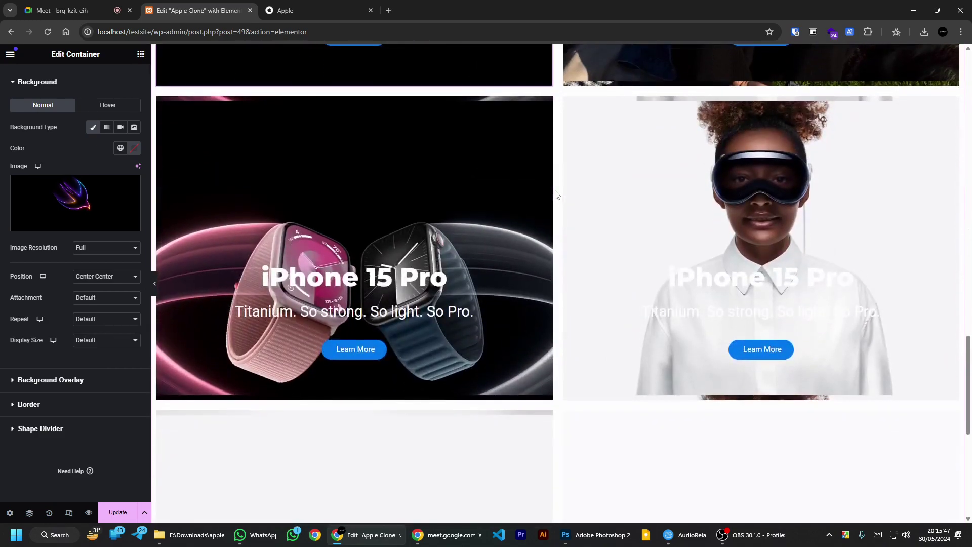
left_click(71, 10)
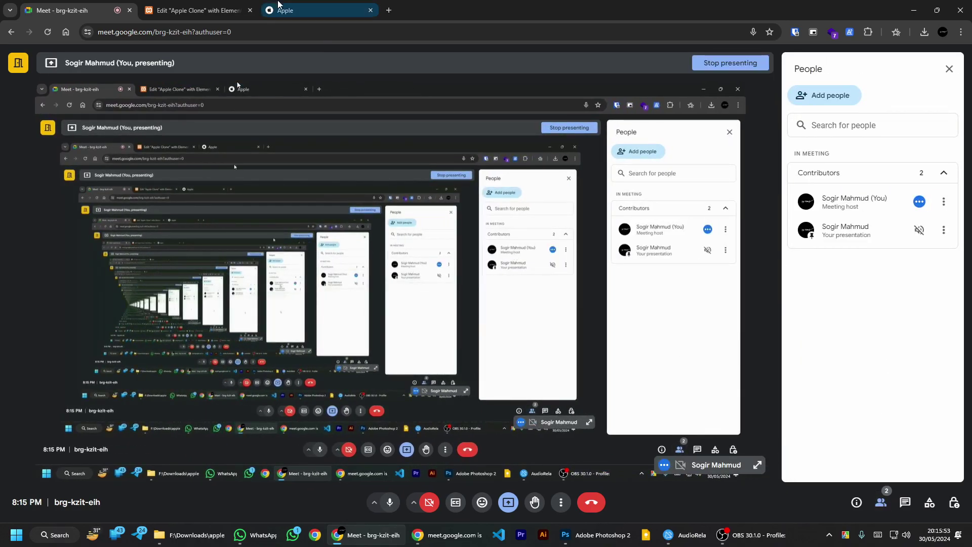
left_click(195, 6)
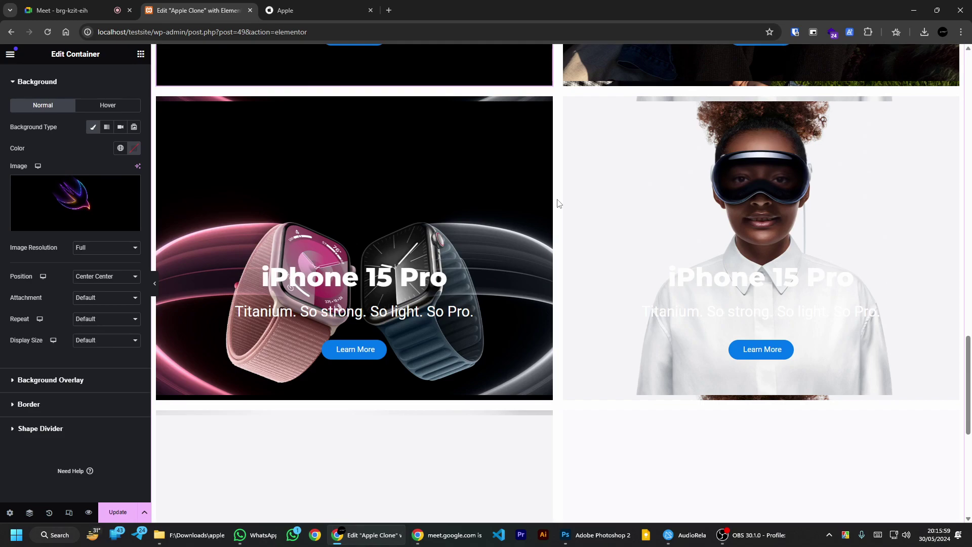
scroll(558, 203, "up", 15)
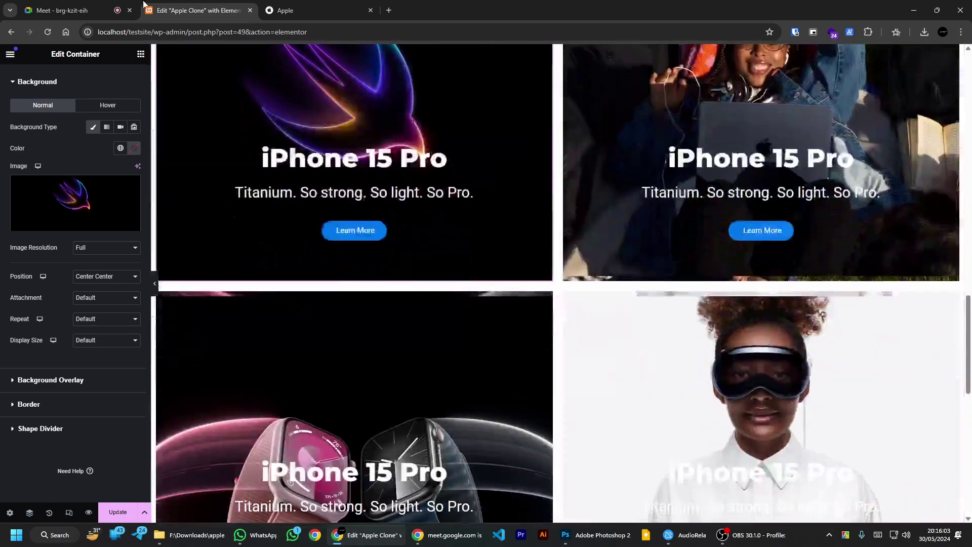
key("ctrl+1")
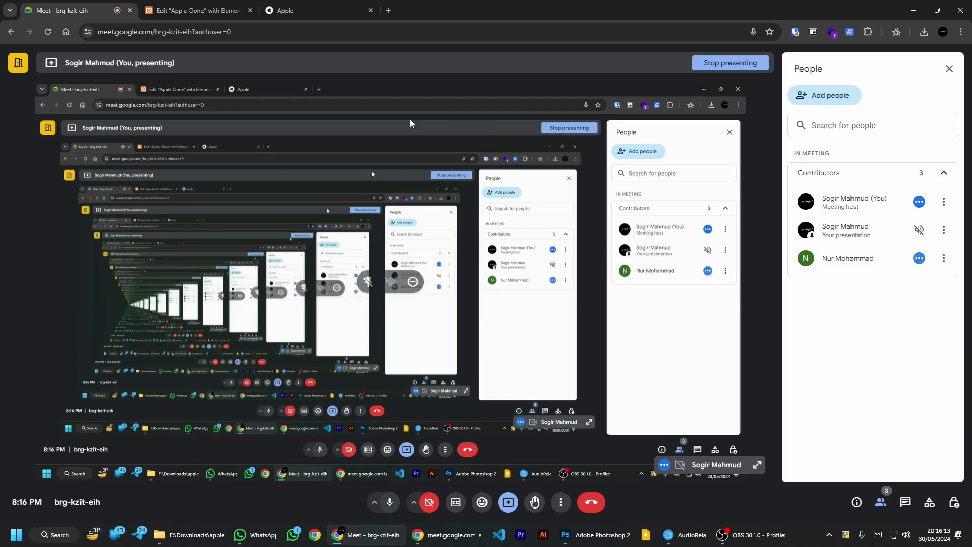
key("ctrl+2")
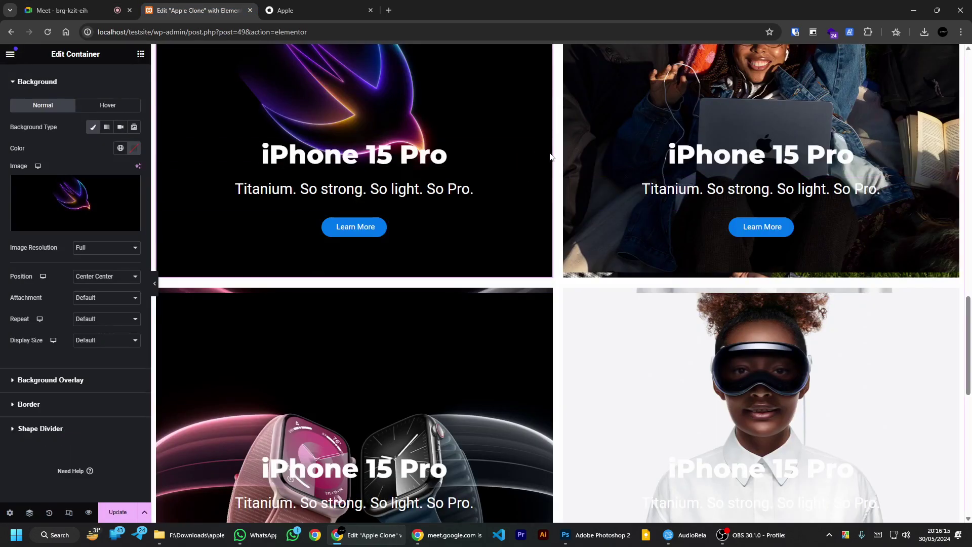
Step: Compare the tile backgrounds across the promo grid and check the first tile's display size options
scroll(557, 159, "down", 3)
scroll(557, 159, "up", 3)
scroll(557, 159, "down", 3)
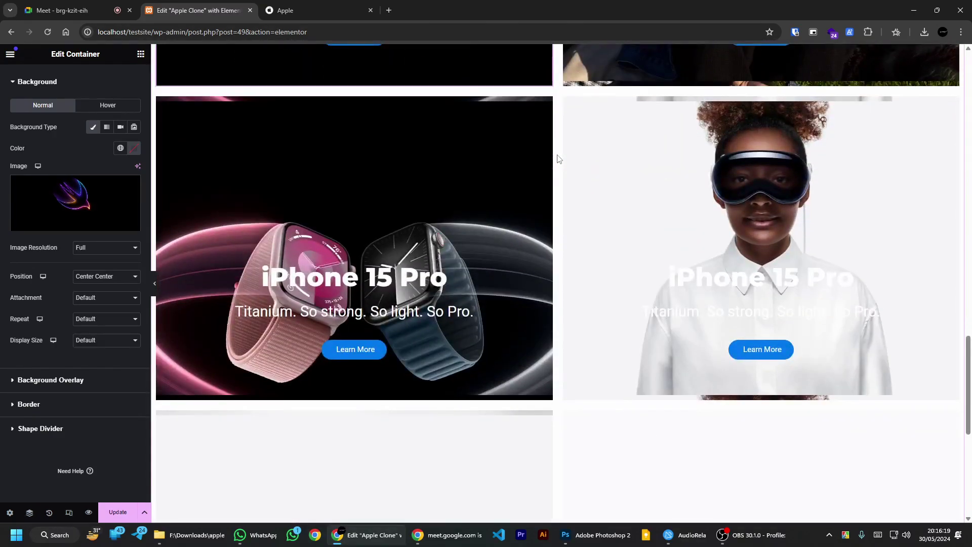
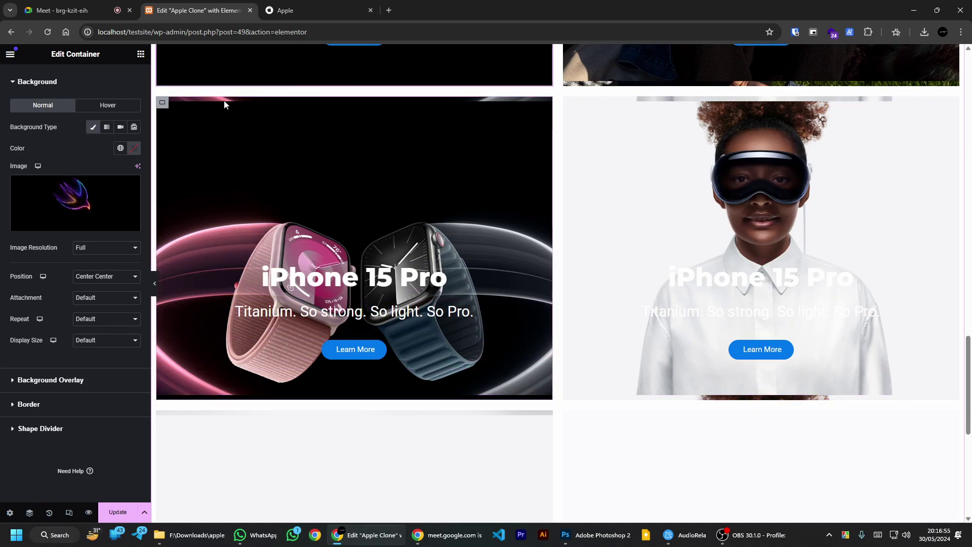
scroll(578, 207, "up", 3)
scroll(579, 207, "up", 4)
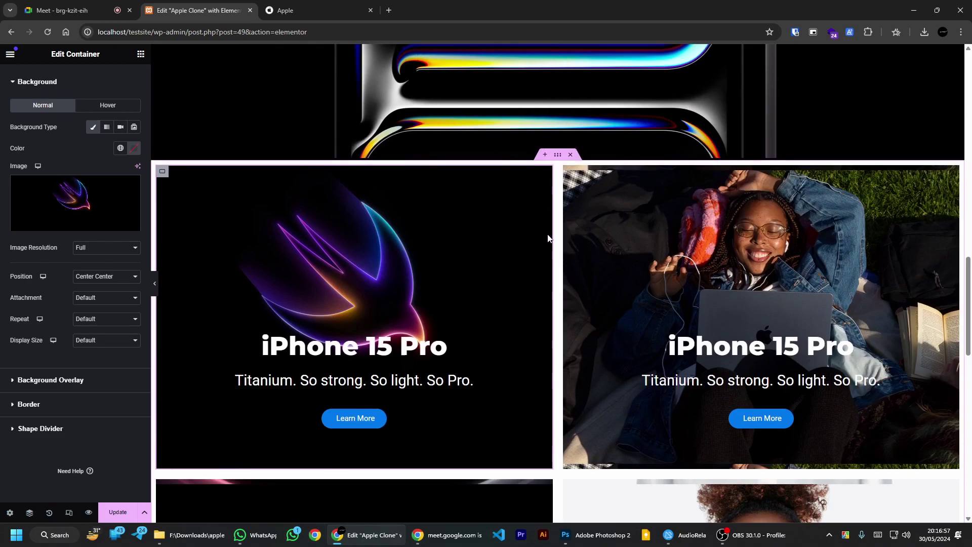
scroll(567, 233, "down", 12)
scroll(558, 261, "up", 14)
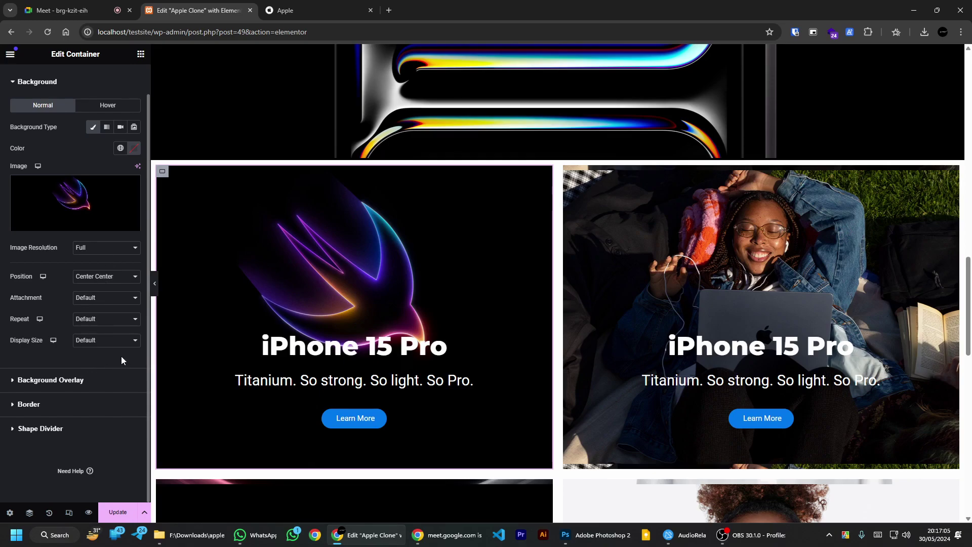
left_click(110, 344)
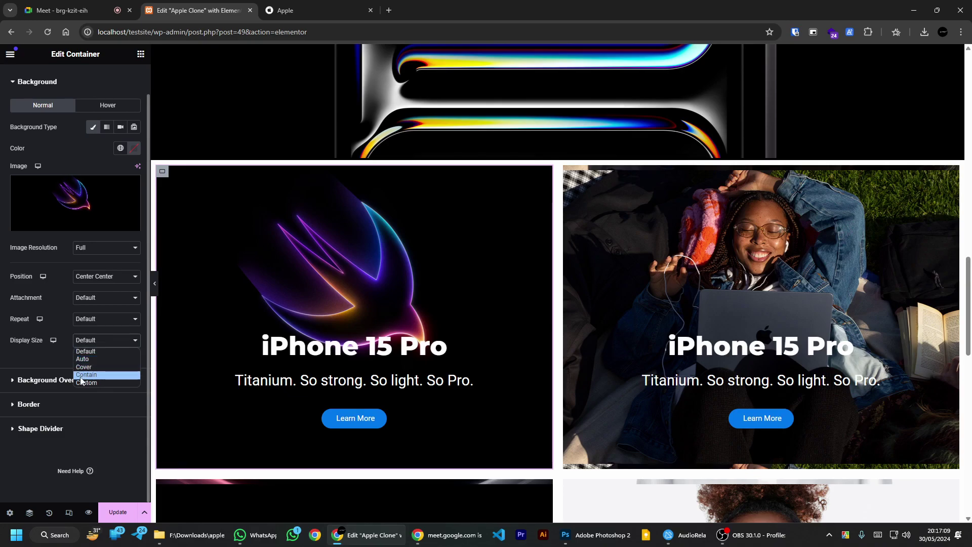
left_click(2, 360)
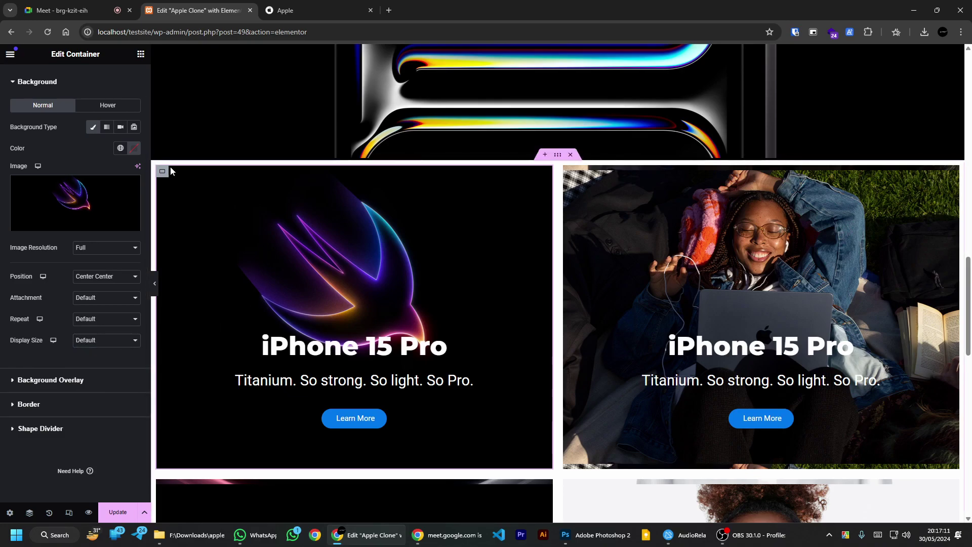
Step: Set the background image display size to Cover for both first-row promo tiles, the neon swallow and the woman with the laptop
left_click(96, 343)
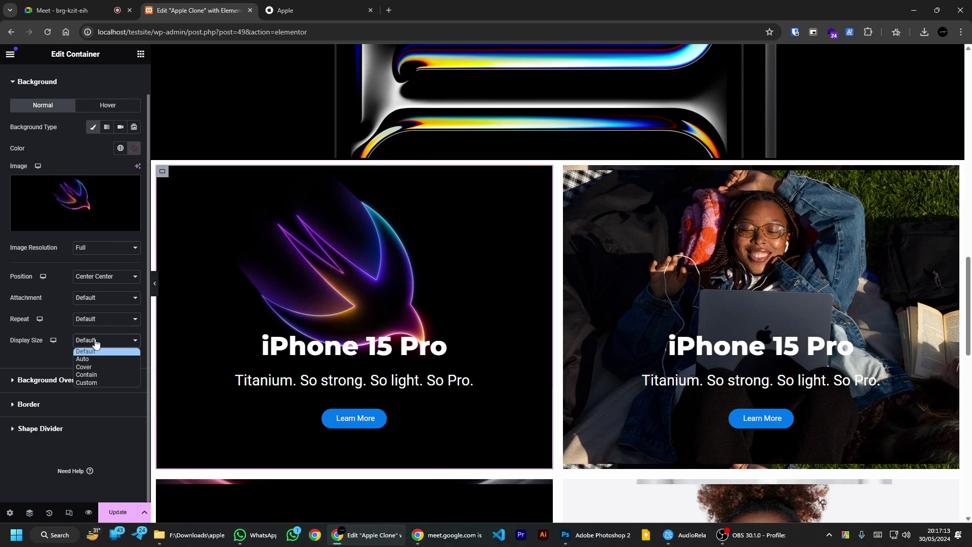
left_click(47, 354)
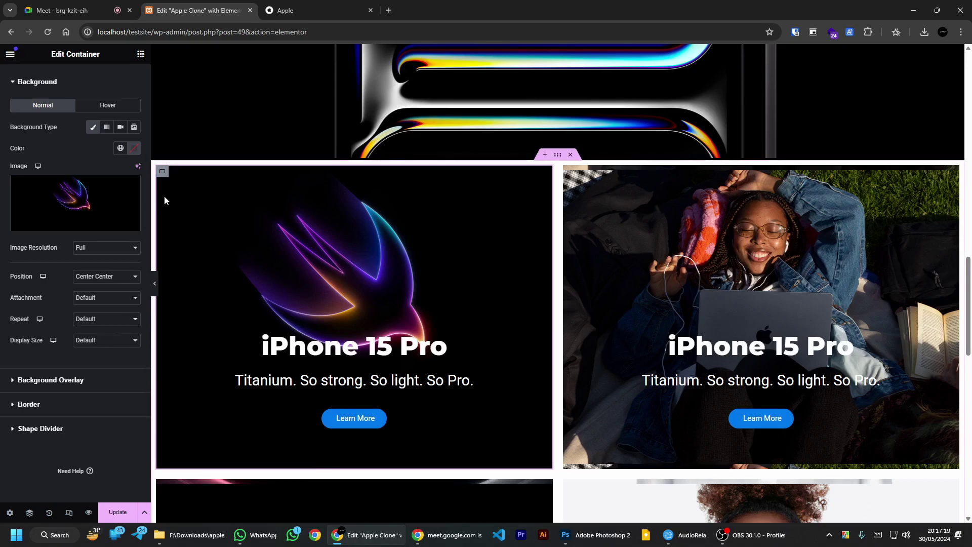
left_click(100, 341)
left_click(84, 368)
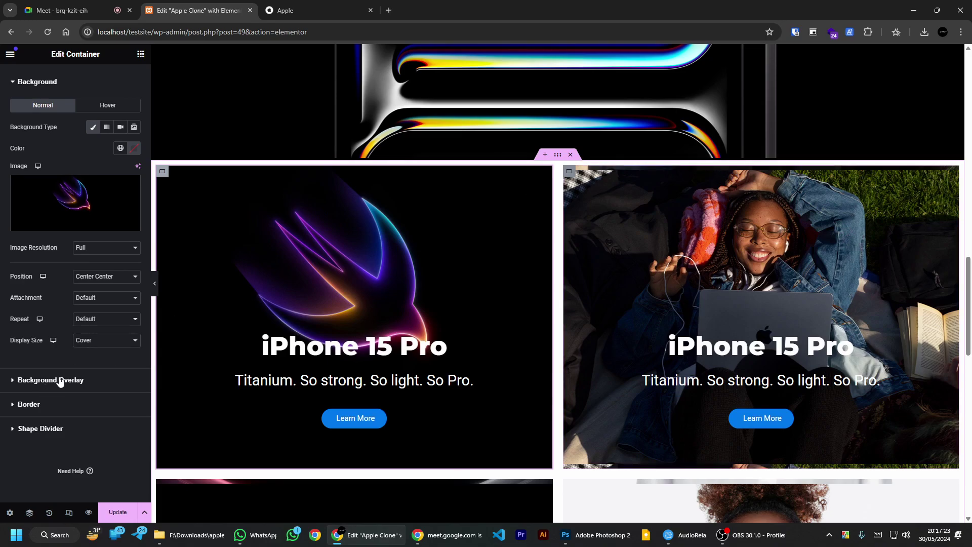
left_click(570, 172)
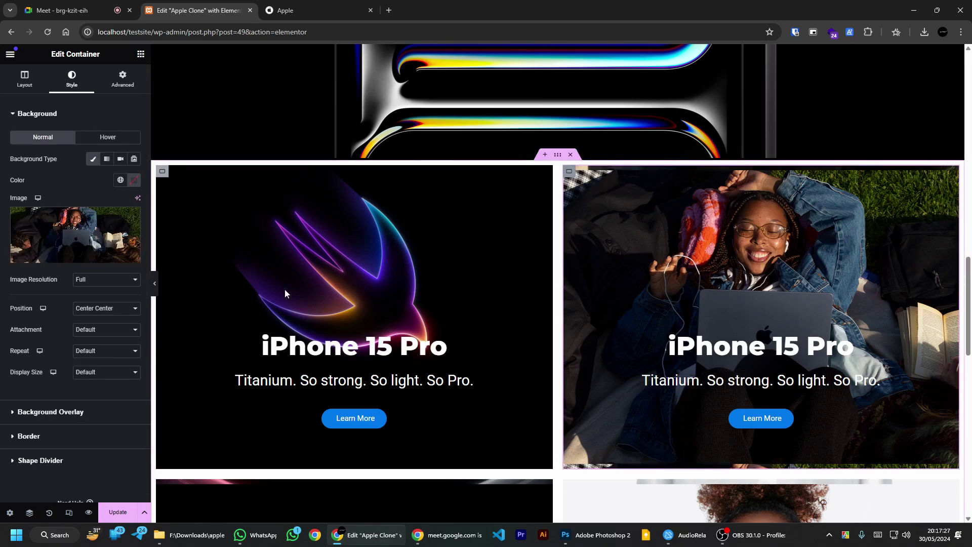
left_click(107, 373)
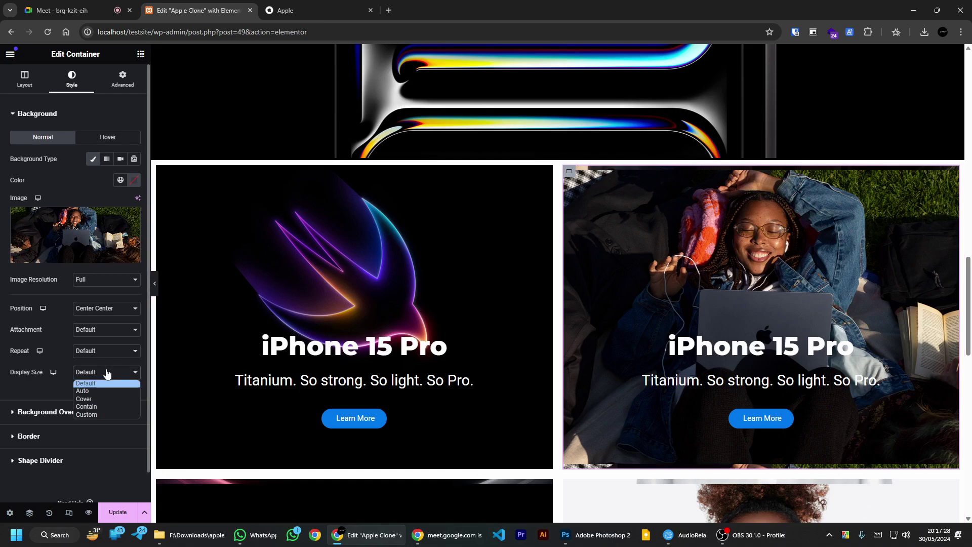
left_click(93, 400)
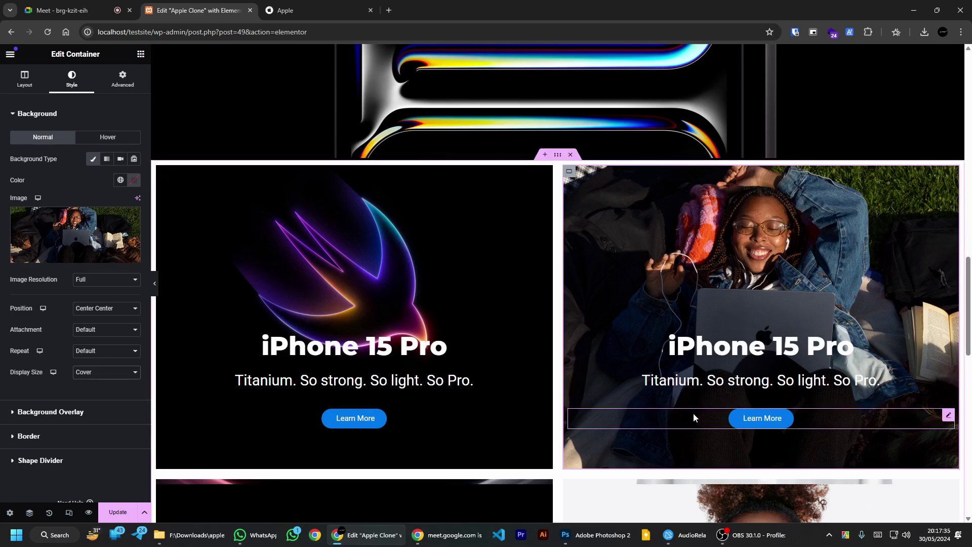
Step: Set the background image display size to Cover for both second-row tiles, the watches and the headset portrait
scroll(605, 282, "down", 7)
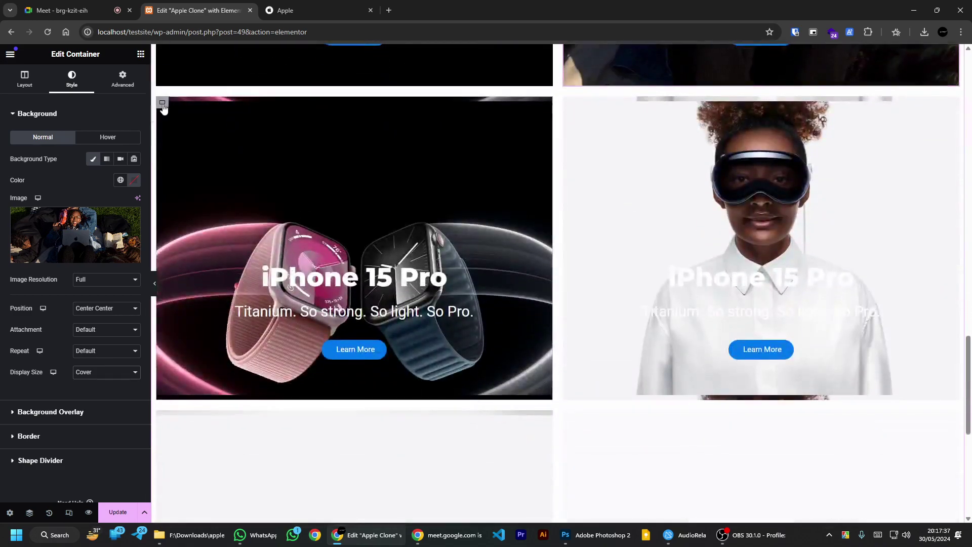
left_click(166, 109)
left_click(94, 376)
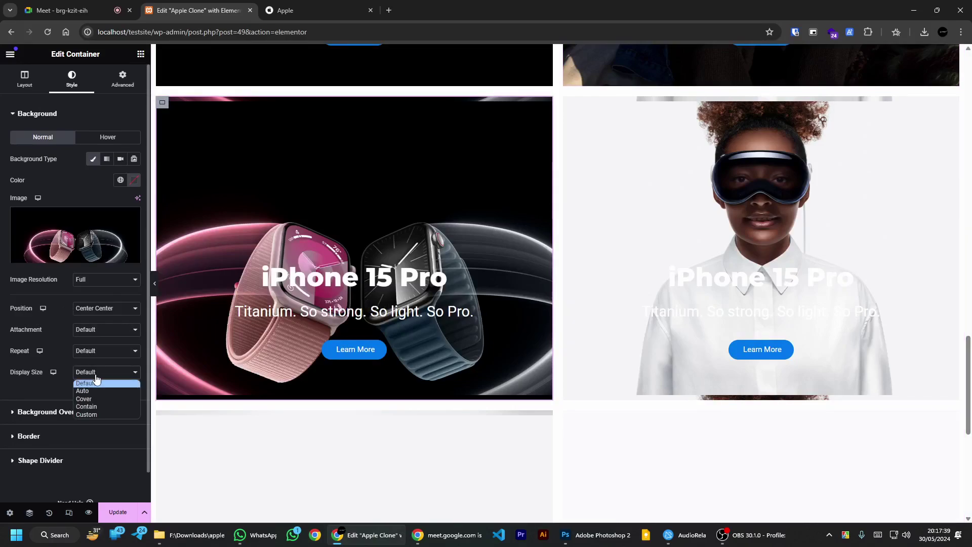
left_click(95, 401)
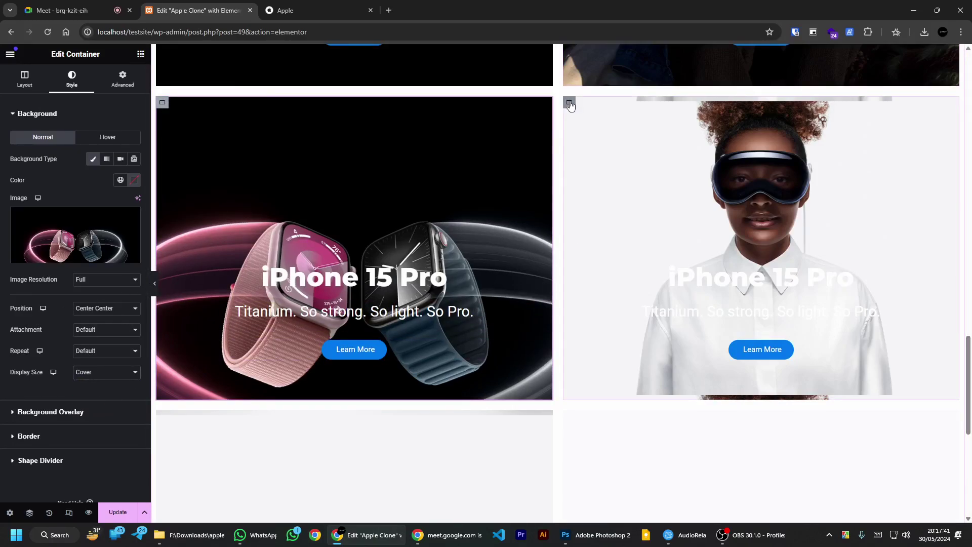
left_click(101, 372)
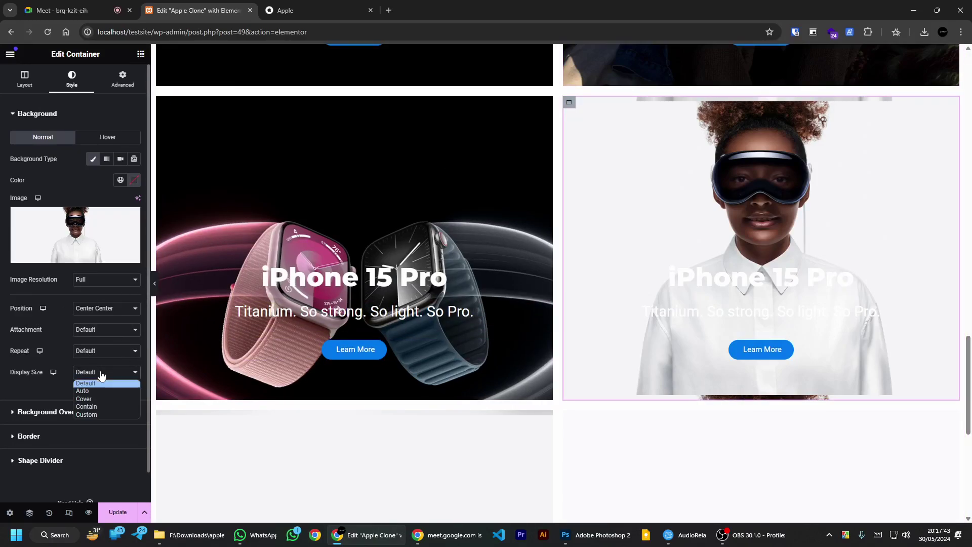
left_click(95, 401)
Step: Set the background image display size to Cover for both third-row tiles, the two phones and the card
scroll(466, 122, "down", 7)
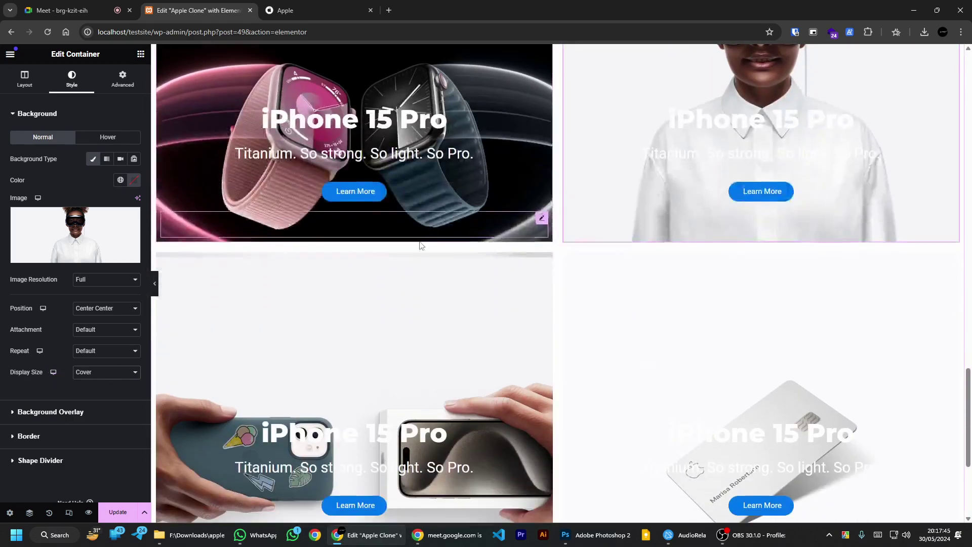
scroll(182, 113, "up", 4)
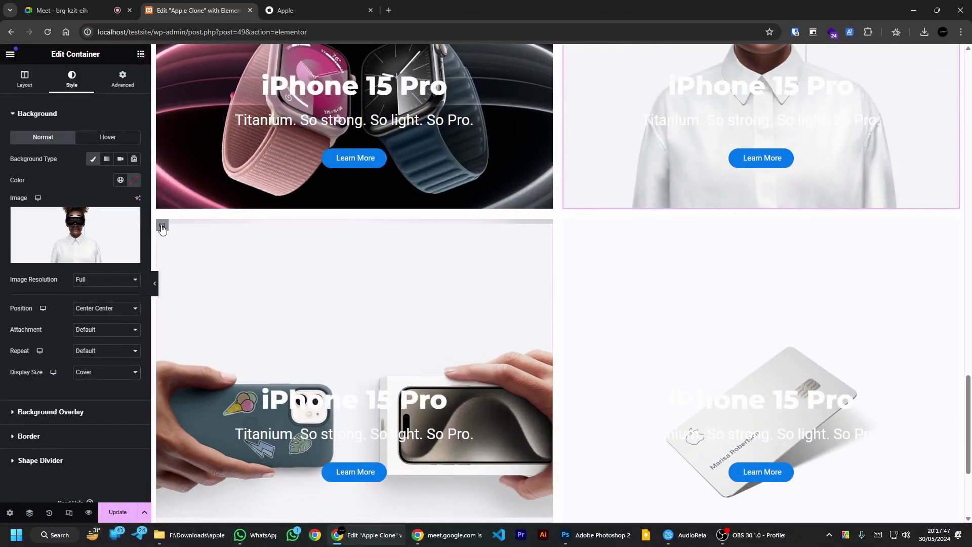
left_click(106, 372)
left_click(86, 399)
left_click(569, 224)
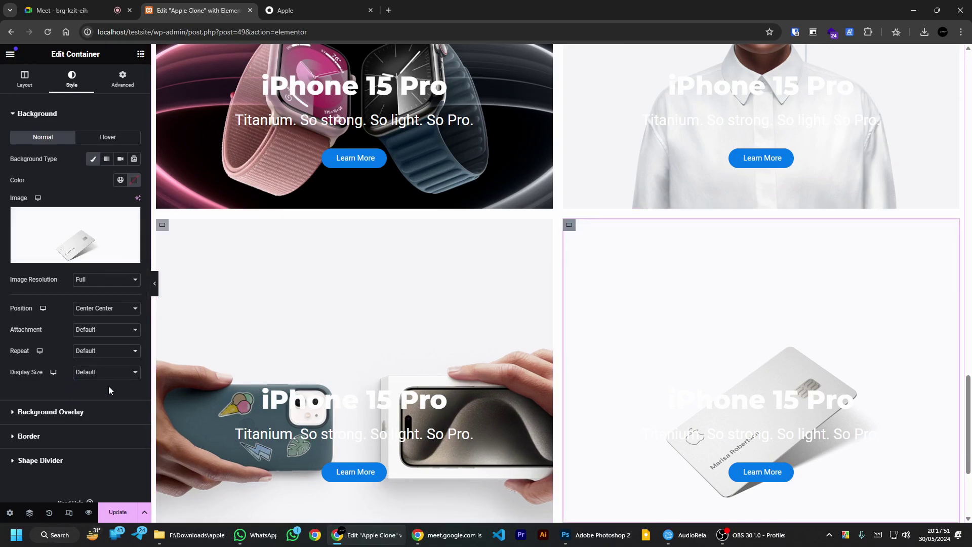
left_click(106, 372)
left_click(90, 400)
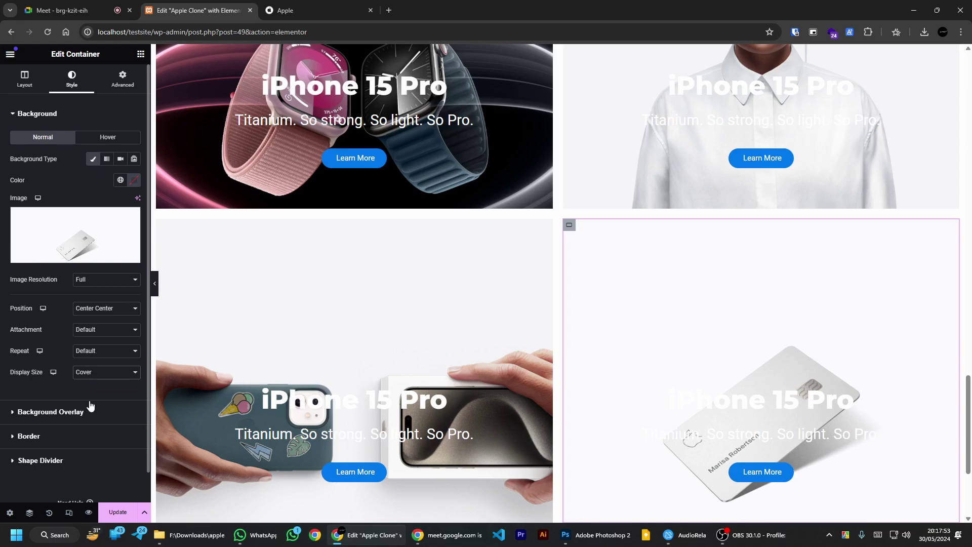
Step: Copy the dark iPhone 15 Pro heading from the light hero section and paste its style onto the headset tile's heading
scroll(774, 283, "up", 4)
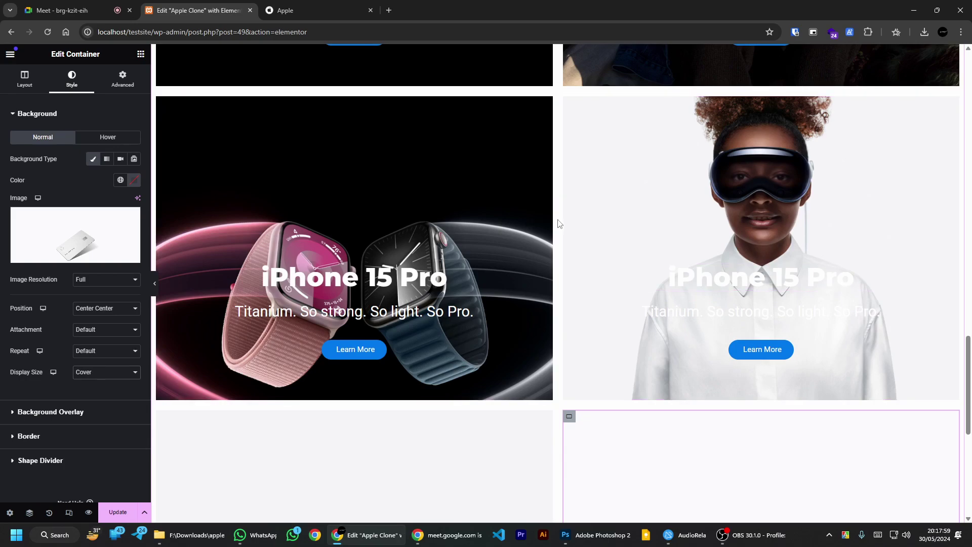
right_click(677, 237)
scroll(559, 212, "up", 10)
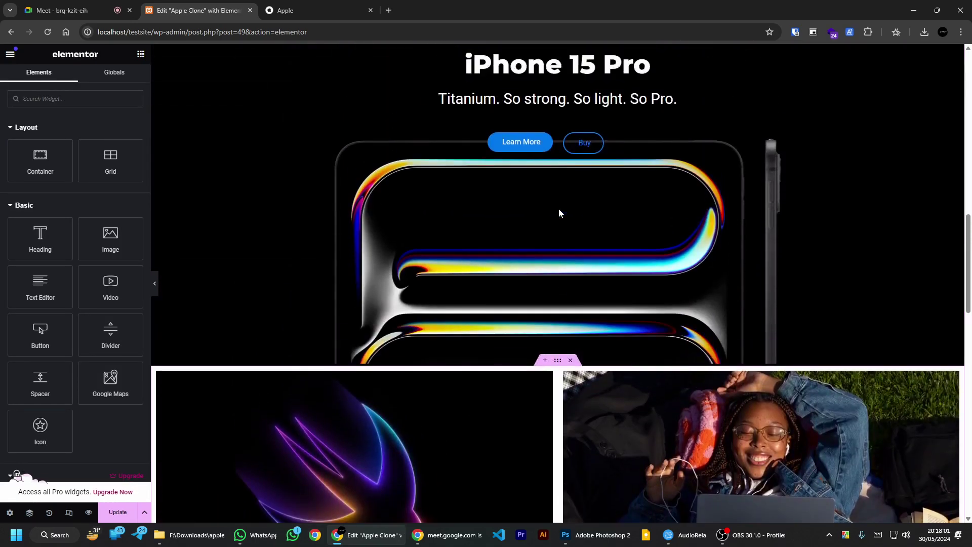
scroll(557, 216, "up", 6)
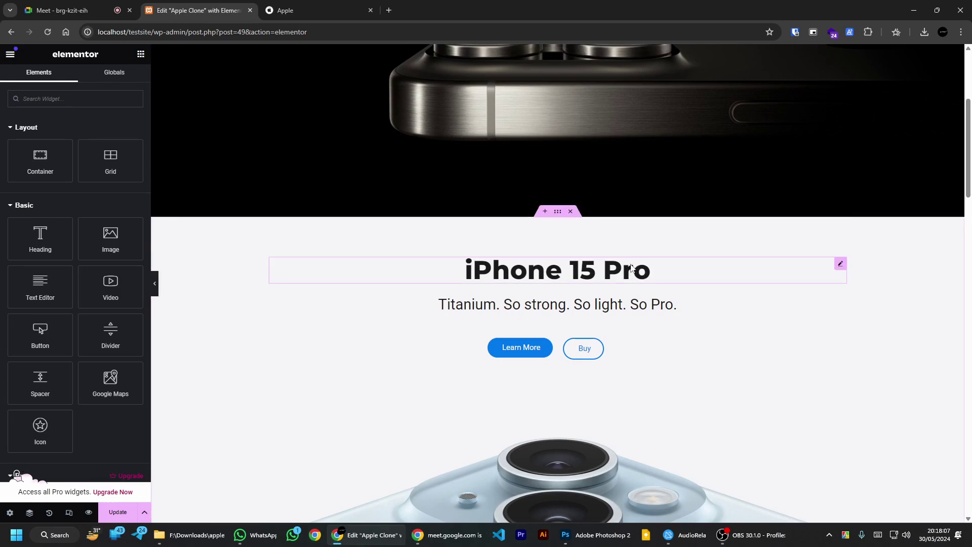
right_click(635, 274)
left_click(658, 321)
scroll(867, 225, "down", 4)
scroll(867, 225, "down", 10)
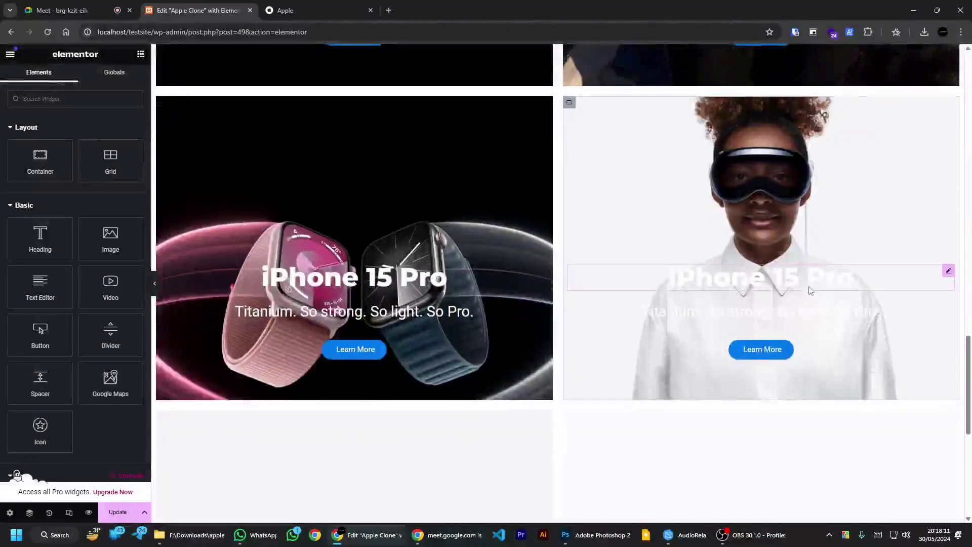
right_click(811, 282)
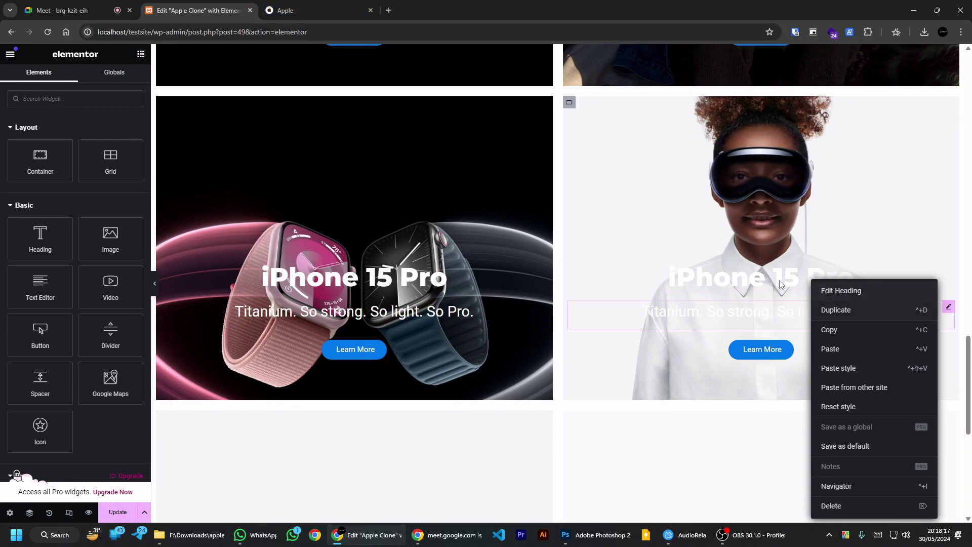
left_click(860, 368)
Step: Try pasting the copied heading style onto the light hero section's subtitle, and undo it
scroll(734, 309, "up", 8)
scroll(691, 289, "up", 10)
right_click(581, 118)
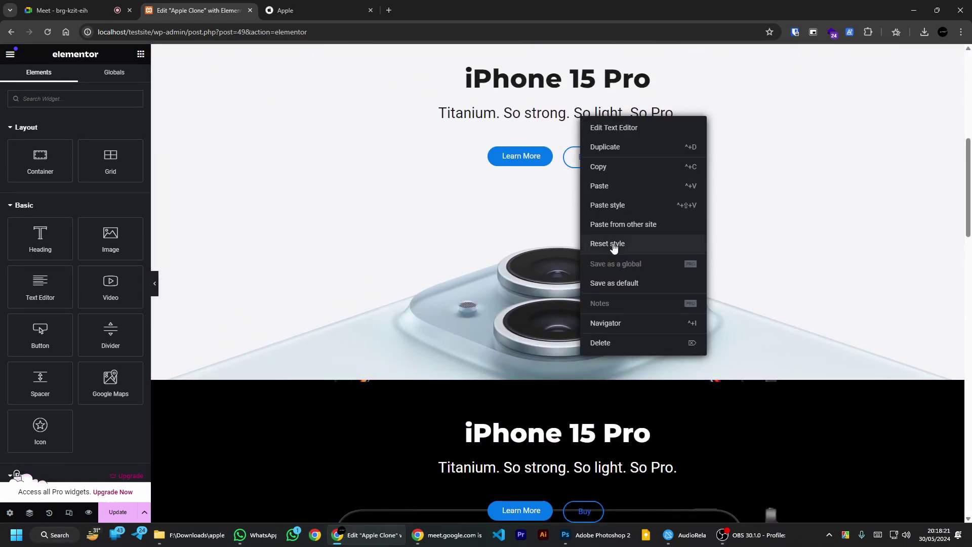
left_click(608, 205)
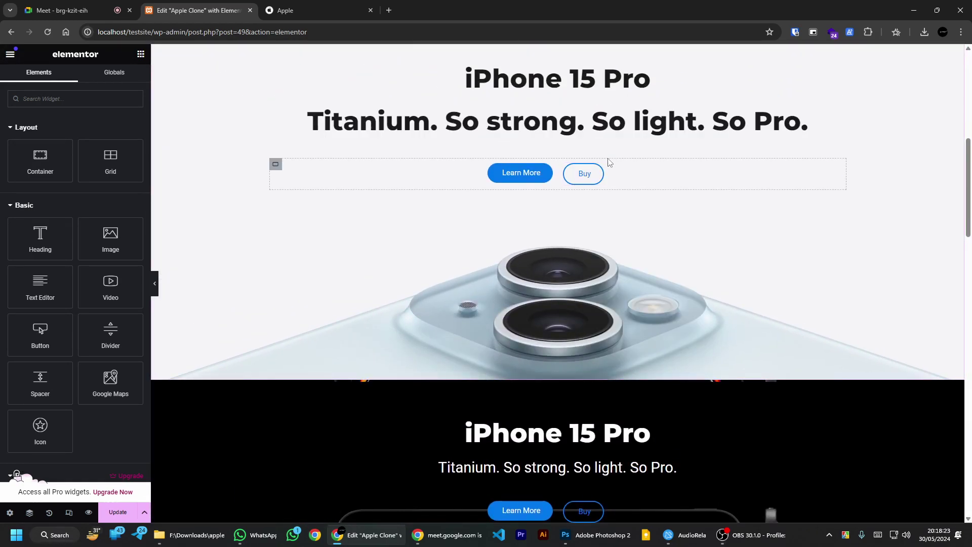
key("ctrl+z")
Step: Copy the light hero section's dark subtitle and paste its style onto the headset tile's subtitle
scroll(596, 115, "down", 4)
right_click(592, 114)
scroll(562, 121, "down", 13)
scroll(561, 117, "up", 10)
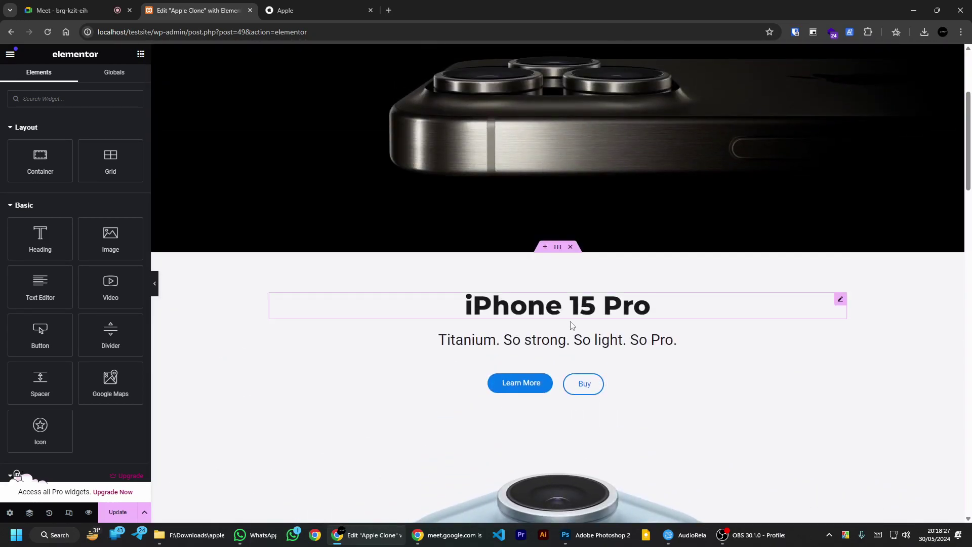
right_click(575, 338)
left_click(613, 338)
scroll(794, 236, "down", 10)
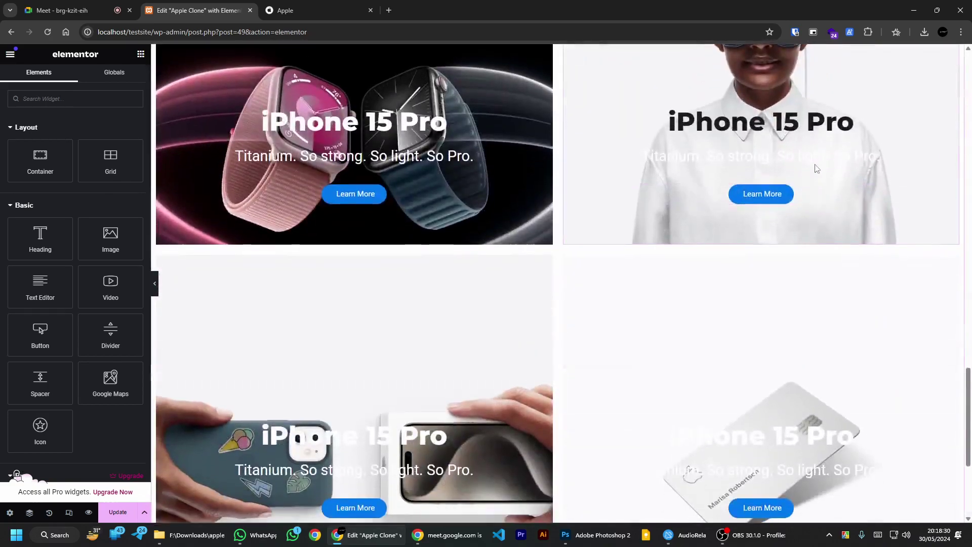
right_click(816, 165)
left_click(843, 247)
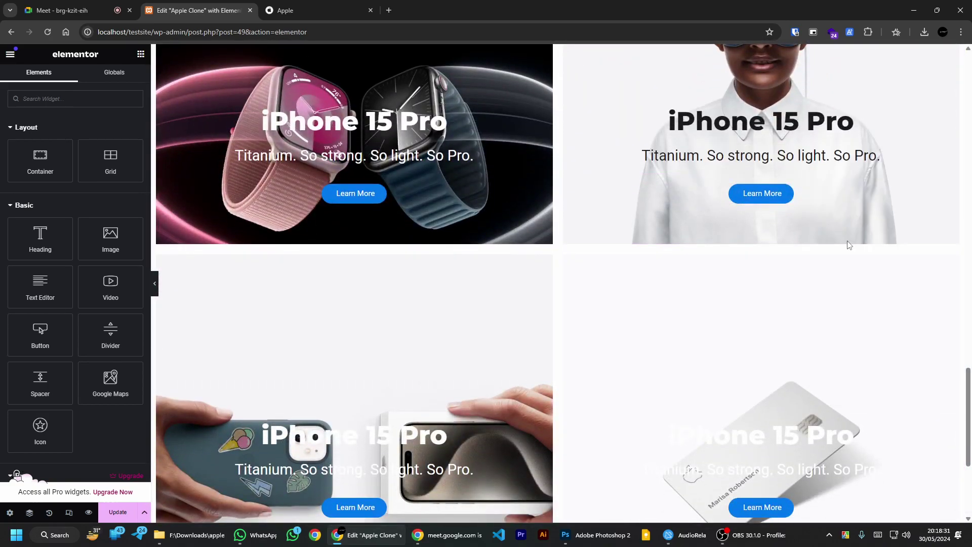
Step: Paste the dark subtitle style onto the subtitles of the two-phones tile and the card tile
right_click(372, 470)
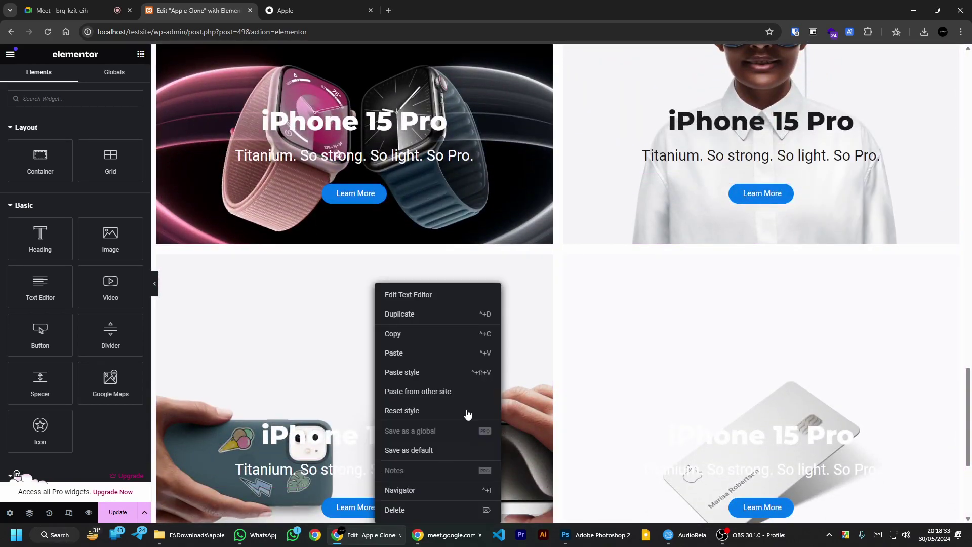
left_click(409, 373)
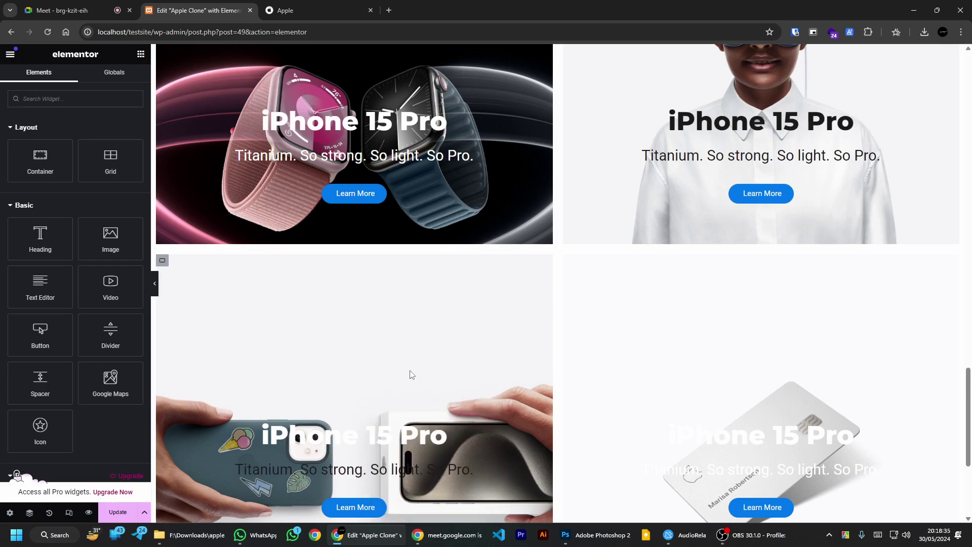
right_click(783, 469)
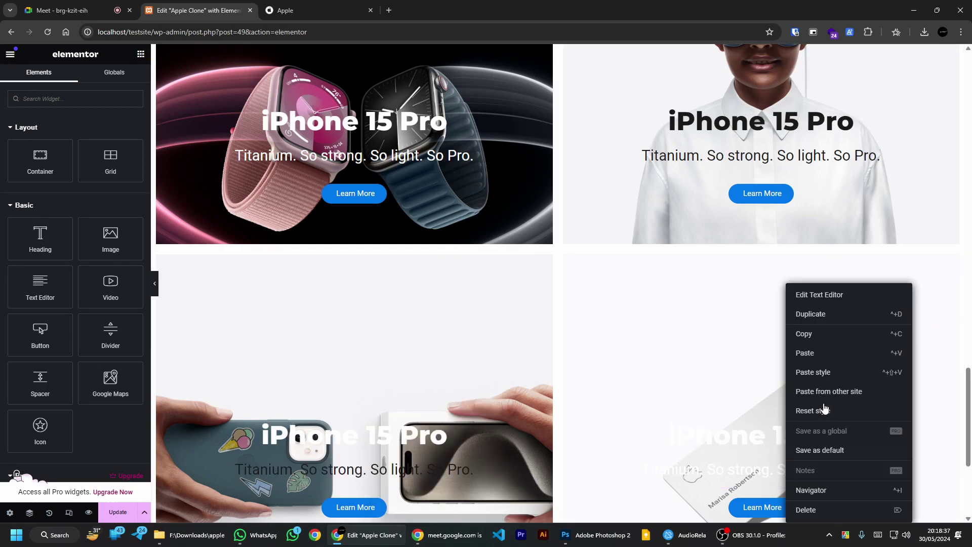
left_click(818, 372)
Step: Copy the headset tile's dark heading and paste its style onto the headings of the card tile and the two-phones tile
right_click(775, 437)
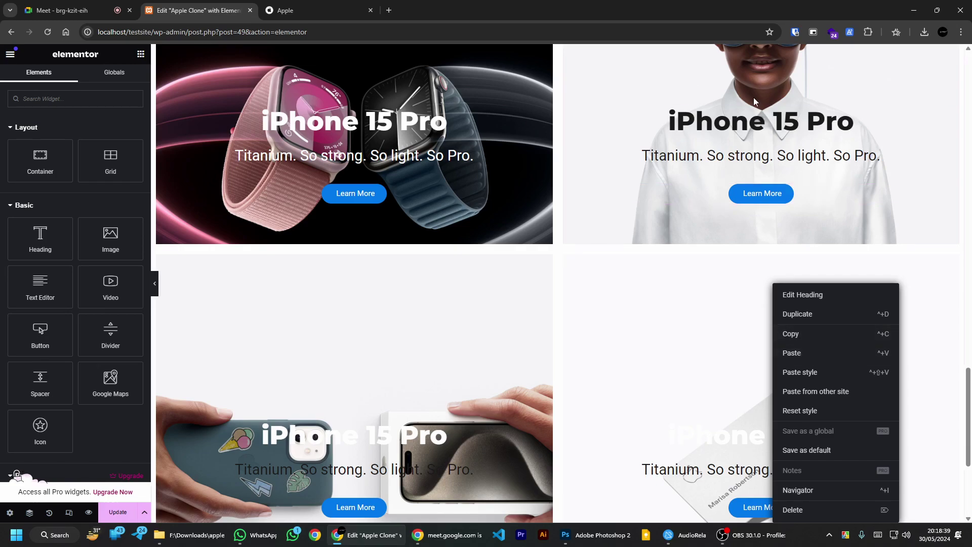
right_click(748, 117)
left_click(780, 163)
right_click(777, 435)
left_click(820, 373)
right_click(311, 435)
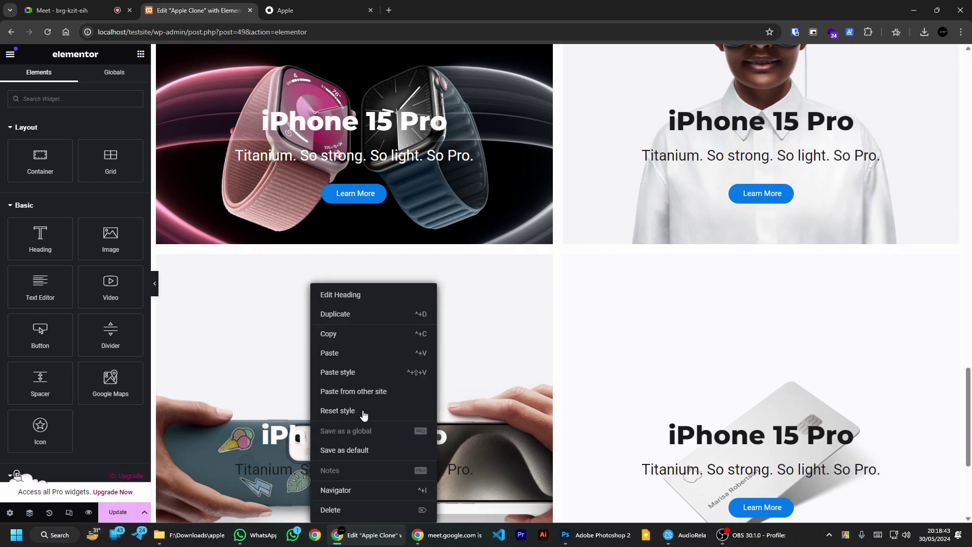
left_click(345, 372)
Step: Set the two-phones tile's content justification to Start
scroll(344, 372, "down", 5)
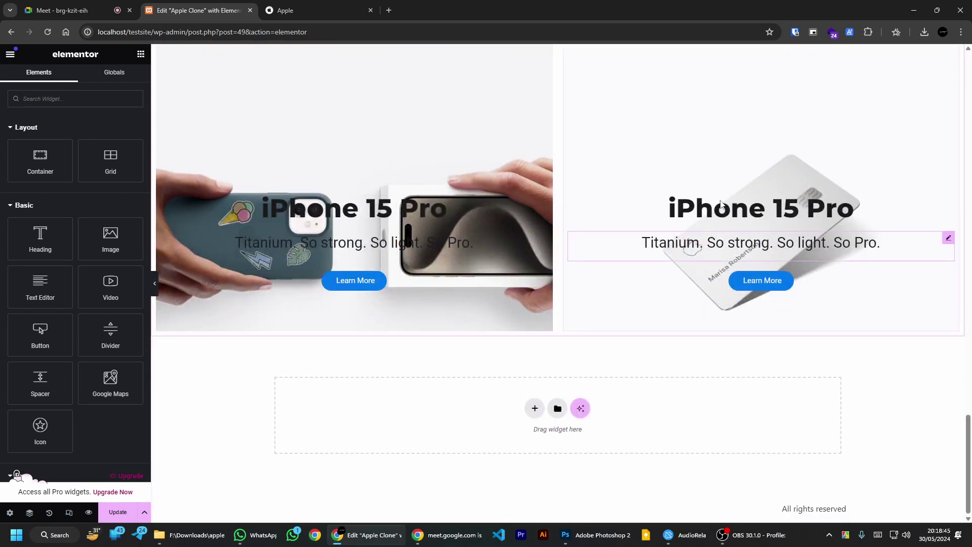
scroll(163, 238, "up", 4)
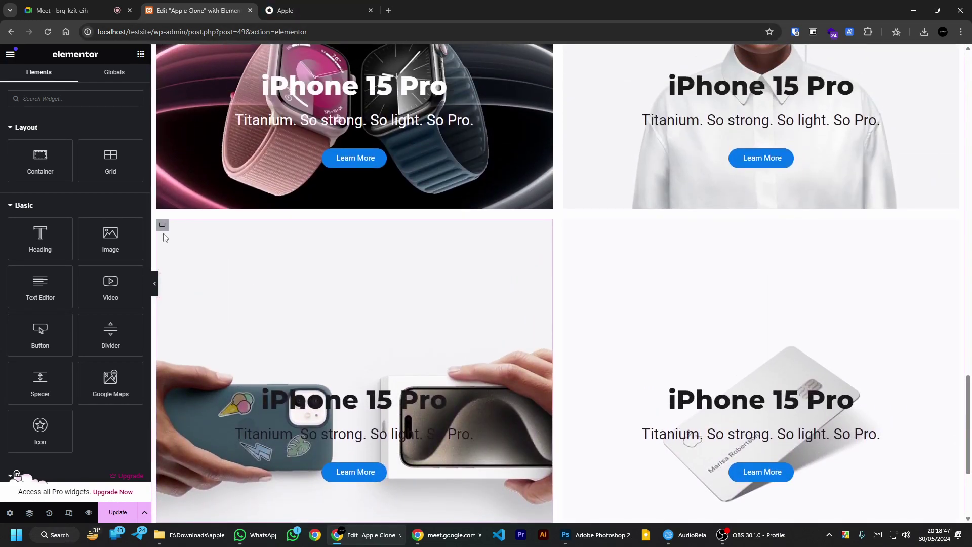
left_click(164, 229)
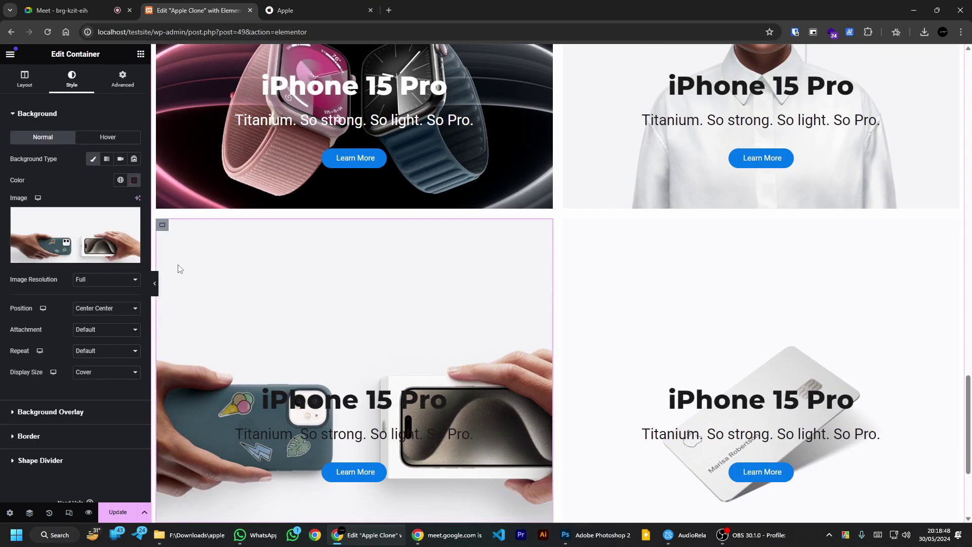
left_click(24, 79)
left_click(22, 319)
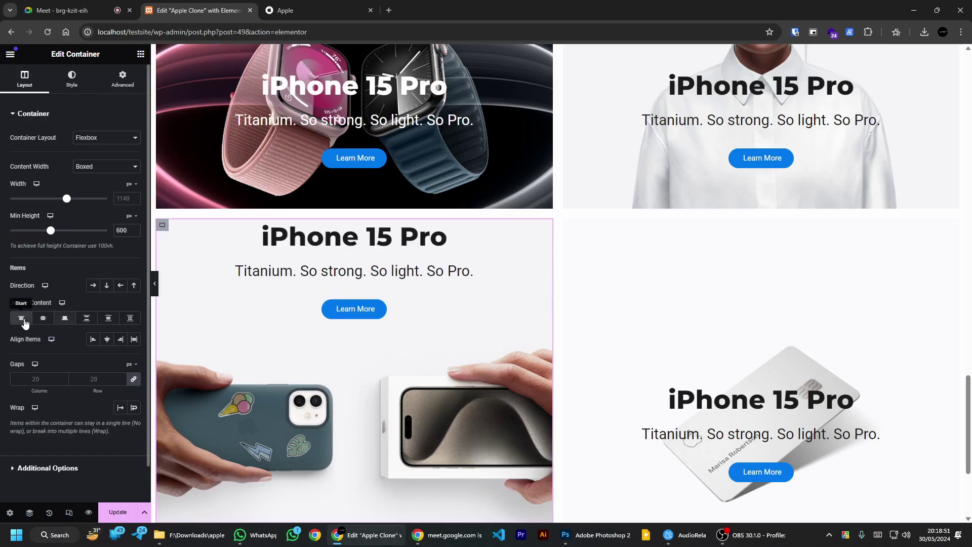
Step: Move the spacer from below the button to above the heading in the two-phones tile and the card tile
left_click_drag(539, 338, 368, 229)
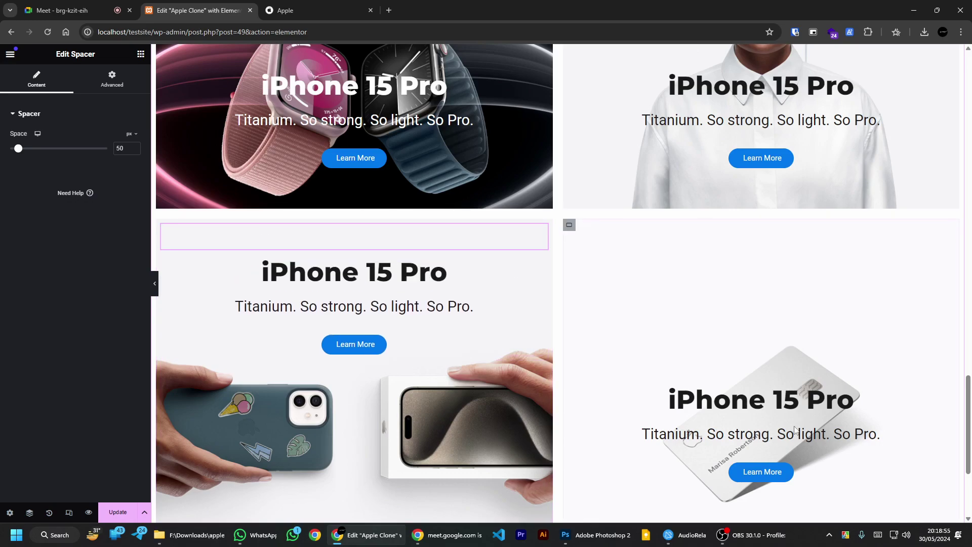
left_click_drag(945, 493, 762, 389)
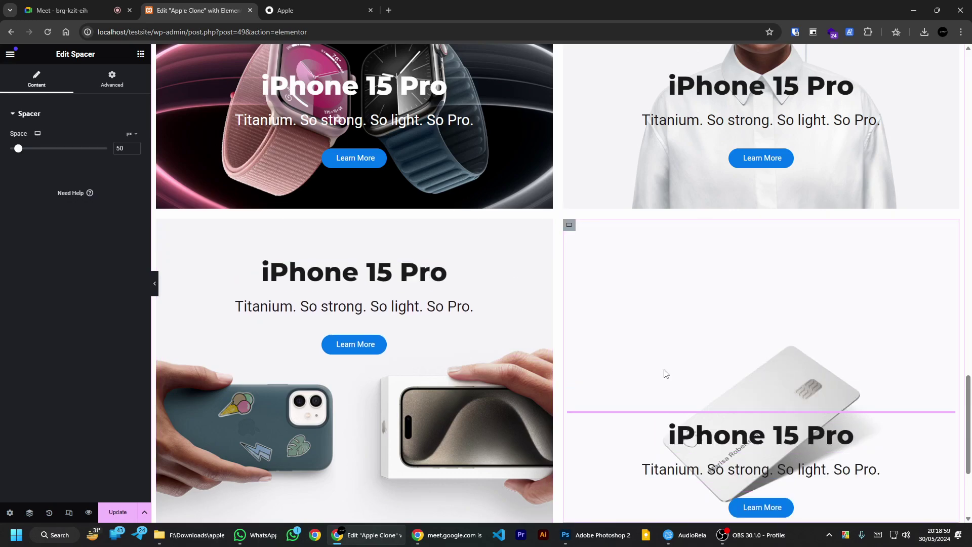
Step: Set the card tile's content justification to Start
left_click(571, 225)
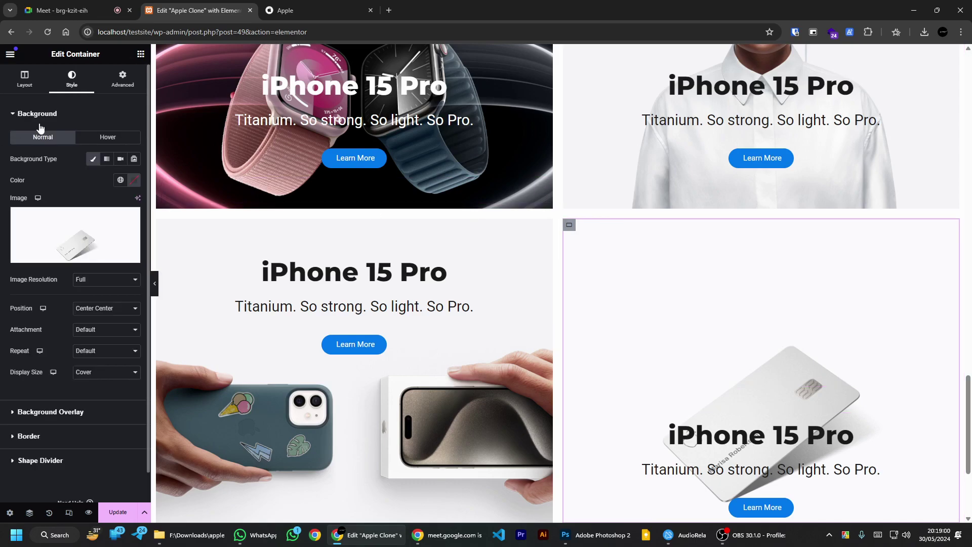
left_click(25, 81)
left_click(23, 317)
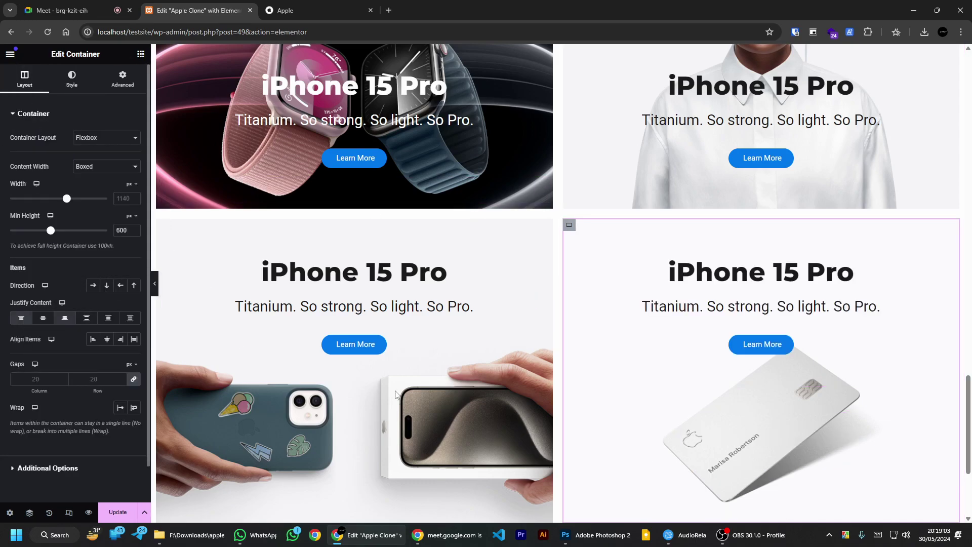
scroll(580, 446, "down", 4)
Step: Check the promo grid and the carousel beneath it on apple.com, and return to the Elementor editor to update the page
left_click(272, 4)
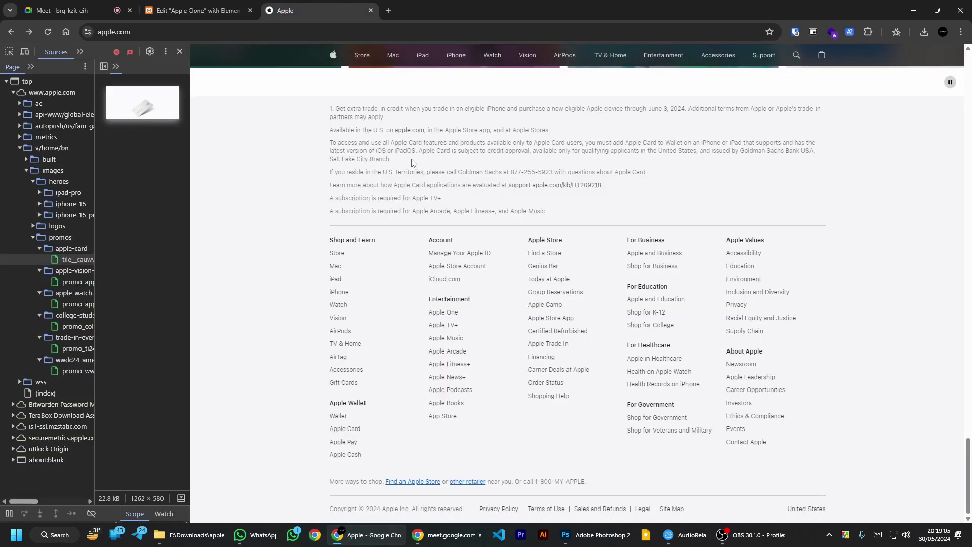
scroll(415, 160, "up", 15)
scroll(708, 311, "down", 3)
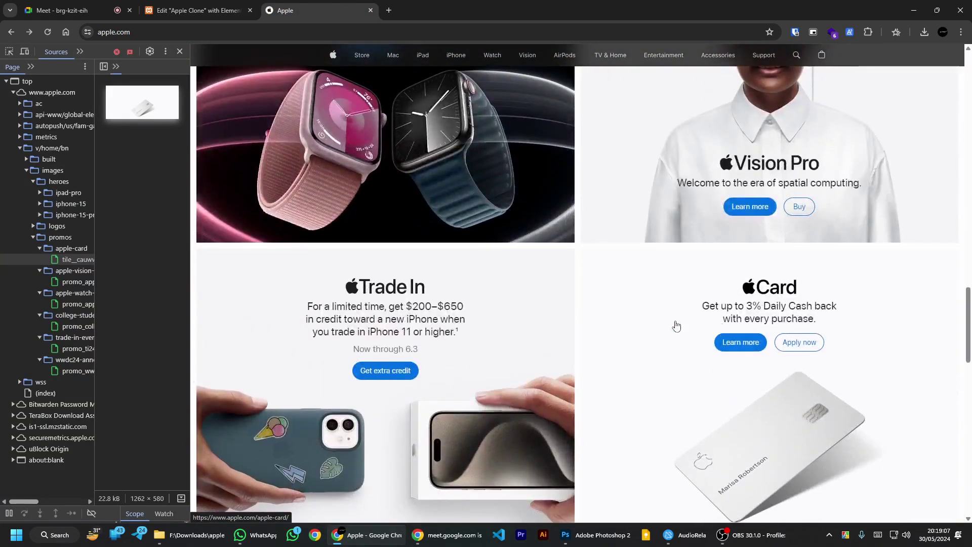
scroll(502, 328, "down", 8)
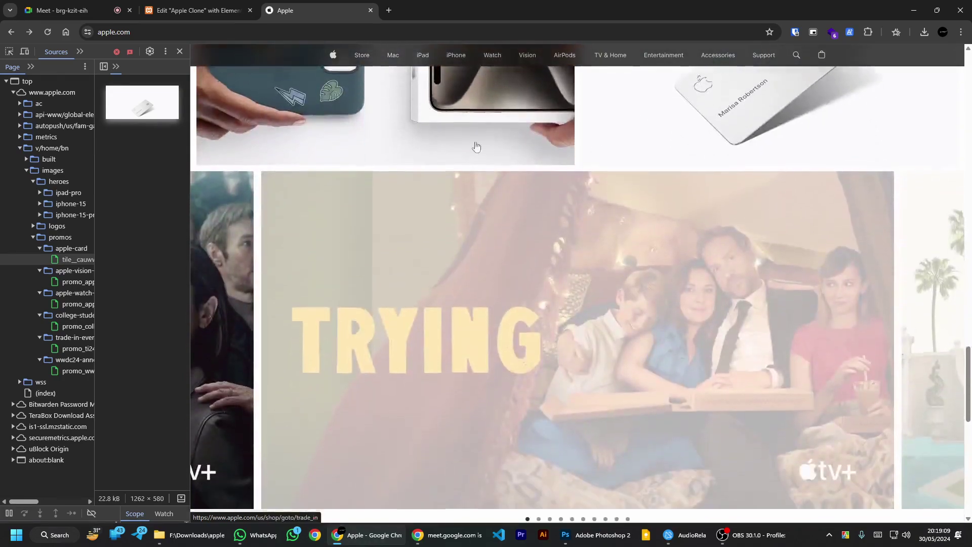
left_click(227, 4)
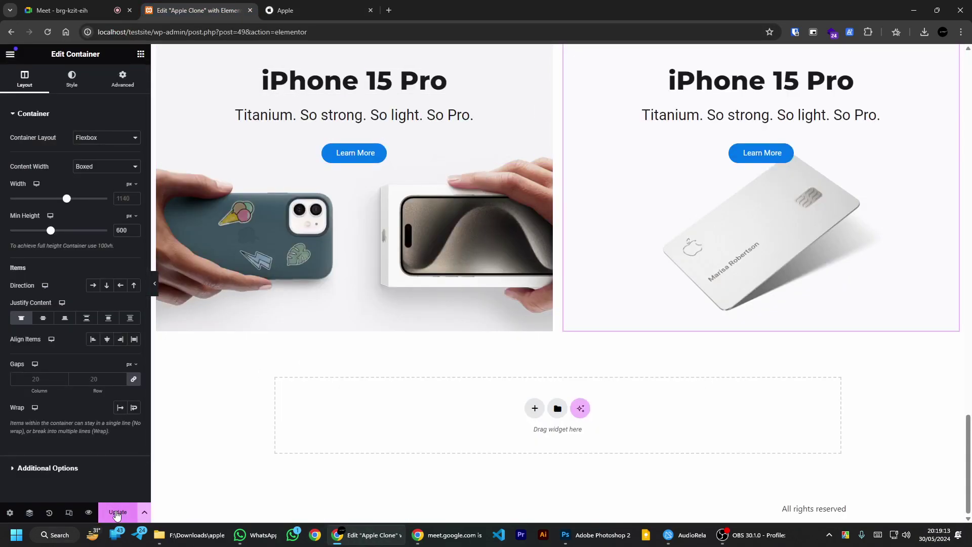
Step: Switch to the apple.com page and close its developer tools
left_click(335, 12)
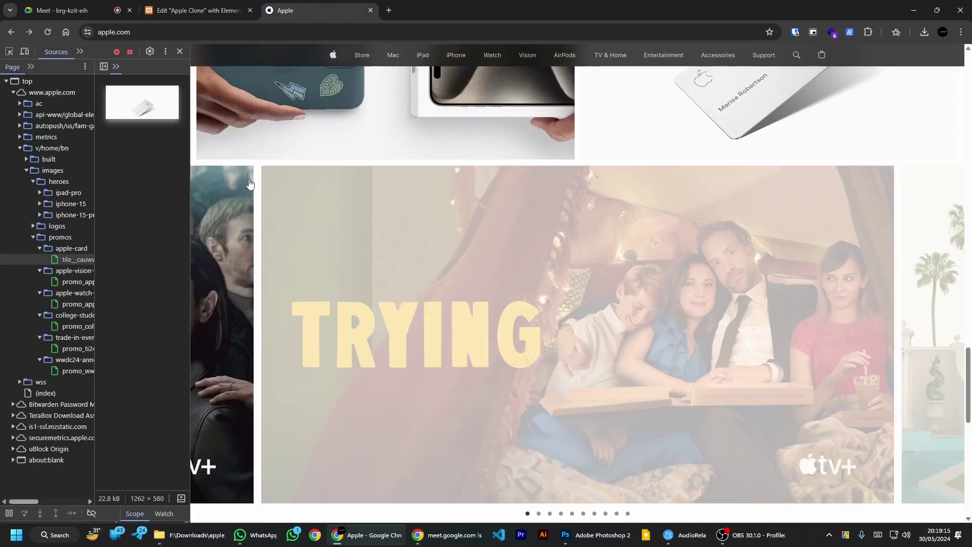
left_click(180, 51)
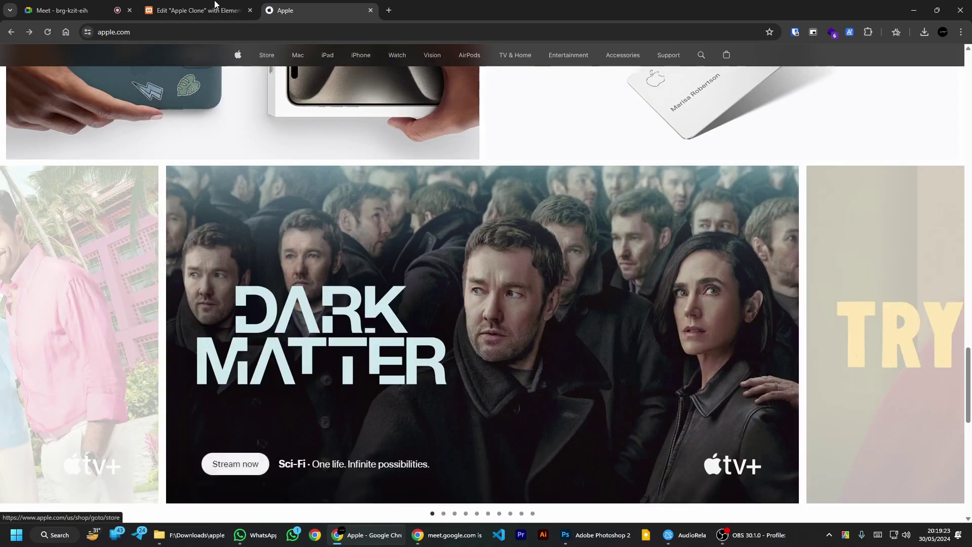
Step: Check the Google Meet call and the Apple TV+ carousel on apple.com, and return to the Elementor editor
left_click(76, 10)
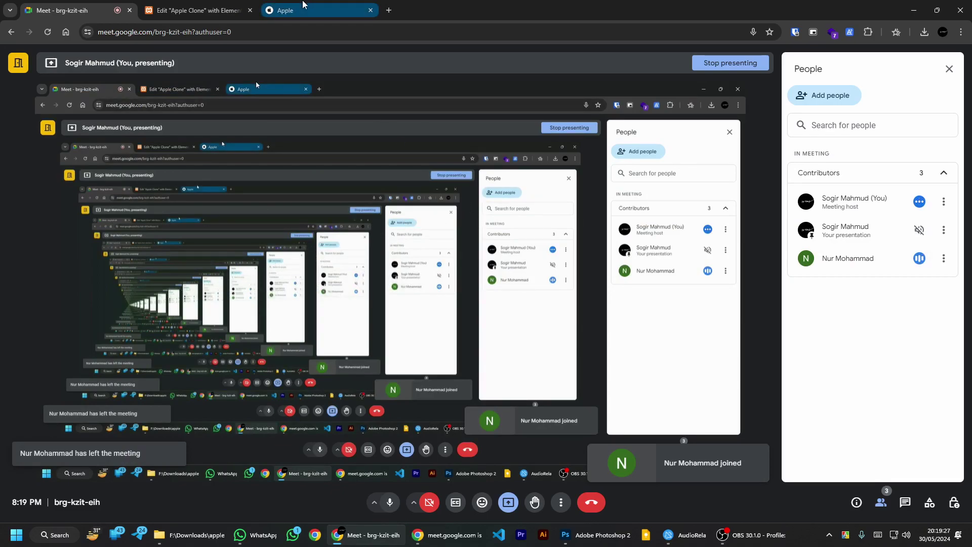
left_click(303, 5)
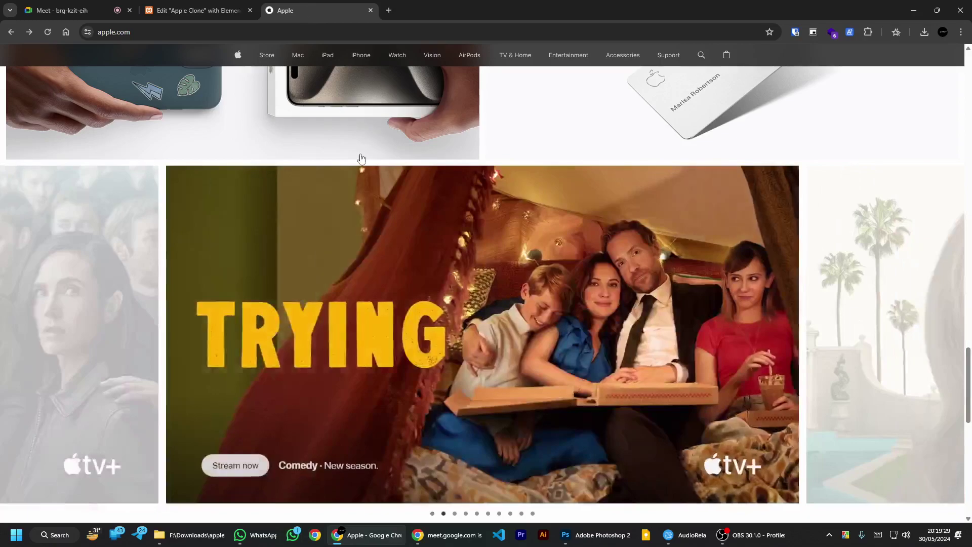
left_click(197, 10)
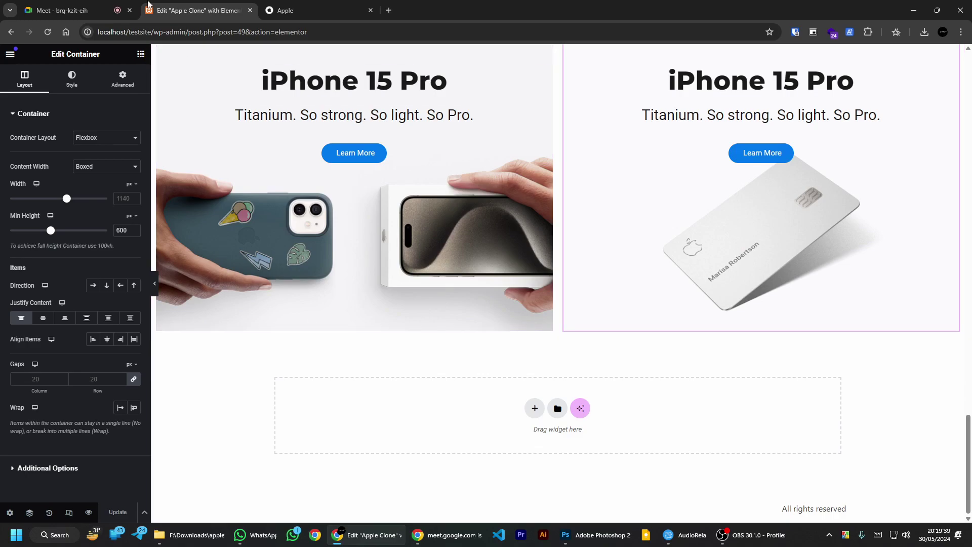
Step: Examine the Apple TV+ slide gallery on the apple.com reference page by stepping through several of its slides
left_click(303, 9)
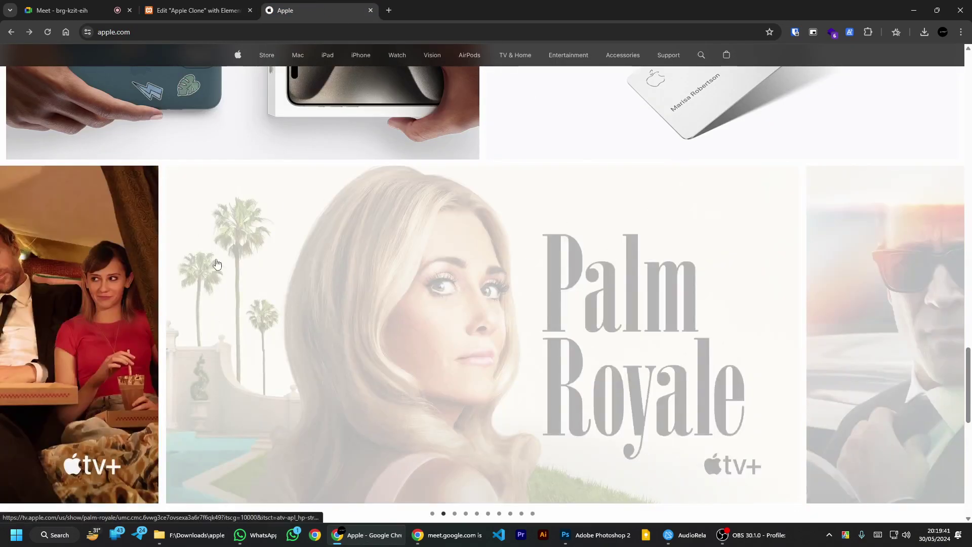
left_click(433, 515)
left_click(455, 514)
left_click(465, 514)
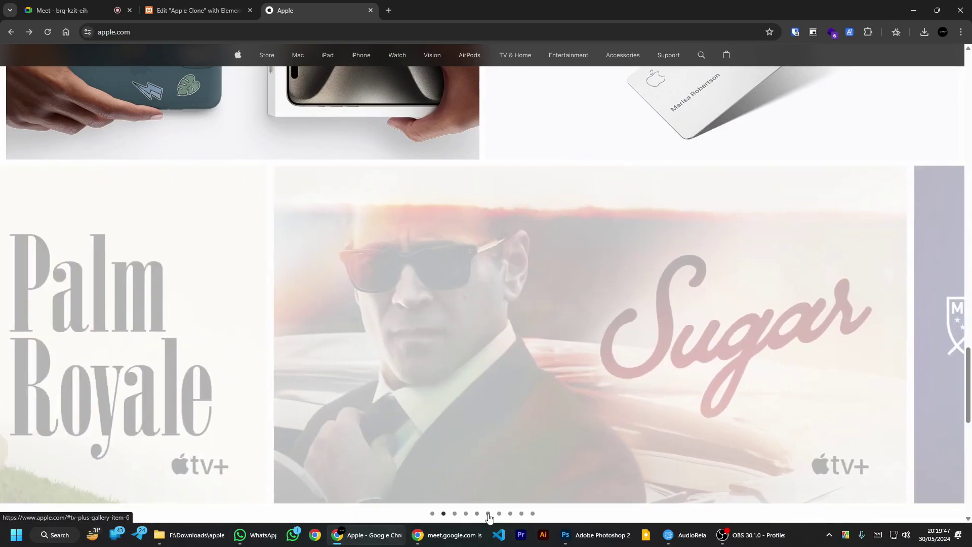
left_click(510, 514)
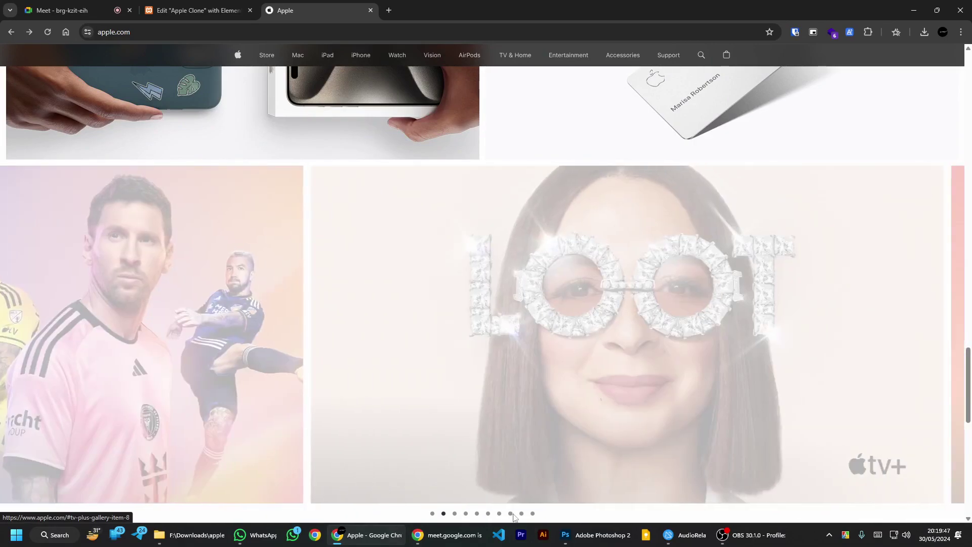
Step: Add a single-column container below the two iPhone 15 Pro tiles on the Apple Clone page in Elementor
key("ctrl+shift+Tab")
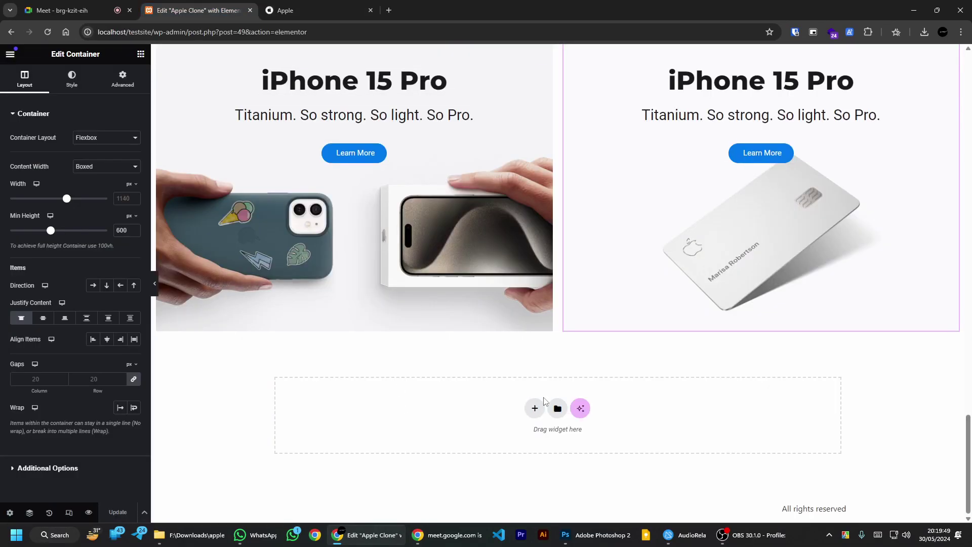
left_click(535, 414)
left_click(528, 446)
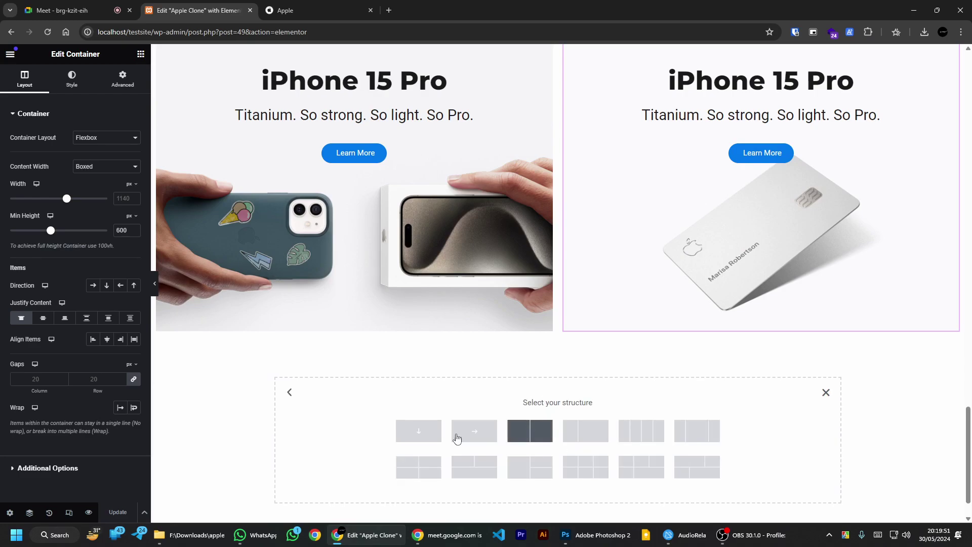
left_click(424, 434)
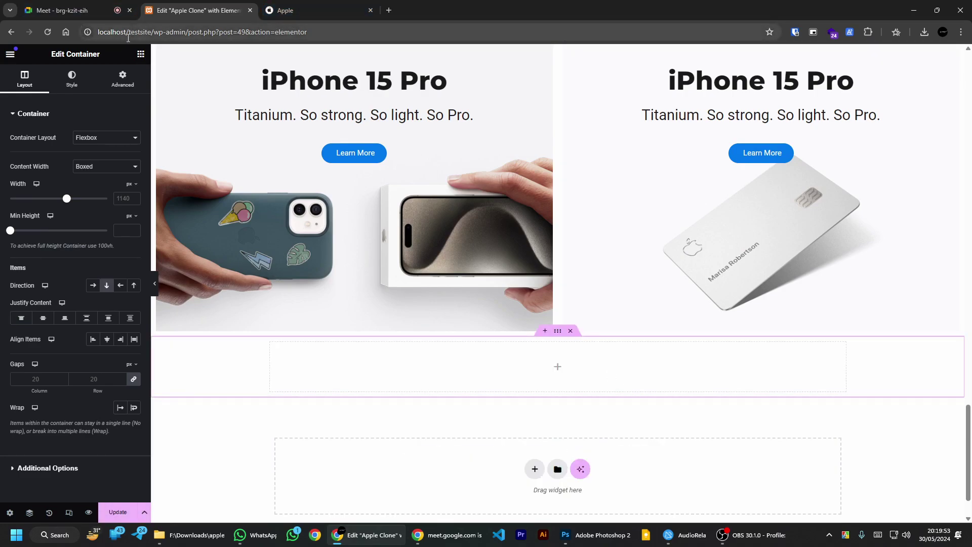
Step: Find the Image Carousel widget by searching for "slide" and place it in the new container
left_click(140, 52)
type("slide")
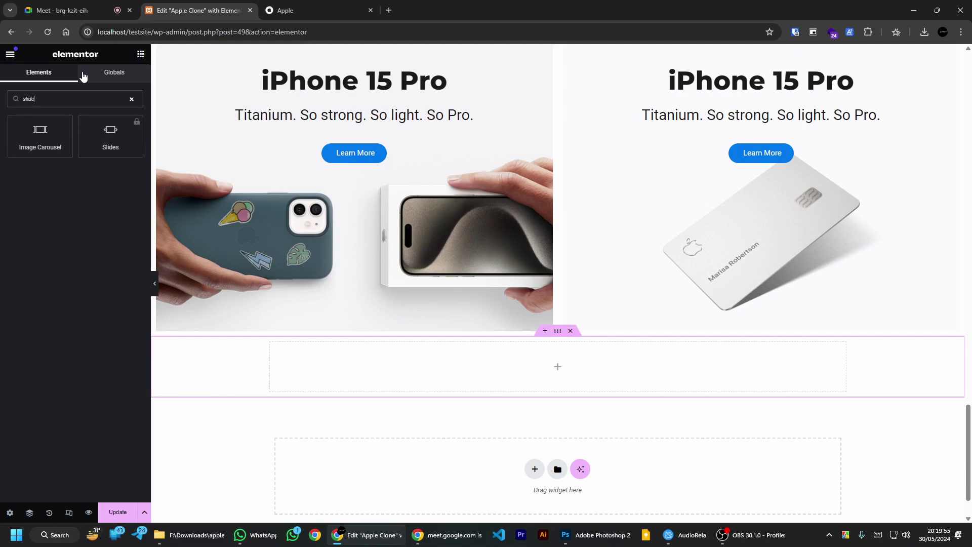
left_click_drag(33, 141, 556, 375)
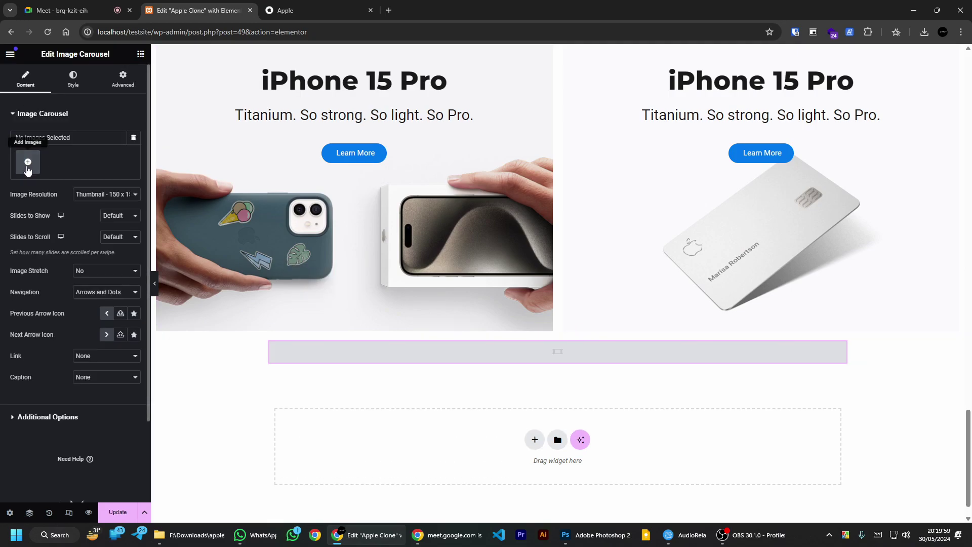
Step: Fill the carousel with a new gallery of the nine Apple product images in the media library, from the Apple Card through the black iPhone 15 Pro
left_click(28, 162)
key("ctrl+Tab")
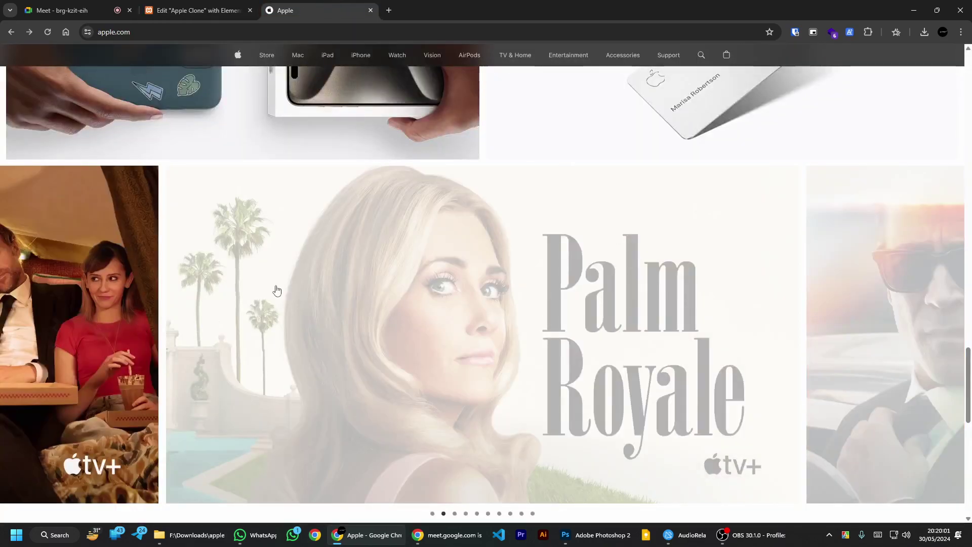
left_click(198, 11)
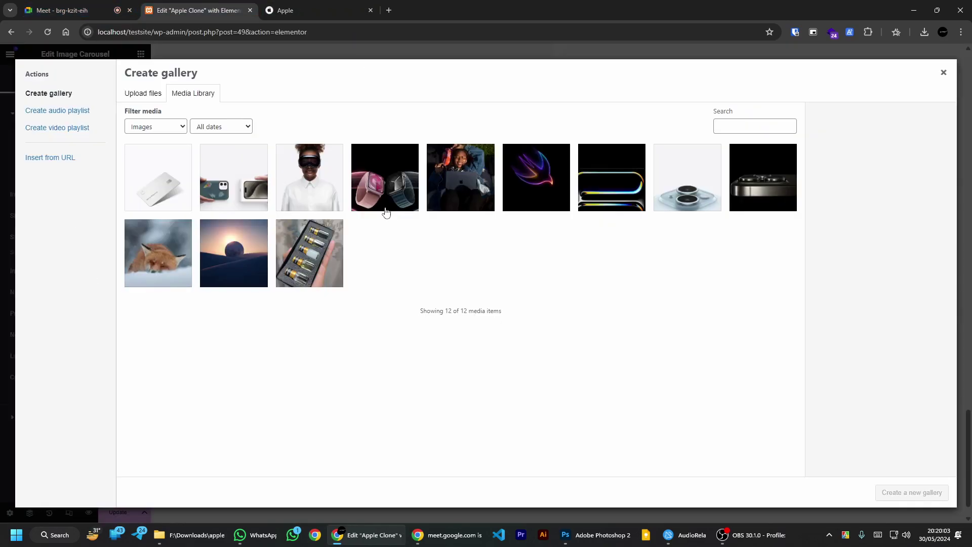
left_click(173, 188)
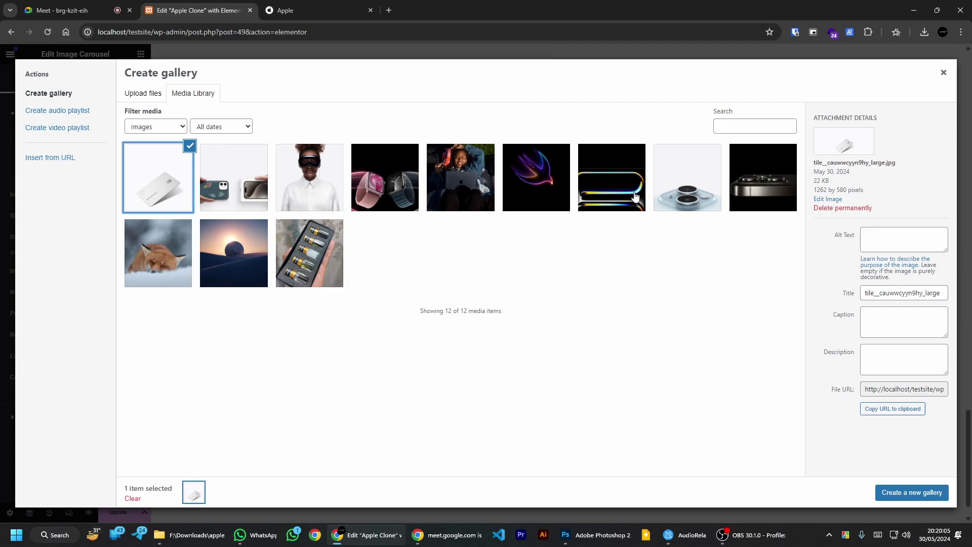
left_click(687, 198, "shift")
left_click(744, 200)
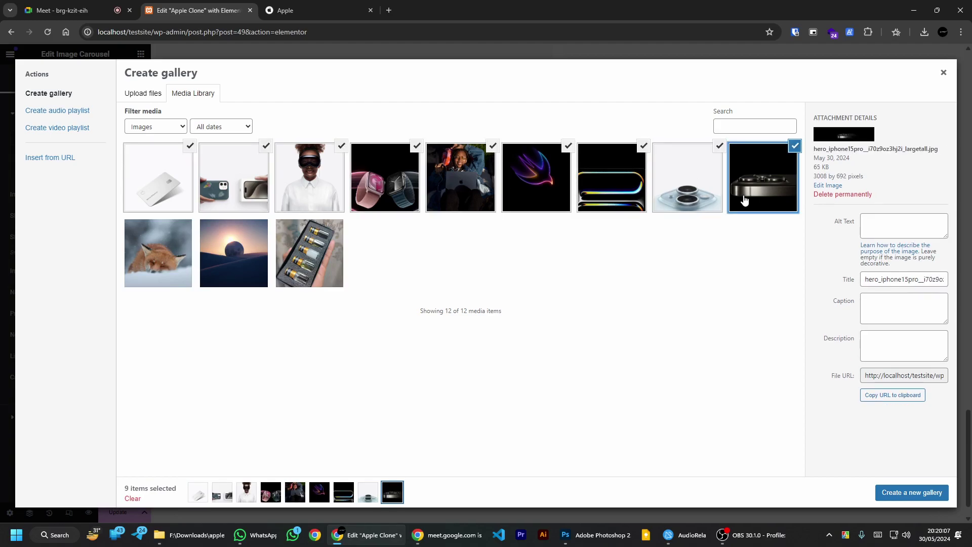
left_click(901, 493)
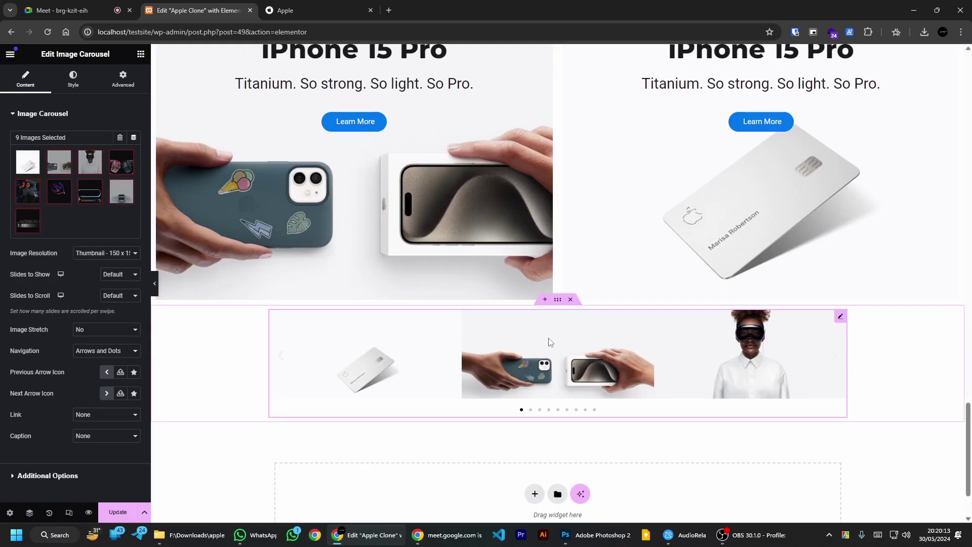
Step: Compare with the apple.com gallery, set the carousel container's content width to Full Width, and open the image carousel for editing
left_click(303, 4)
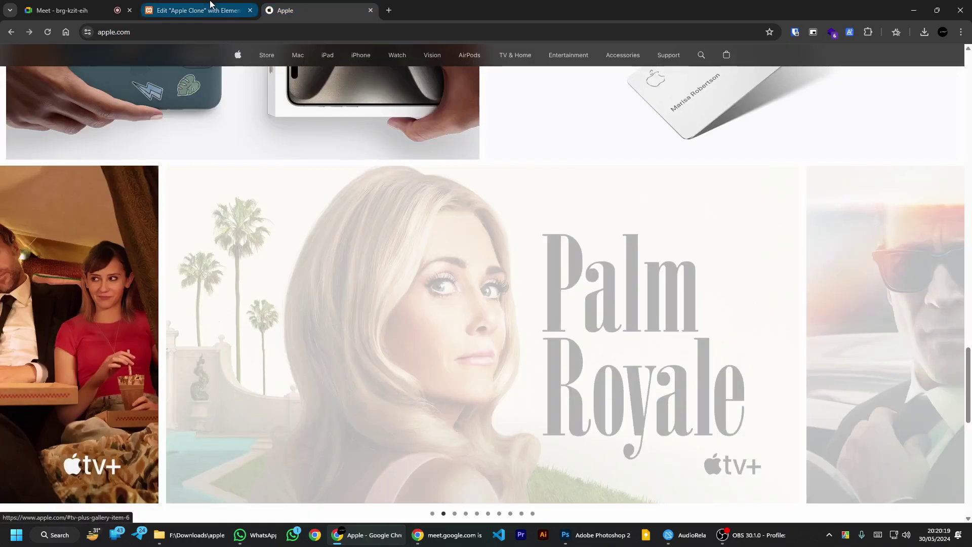
left_click(197, 10)
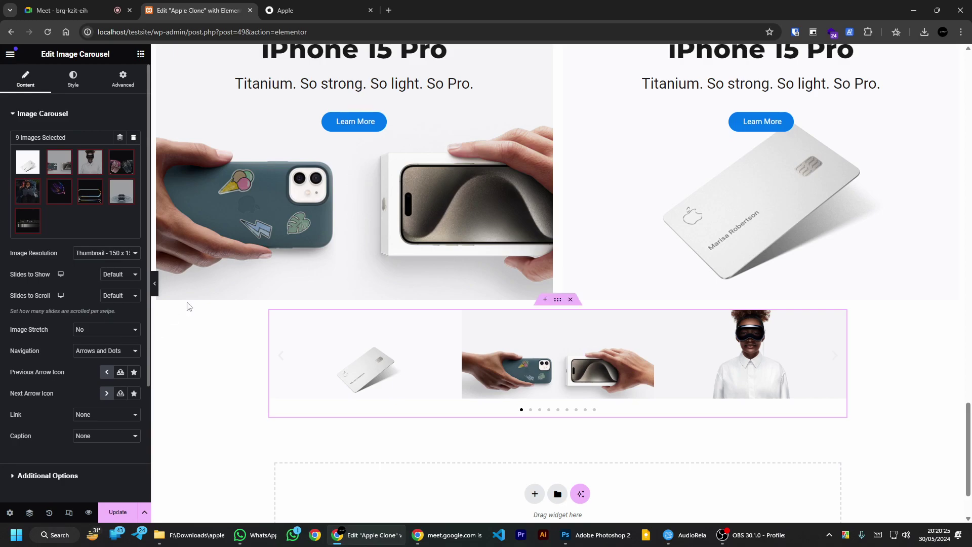
left_click(558, 300)
left_click(98, 171)
left_click(101, 186)
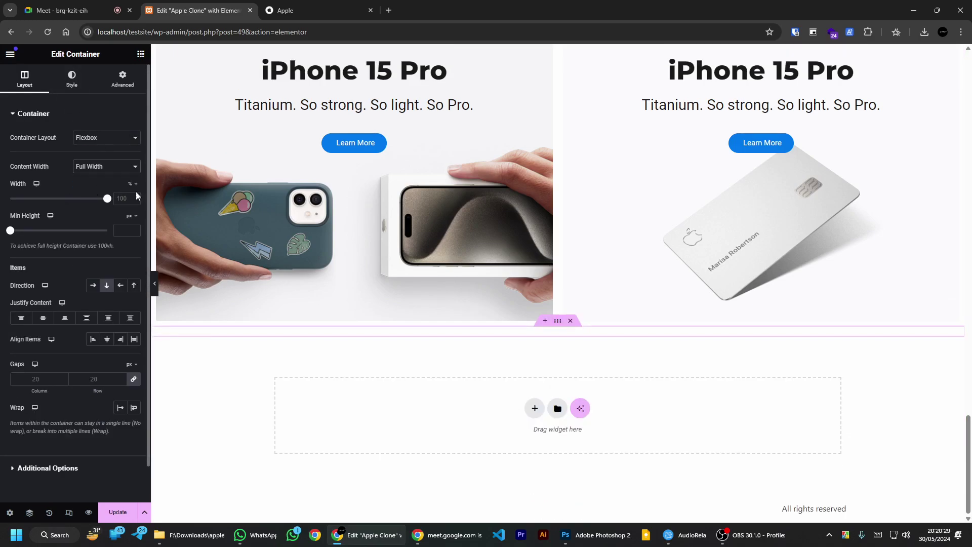
scroll(506, 405, "down", 3)
left_click(952, 197)
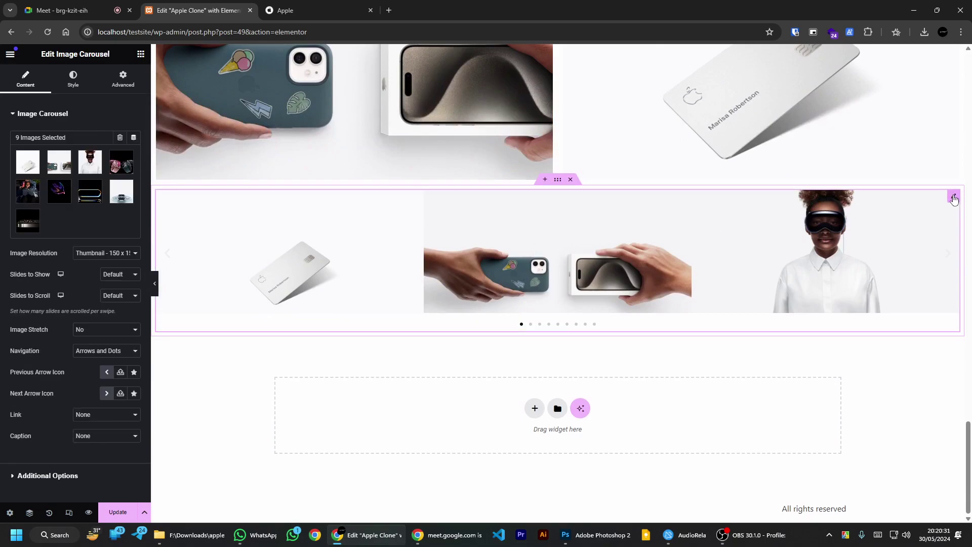
Step: Try Image Stretch set to Yes on the carousel and switch it back to No
left_click(93, 331)
left_click(93, 351)
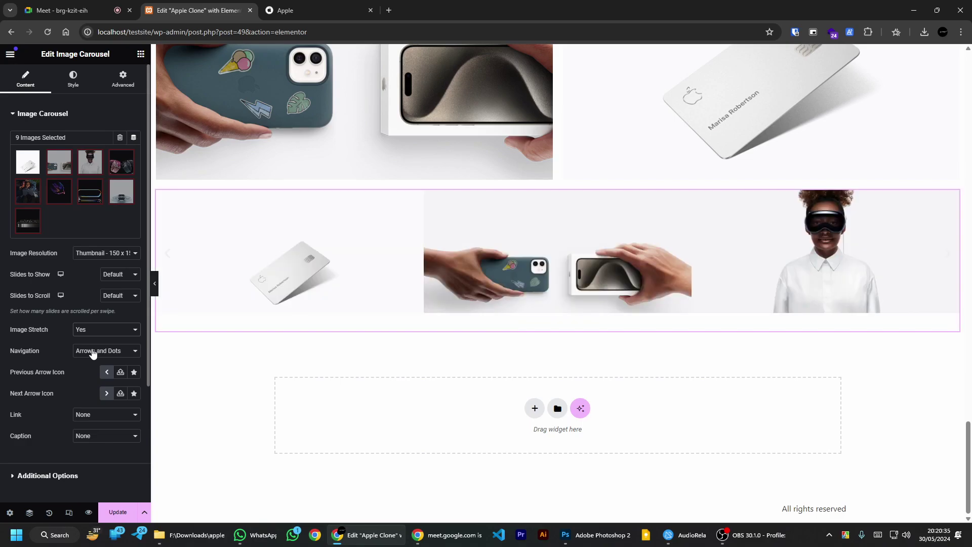
left_click(92, 330)
left_click(84, 341)
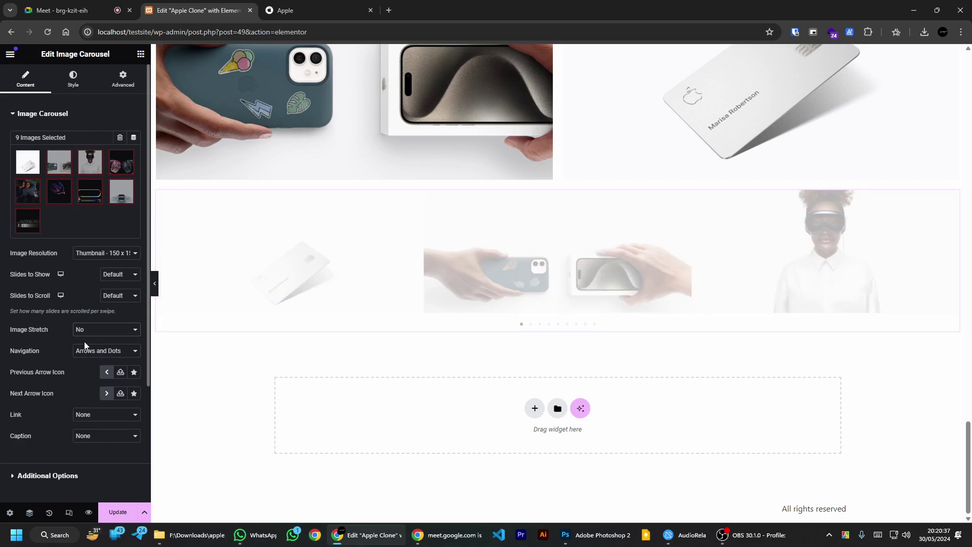
Step: Set the carousel's Slides to Scroll to 1 and Slides to Show to 1
left_click(118, 297)
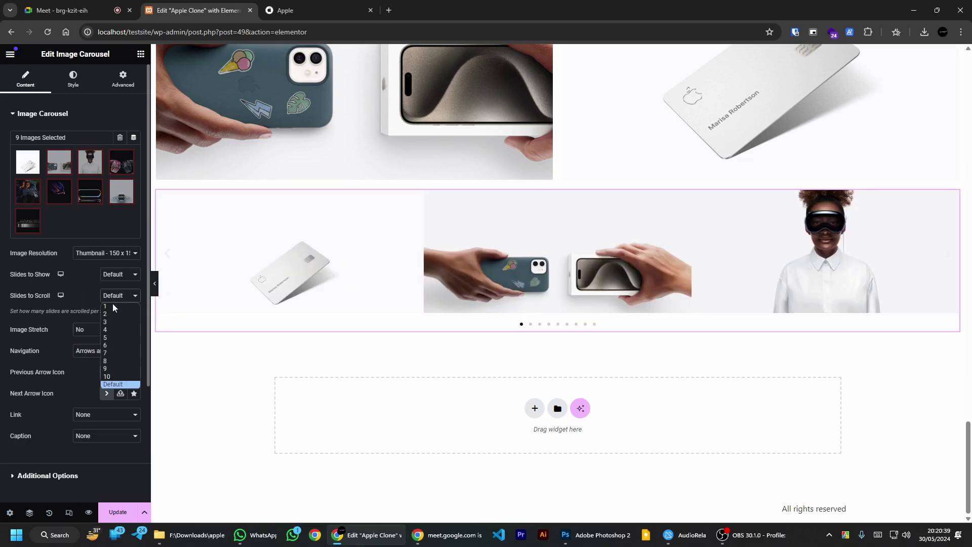
left_click(113, 306)
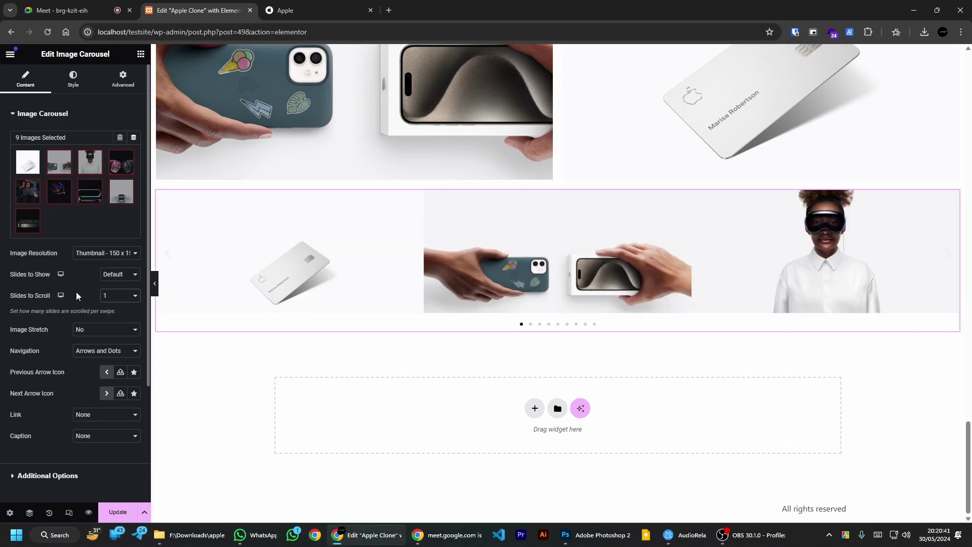
left_click(113, 277)
left_click(110, 287)
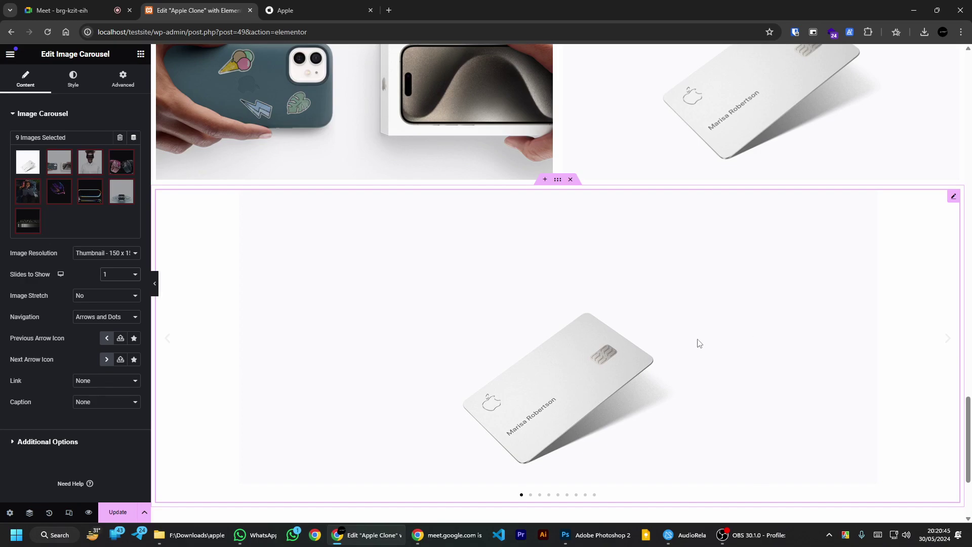
Step: Check the apple.com gallery's navigation style and set the carousel's Navigation to Dots
left_click(314, 10)
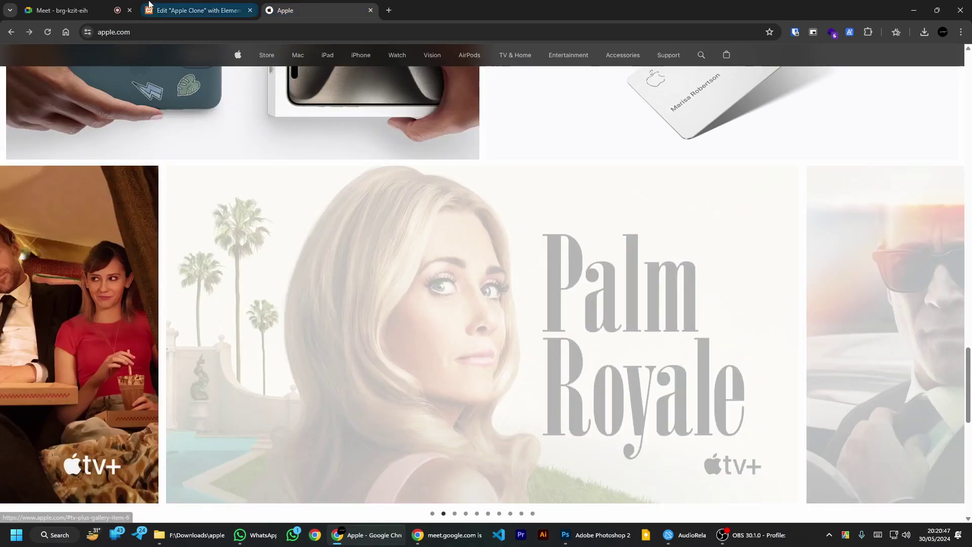
left_click(197, 10)
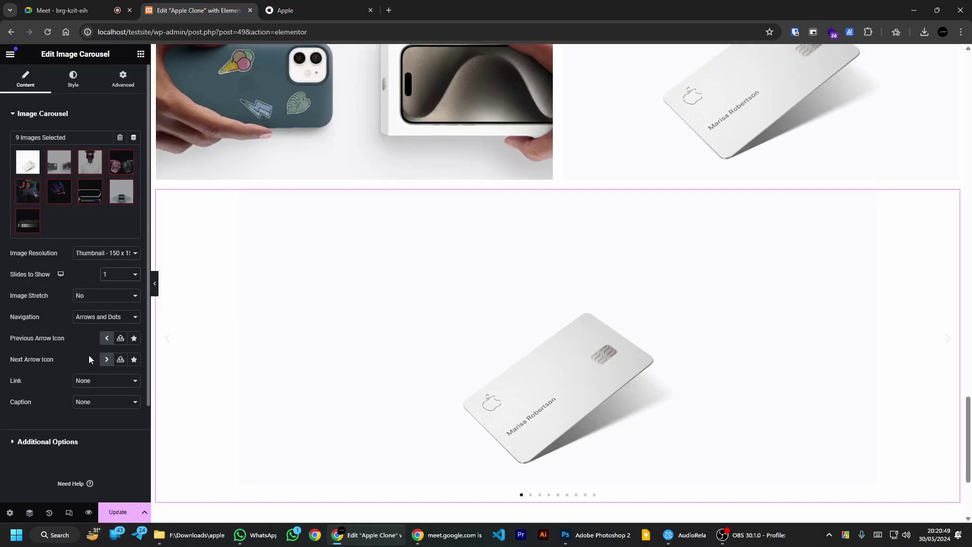
left_click(88, 318)
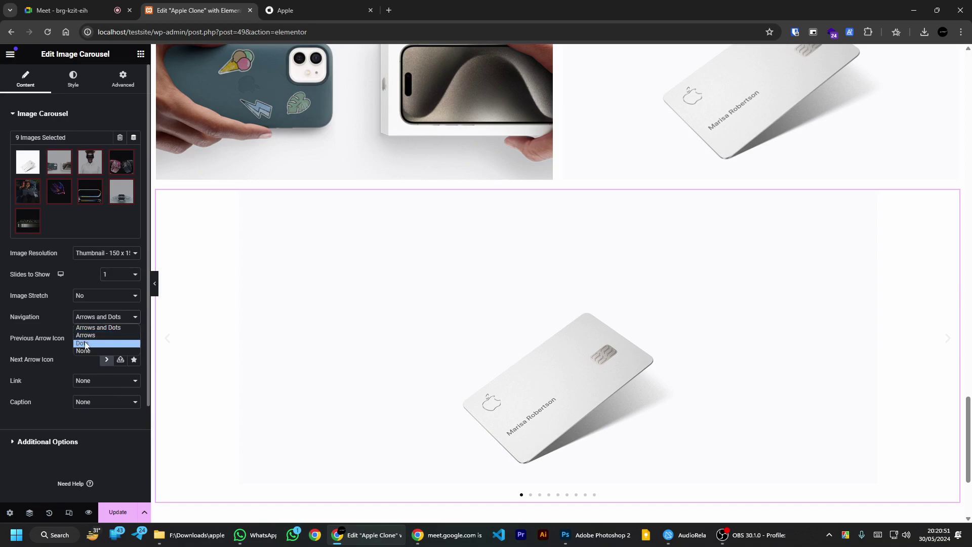
left_click(85, 345)
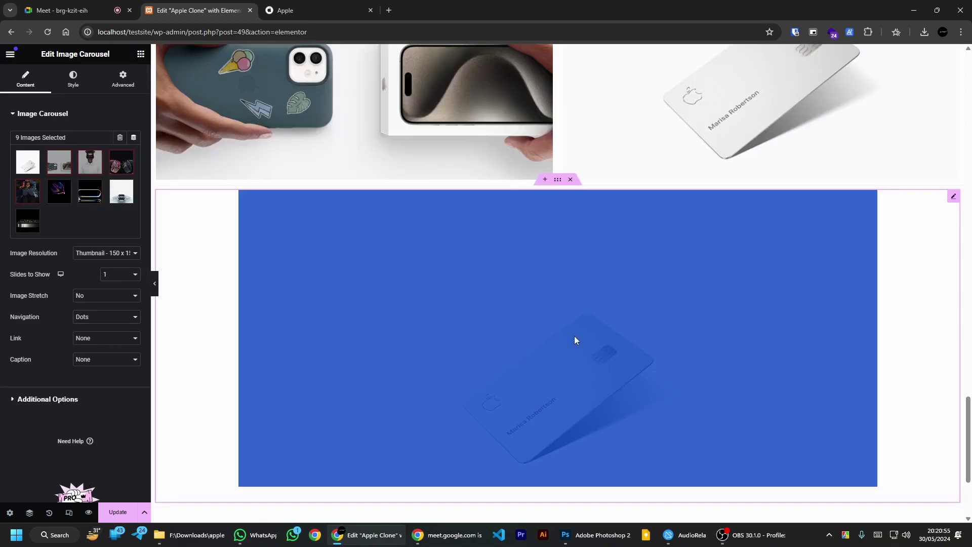
Step: Review the carousel preview on the page and compare it with the Apple TV+ gallery on apple.com
scroll(907, 432, "down", 3)
scroll(780, 344, "up", 3)
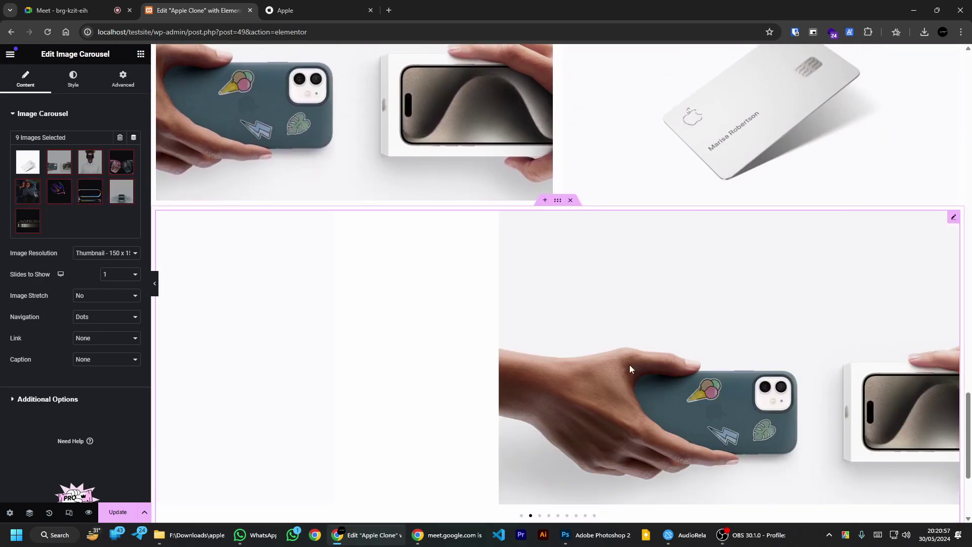
key("ctrl+Tab")
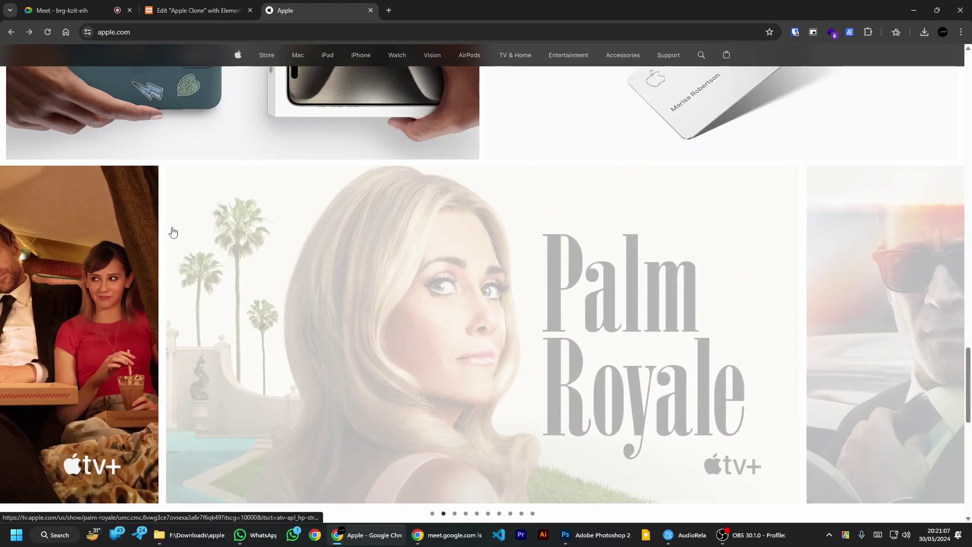
left_click(194, 10)
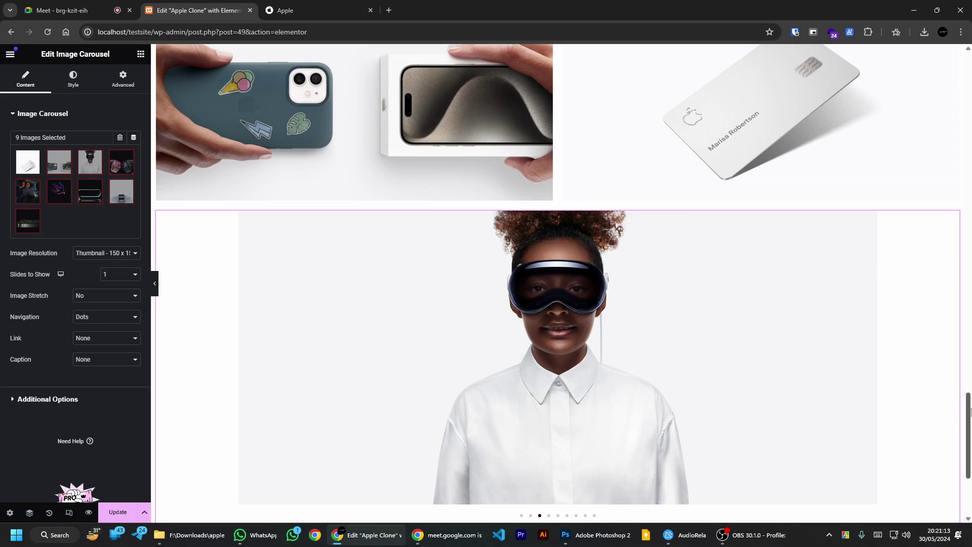
left_click_drag(969, 411, 969, 436)
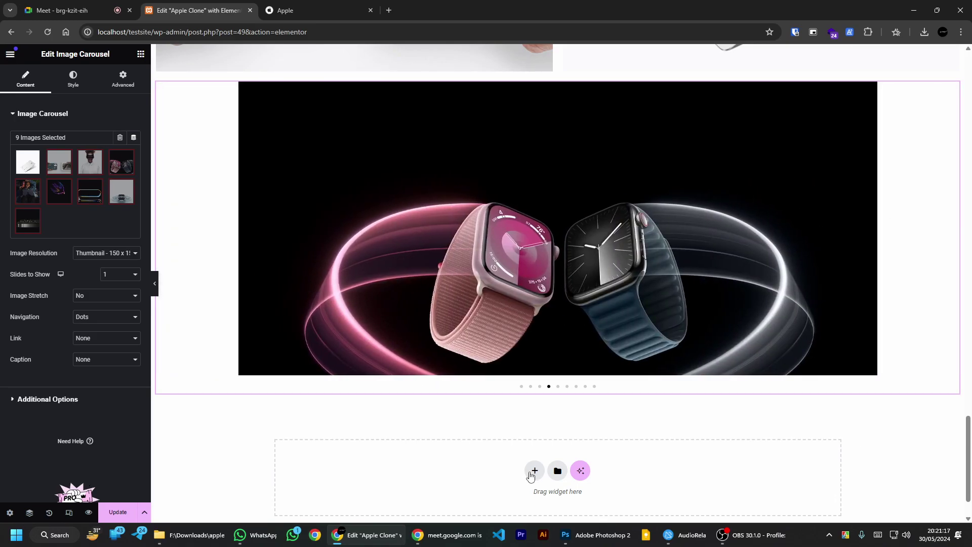
left_click(534, 471)
left_click(826, 455)
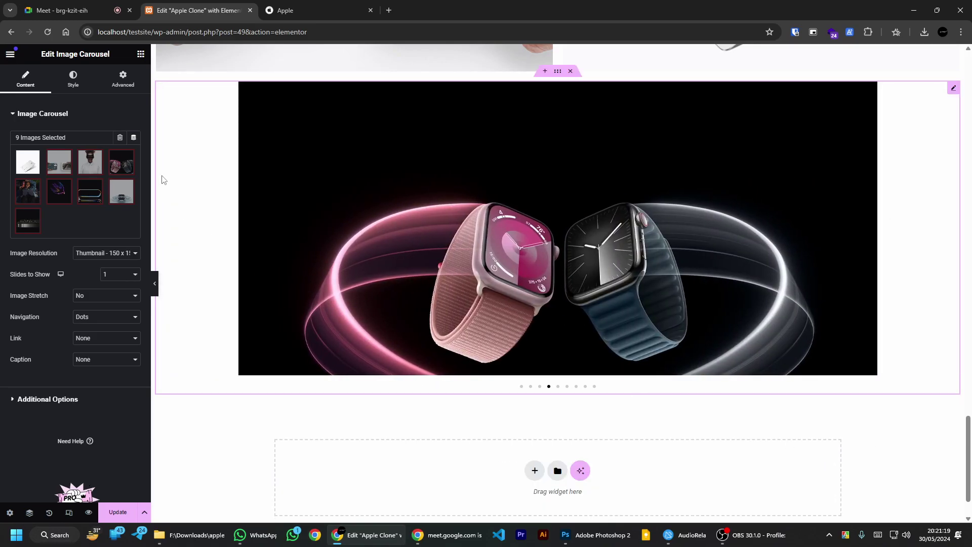
left_click(123, 78)
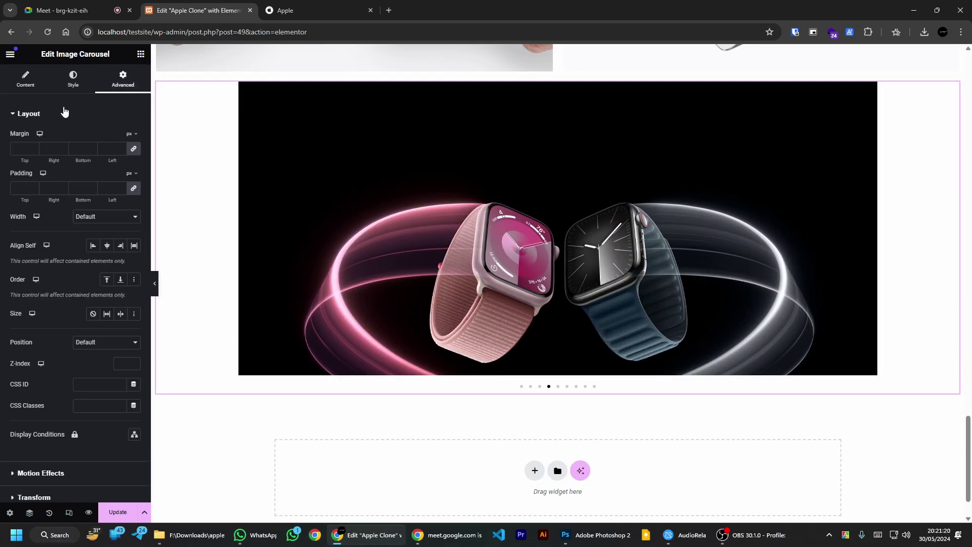
Step: Search the widget library for "slider" and "slide", and clear the search
left_click(141, 54)
type("slider")
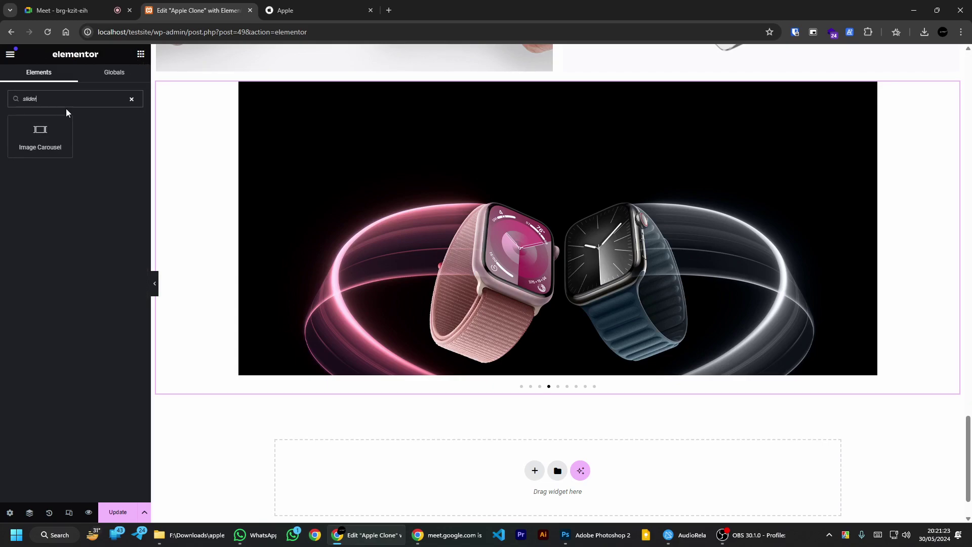
key("BackSpace")
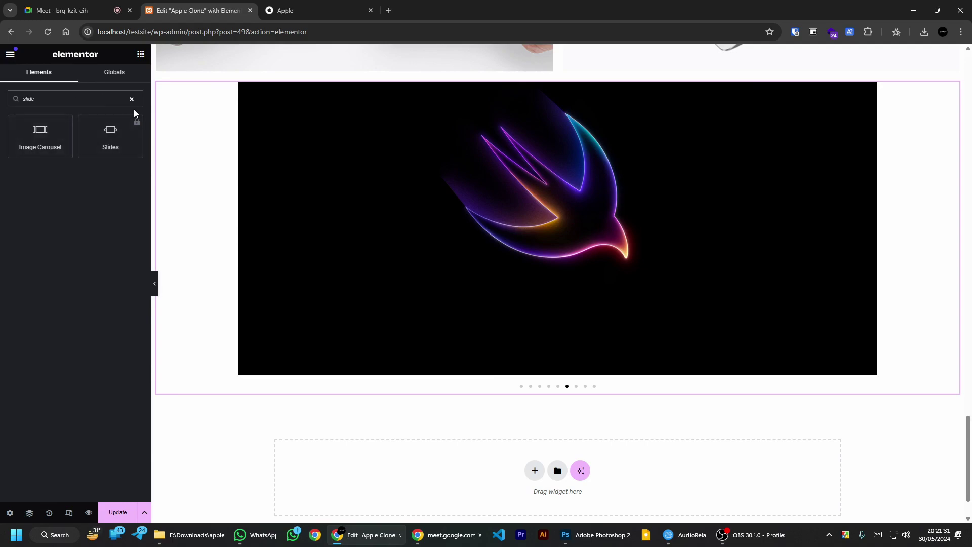
left_click(132, 98)
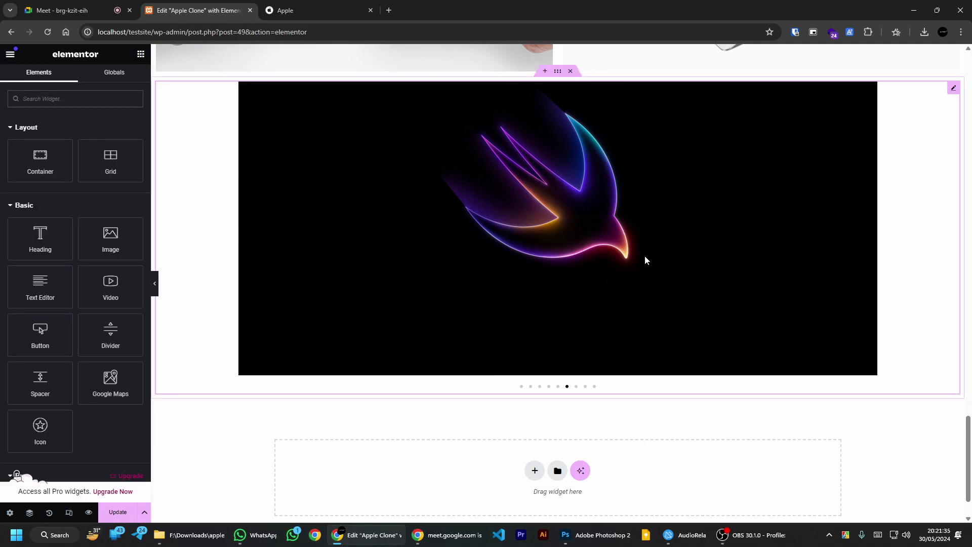
Step: Examine the auto-scrolling card strip below the Apple TV+ gallery on apple.com and compare it with the page in Elementor
left_click(339, 9)
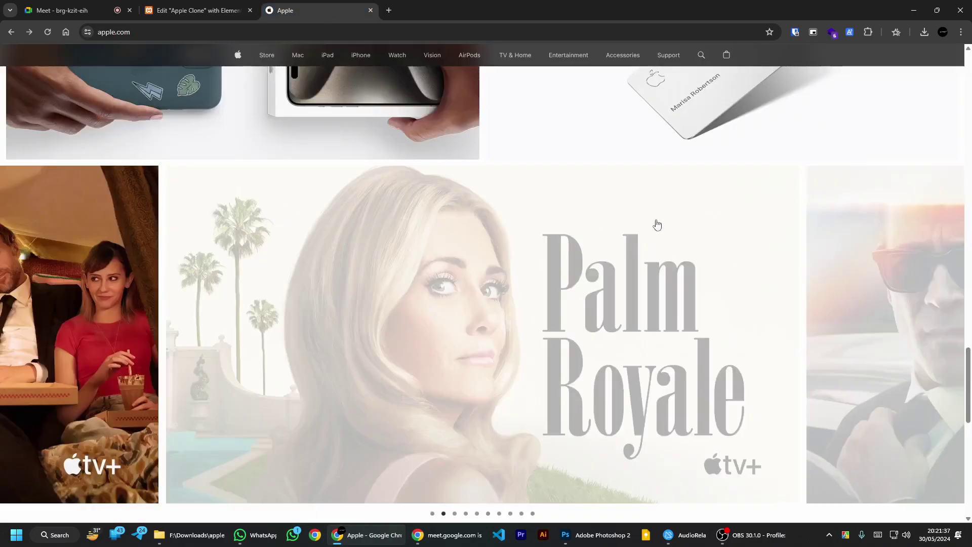
scroll(484, 184, "down", 5)
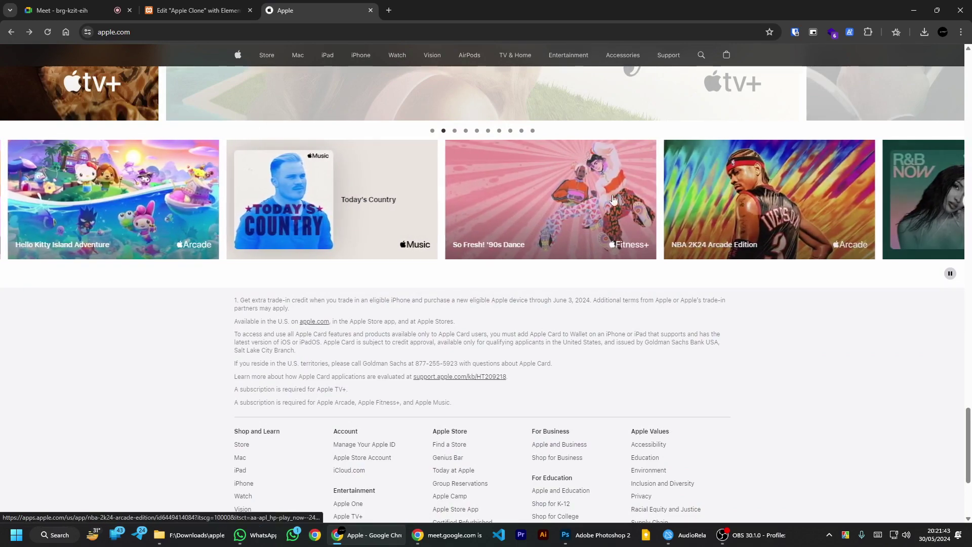
left_click(197, 10)
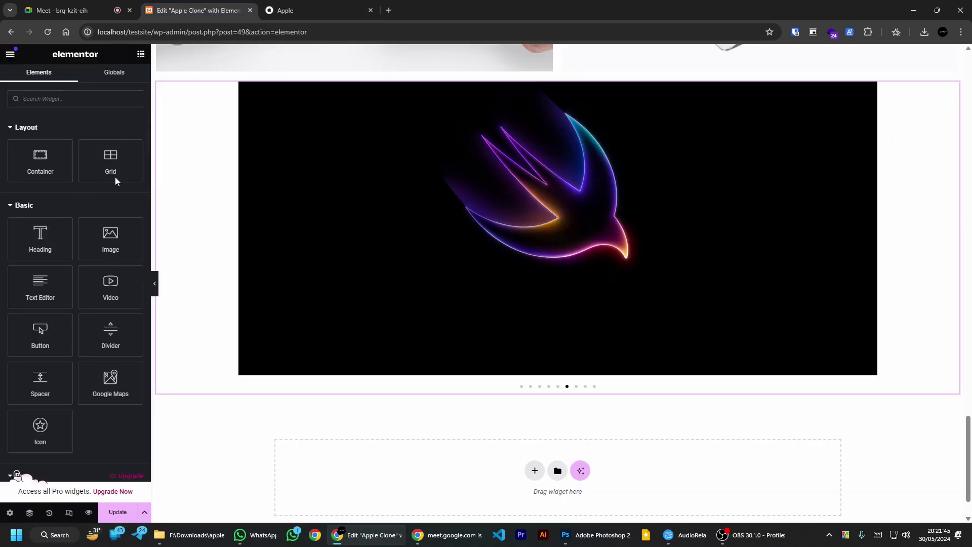
scroll(499, 280, "down", 1)
left_click(304, 10)
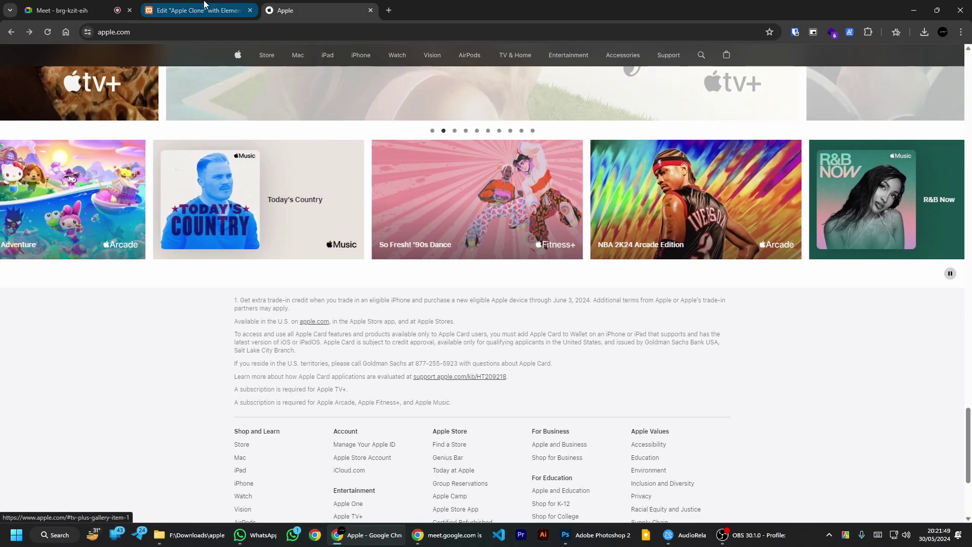
left_click(204, 7)
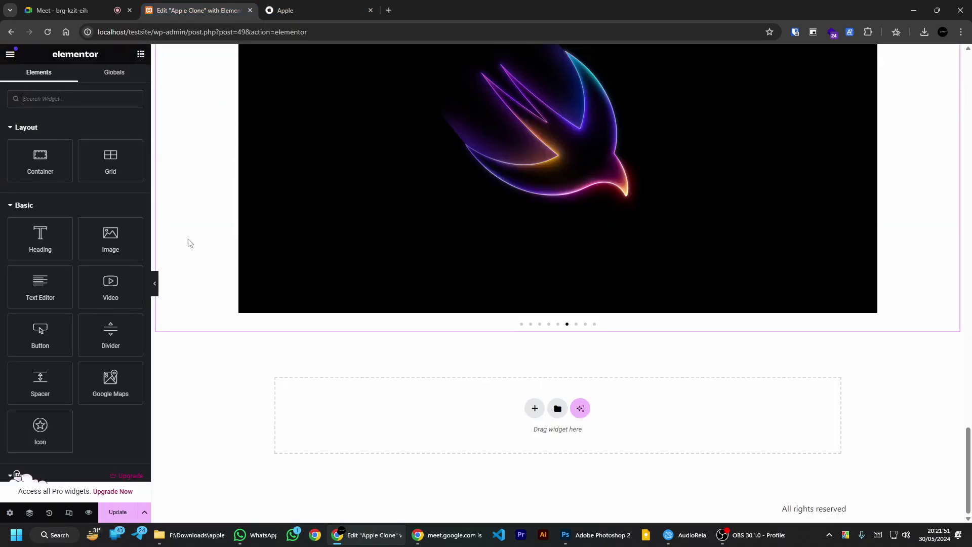
left_click(289, 7)
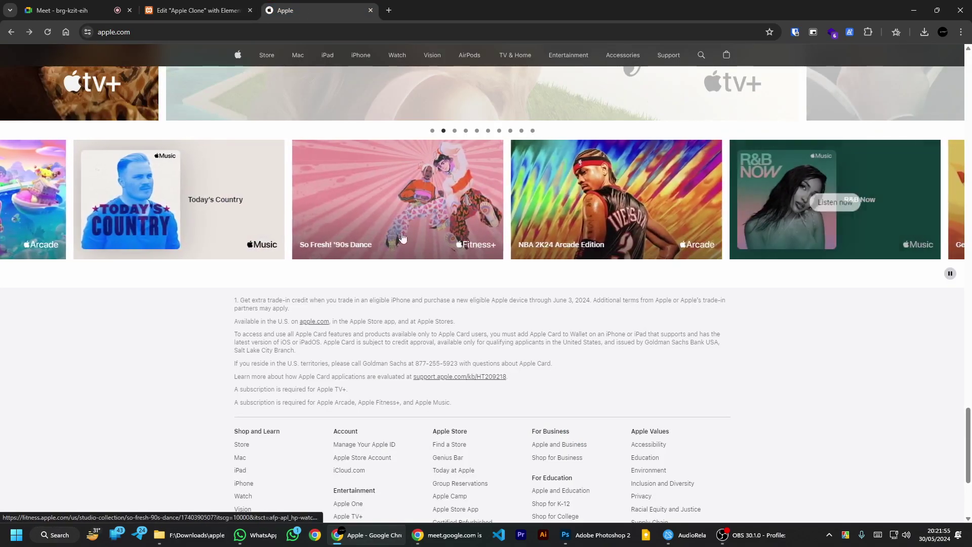
key("ctrl+shift+Tab")
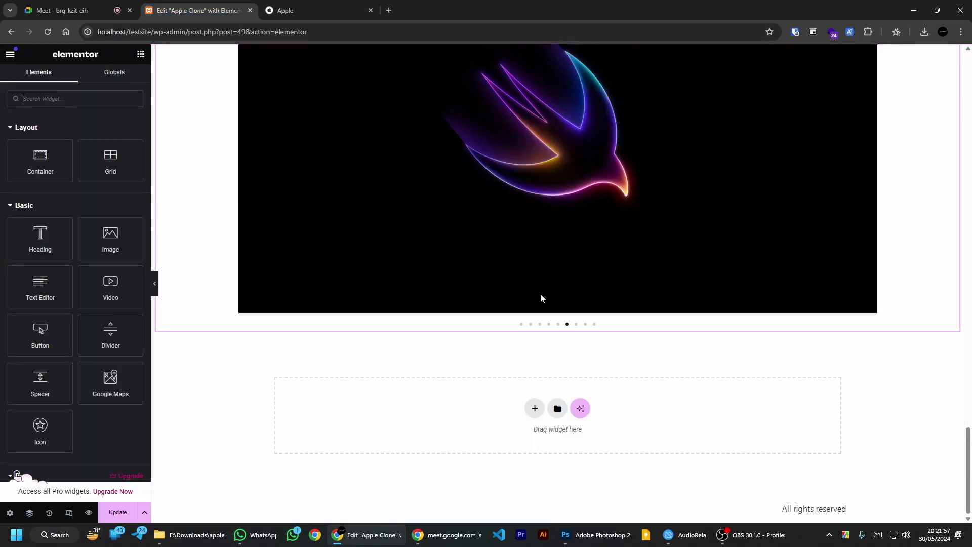
Step: Duplicate the container that holds the image carousel
right_click(557, 166)
scroll(347, 281, "up", 3)
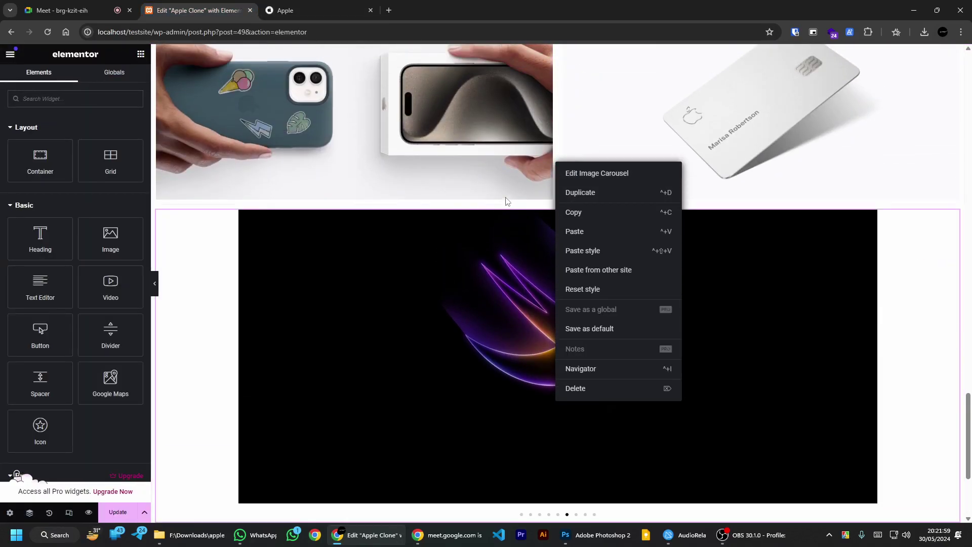
right_click(530, 208)
right_click(558, 200)
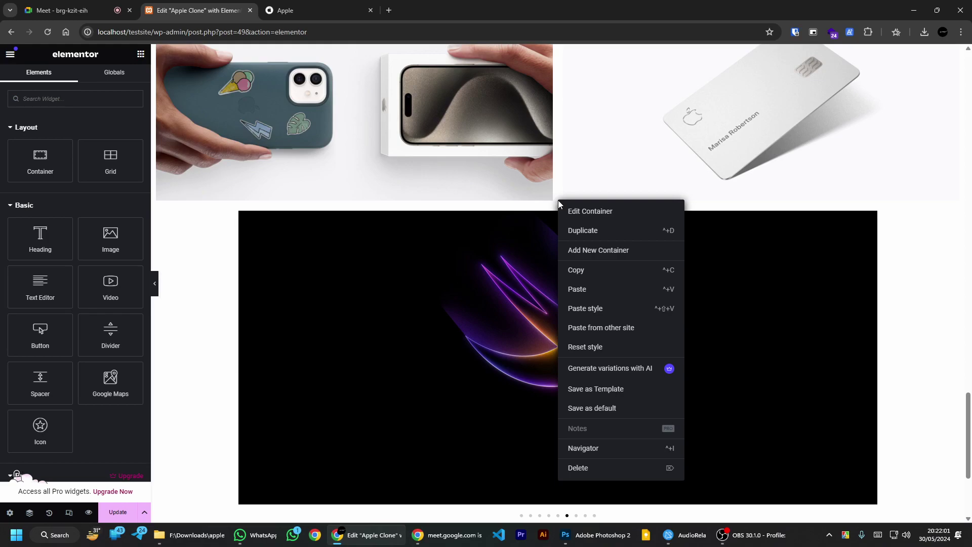
left_click(572, 231)
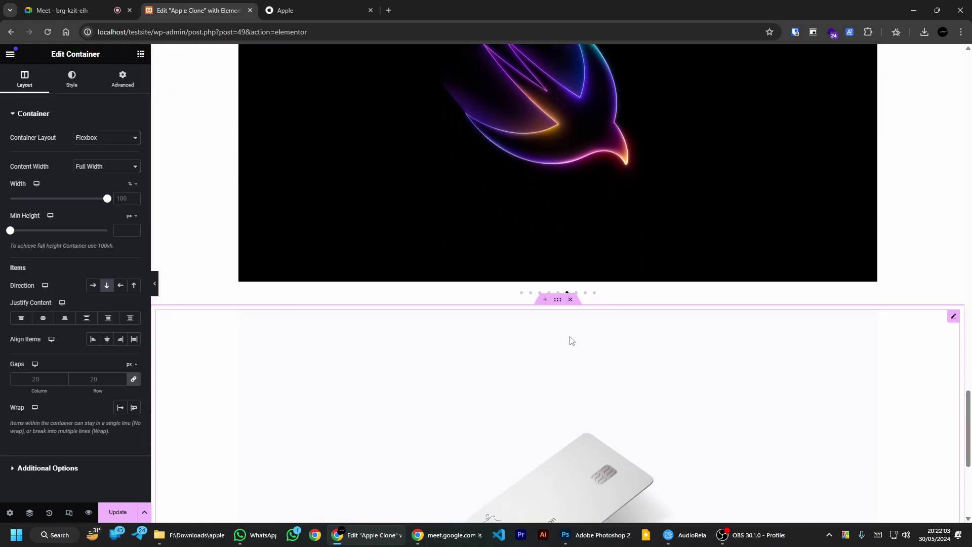
Step: Remove the dark iPhone camera, Vision Pro headset and laptop images from the duplicated carousel's gallery
left_click(952, 127)
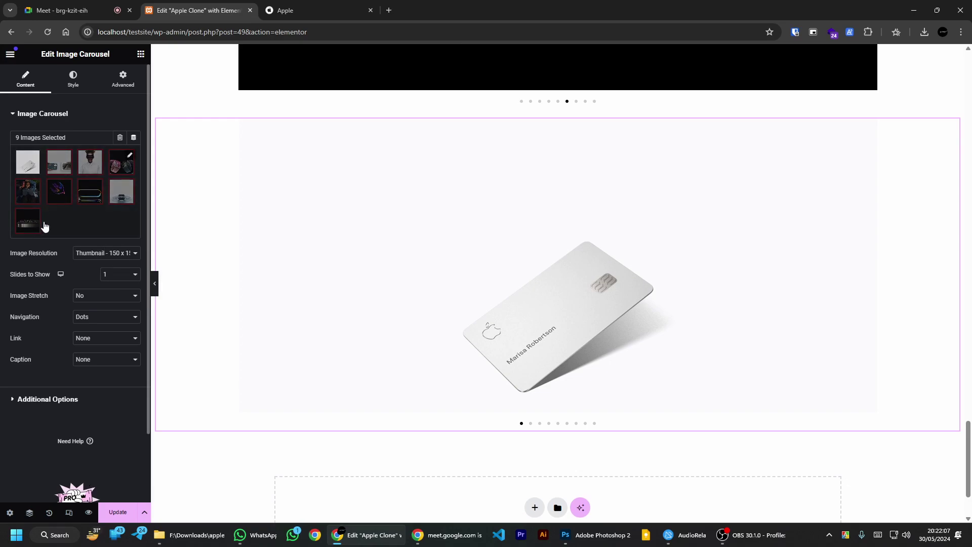
left_click(82, 219)
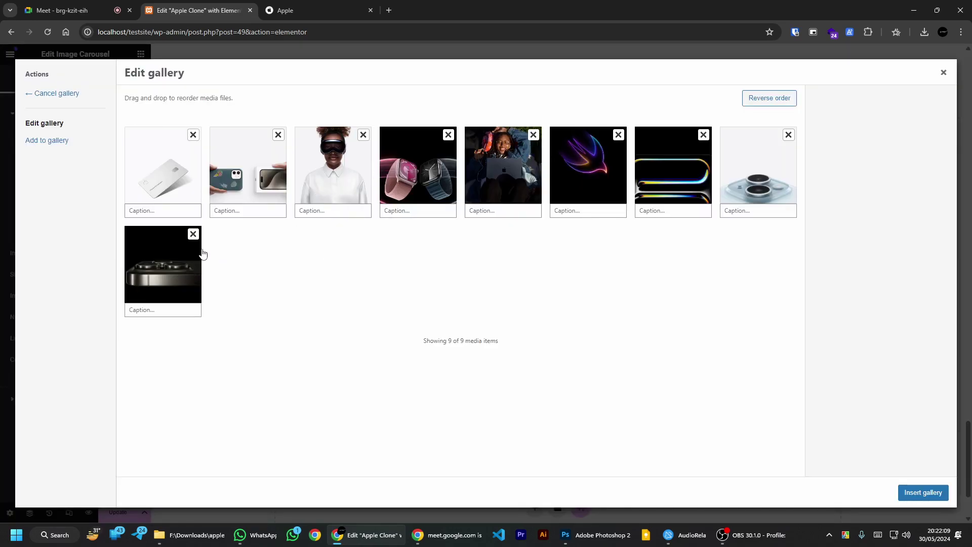
left_click(196, 236)
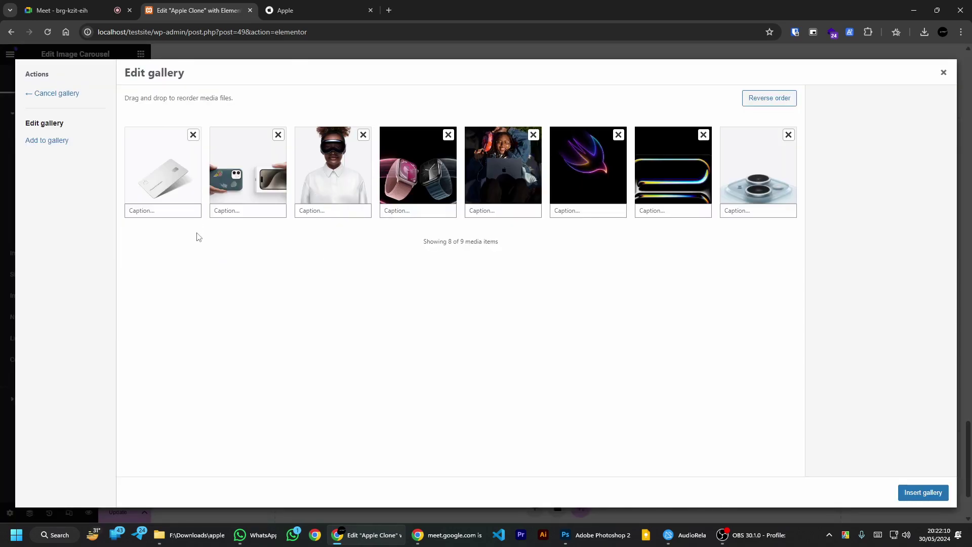
left_click(363, 135)
left_click(449, 135)
left_click(923, 492)
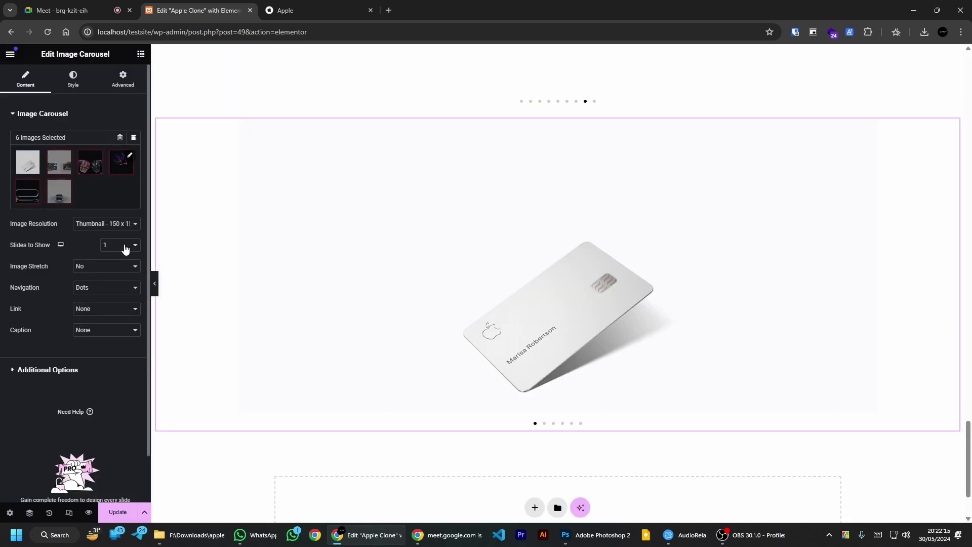
Step: Set the duplicated carousel's Slides to Show to 5 and its image spacing to Custom at 20 px
left_click(131, 248)
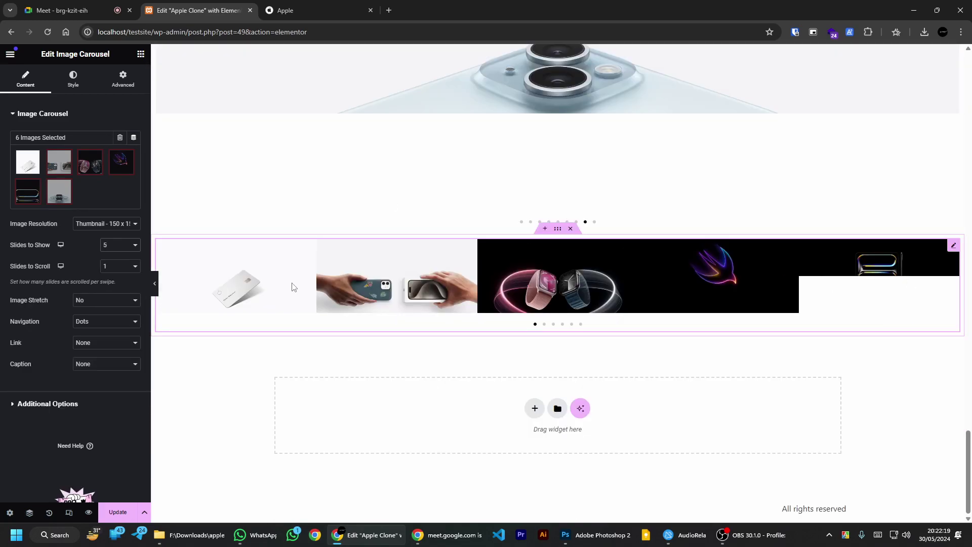
left_click(48, 404)
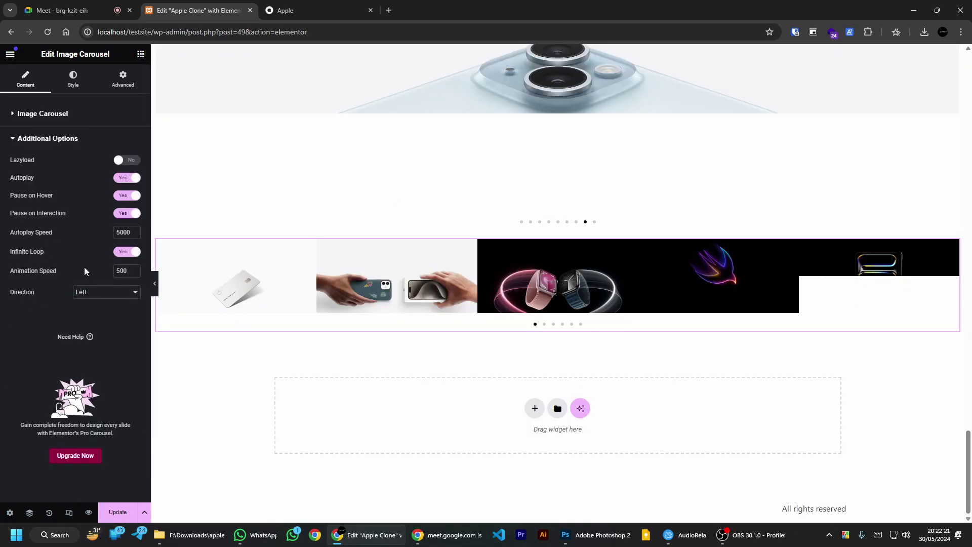
left_click(71, 73)
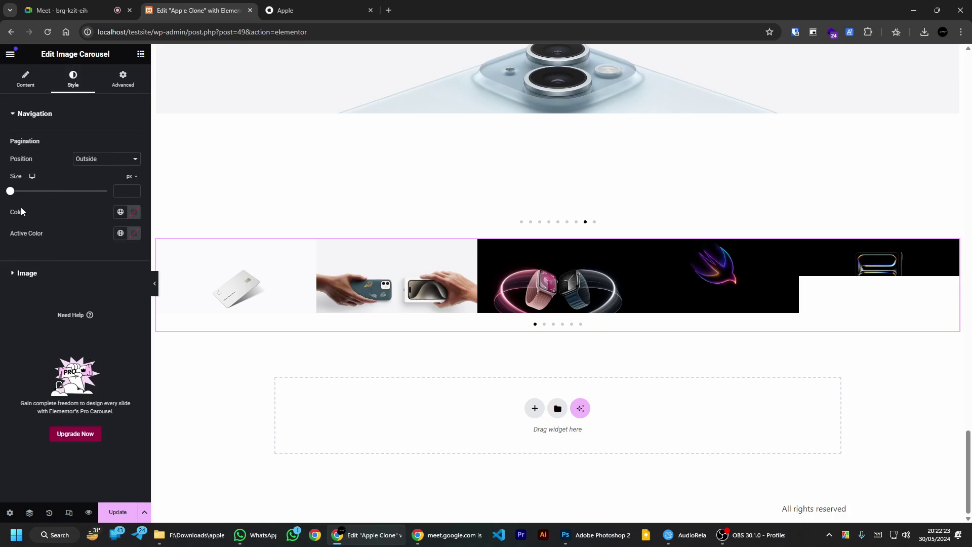
left_click(23, 273)
left_click(106, 183)
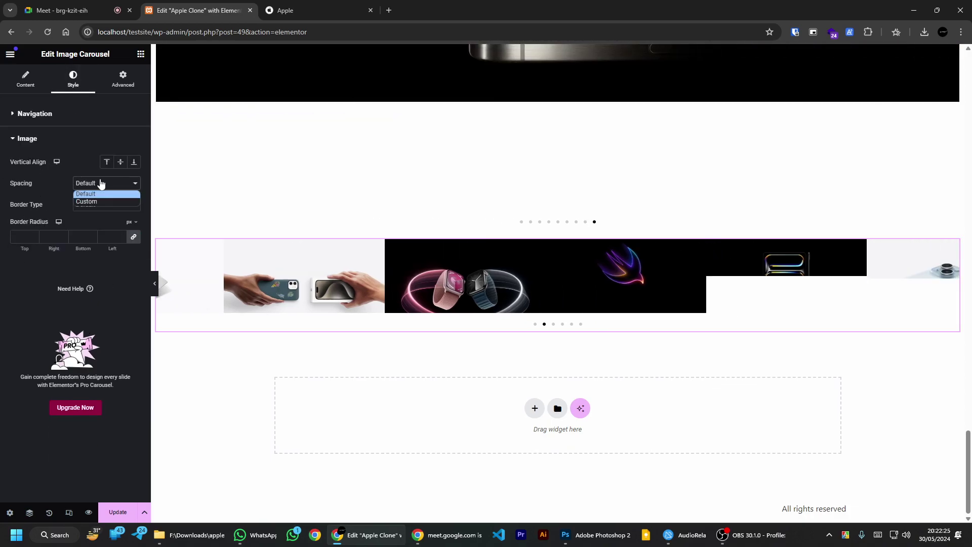
left_click(102, 200)
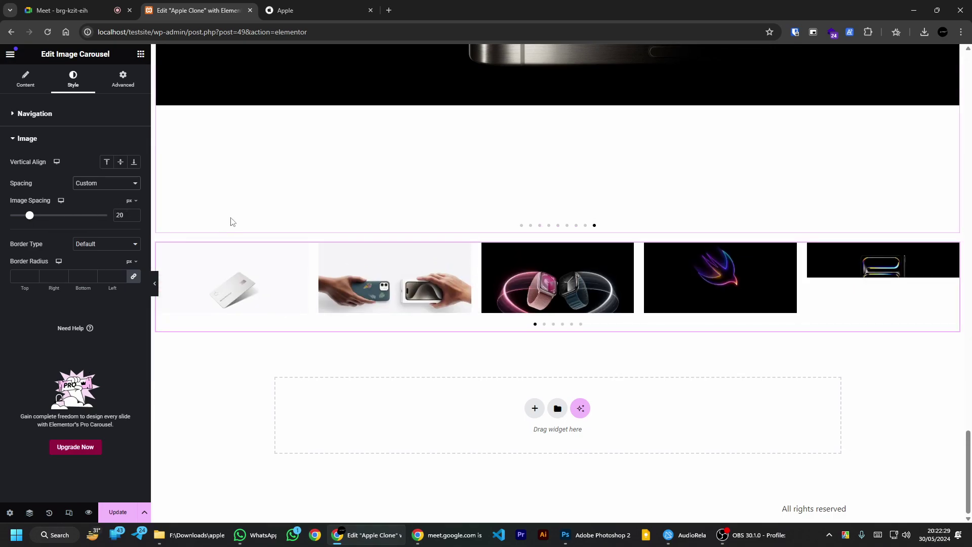
Step: Check the card strip on apple.com and set the duplicated carousel's Navigation to None
left_click(329, 10)
left_click(197, 10)
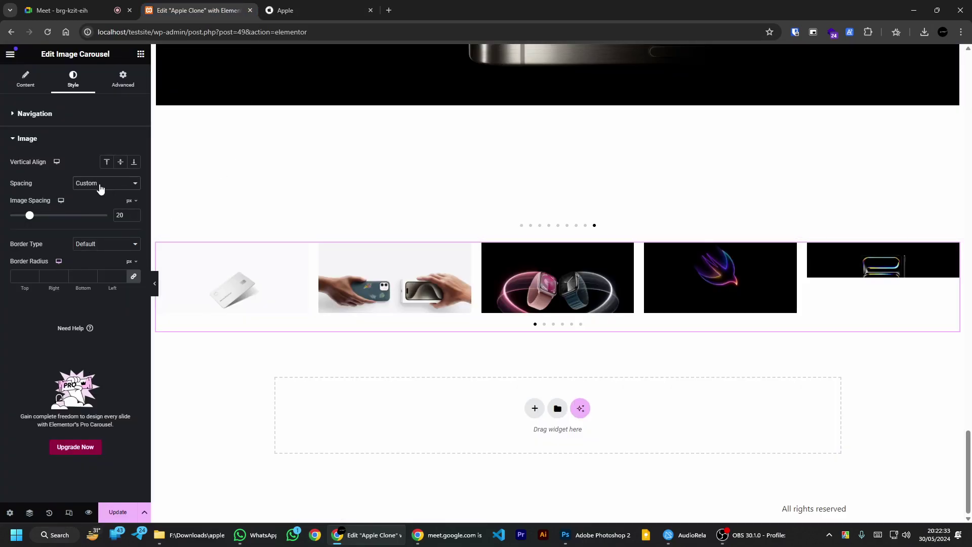
left_click(22, 80)
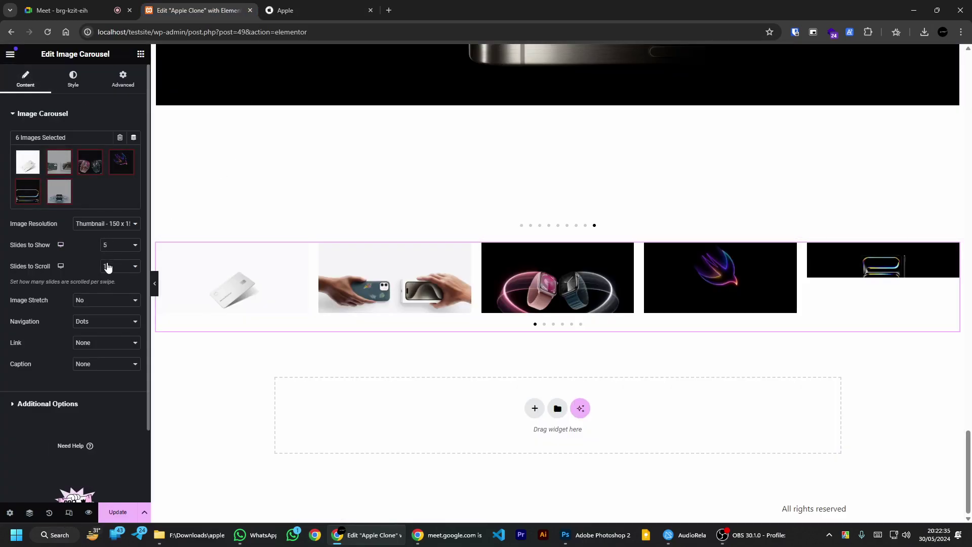
left_click(101, 300)
left_click(66, 311)
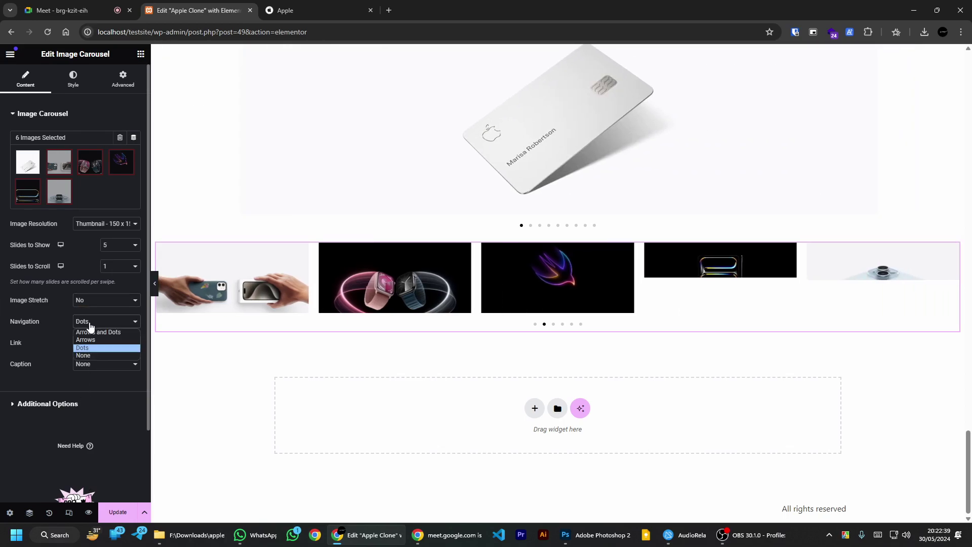
left_click(94, 354)
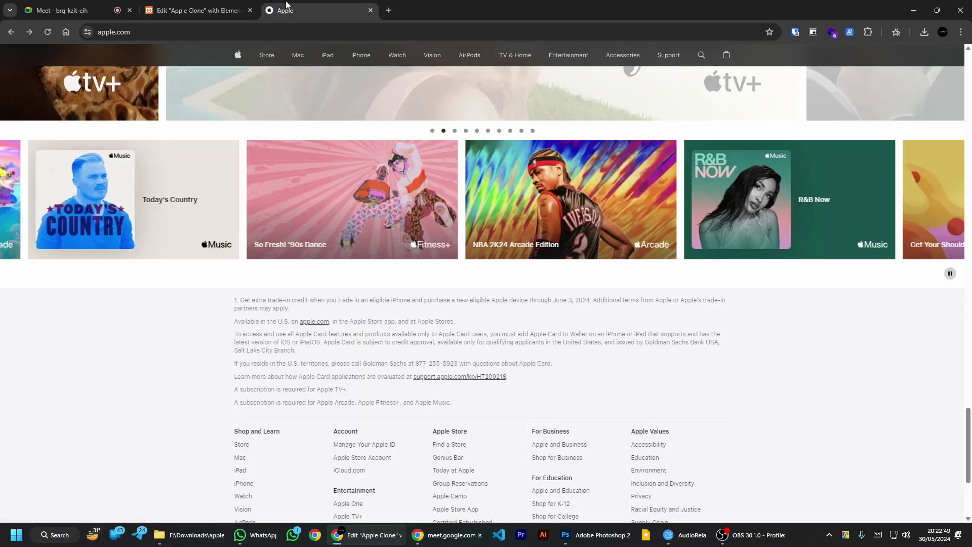
Step: Review the card strip and footer on apple.com, and look through the whole cloned page in the Elementor editor
left_click(304, 10)
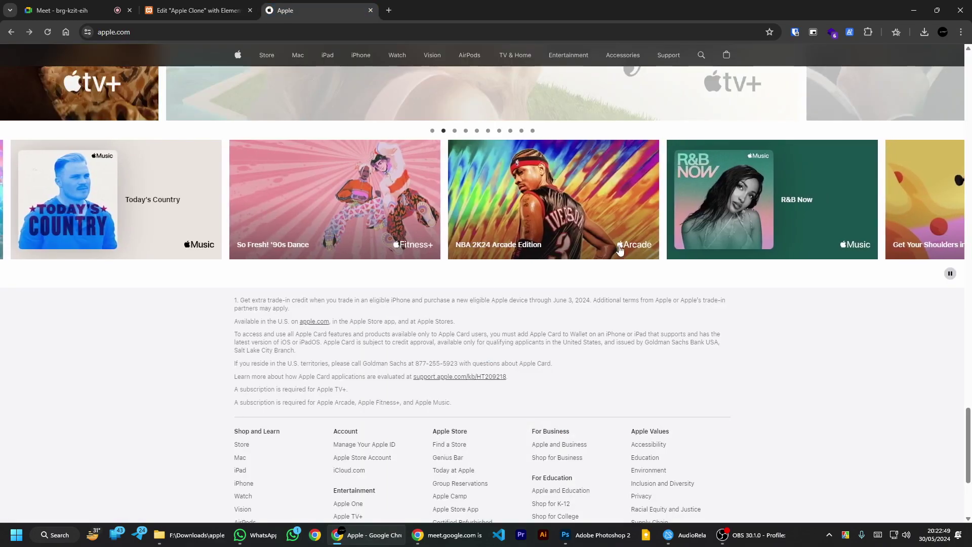
scroll(607, 250, "down", 4)
scroll(350, 275, "up", 4)
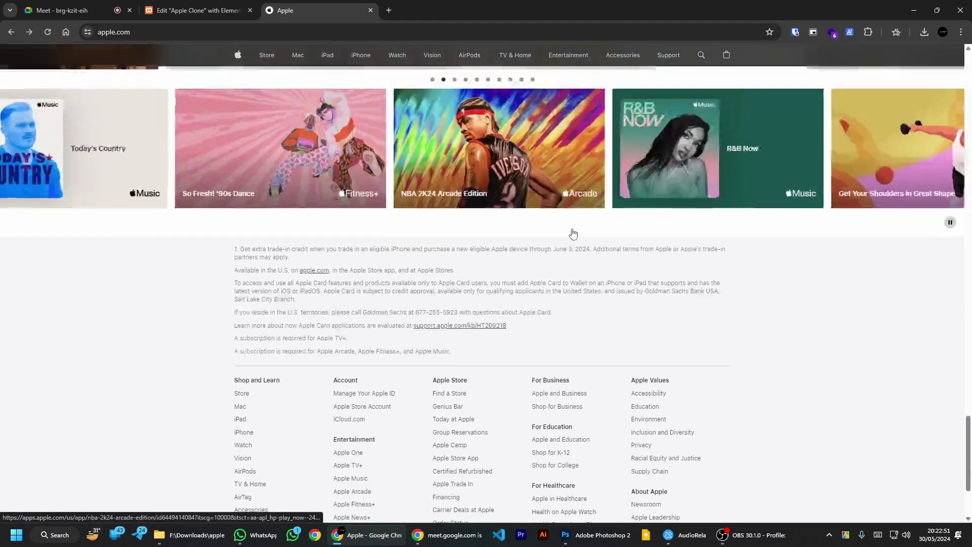
scroll(500, 247, "down", 4)
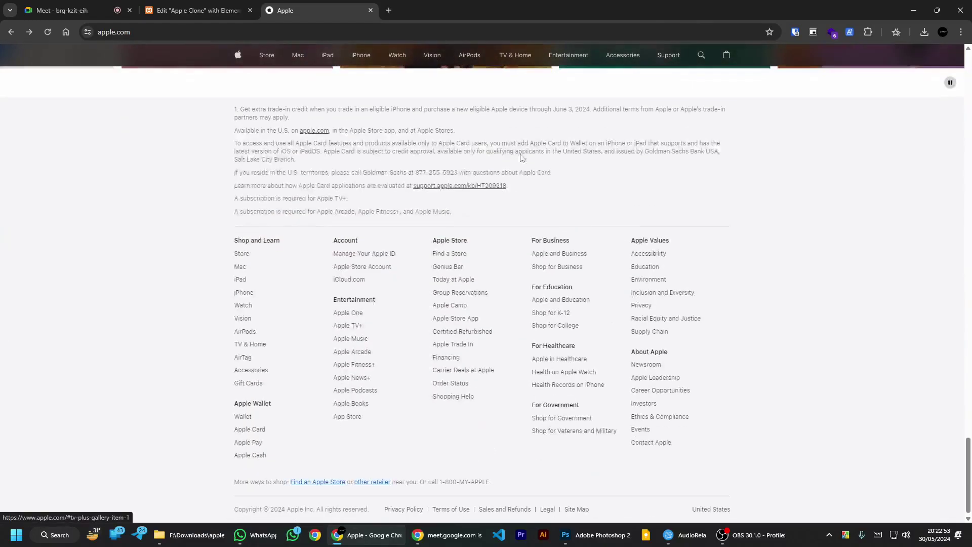
left_click(203, 10)
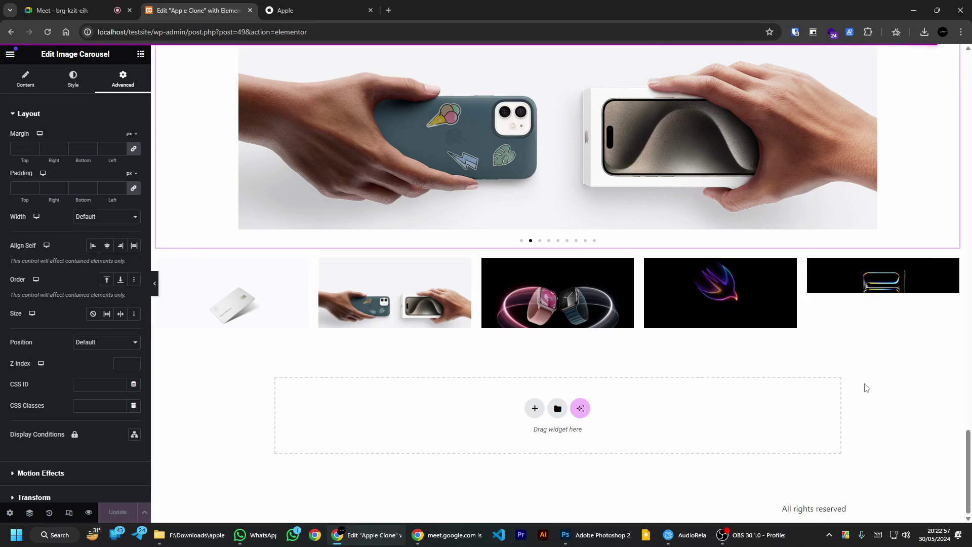
scroll(877, 404, "up", 15)
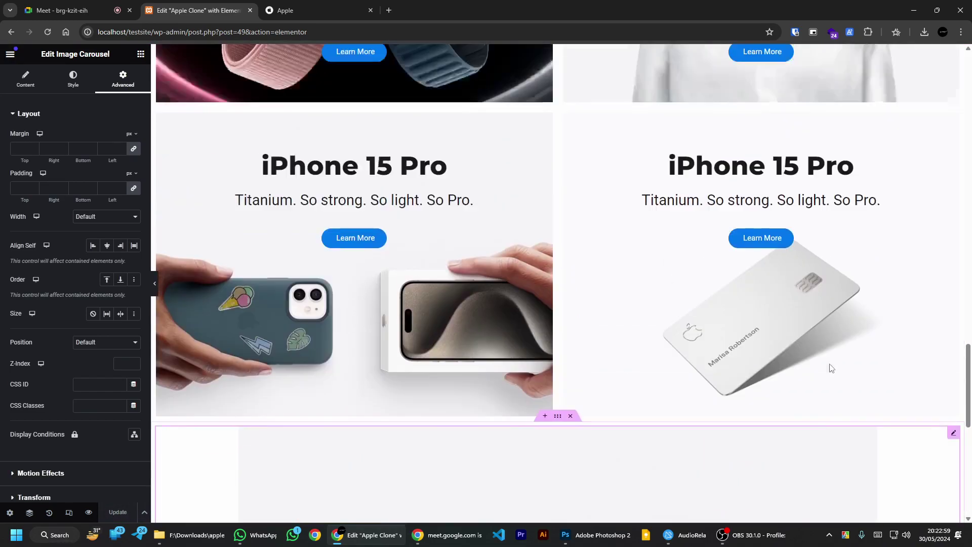
scroll(653, 235, "up", 2)
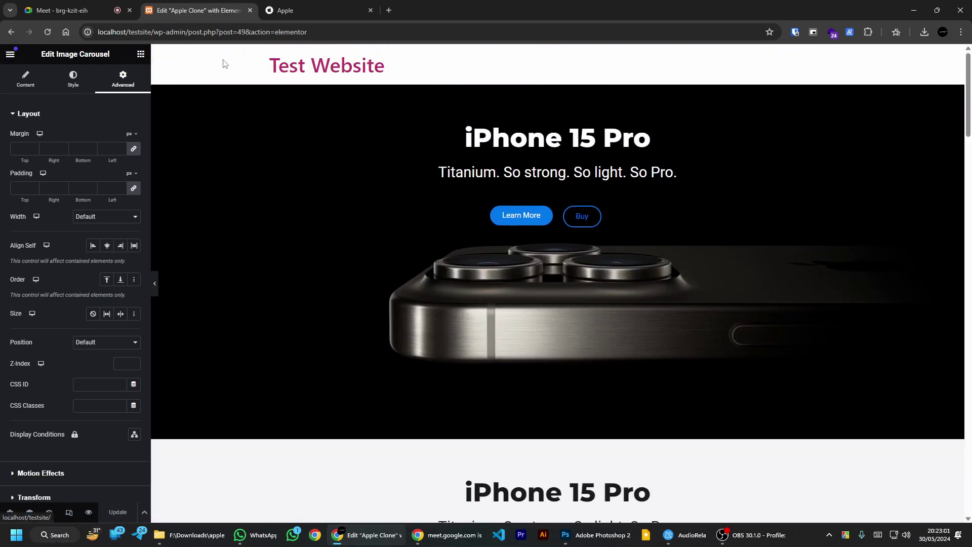
scroll(542, 311, "down", 20)
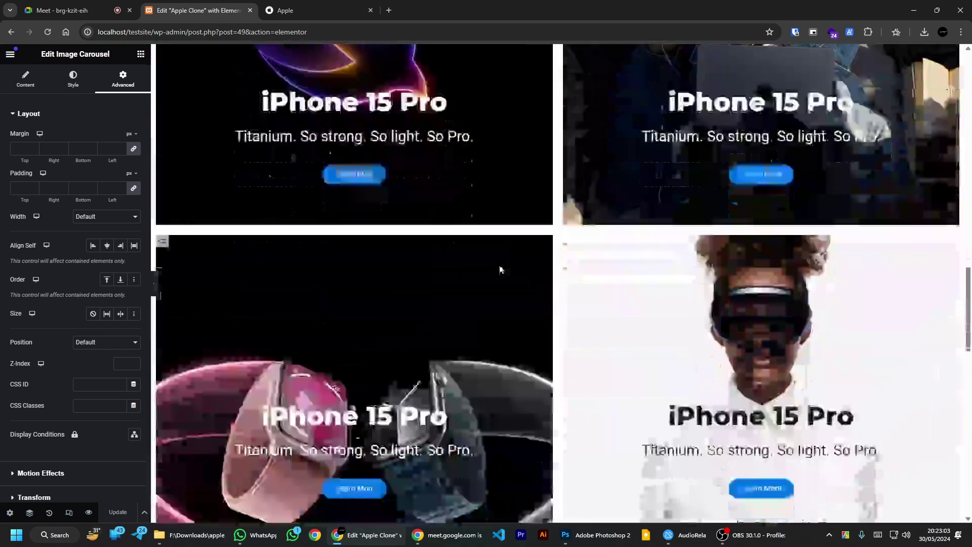
scroll(456, 304, "up", 20)
scroll(456, 250, "down", 20)
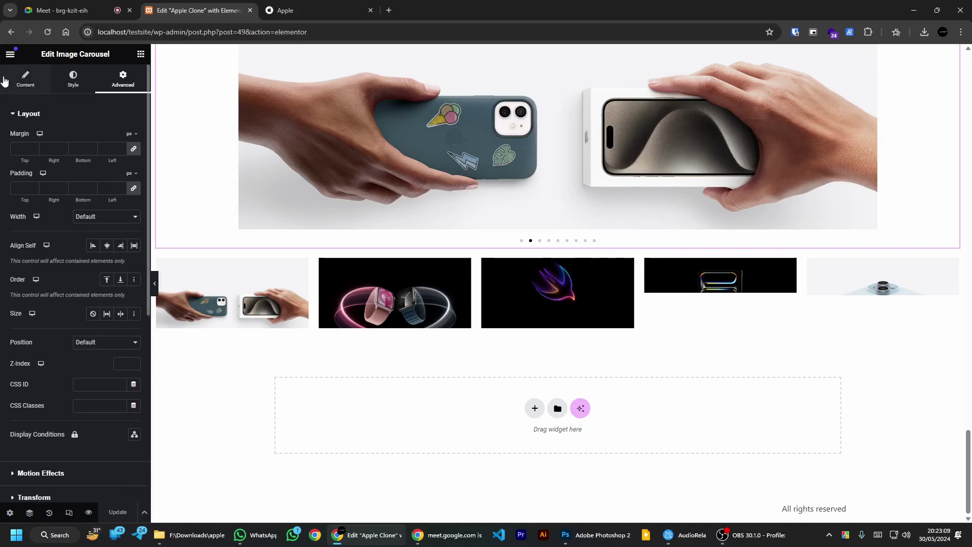
Step: View the published Apple Clone page and look through it from top to bottom
left_click(11, 54)
left_click(51, 267)
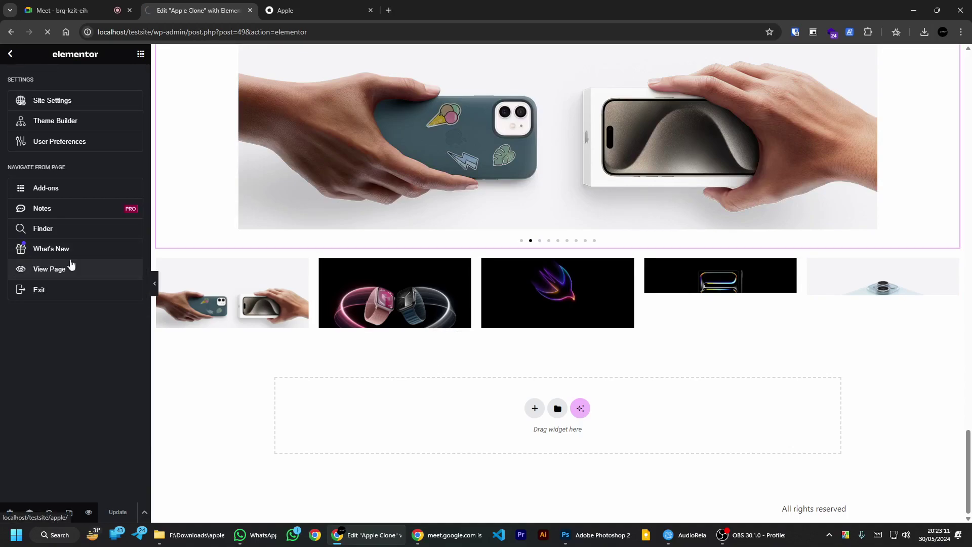
scroll(642, 113, "down", 8)
scroll(662, 114, "up", 8)
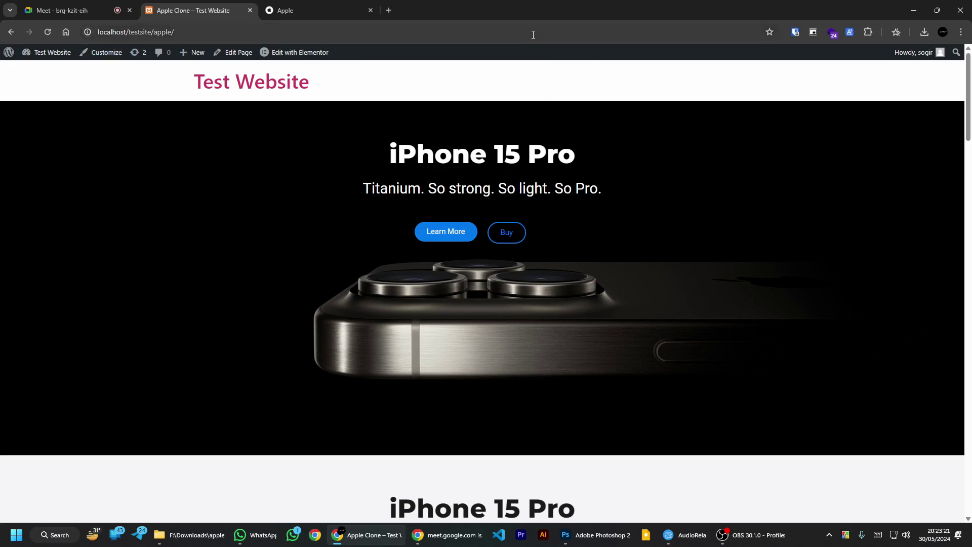
Step: Inspect the published page with the browser's developer tools and show it in the responsive device view
right_click(583, 117)
left_click(626, 384)
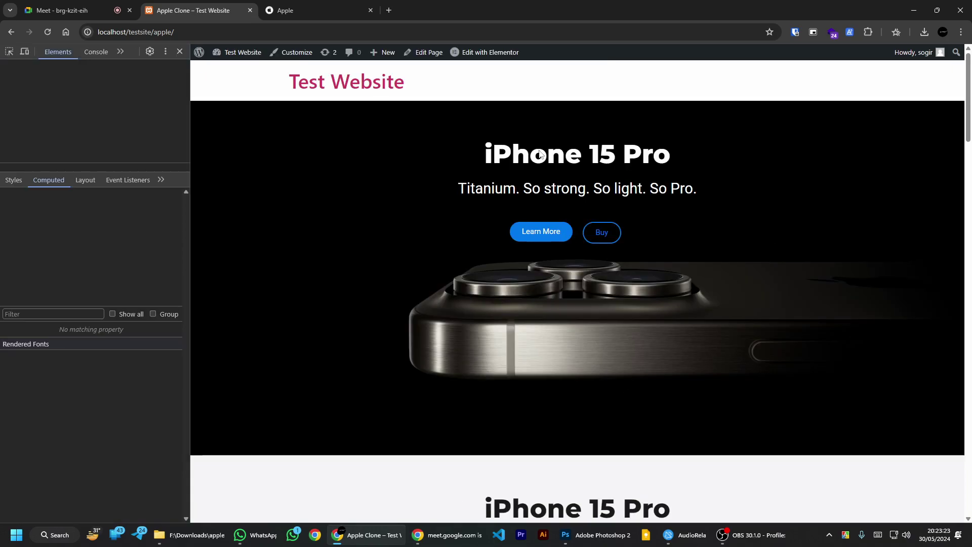
left_click(25, 51)
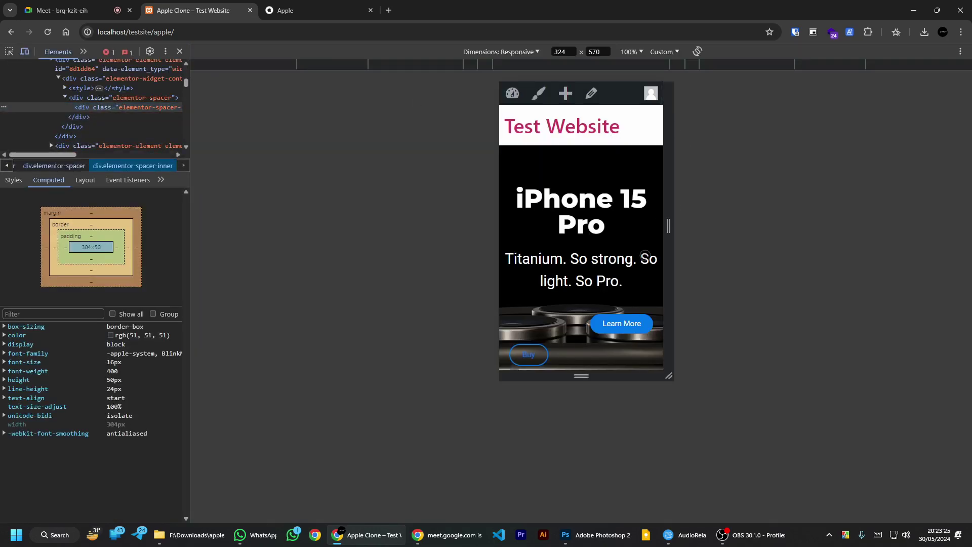
Step: Set the responsive view to 425 by 718 pixels and check the published page's mobile layout from the hero sections down to the footer
left_click_drag(584, 377, 583, 451)
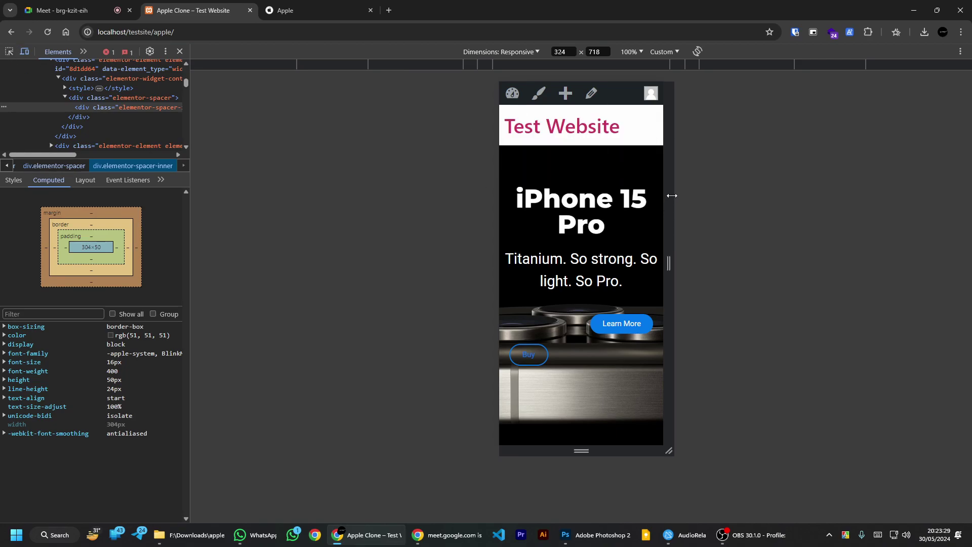
left_click(690, 65)
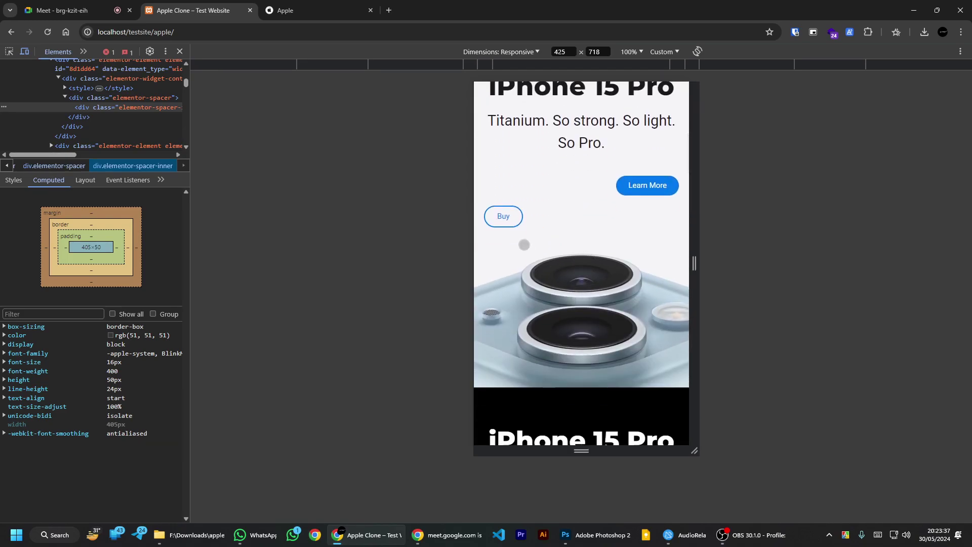
scroll(589, 262, "down", 5)
scroll(589, 284, "up", 8)
scroll(595, 253, "down", 4)
scroll(604, 235, "up", 2)
scroll(599, 334, "down", 6)
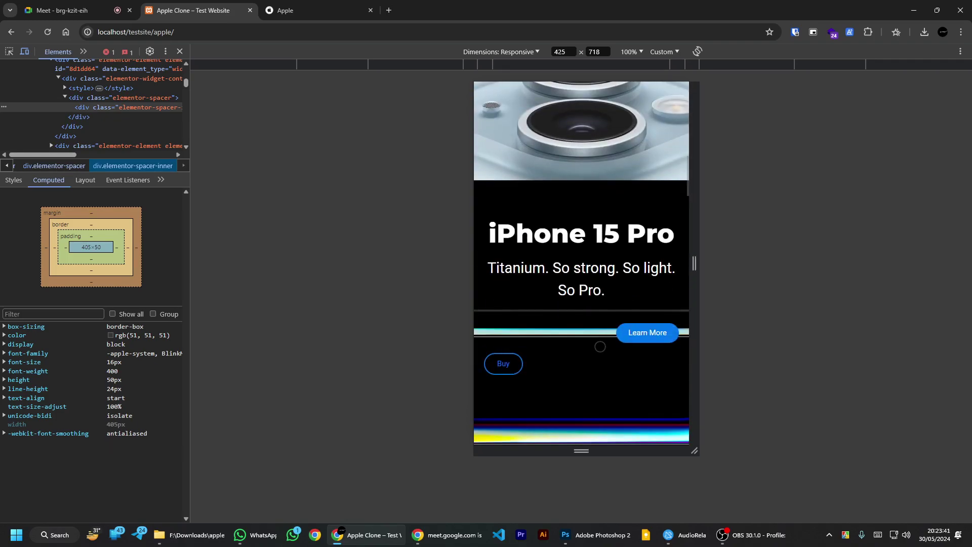
scroll(595, 330, "down", 9)
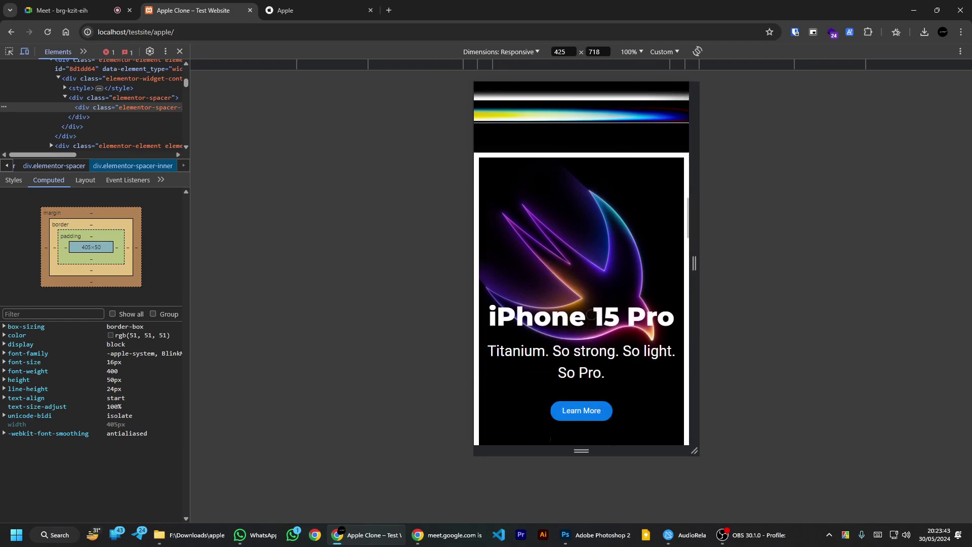
scroll(588, 316, "down", 10)
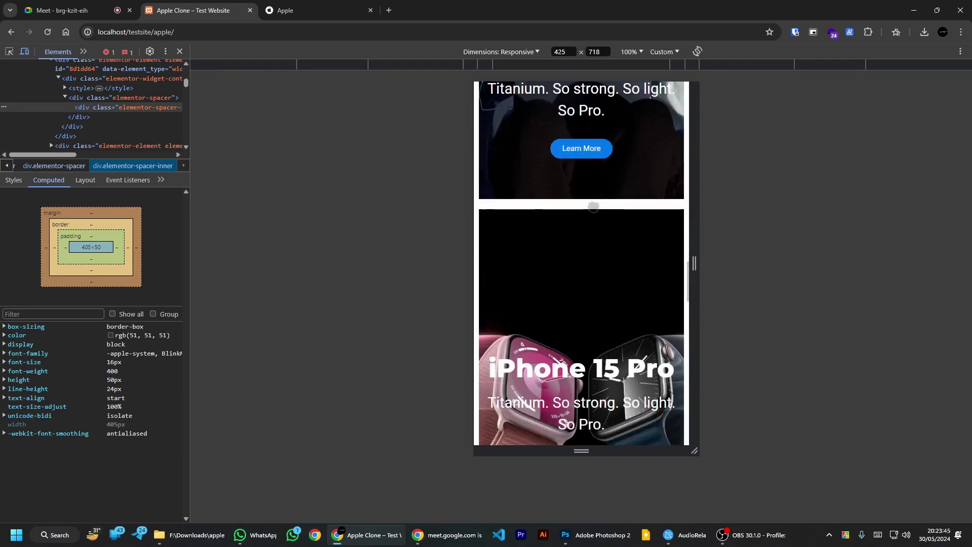
scroll(588, 278, "up", 3)
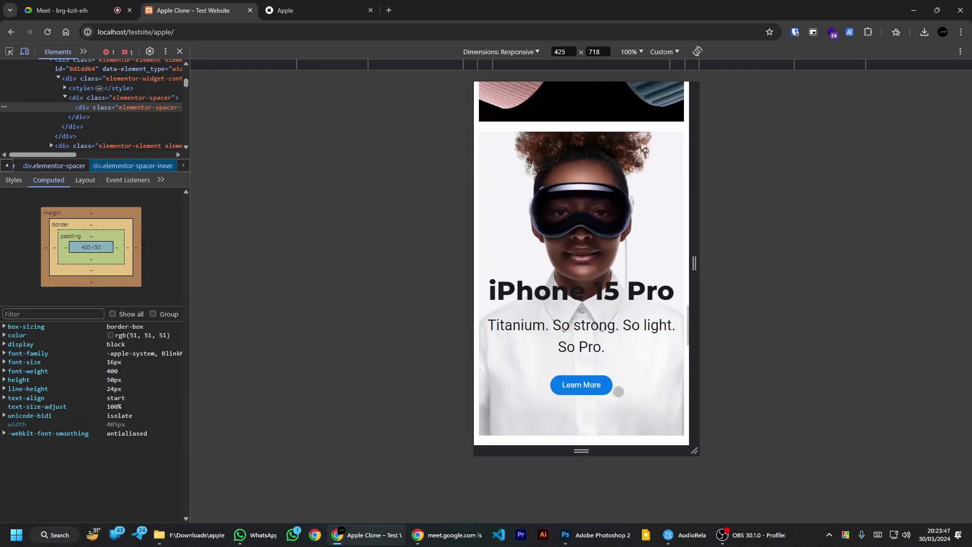
scroll(626, 362, "down", 4)
scroll(578, 326, "down", 12)
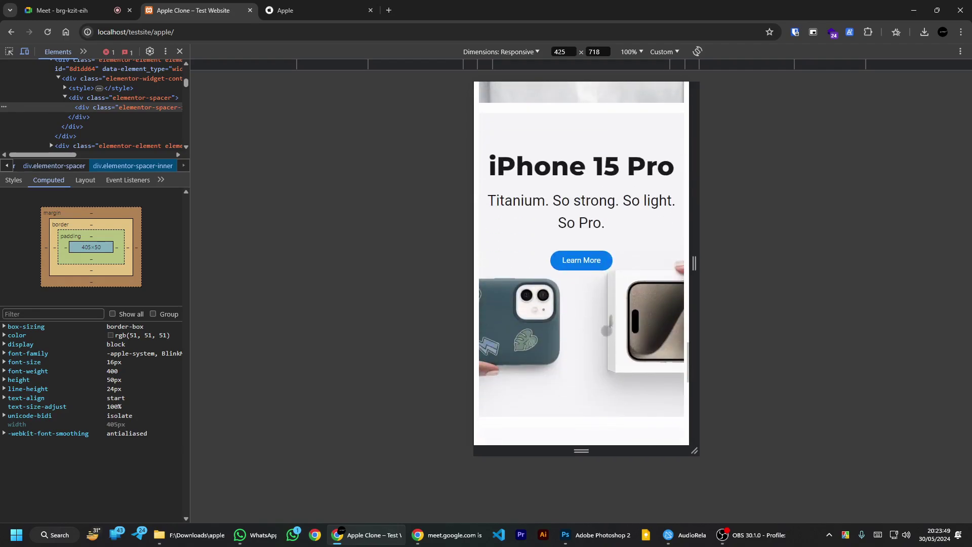
scroll(601, 348, "up", 1)
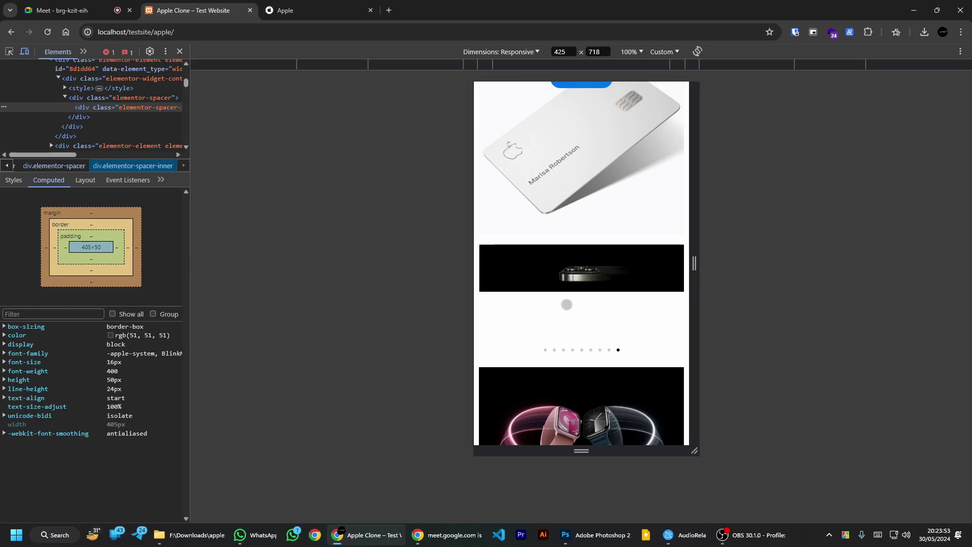
scroll(597, 304, "down", 1)
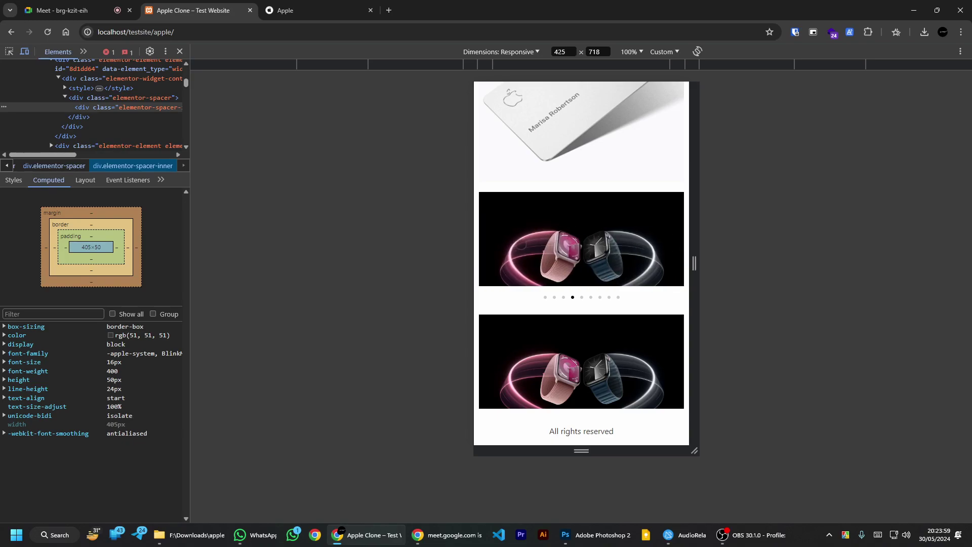
Step: Close the developer tools and open the Apple Clone page in the Elementor editor
left_click(180, 51)
left_click(294, 53)
scroll(533, 280, "down", 4)
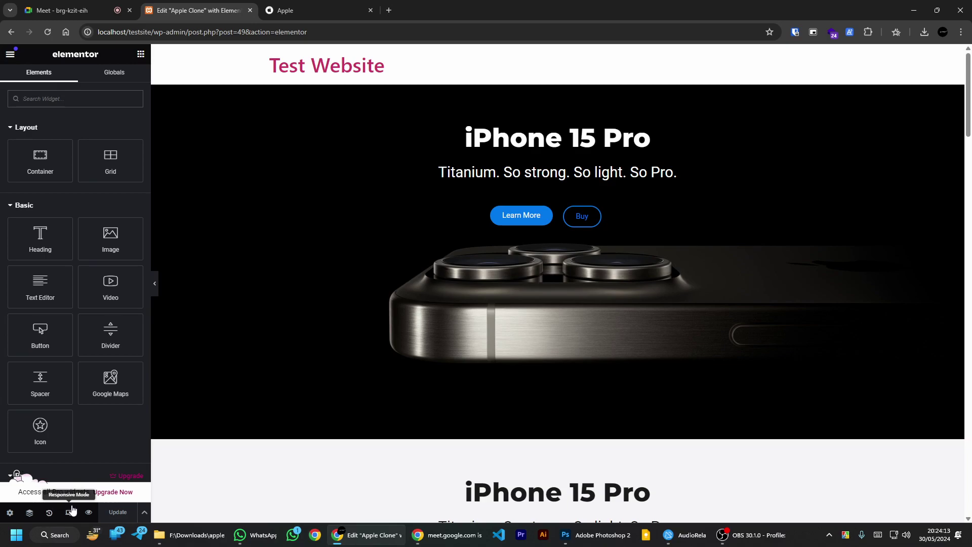
left_click(693, 539)
left_click(692, 538)
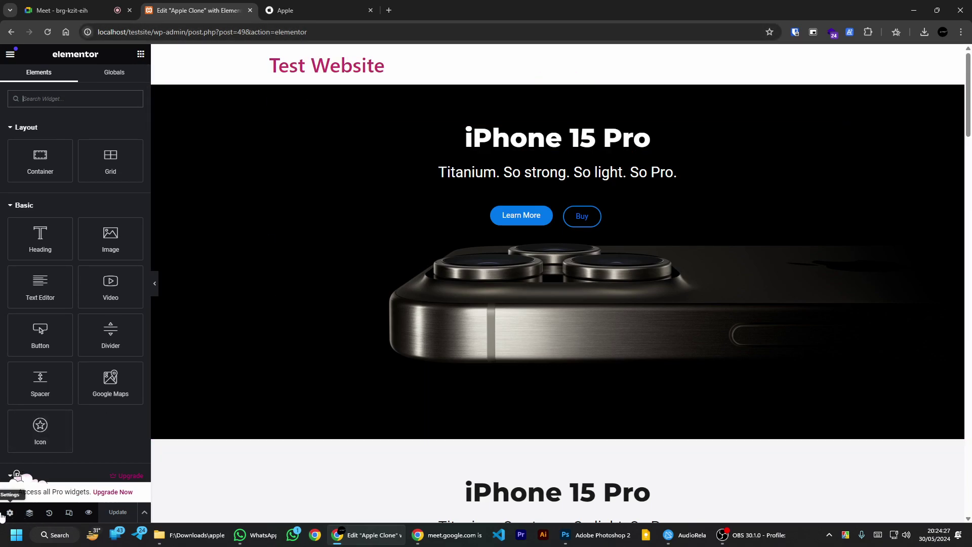
Step: Turn on Elementor's responsive mode, compare the tablet and mobile portrait previews, and look through the page in the desktop preview
left_click(69, 514)
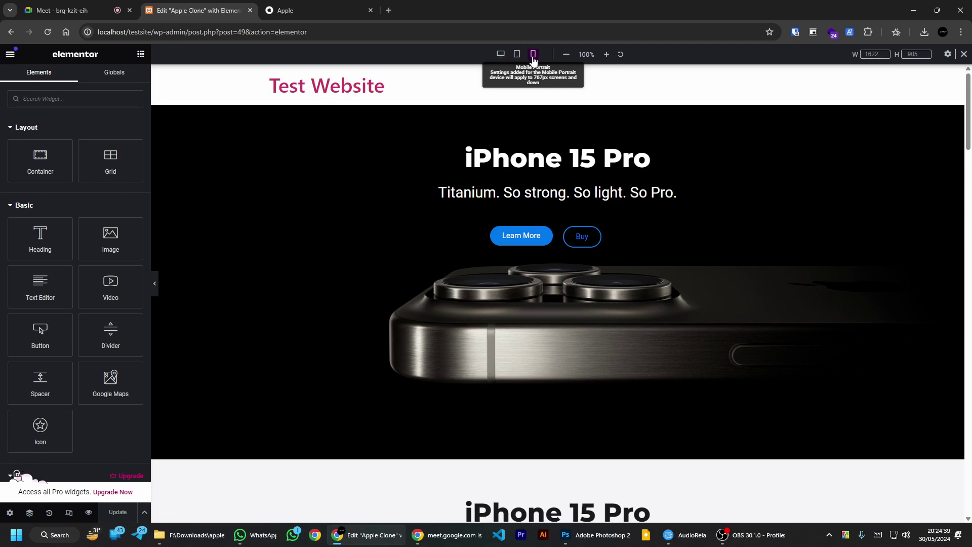
left_click(516, 57)
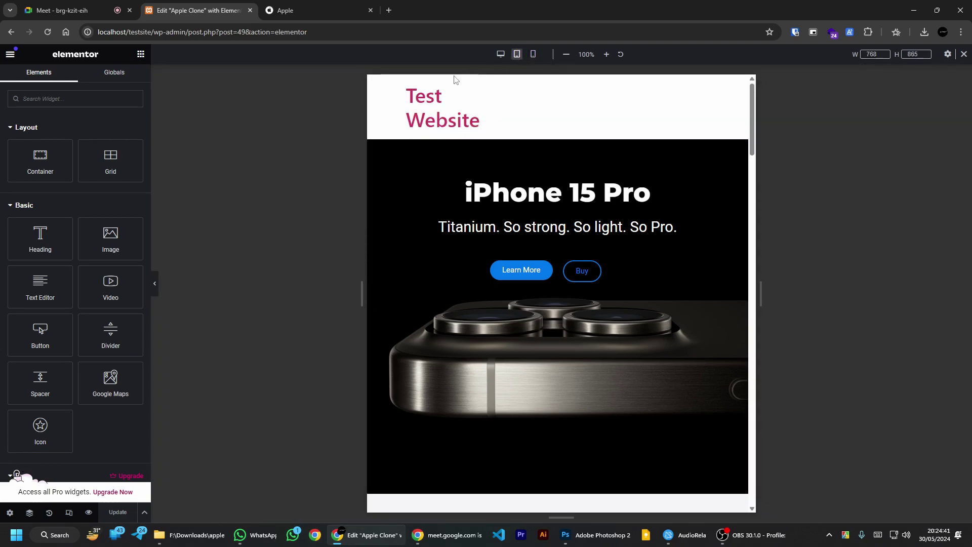
left_click(534, 54)
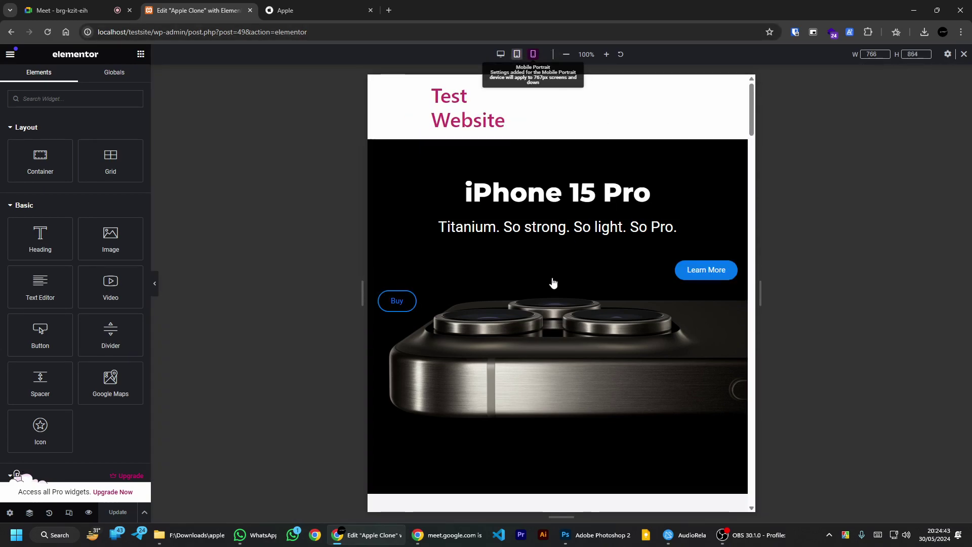
left_click(500, 55)
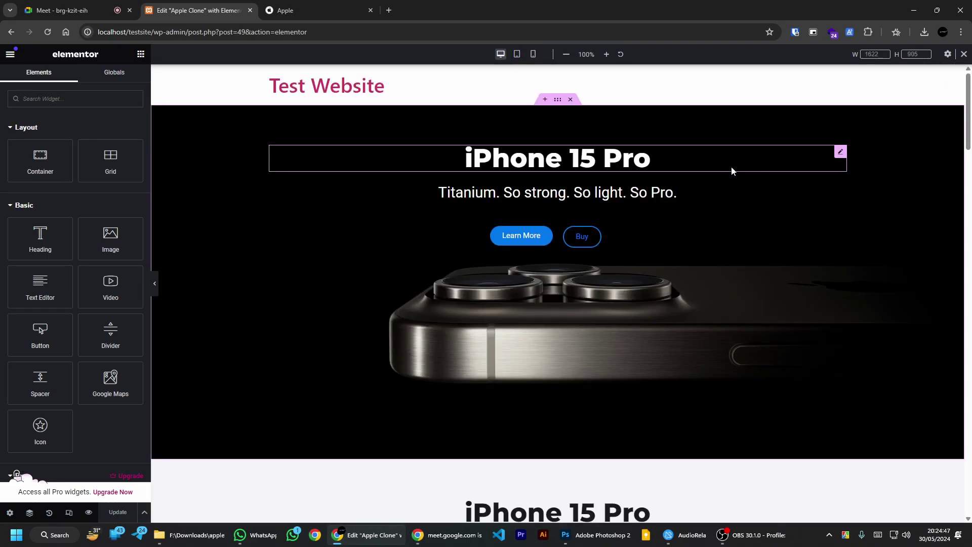
scroll(691, 189, "down", 7)
scroll(693, 188, "down", 12)
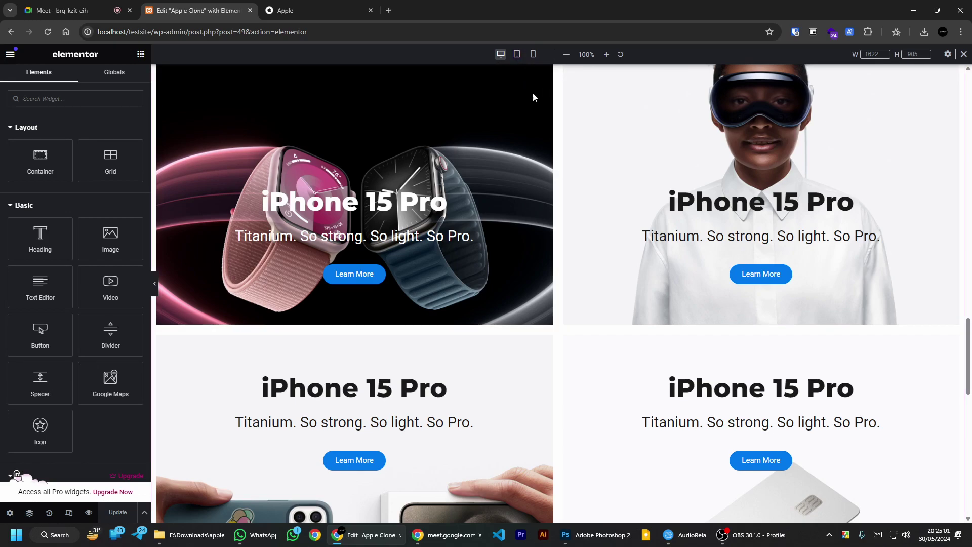
Step: Show the tablet preview and check how the hero sections, two-column cards and carousels lay out
left_click(516, 55)
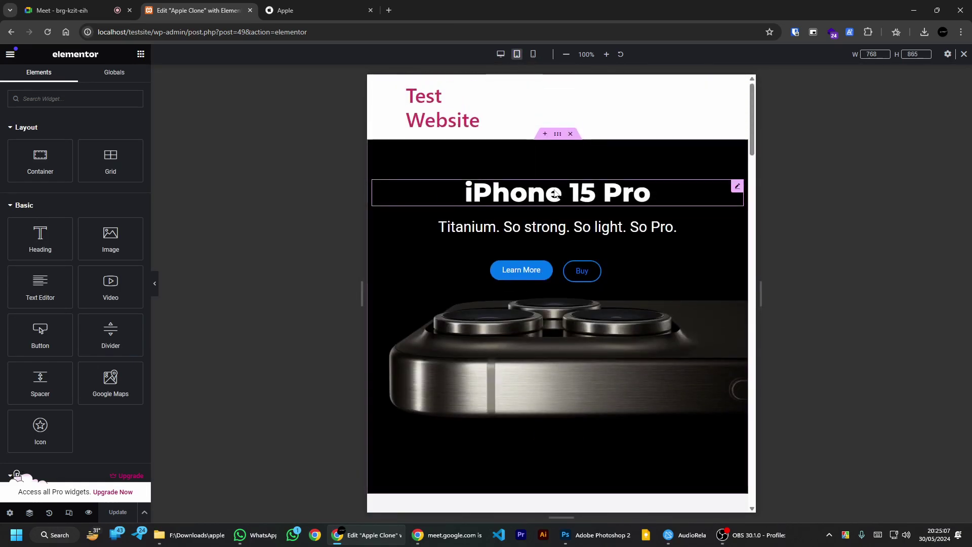
scroll(573, 115, "down", 15)
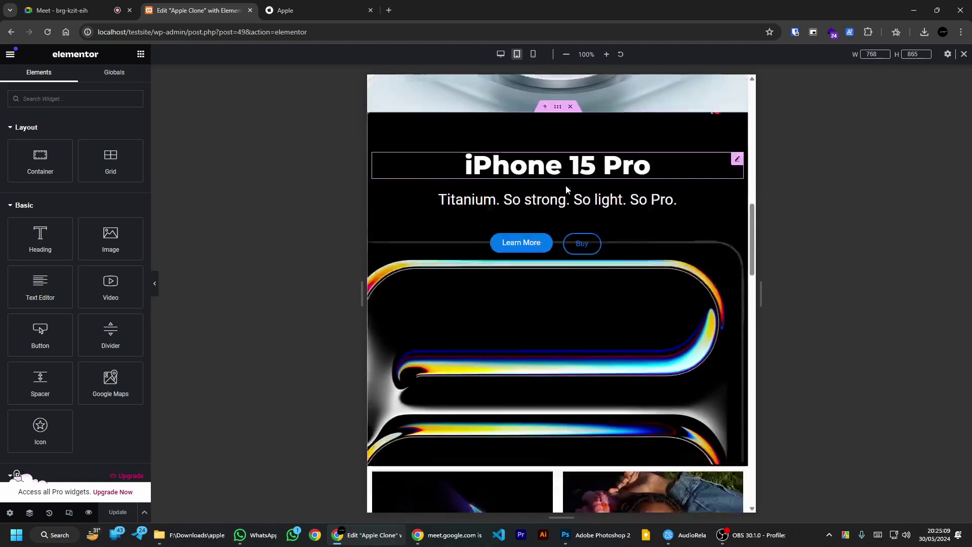
scroll(568, 196, "down", 12)
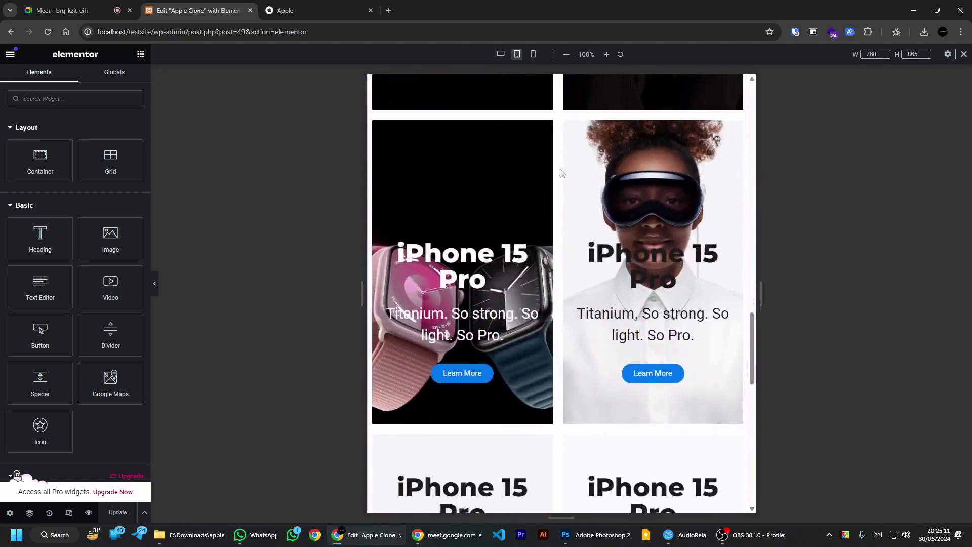
scroll(560, 173, "down", 10)
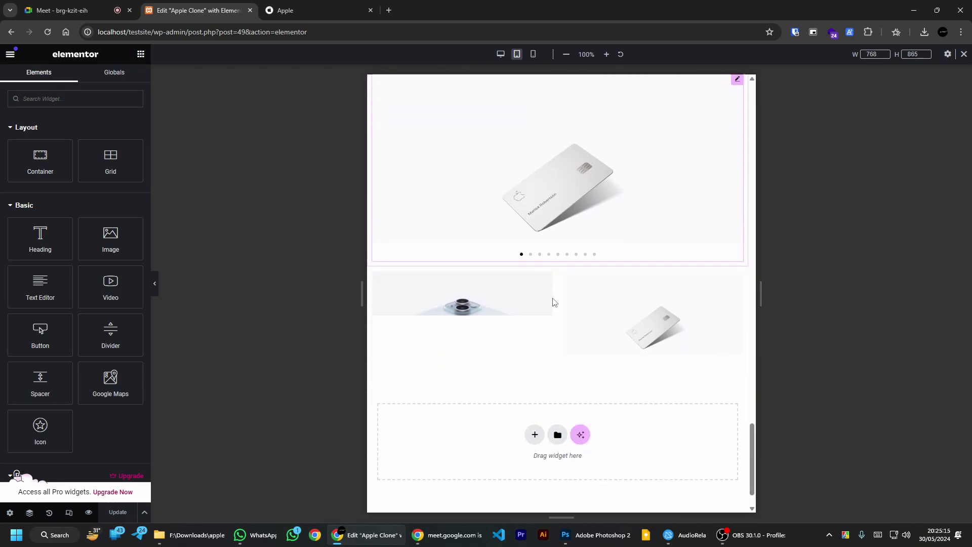
scroll(561, 273, "up", 10)
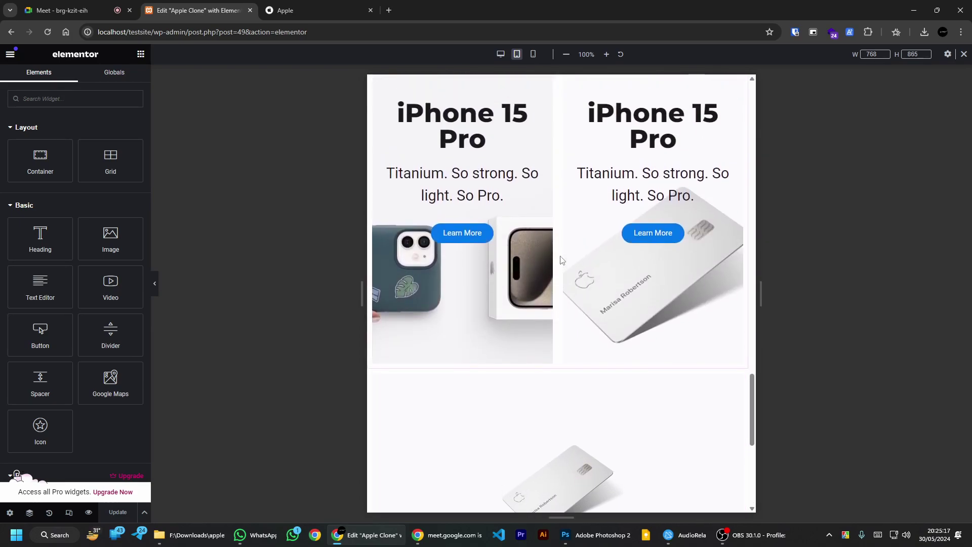
scroll(561, 259, "up", 1)
scroll(560, 258, "up", 7)
scroll(559, 257, "up", 15)
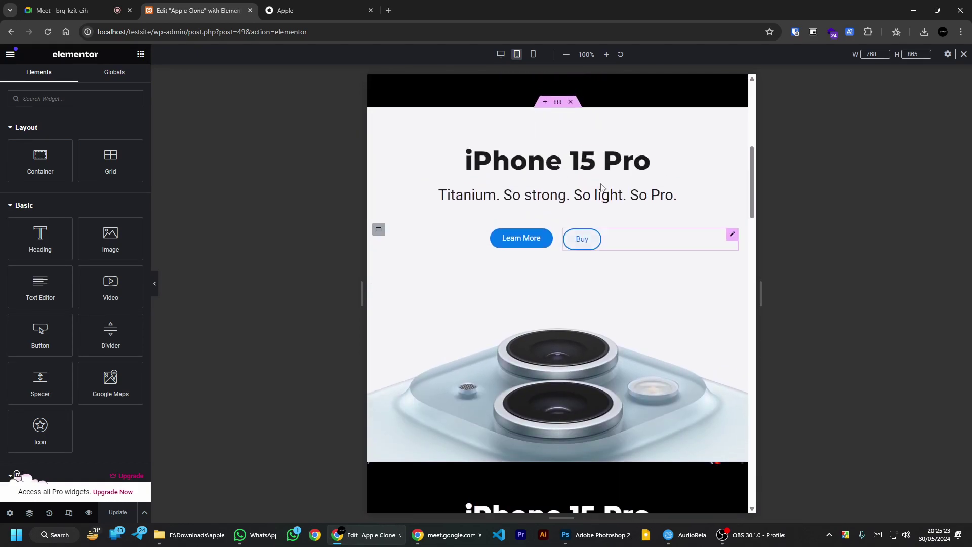
scroll(455, 365, "up", 4)
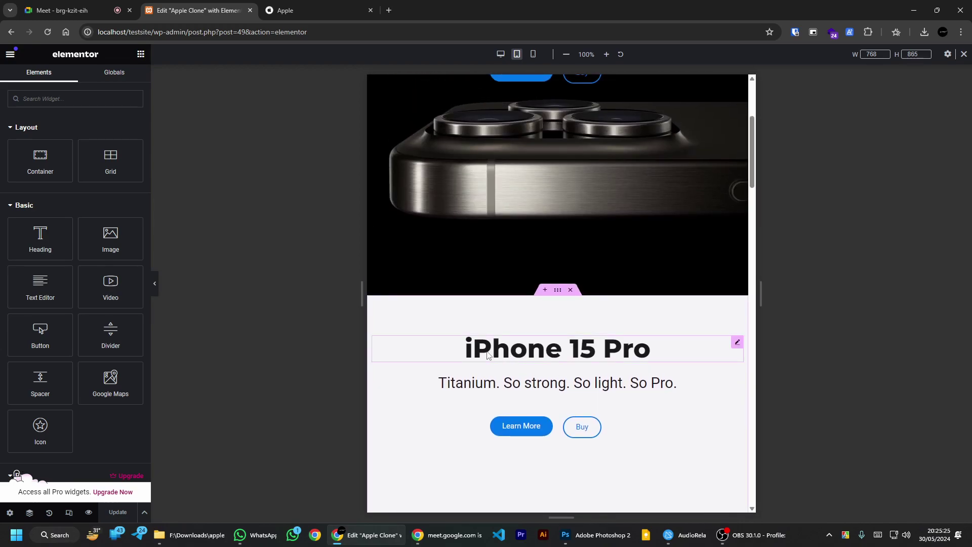
scroll(487, 355, "down", 10)
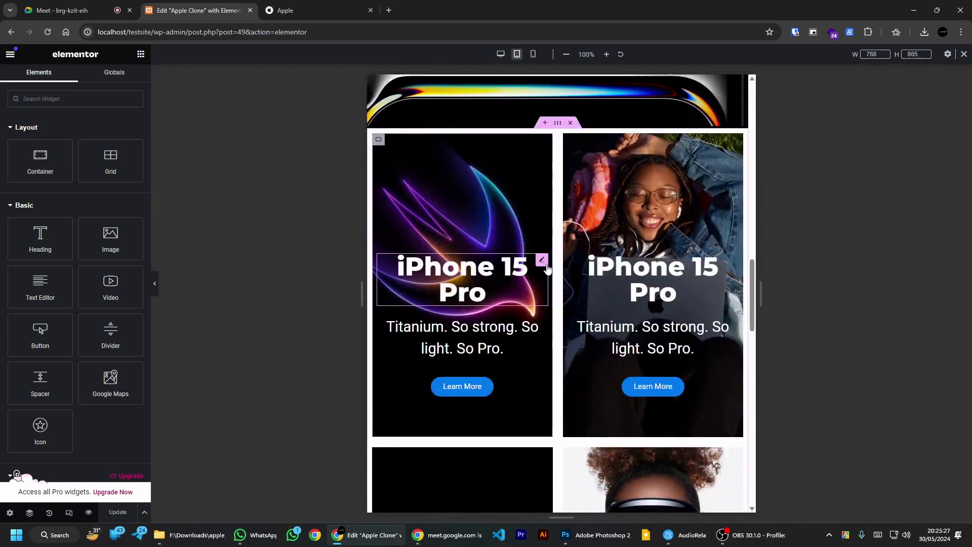
left_click(76, 10)
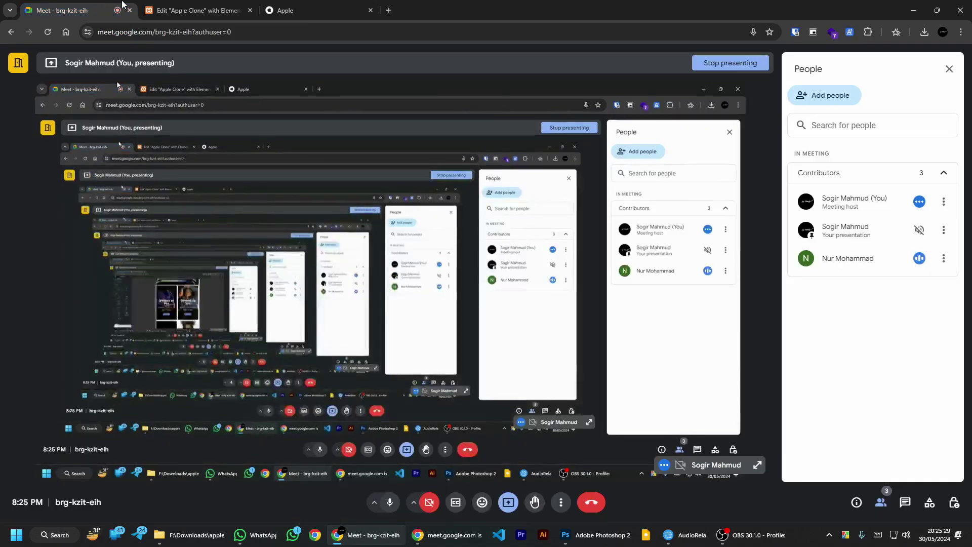
left_click(207, 6)
left_click(76, 11)
left_click(197, 10)
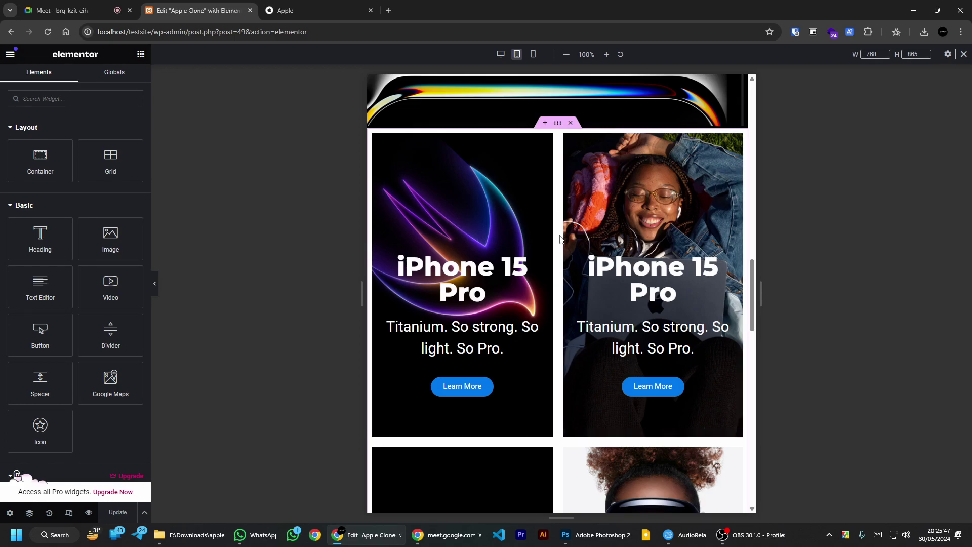
Step: Set the tablet font size of the heading on the card with the green phone case to 45 px
scroll(560, 238, "up", 5)
scroll(559, 238, "up", 2)
scroll(559, 237, "down", 7)
scroll(560, 231, "down", 20)
scroll(559, 222, "up", 12)
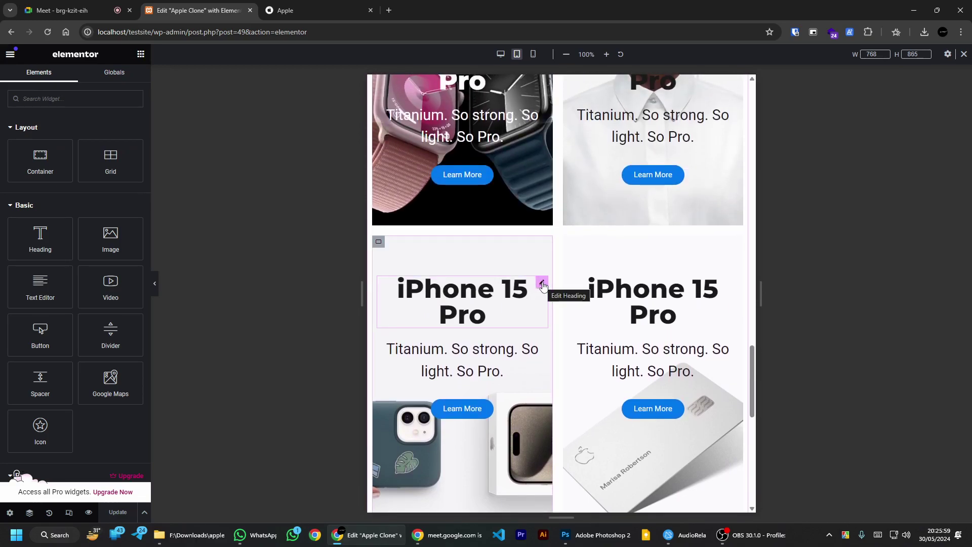
left_click(542, 284)
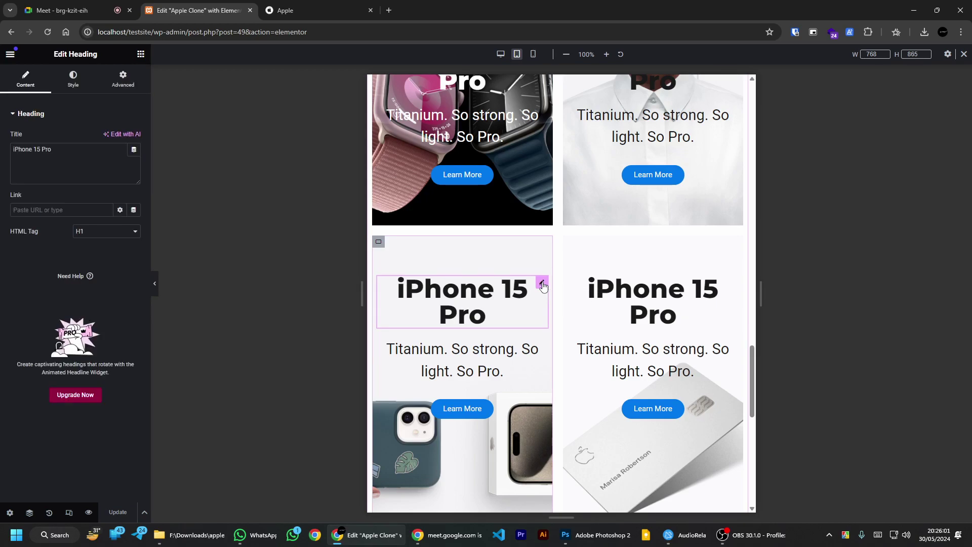
left_click(72, 85)
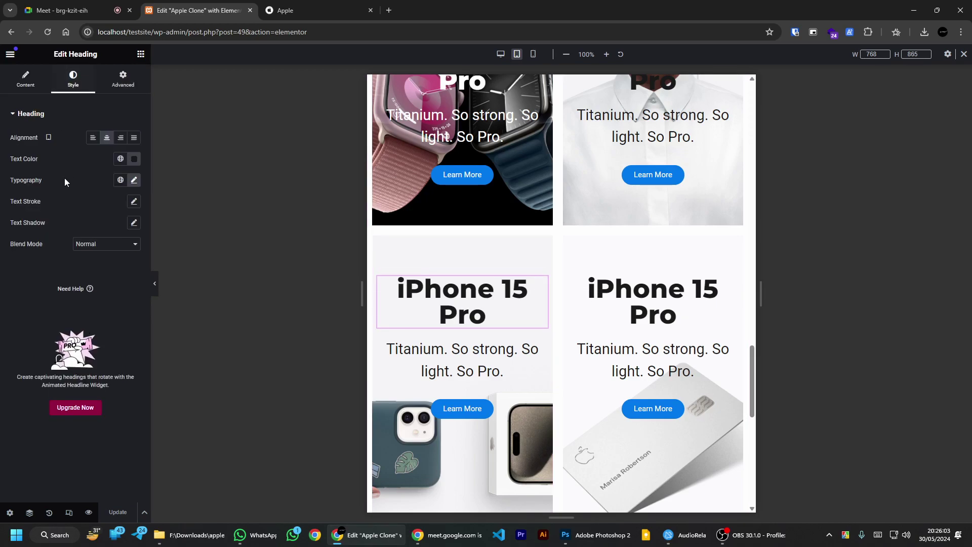
left_click(134, 180)
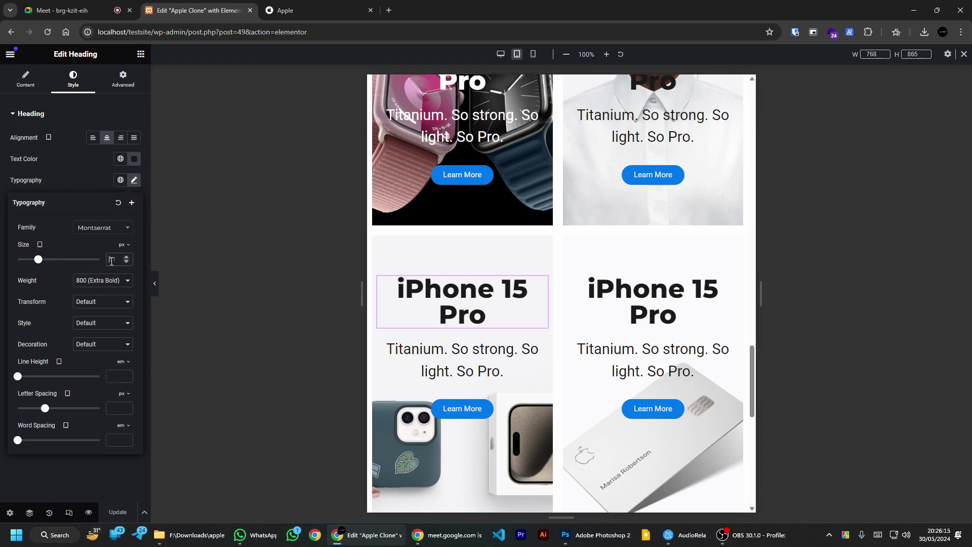
type("45")
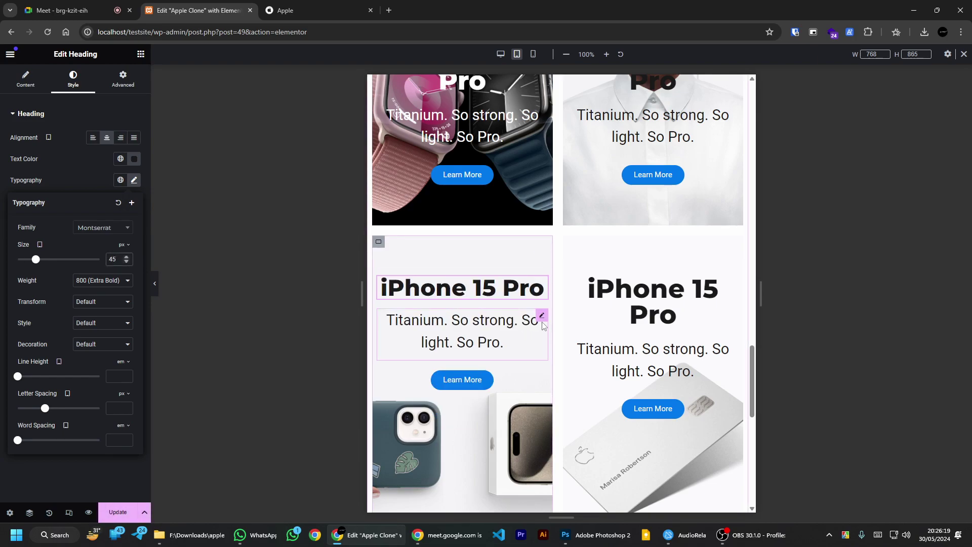
Step: Set the tablet font size of the text under the heading on the green phone case card to 24 px
left_click(541, 317)
left_click(73, 81)
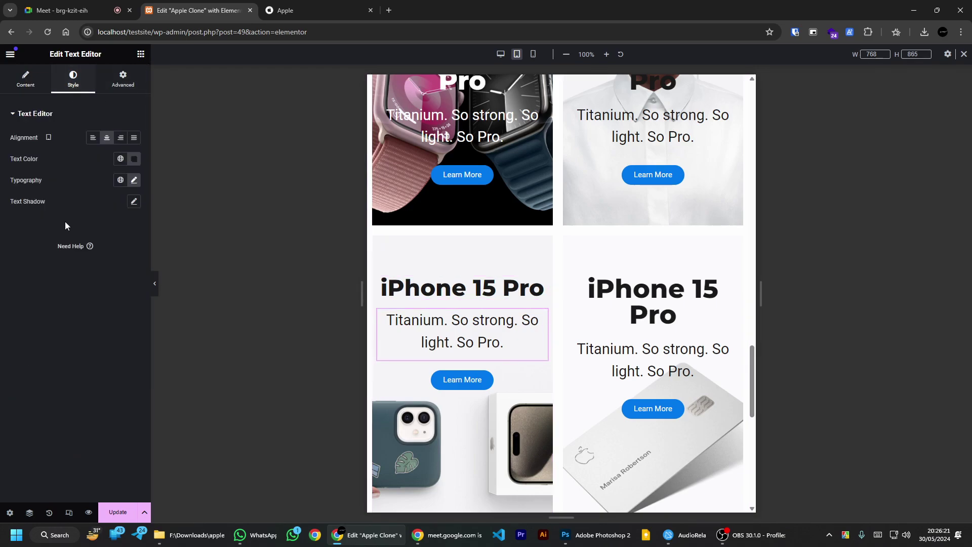
left_click(135, 182)
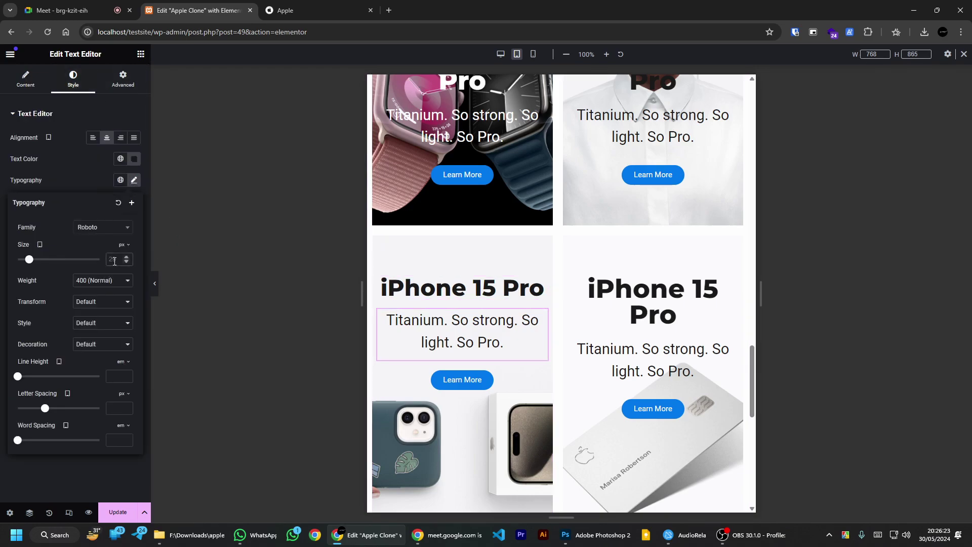
type("24")
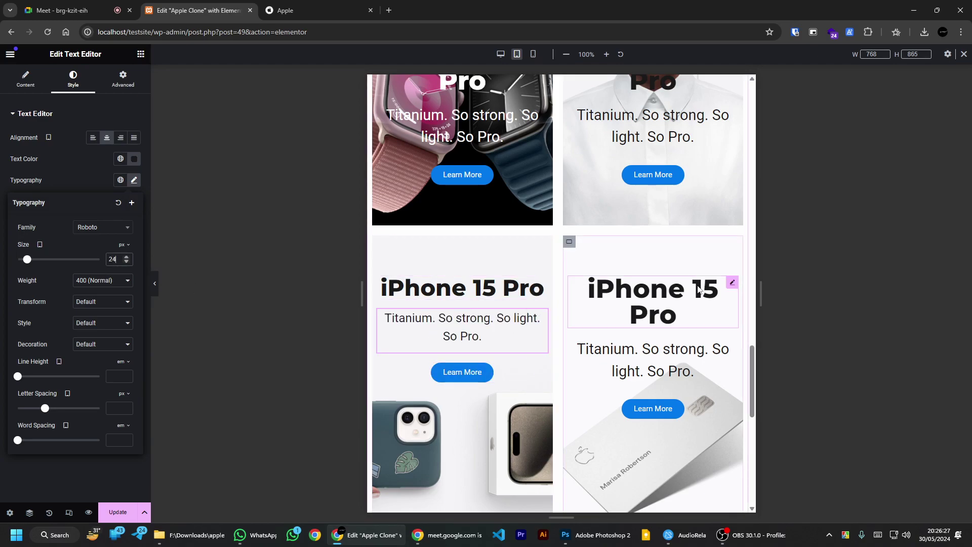
Step: Copy the phone case card's heading style onto the heading of the credit card card beside it
right_click(539, 284)
left_click(582, 321)
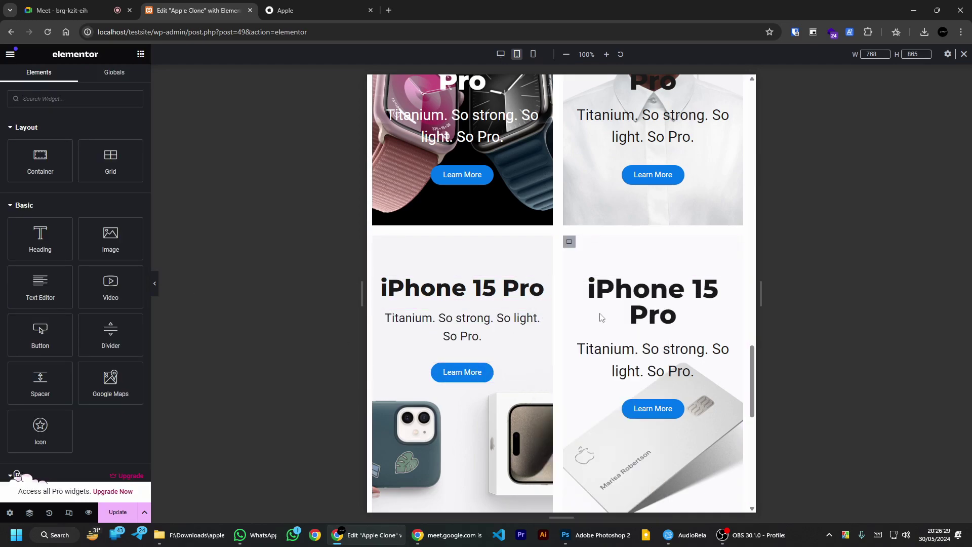
right_click(653, 285)
left_click(683, 357)
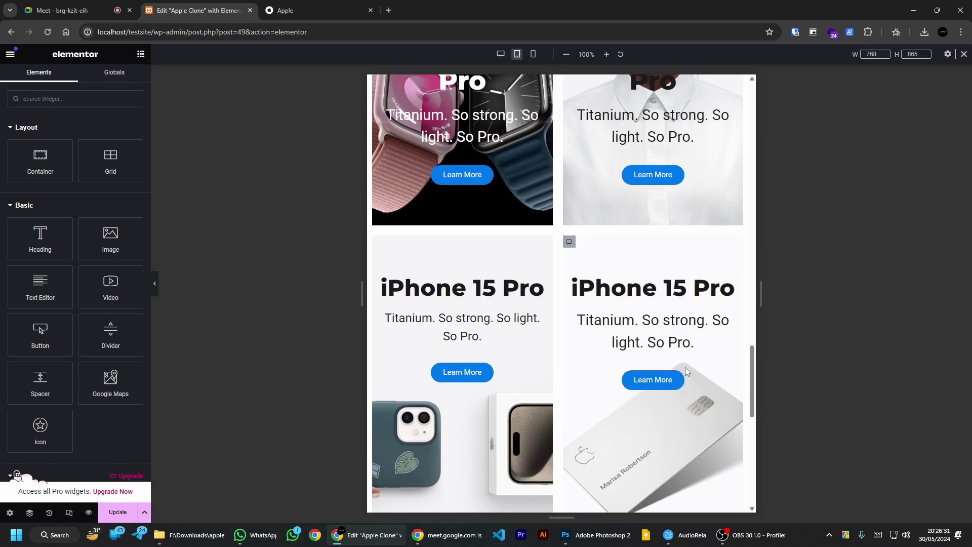
Step: Apply the phone case card's description text style to the descriptions on the credit card and VR headset cards
right_click(485, 329)
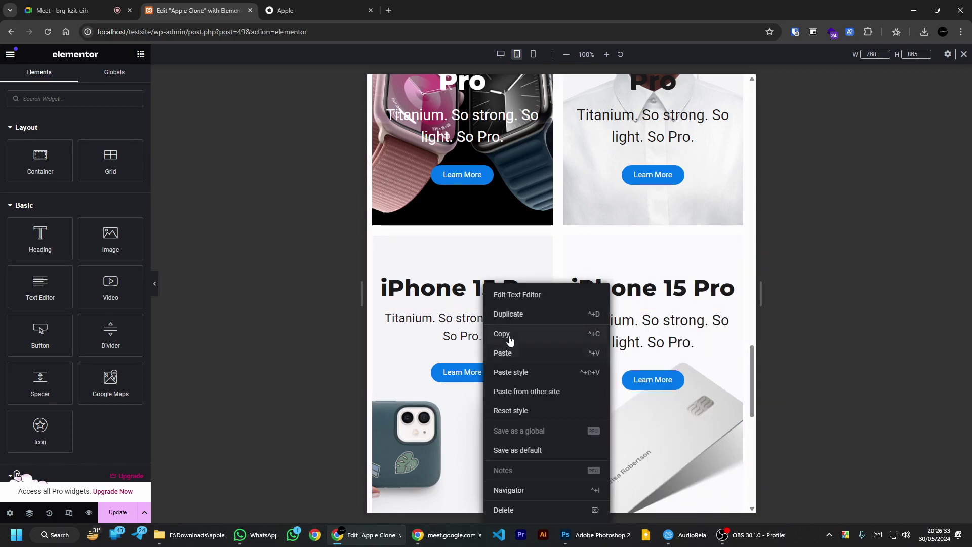
left_click(512, 357)
right_click(628, 335)
left_click(652, 375)
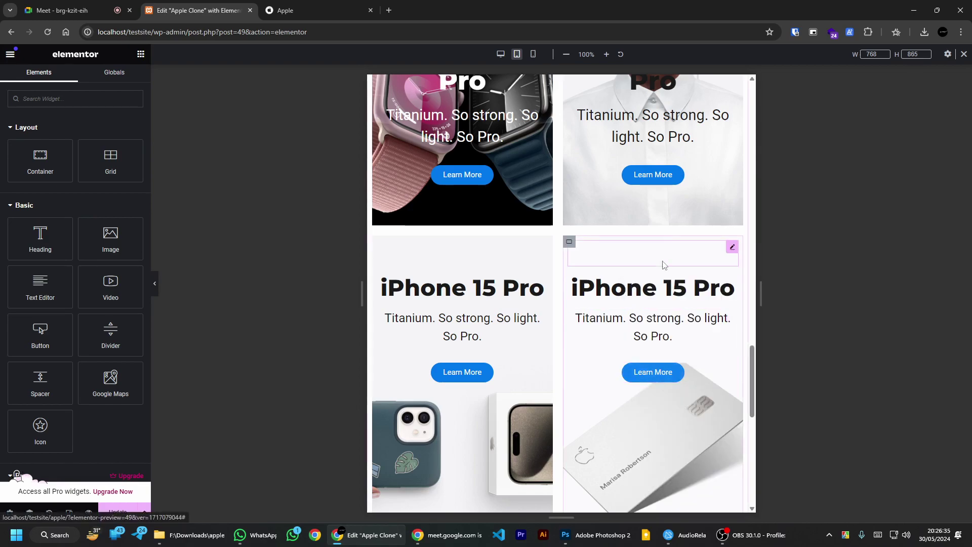
scroll(655, 296, "up", 4)
right_click(655, 297)
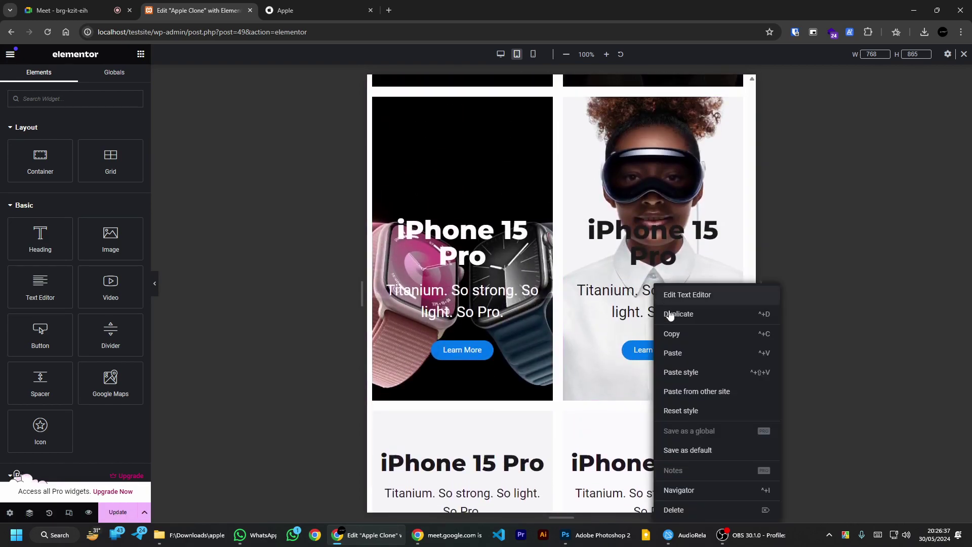
left_click(736, 372)
Step: Try to paste the copied text style onto the watch card's description, and undo it
right_click(480, 299)
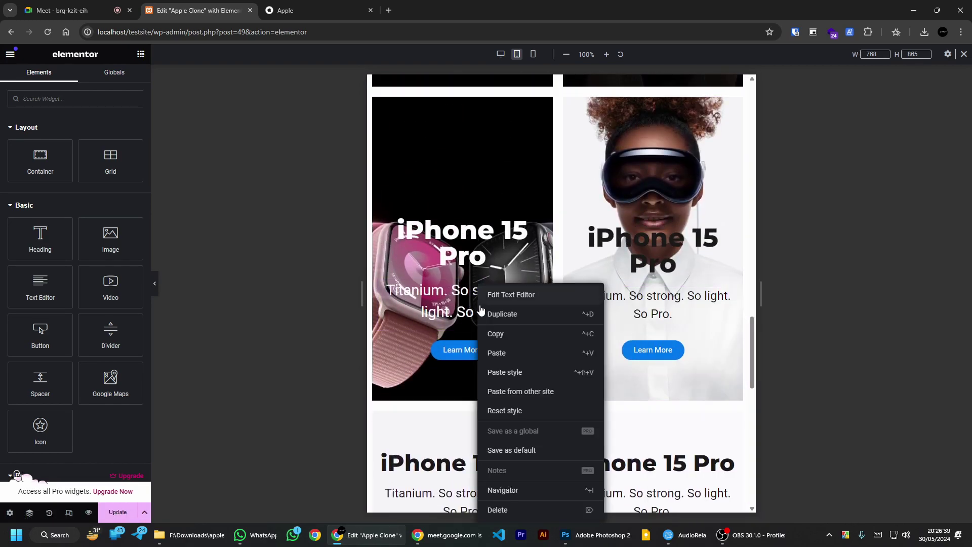
left_click(512, 373)
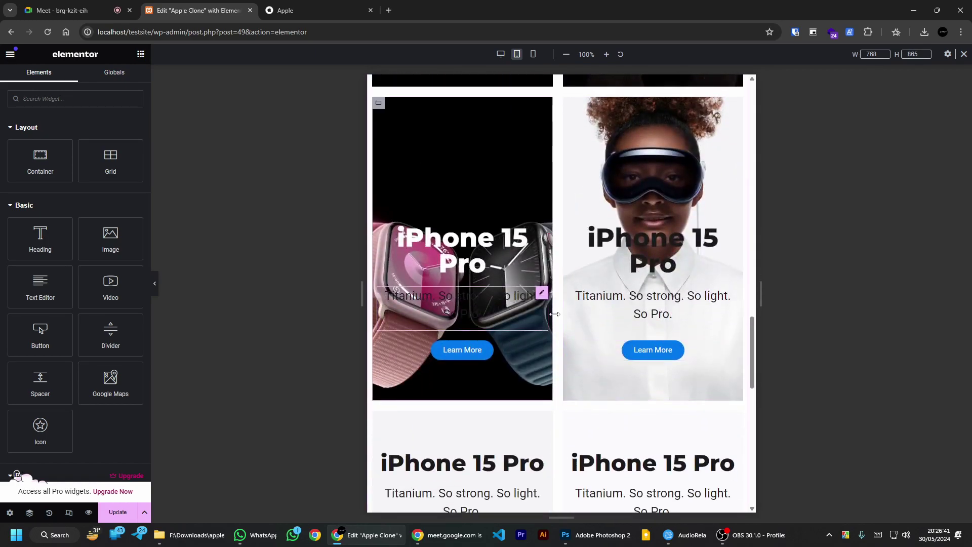
key("ctrl+z")
Step: Set the tablet font size of the description on the watch card to 24 px
left_click(539, 297)
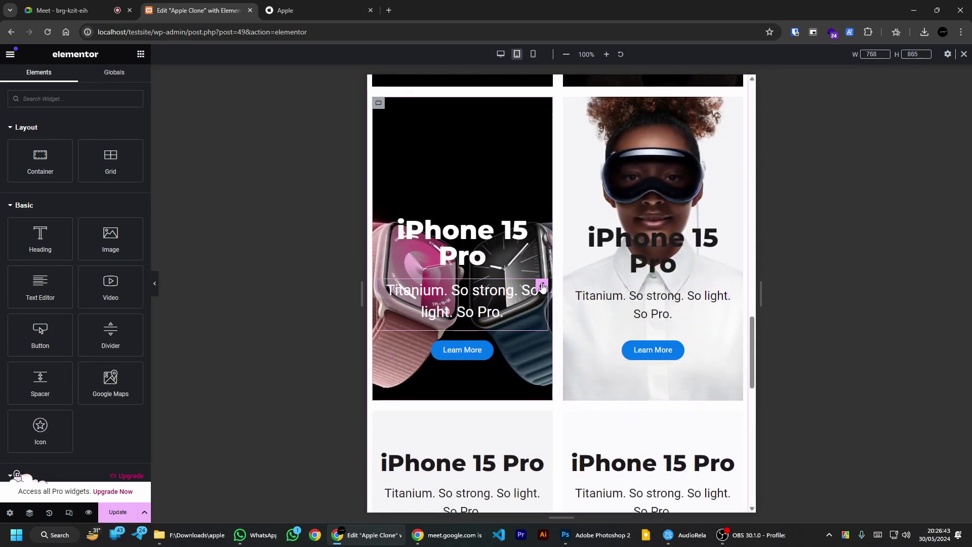
left_click(72, 81)
left_click(135, 180)
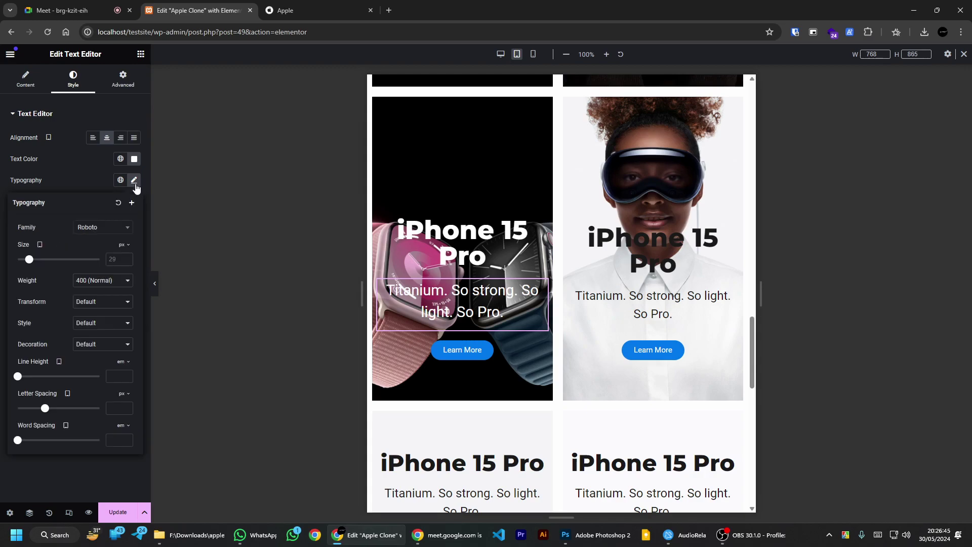
left_click(117, 260)
type("24")
Step: Copy the watch card's description style onto the descriptions of the laptop and neon bird cards in the row above
right_click(482, 307)
left_click(514, 336)
scroll(601, 336, "up", 7)
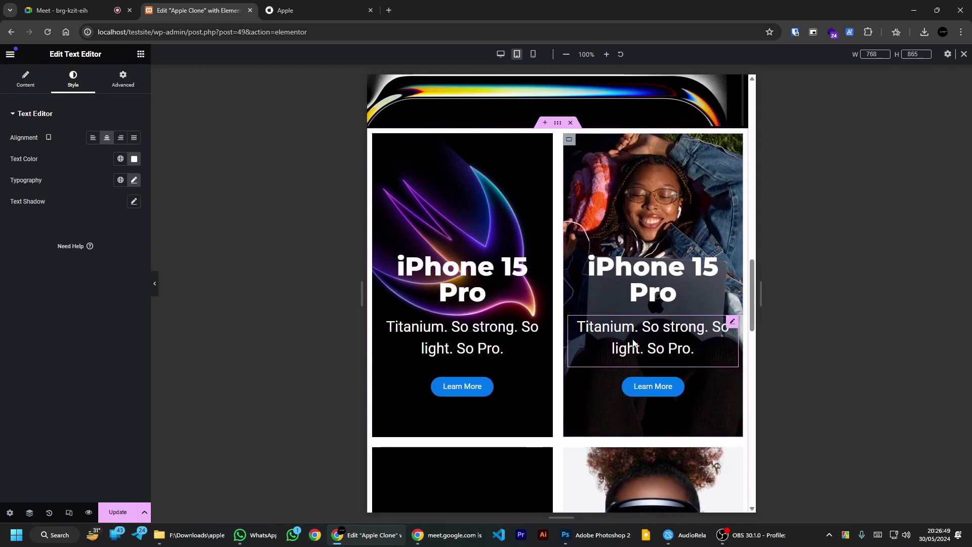
right_click(633, 331)
left_click(657, 373)
right_click(481, 347)
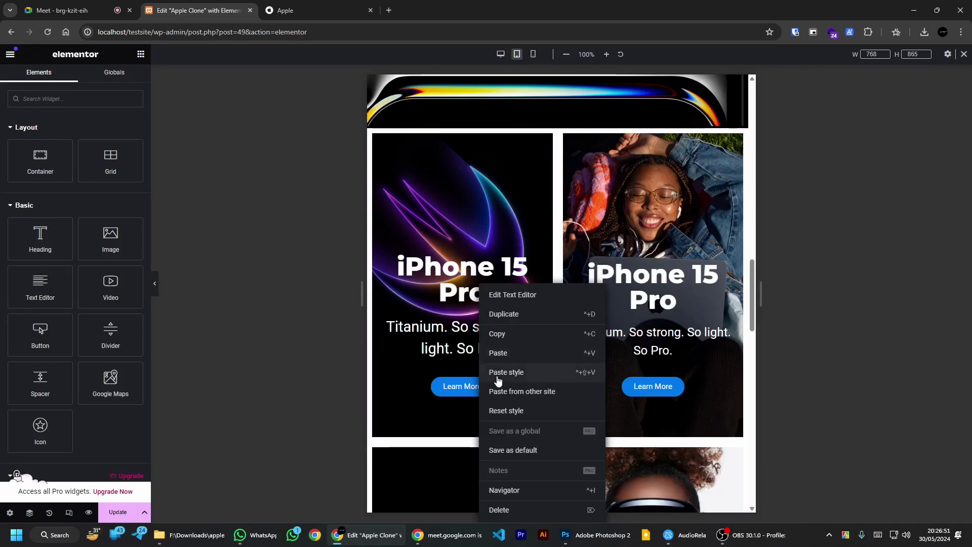
left_click(498, 373)
Step: Copy the phone case card's heading style onto the heading of the VR headset card
scroll(549, 282, "down", 12)
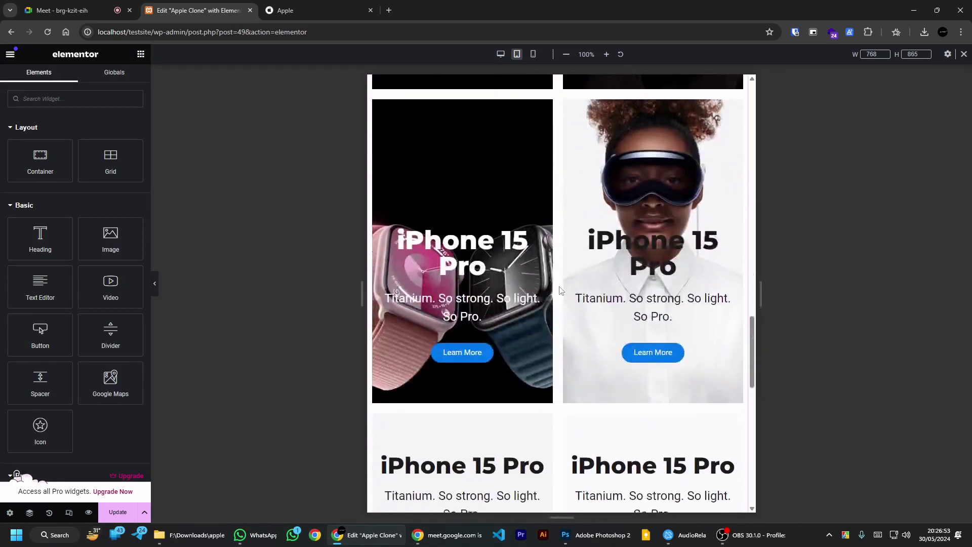
scroll(556, 213, "up", 6)
scroll(557, 212, "up", 4)
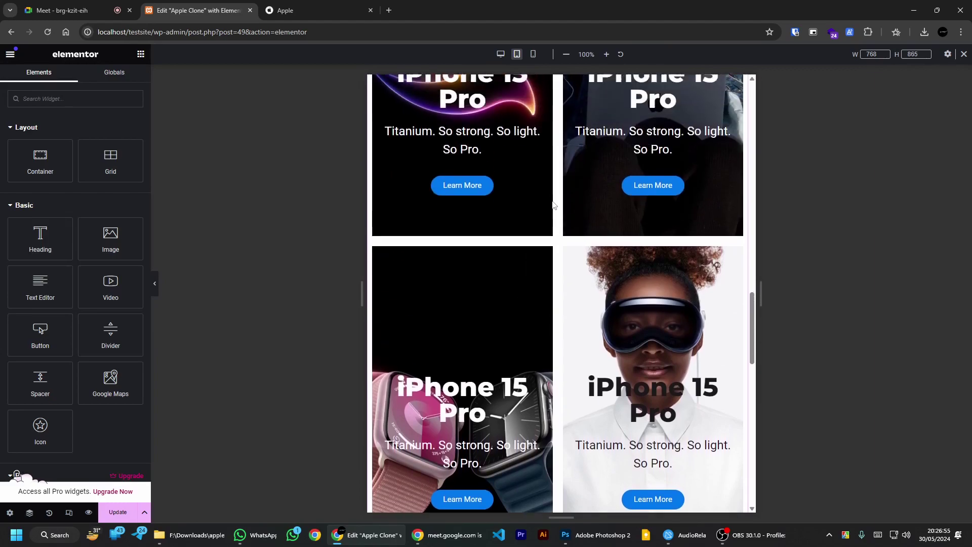
scroll(538, 233, "down", 3)
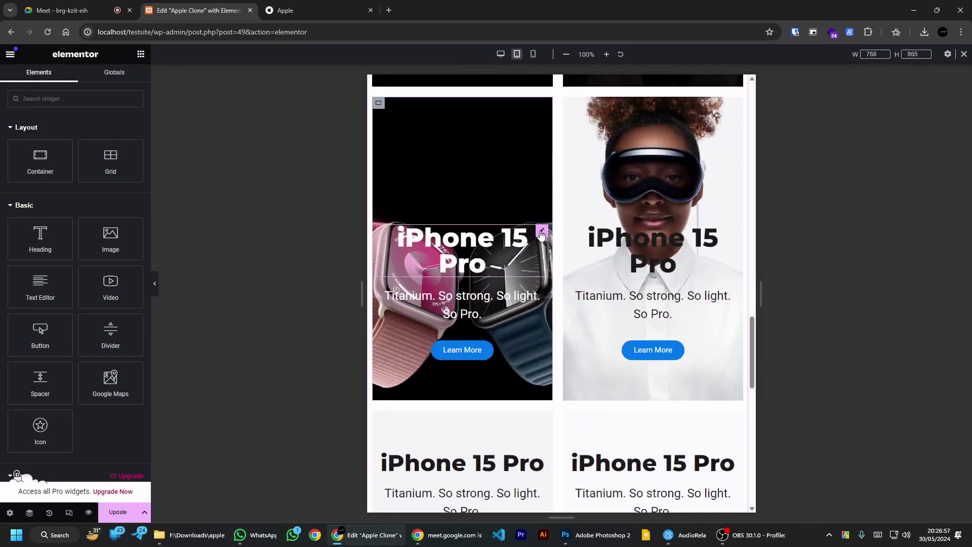
left_click(539, 232)
right_click(543, 459)
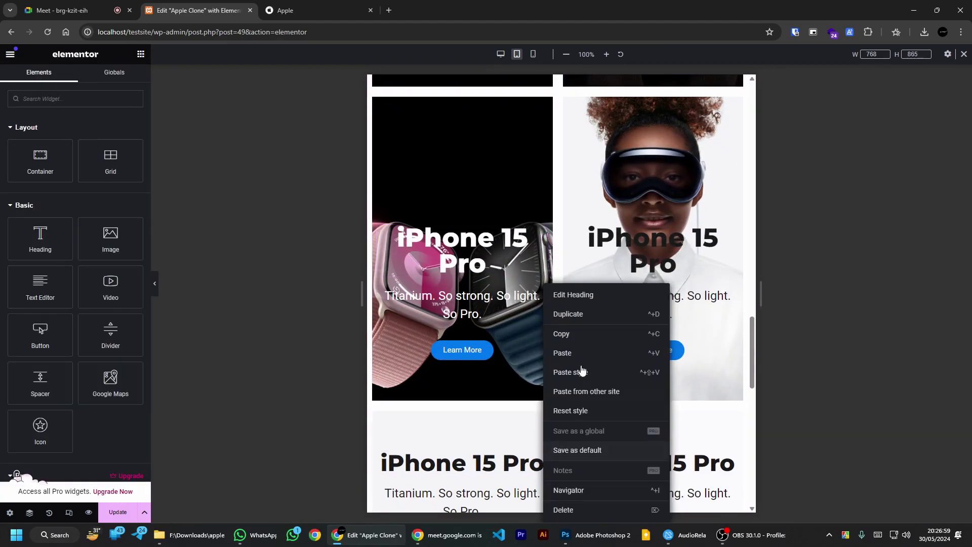
left_click(581, 337)
right_click(725, 235)
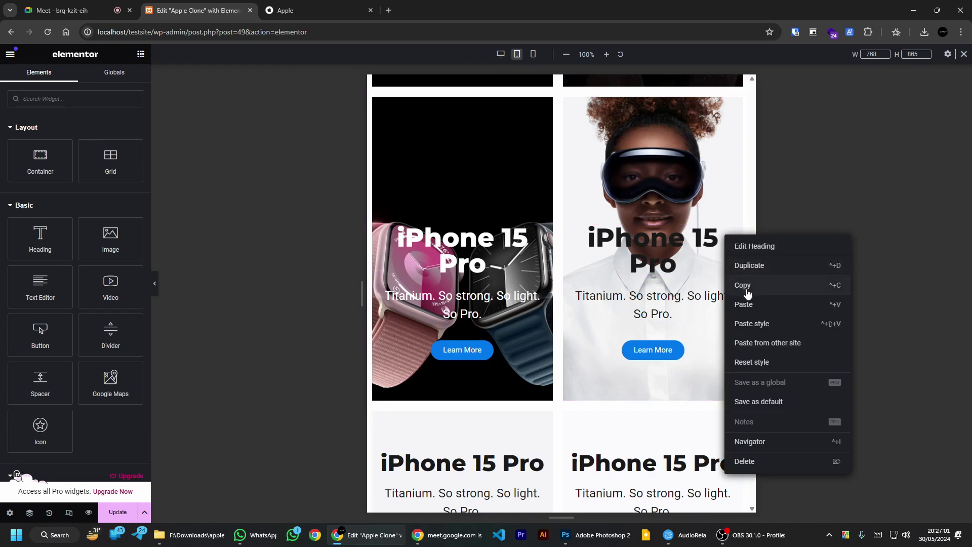
left_click(752, 323)
Step: Set the tablet font size of the heading on the watch card to 45 px
left_click(462, 251)
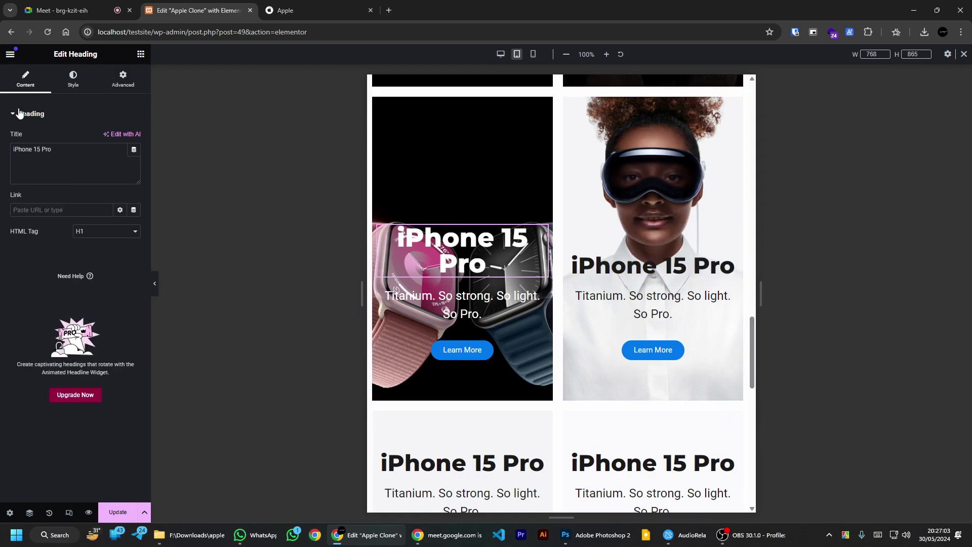
left_click(73, 79)
left_click(134, 180)
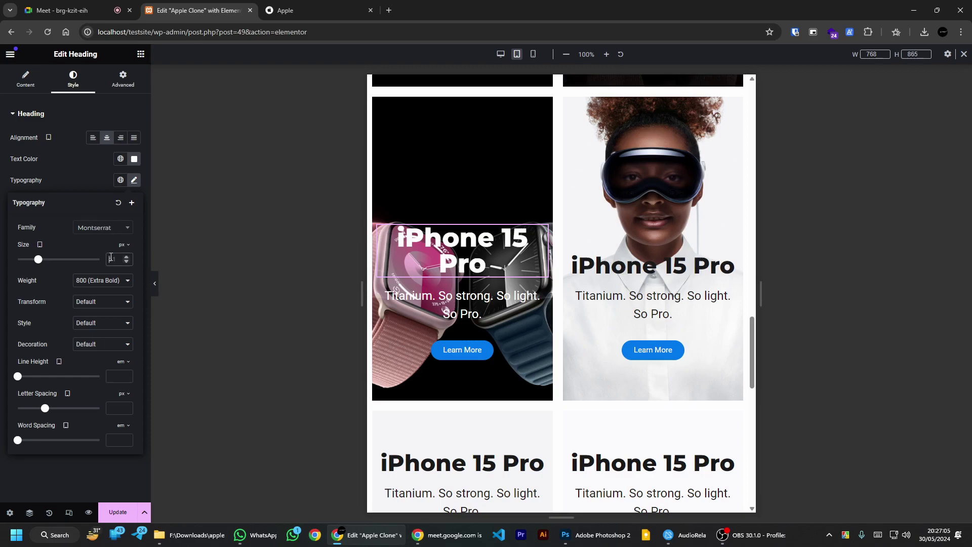
type("45")
Step: Copy the watch card's heading style onto the headings of the laptop and neon bird cards in the row above
right_click(502, 262)
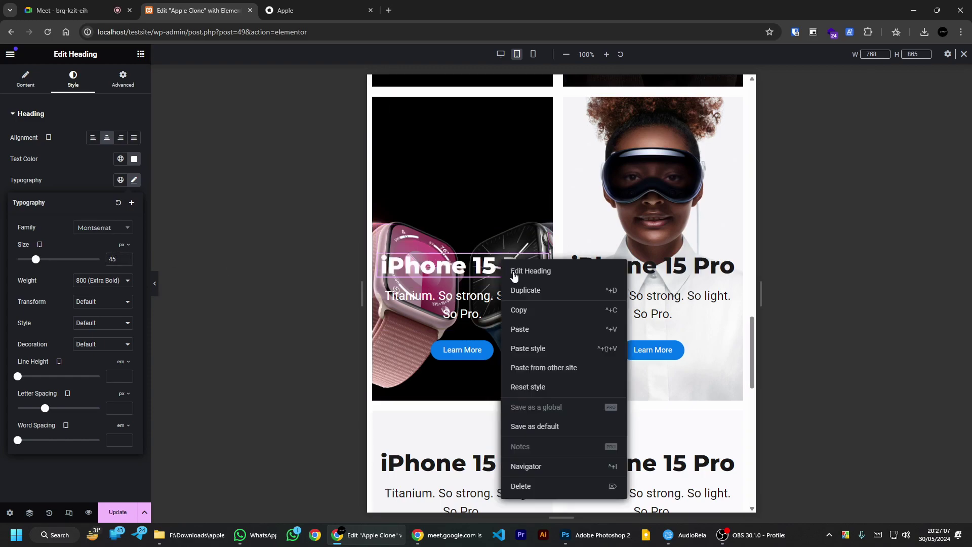
left_click(530, 310)
scroll(531, 314, "up", 5)
right_click(645, 287)
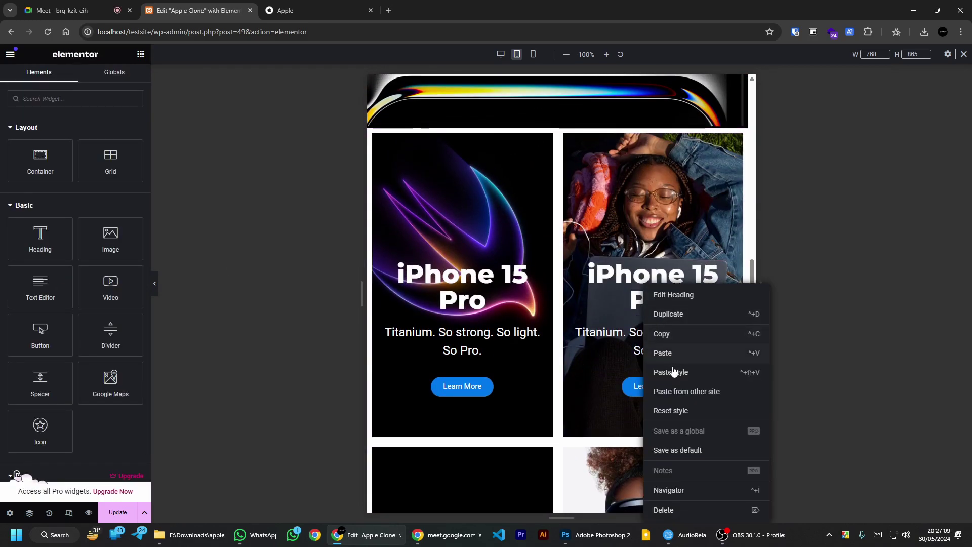
left_click(673, 372)
right_click(467, 278)
left_click(495, 372)
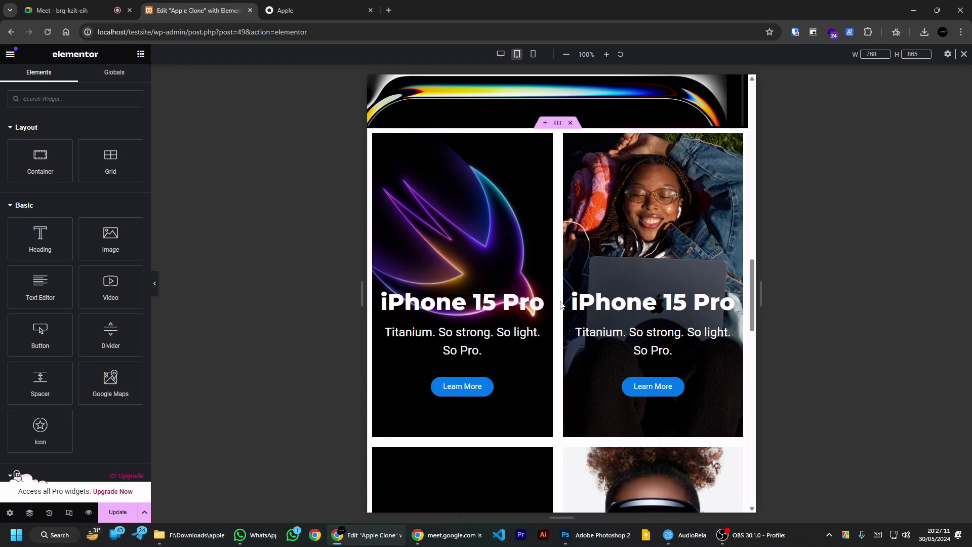
Step: Look over the finished cards in the tablet layout and switch to the mobile portrait preview
scroll(556, 227, "down", 15)
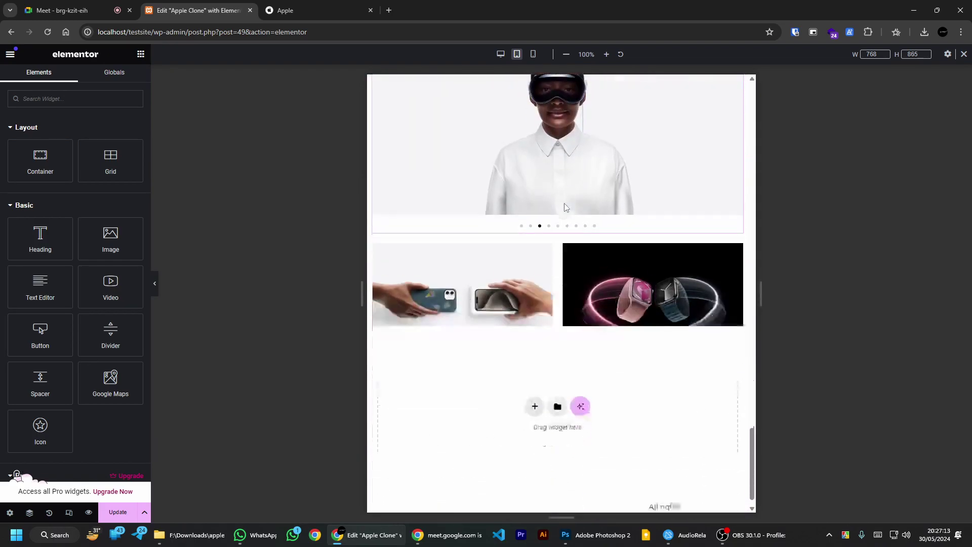
scroll(606, 276, "up", 15)
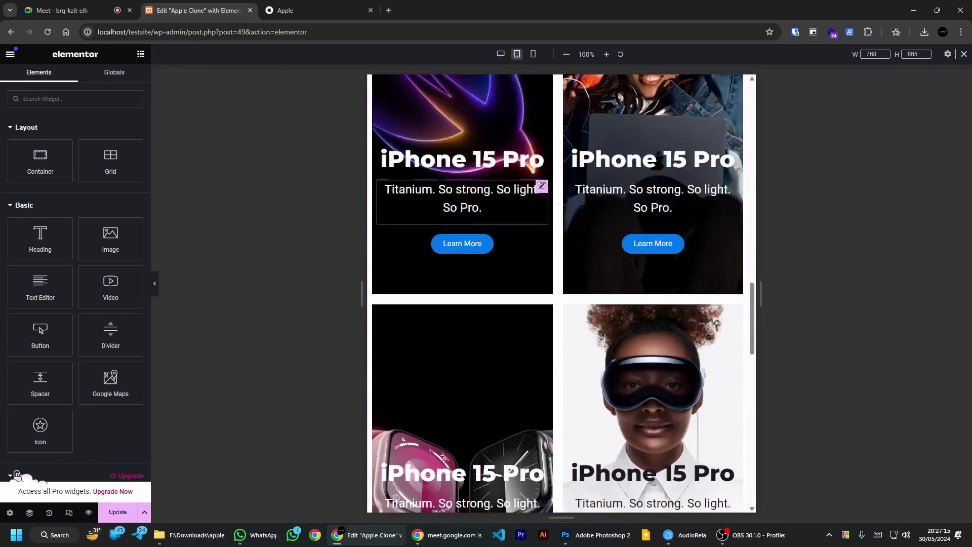
scroll(542, 178, "up", 5)
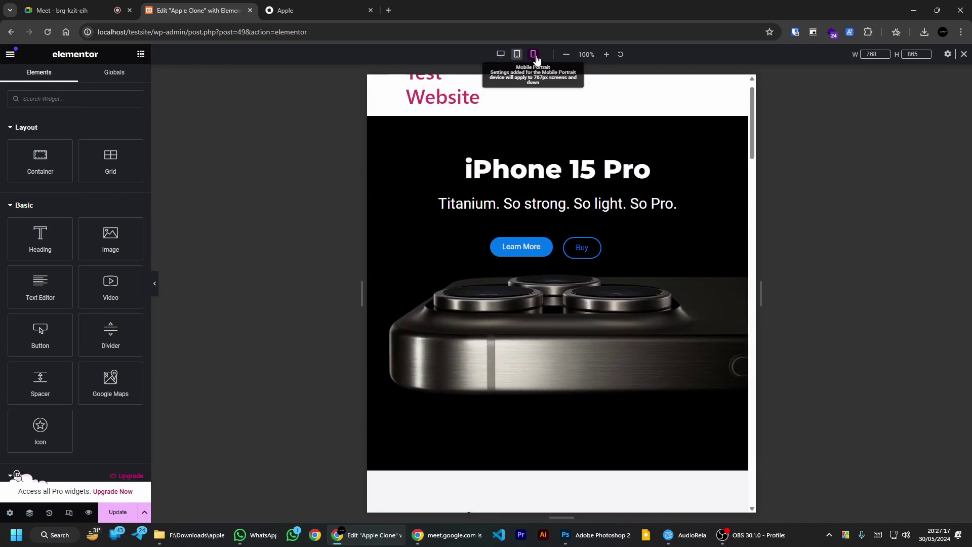
left_click(534, 55)
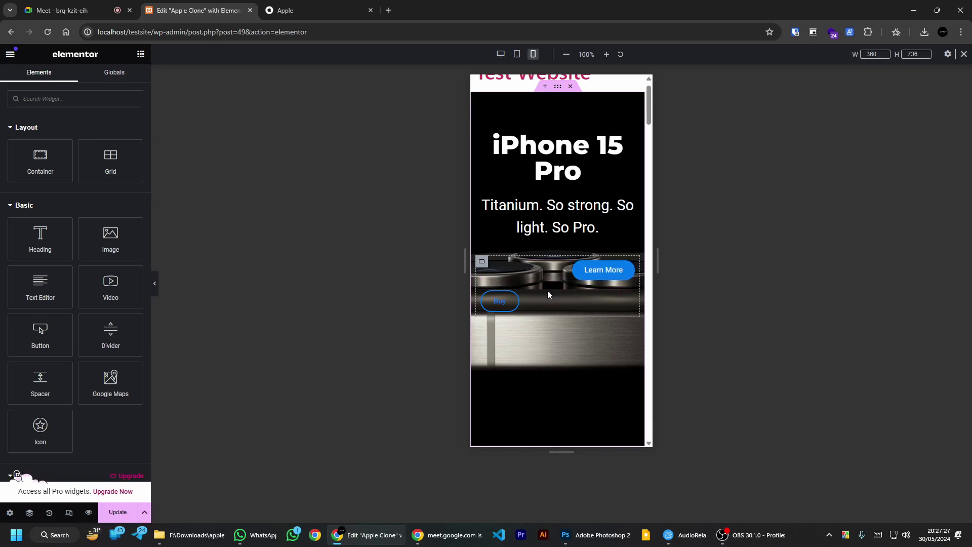
Step: Set the mobile width of the boxed grid holding the first hero's Learn More and Buy buttons to 50%
left_click(482, 264)
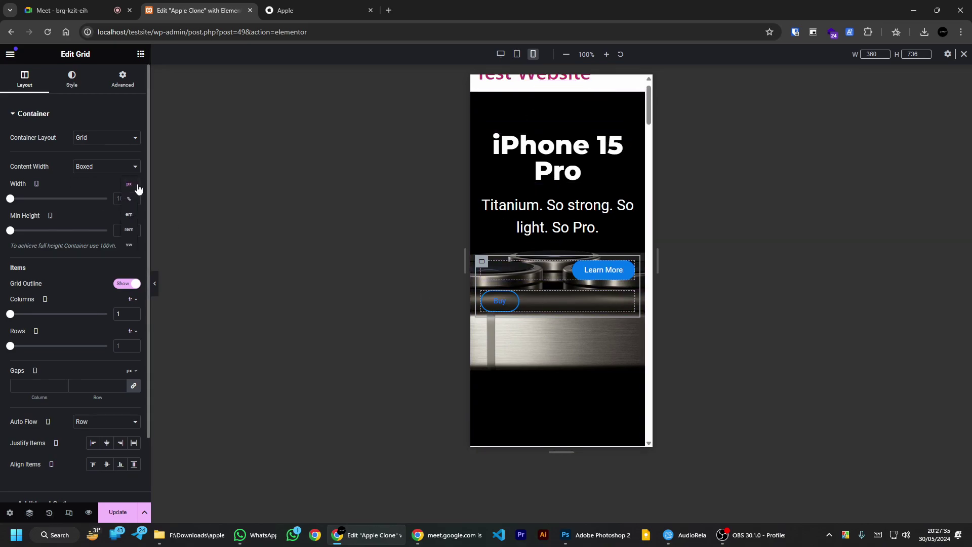
left_click(129, 199)
left_click(122, 198)
key("BackSpace")
key("BackSpace")
type("5")
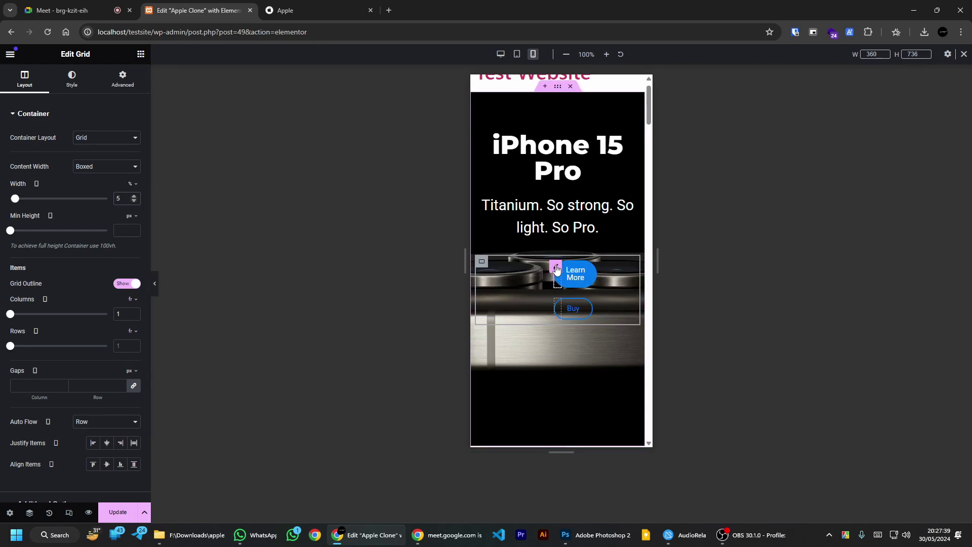
type("0")
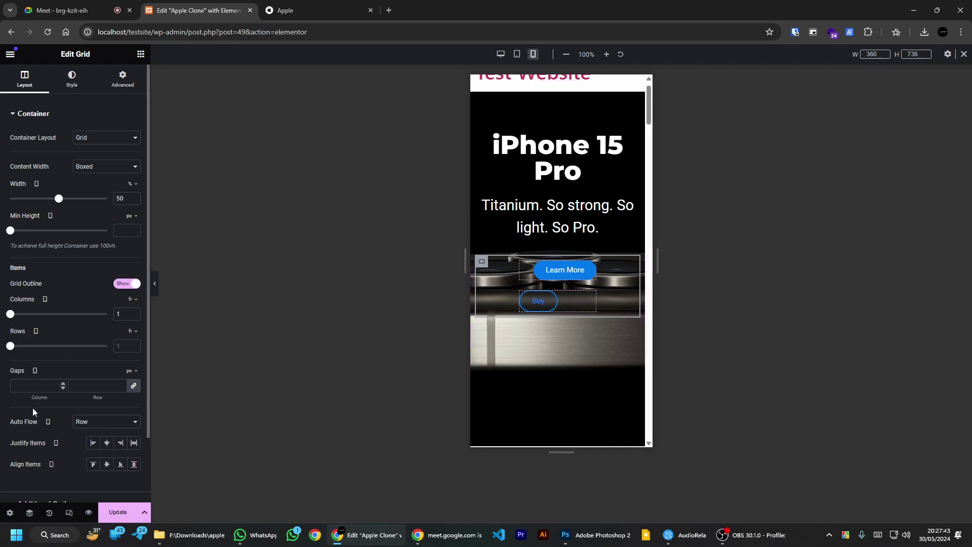
Step: Change the content width of the grid around the hero's Learn More and Buy buttons to Full Width
scroll(99, 380, "down", 3)
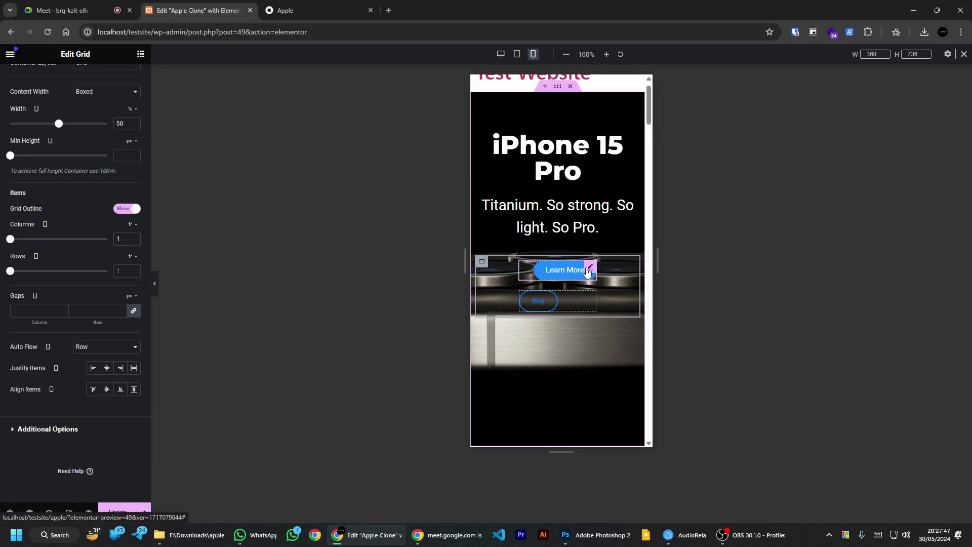
left_click(488, 265)
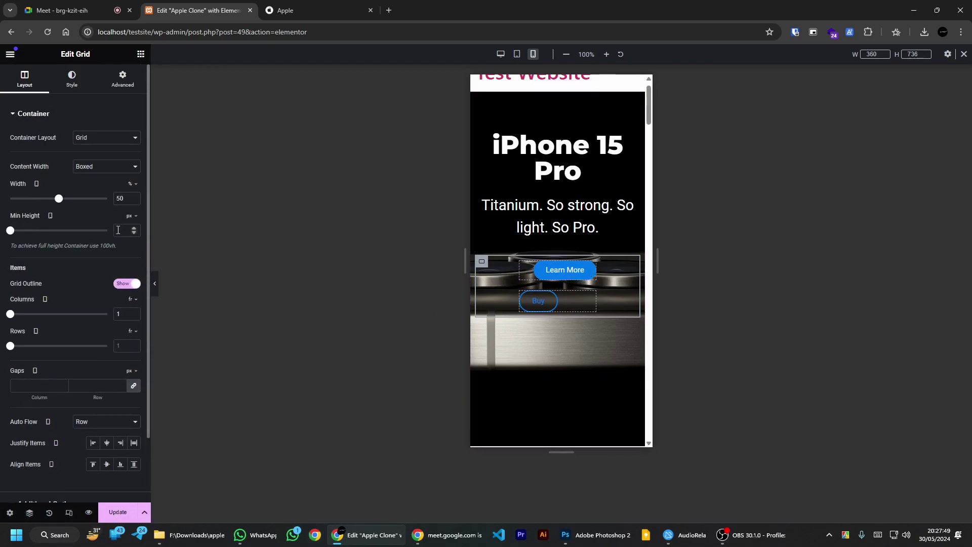
left_click(108, 170)
left_click(100, 184)
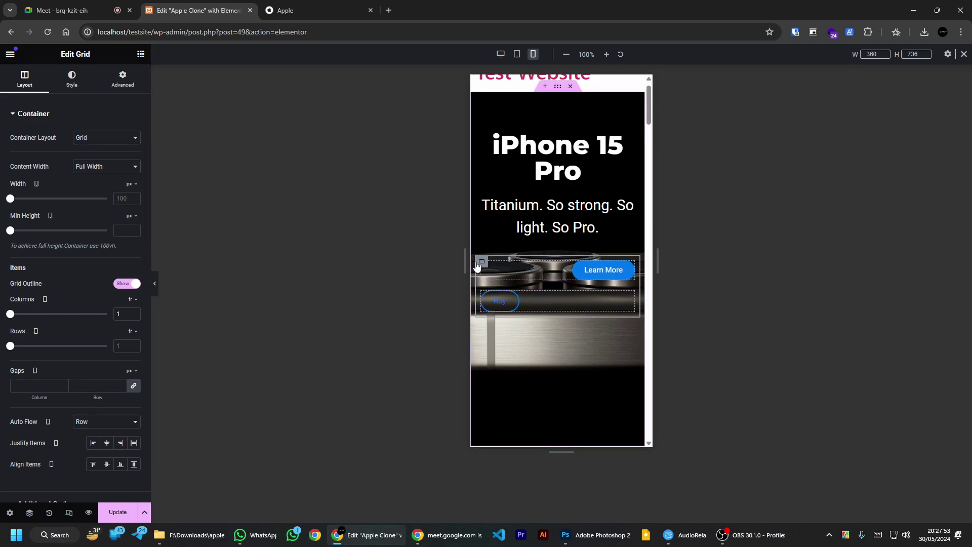
Step: Try a 50% mobile width on the full-width hero button grid, and undo it
left_click(131, 185)
left_click(130, 203)
left_click_drag(10, 198, 59, 198)
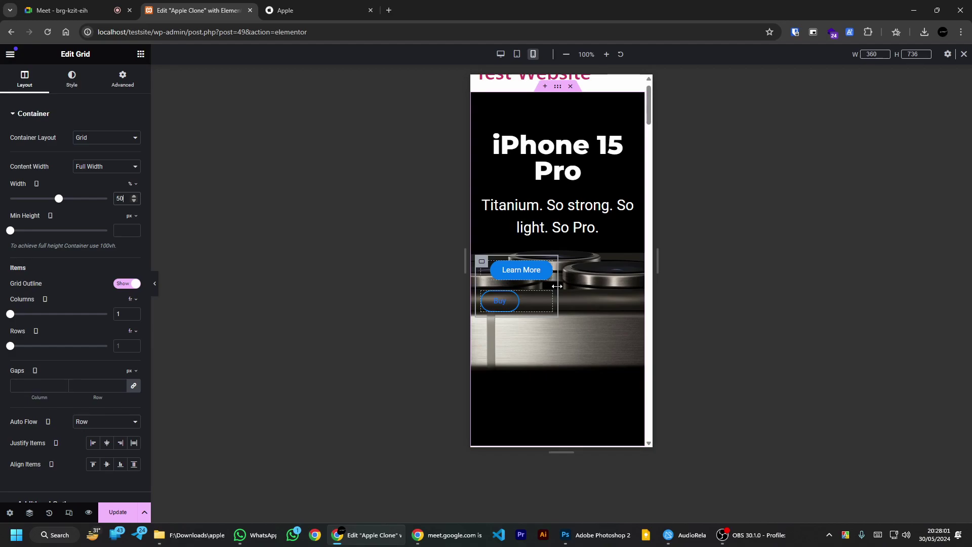
key("ctrl+z")
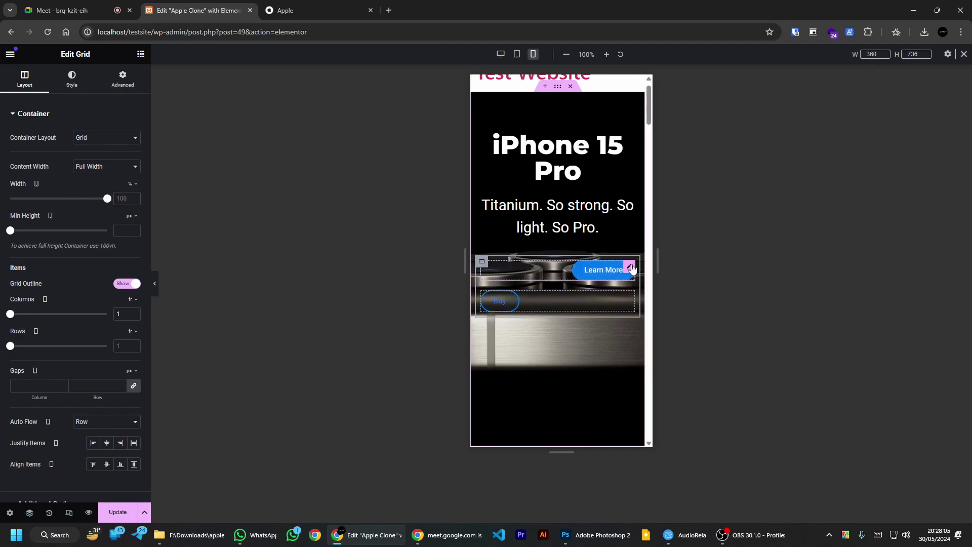
Step: Examine the mobile settings of the Learn More button and its parent grid, and compare the hero in the tablet and mobile previews
left_click(631, 268)
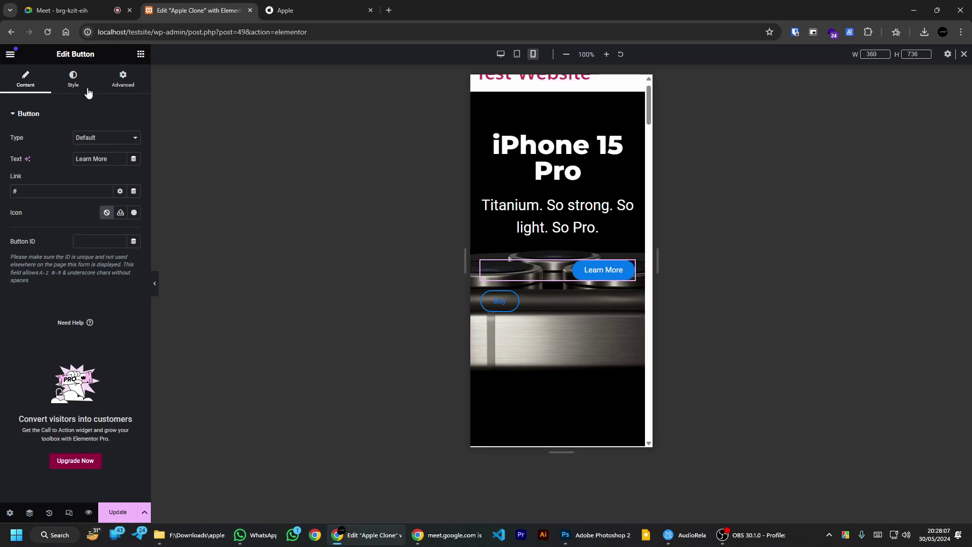
left_click(74, 78)
key("ctrl+1")
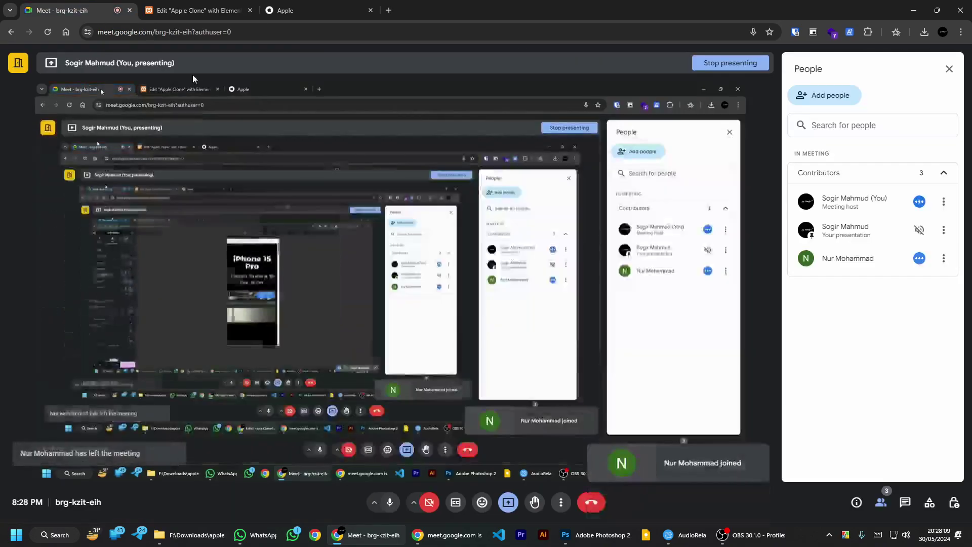
left_click(197, 10)
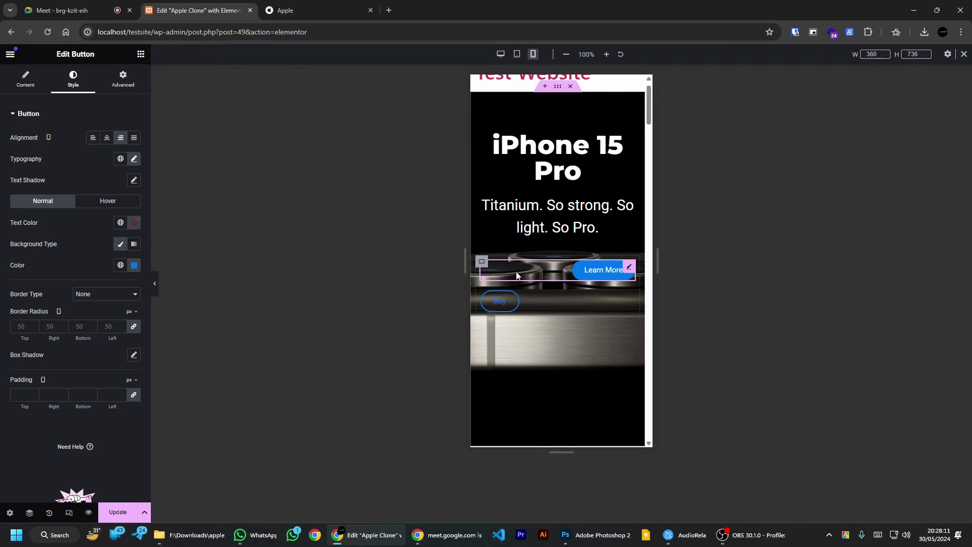
left_click(481, 262)
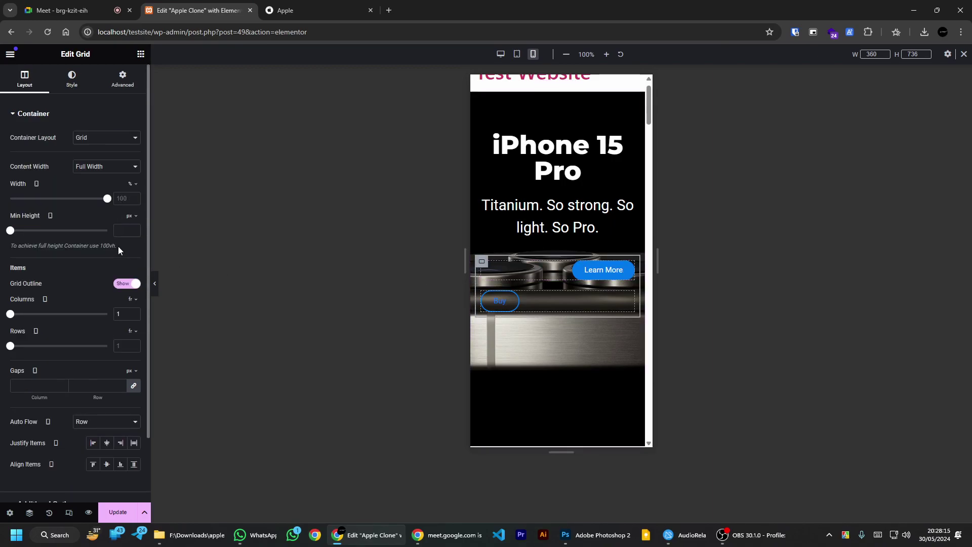
scroll(1, 314, "down", 2)
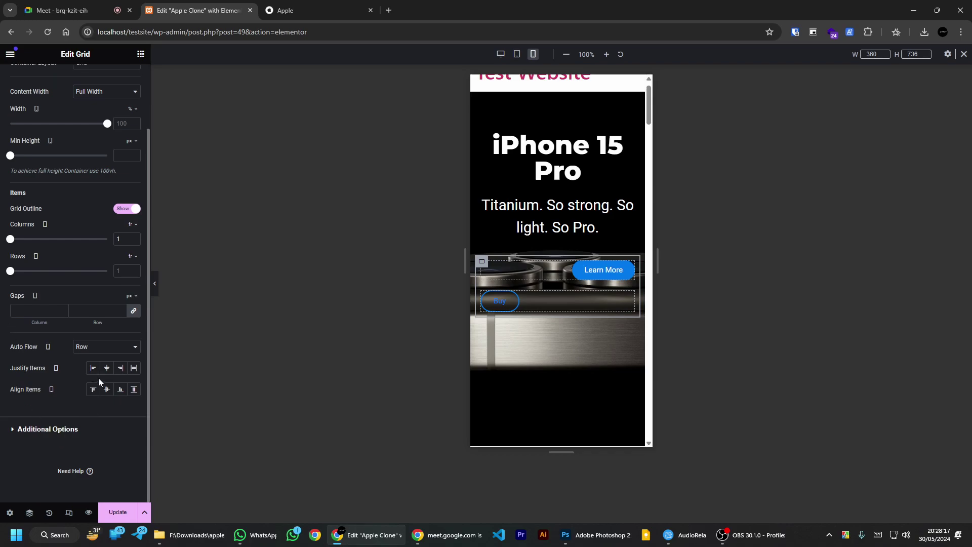
scroll(72, 373, "up", 2)
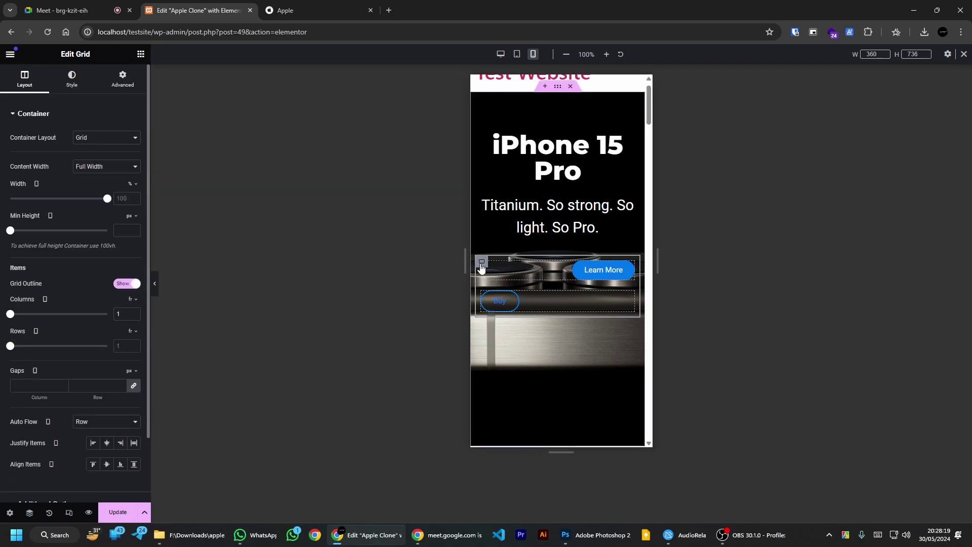
left_click(602, 267)
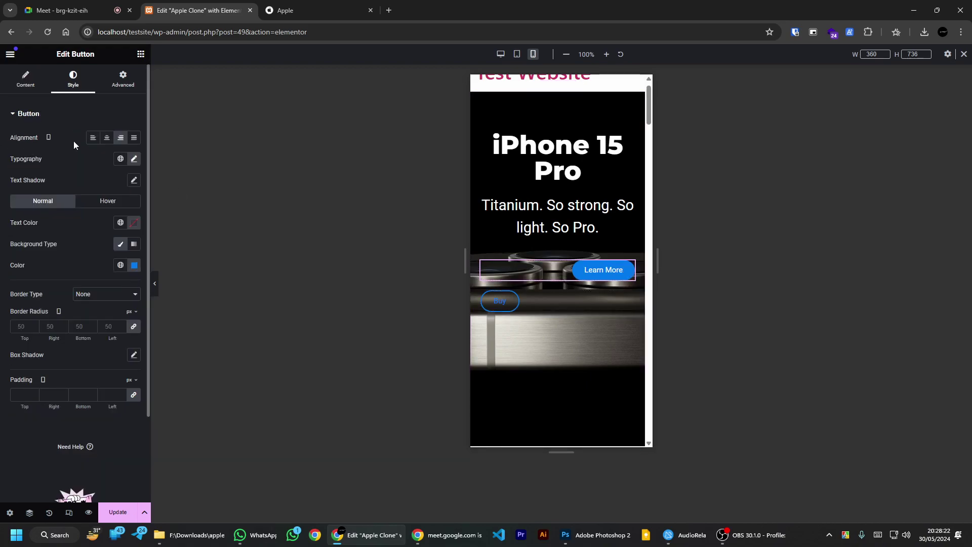
left_click(39, 78)
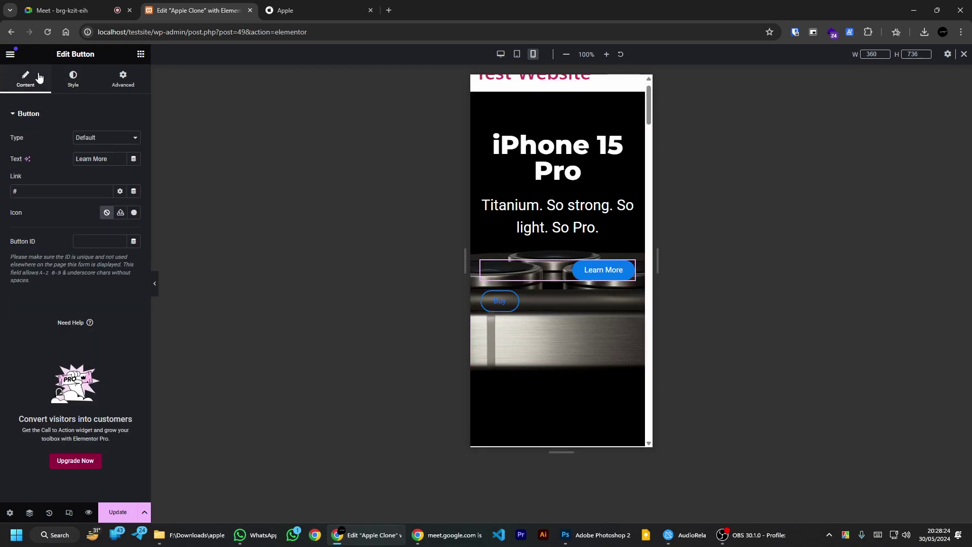
left_click(79, 75)
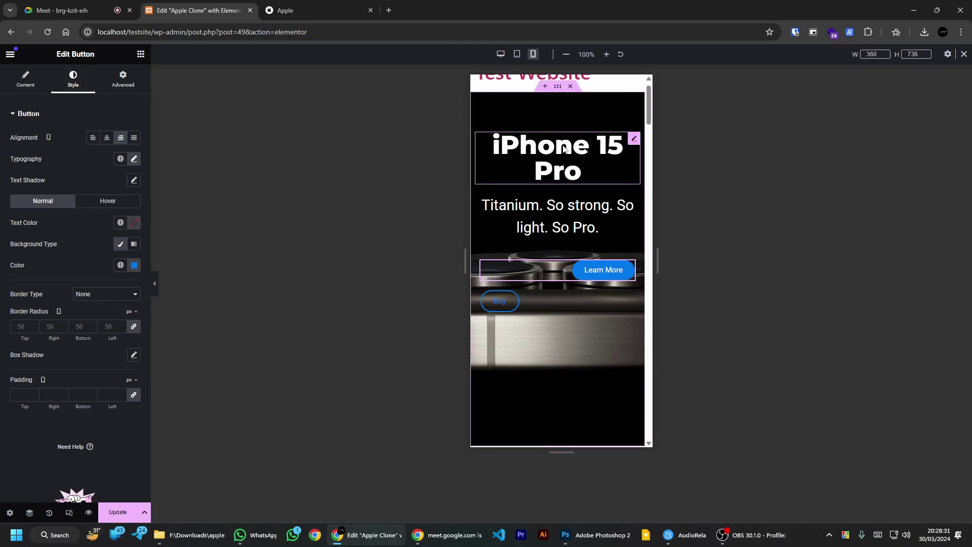
scroll(575, 152, "up", 1)
left_click(518, 55)
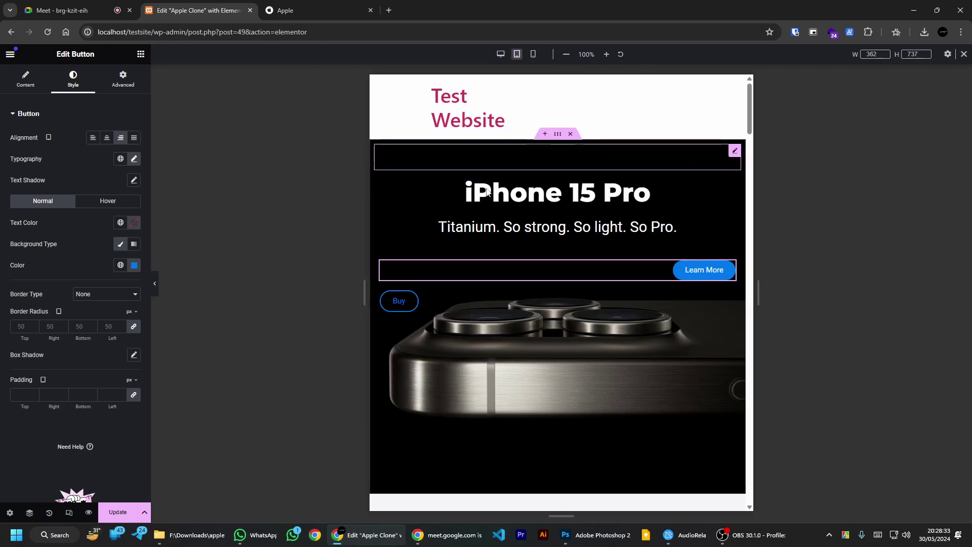
left_click(534, 54)
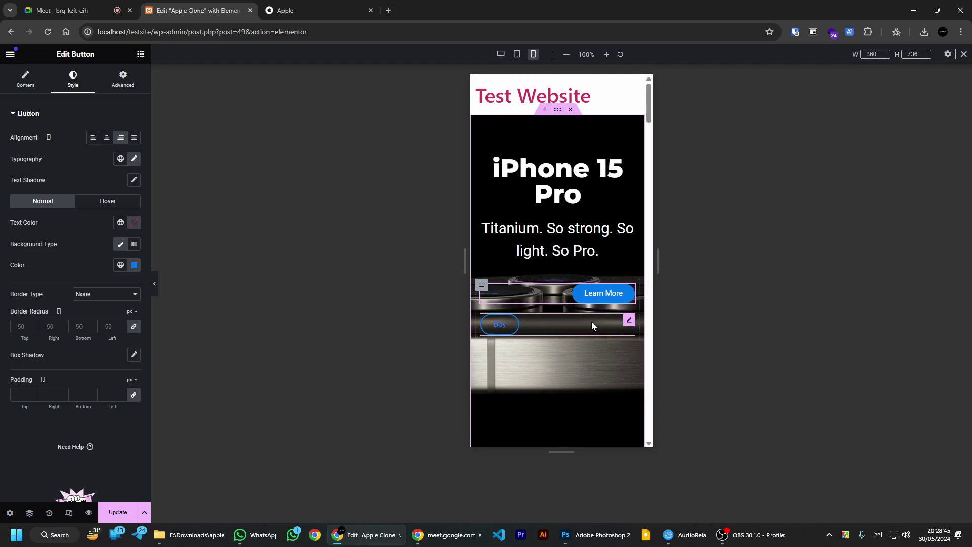
Step: Try a 52% mobile width on the full-width grid around the hero buttons, and undo it
left_click(482, 286)
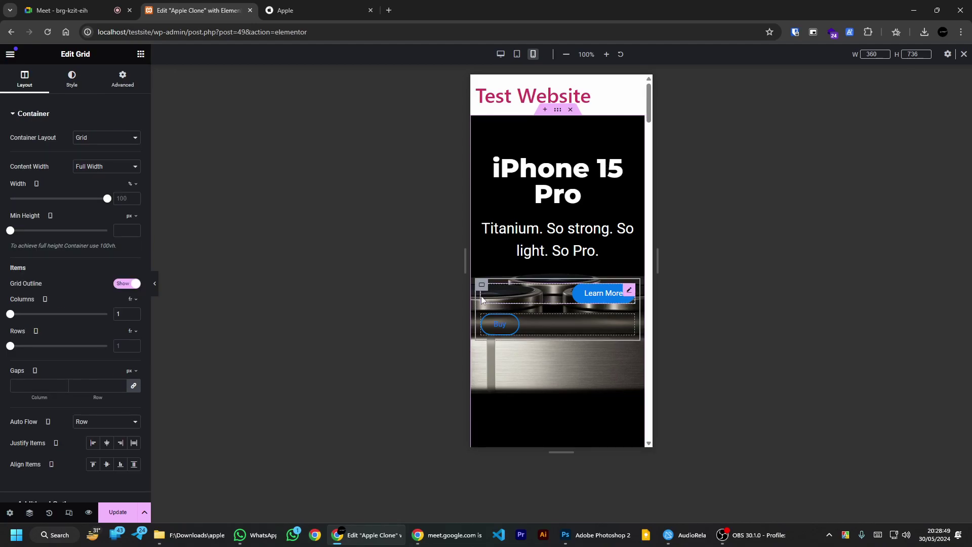
left_click(484, 288)
left_click(483, 288)
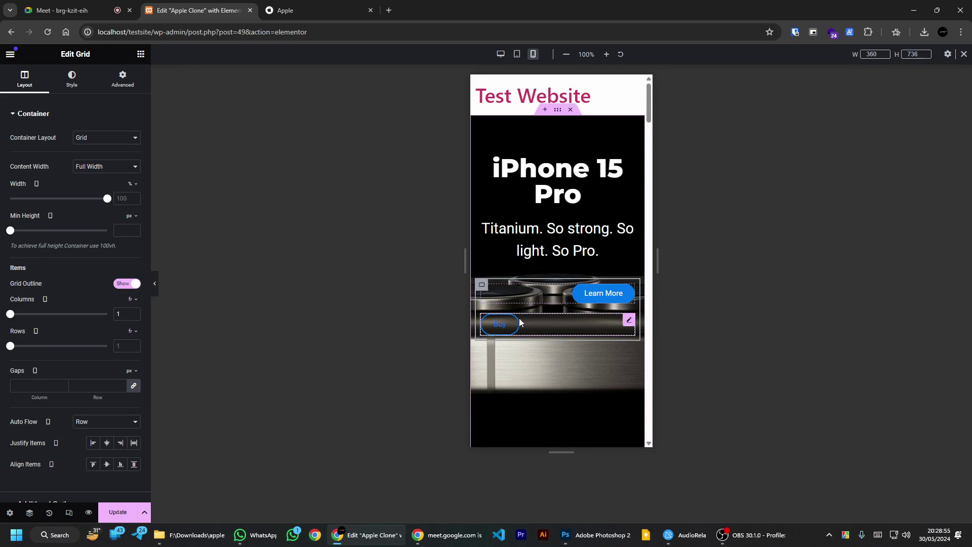
left_click_drag(106, 198, 62, 200)
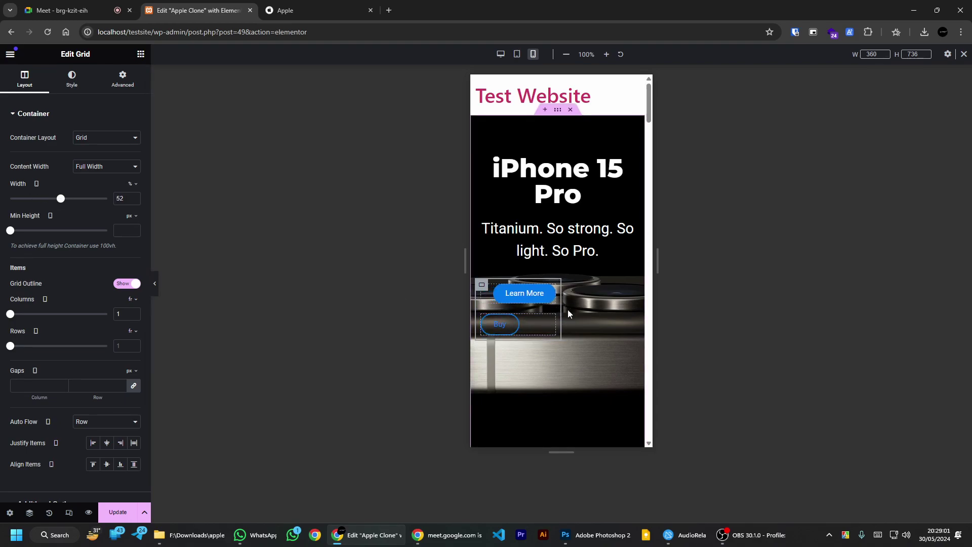
key("ctrl+z")
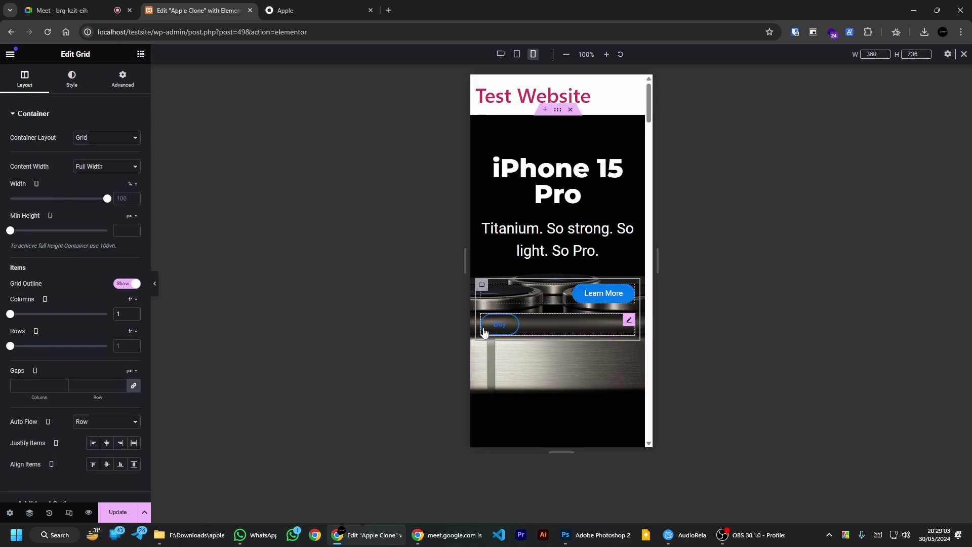
Step: Change the hero button grid's content width to Boxed and clear its custom mobile width
left_click(112, 169)
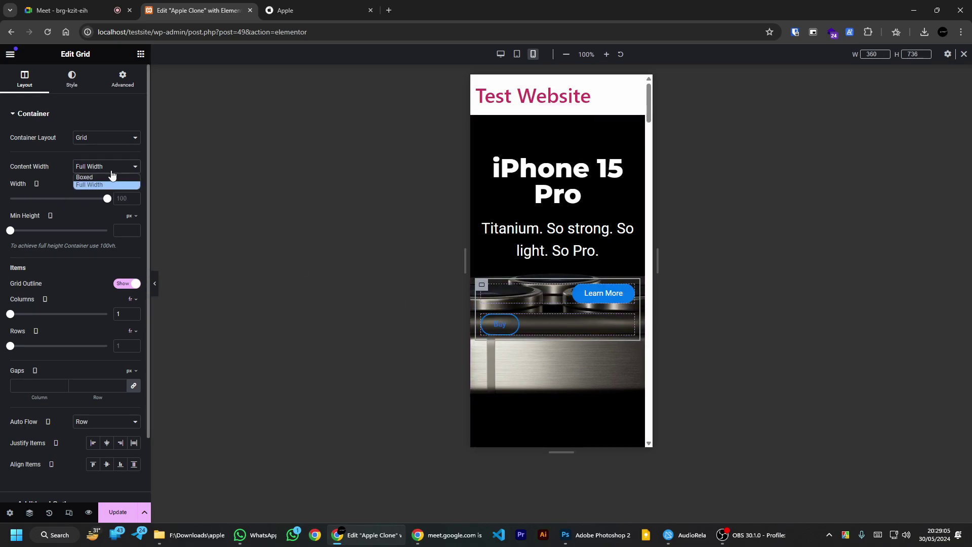
left_click(102, 177)
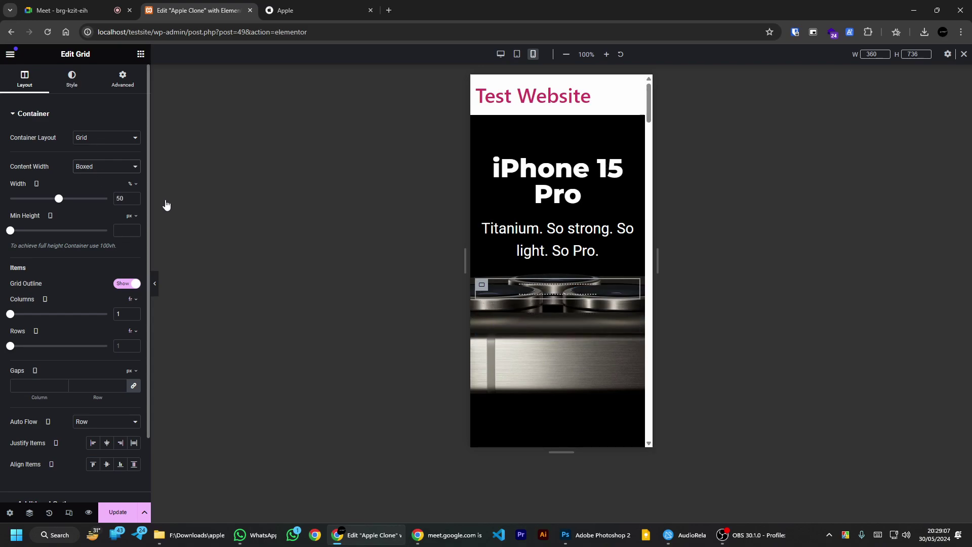
key("BackSpace")
key("BackSpace")
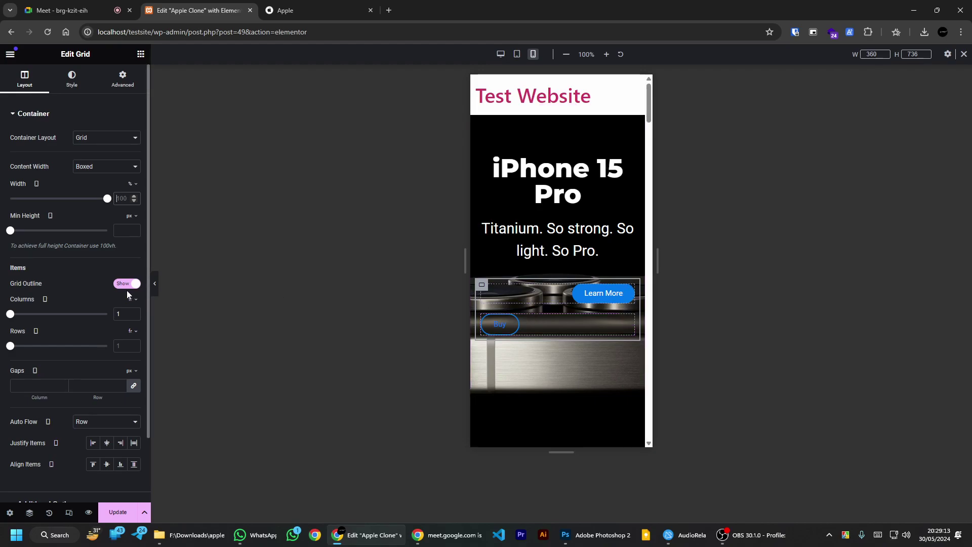
Step: Set the mobile auto flow of the hero button grid to Column
scroll(62, 358, "down", 1)
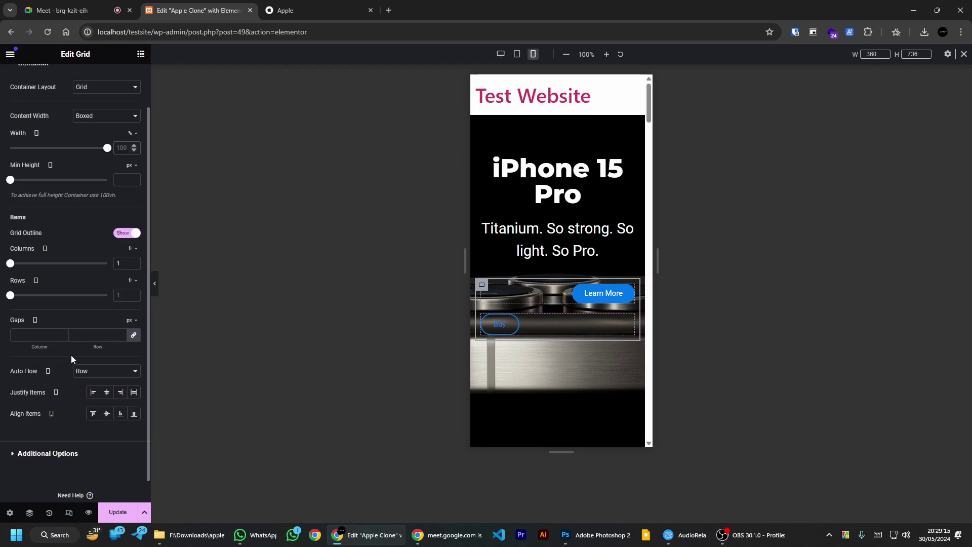
left_click(98, 376)
left_click(92, 389)
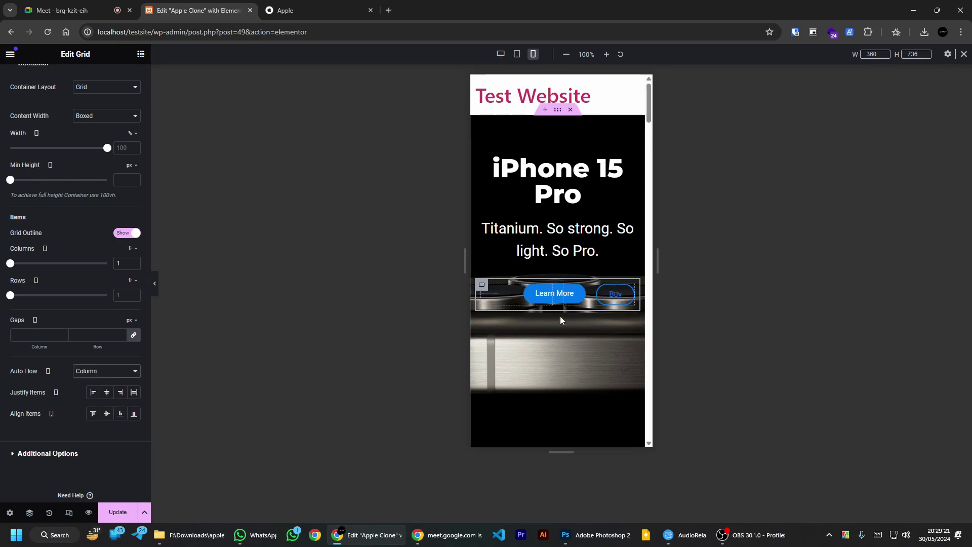
Step: Compare the hero buttons in the tablet, desktop and mobile previews, and examine the Learn More button's content and advanced settings
left_click(517, 55)
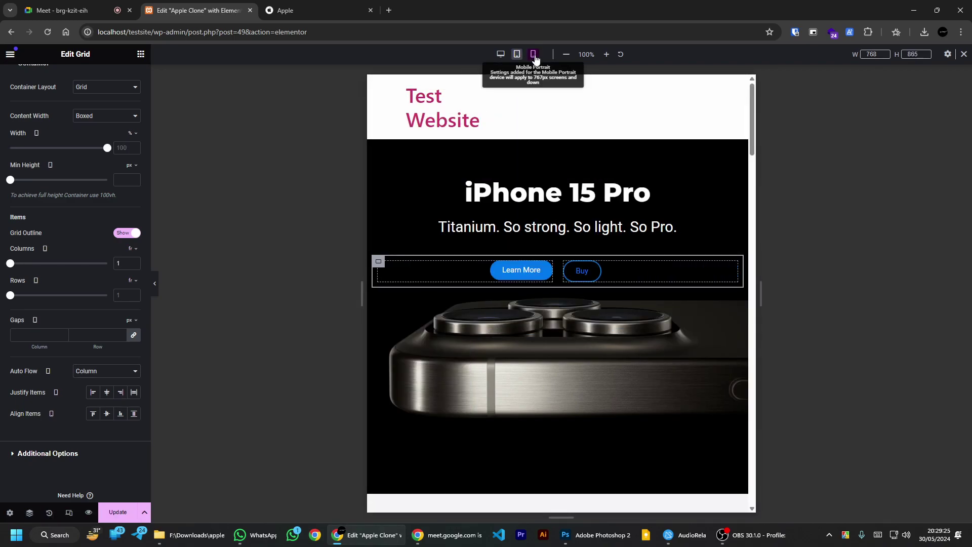
left_click(533, 54)
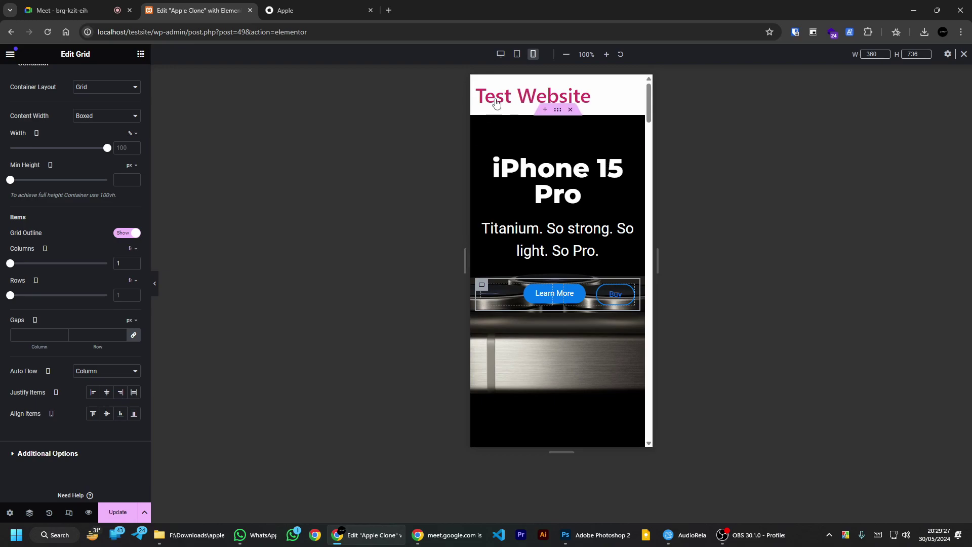
left_click(501, 54)
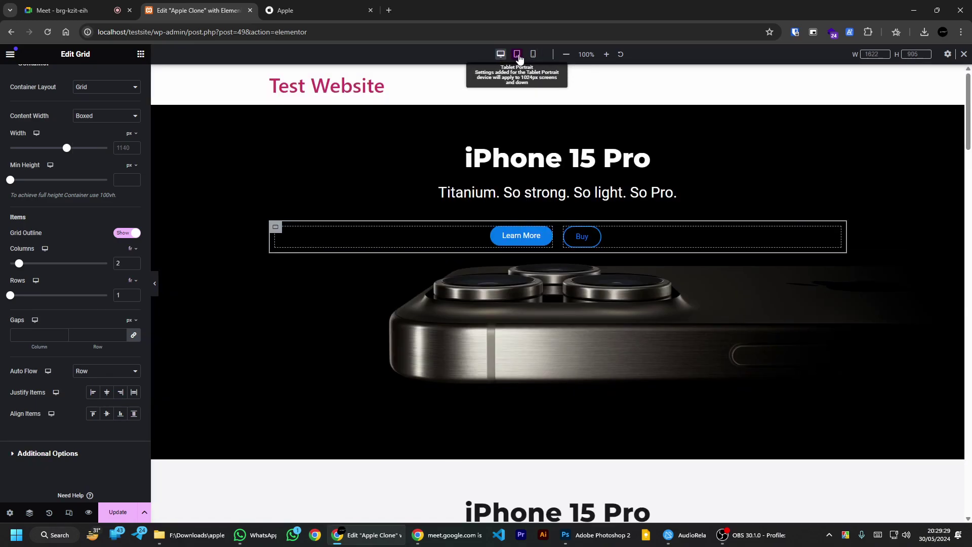
left_click(534, 54)
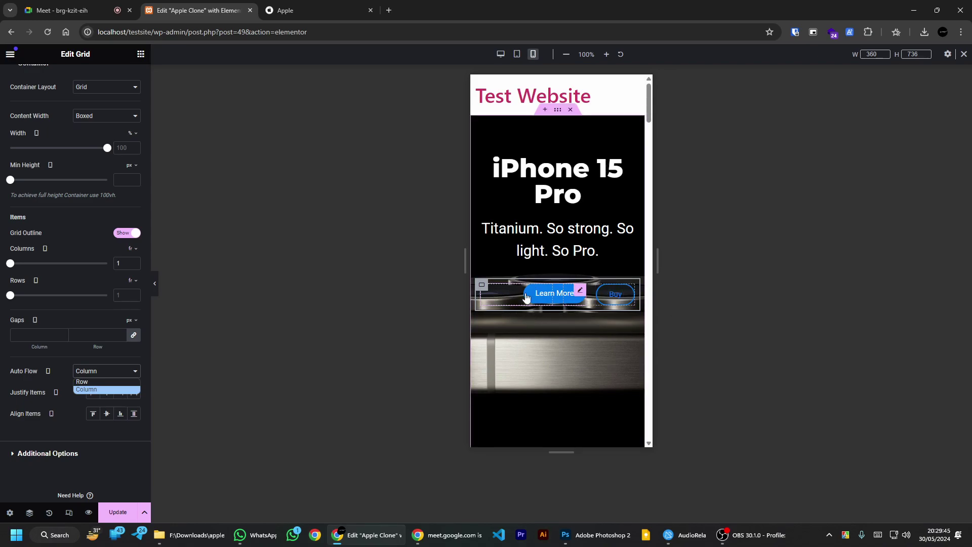
left_click(314, 348)
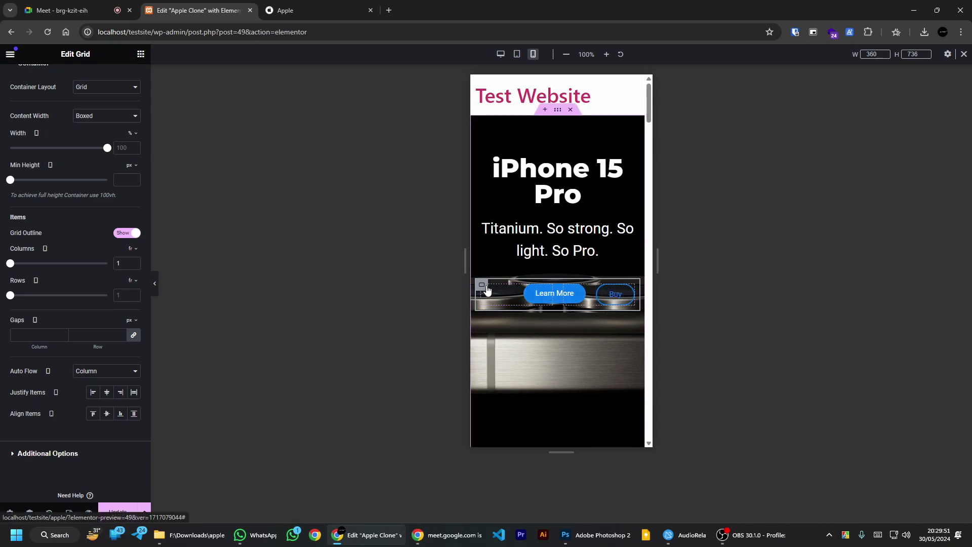
left_click(581, 293)
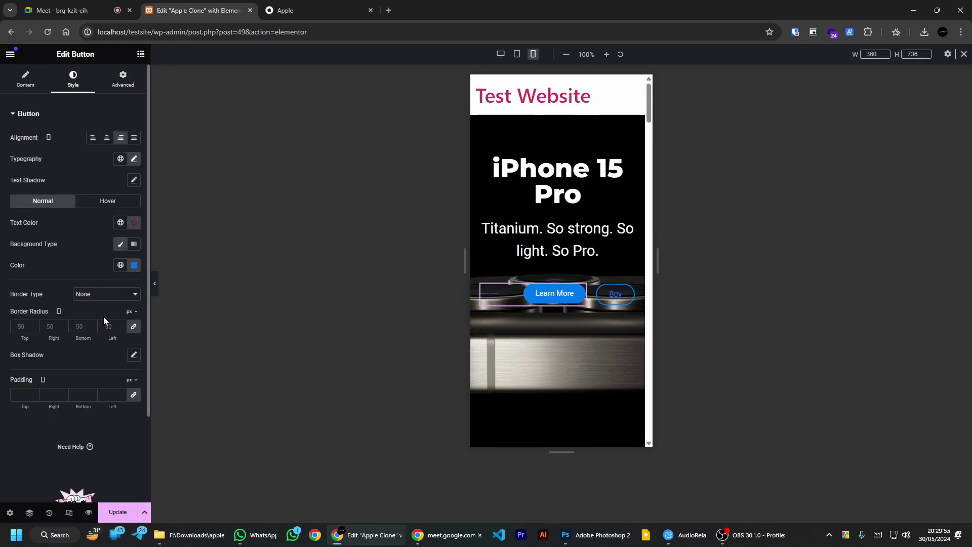
left_click(17, 86)
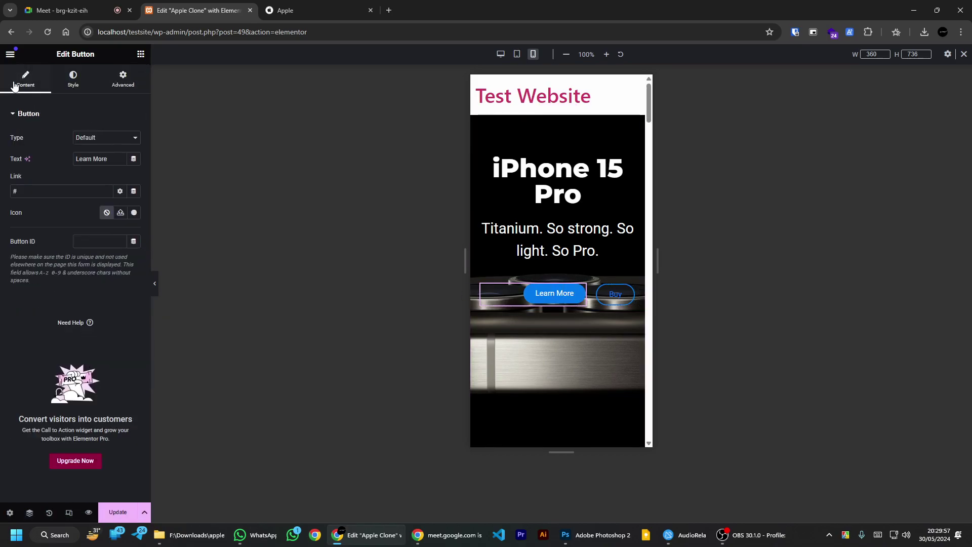
left_click(129, 86)
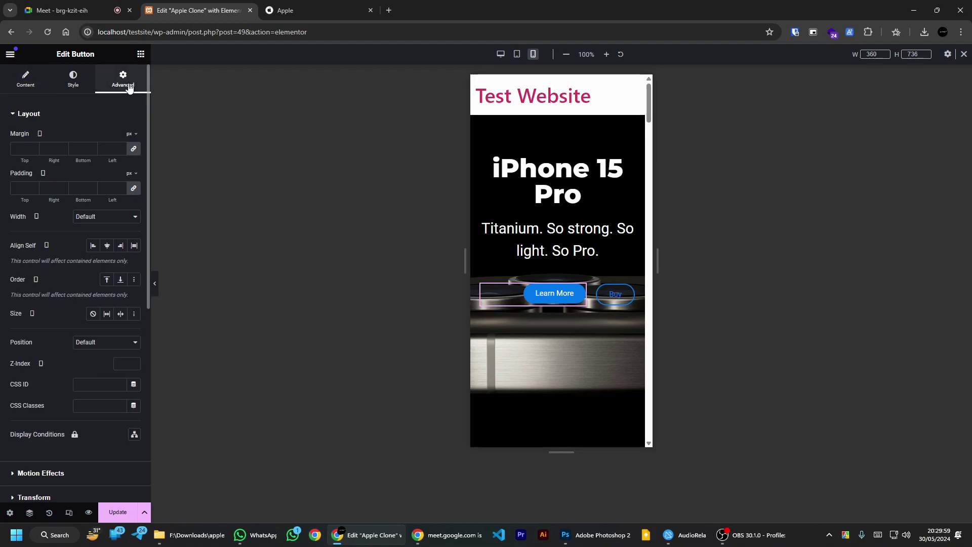
scroll(26, 308, "down", 4)
scroll(31, 321, "up", 4)
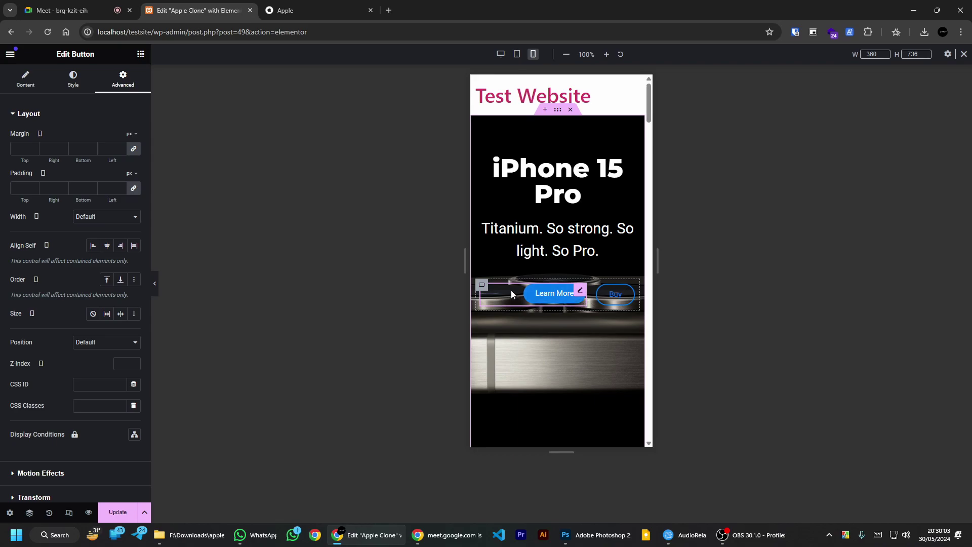
Step: Set the hero button grid to 2 columns on mobile and compare the result with the tablet preview
left_click(481, 285)
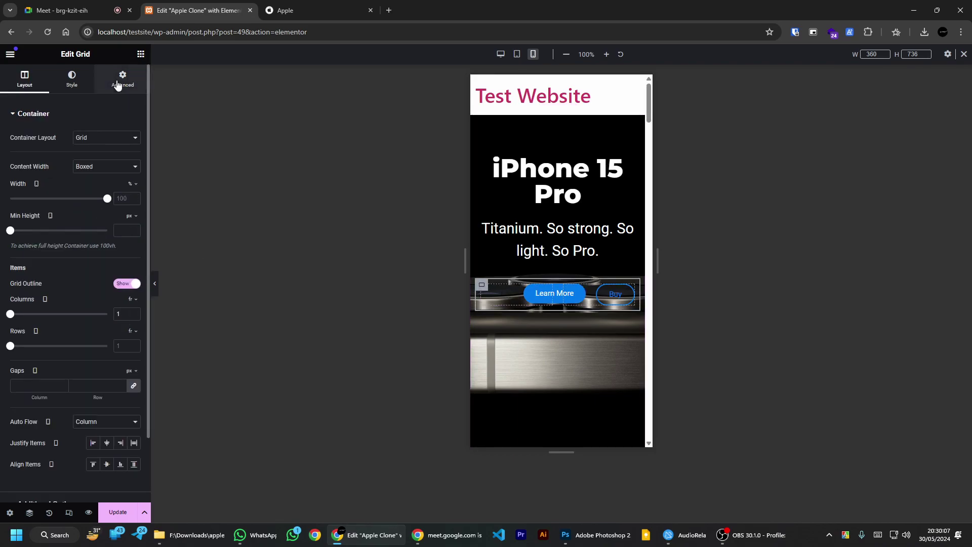
left_click(135, 313)
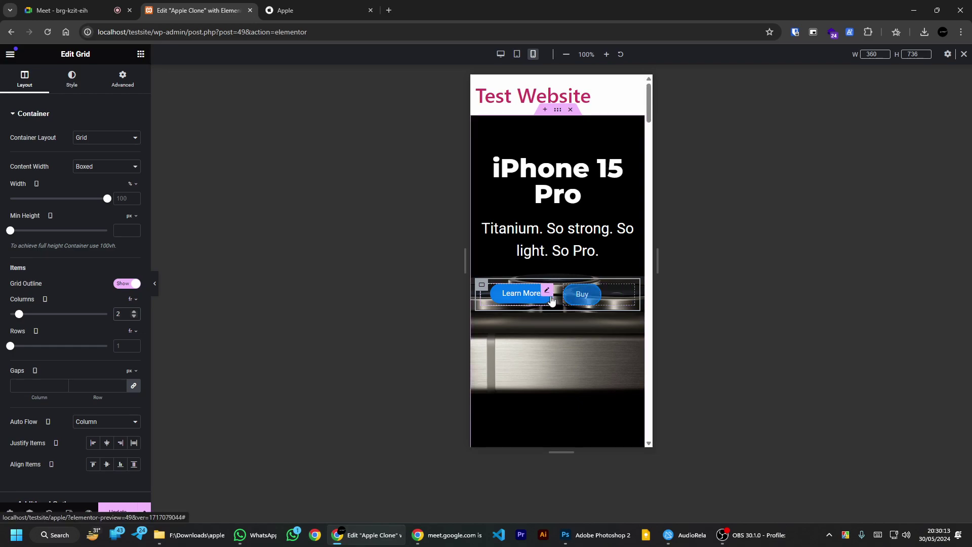
left_click(517, 53)
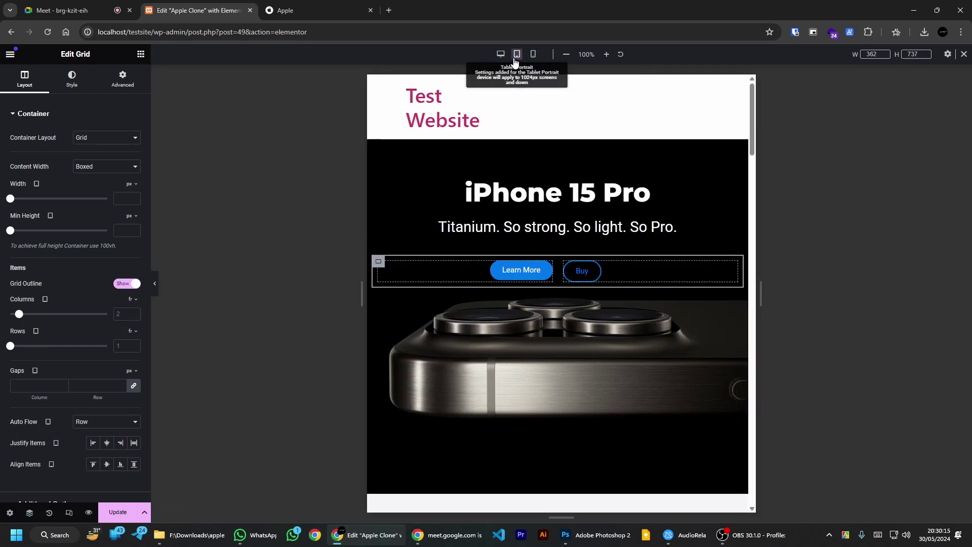
left_click(534, 54)
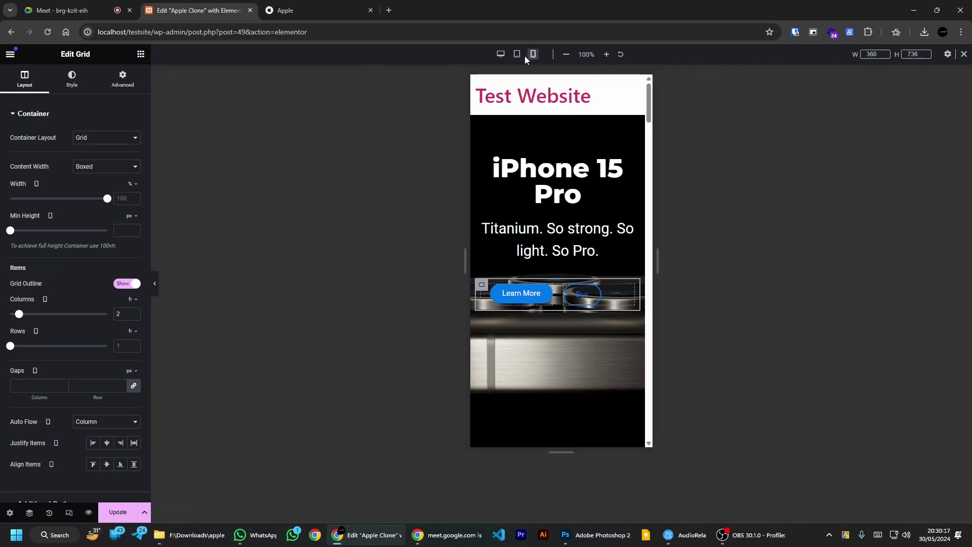
left_click(517, 53)
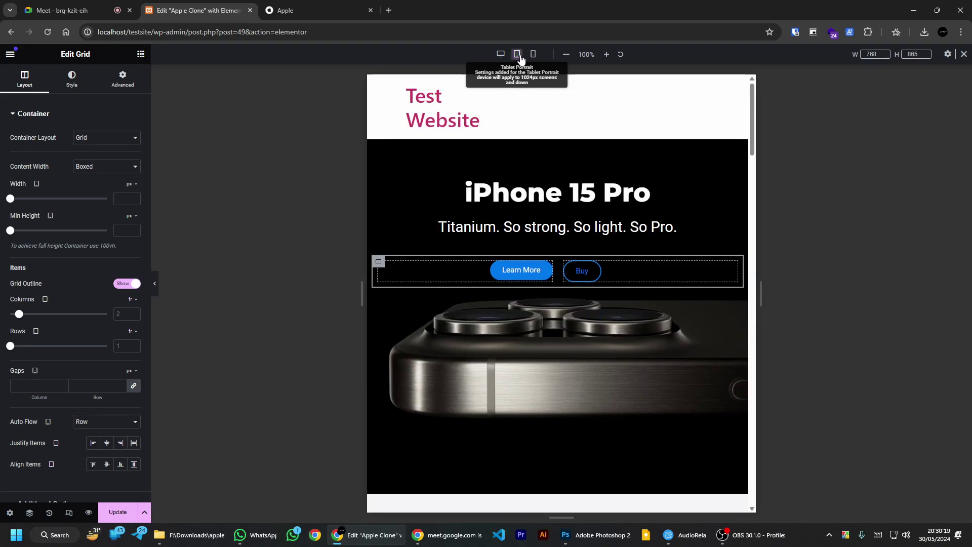
left_click(533, 55)
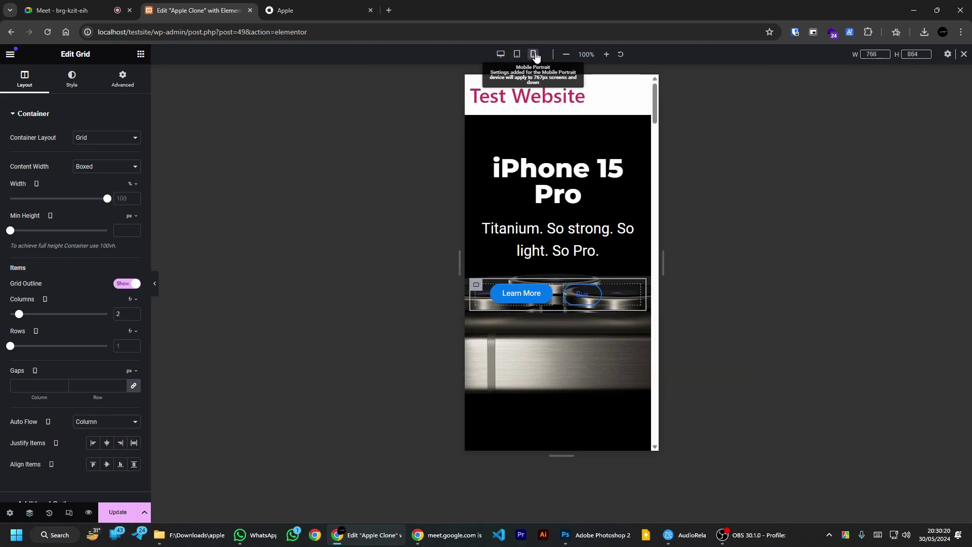
Step: Set the light iPhone section's button grid to Column auto flow with 2 columns on mobile and check the tablet preview
left_click(501, 56)
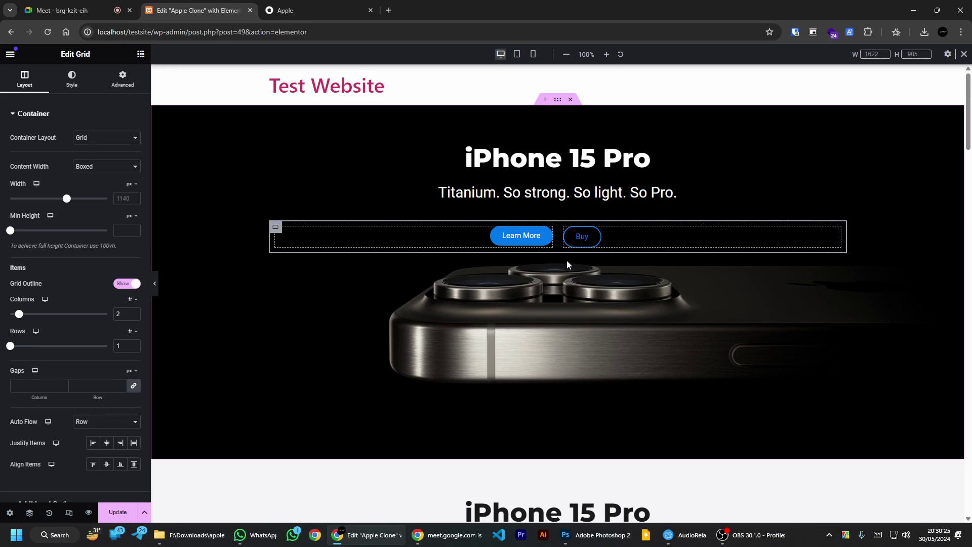
scroll(633, 272, "down", 7)
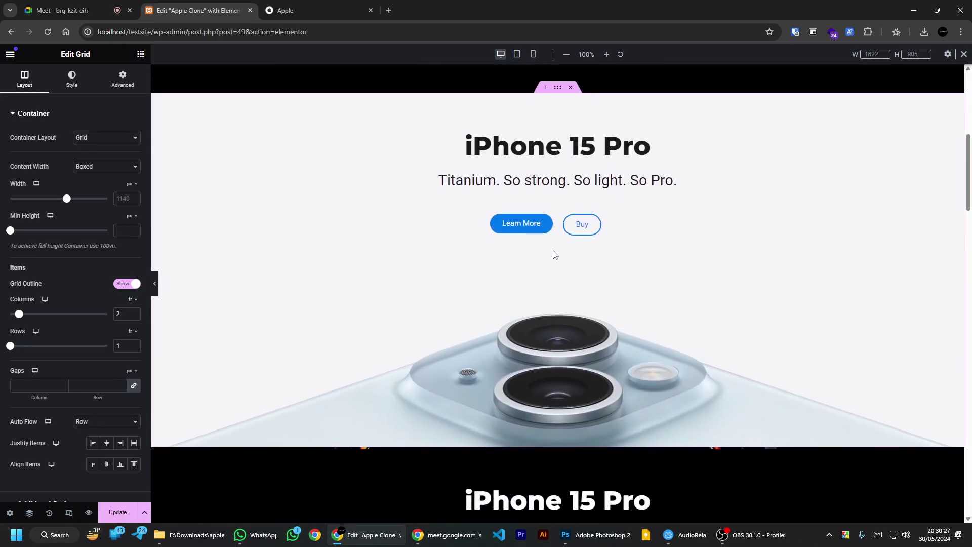
scroll(554, 252, "up", 8)
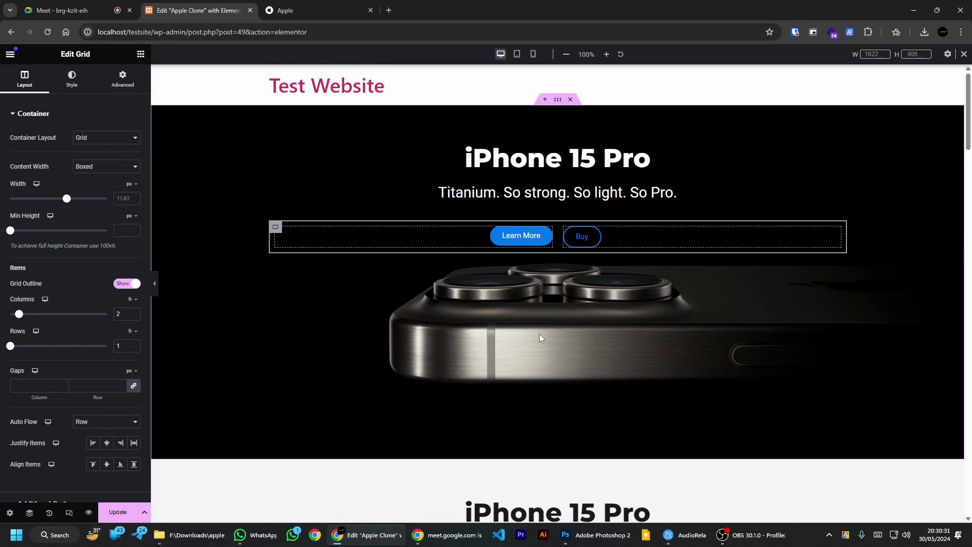
scroll(395, 235, "down", 7)
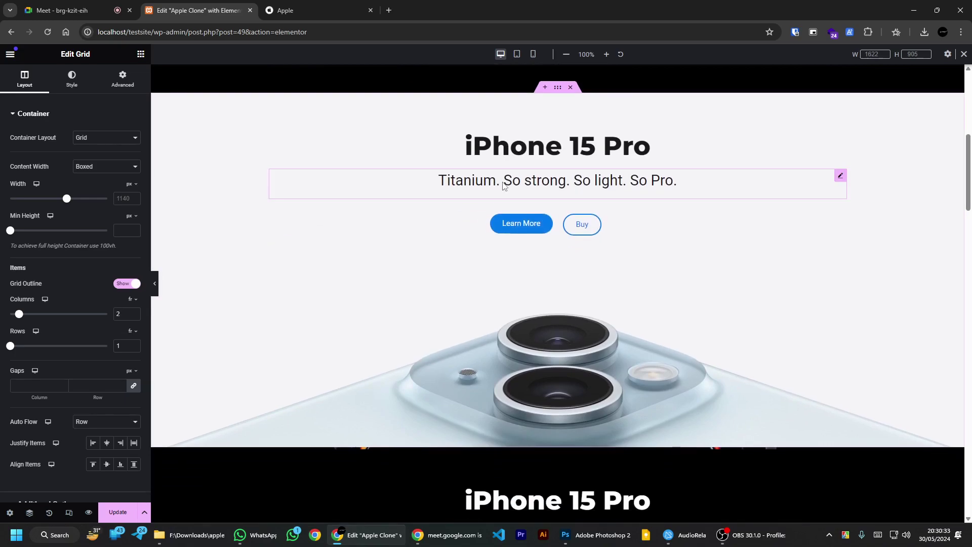
left_click(532, 55)
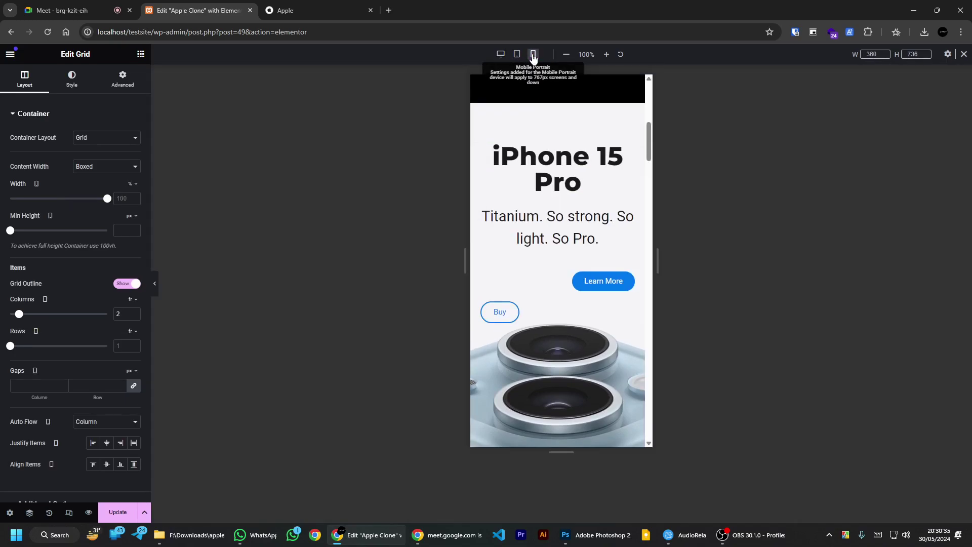
scroll(580, 277, "up", 5)
scroll(581, 278, "down", 2)
scroll(580, 282, "down", 3)
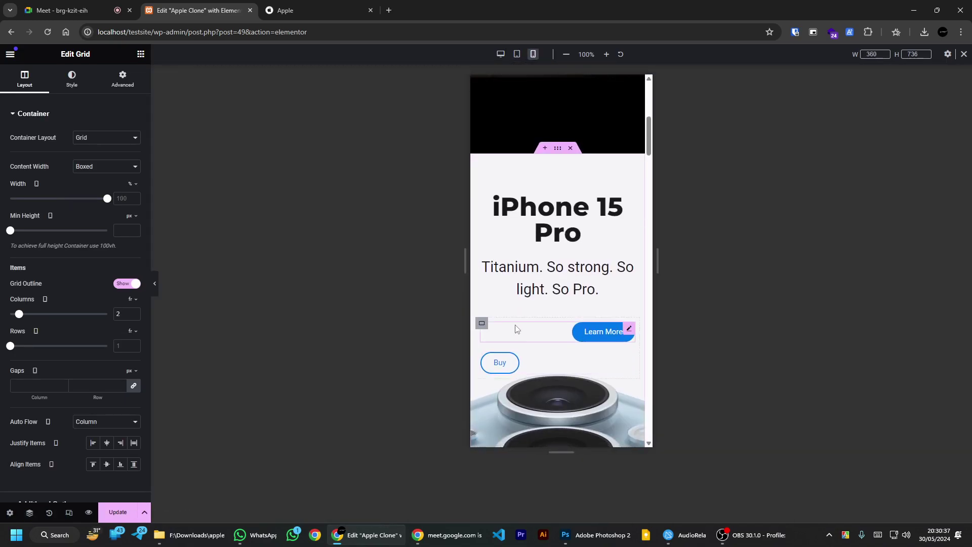
left_click(482, 326)
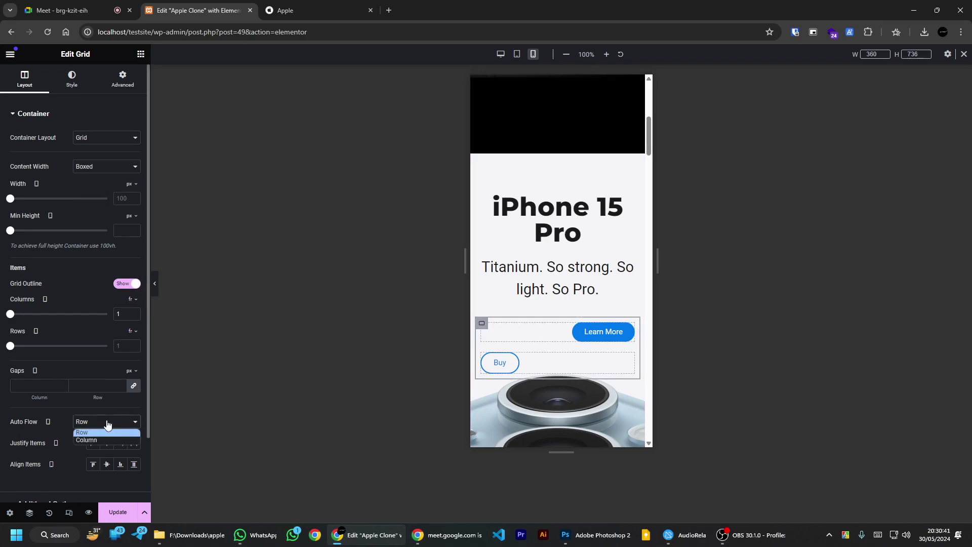
left_click(92, 444)
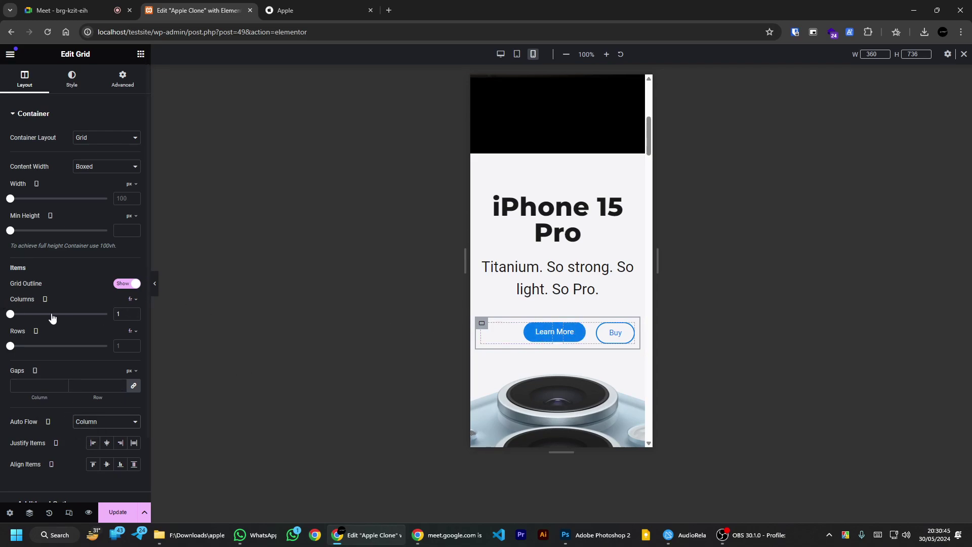
left_click(134, 311)
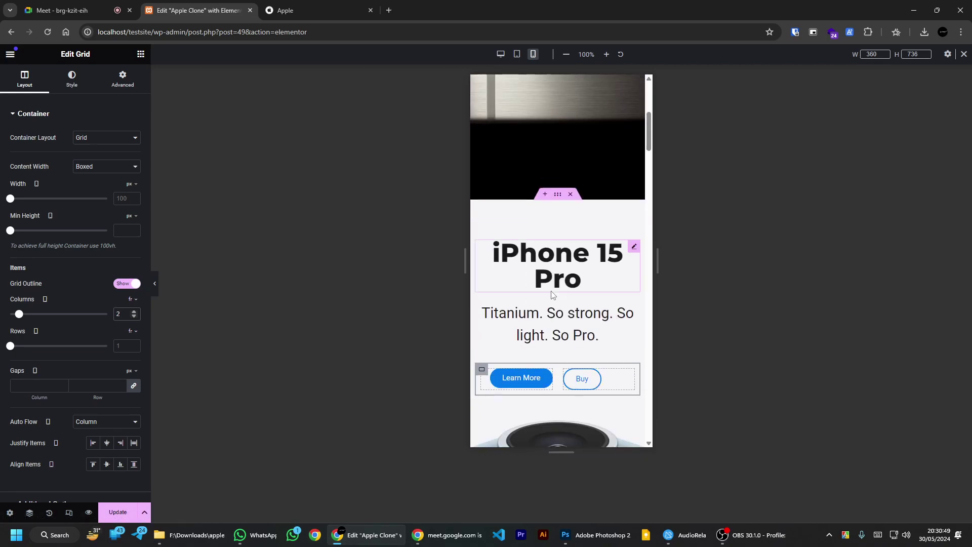
left_click(517, 55)
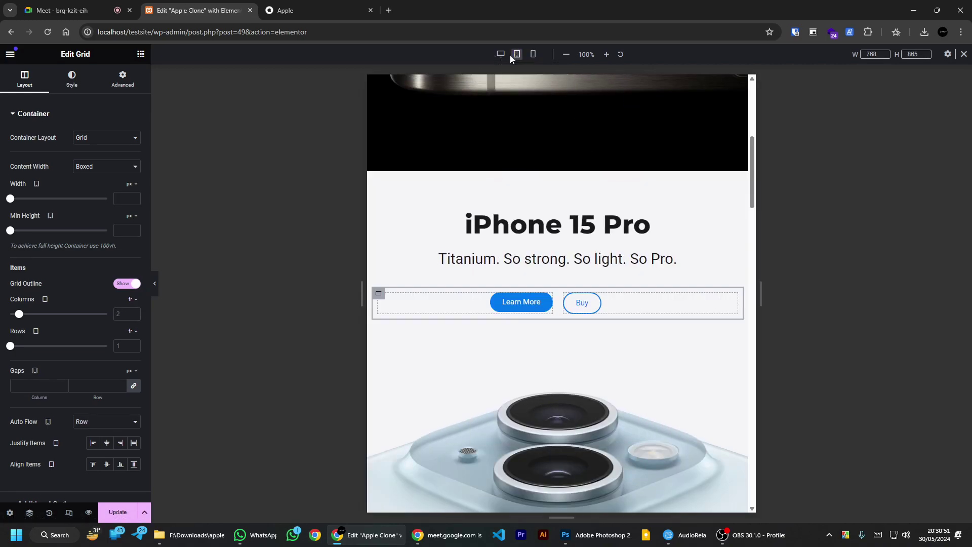
Step: Set the desktop auto flow of the third section's button grid to Column
left_click(501, 55)
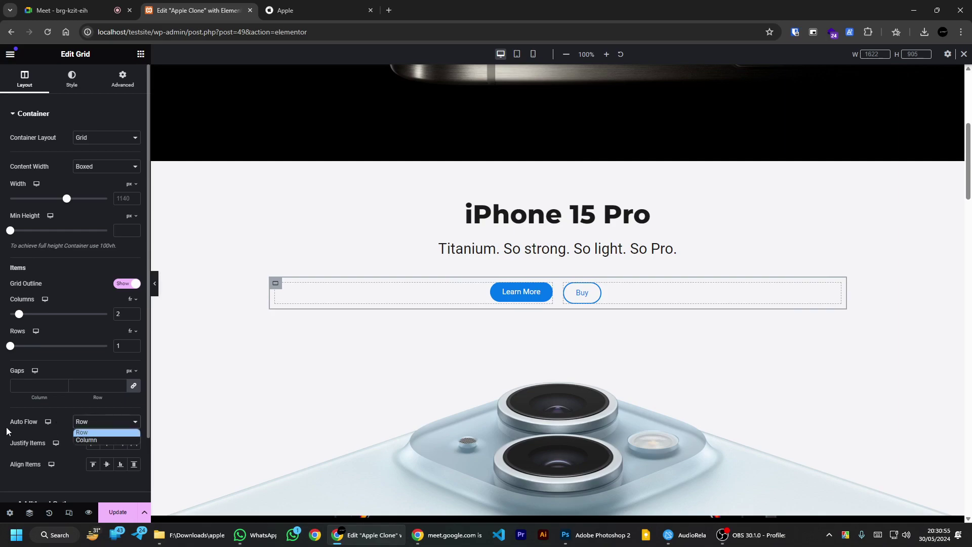
scroll(276, 274, "down", 6)
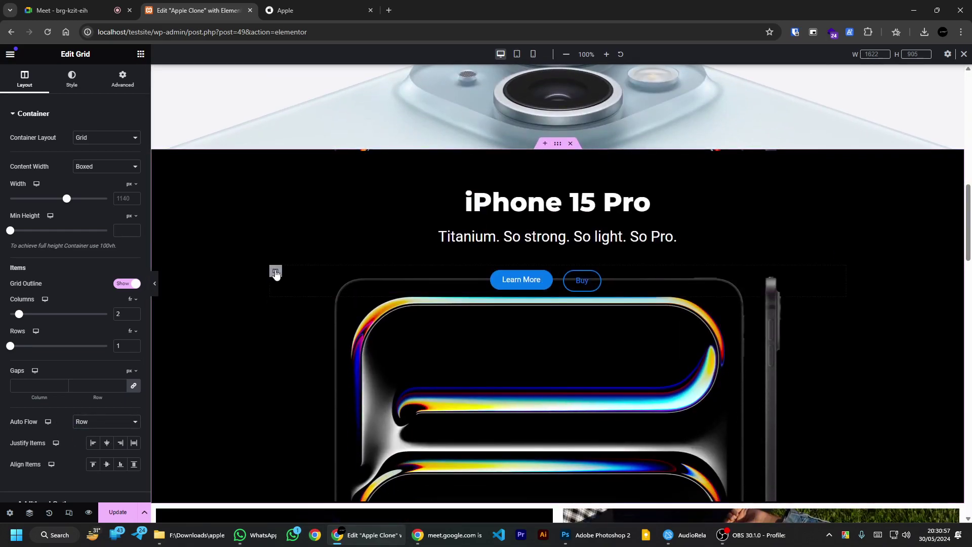
left_click(276, 273)
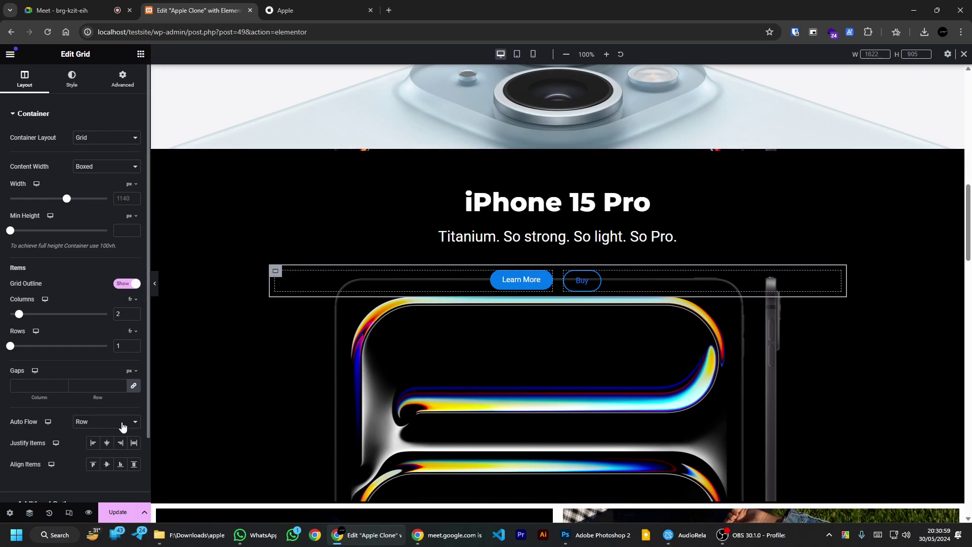
left_click(103, 423)
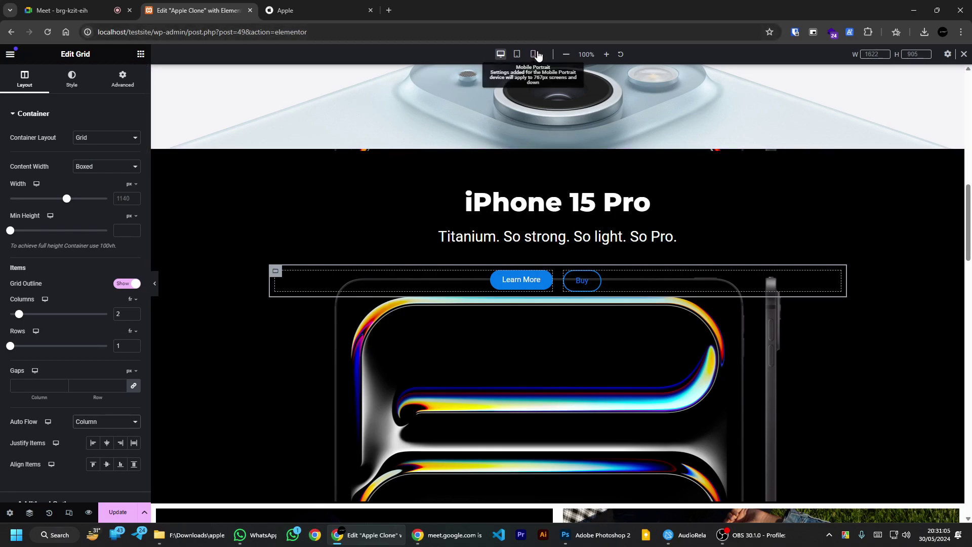
Step: Set the third section's button grid to Column auto flow with 2 columns on mobile, and check the tablet and desktop previews
left_click(534, 54)
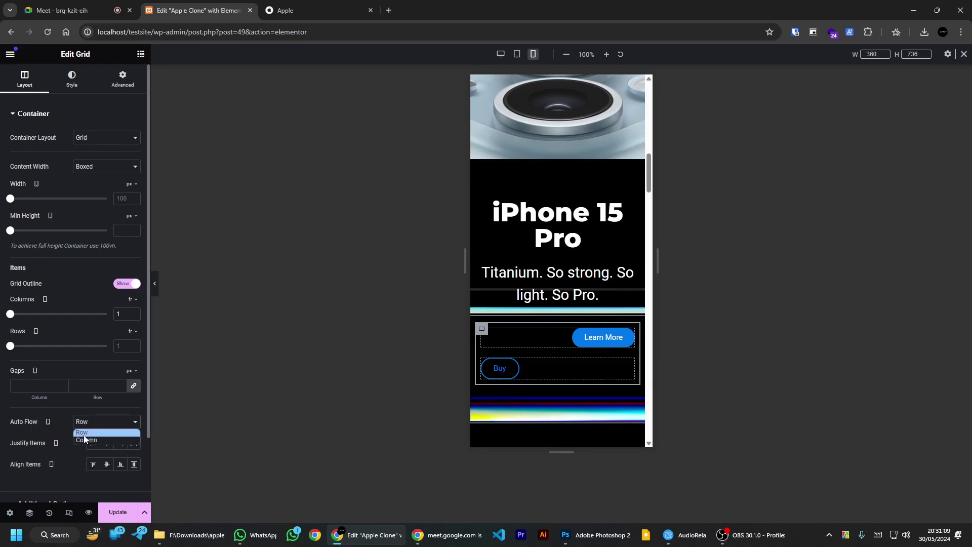
left_click(85, 439)
left_click(134, 313)
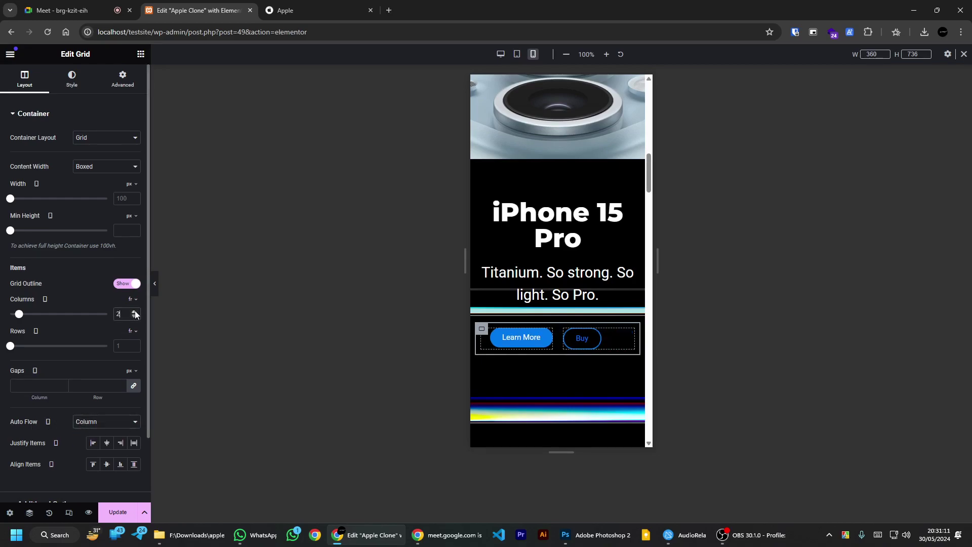
left_click(516, 54)
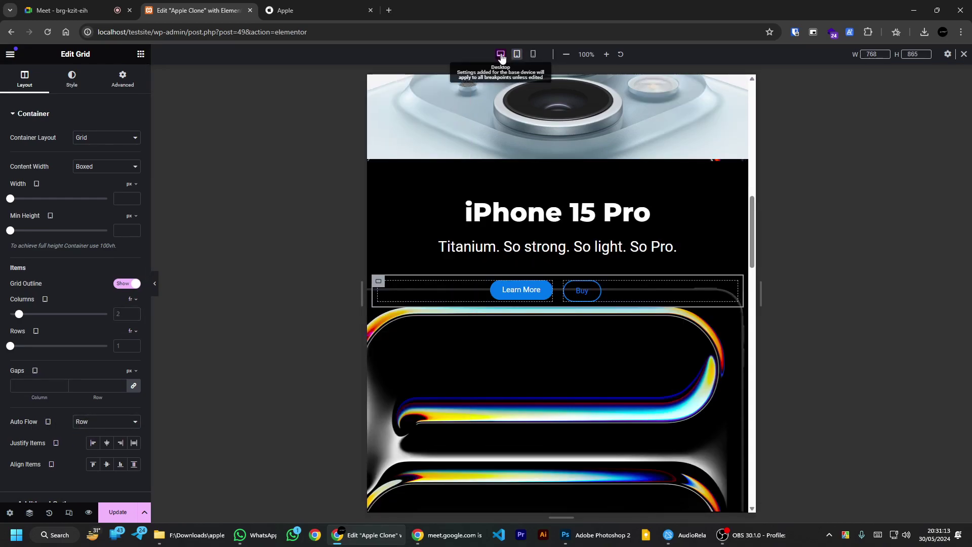
left_click(500, 55)
Step: Review the remaining sections, product cards and image carousels in the mobile preview
left_click(533, 54)
scroll(553, 293, "down", 5)
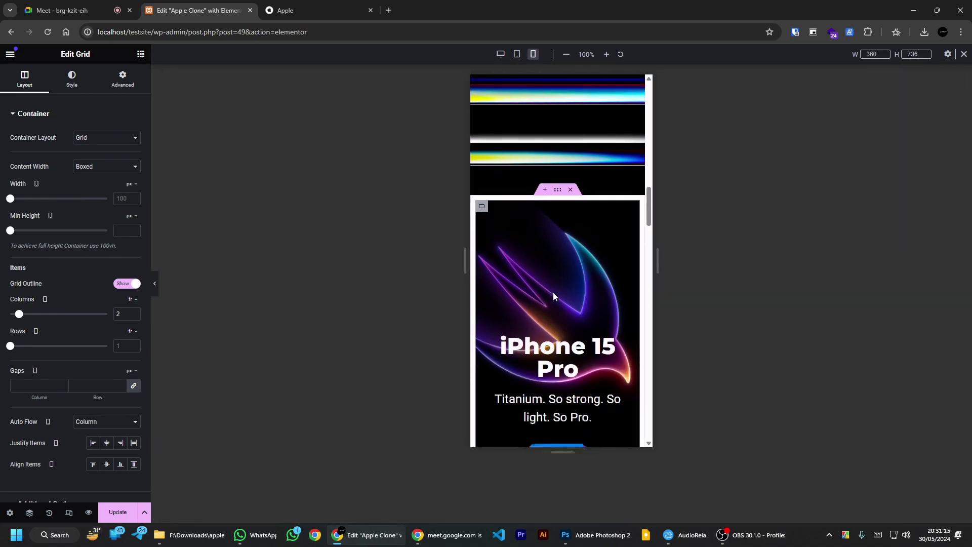
scroll(579, 267, "down", 10)
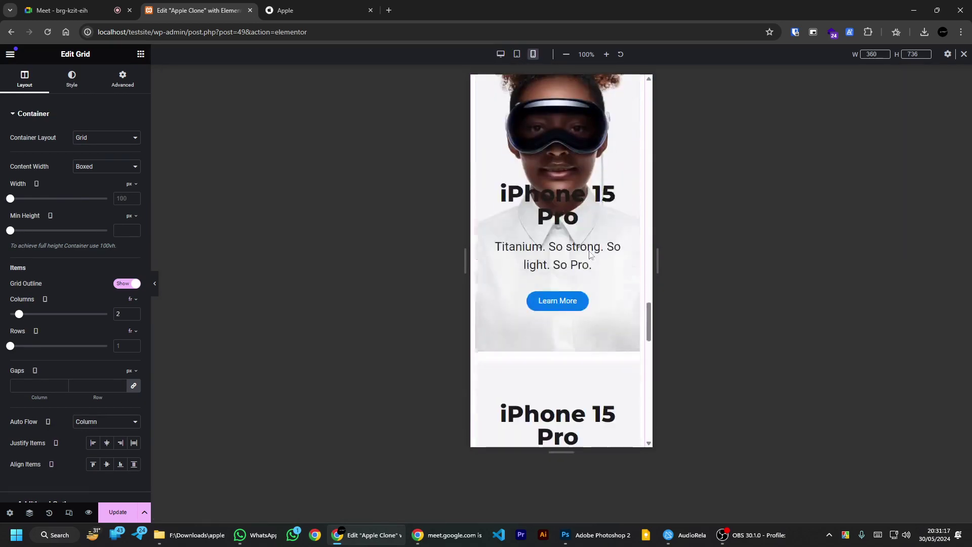
scroll(595, 240, "down", 5)
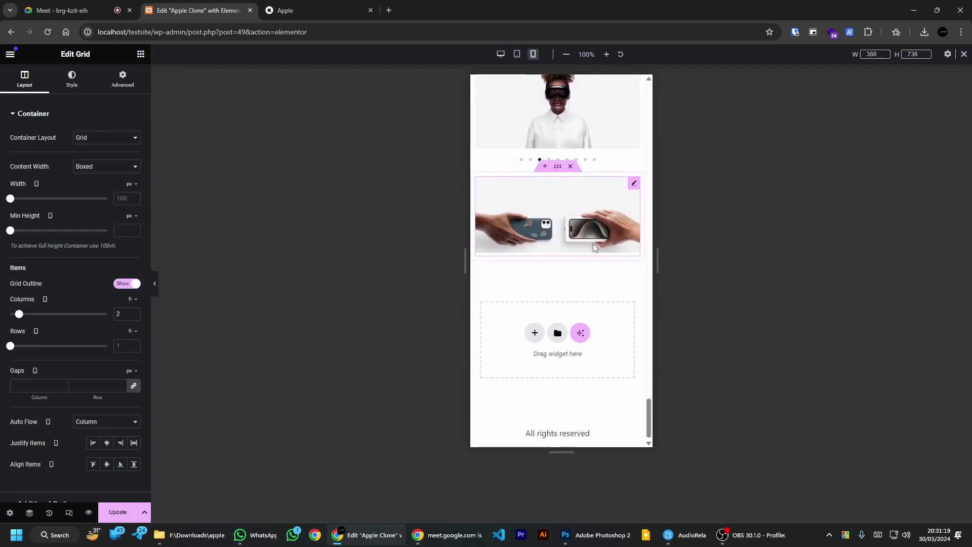
scroll(579, 284, "up", 10)
scroll(572, 271, "down", 5)
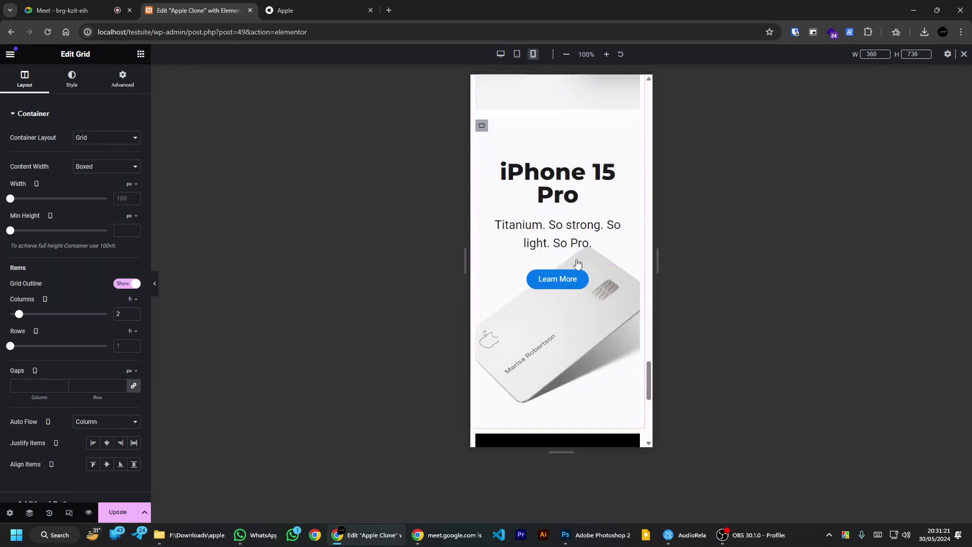
scroll(629, 225, "up", 15)
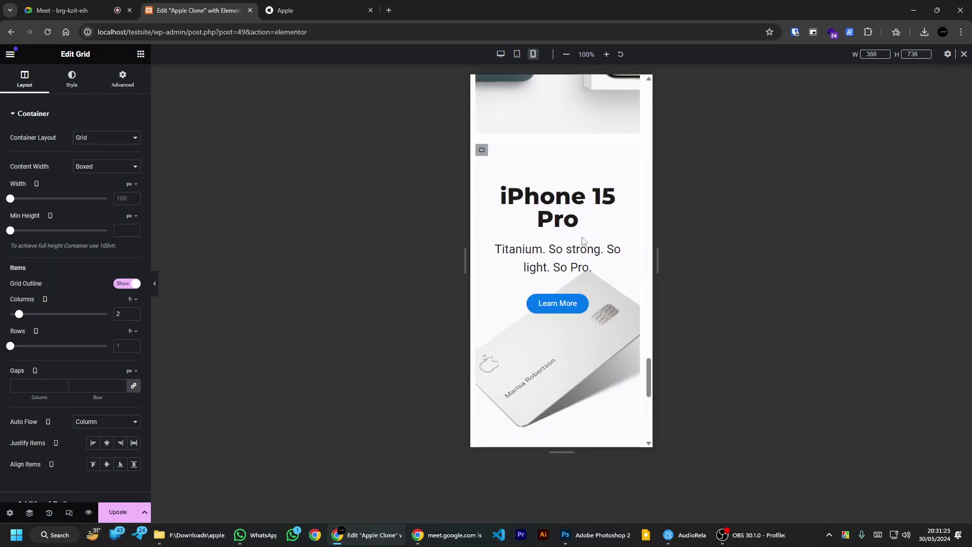
Step: Return to the desktop preview, update the page and open the published Apple Clone page
left_click(501, 54)
scroll(466, 304, "down", 7)
scroll(476, 290, "down", 4)
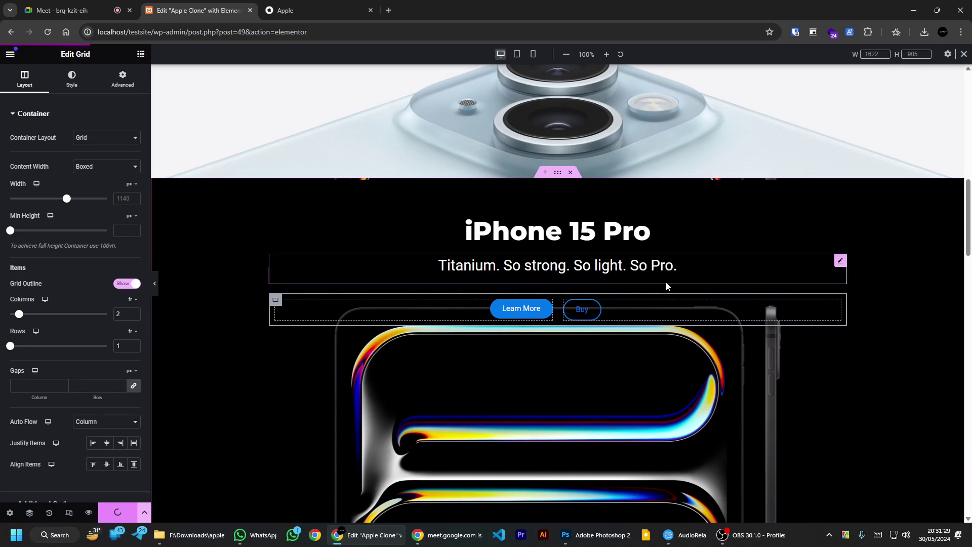
left_click(11, 54)
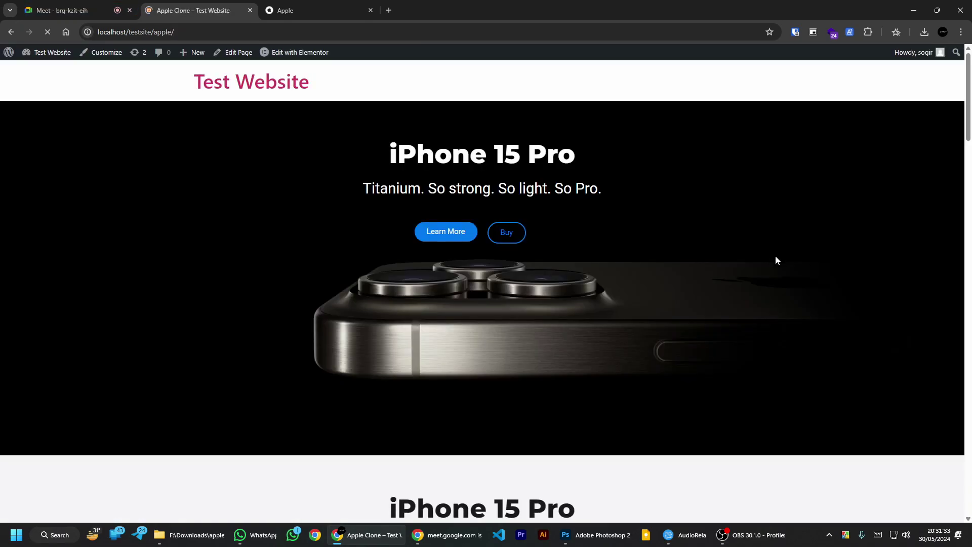
Step: Inspect the published page in the browser's responsive device view and narrow the viewport to 387 px
right_click(775, 255)
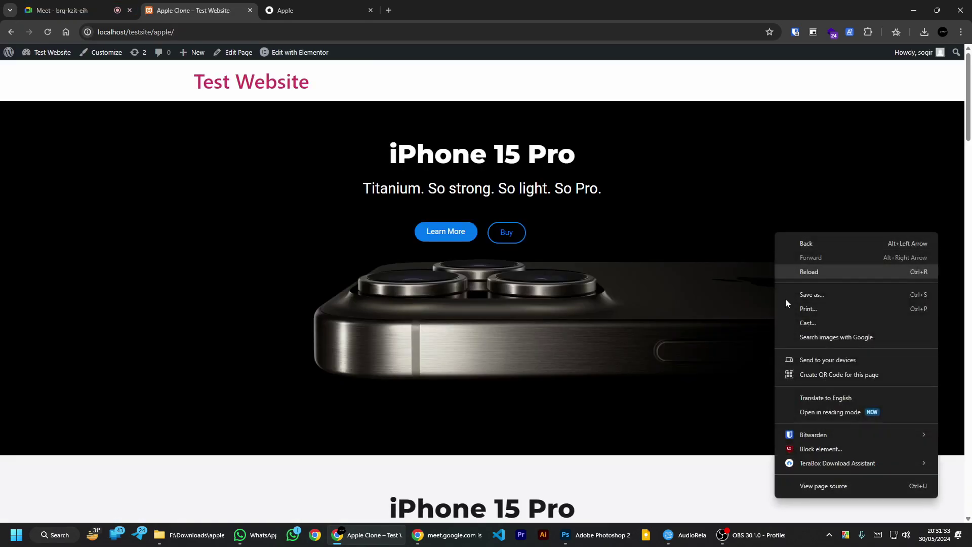
left_click(810, 490)
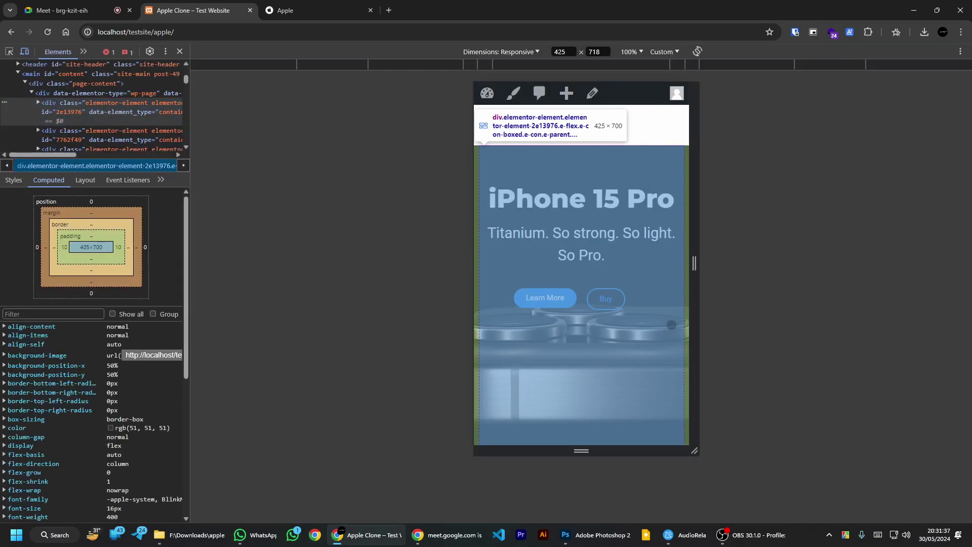
scroll(606, 302, "down", 2)
scroll(606, 303, "down", 1)
left_click_drag(695, 249, 685, 249)
Step: Examine the published page's mobile layout from the hero down to the footer and back
scroll(608, 210, "down", 5)
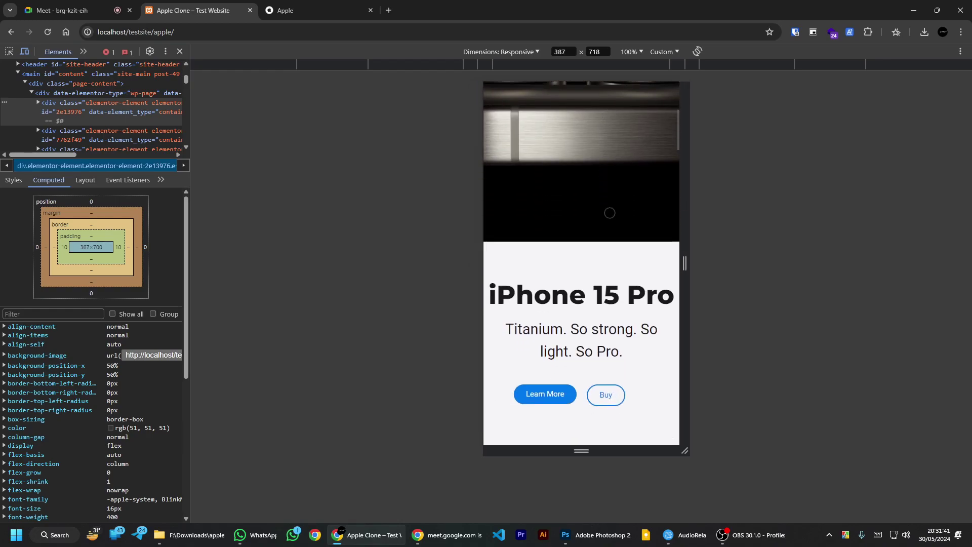
scroll(572, 320, "down", 10)
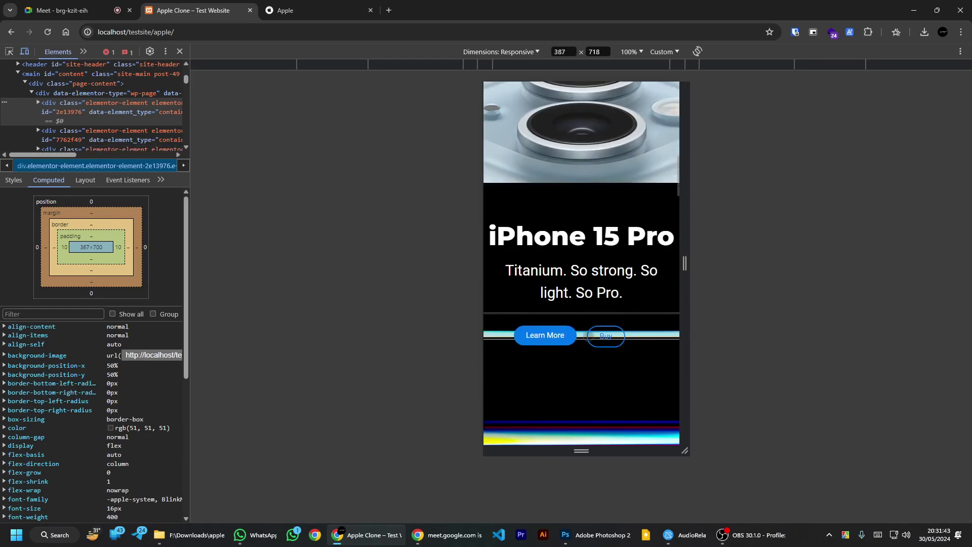
scroll(606, 178, "down", 15)
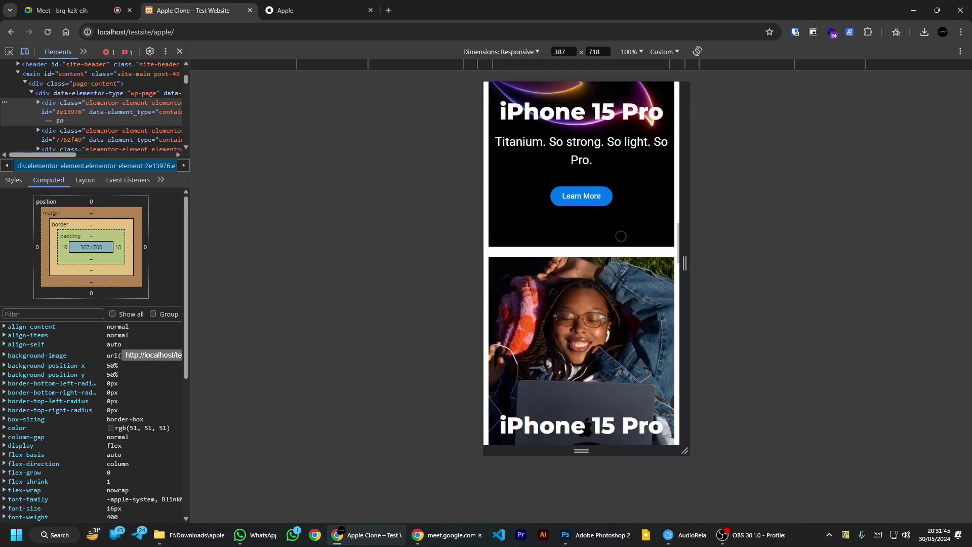
scroll(617, 219, "down", 15)
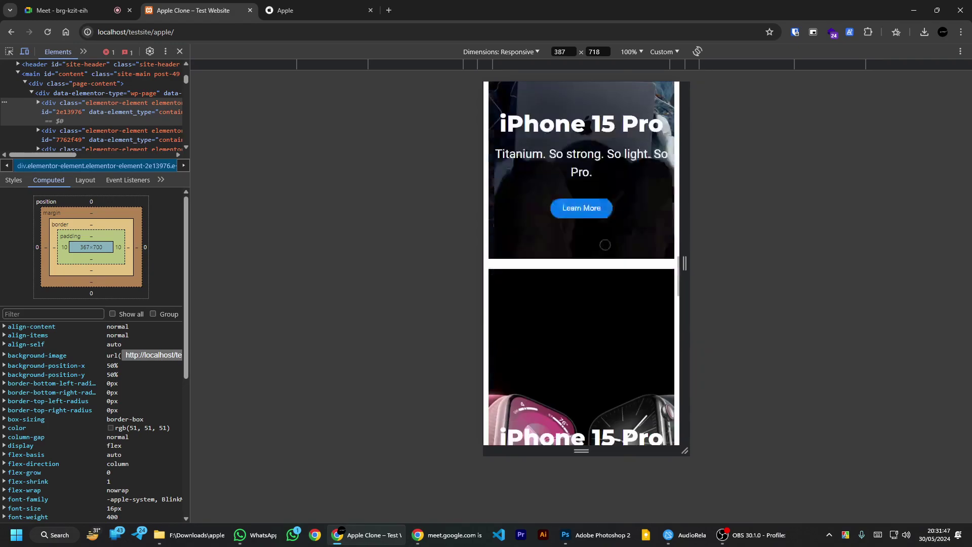
scroll(581, 263, "down", 10)
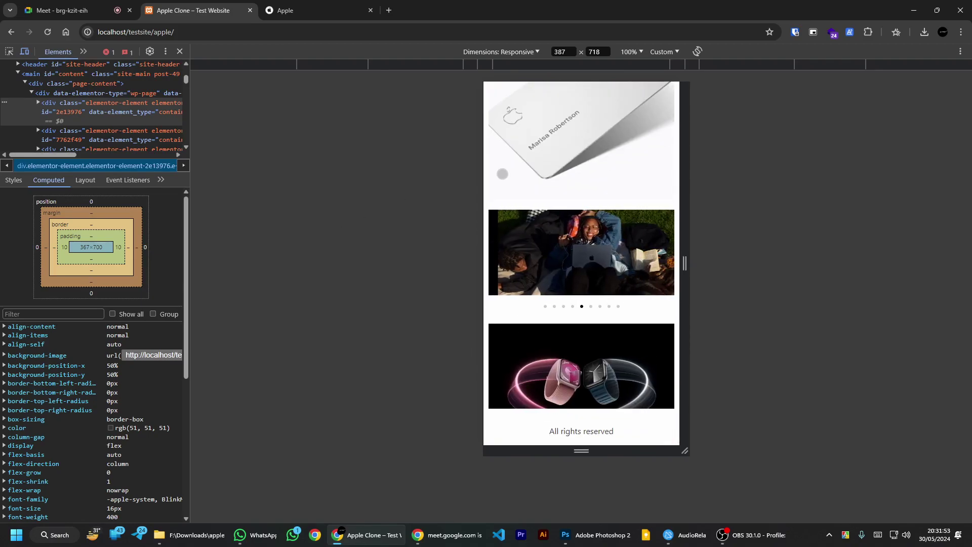
scroll(602, 192, "up", 3)
scroll(523, 301, "up", 10)
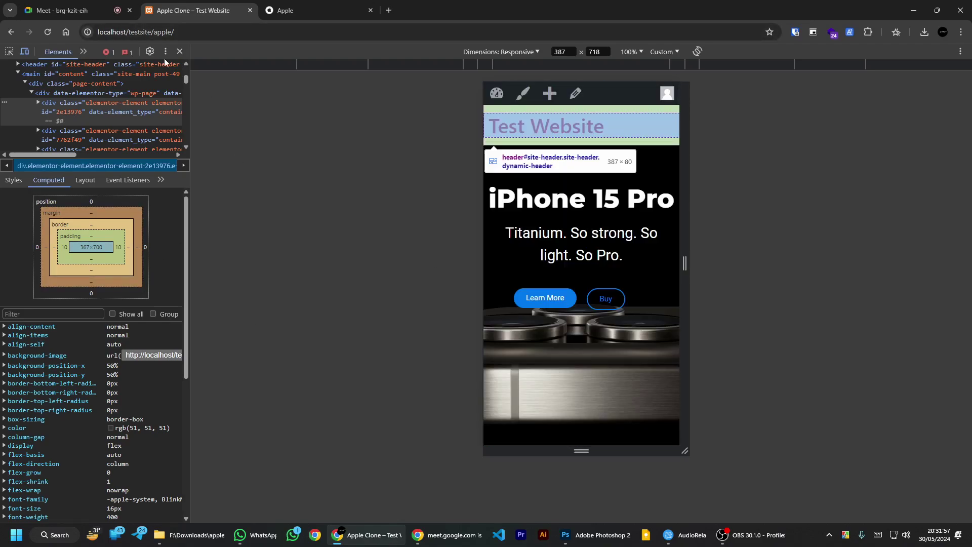
Step: Close the developer tools, review the published page at desktop width and switch to Apple's original homepage for comparison
left_click(180, 51)
scroll(648, 185, "down", 15)
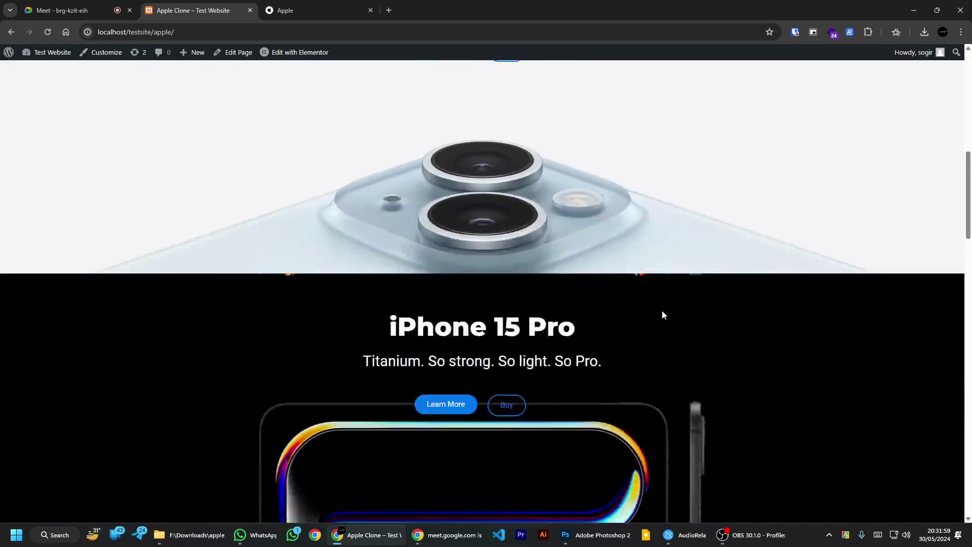
scroll(671, 278, "down", 15)
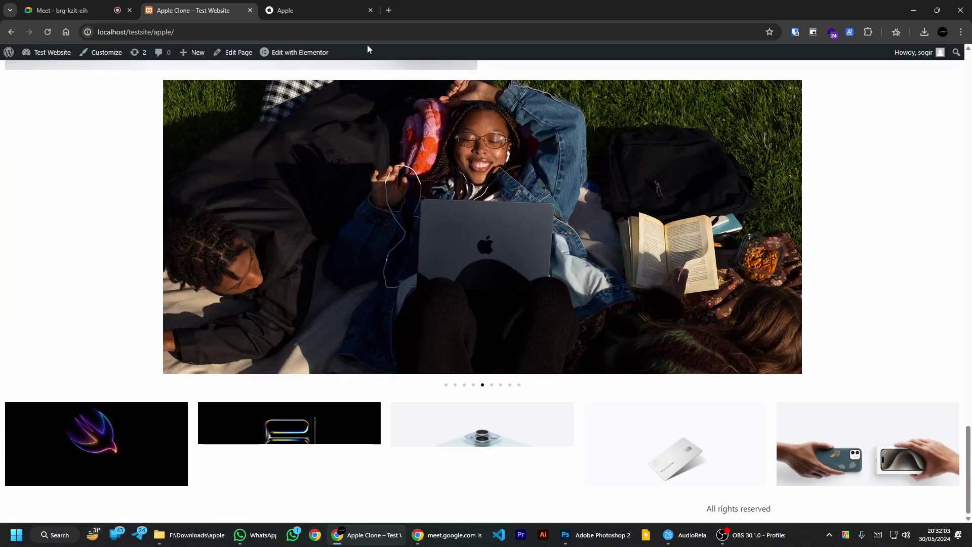
left_click(350, 11)
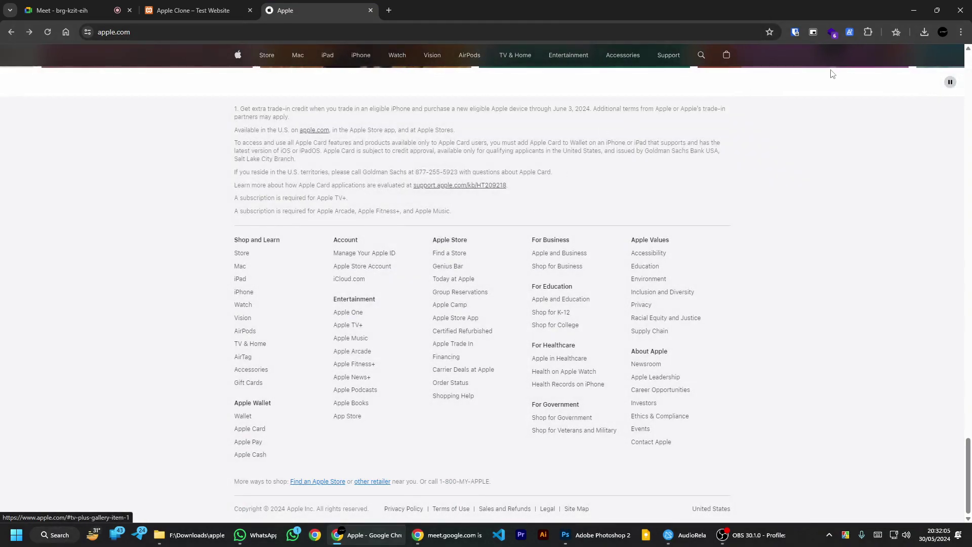
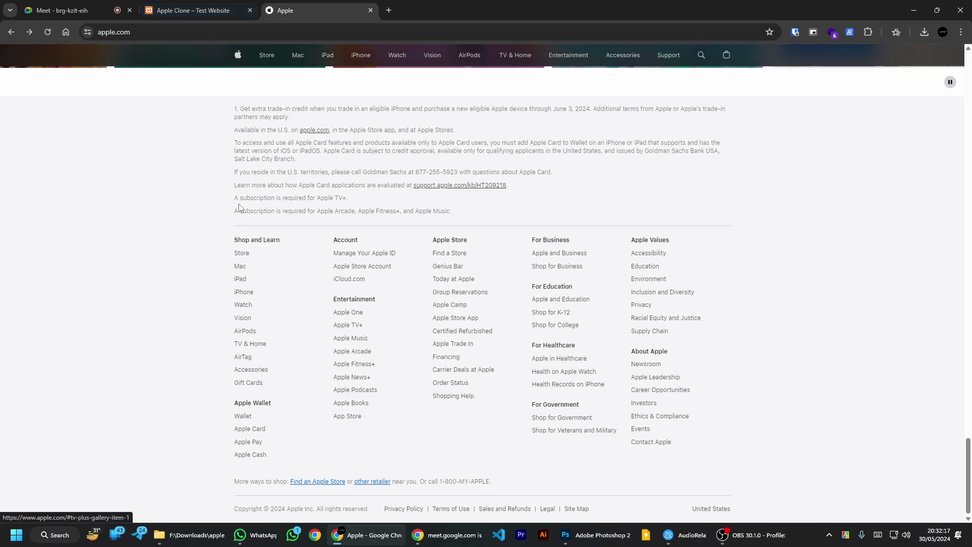
Step: Review Apple's original homepage from the iPhone sections through the product grid down to the footer
scroll(652, 202, "up", 15)
scroll(652, 202, "up", 15)
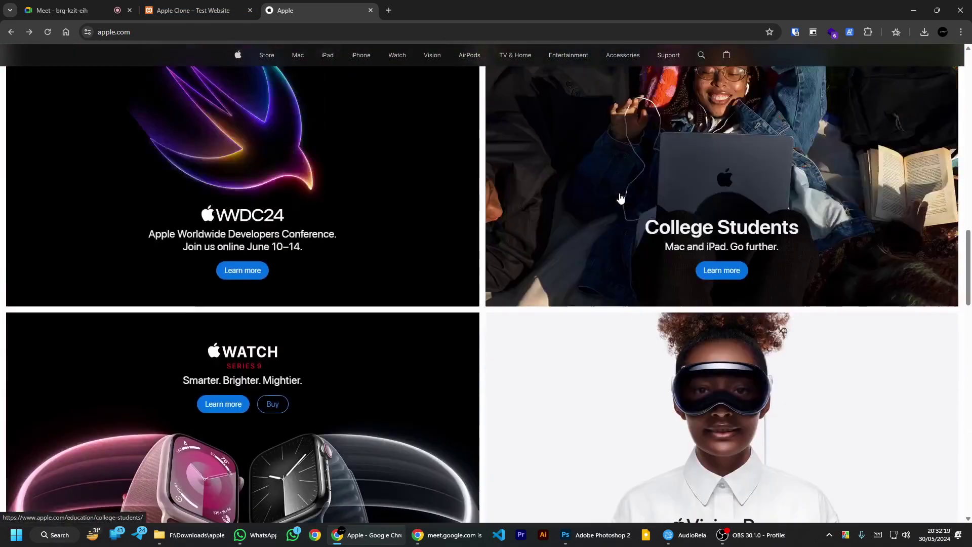
scroll(354, 181, "down", 3)
scroll(403, 273, "down", 1)
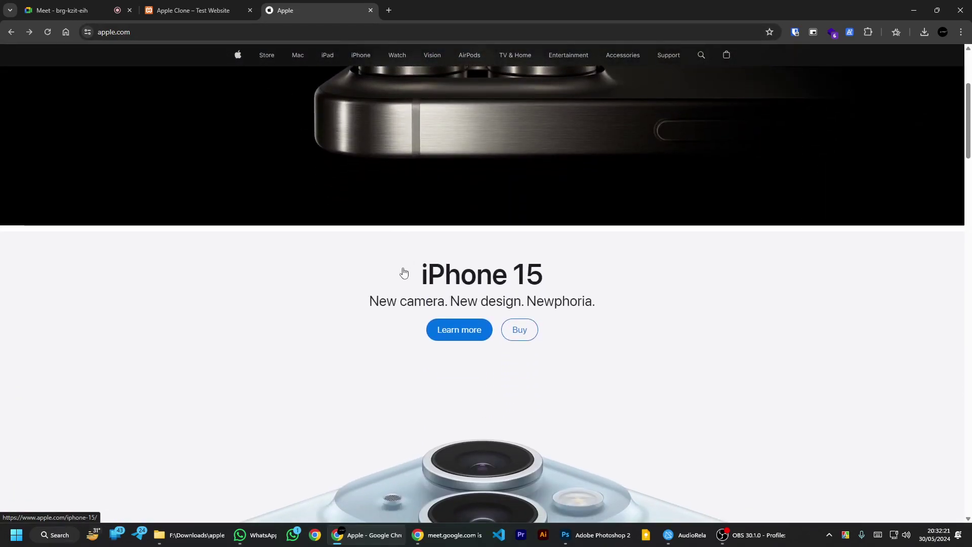
scroll(425, 269, "down", 20)
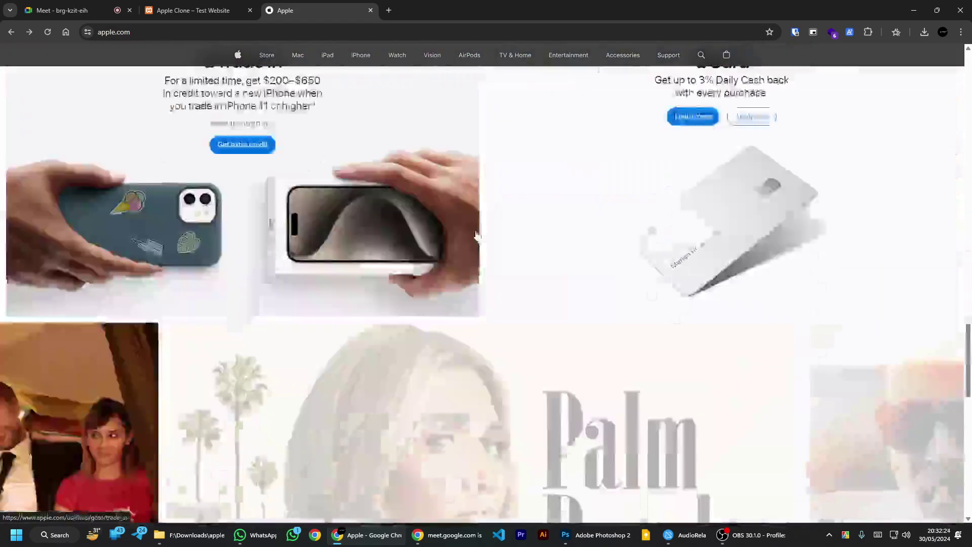
scroll(475, 232, "down", 15)
Step: Switch to the published Apple Clone page and examine its hero sections, product grid and image carousel
left_click(186, 5)
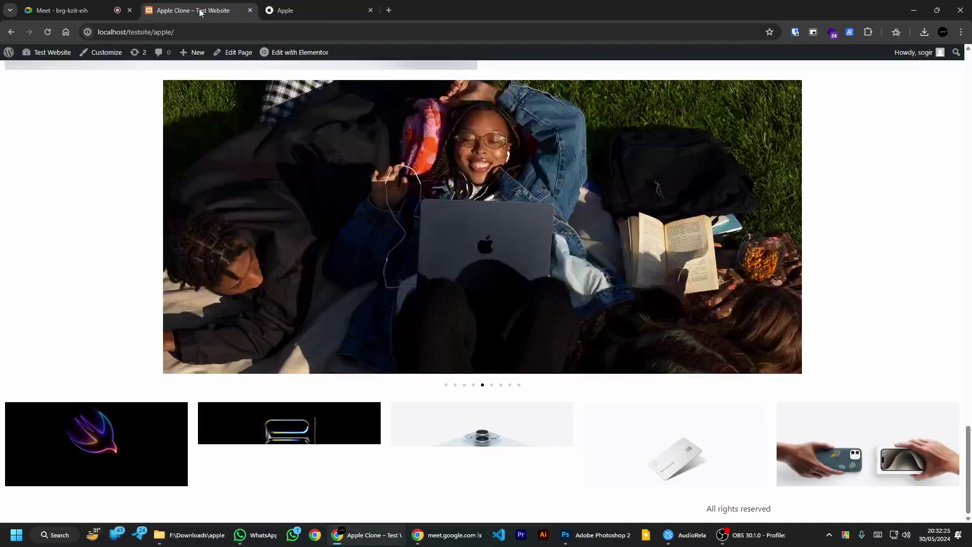
scroll(494, 311, "up", 10)
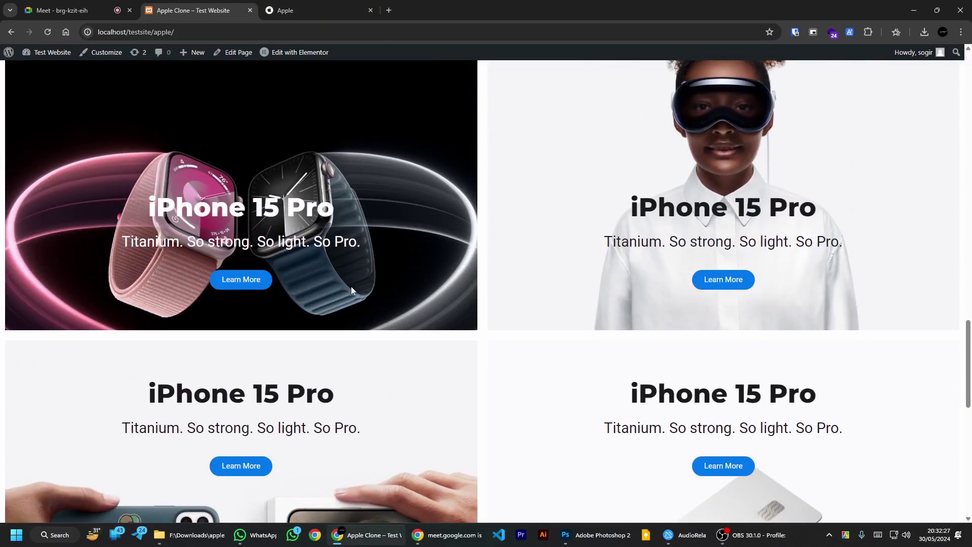
scroll(836, 195, "up", 5)
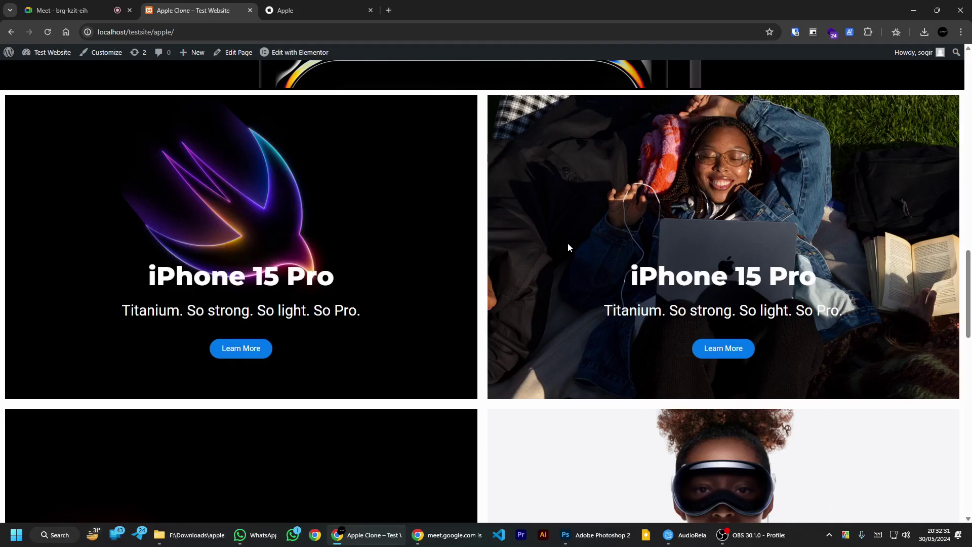
scroll(386, 251, "down", 11)
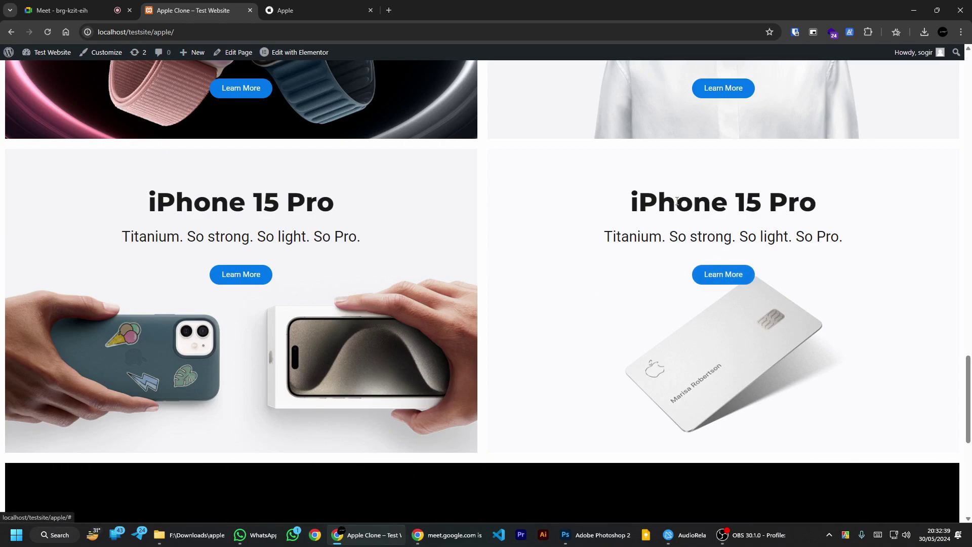
scroll(677, 200, "up", 7)
scroll(552, 268, "up", 20)
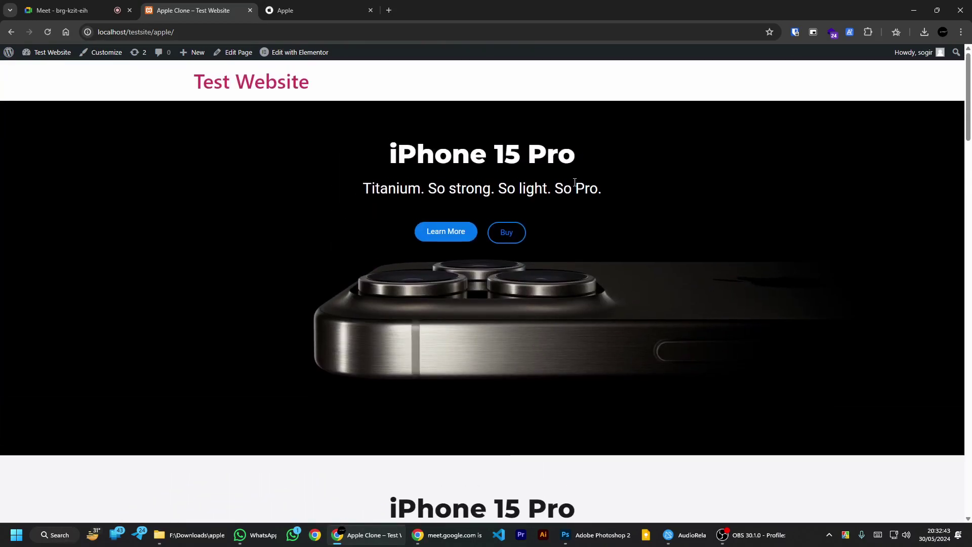
scroll(471, 177, "down", 15)
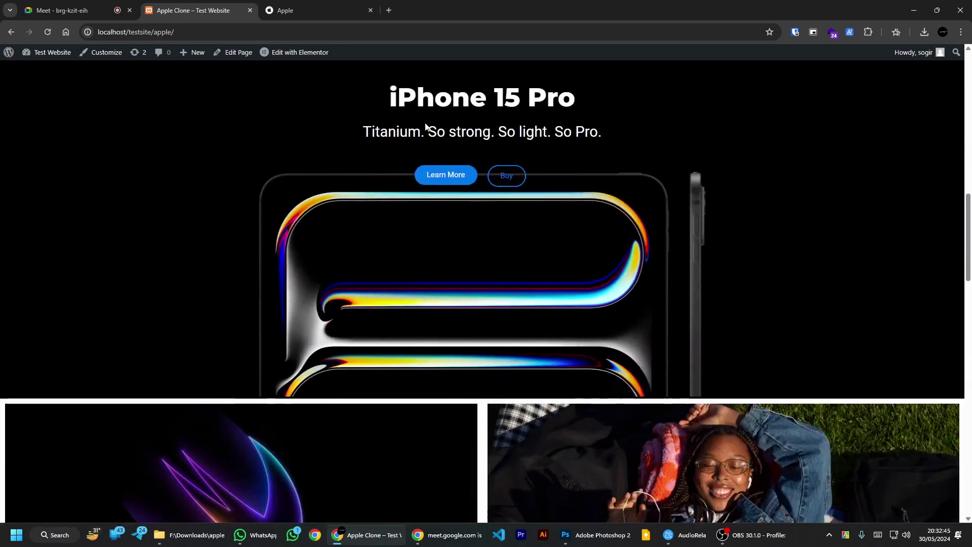
scroll(433, 346, "down", 10)
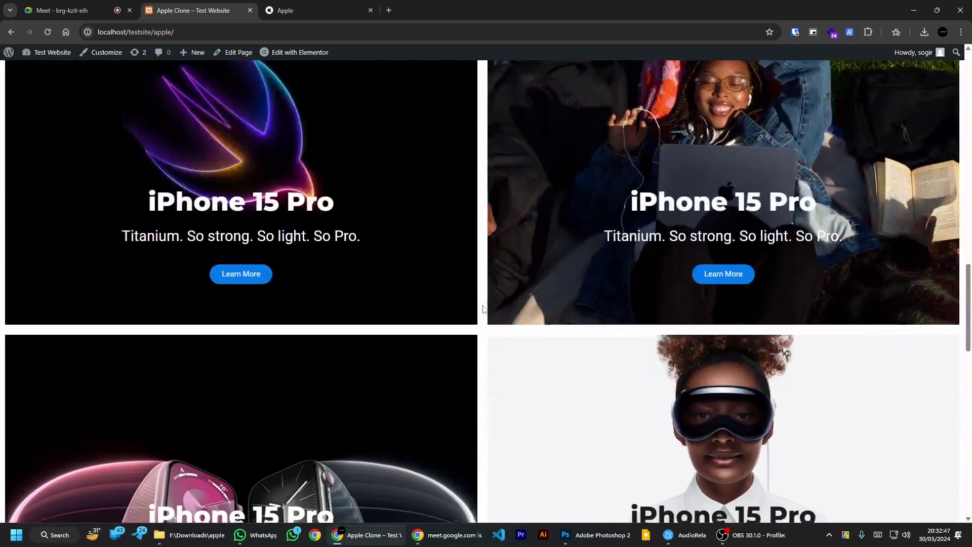
scroll(483, 307, "down", 3)
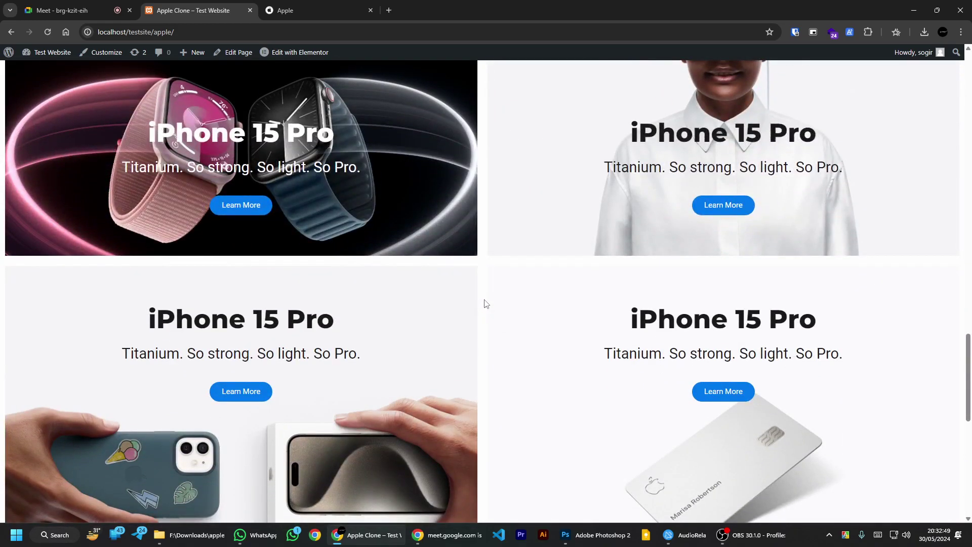
scroll(484, 299, "down", 6)
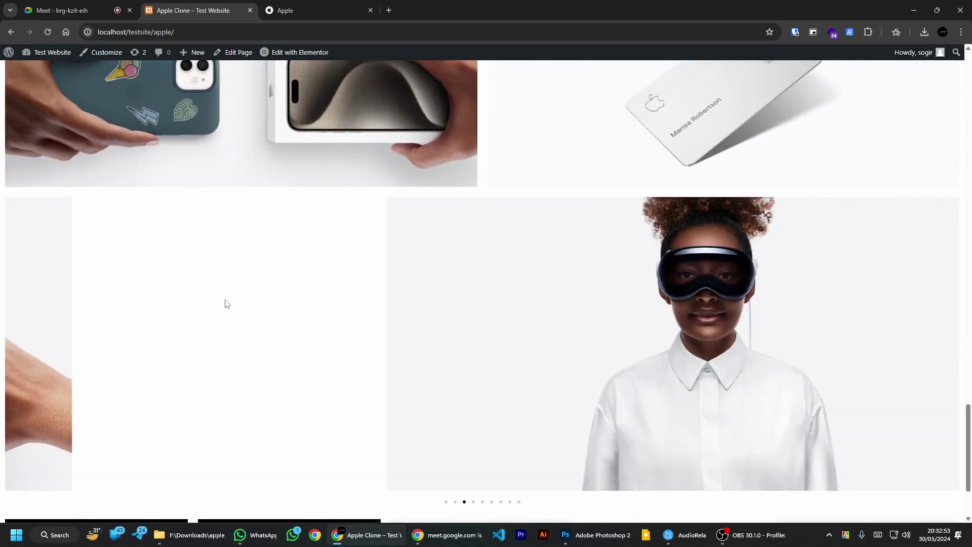
Step: Compare the original homepage's gallery carousels and footer with the Apple Clone page, ending at the clone's hero section
key("ctrl+Tab")
scroll(729, 329, "up", 10)
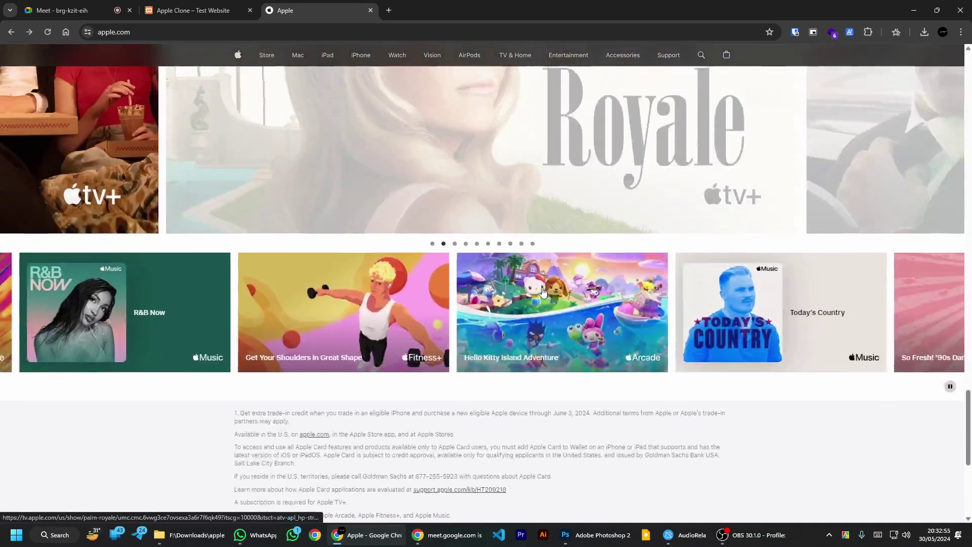
left_click(193, 10)
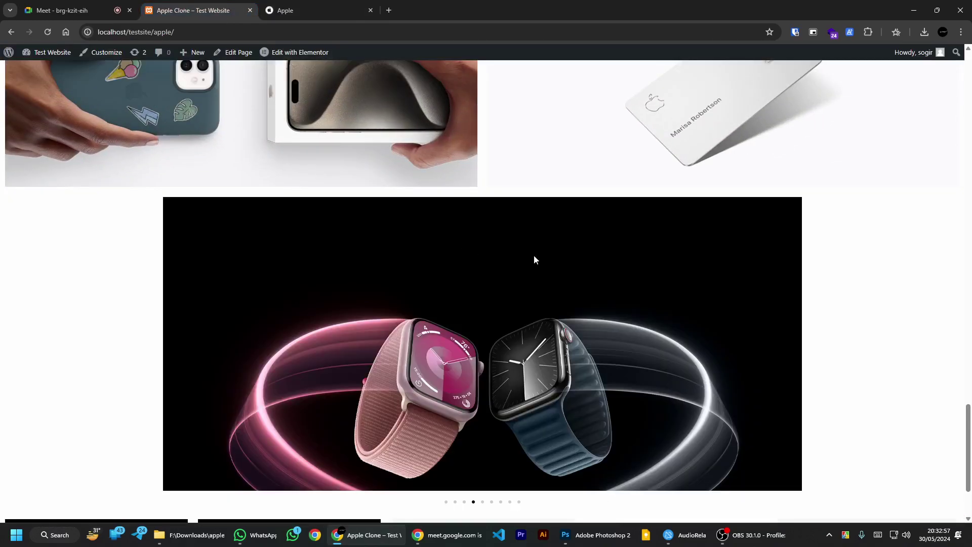
key("ctrl+Tab")
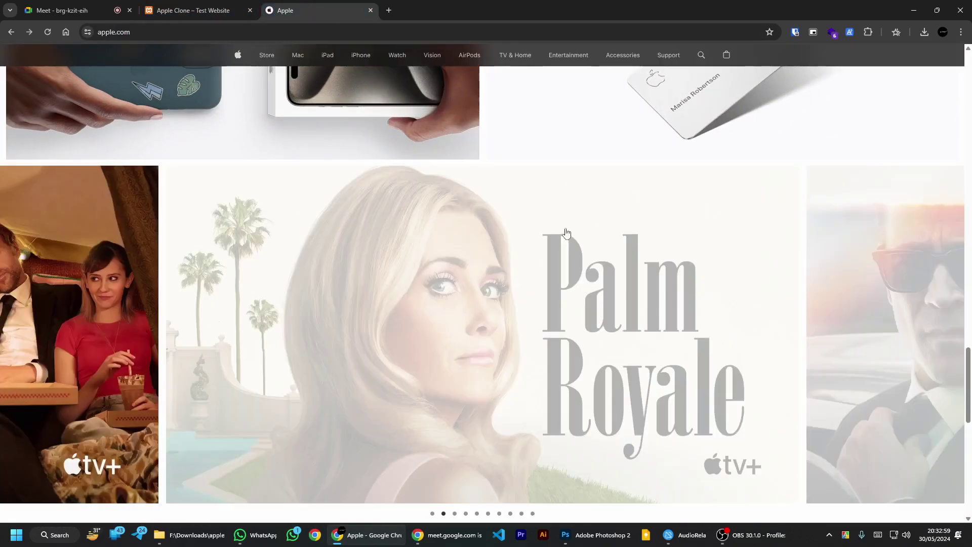
scroll(485, 169, "down", 10)
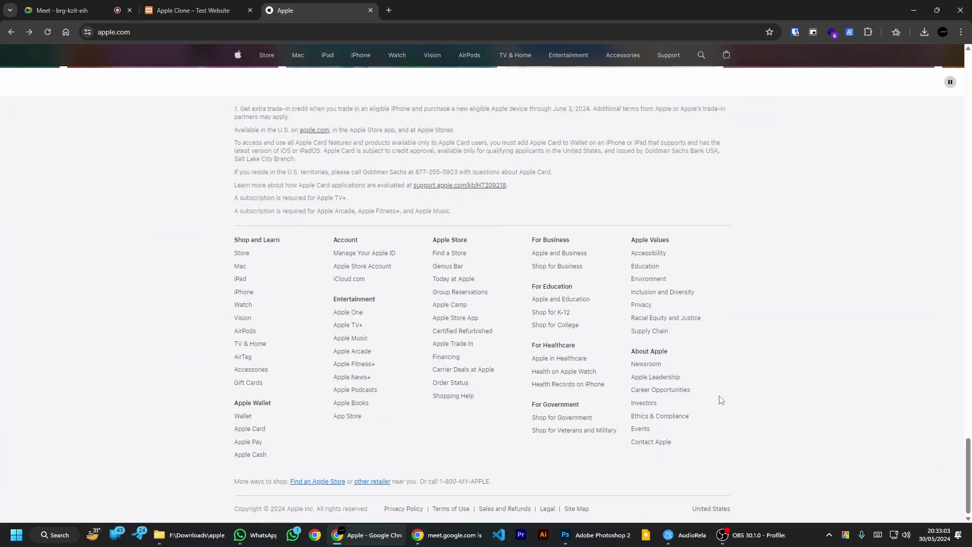
scroll(787, 283, "up", 20)
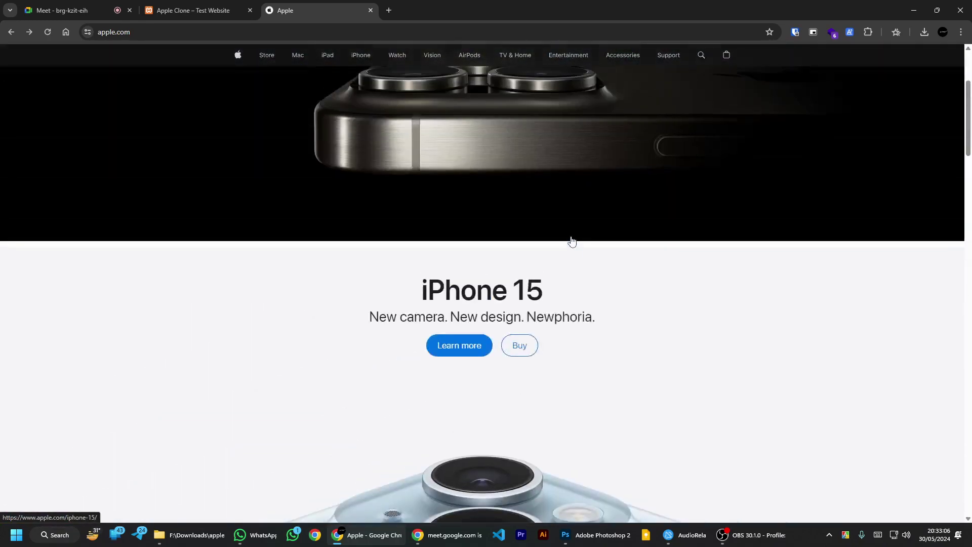
scroll(572, 241, "up", 3)
left_click(202, 10)
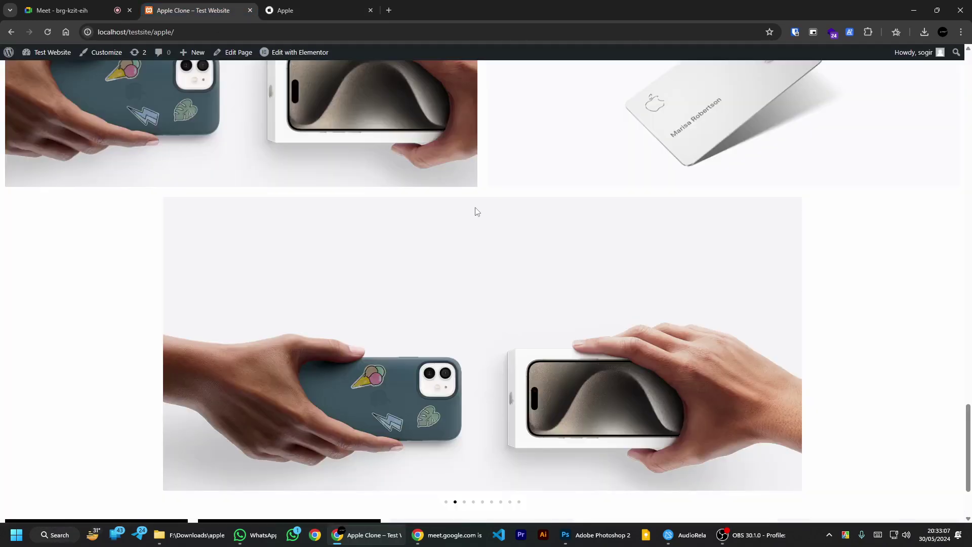
scroll(485, 191, "up", 20)
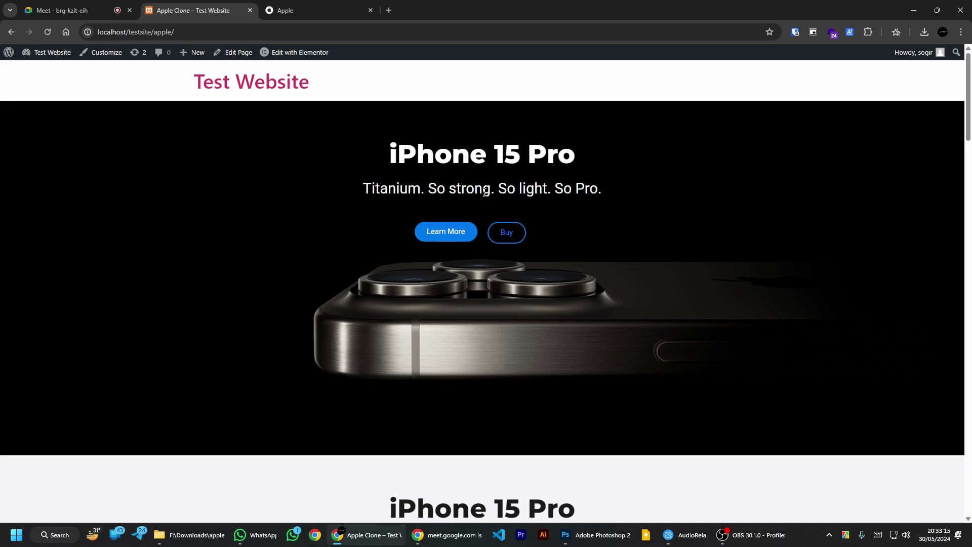
Step: Open the Apple Clone page for editing in Elementor and go to the empty widget area below the carousels
right_click(715, 211)
key("Escape")
left_click(294, 52)
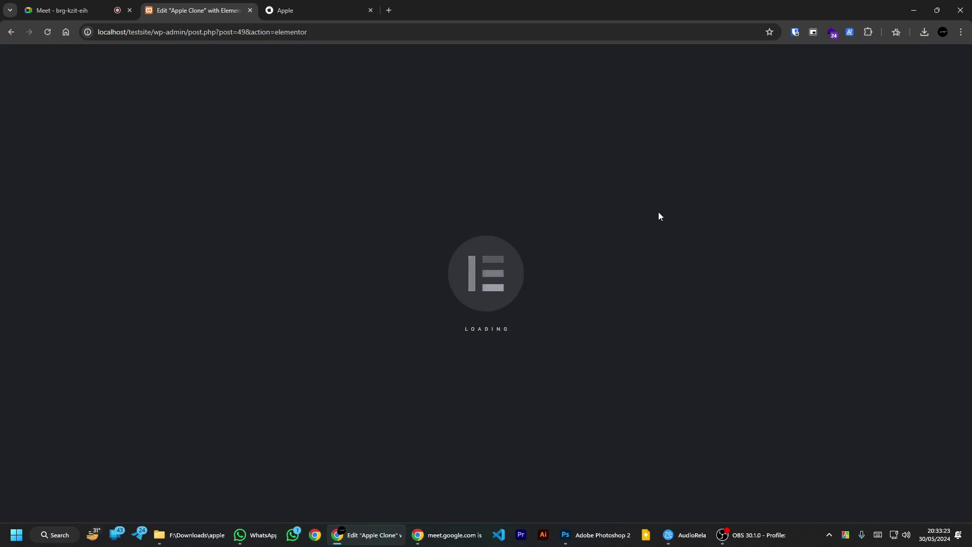
scroll(582, 219, "down", 15)
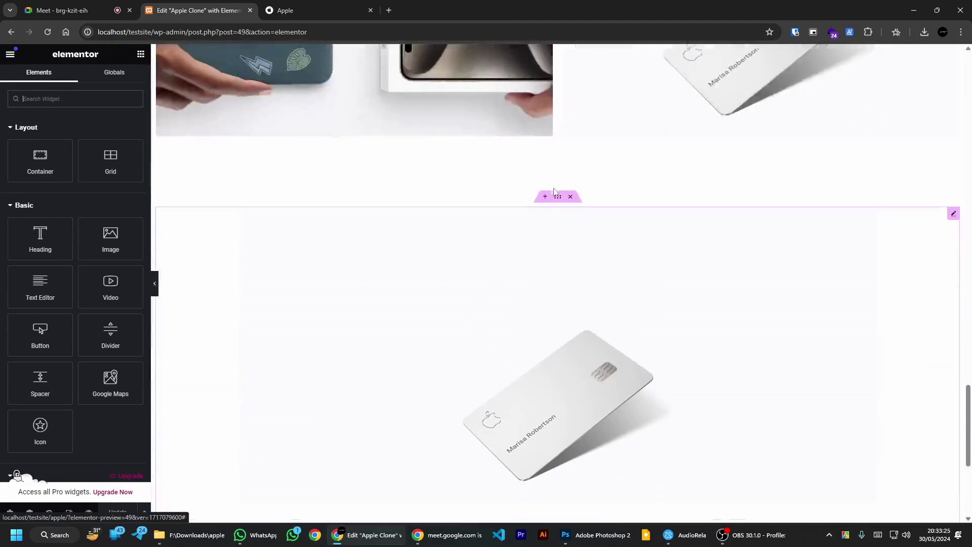
scroll(553, 192, "down", 5)
scroll(557, 253, "up", 20)
scroll(557, 303, "down", 20)
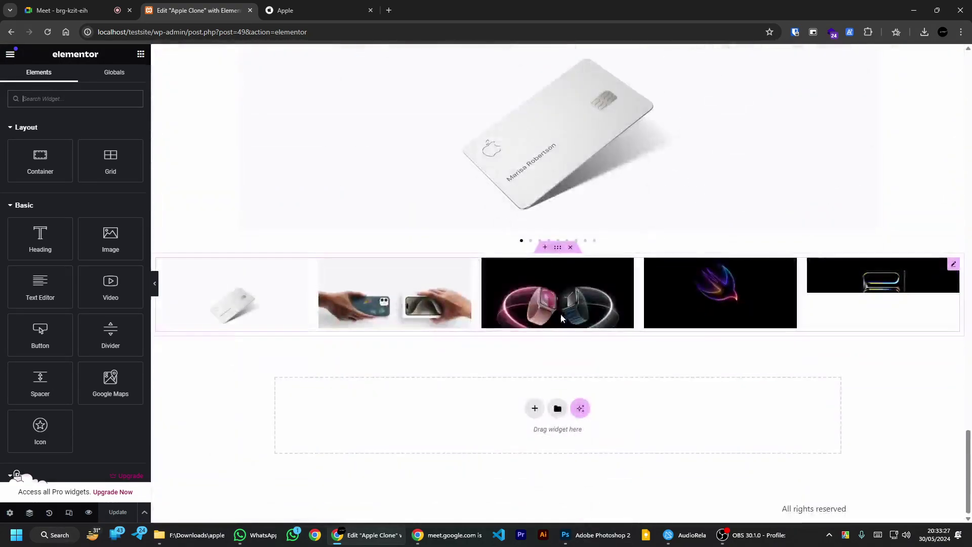
Step: Browse the template library's blocks, pages and saved templates, close it without inserting anything and return to the hero section
left_click(557, 409)
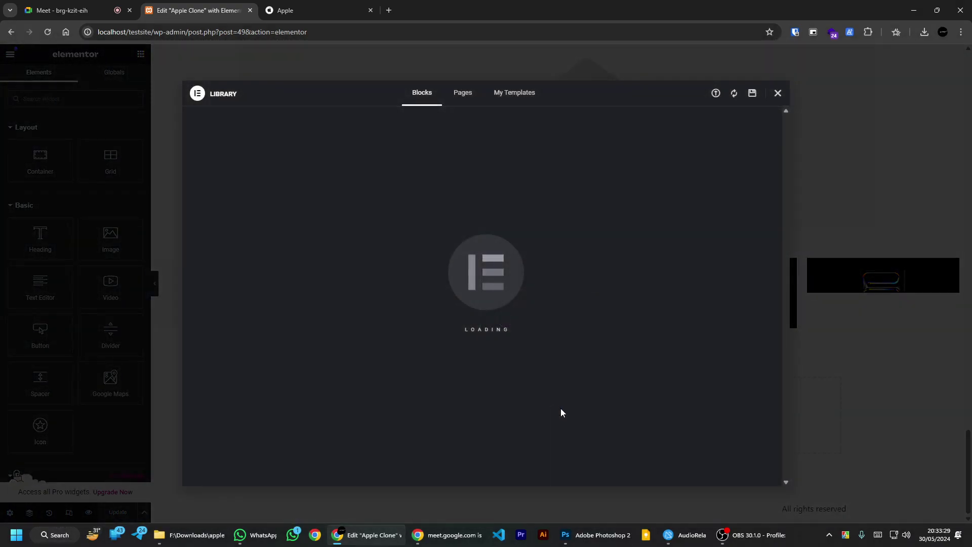
left_click(499, 97)
left_click(460, 95)
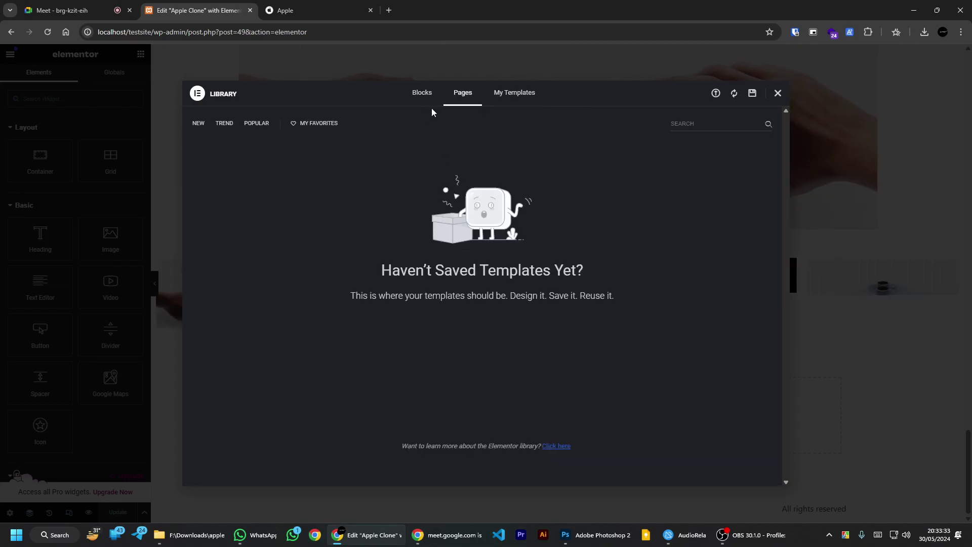
left_click(499, 96)
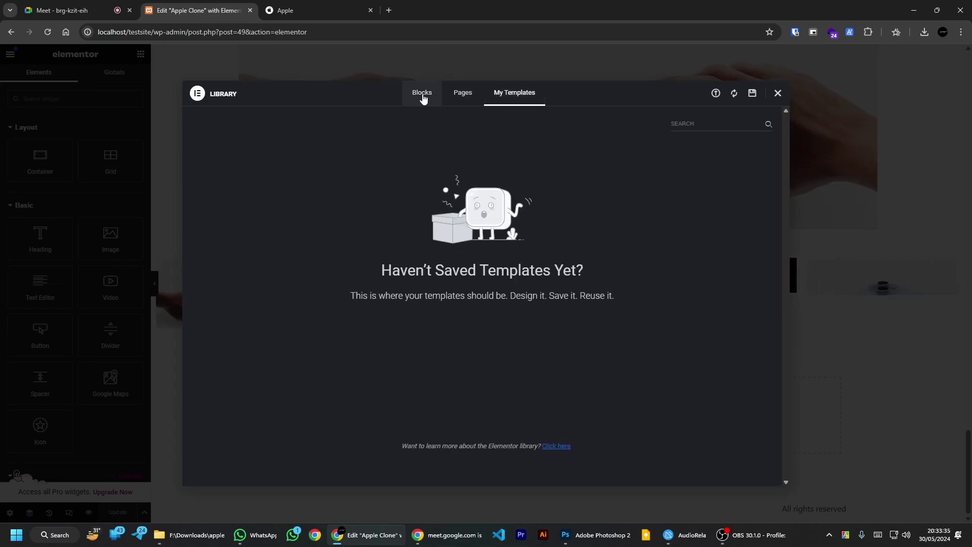
left_click(422, 96)
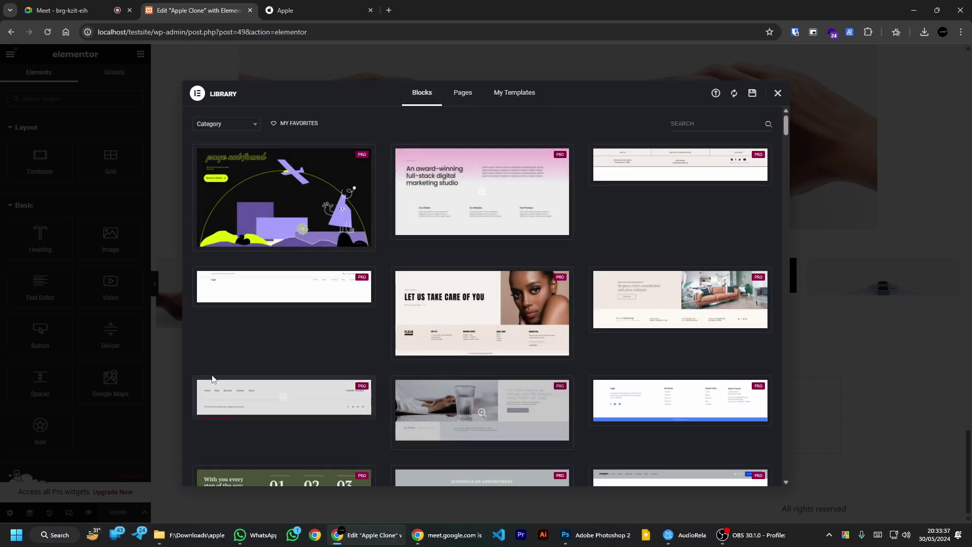
scroll(572, 329, "down", 10)
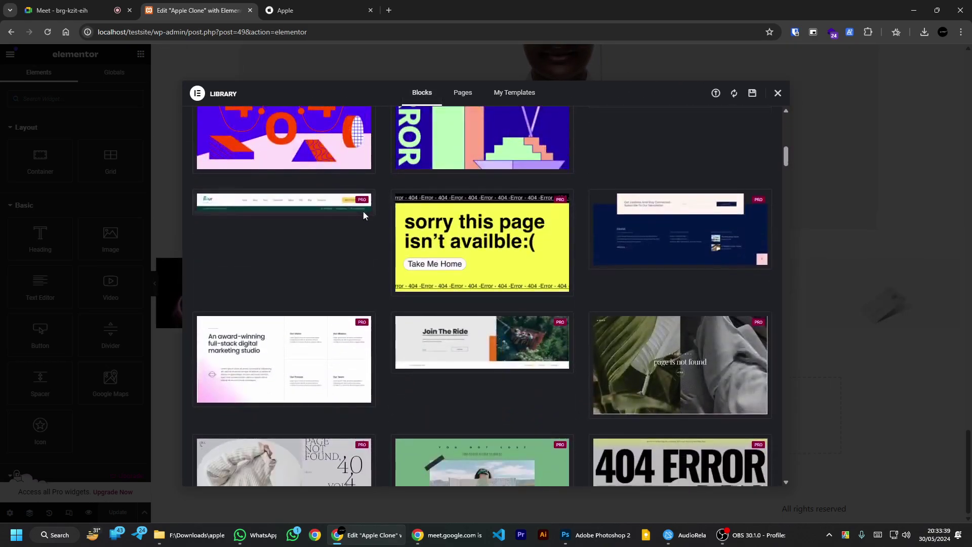
scroll(348, 289, "down", 6)
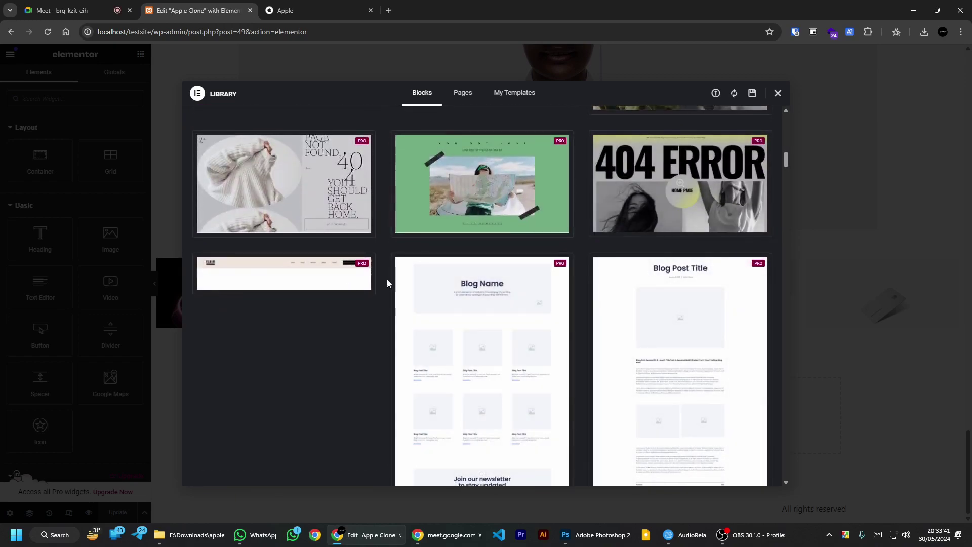
scroll(584, 190, "down", 3)
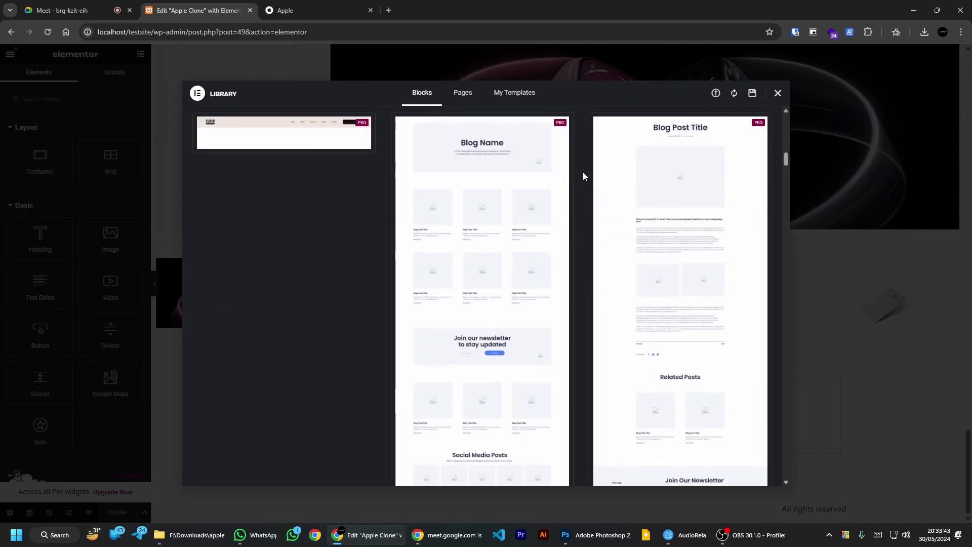
scroll(583, 176, "down", 7)
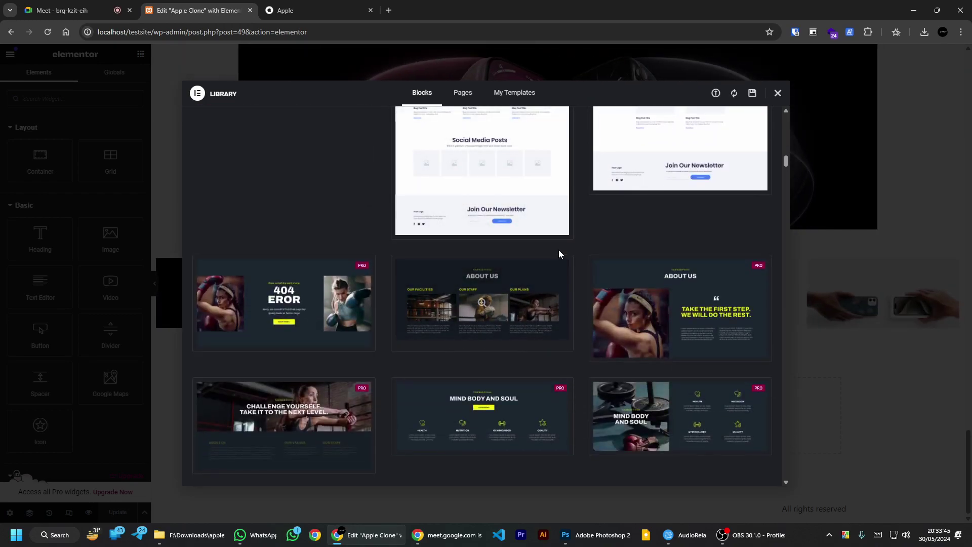
scroll(575, 291, "down", 15)
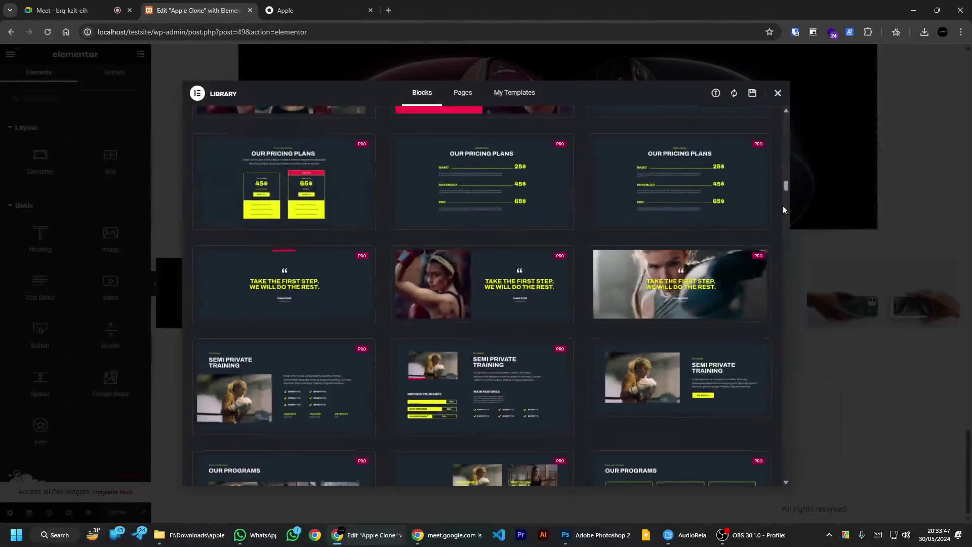
left_click(778, 93)
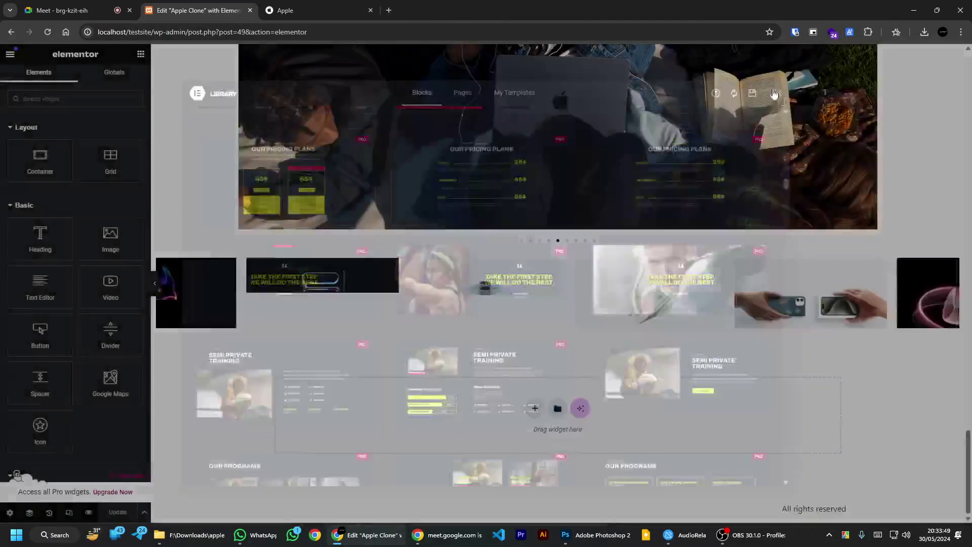
scroll(566, 281, "up", 10)
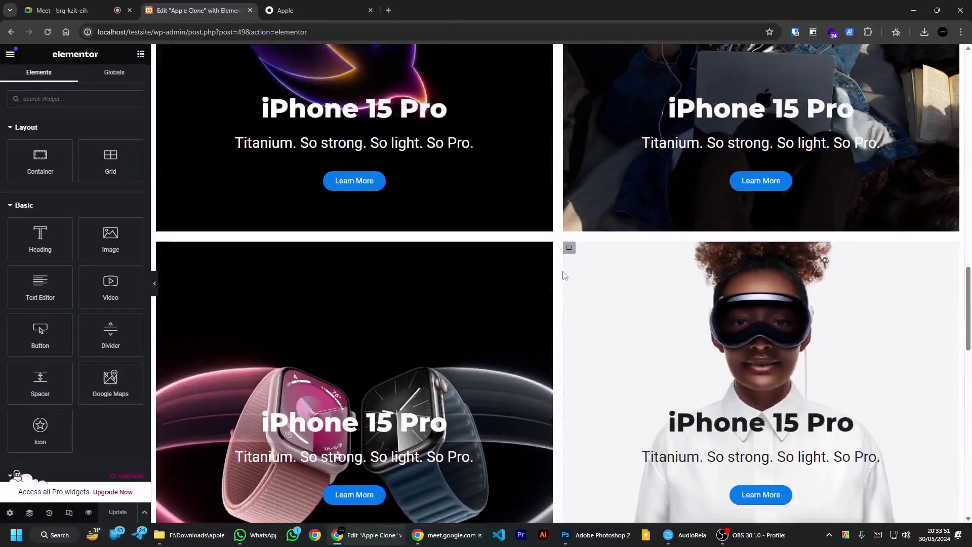
scroll(565, 274, "up", 10)
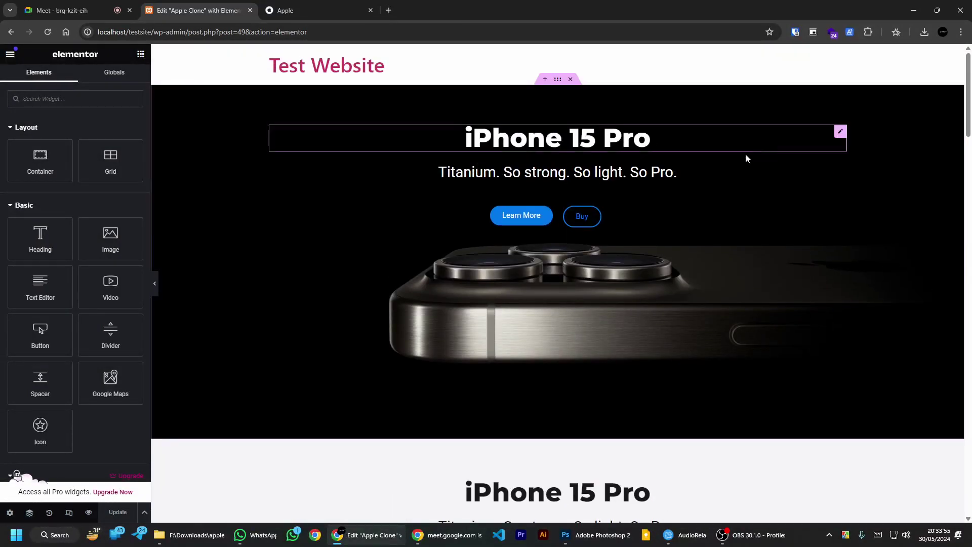
Step: Add a flexbox container with a single column layout in the empty area below the carousels
scroll(581, 214, "down", 2)
scroll(567, 243, "down", 15)
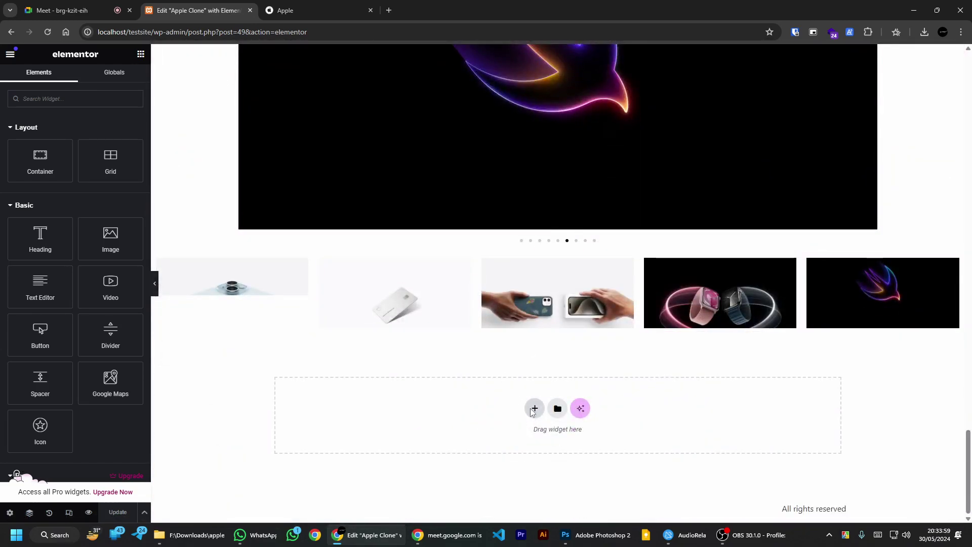
left_click(534, 409)
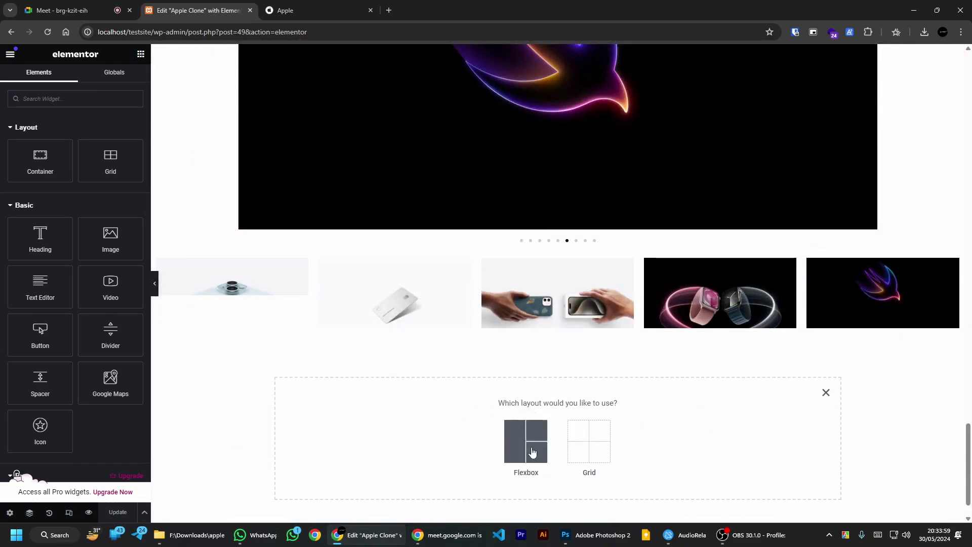
left_click(525, 437)
left_click(431, 386)
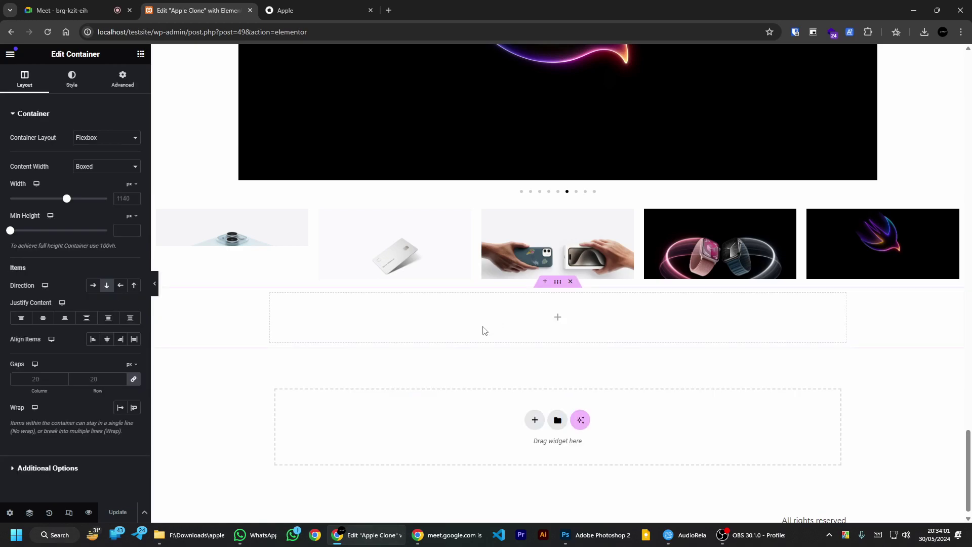
Step: Find the Accordion widget, place it in the new container and expand its items in turn
left_click(140, 53)
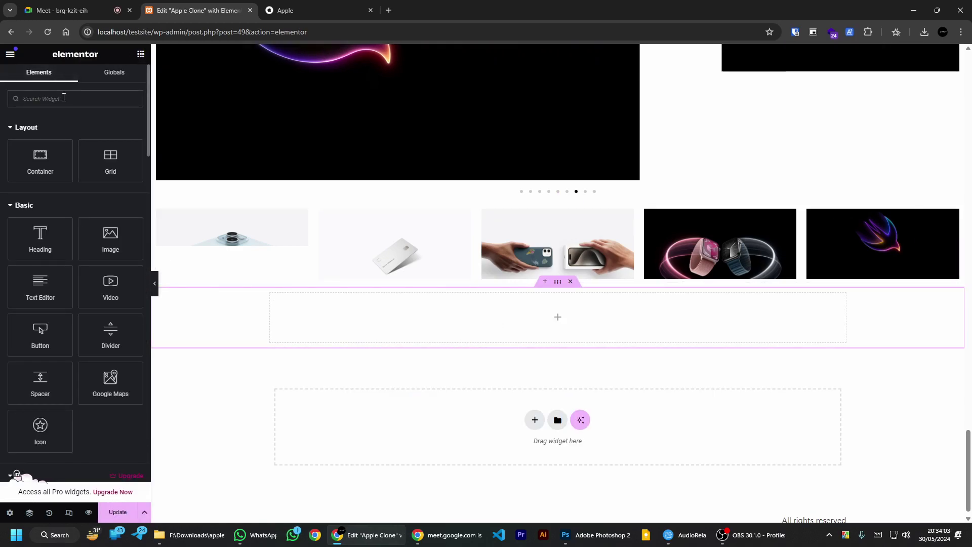
type("acc")
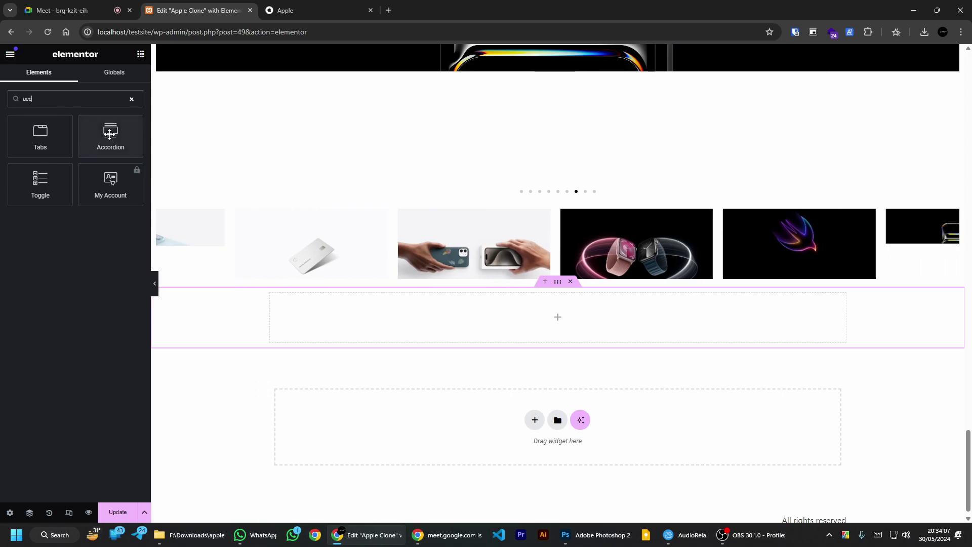
left_click_drag(107, 134, 538, 324)
left_click(283, 358)
left_click(293, 309)
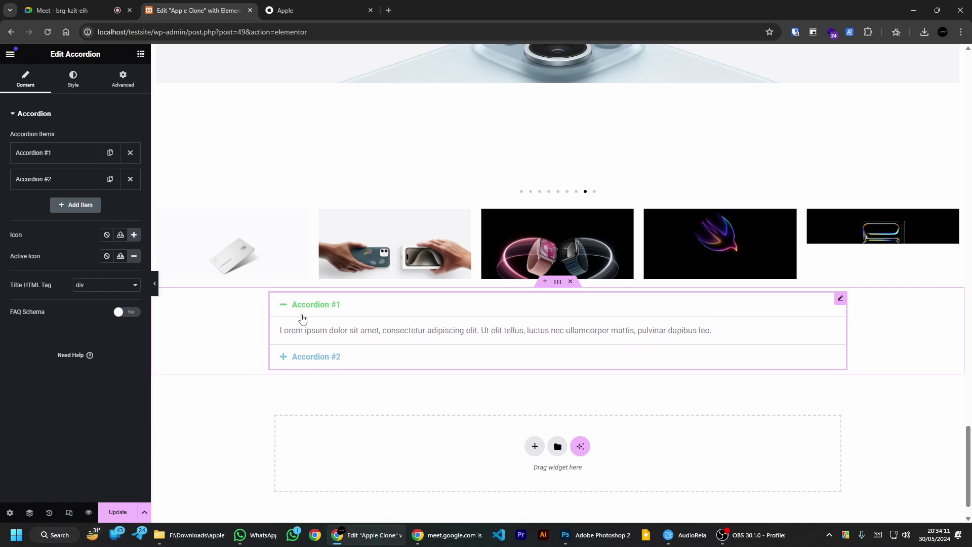
left_click(291, 354)
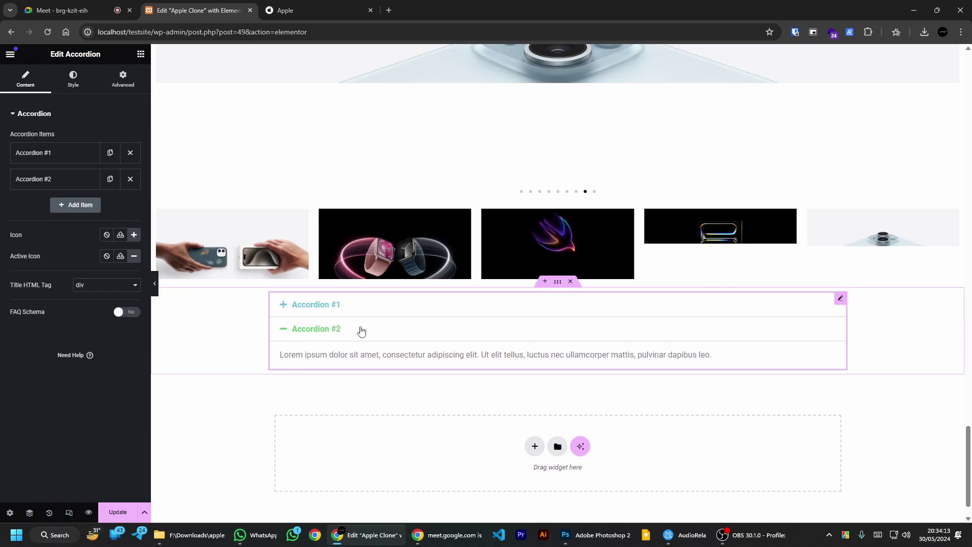
Step: Find the Tabs widget, place it directly below the accordion and try out its tabs
left_click(534, 446)
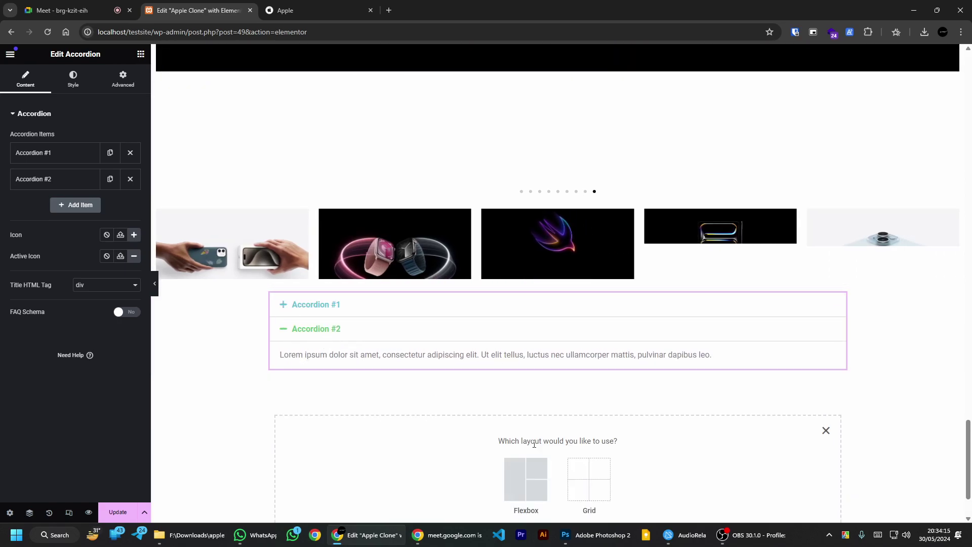
left_click(141, 54)
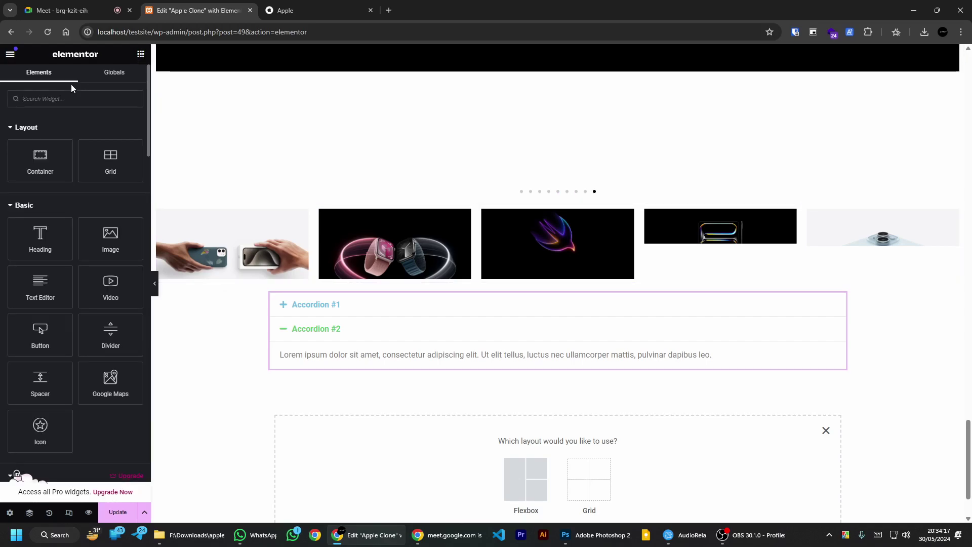
type("tab")
left_click_drag(41, 135, 418, 373)
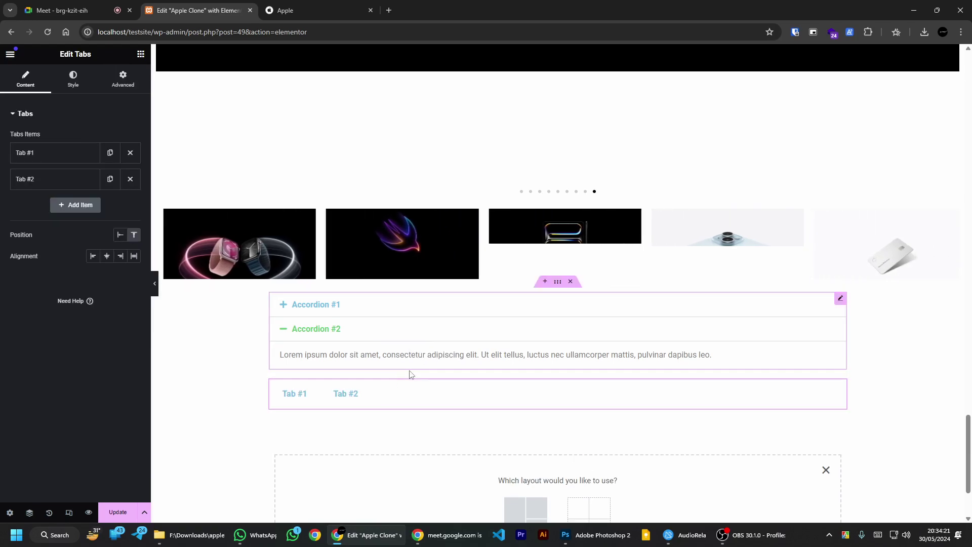
left_click(340, 397)
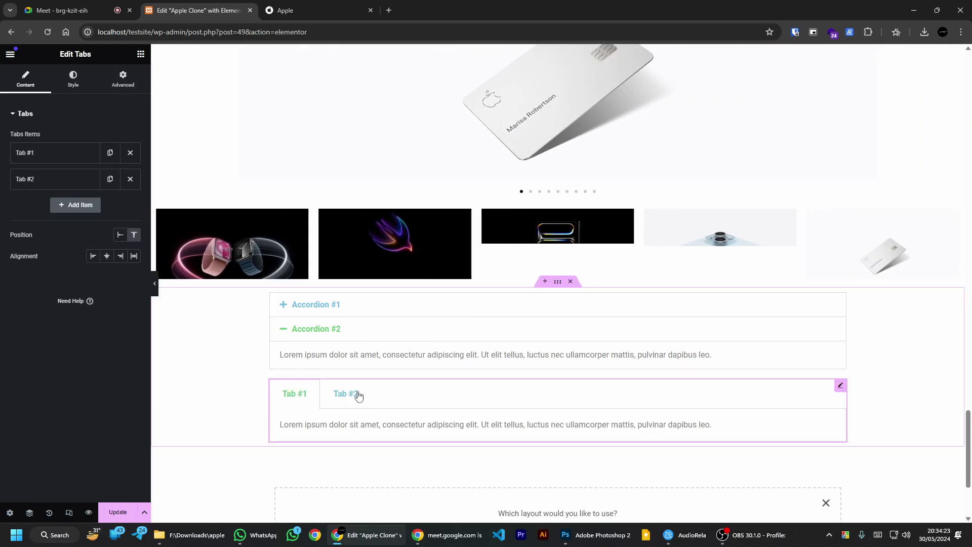
scroll(506, 354, "down", 3)
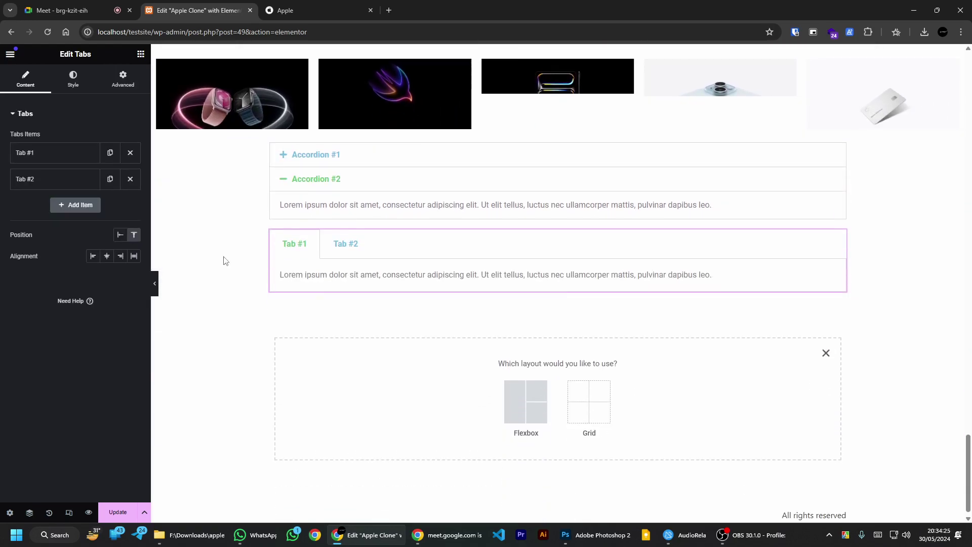
Step: Place a Toggle widget below the tabs and expand its items
left_click(141, 53)
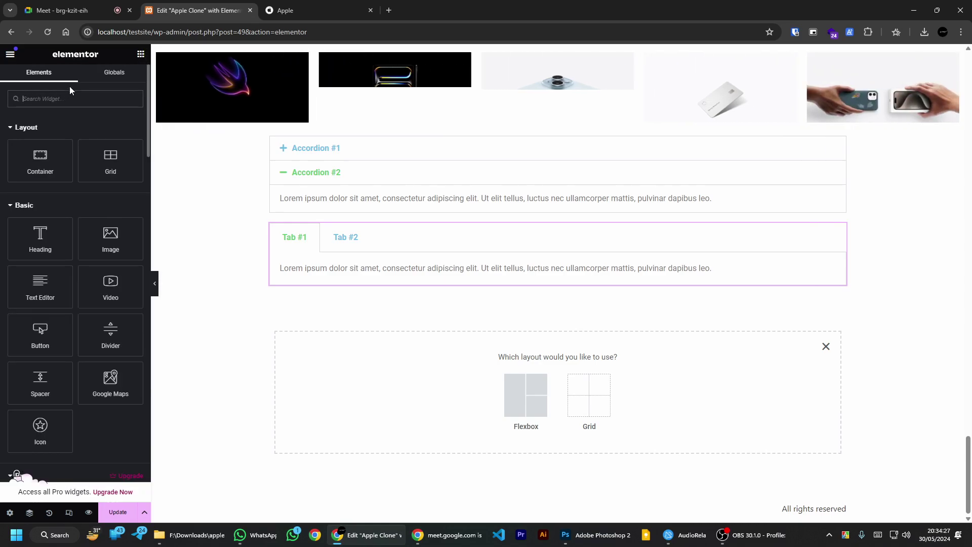
type("tab")
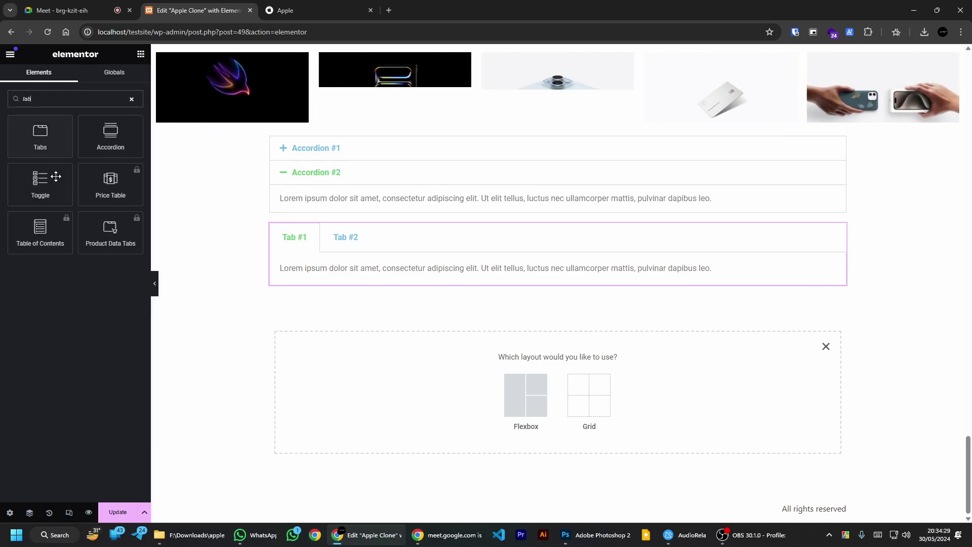
left_click_drag(37, 187, 478, 304)
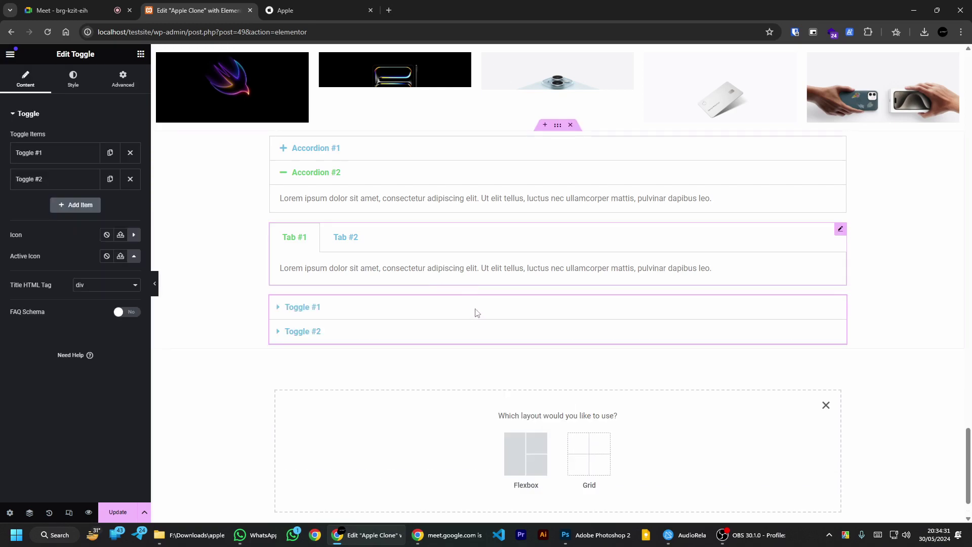
left_click(274, 359)
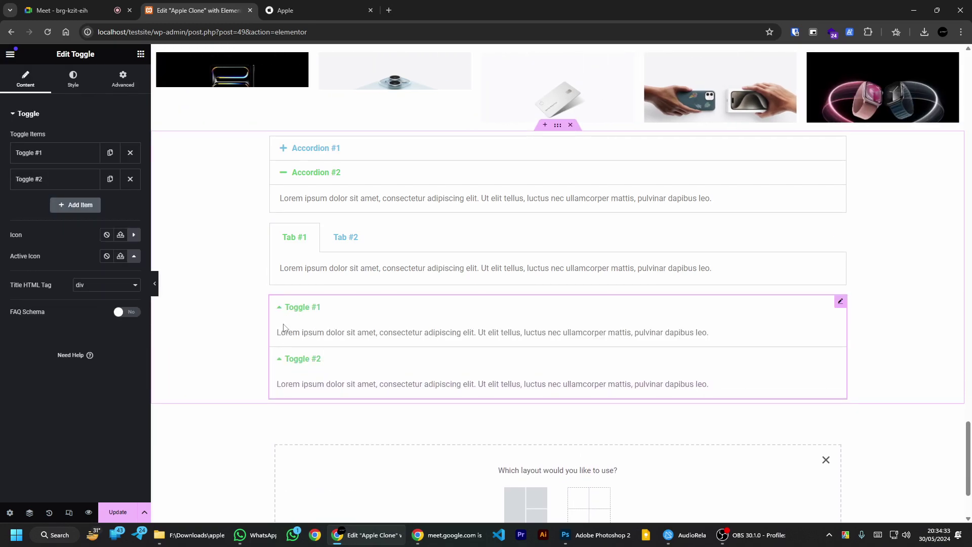
Step: Compare how the accordion items and the toggle items open and close
left_click(284, 148)
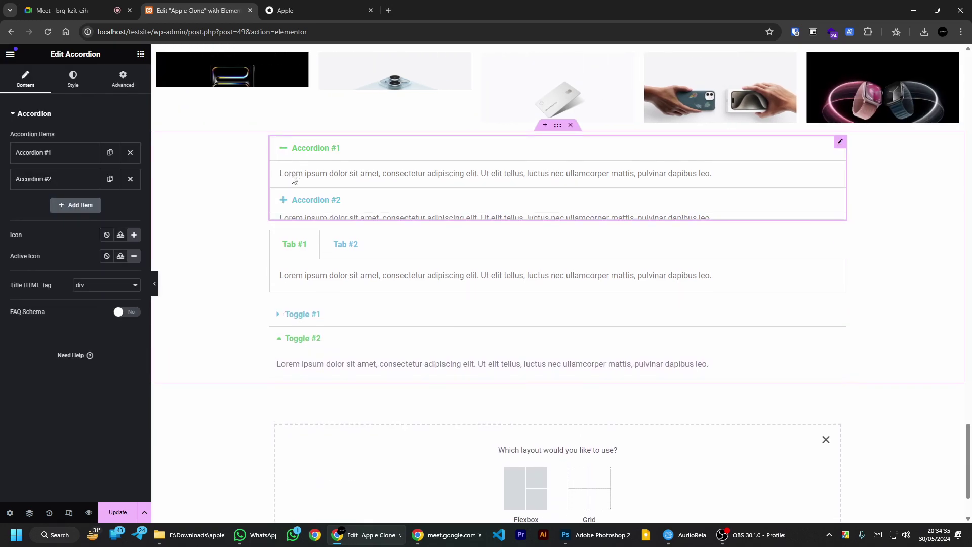
left_click(284, 202)
left_click(286, 314)
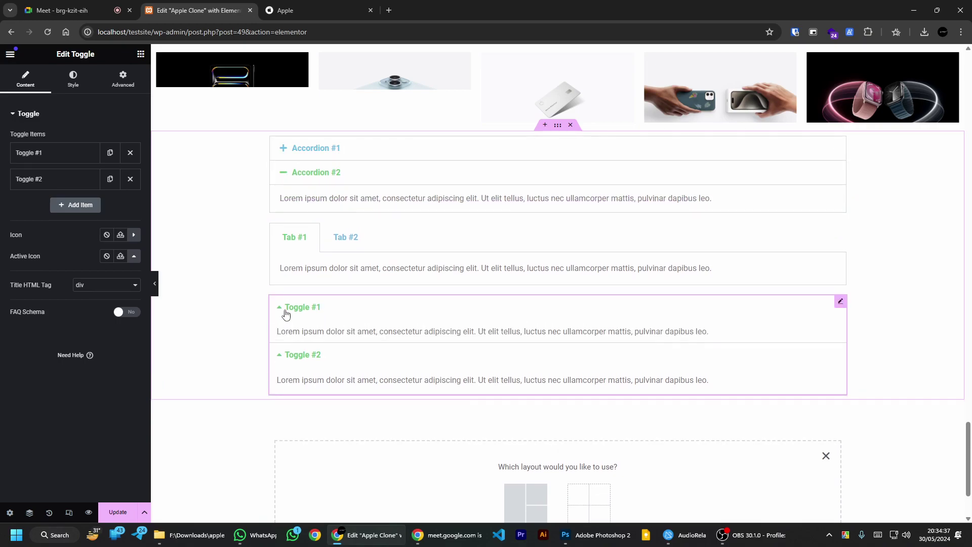
left_click(282, 362)
left_click(281, 309)
left_click(291, 309)
left_click(336, 357)
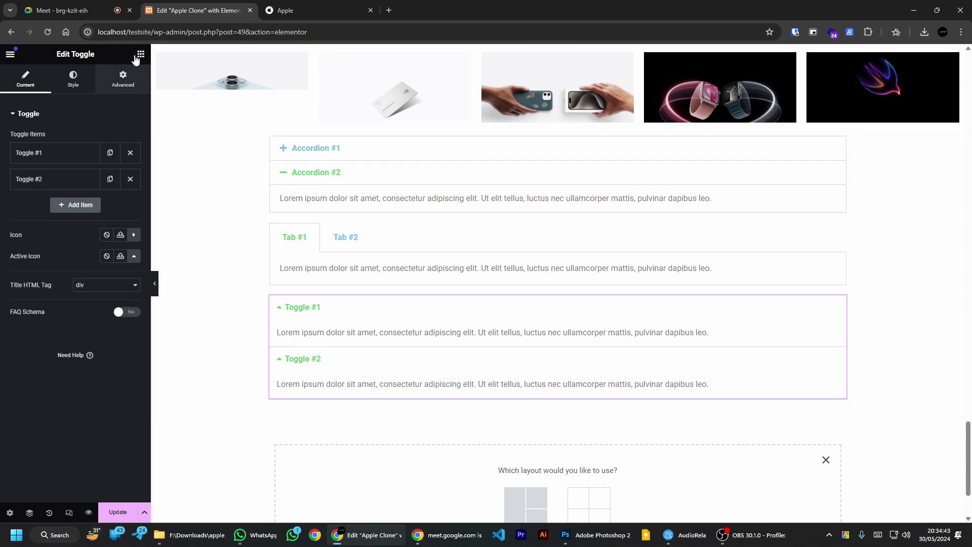
Step: Find the Basic Gallery widget among the General widgets and place it below the toggle
left_click(123, 79)
left_click(140, 53)
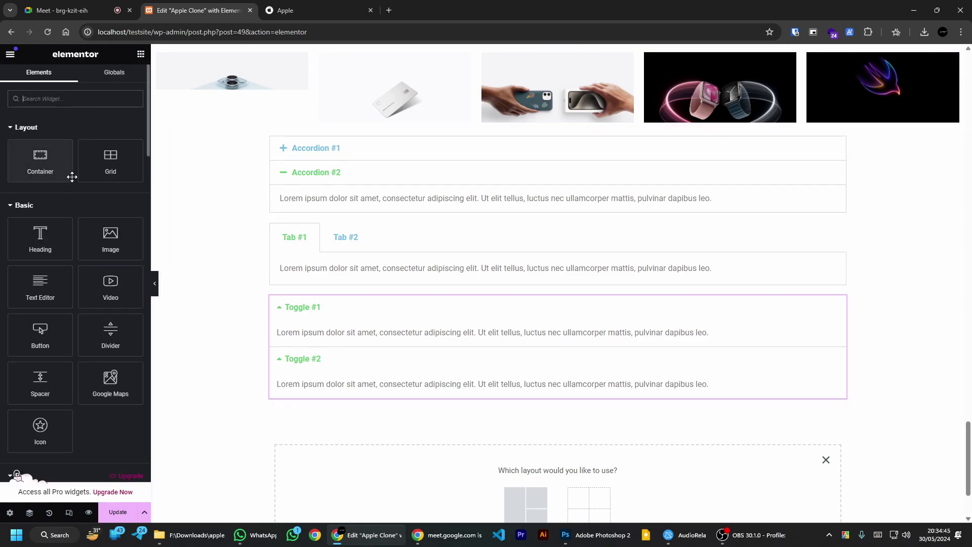
scroll(75, 178, "down", 5)
scroll(82, 176, "down", 8)
scroll(86, 205, "down", 8)
scroll(80, 201, "down", 4)
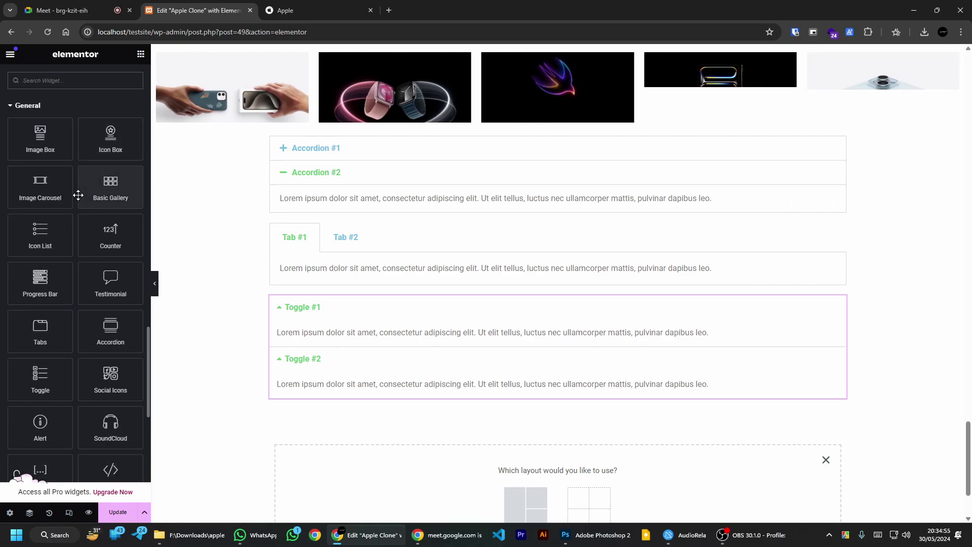
left_click_drag(104, 181, 362, 374)
left_click_drag(508, 474, 478, 387)
Step: Fill the basic gallery with the first six images from the media library, from the white card to the WWDC24 bird
left_click(24, 167)
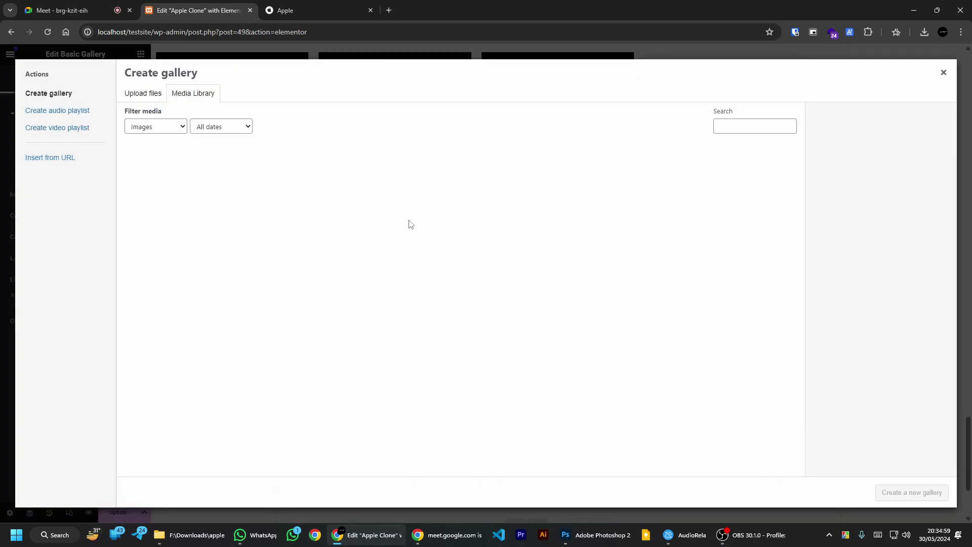
left_click(556, 195, "shift")
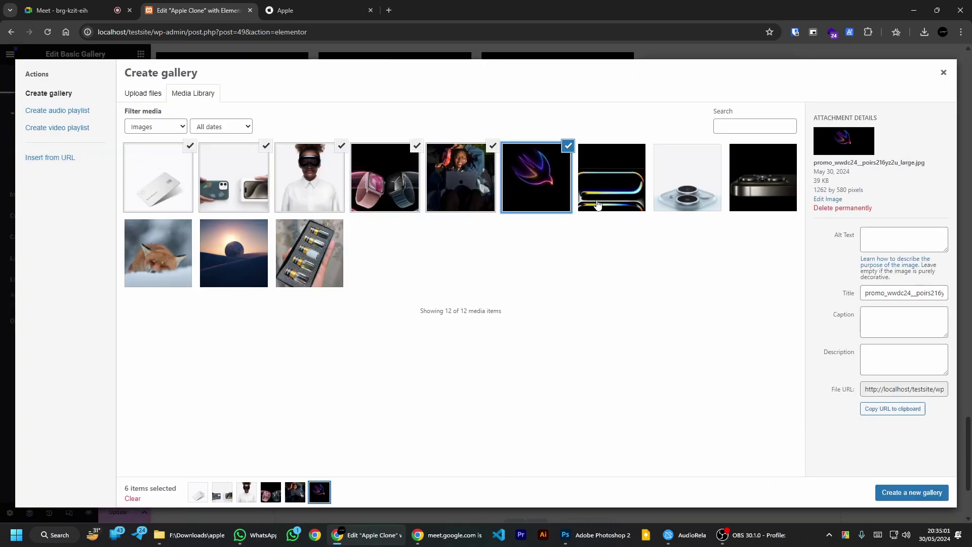
left_click(931, 495)
left_click(927, 494)
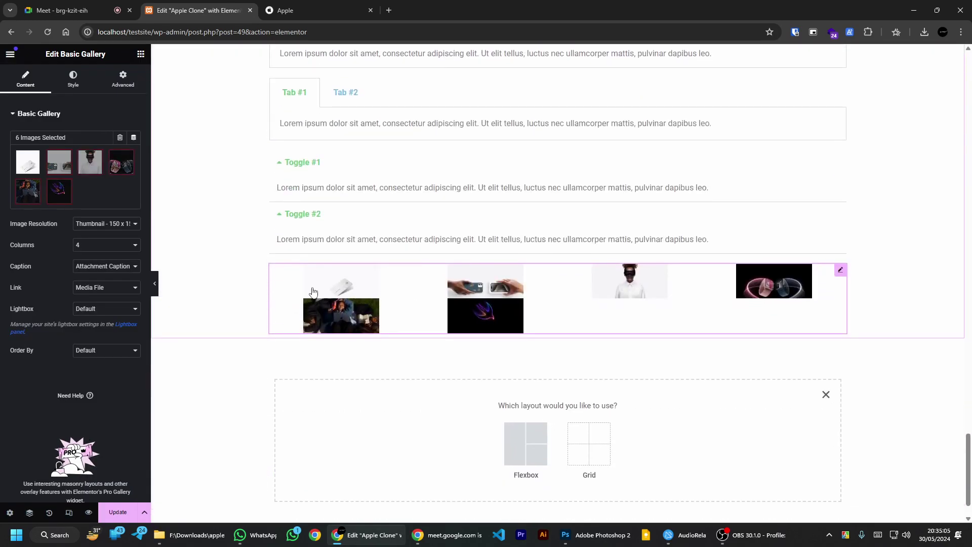
Step: Set the gallery to 2 columns with Full image resolution and check the resulting layout
left_click(91, 247)
left_click(82, 264)
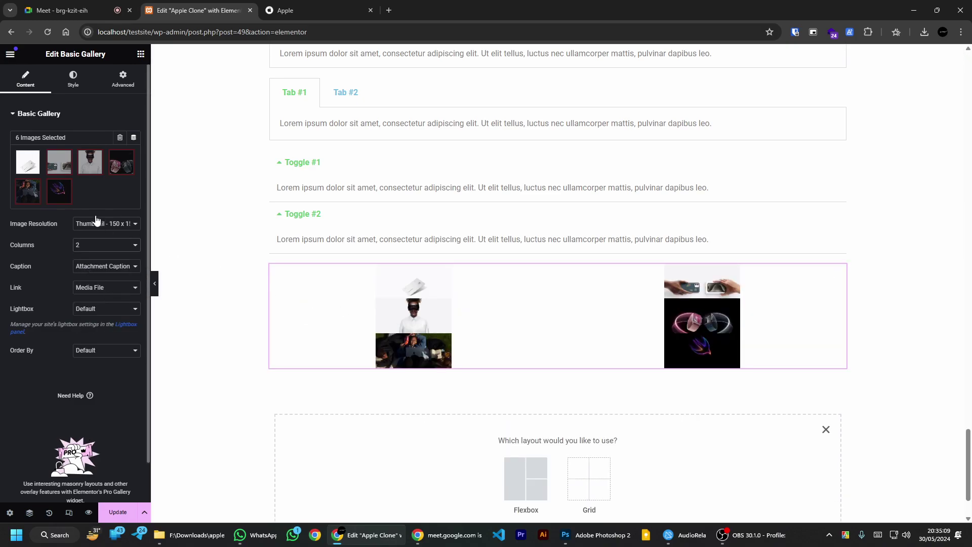
left_click(99, 224)
left_click(83, 282)
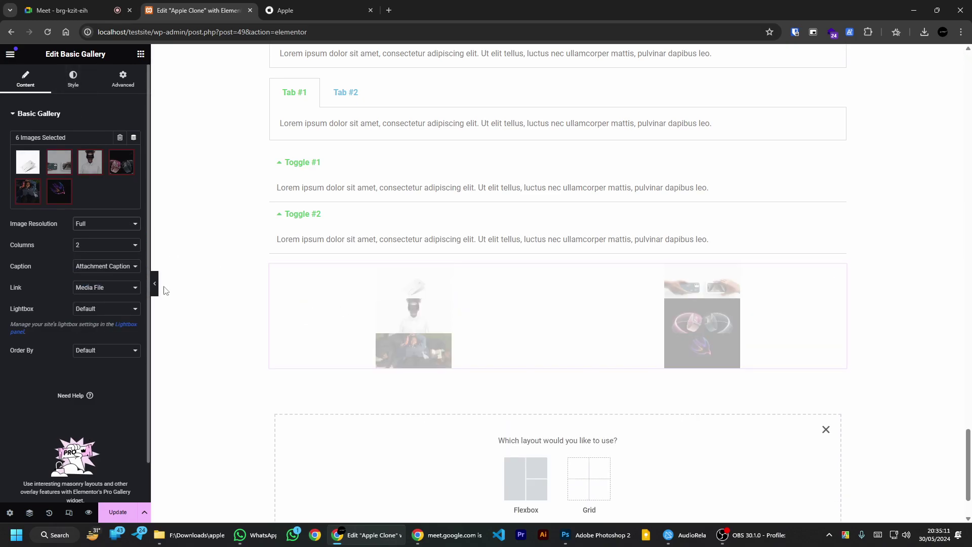
scroll(648, 282, "down", 3)
scroll(648, 282, "down", 1)
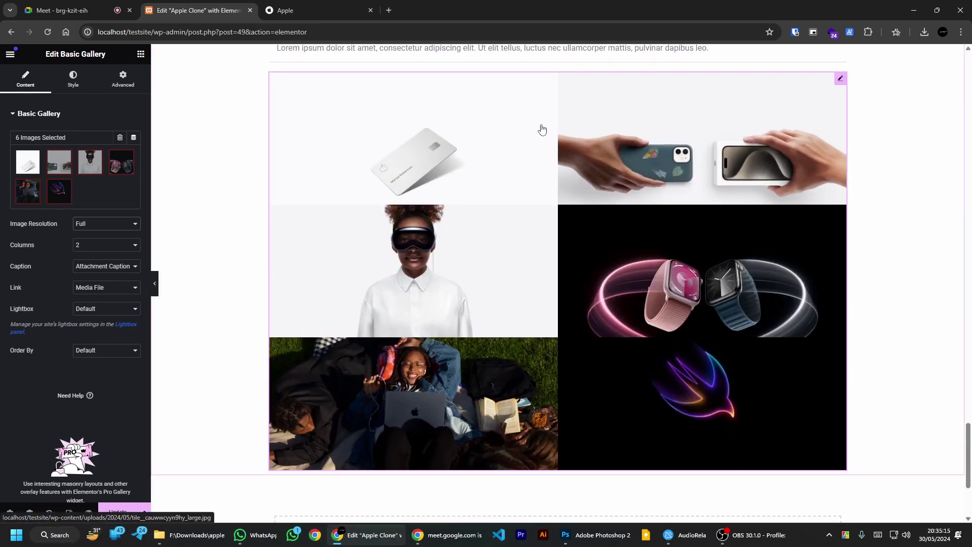
scroll(549, 140, "down", 4)
scroll(550, 234, "up", 4)
scroll(515, 195, "down", 4)
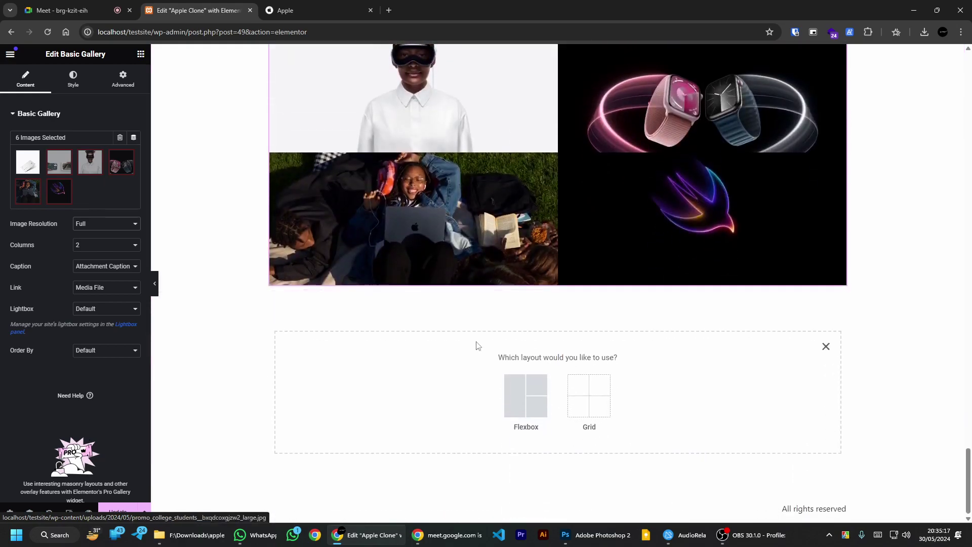
Step: Browse the complete widget list and look over the available General and Pro widgets
left_click(141, 54)
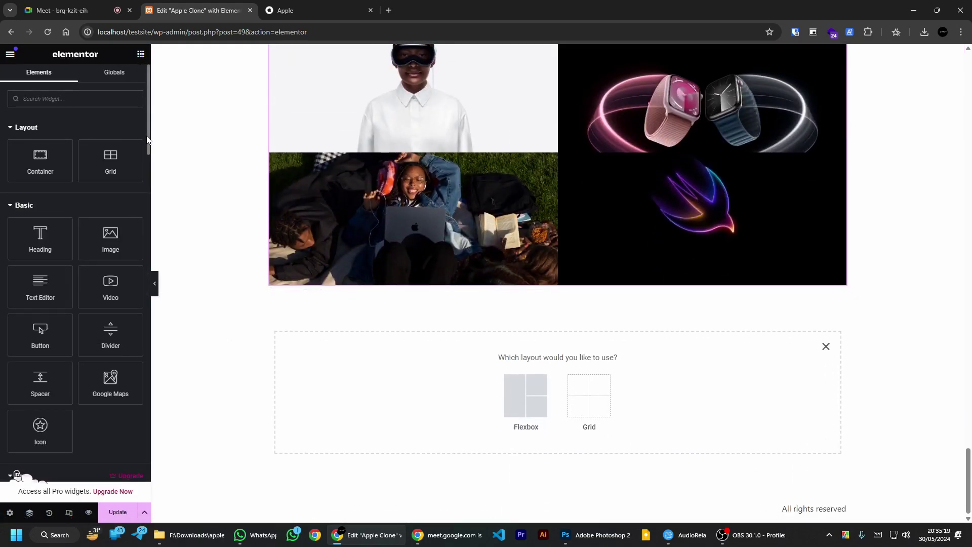
left_click_drag(149, 141, 143, 411)
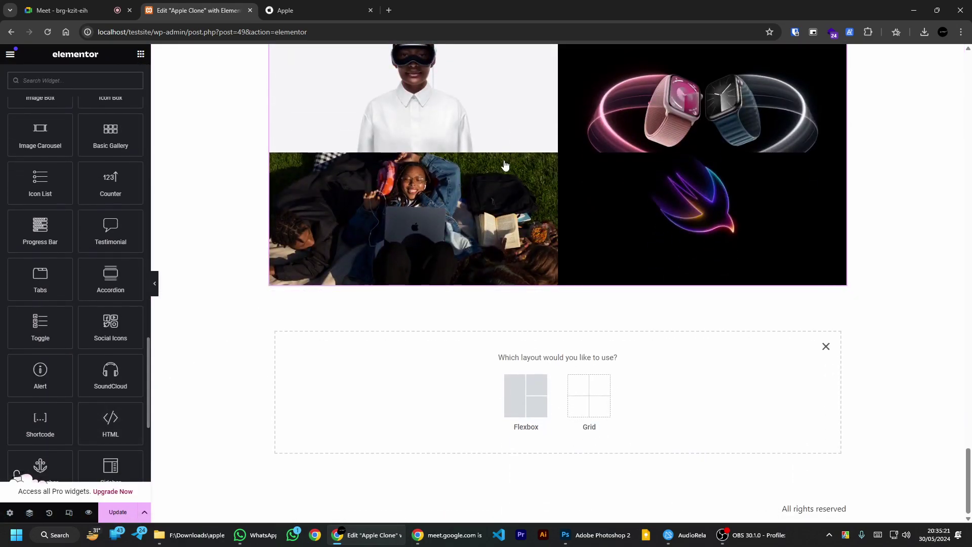
scroll(528, 150, "up", 4)
scroll(528, 150, "up", 7)
scroll(260, 195, "down", 11)
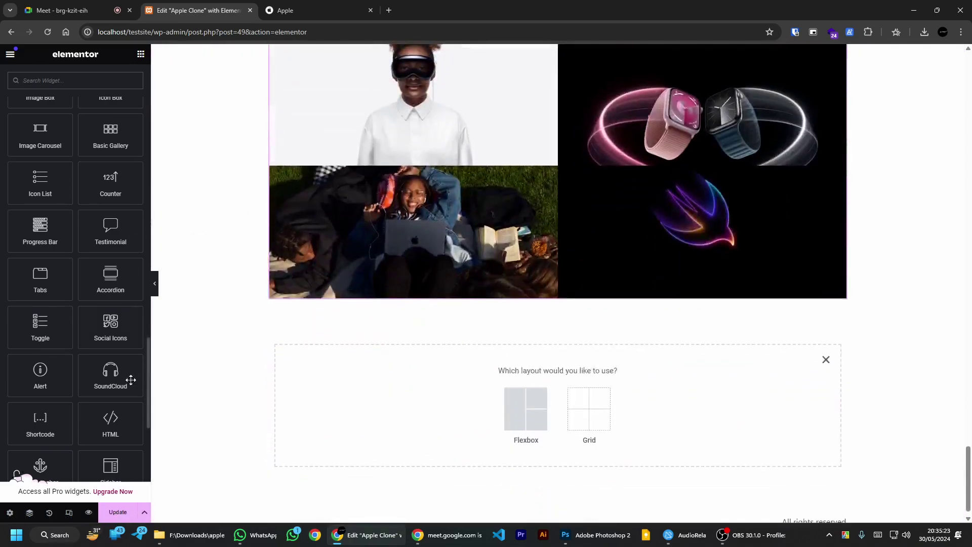
left_click_drag(147, 404, 143, 443)
scroll(141, 457, "down", 2)
scroll(142, 416, "up", 3)
scroll(142, 417, "up", 6)
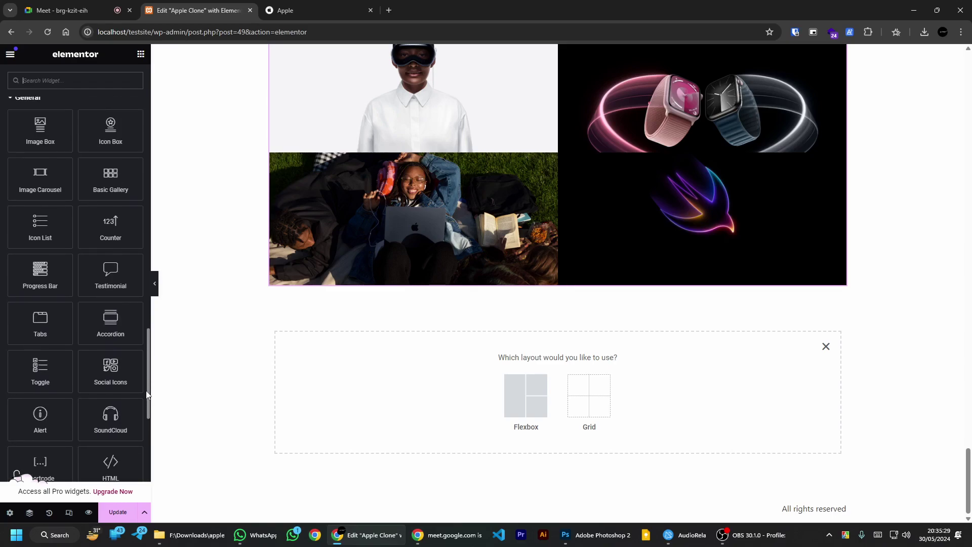
scroll(143, 367, "down", 2)
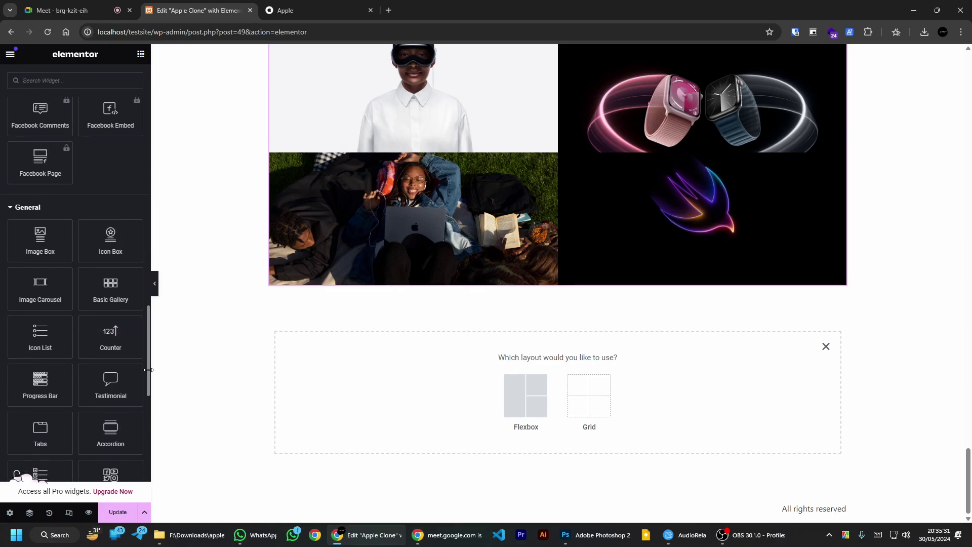
Step: Update the Apple Clone page, open its live view and review it from the iPhone 15 Pro banner to the gallery
scroll(76, 253, "up", 15)
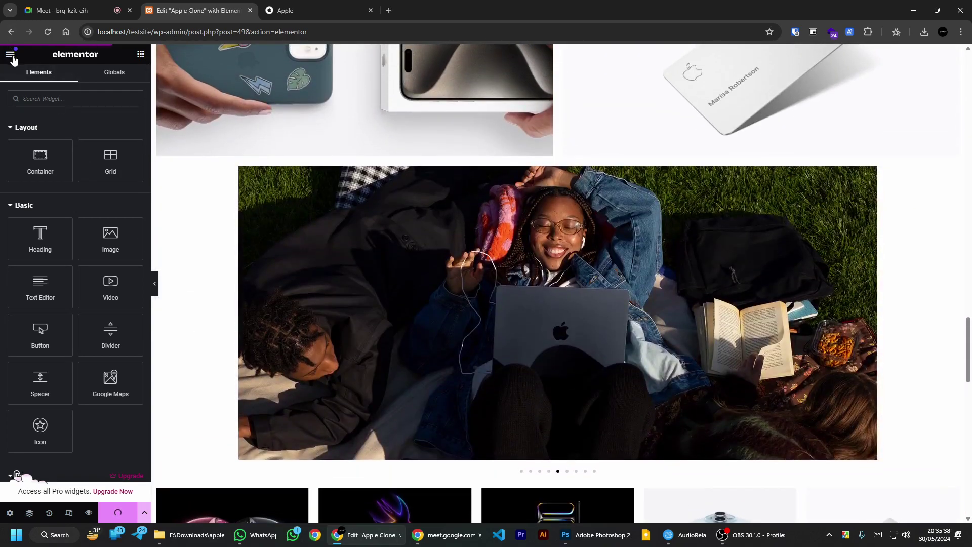
left_click(11, 56)
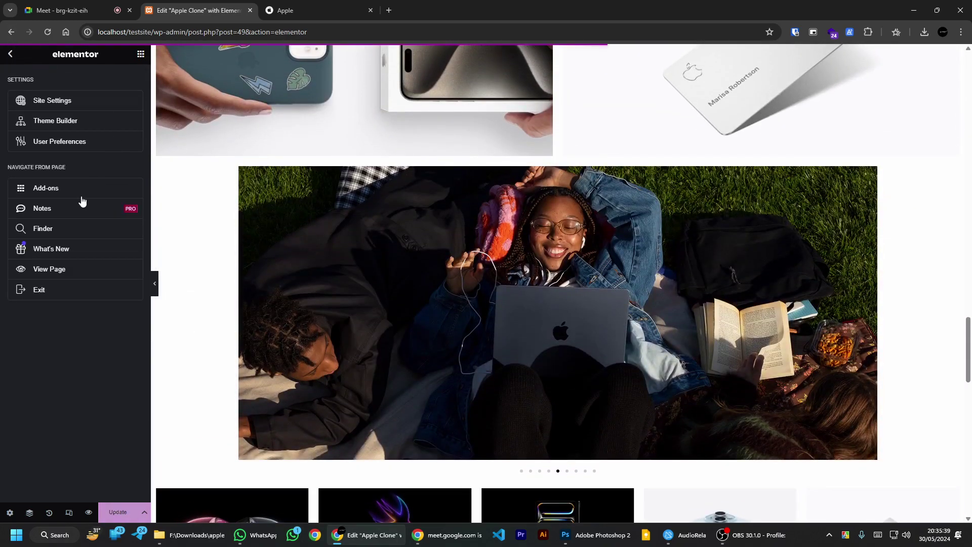
left_click(51, 270)
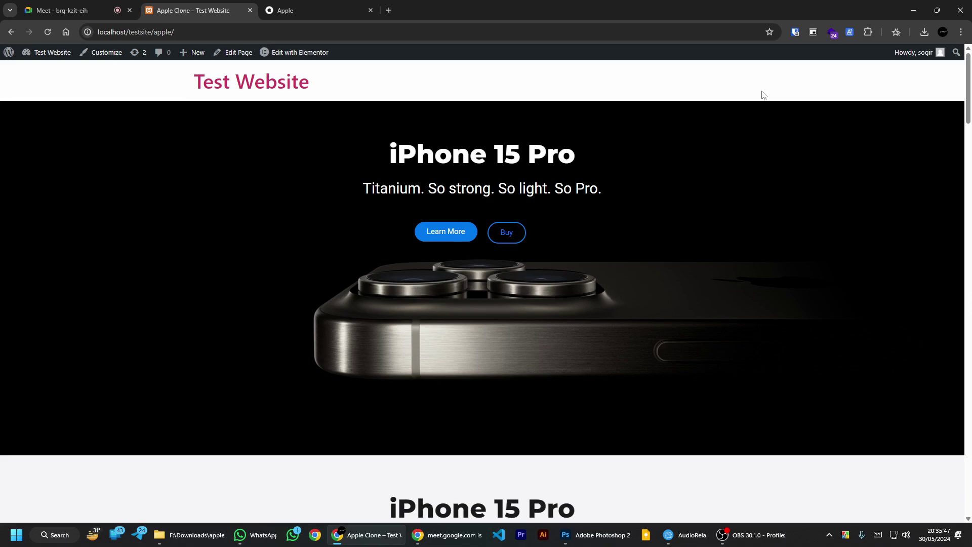
scroll(560, 168, "down", 20)
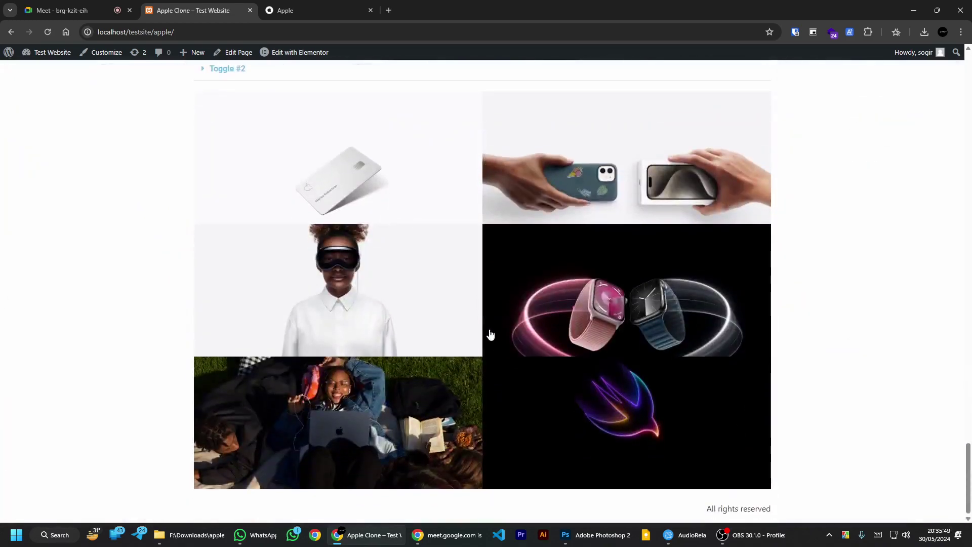
scroll(630, 484, "up", 20)
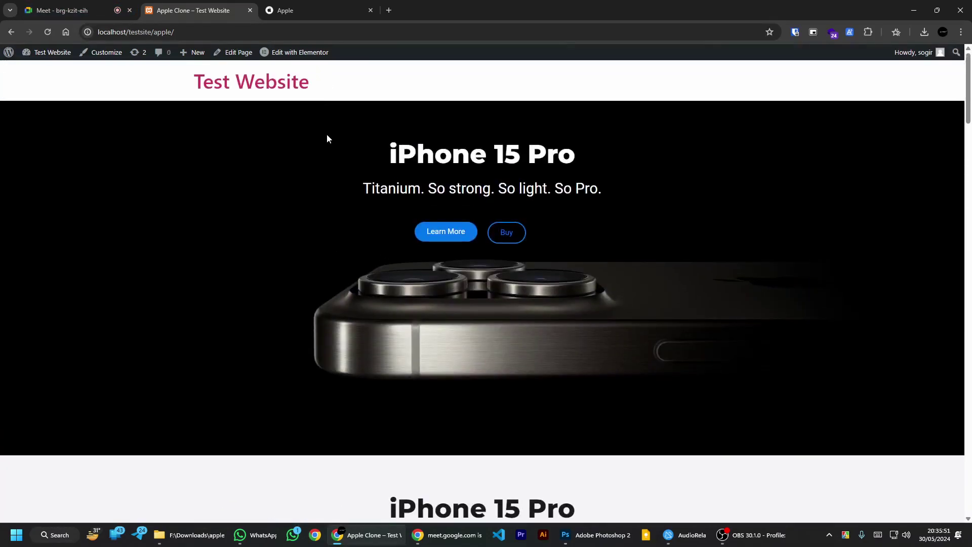
Step: Switch to the Google Meet call and turn the camera on and off again
left_click(290, 4)
left_click(98, 4)
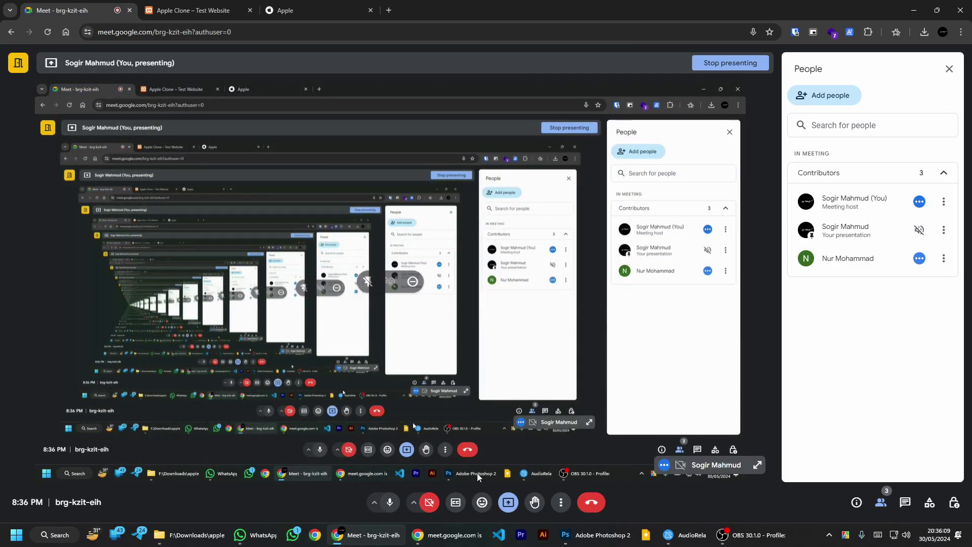
left_click(431, 502)
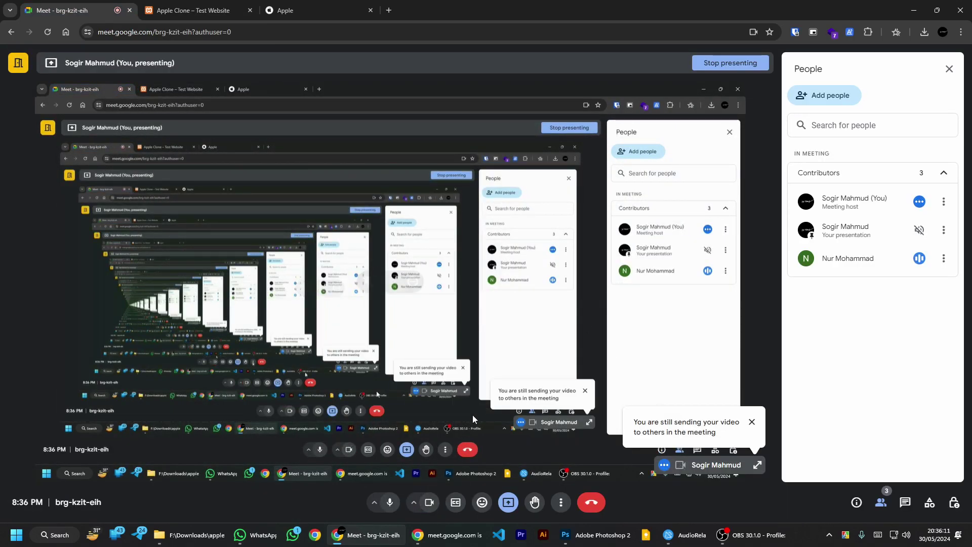
left_click(429, 501)
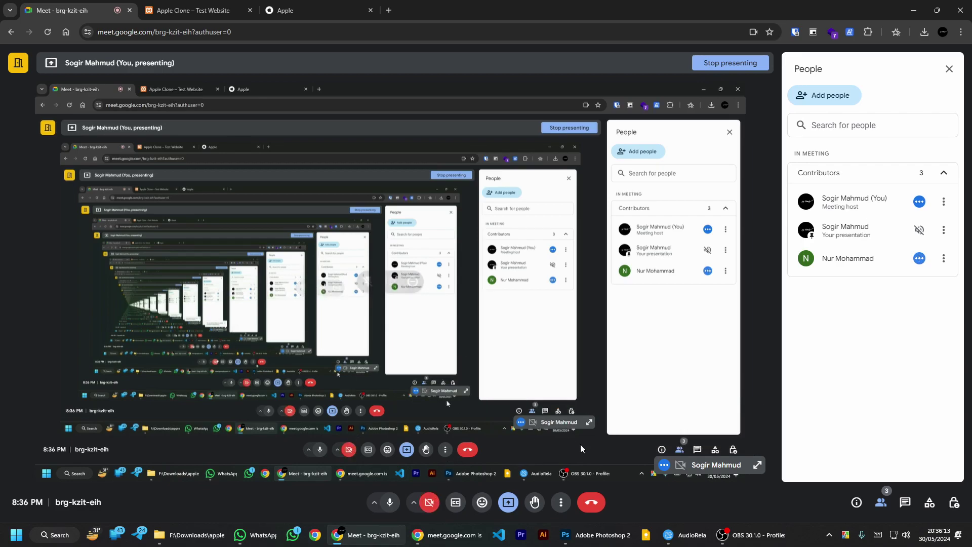
Step: Stop presenting the screen and leave the meeting
left_click(509, 503)
left_click(546, 469)
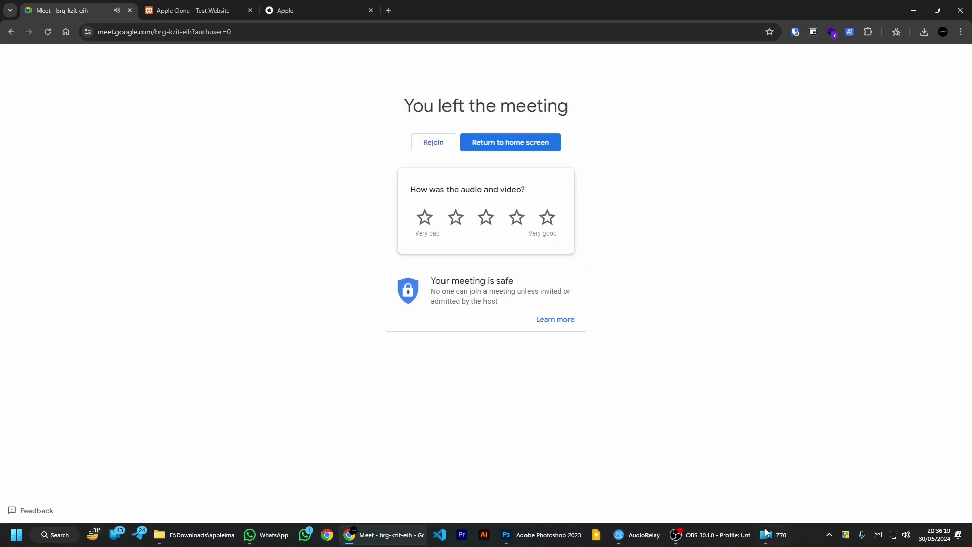
left_click(689, 318)
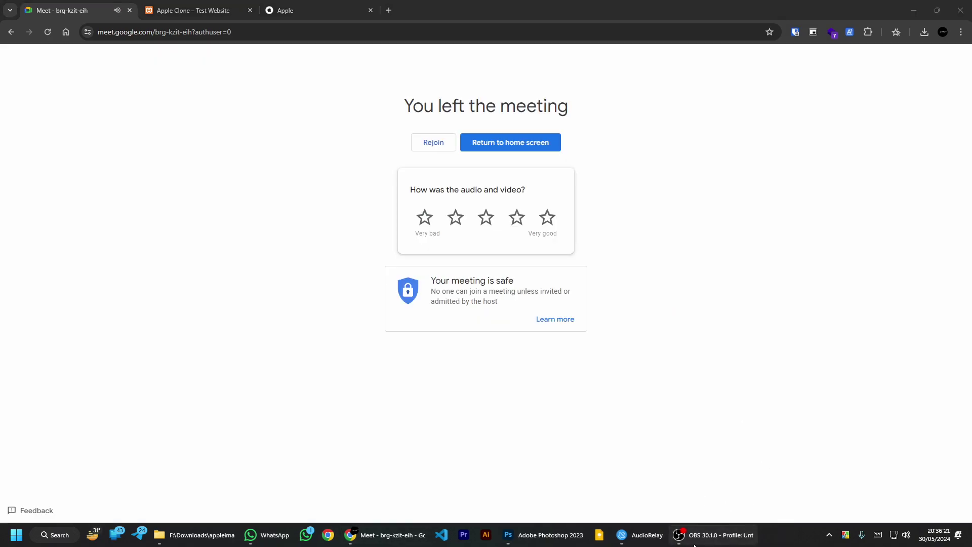